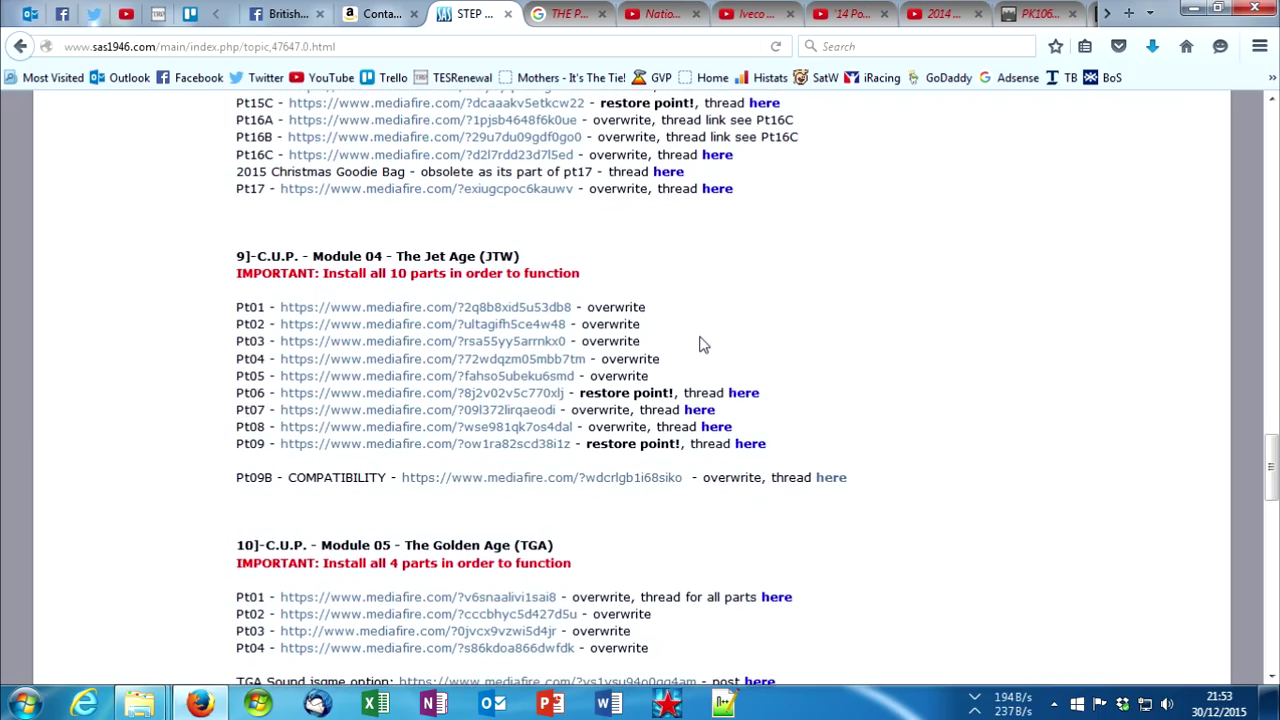
Step: Look over the Community Universal Patch requirements topic, from its heading to the initial items of the step-by-step list
scroll(685, 332, up, 15)
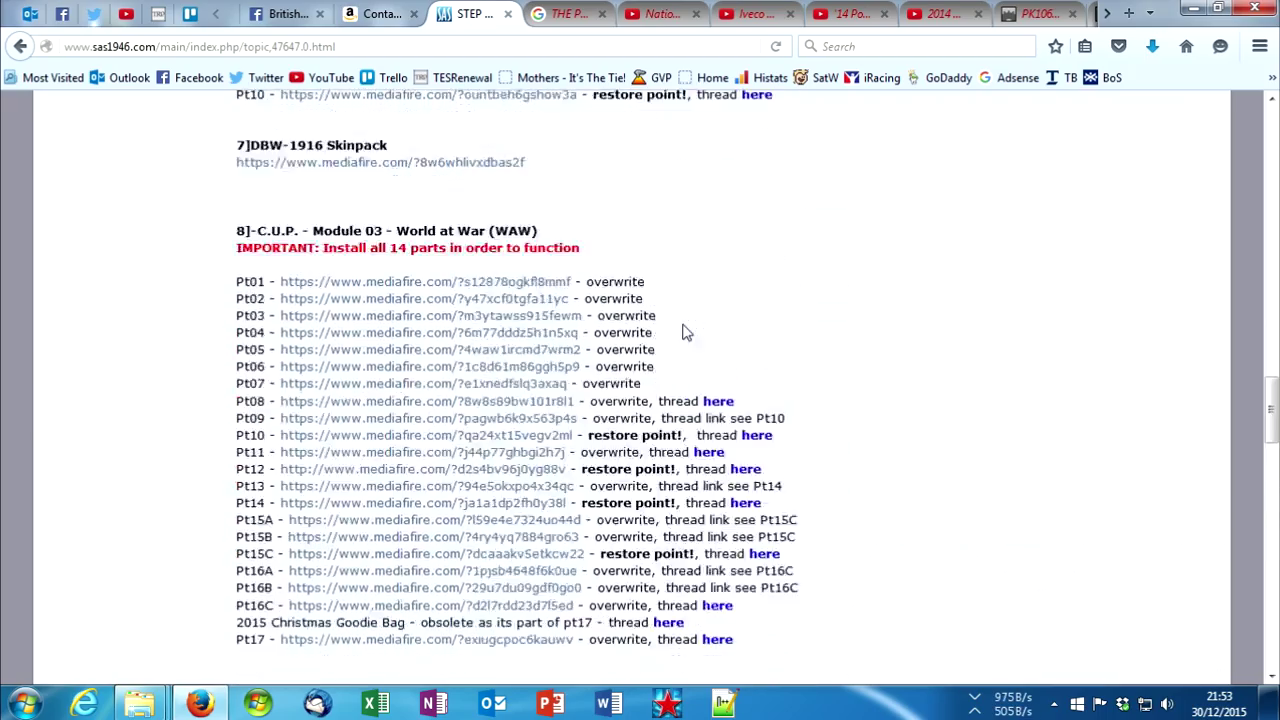
scroll(685, 332, up, 8)
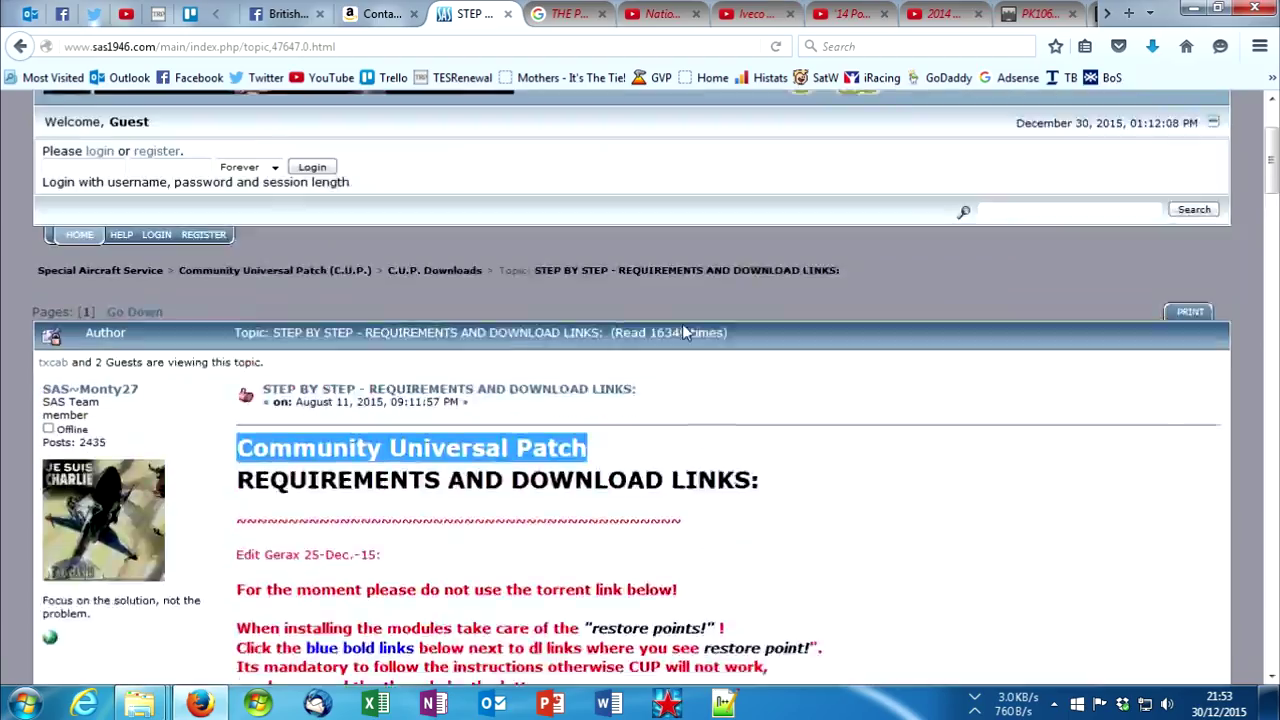
click(720, 432)
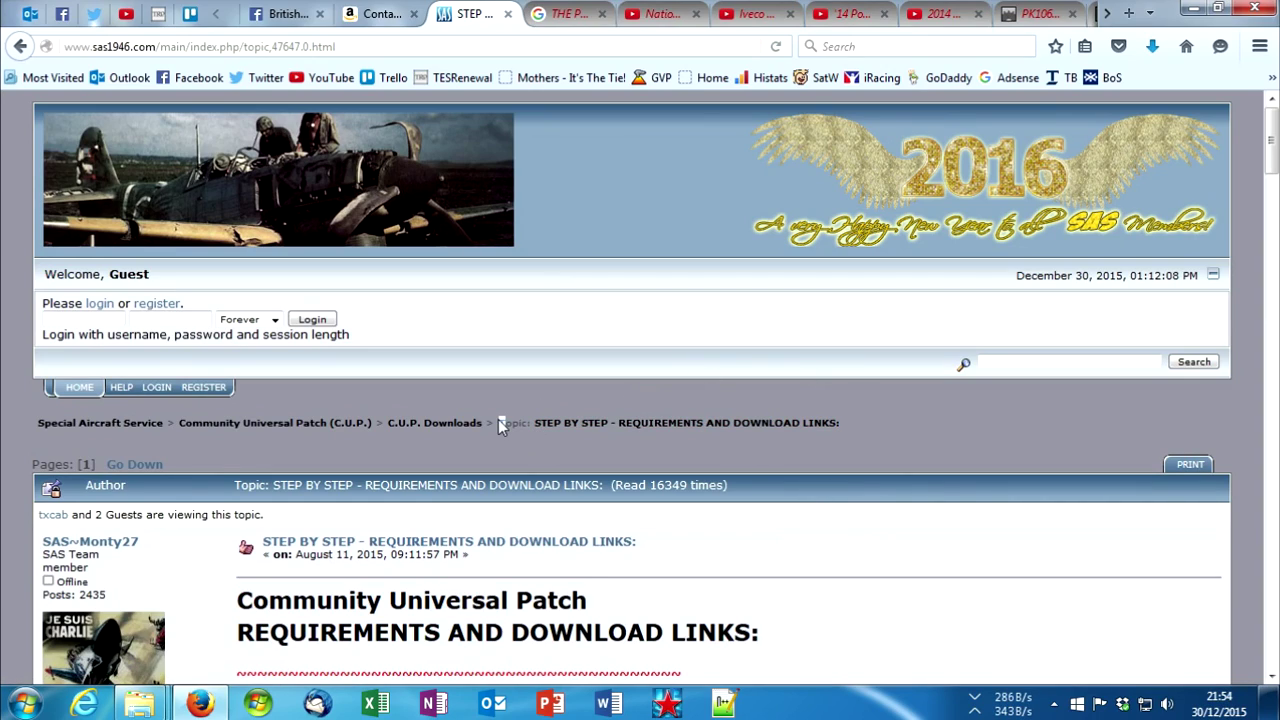
scroll(500, 422, down, 10)
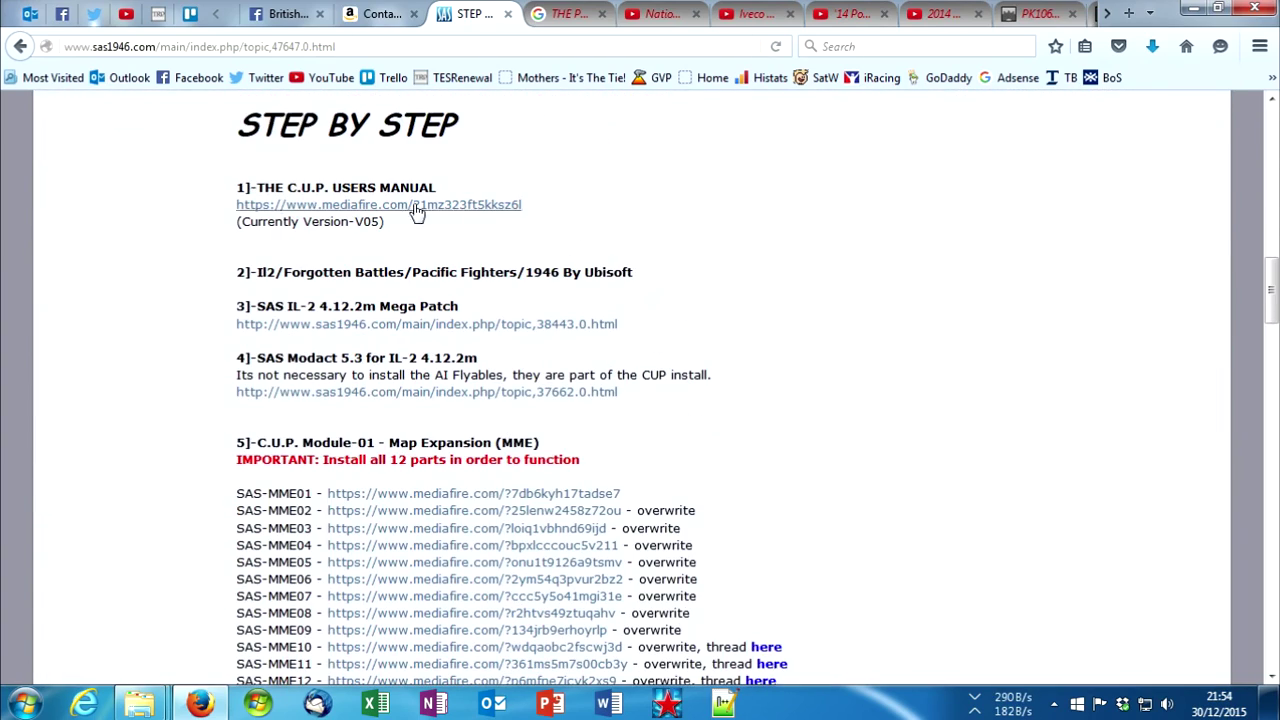
drag(450, 155, 803, 346)
click(758, 381)
scroll(770, 375, down, 4)
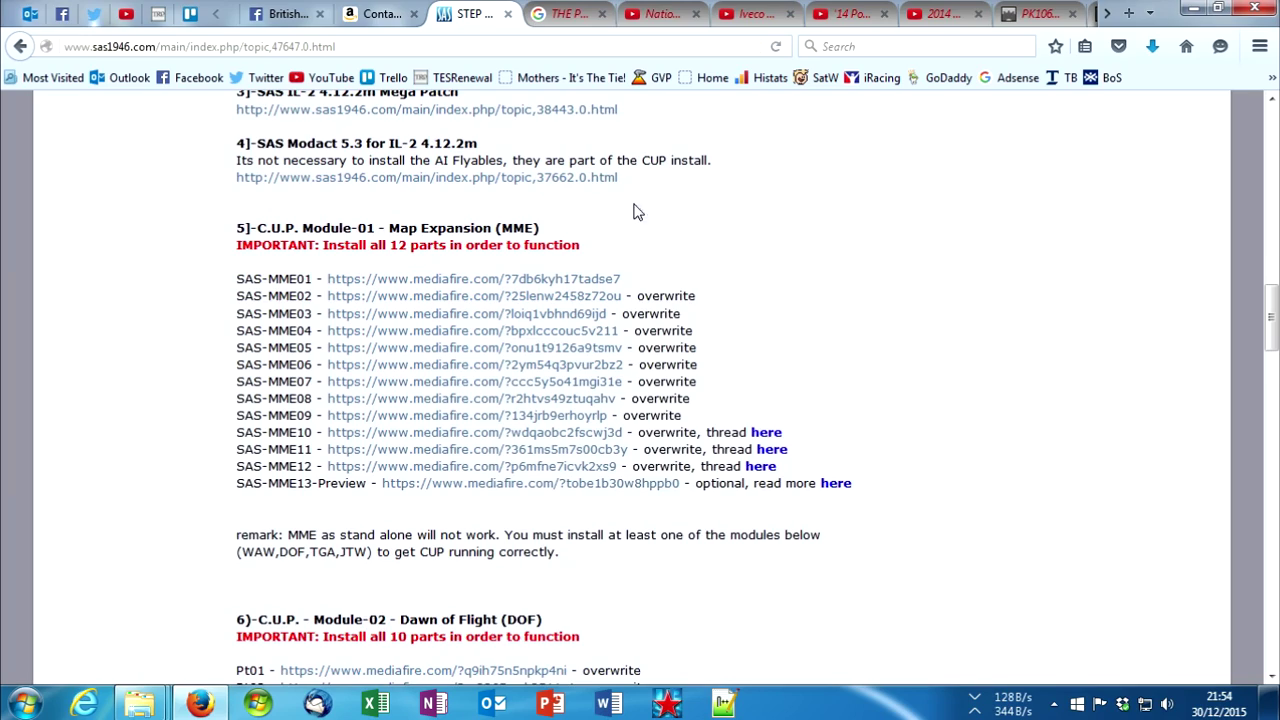
Step: Examine the C.U.P. module sections for Map Expansion (MME), Dawn of Flight (DOF) and World at War (WAW)
drag(451, 229, 537, 228)
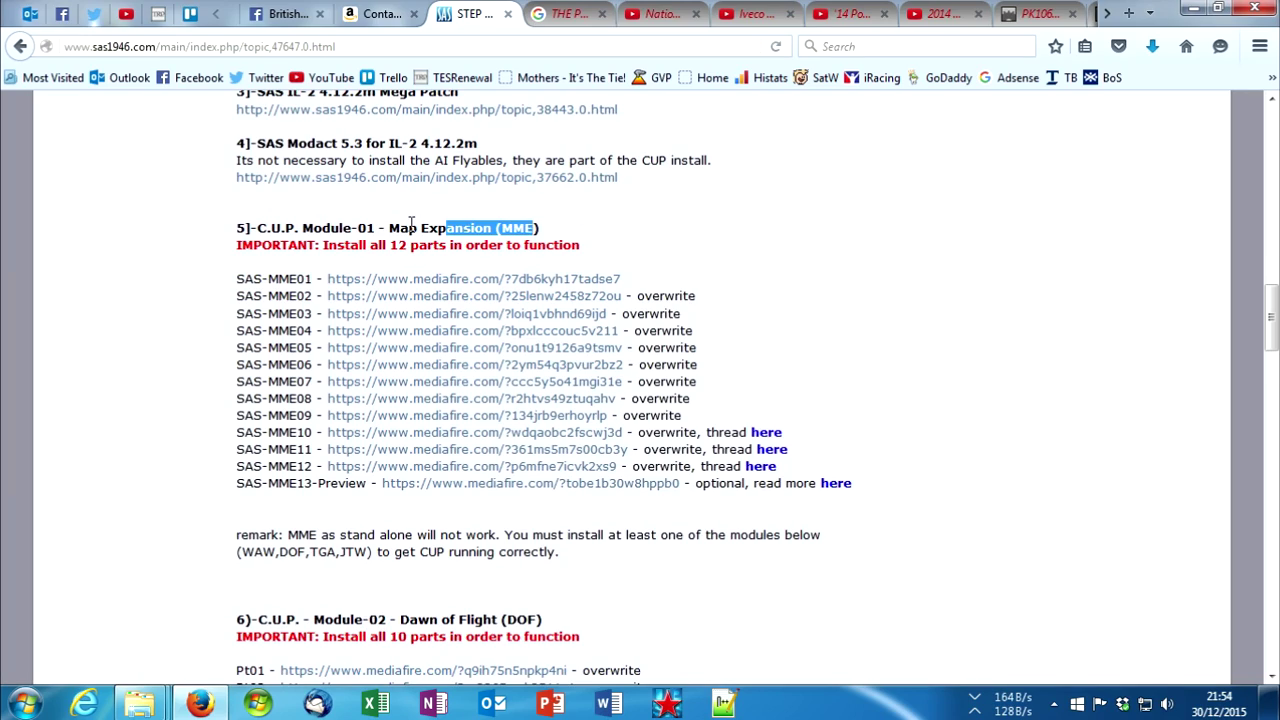
click(502, 218)
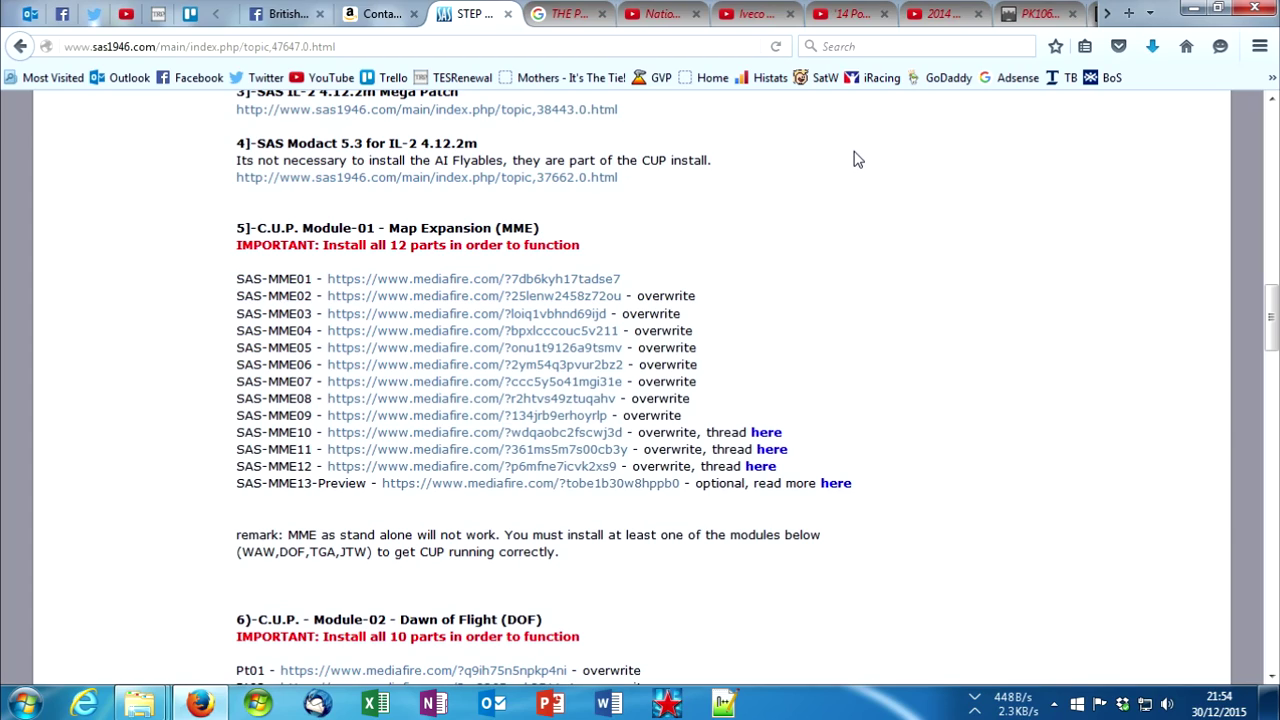
drag(617, 237, 222, 228)
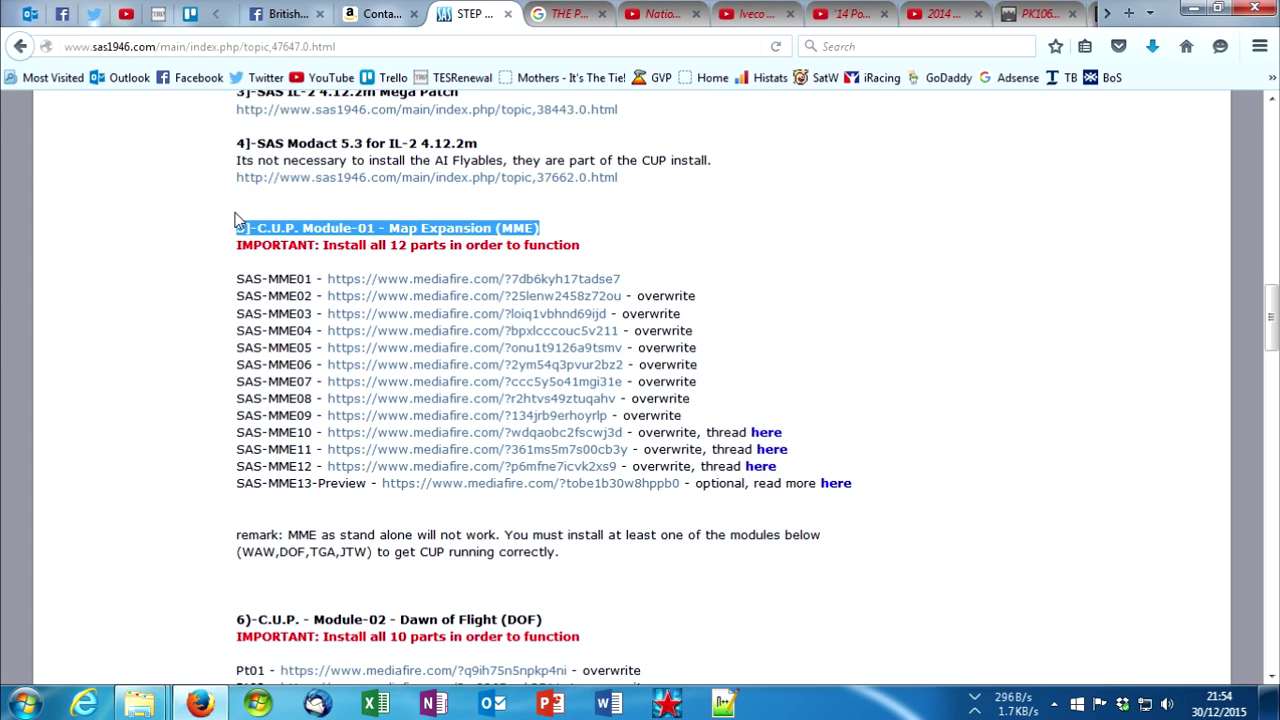
scroll(238, 220, down, 7)
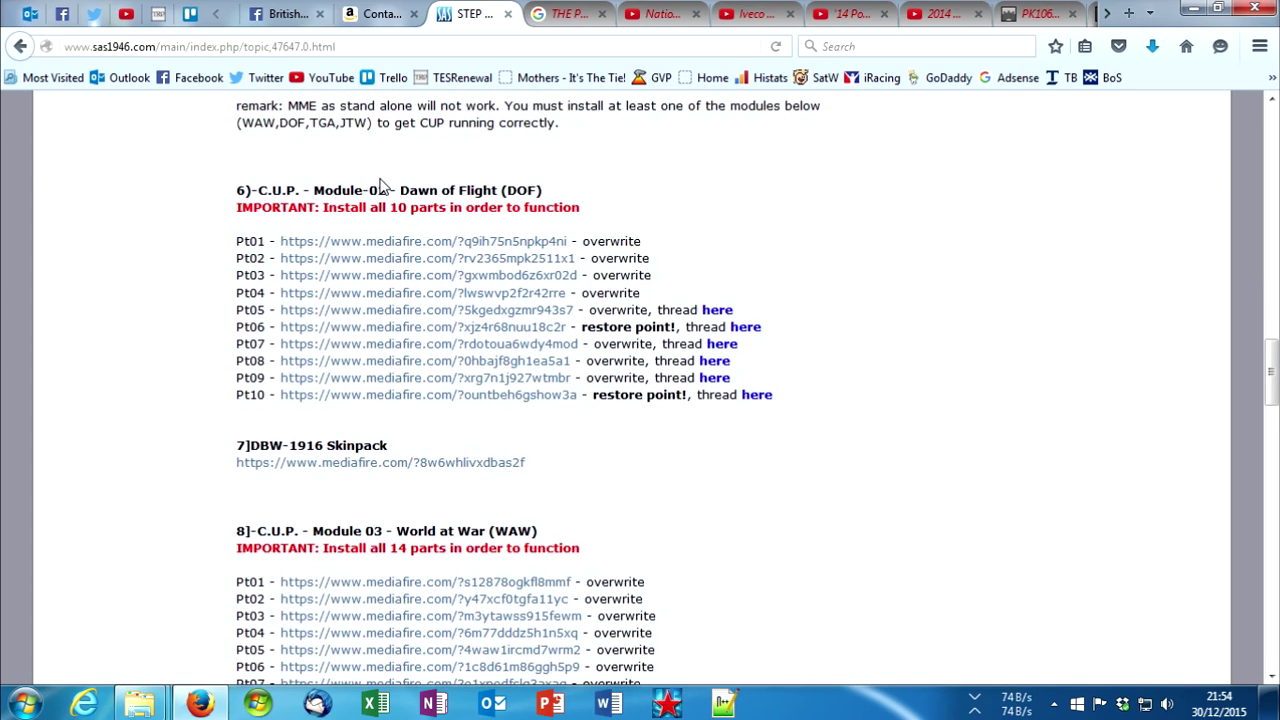
double_click(395, 190)
click(477, 189)
scroll(500, 240, down, 8)
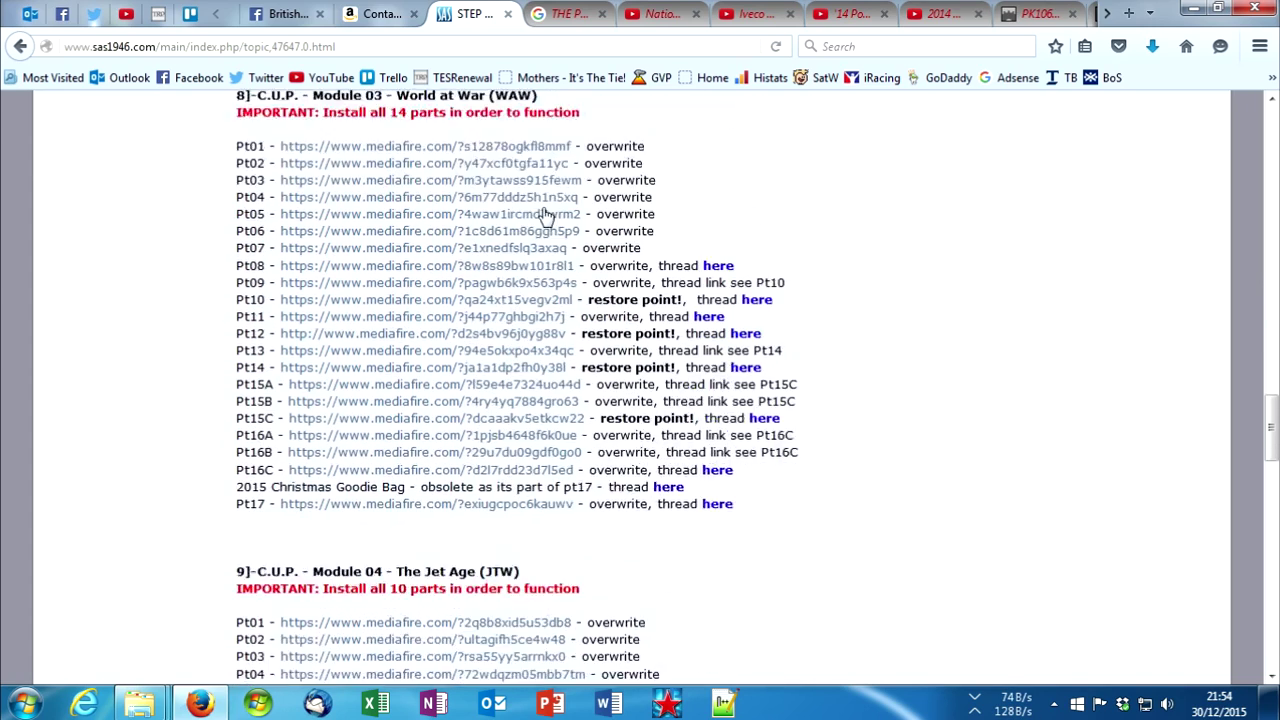
scroll(500, 245, up, 15)
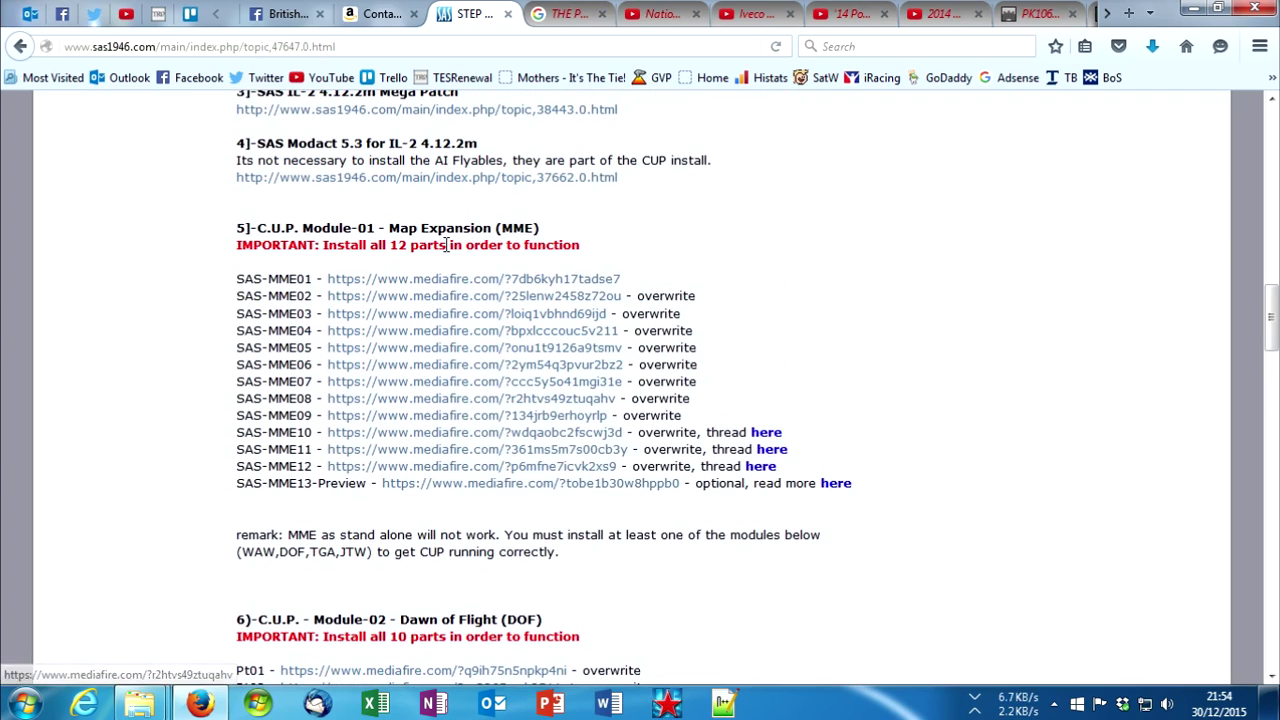
double_click(383, 227)
click(487, 225)
Step: Review the remaining module download lists and return to the beginning of the topic
scroll(460, 250, down, 10)
scroll(455, 262, up, 4)
scroll(455, 262, up, 1)
drag(236, 297, 460, 297)
scroll(457, 386, down, 4)
drag(236, 423, 525, 424)
scroll(585, 458, up, 10)
scroll(600, 448, down, 10)
scroll(757, 427, down, 8)
scroll(829, 371, up, 20)
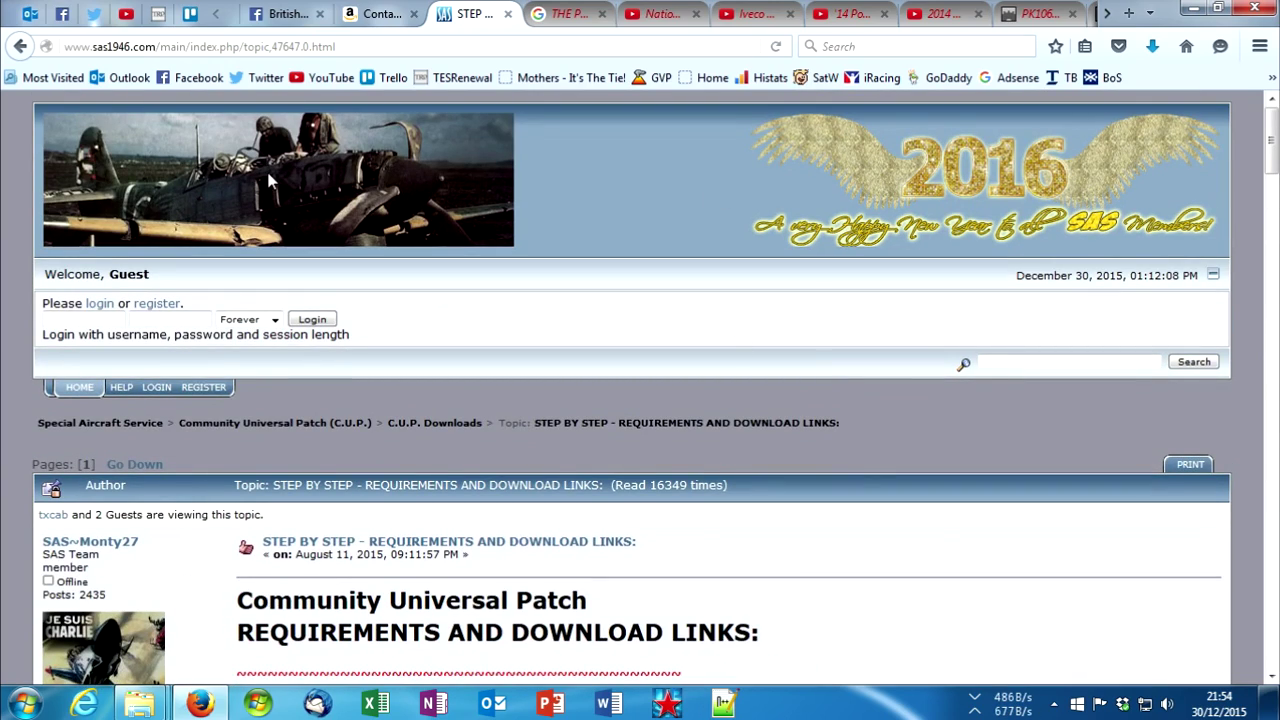
scroll(447, 490, down, 10)
scroll(420, 440, up, 10)
Step: Reload the C.U.P. requirements topic, go through its download lists and select the page's address
click(225, 47)
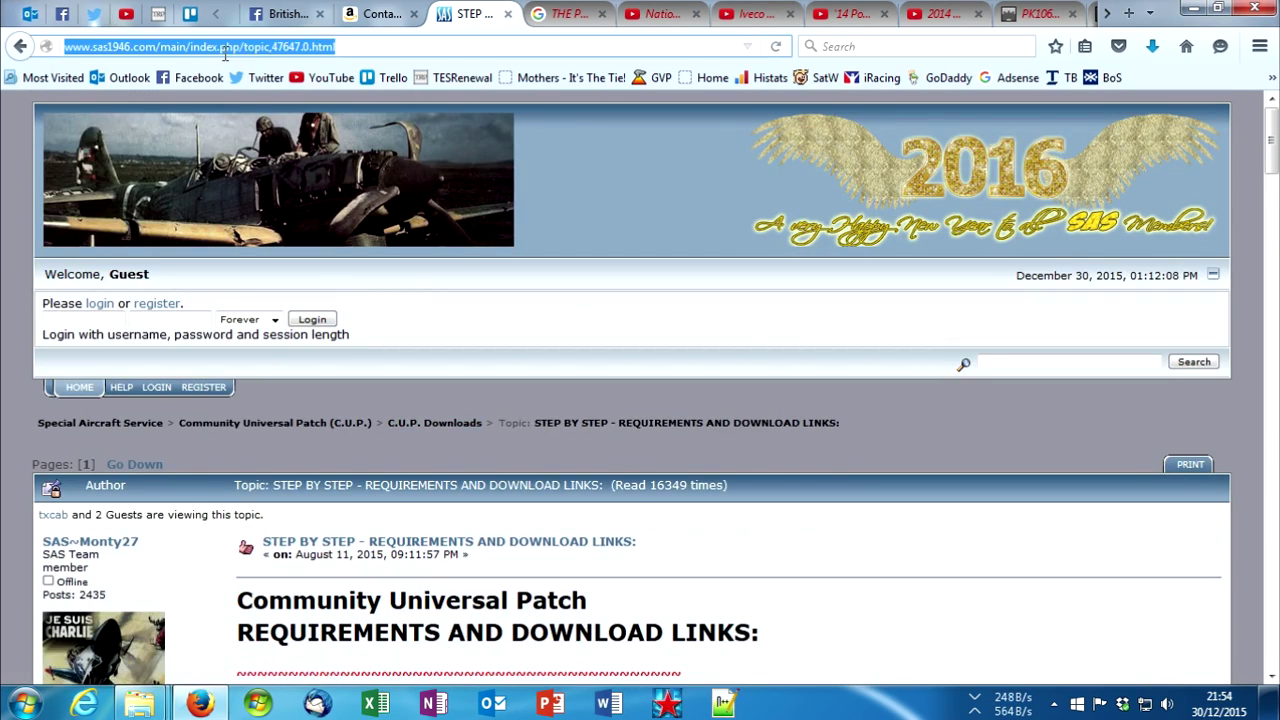
key(Return)
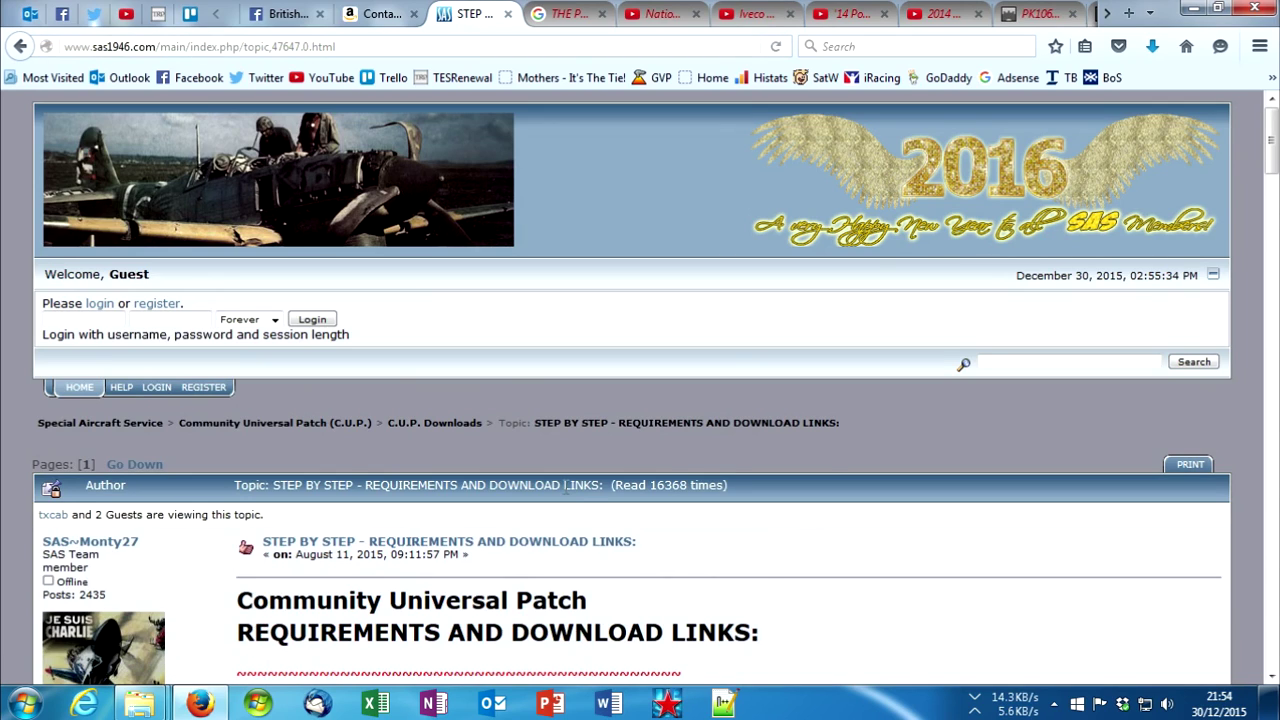
scroll(563, 441, down, 4)
scroll(472, 365, down, 15)
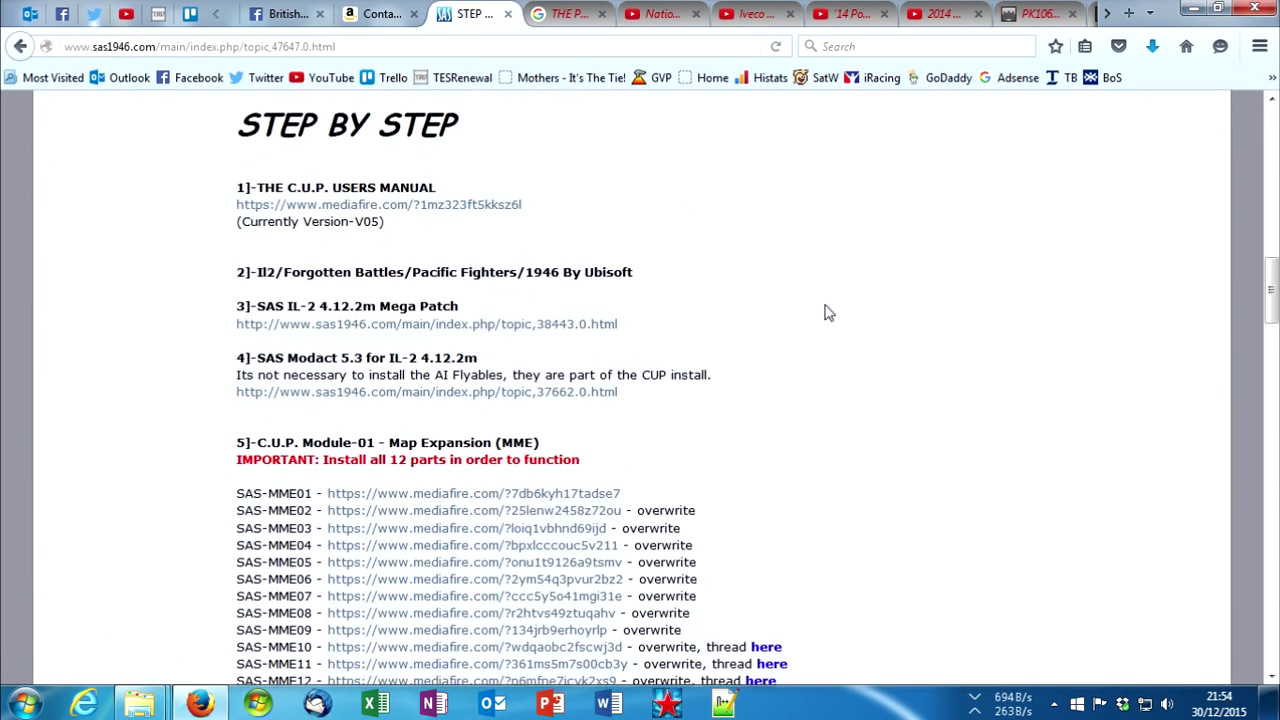
scroll(480, 428, down, 2)
drag(340, 47, 47, 47)
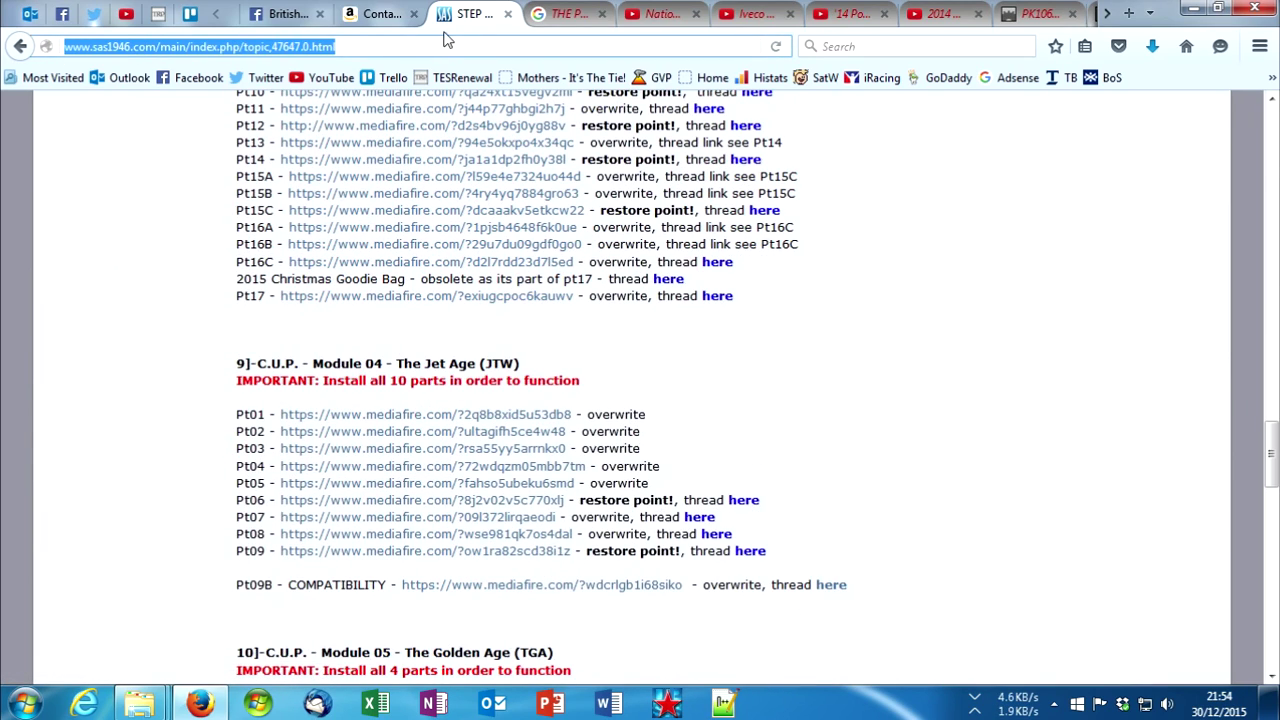
Step: Examine the restore point install instructions, the users manual entry and the module download links in the topic
scroll(596, 365, down, 3)
scroll(600, 372, up, 10)
scroll(600, 380, up, 10)
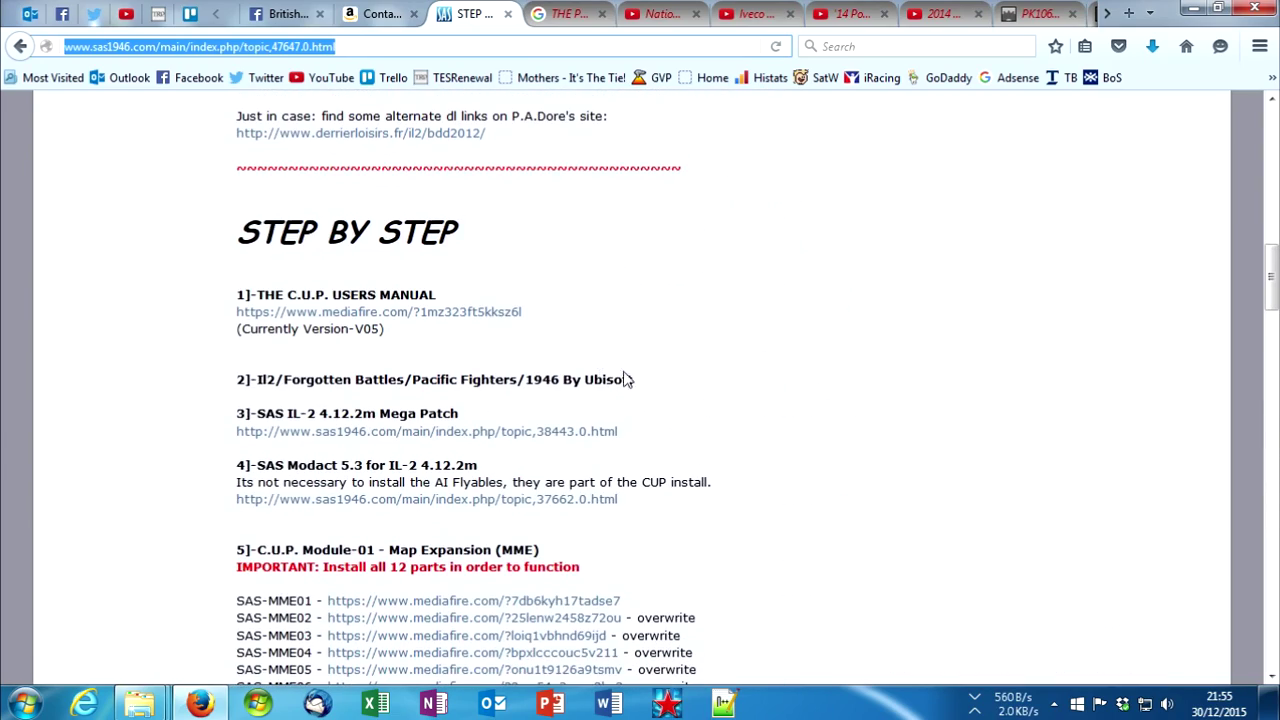
scroll(700, 388, down, 12)
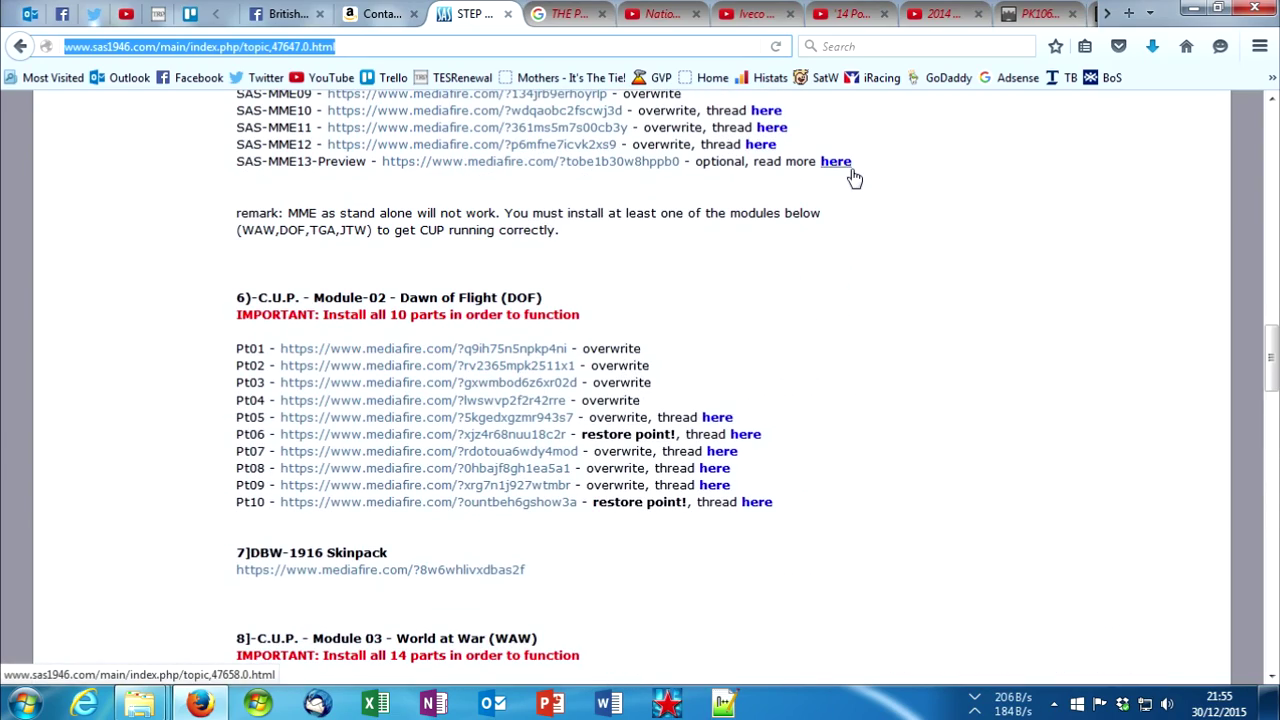
scroll(766, 429, down, 8)
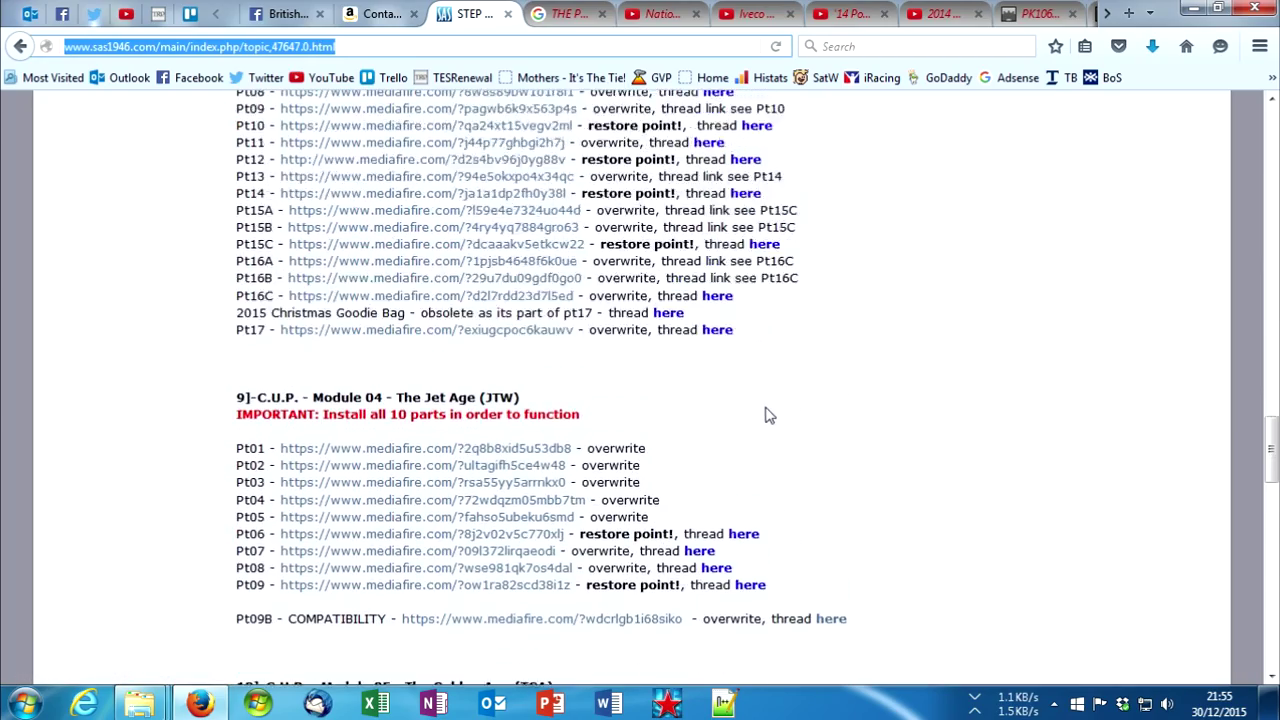
scroll(768, 415, up, 15)
scroll(766, 410, up, 10)
scroll(740, 418, down, 8)
scroll(703, 423, up, 1)
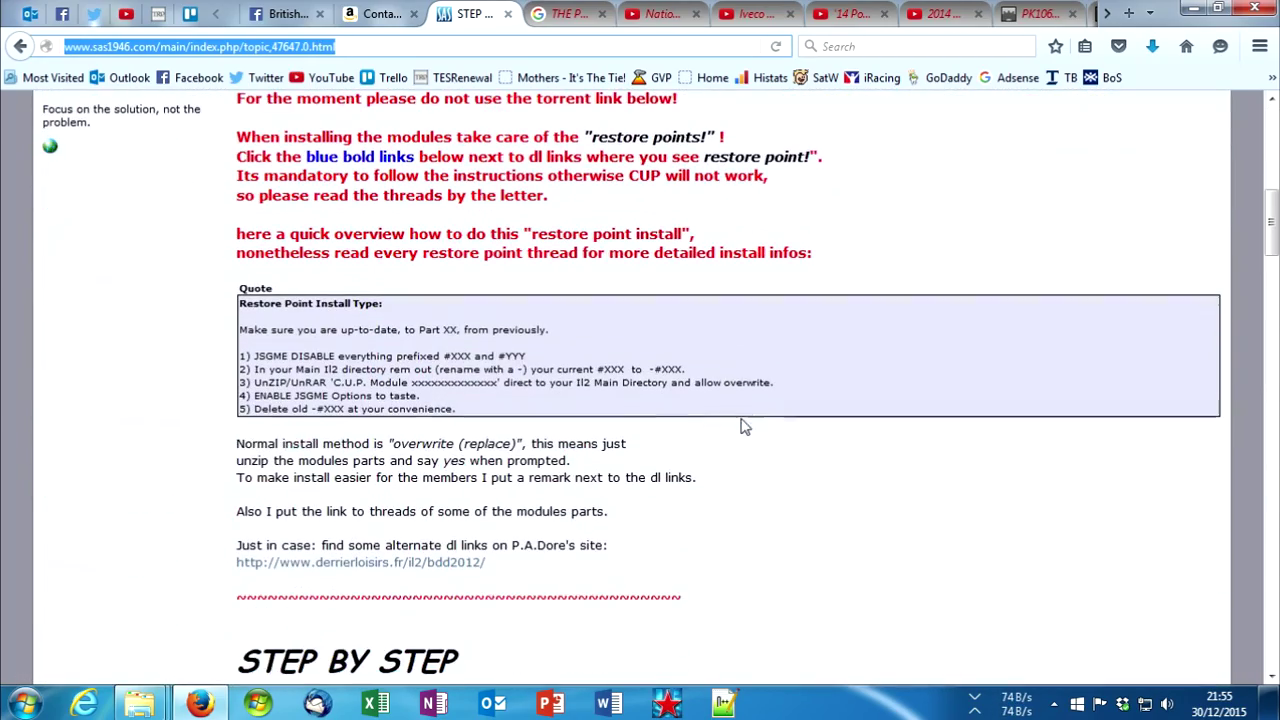
scroll(497, 421, down, 8)
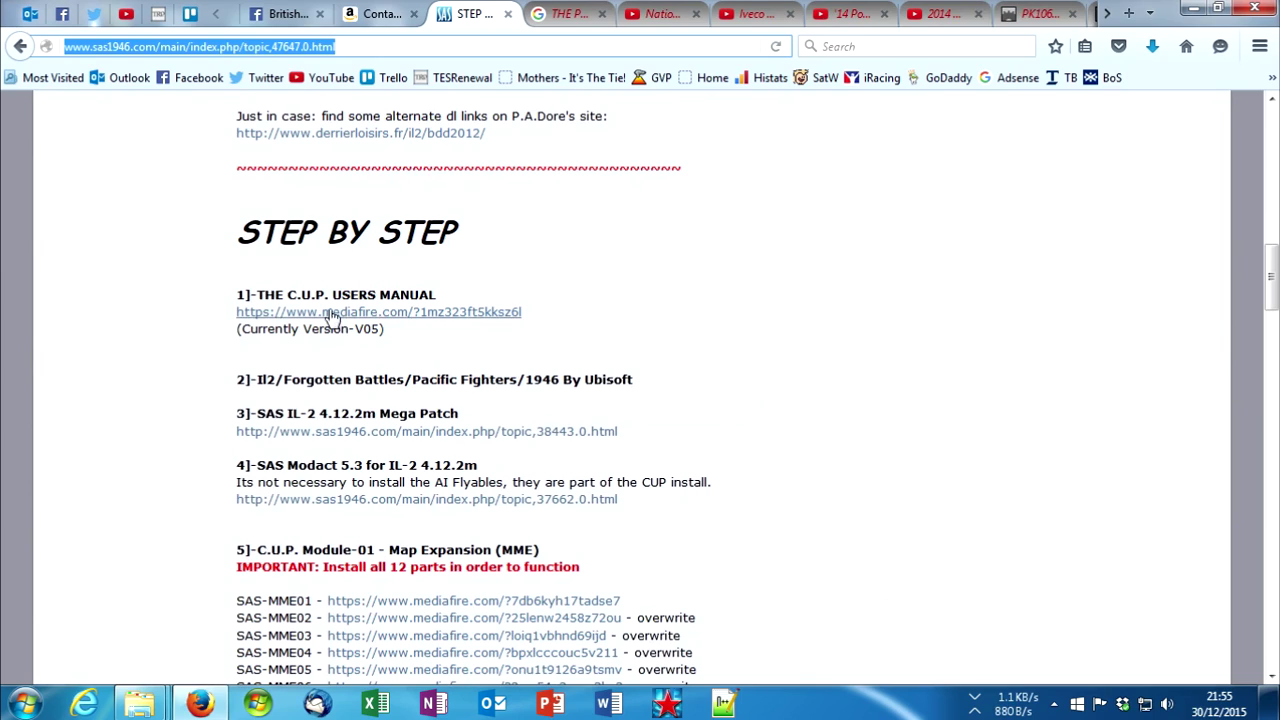
click(183, 297)
scroll(184, 300, down, 4)
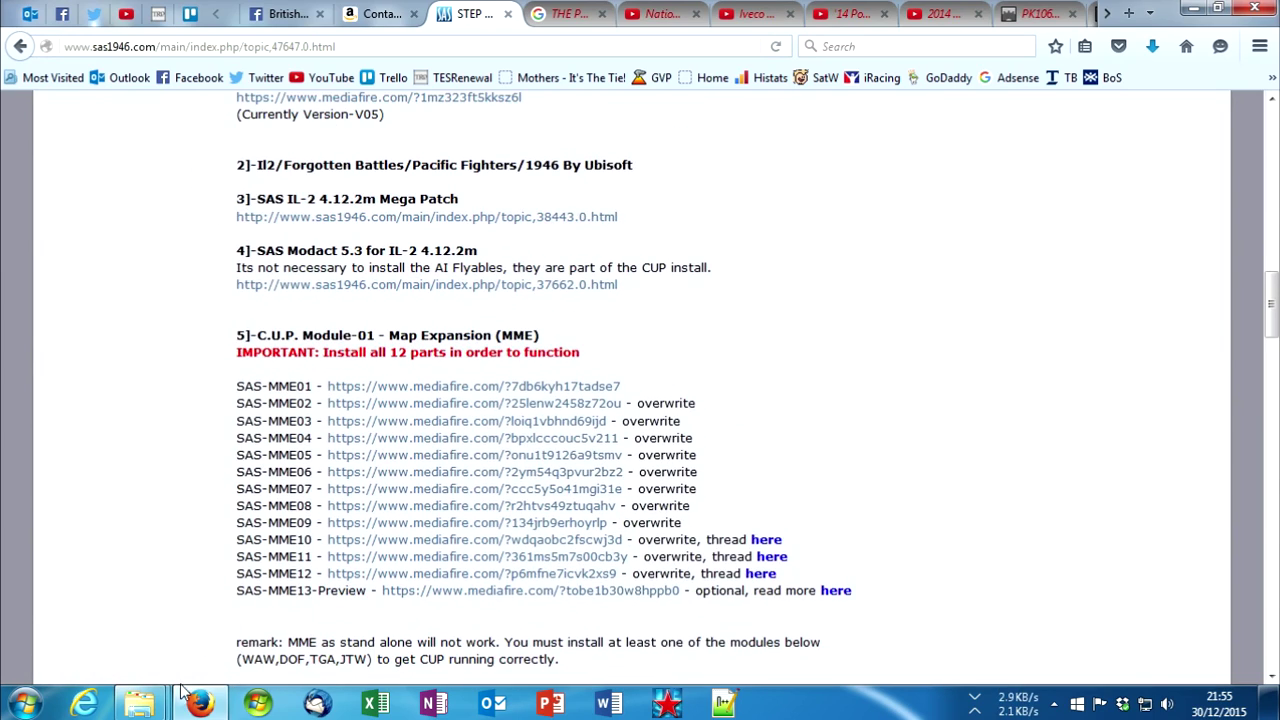
Step: Switch to the IL 2 Sturmovik 1946 folder in Windows Explorer and look through its files
mouse_move(145, 702)
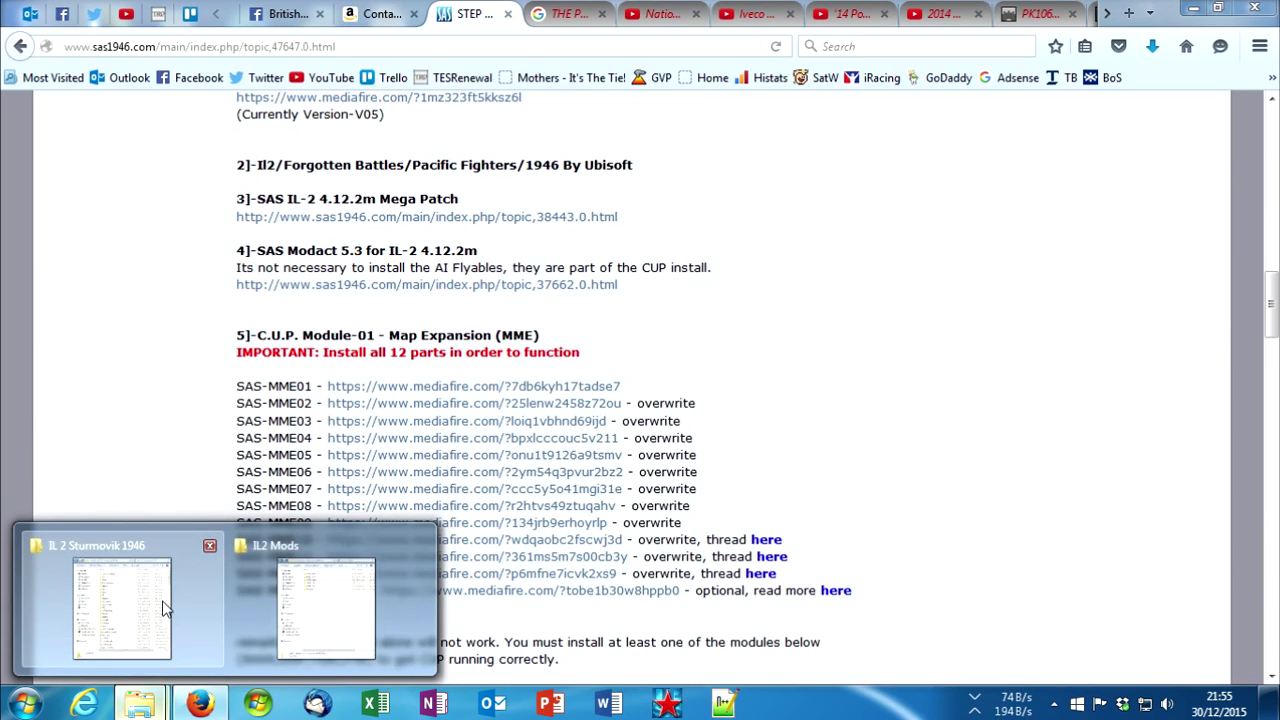
click(166, 609)
scroll(418, 380, down, 20)
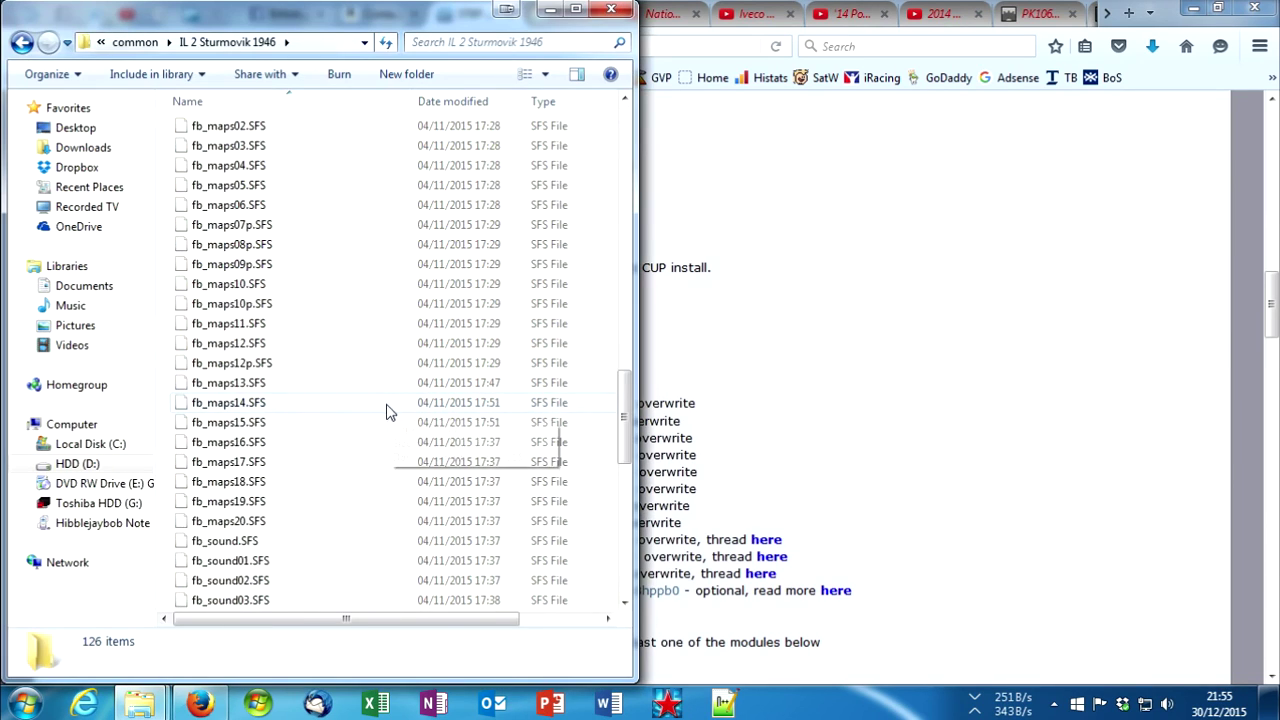
scroll(363, 422, up, 1)
scroll(363, 422, up, 15)
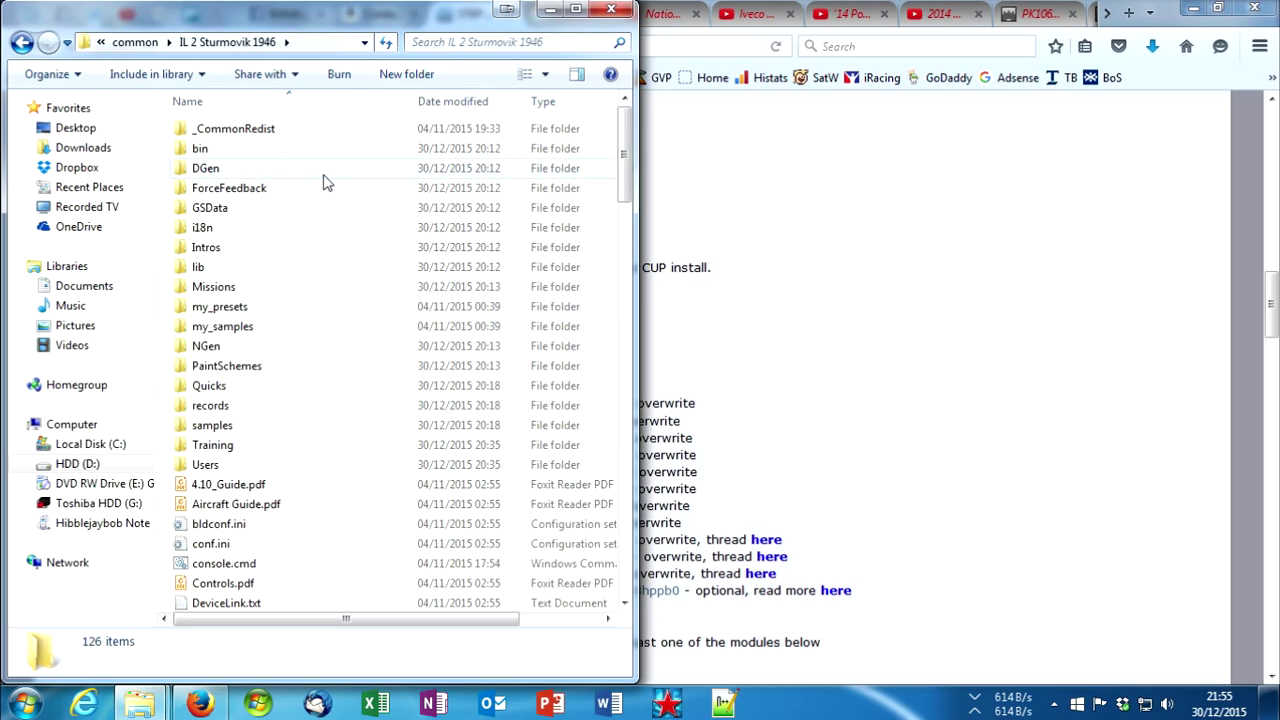
click(450, 610)
drag(448, 618, 312, 625)
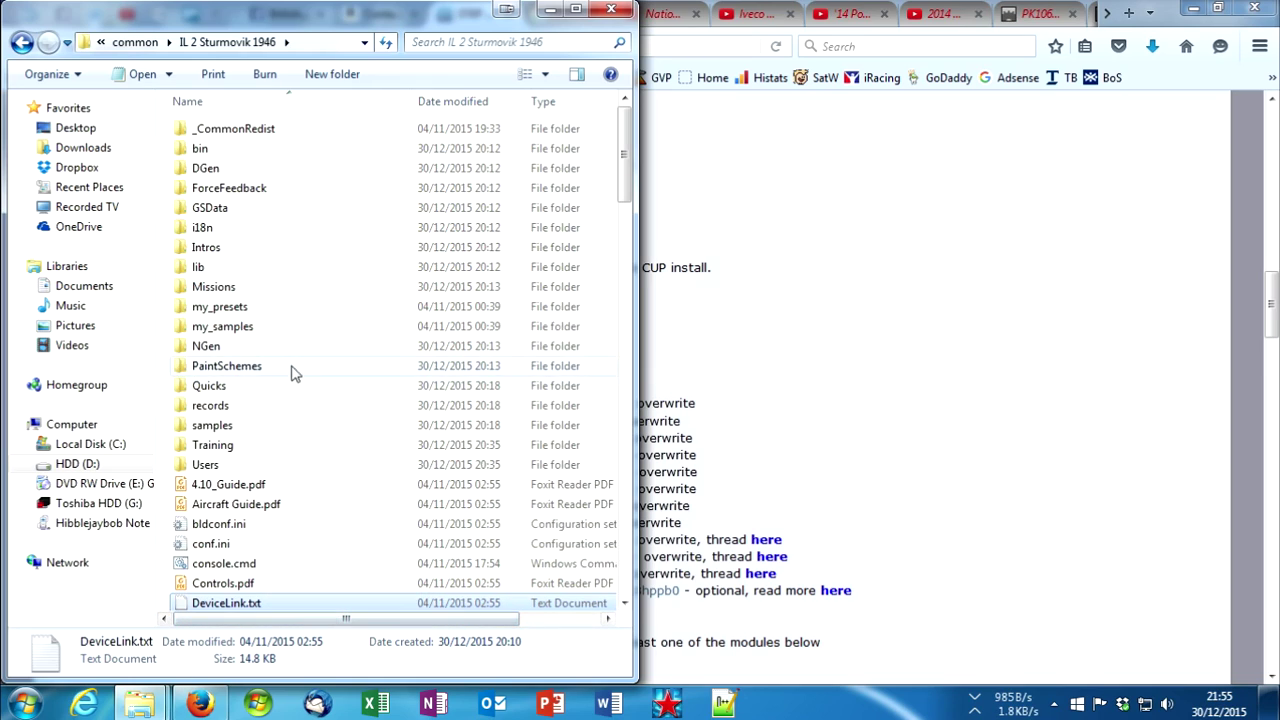
Step: Check the parent common folder, return to IL 2 Sturmovik 1946 and bring up the IL2 Mods folder window beside it
click(123, 45)
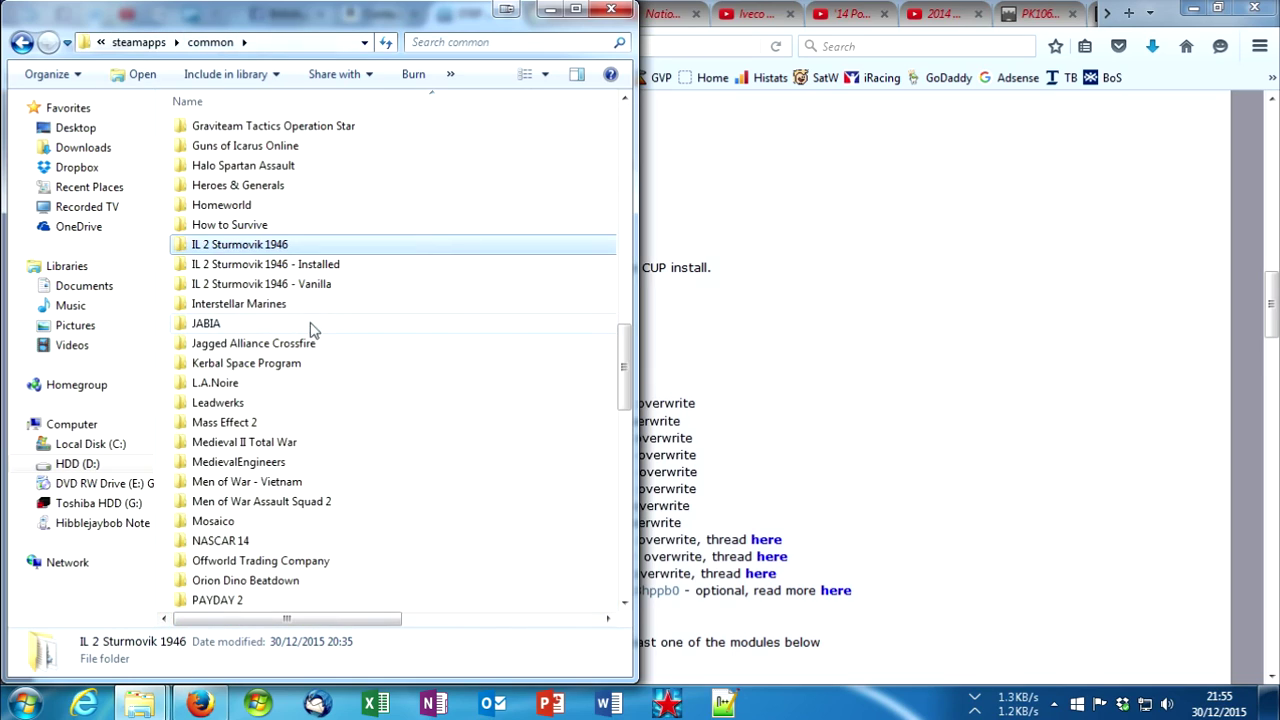
double_click(272, 428)
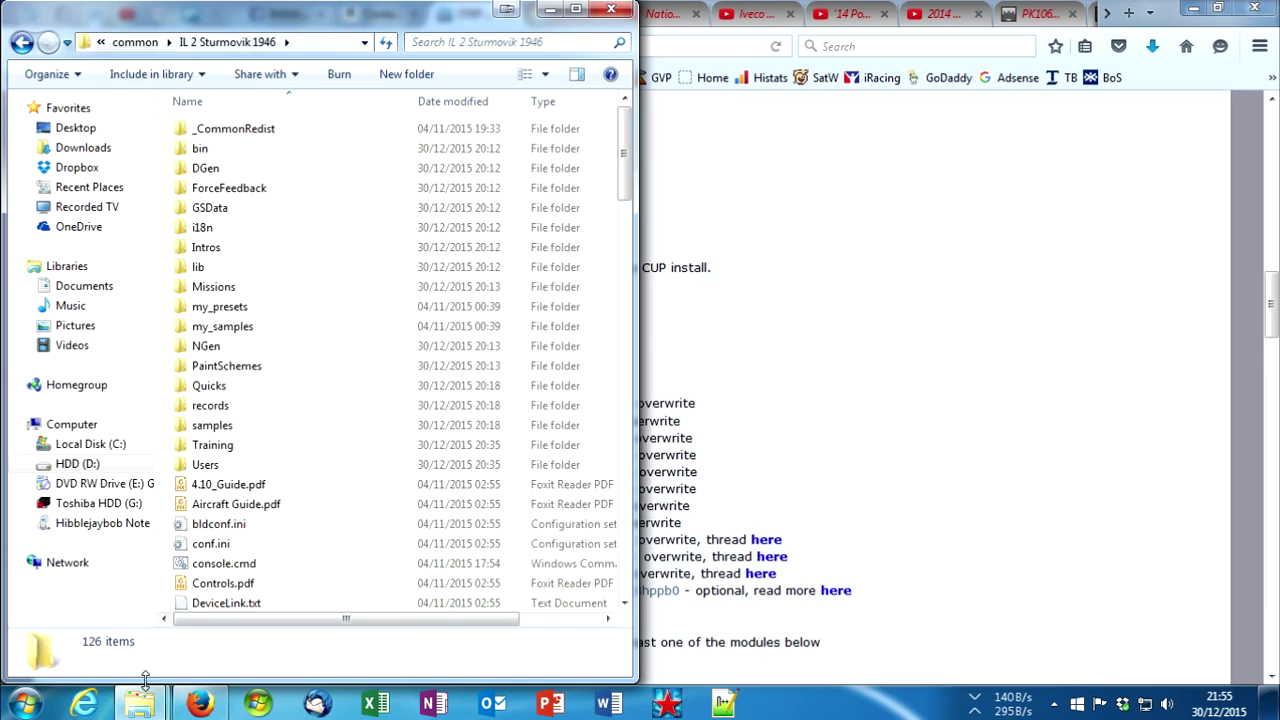
mouse_move(140, 703)
click(360, 620)
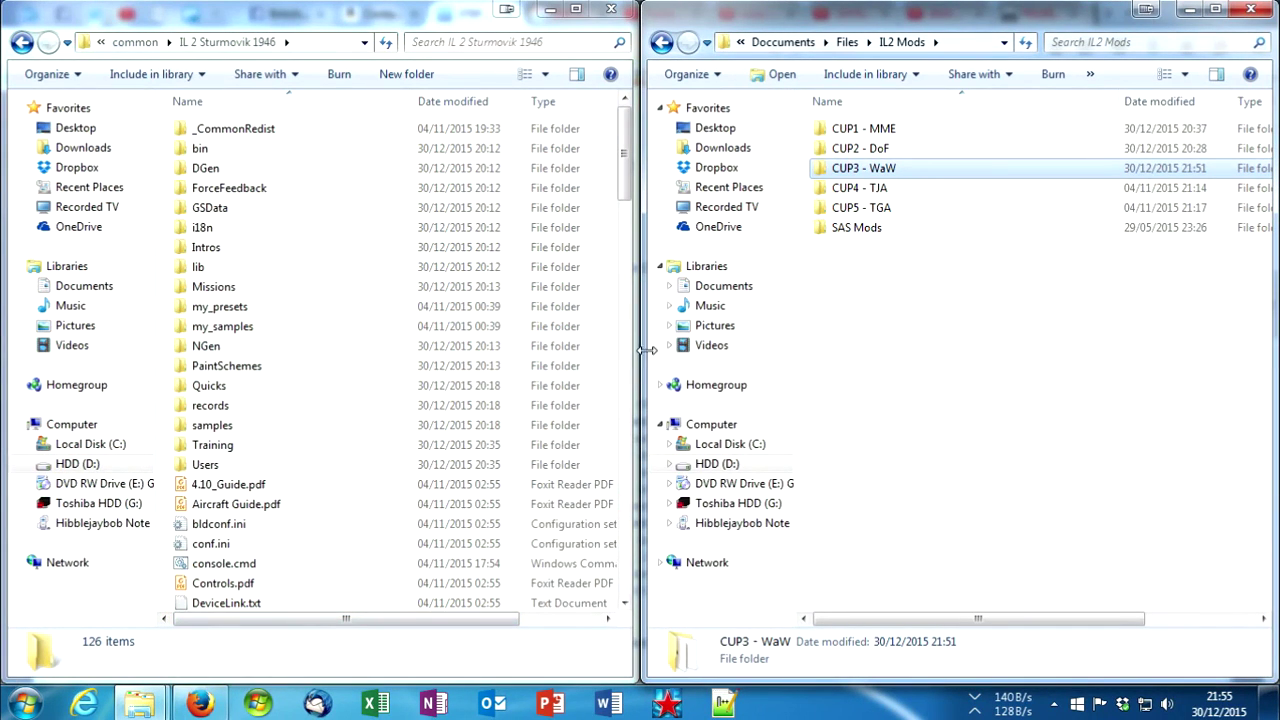
drag(900, 278, 825, 122)
click(934, 346)
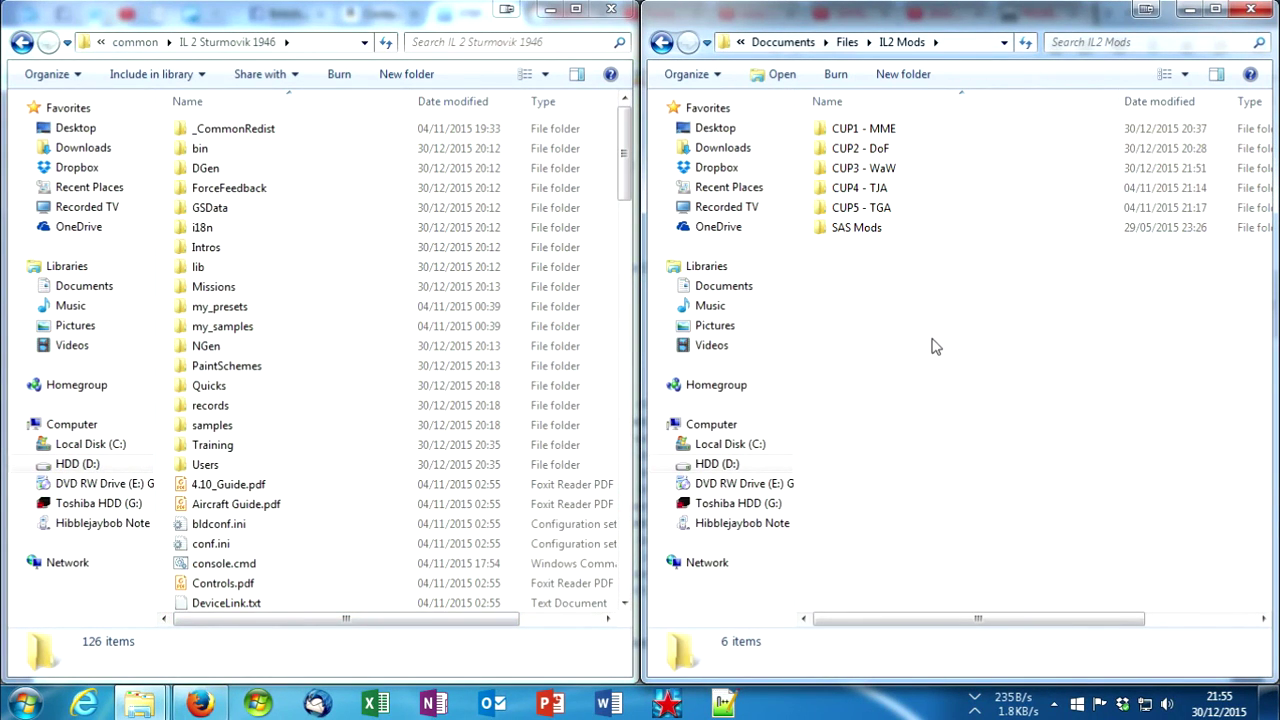
Step: Go through the downloaded C.U.P. module folders in IL2 Mods, ending on CUP1 - MME
click(882, 188)
click(882, 208)
click(882, 188)
click(884, 170)
click(882, 151)
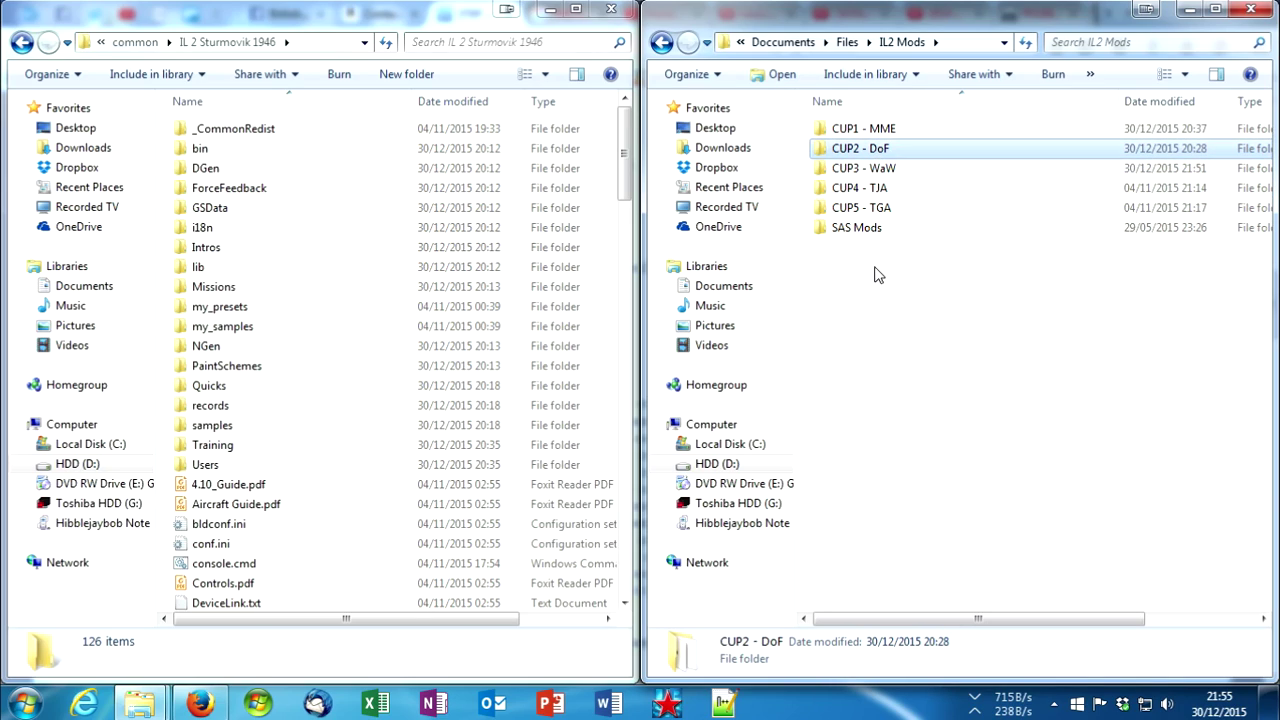
click(890, 134)
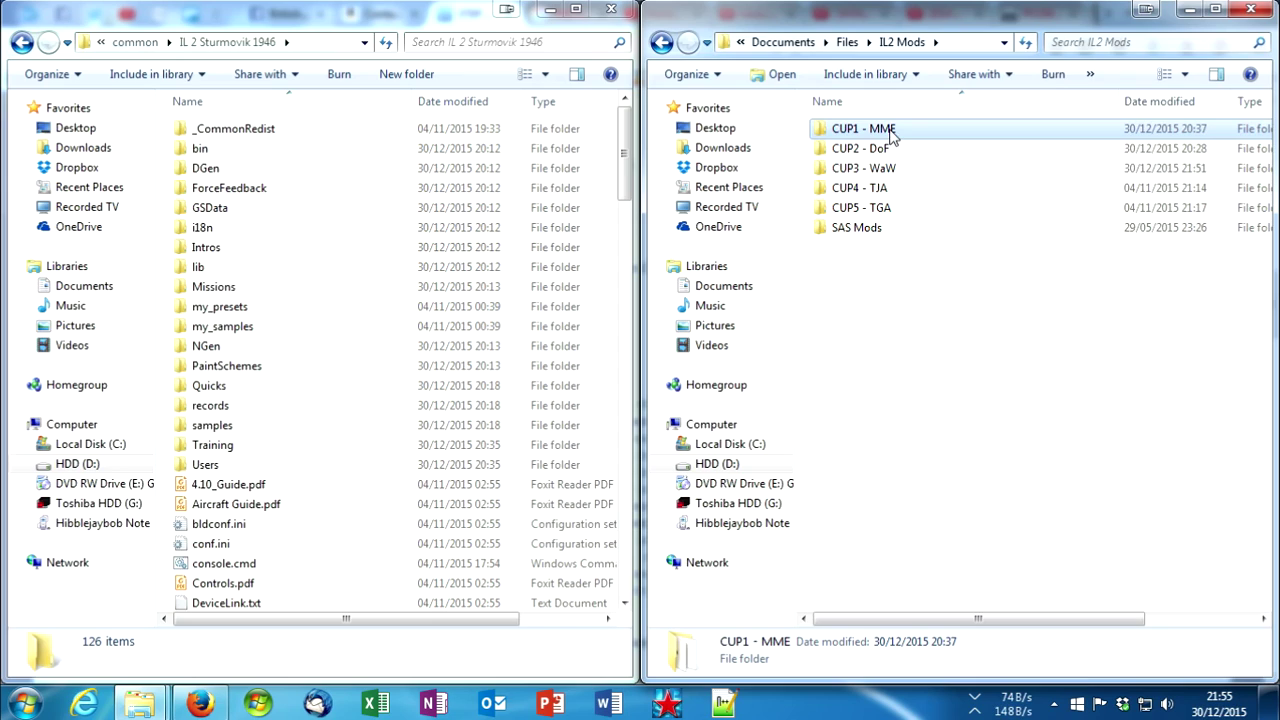
Step: Open the CUP1 - MME folder to inspect its RAR archives and extracted folders, and return to IL2 Mods
double_click(889, 133)
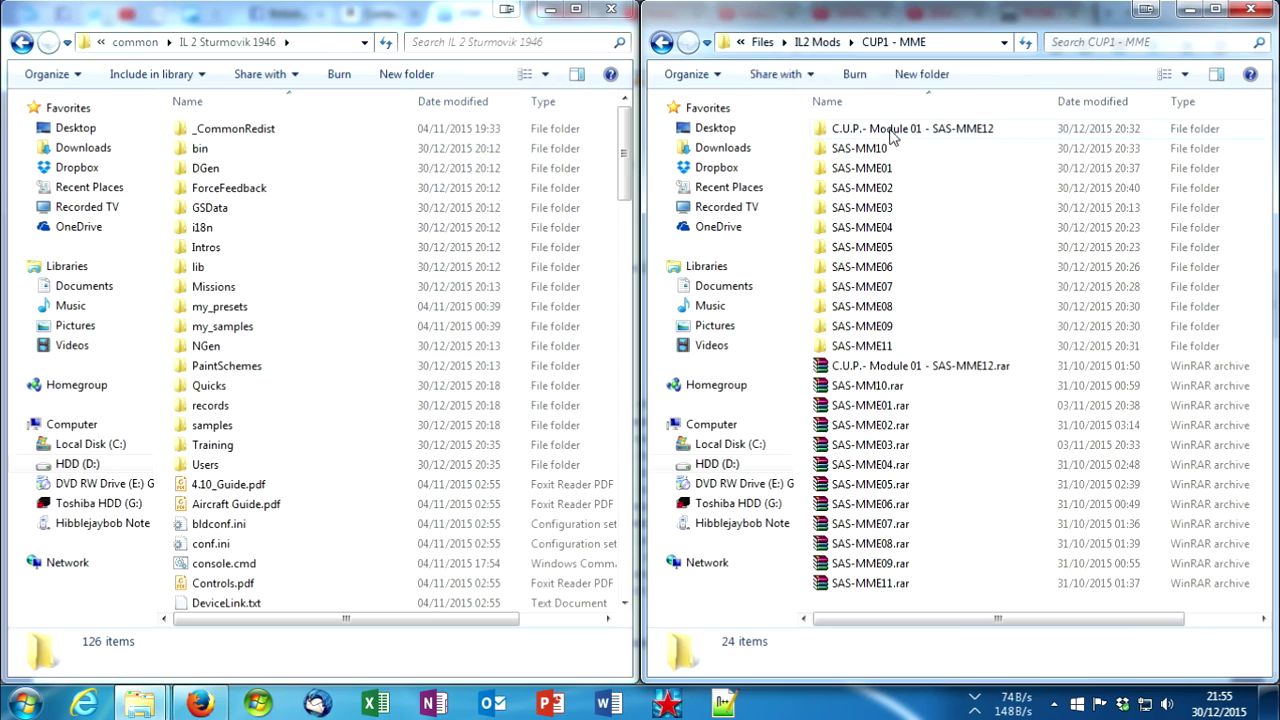
click(899, 428)
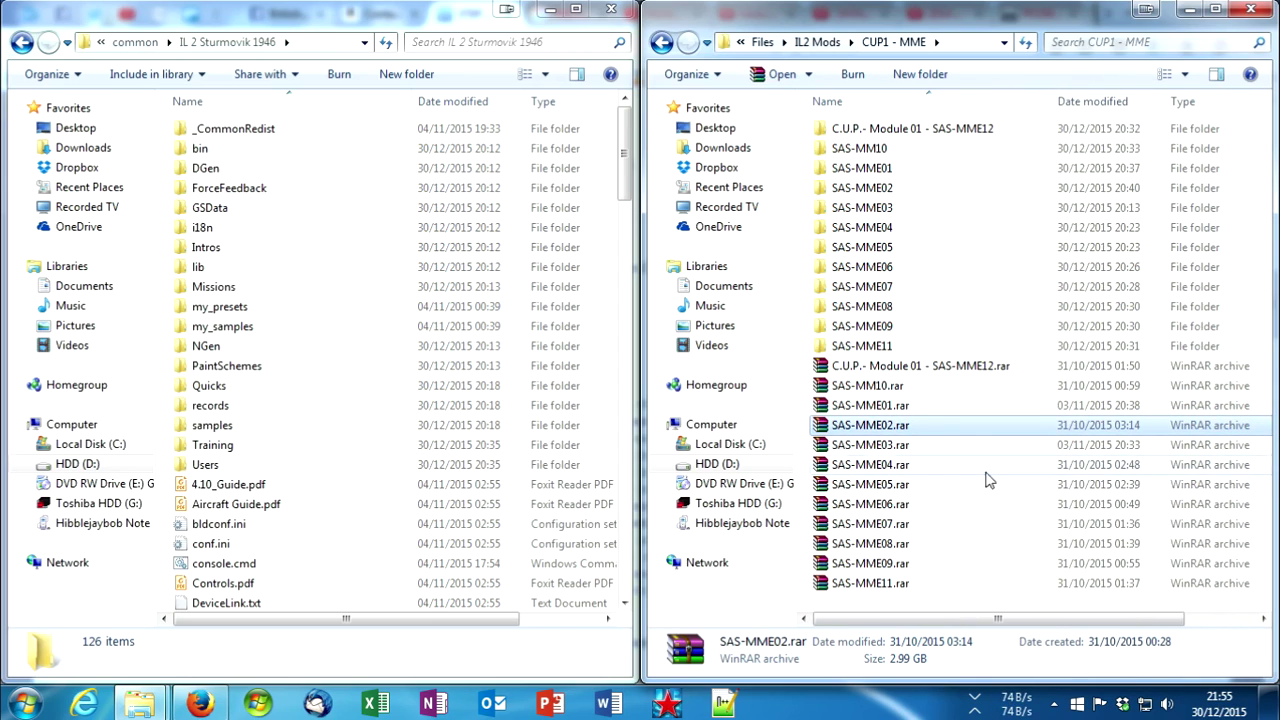
click(815, 42)
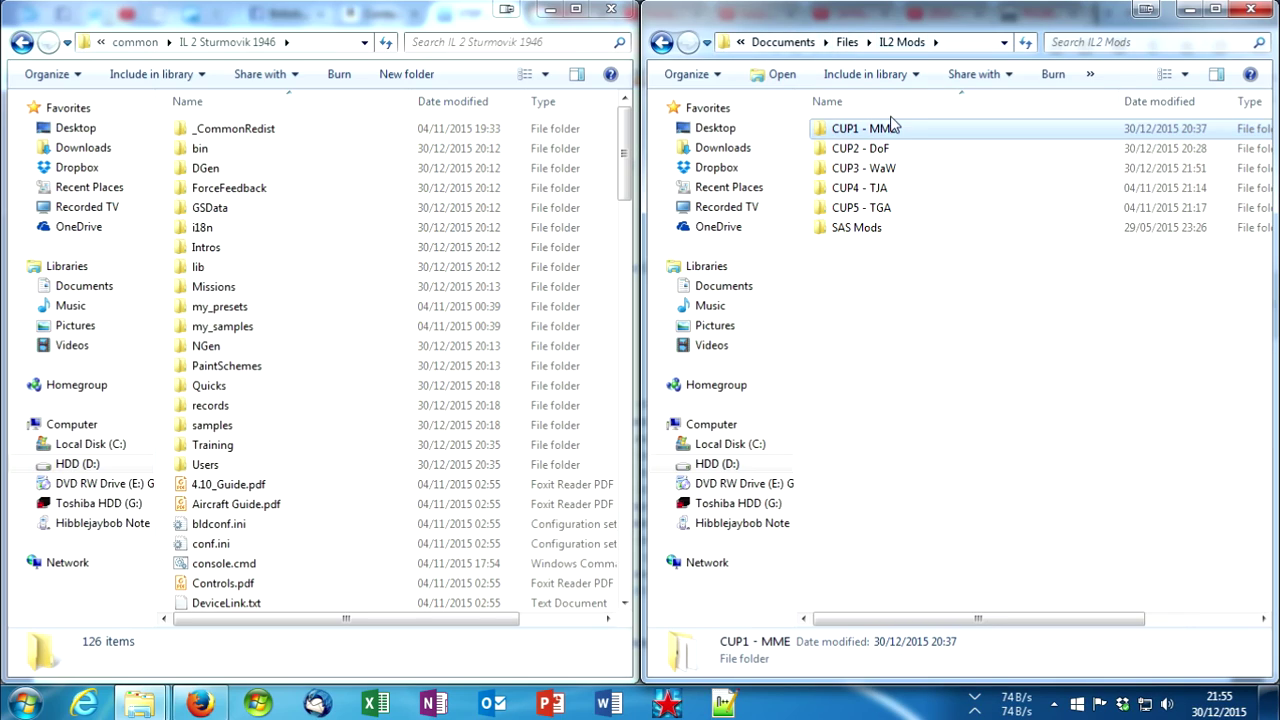
Step: Open the SAS Mods folder and install SAS Modact 5.30 for 4.12.2m into the IL 2 Sturmovik 1946 folder
double_click(894, 227)
drag(1031, 279, 944, 134)
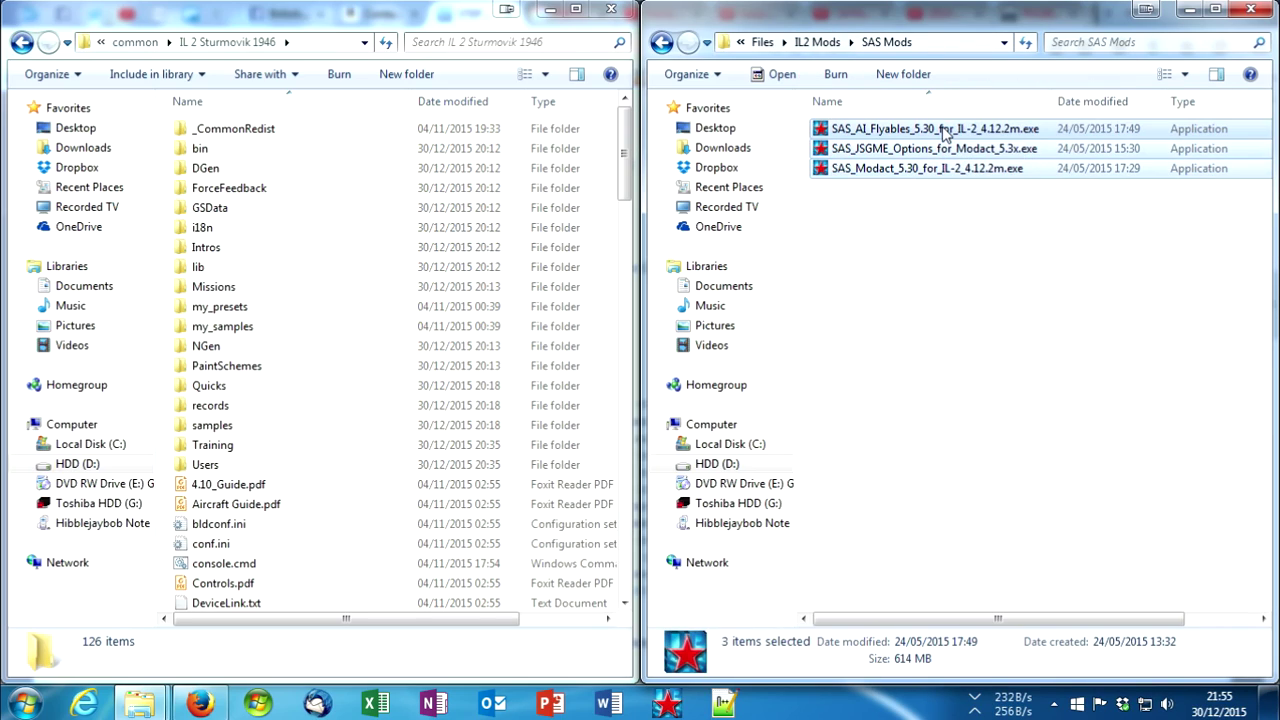
click(914, 172)
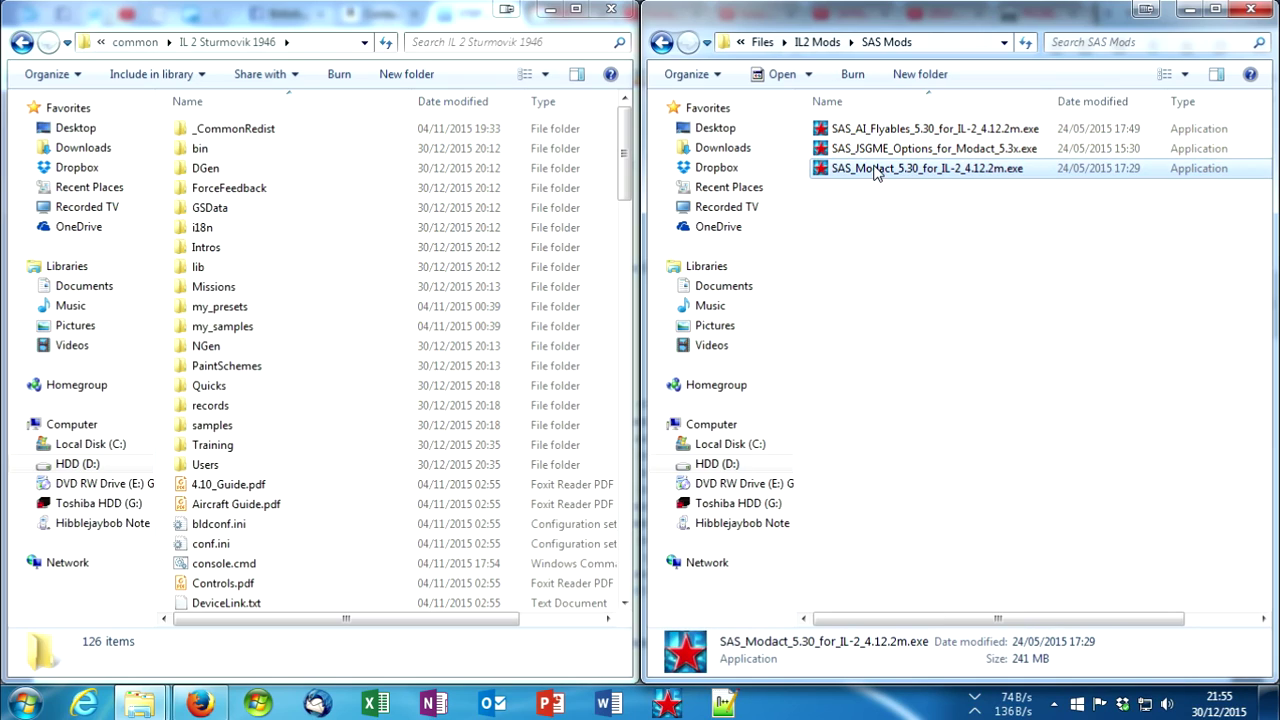
right_click(876, 172)
click(895, 166)
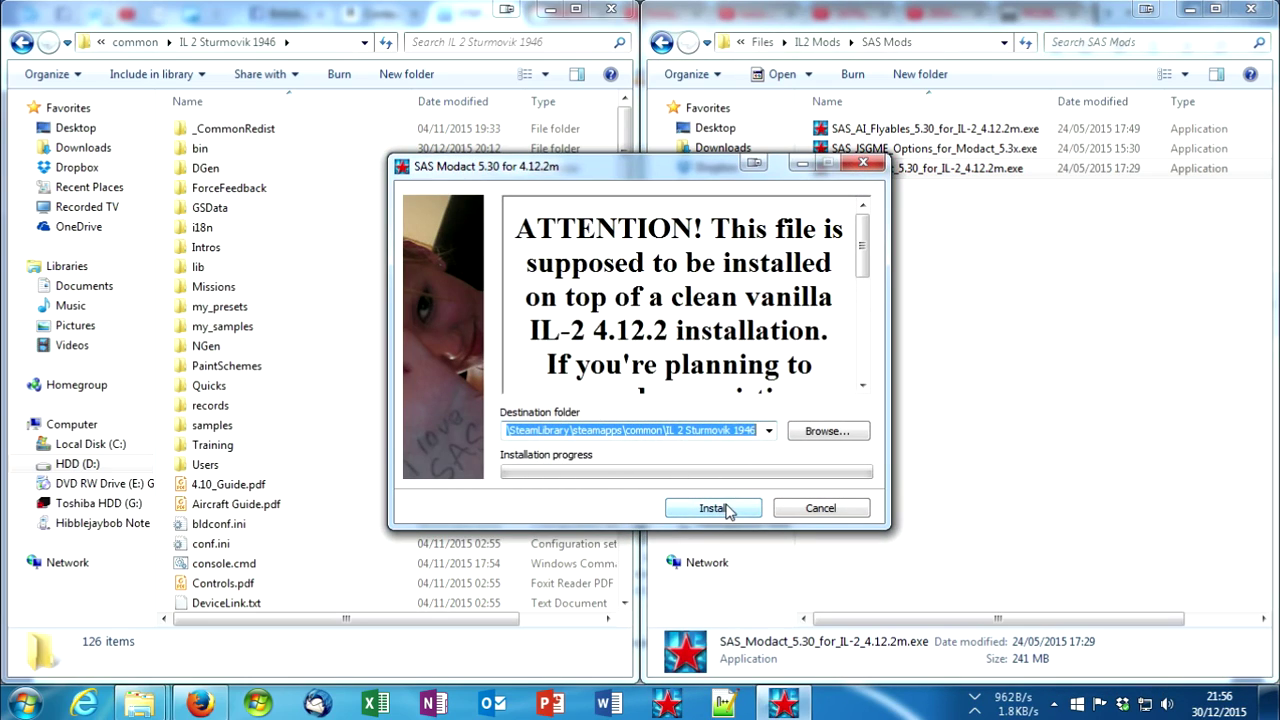
click(728, 510)
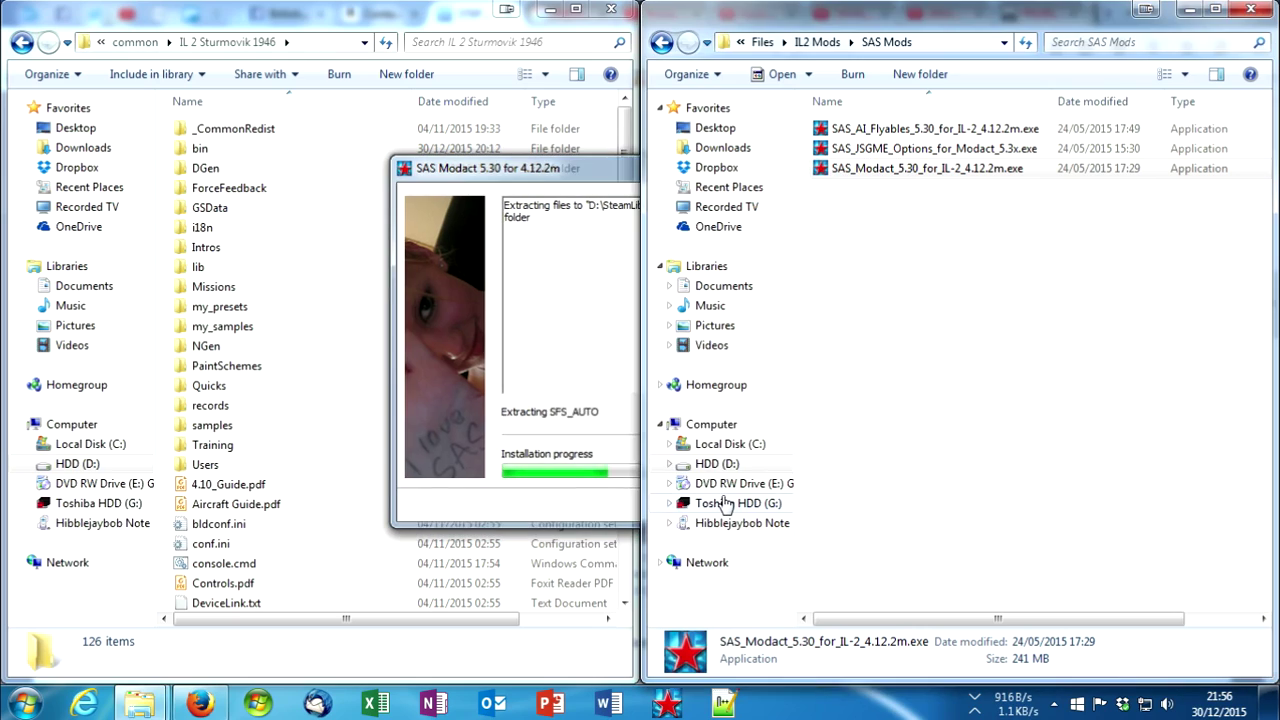
Step: Look through the IL 2 Sturmovik 1946 folder for the files and folders added by SAS Modact
click(437, 357)
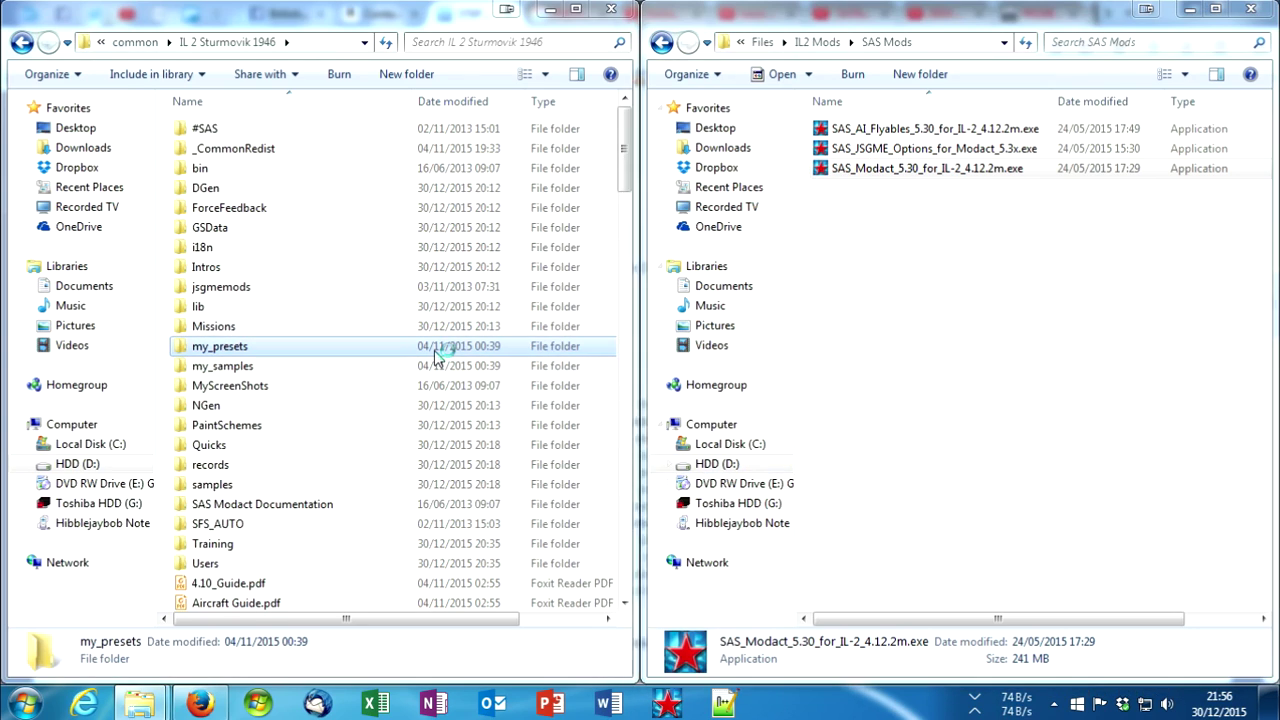
scroll(425, 400, down, 7)
scroll(418, 415, up, 7)
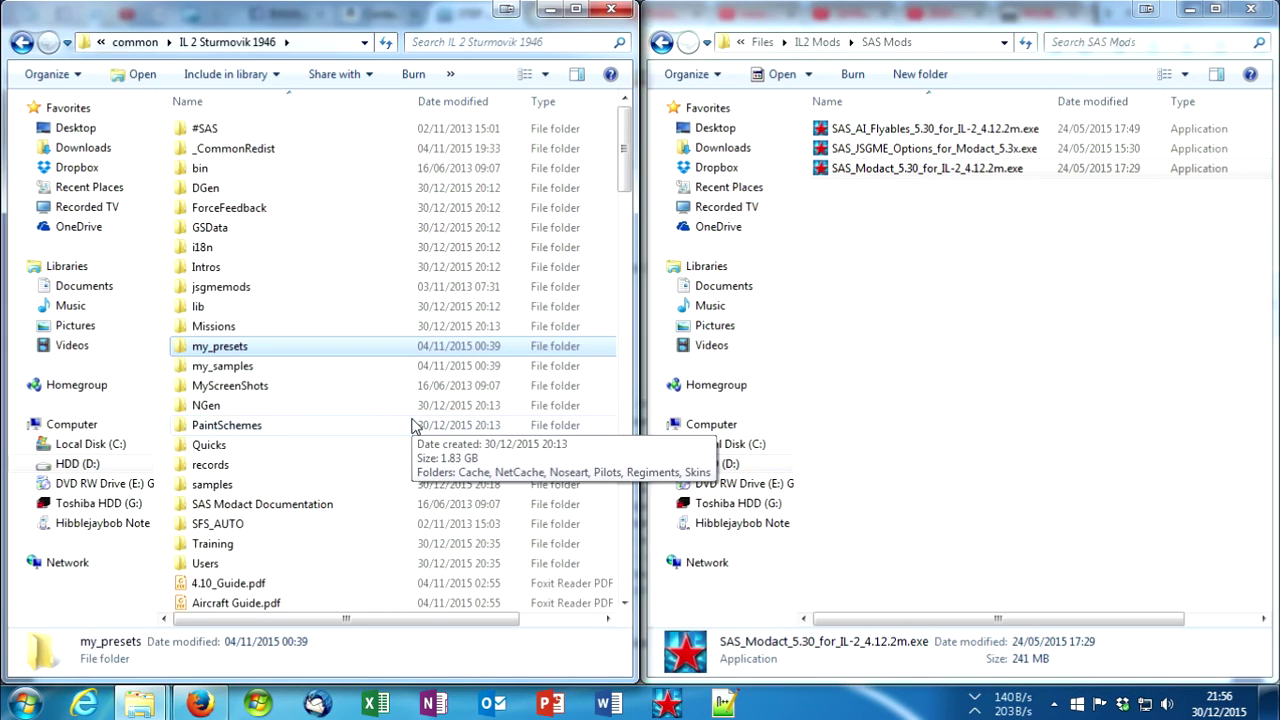
Step: Run SAS_AI_Flyables_5.30_for_IL-2_4.12.2m.exe, accept the security warning and install it
click(953, 315)
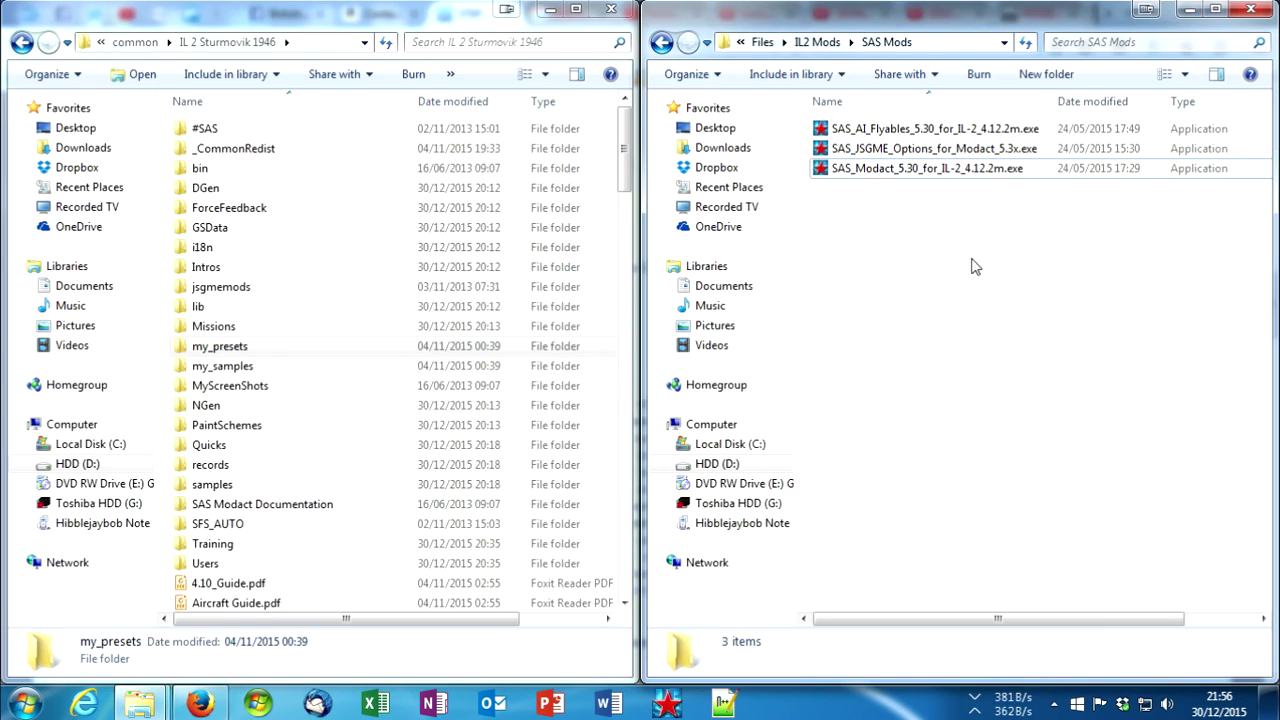
double_click(905, 130)
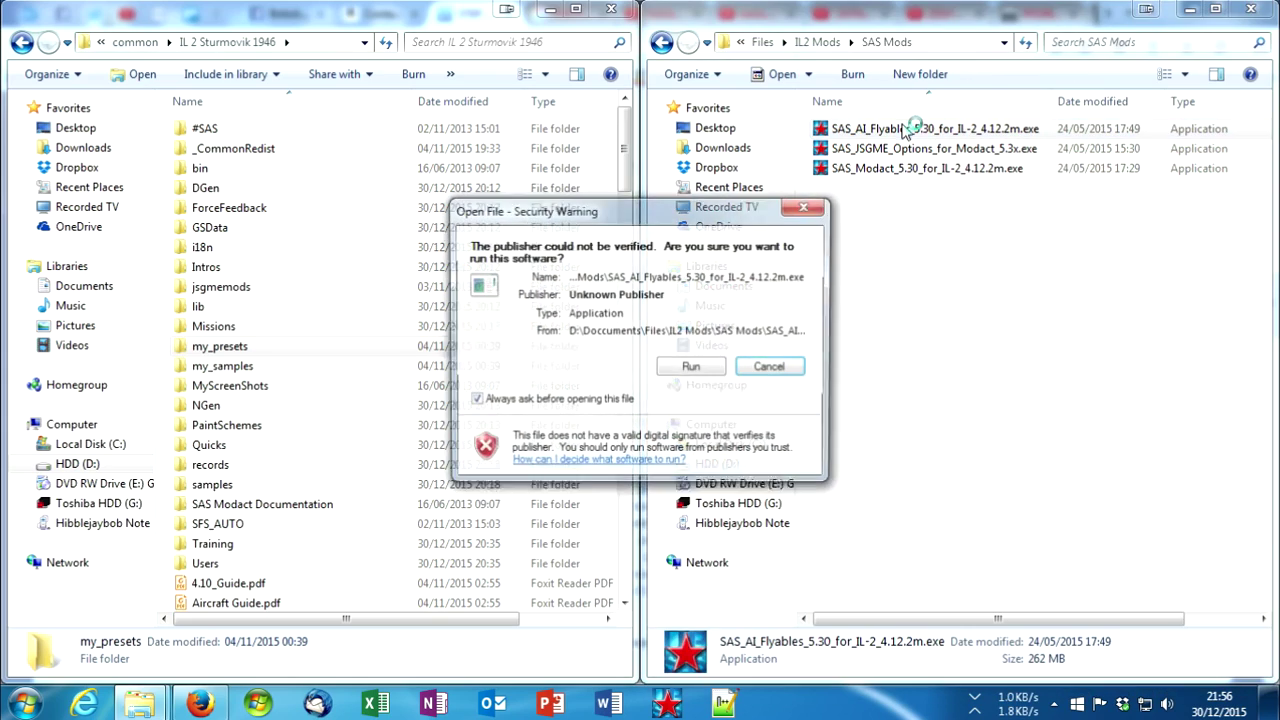
click(688, 372)
click(737, 508)
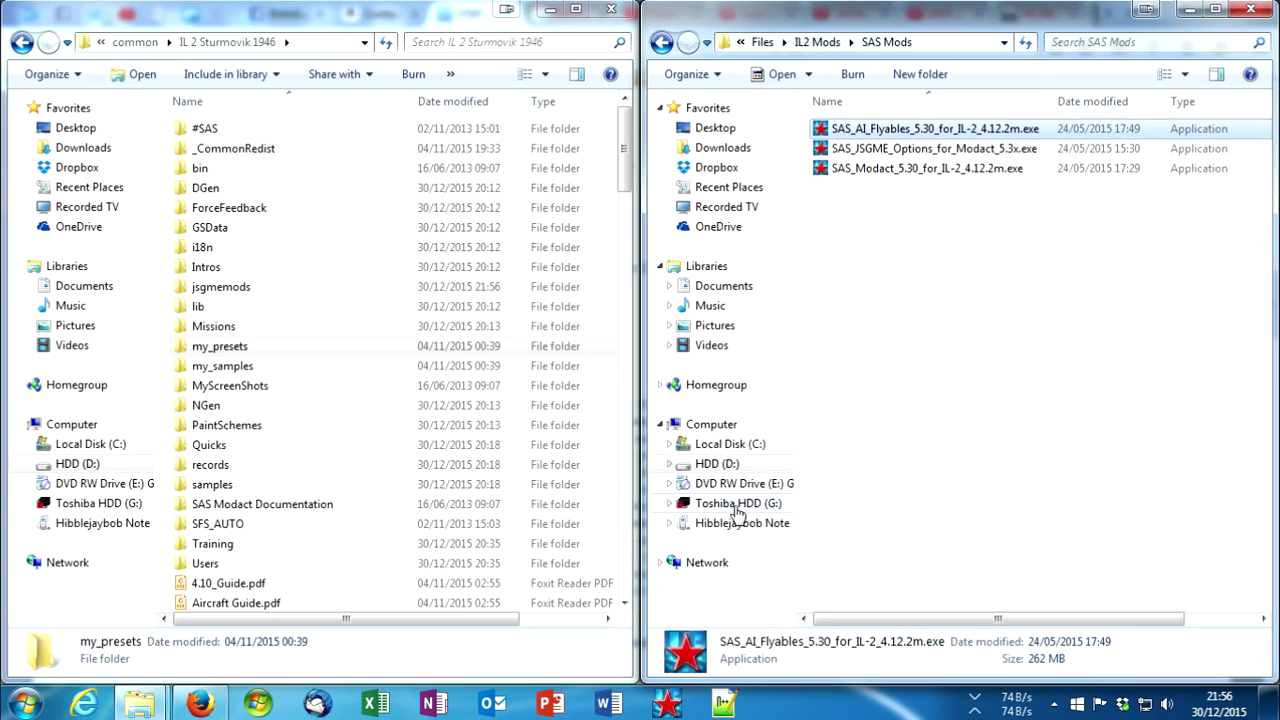
Step: Run SAS_JSGME_Options_for_Modact_5.3x.exe, accept the security warning and install it
double_click(934, 148)
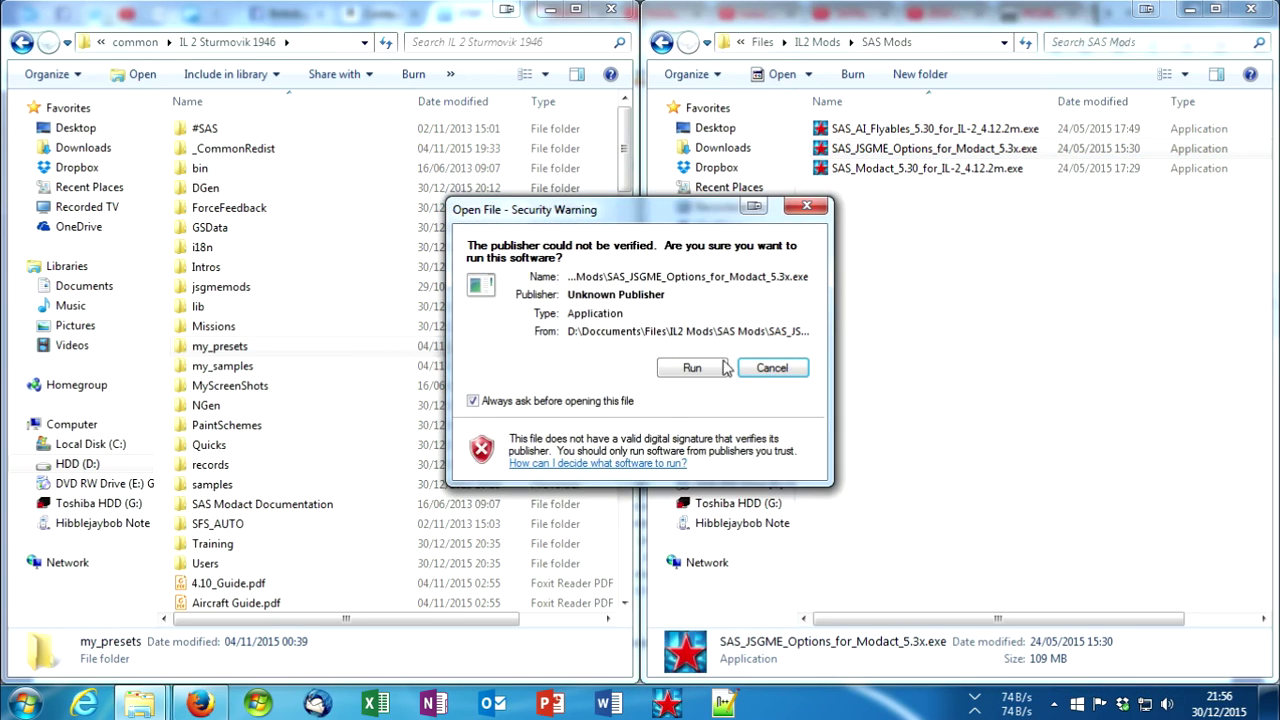
click(698, 368)
click(716, 509)
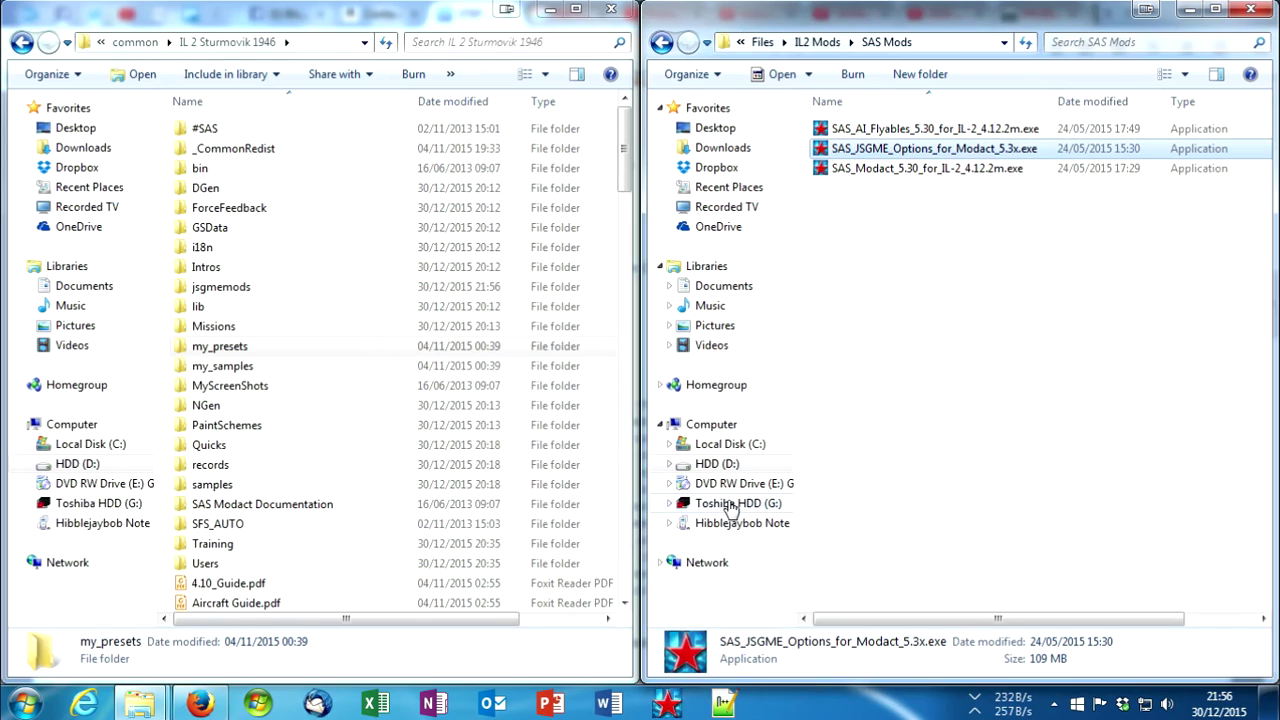
Step: Check the game folder and single out the JSGME Options and Modact installers in SAS Mods
click(308, 227)
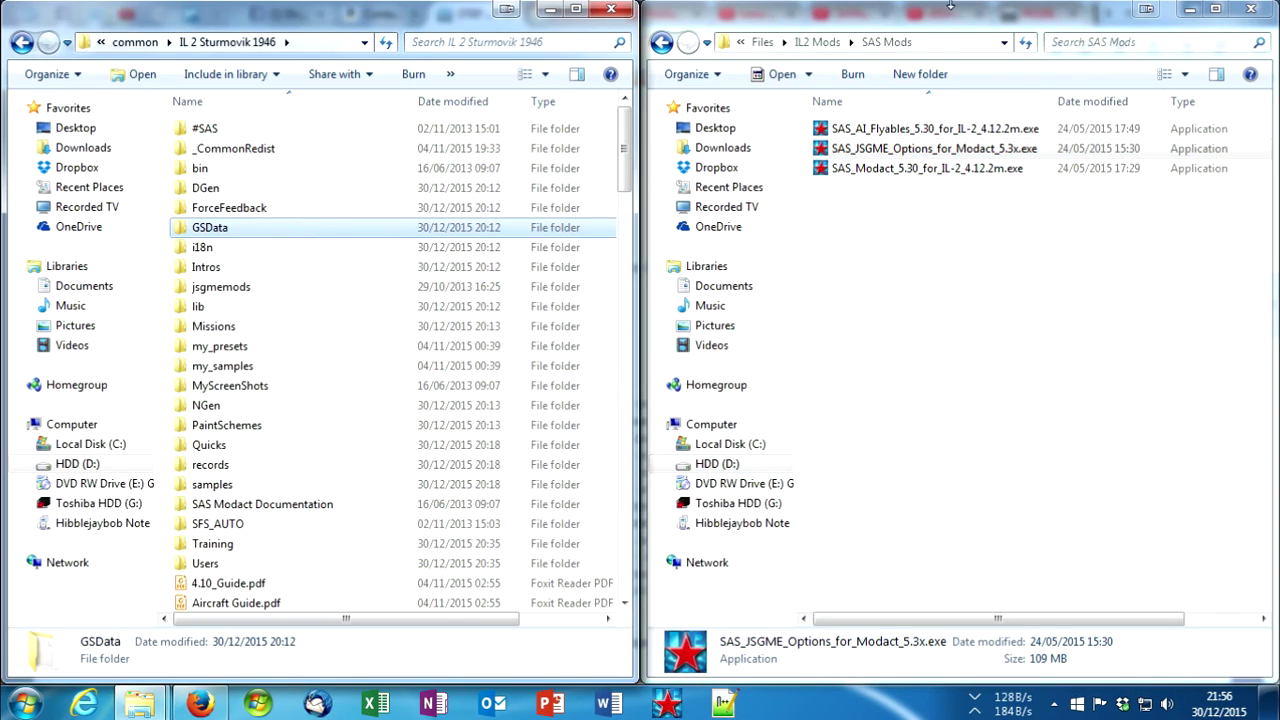
click(820, 42)
double_click(880, 228)
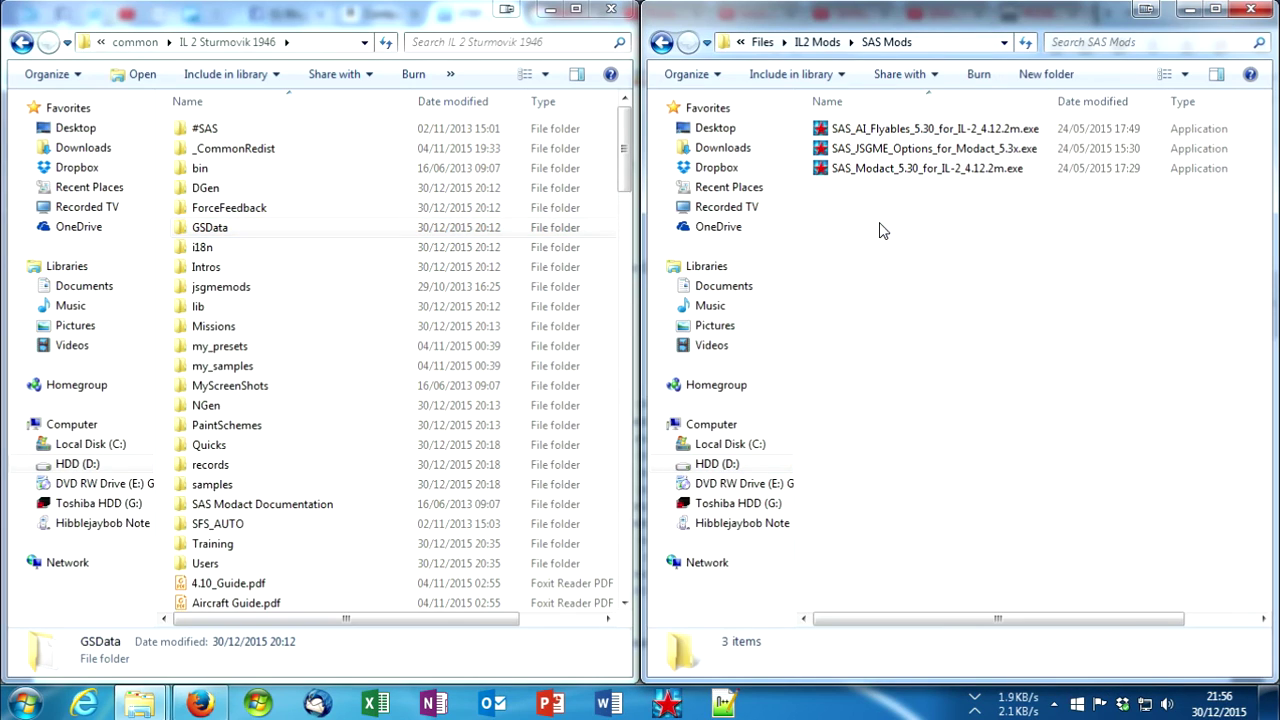
drag(910, 214, 888, 140)
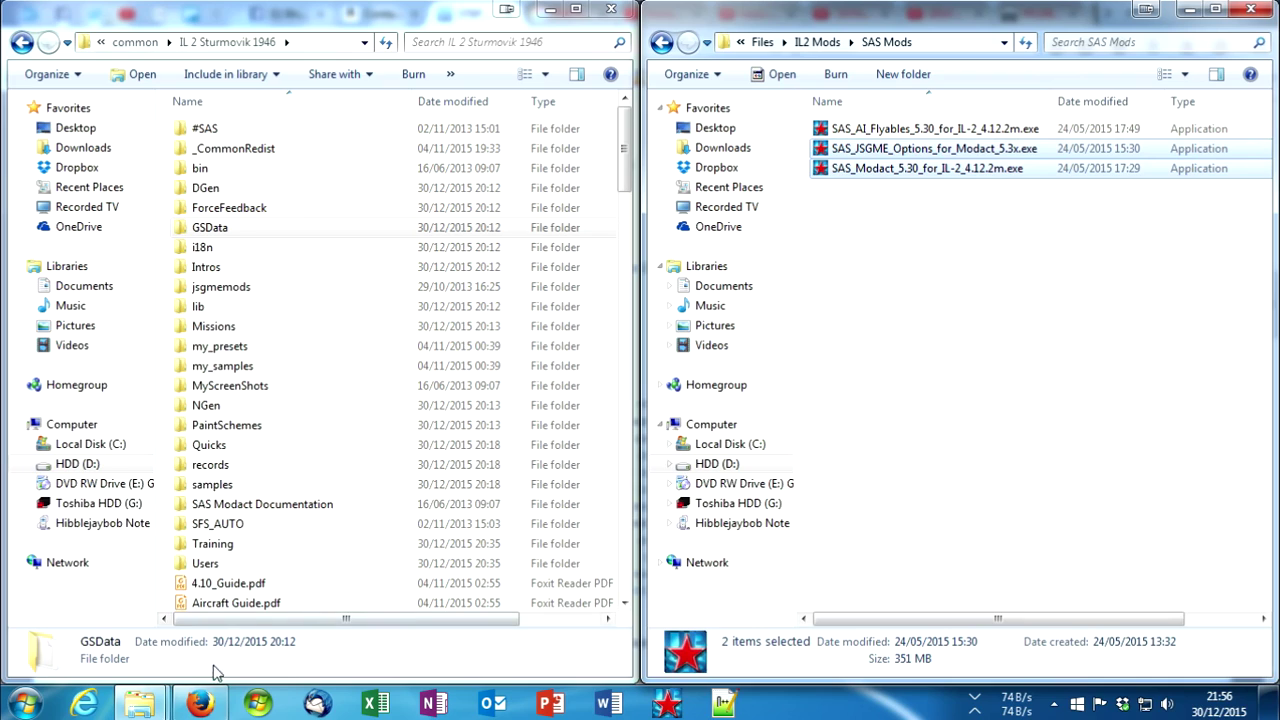
Step: Switch to Firefox and read the SAS Modact 5.3 entry, its AI Flyables note and the C.U.P. Module-01 instructions
click(202, 703)
scroll(660, 512, up, 4)
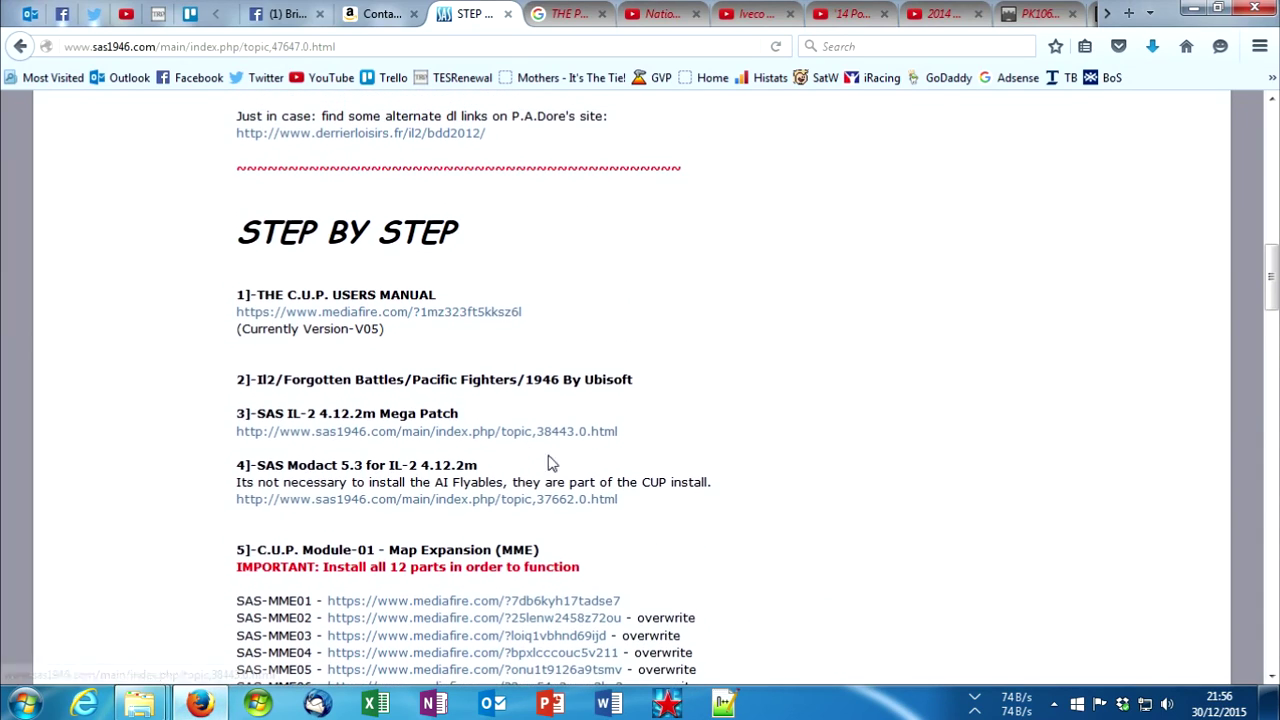
drag(660, 512, 230, 478)
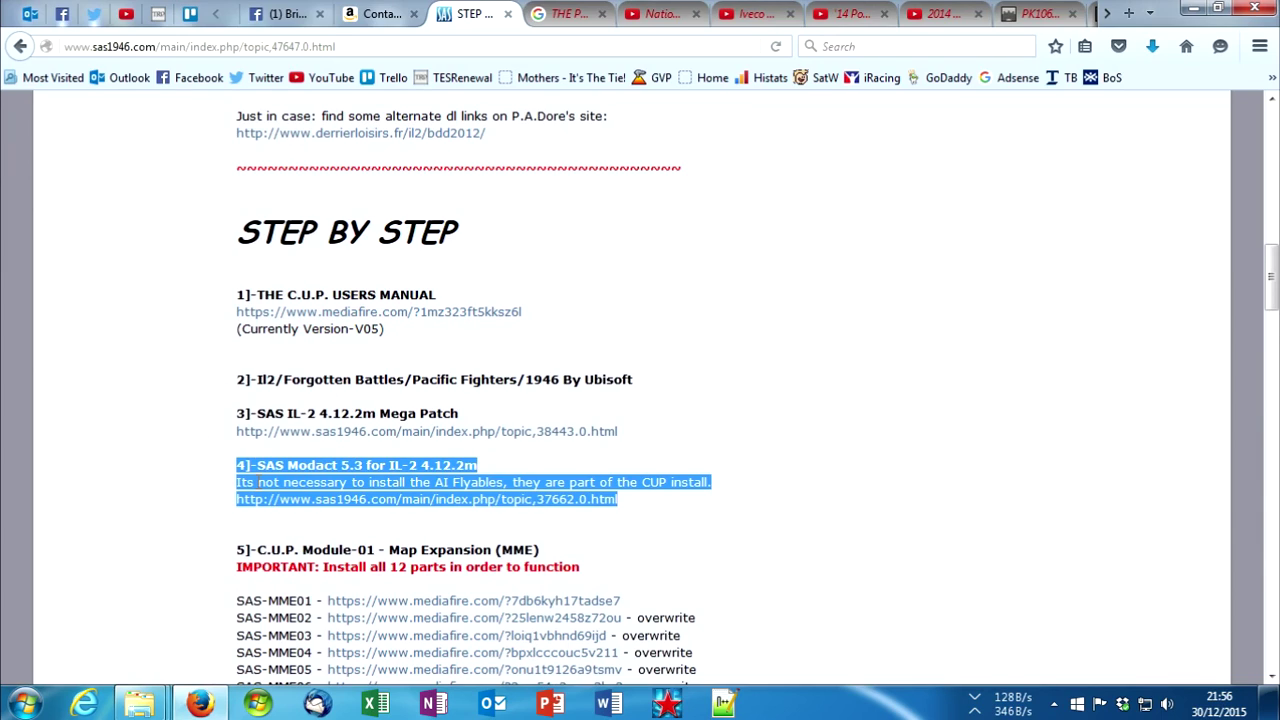
click(217, 484)
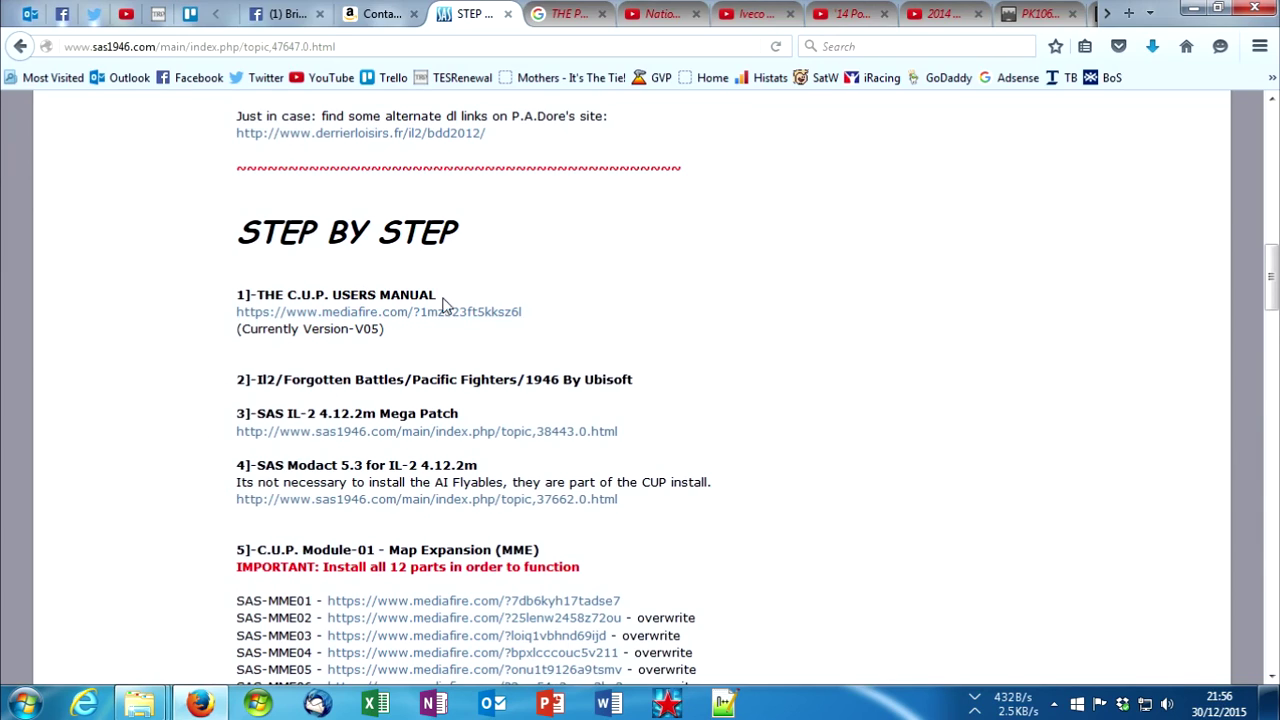
scroll(393, 423, down, 2)
drag(479, 358, 414, 367)
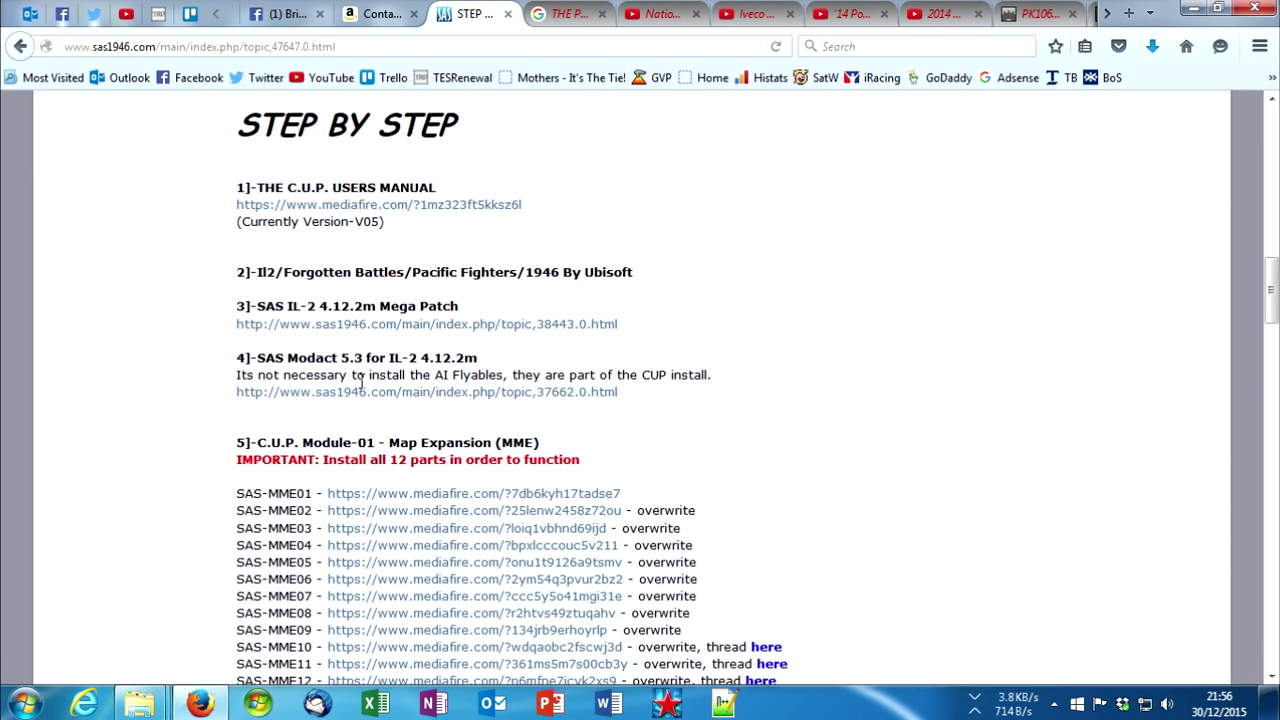
drag(177, 380, 660, 375)
click(724, 375)
scroll(307, 625, down, 4)
Step: Bring the SAS Mods folder window forward and go over the Modact, JSGME Options and AI Flyables installers
mouse_move(163, 712)
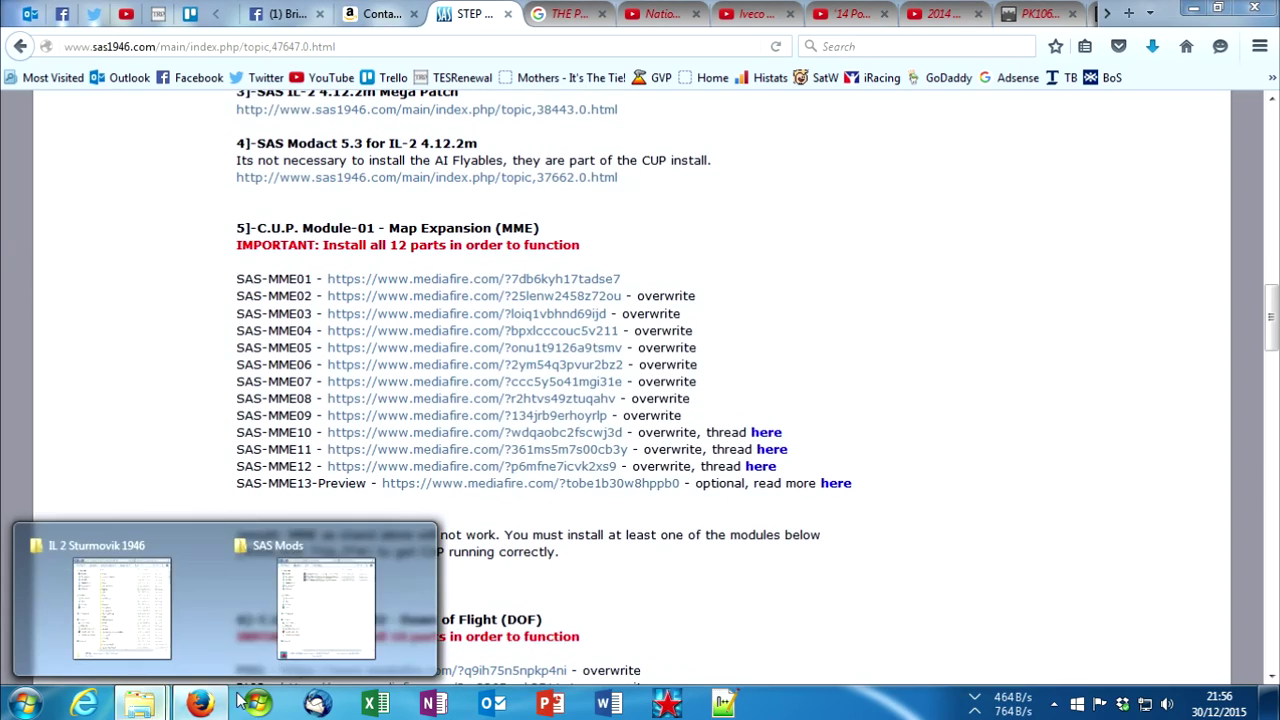
click(335, 600)
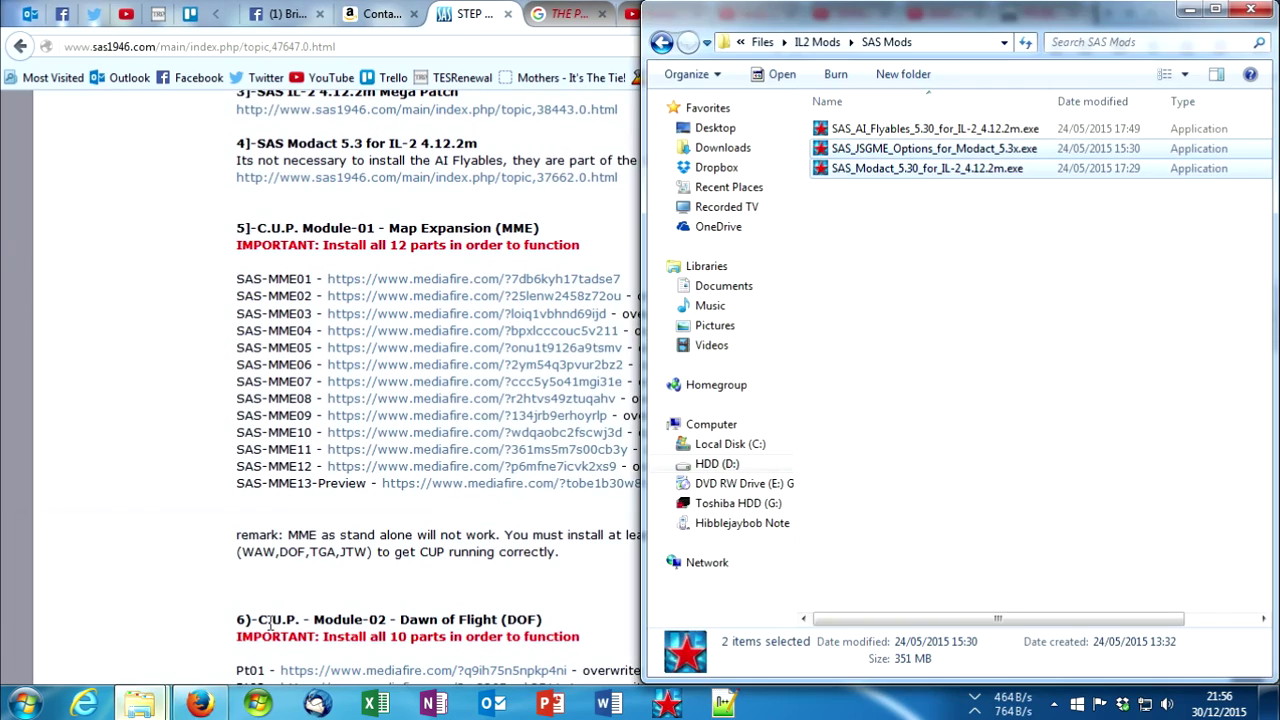
click(893, 172)
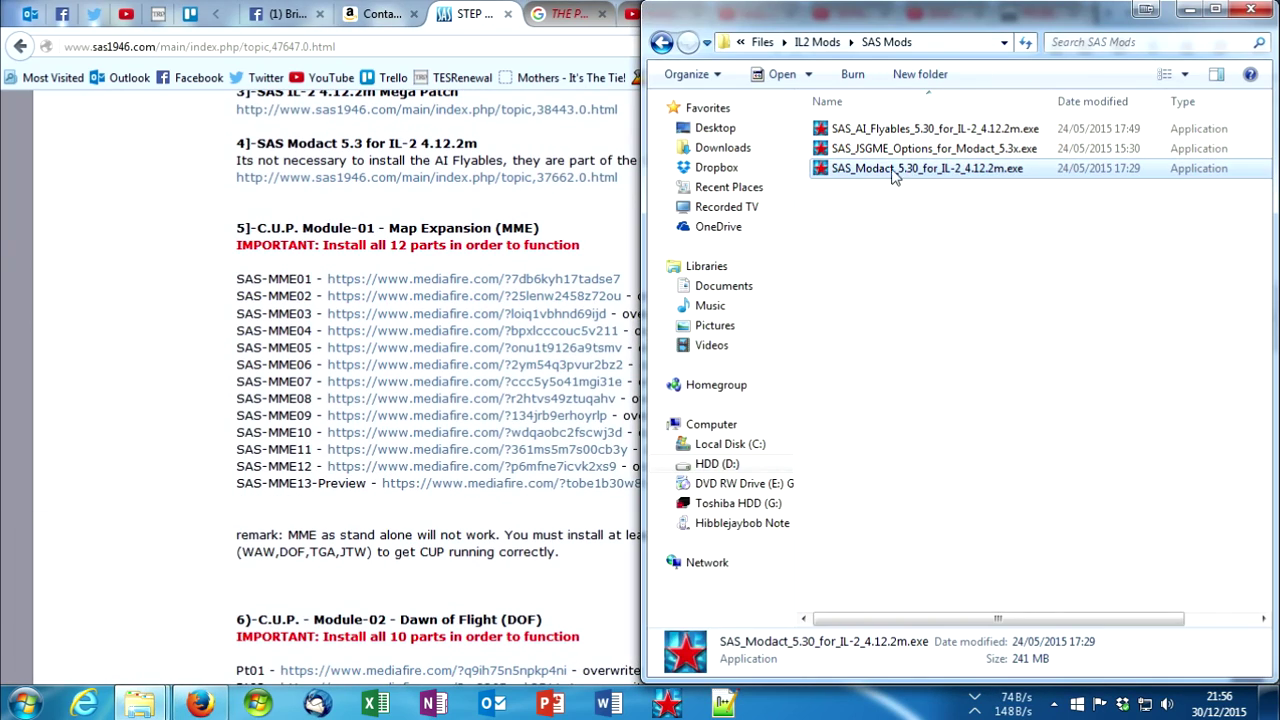
click(952, 150)
click(950, 132)
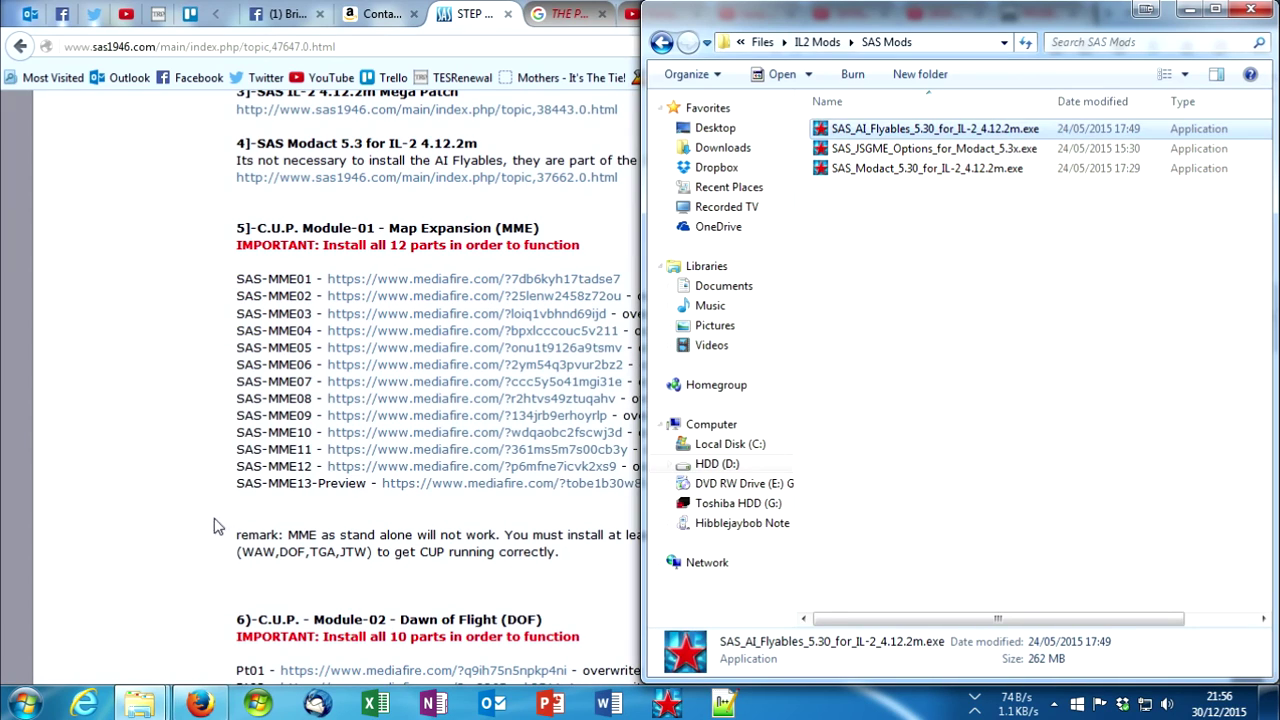
Step: Bring up the IL 2 Sturmovik 1946 folder, launch JSGME.exe from it and reposition the Generic Mod Enabler window
click(140, 703)
click(110, 630)
scroll(466, 334, down, 5)
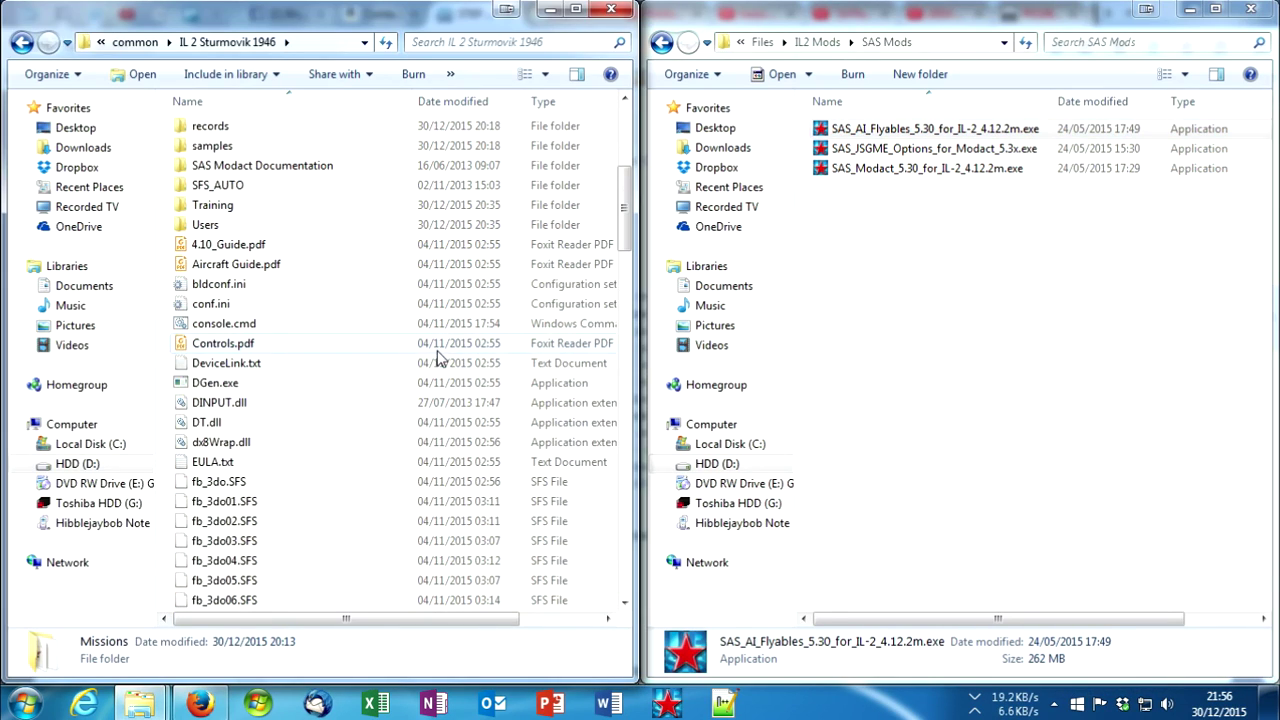
scroll(309, 306, down, 20)
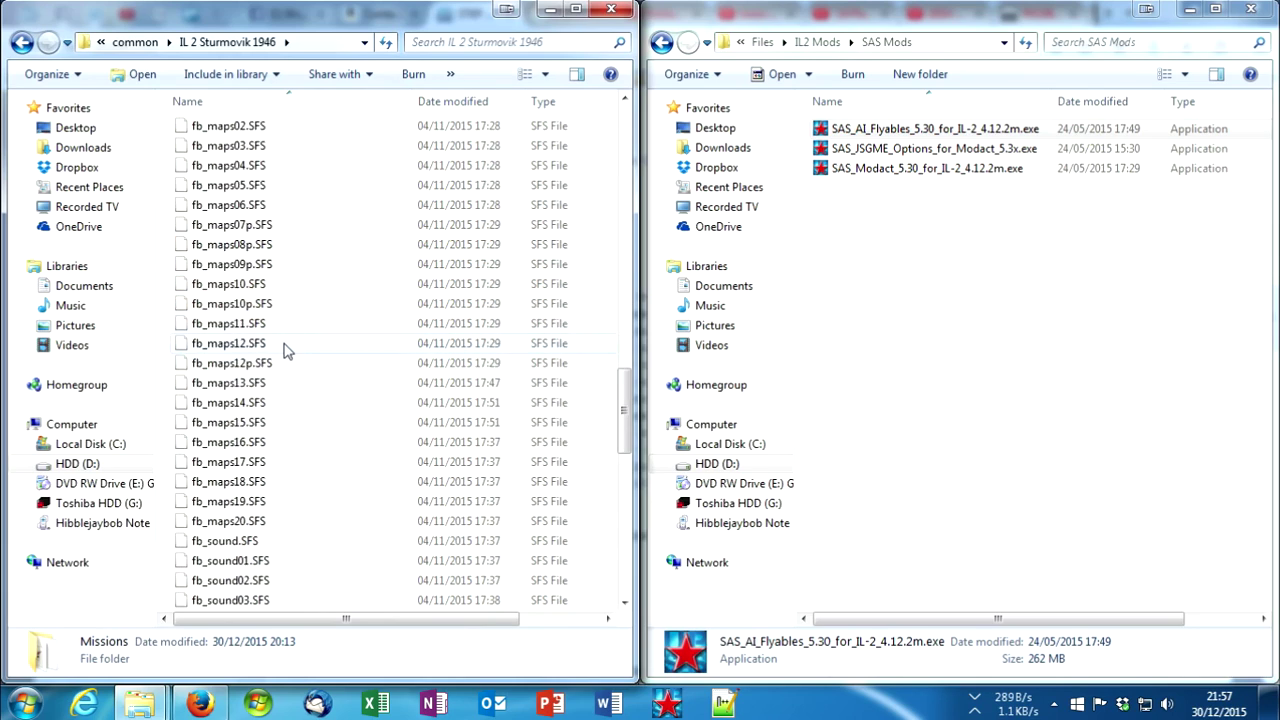
scroll(278, 366, up, 3)
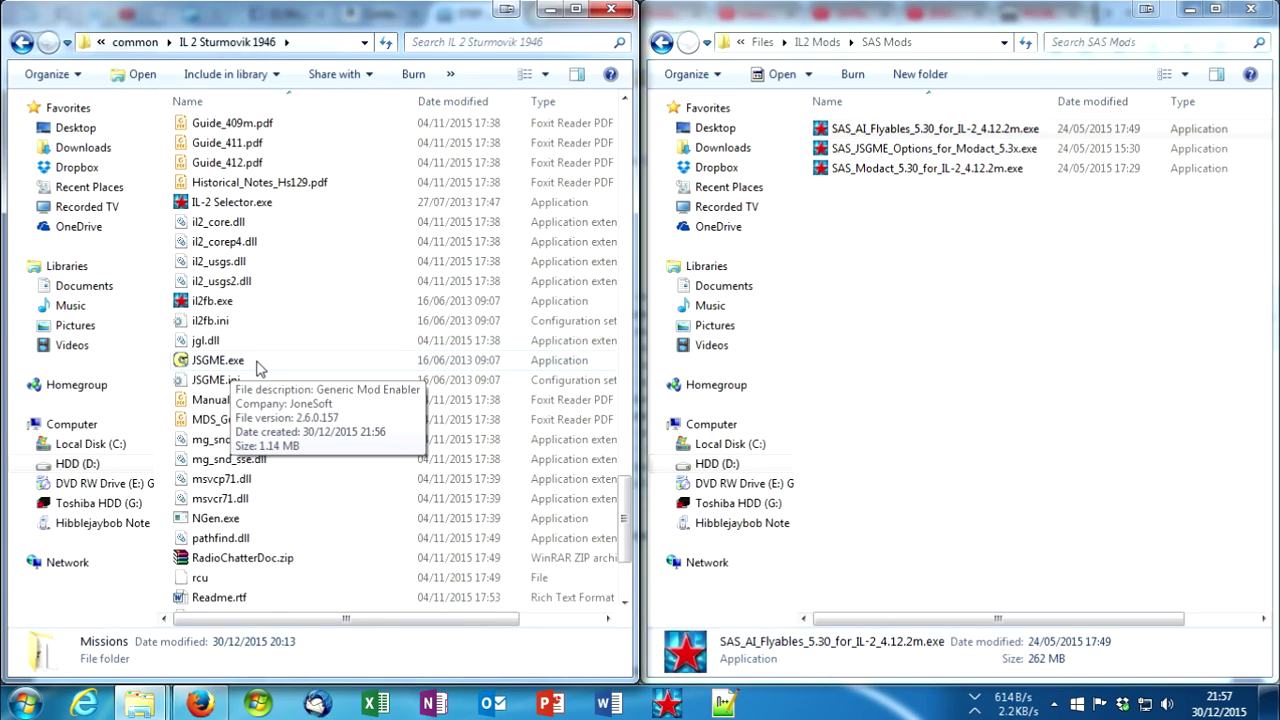
click(271, 364)
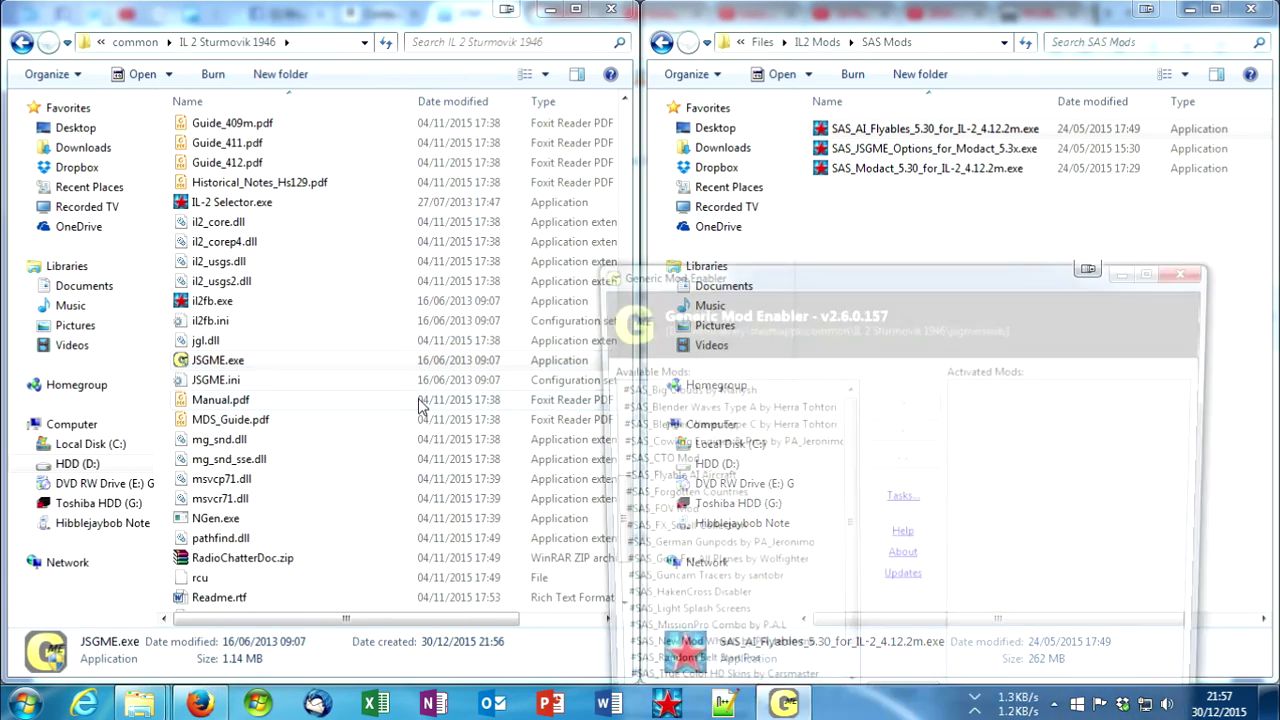
drag(841, 274, 631, 116)
Step: Activate the #SAS_HakenCross Disabler mod in the Generic Mod Enabler
click(605, 407)
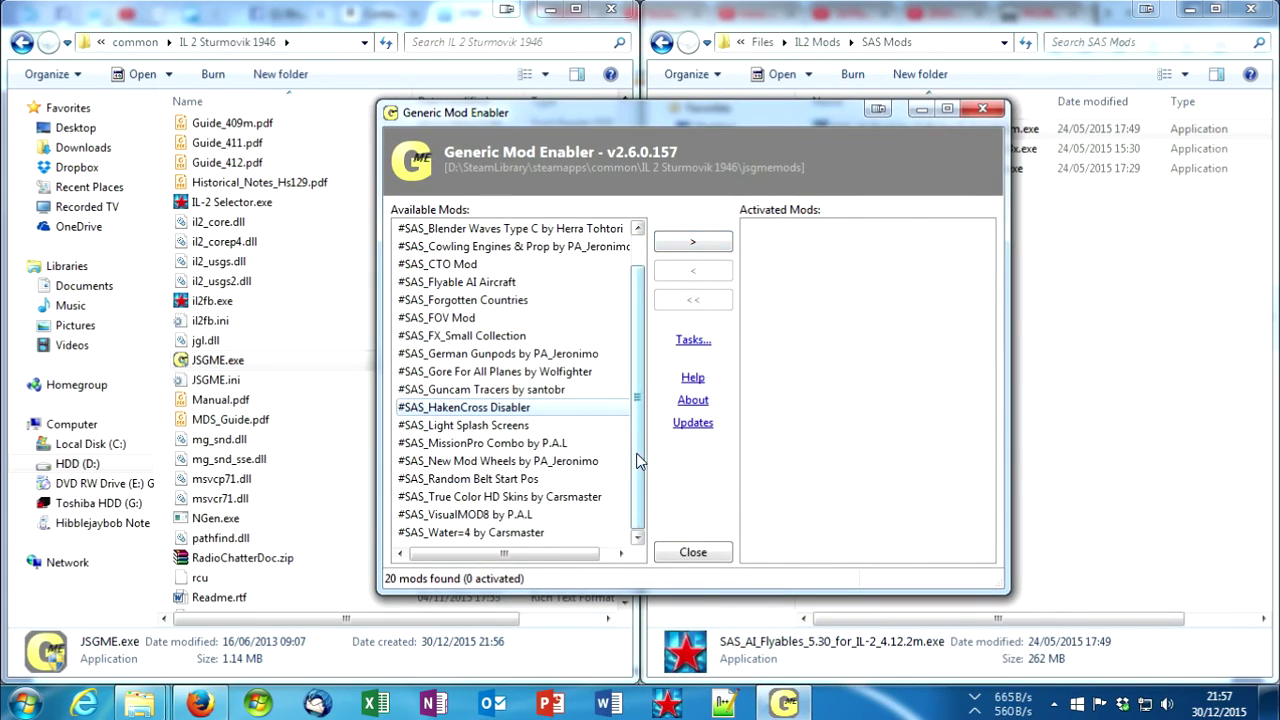
scroll(600, 440, up, 1)
click(700, 243)
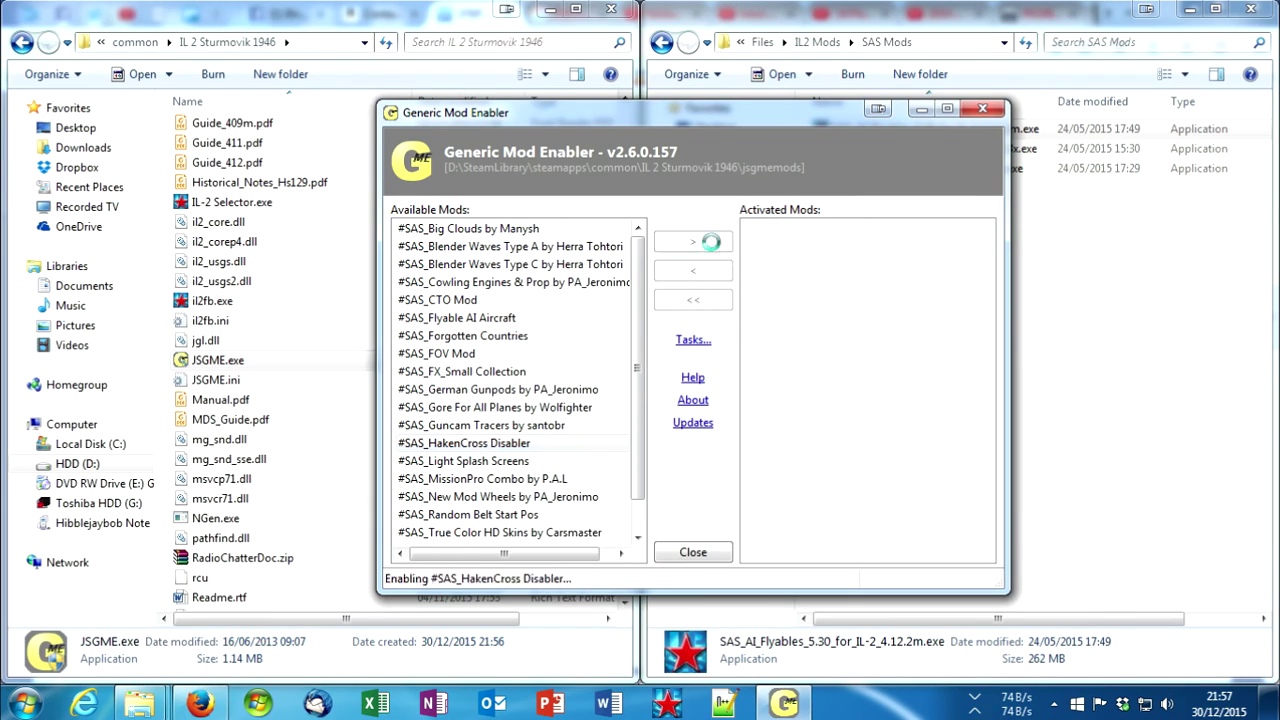
Step: Disable all activated mods, check the available mods list and close the Generic Mod Enabler
click(697, 303)
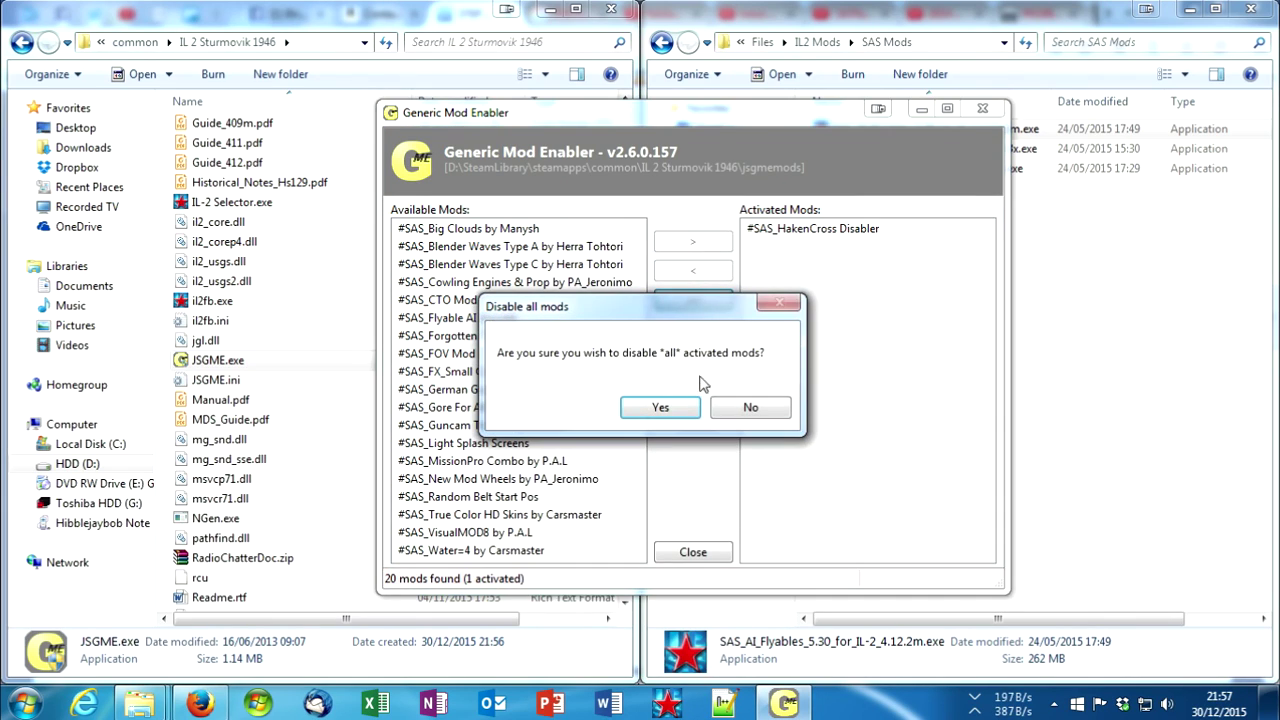
click(662, 406)
scroll(635, 320, down, 1)
scroll(627, 271, up, 1)
click(986, 112)
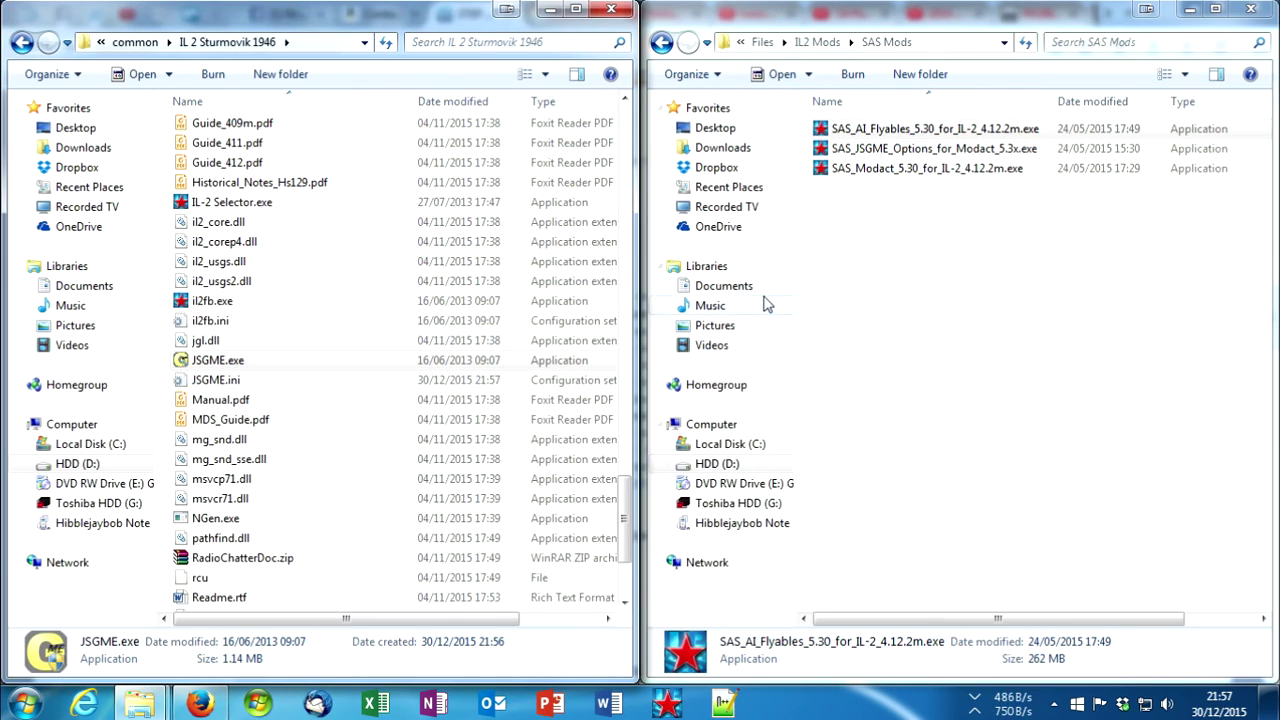
Step: Find IL-2 Selector.exe in the IL 2 Sturmovik 1946 folder and launch it
scroll(625, 500, down, 3)
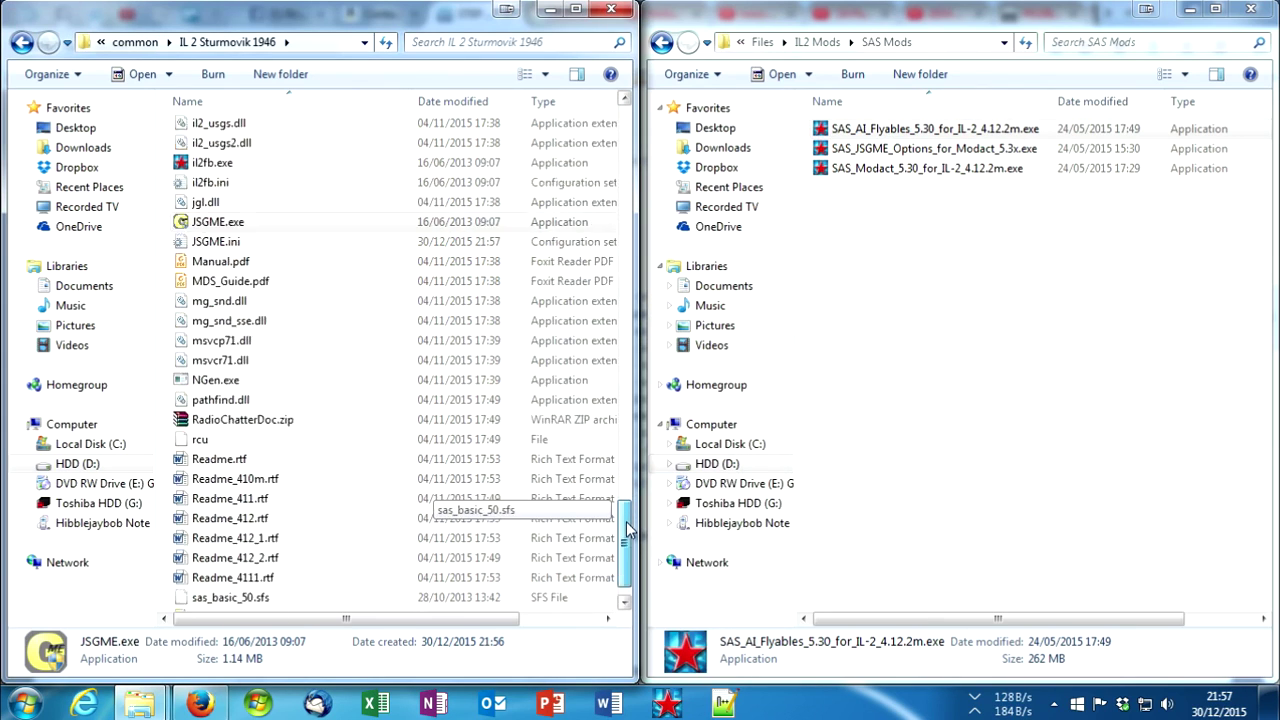
scroll(617, 480, up, 6)
mouse_move(617, 480)
mouse_down()
mouse_move(606, 408)
mouse_move(603, 490)
mouse_up()
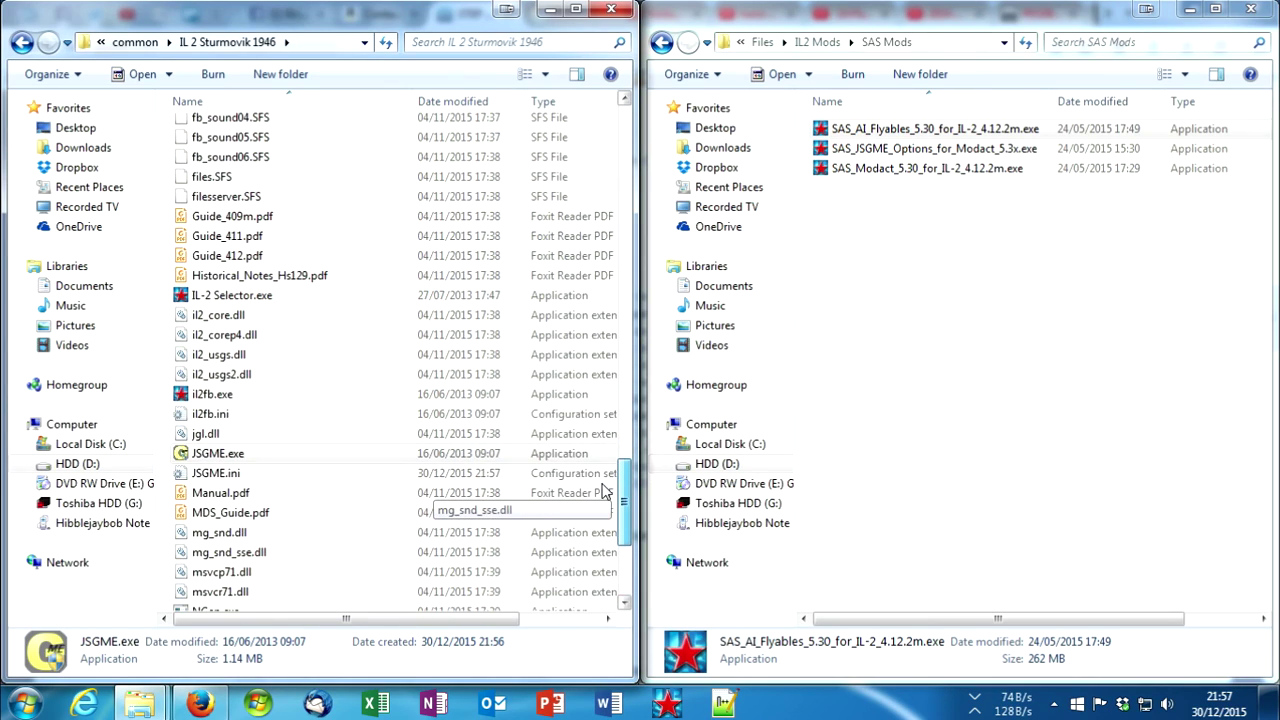
scroll(603, 490, down, 5)
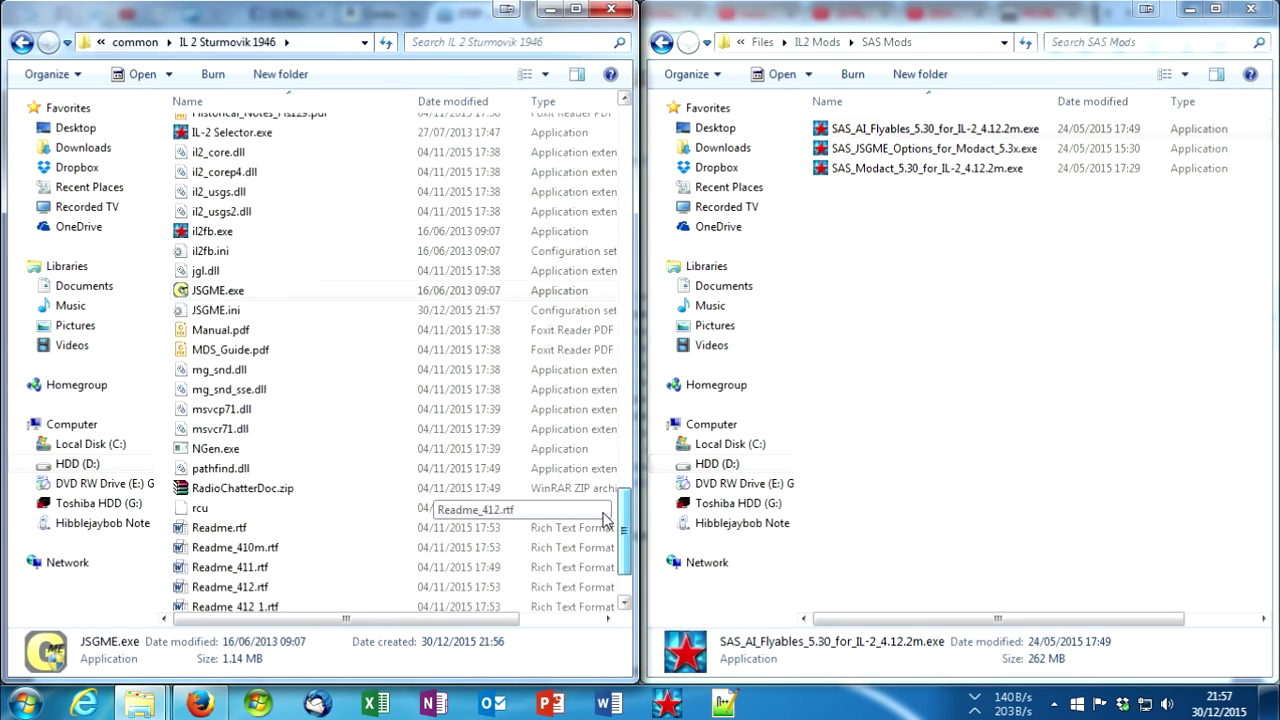
scroll(590, 495, up, 3)
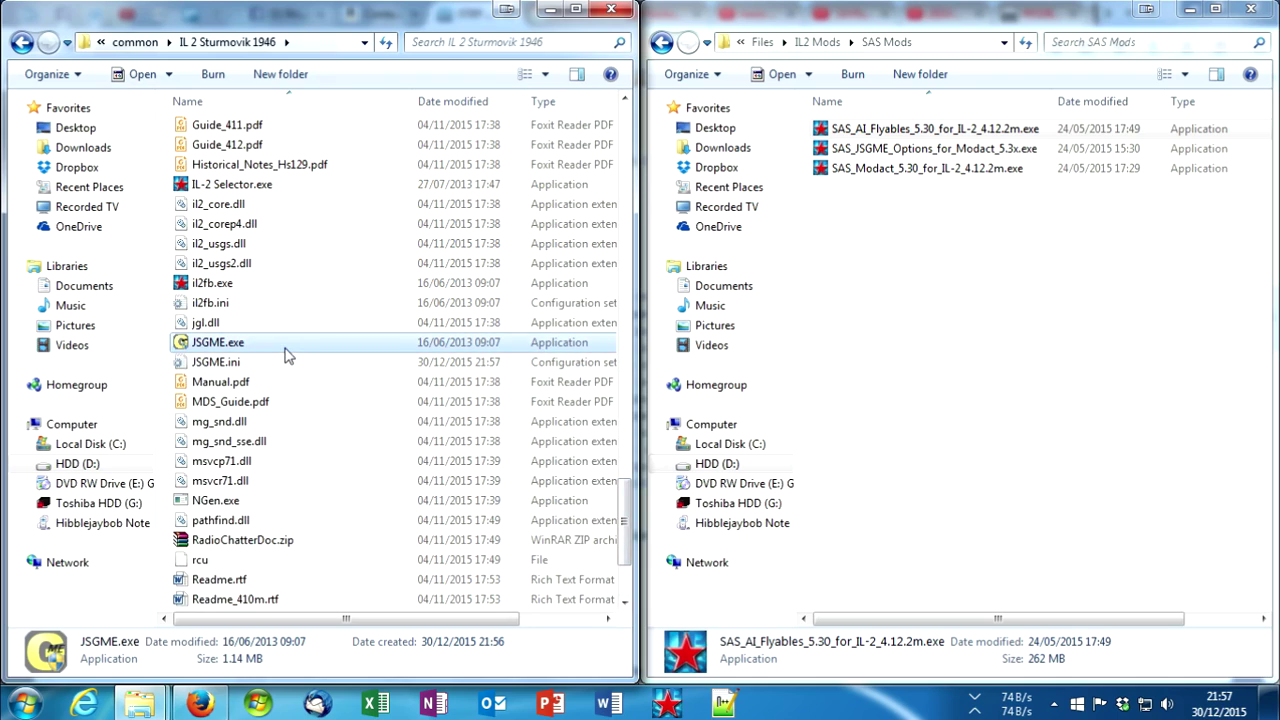
double_click(258, 184)
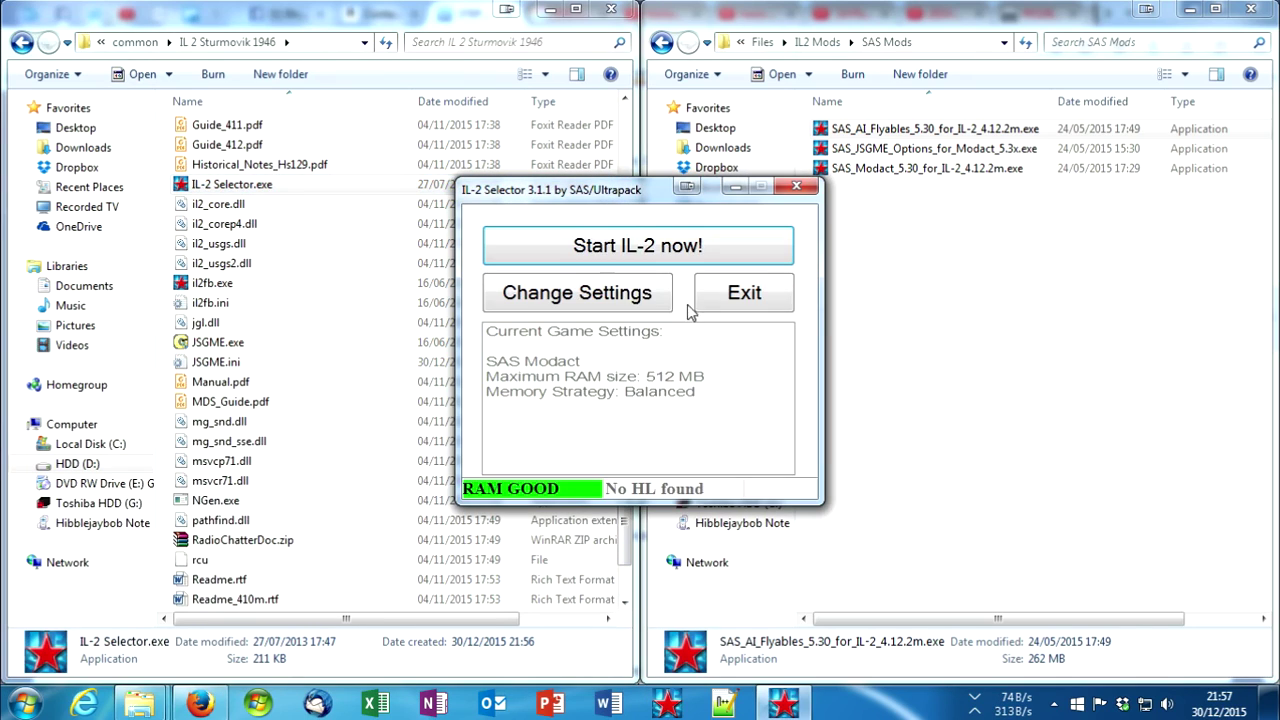
Step: Check the Game Type options in the IL-2 Selector settings, cancel without saving and exit the selector
click(600, 276)
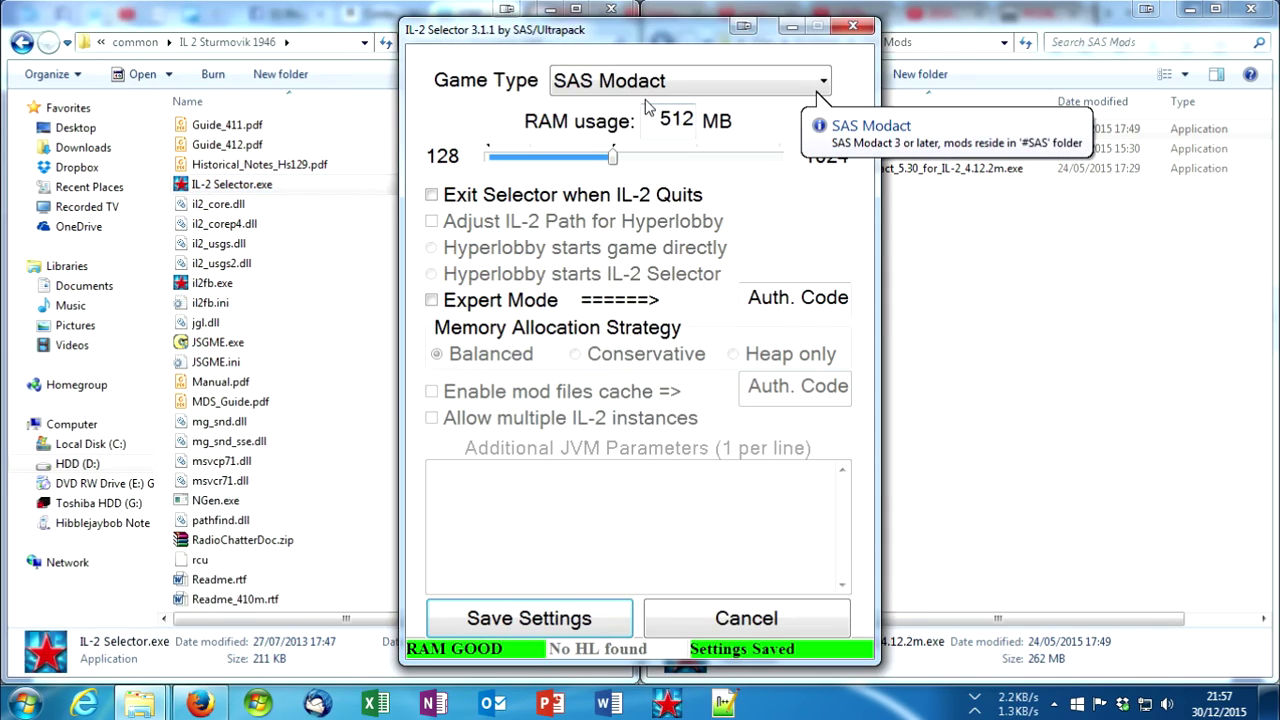
click(645, 85)
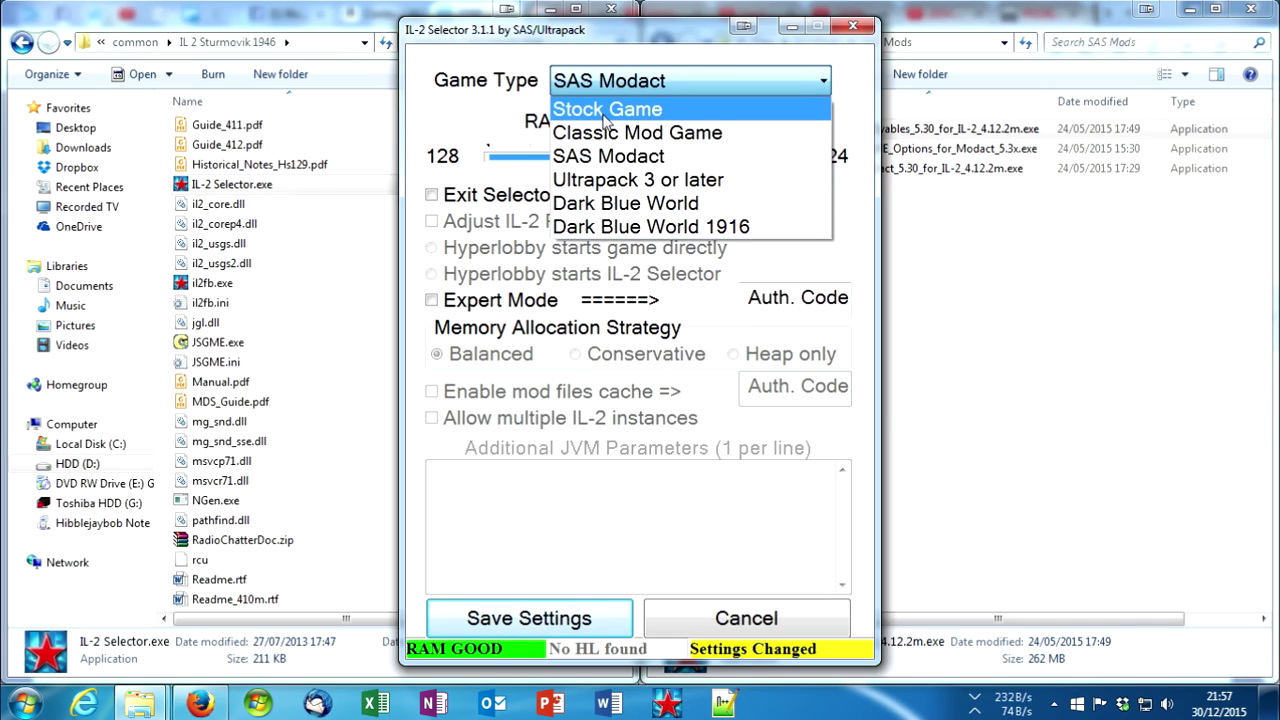
click(715, 593)
click(730, 615)
click(744, 292)
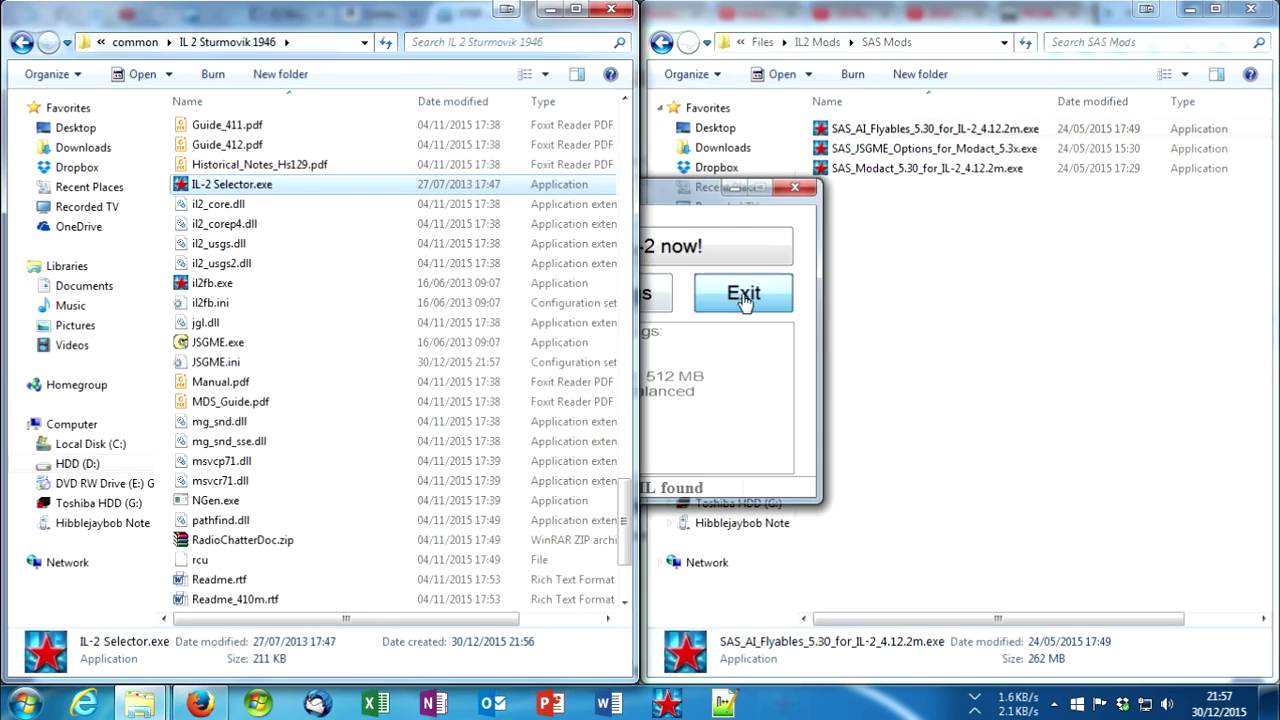
Step: Return to the start of the IL 2 Sturmovik 1946 file list and open the CUP1 - MME folder inside IL2 Mods
click(478, 284)
scroll(476, 300, up, 10)
scroll(476, 300, up, 10)
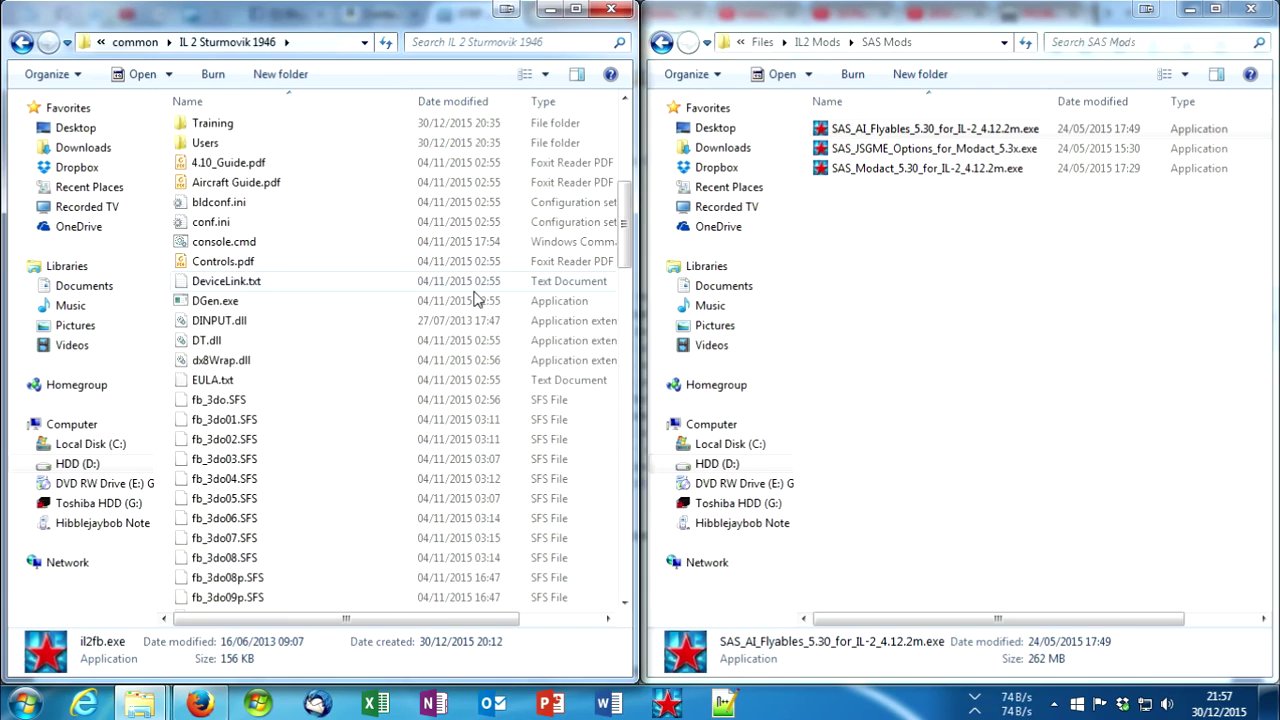
click(820, 44)
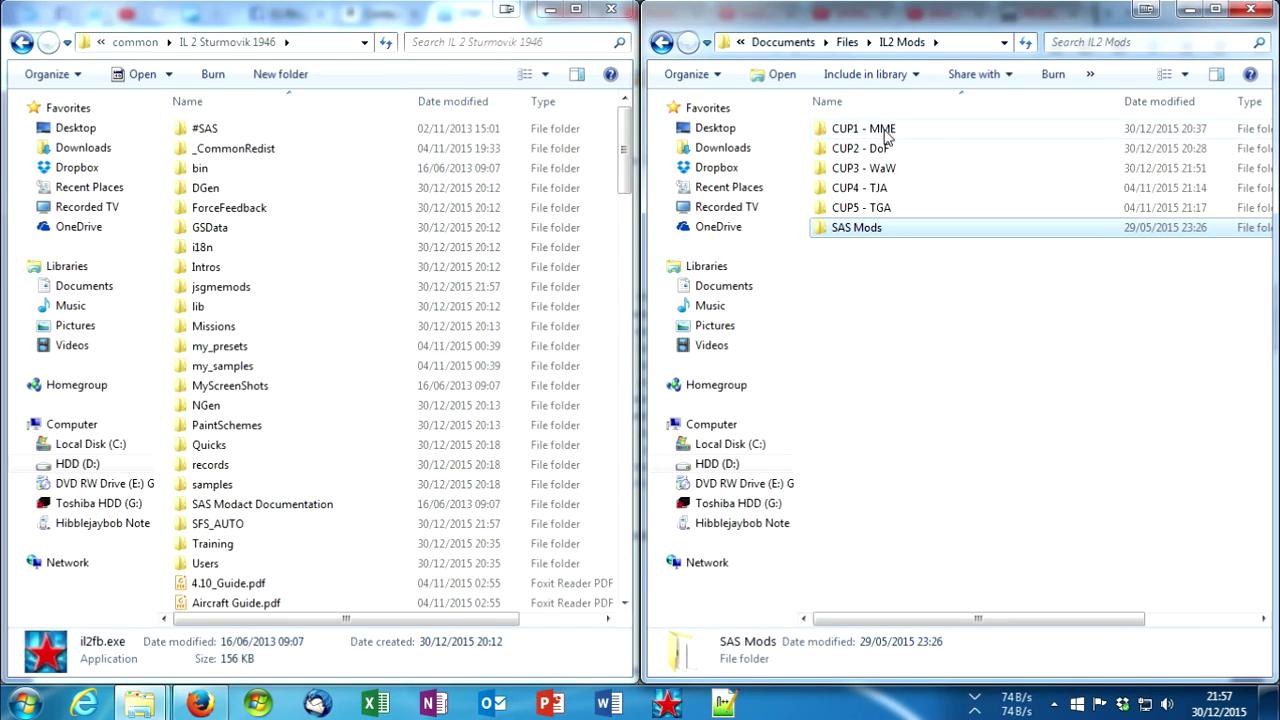
double_click(868, 129)
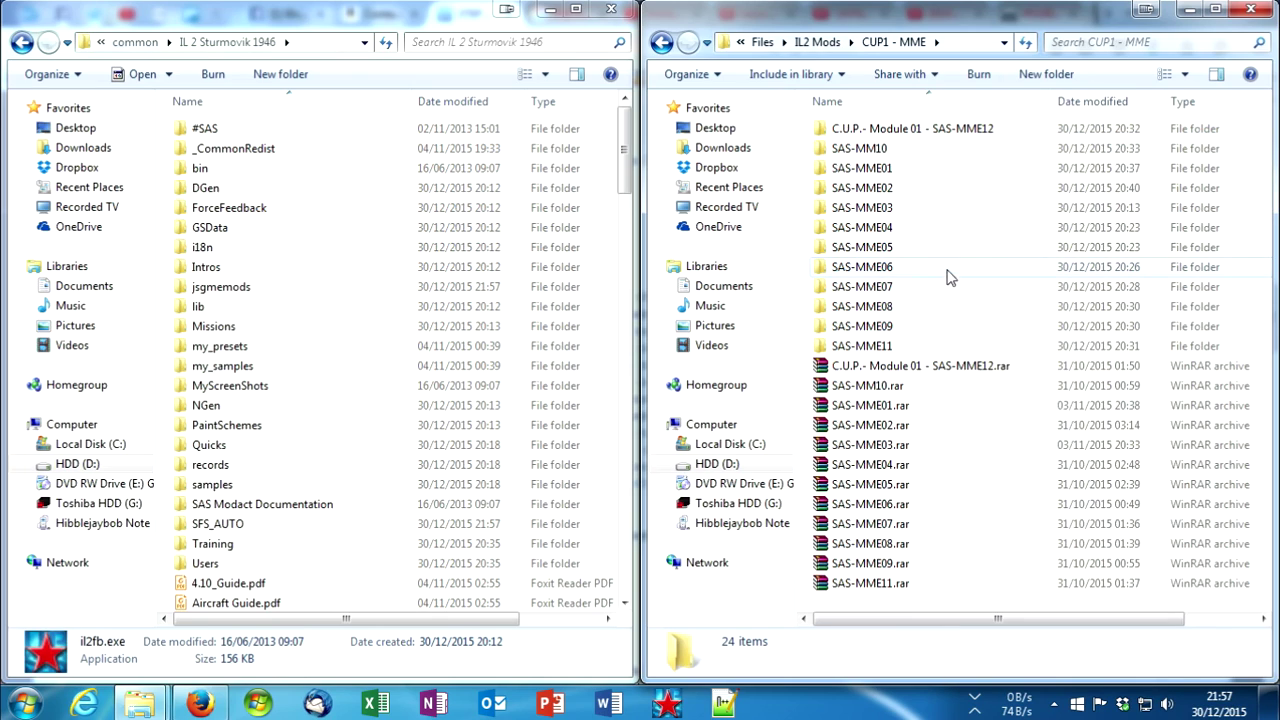
Step: Switch to Firefox and read the forum guide's notes on the normal overwrite install method for the C.U.P. modules
click(199, 704)
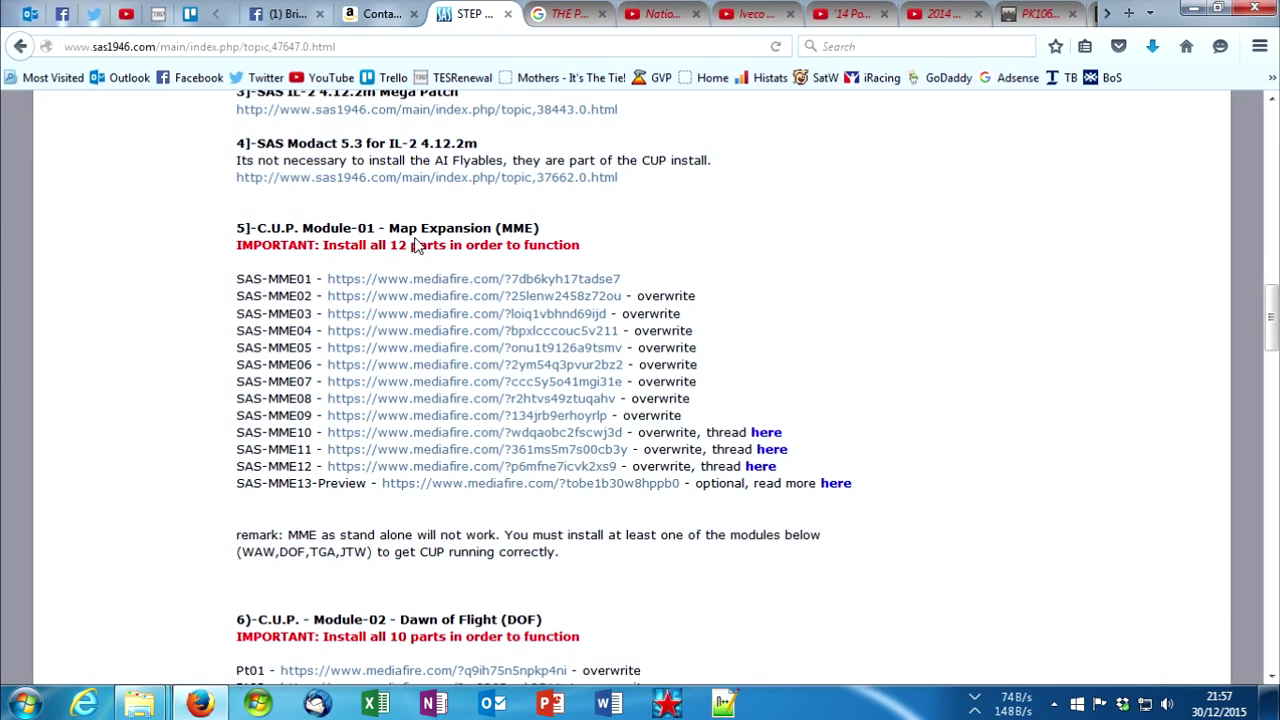
scroll(335, 197, up, 5)
scroll(400, 280, down, 3)
scroll(428, 330, up, 5)
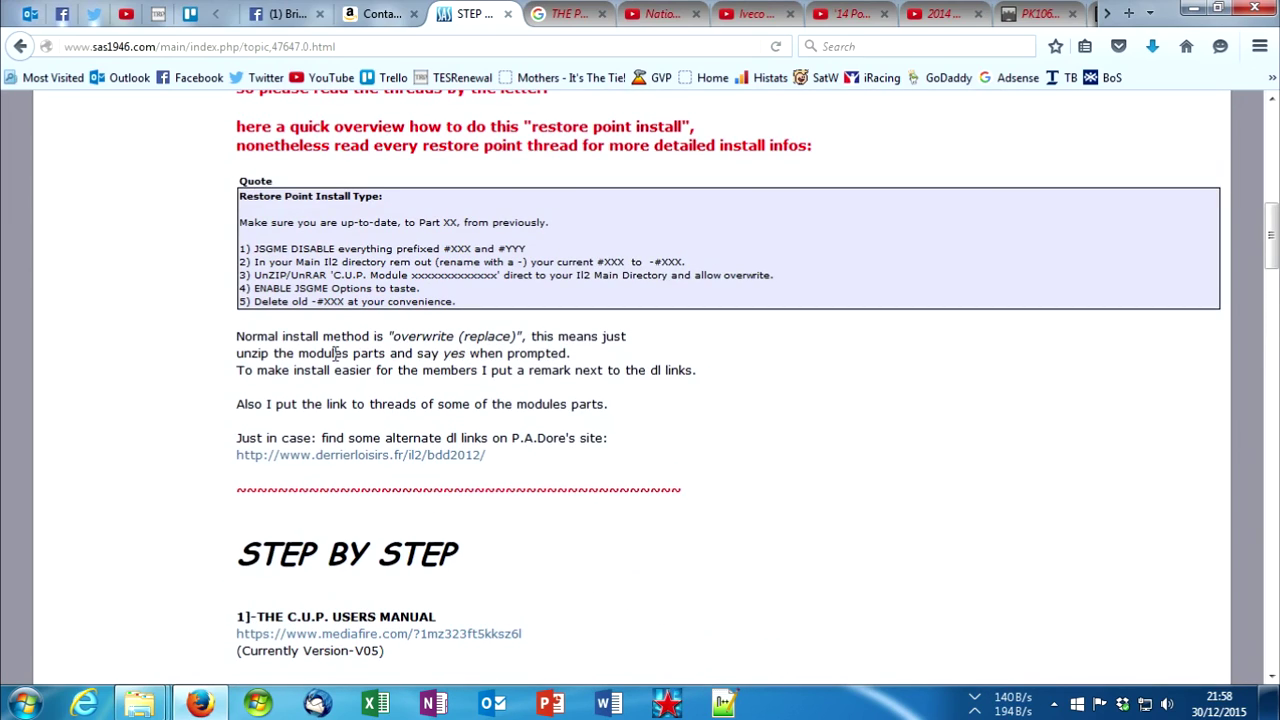
drag(363, 341, 516, 338)
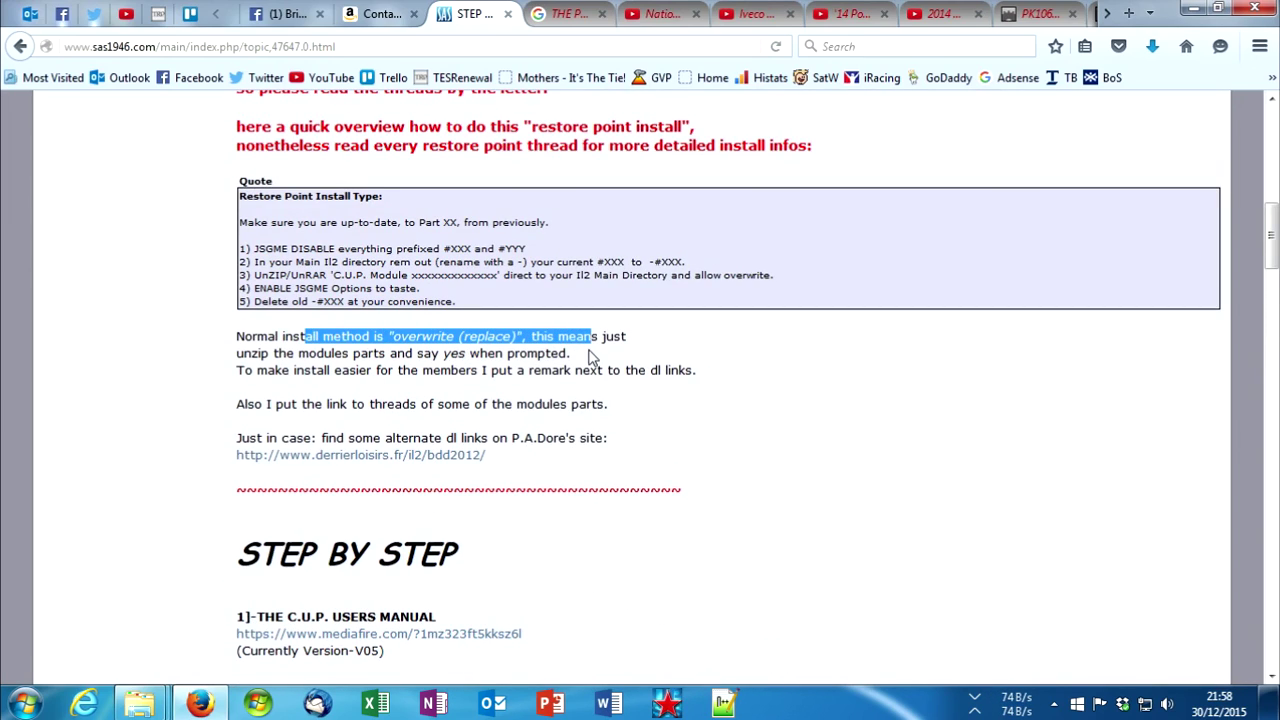
click(588, 357)
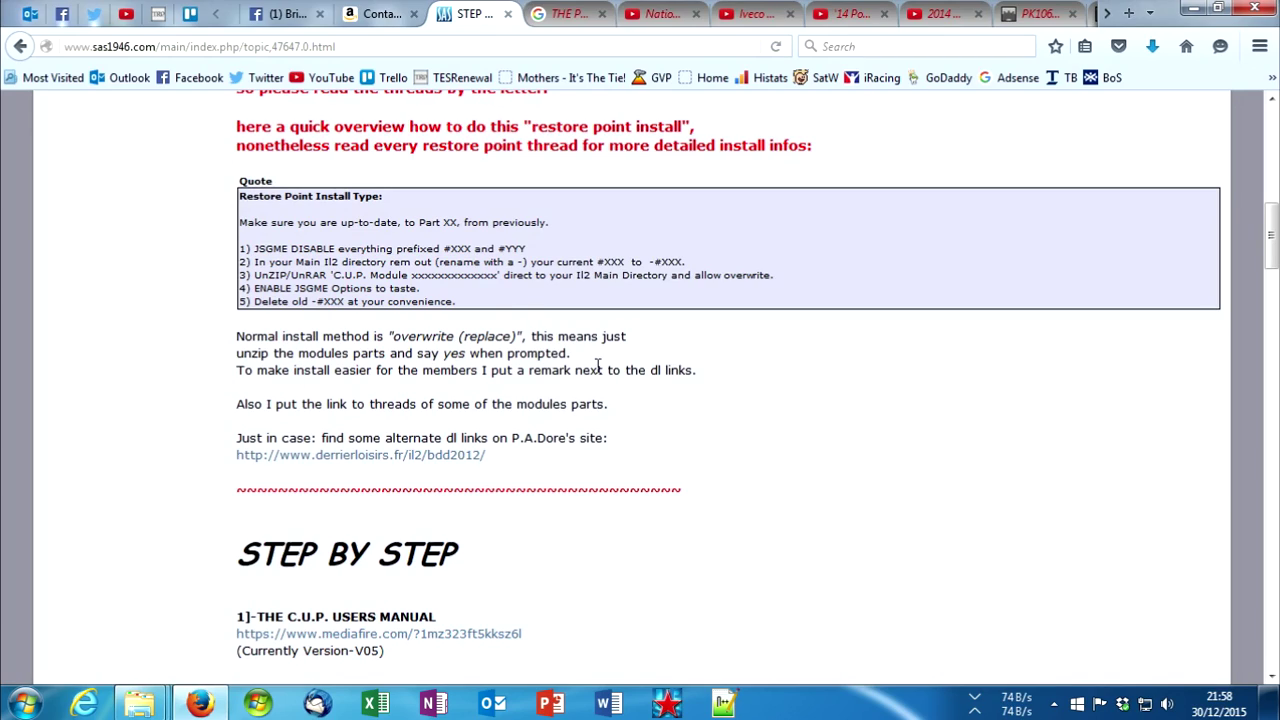
drag(273, 357, 407, 360)
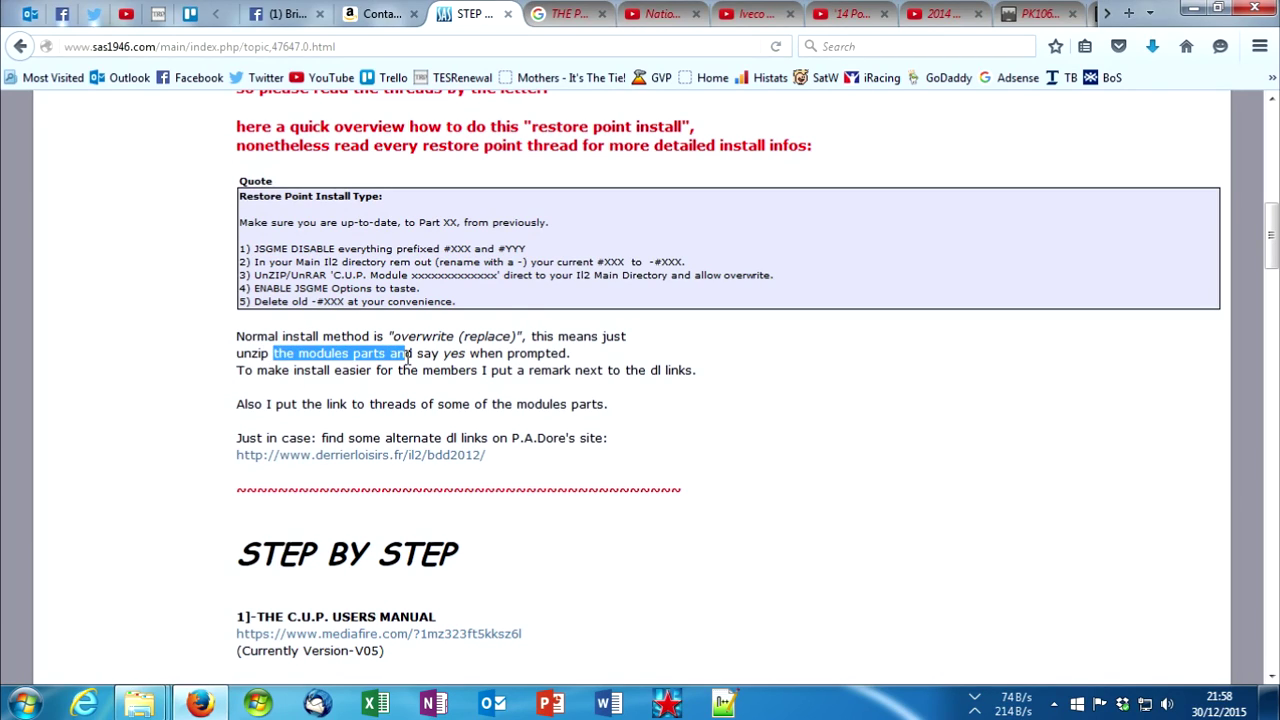
click(421, 356)
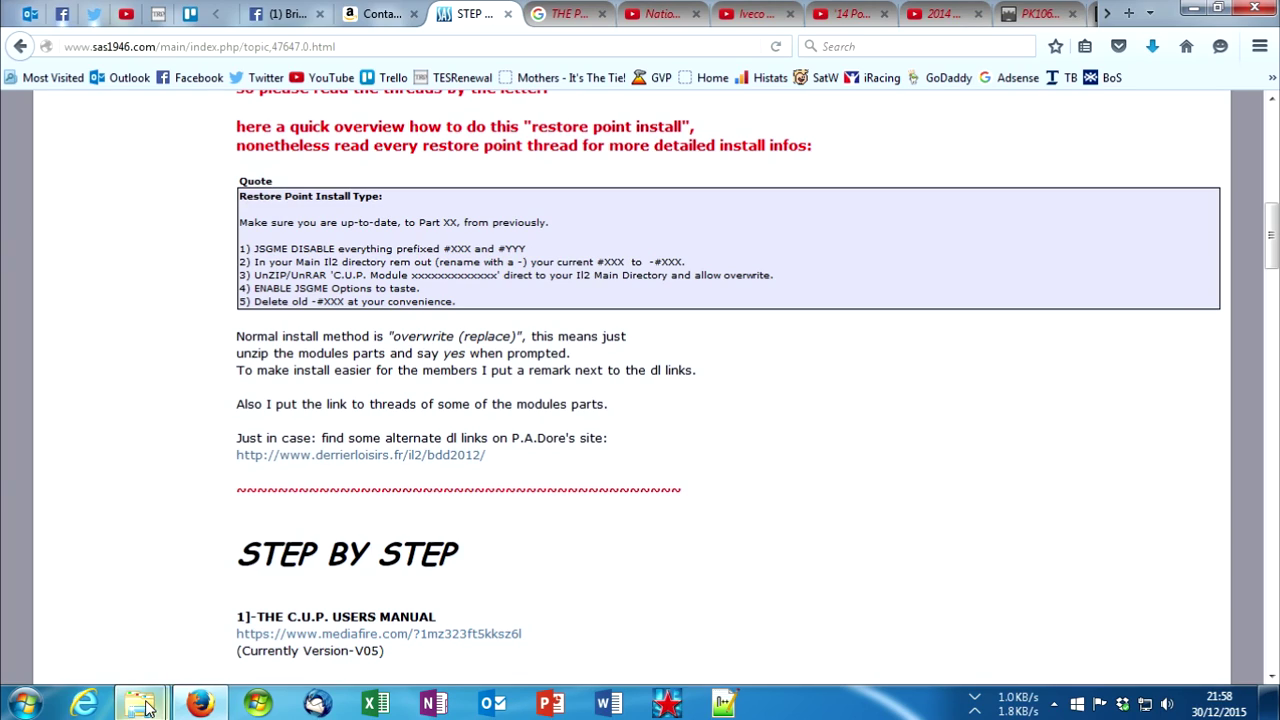
Step: Bring back both folder windows and look over the game folder's files and the SAS-MME archives and extracted folders
mouse_move(147, 704)
click(326, 605)
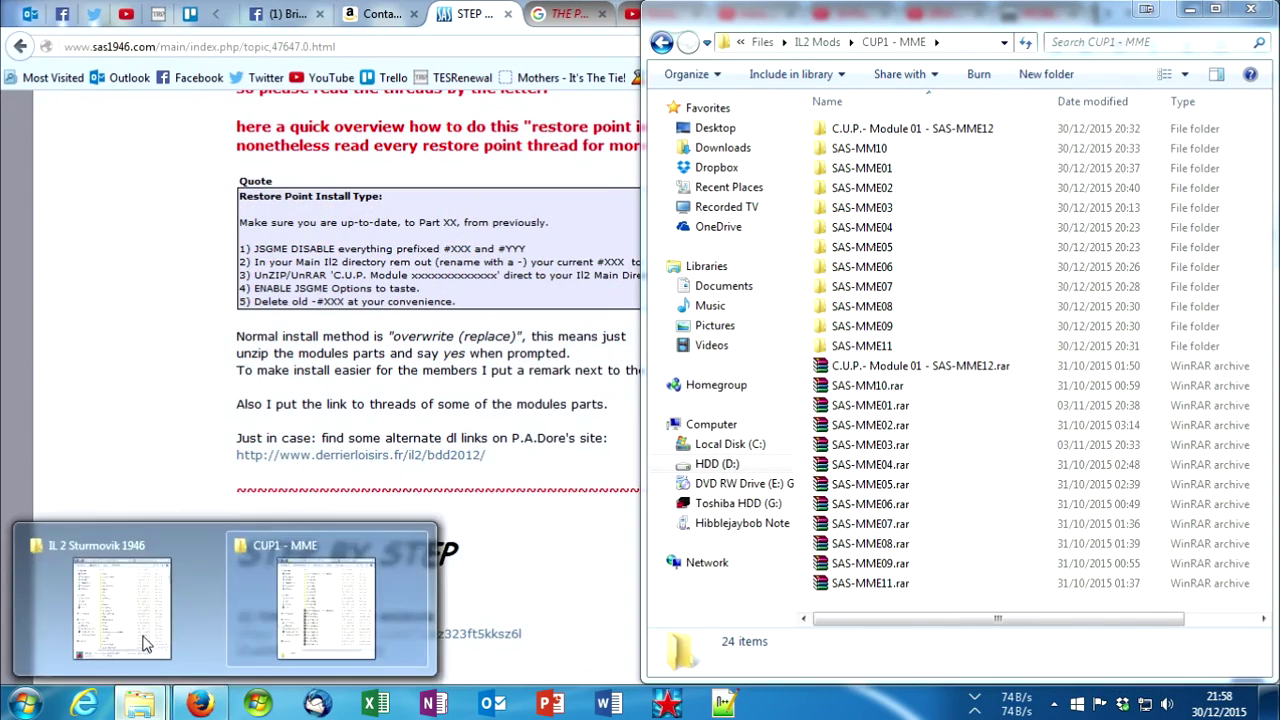
click(143, 643)
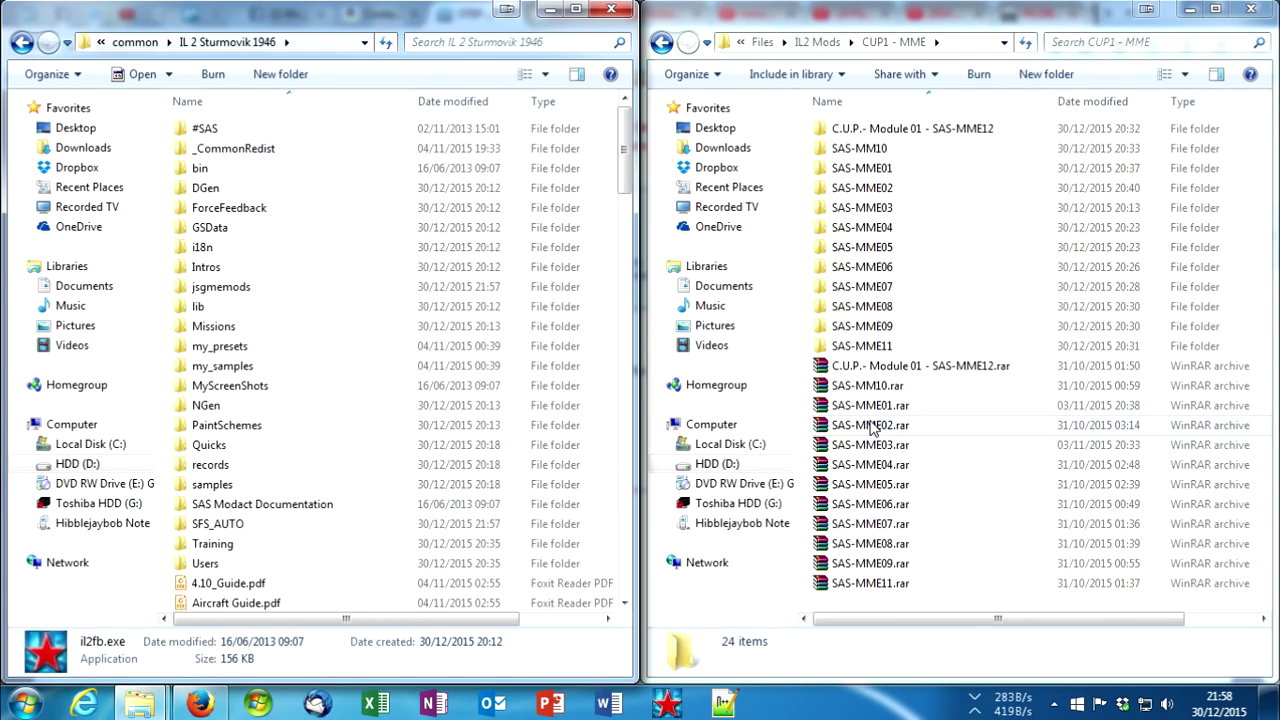
click(297, 385)
scroll(260, 386, down, 10)
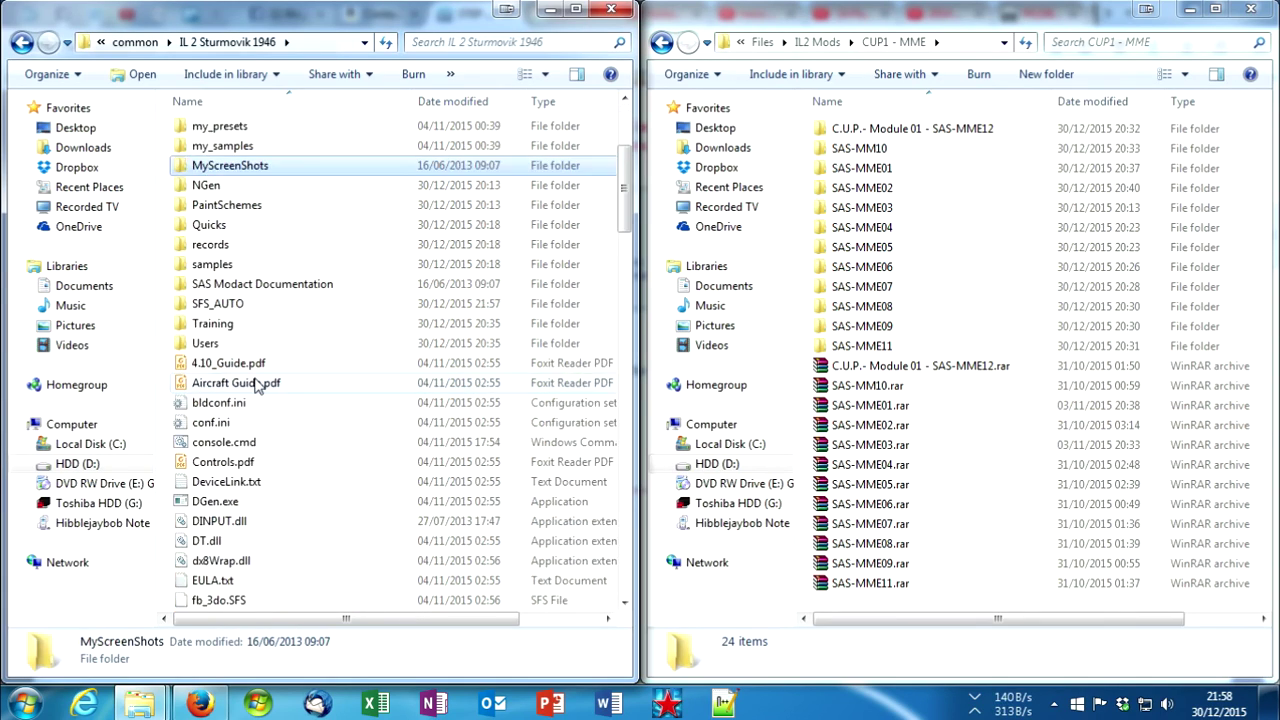
scroll(280, 392, down, 20)
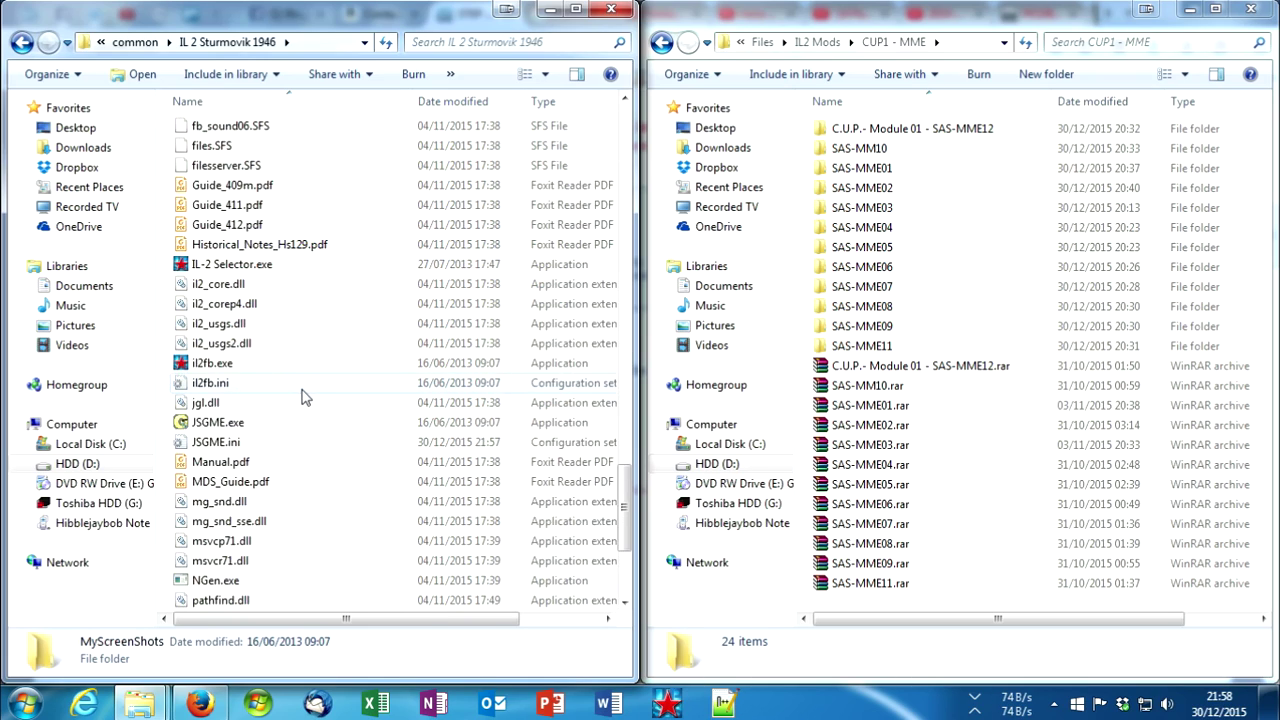
scroll(302, 397, up, 5)
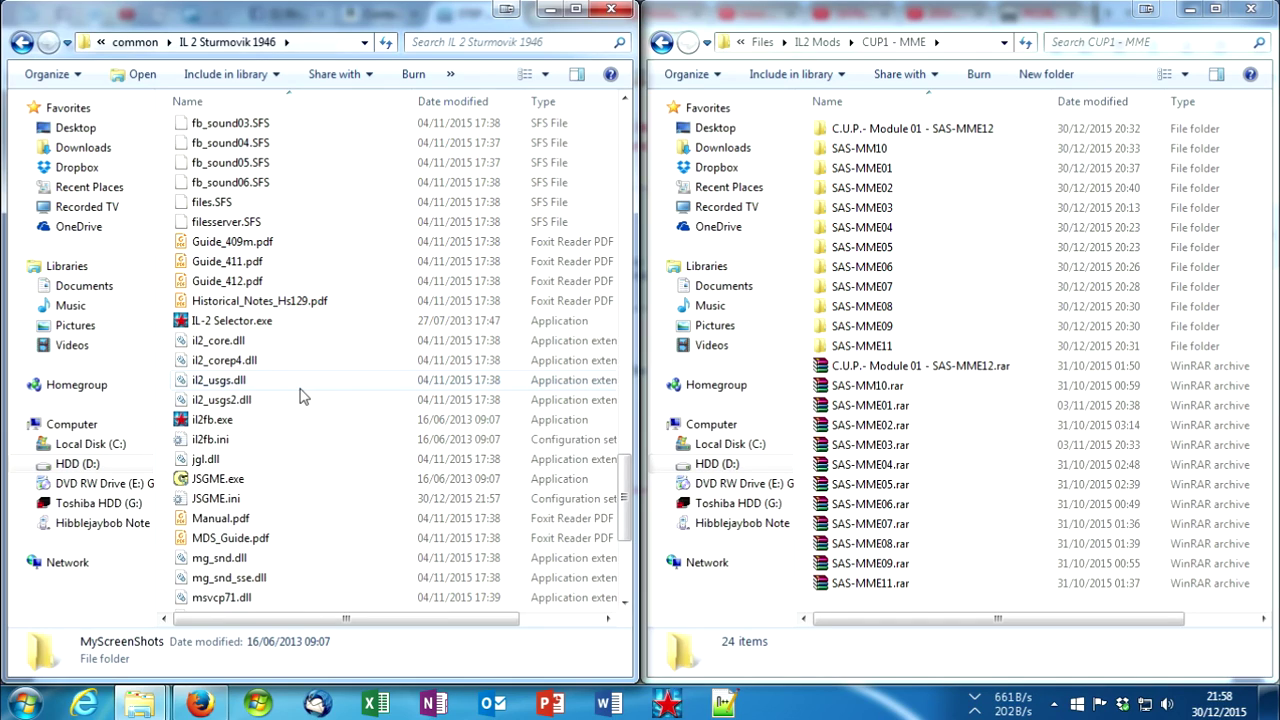
click(935, 425)
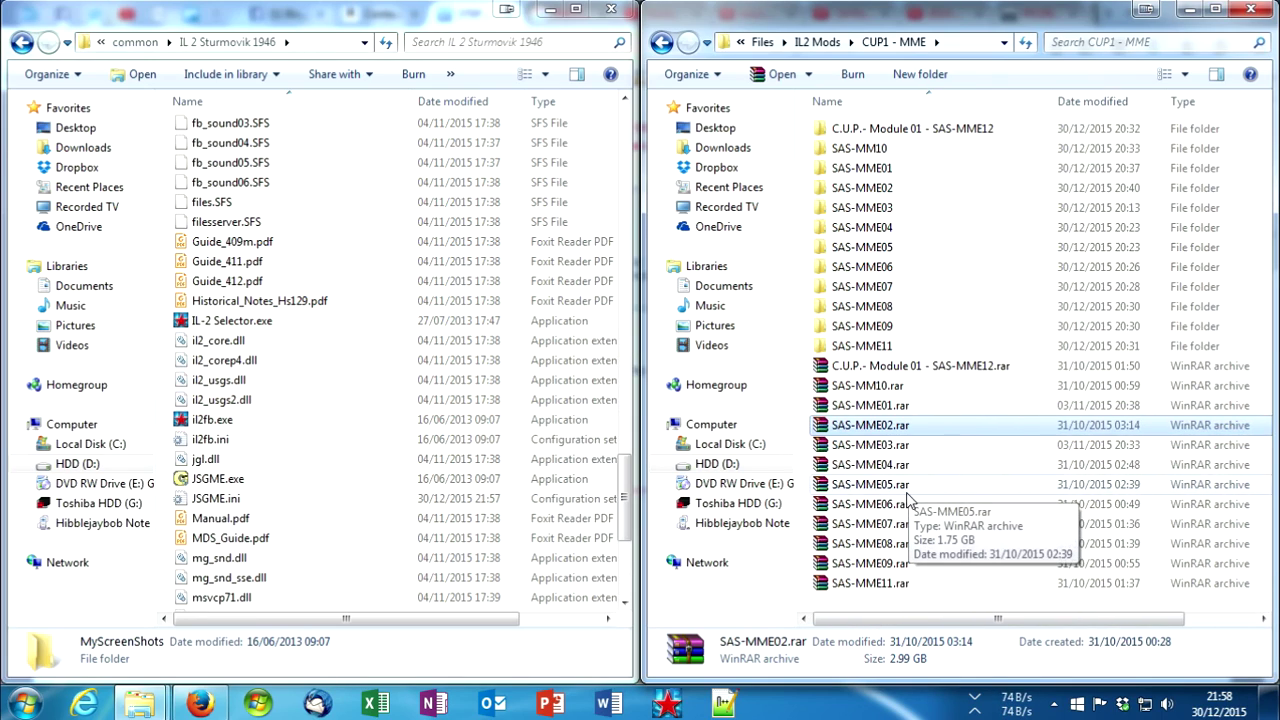
click(882, 406)
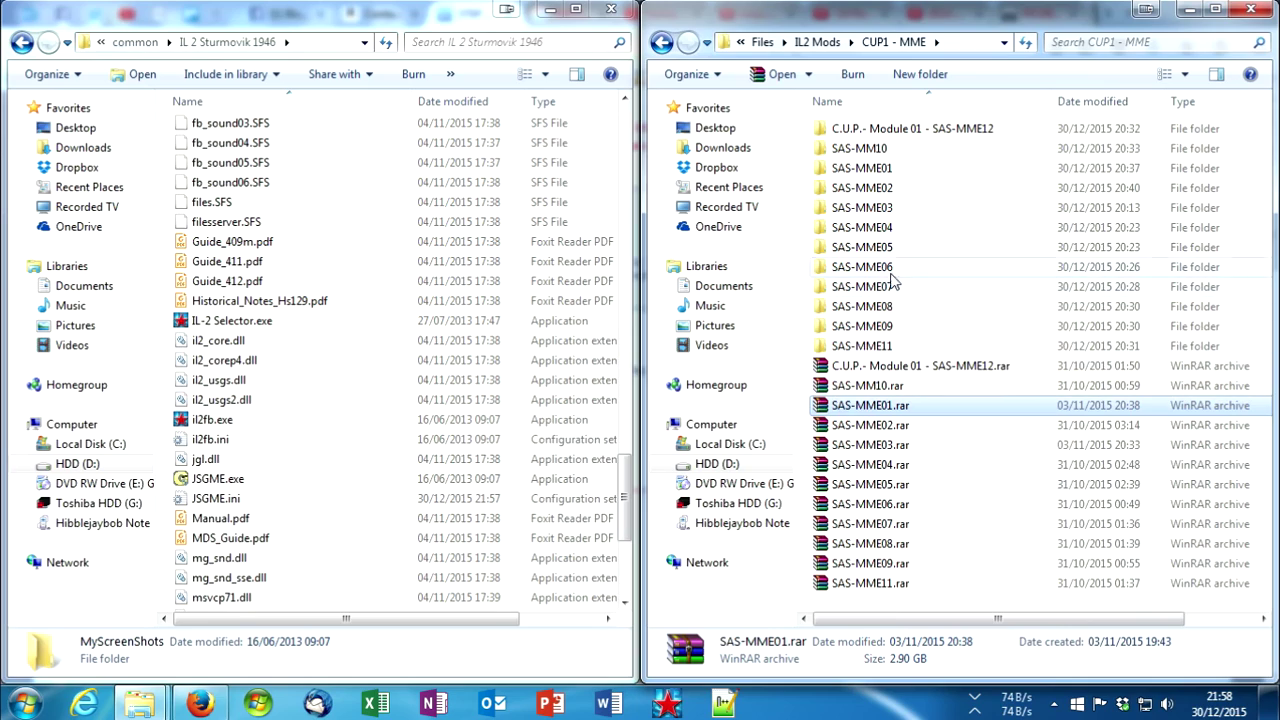
click(866, 229)
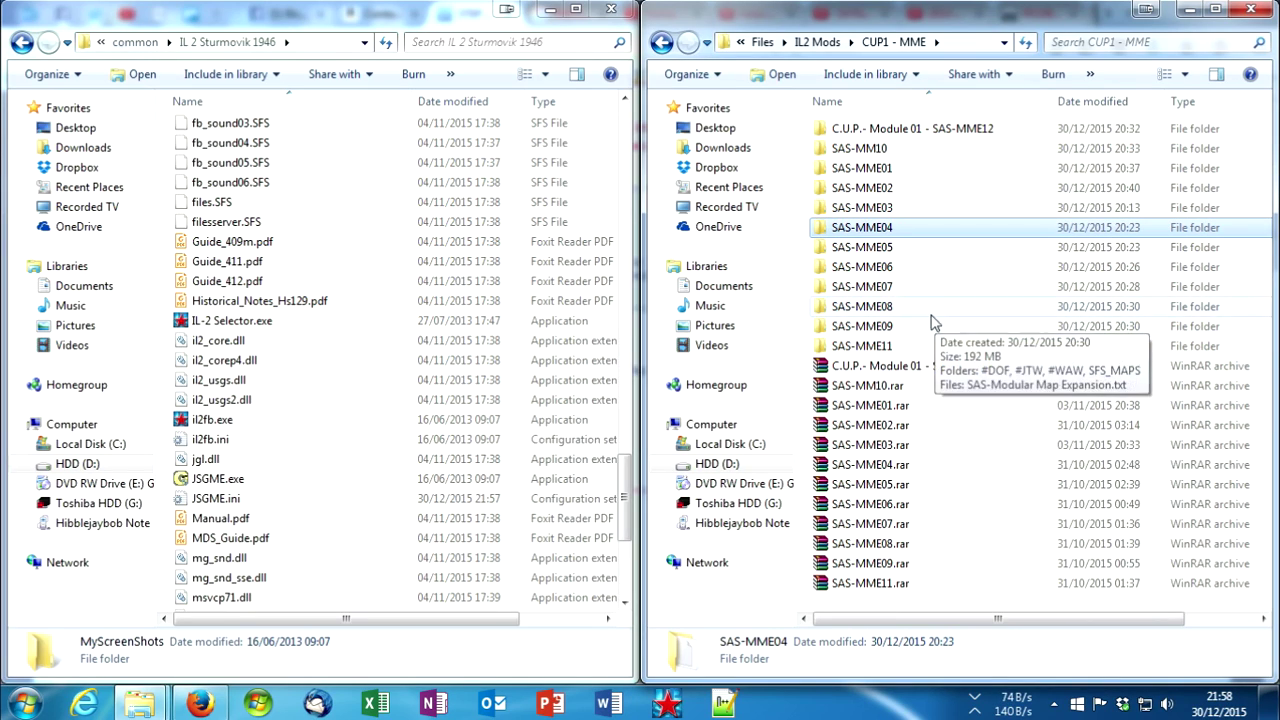
Step: Move the SFS_MAPS folder and SAS-Modular Map Expansion.txt from SAS-MME01 into the IL 2 Sturmovik 1946 folder, then return to CUP1 - MME
double_click(902, 175)
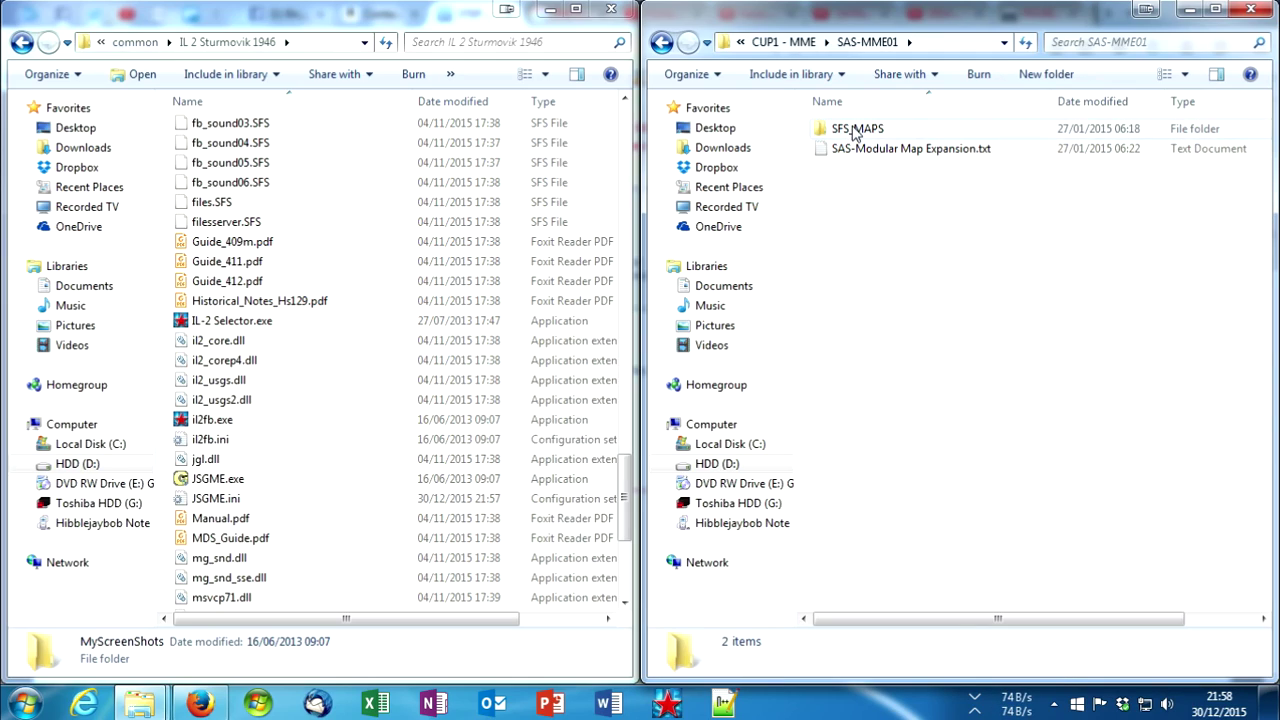
drag(894, 200, 882, 146)
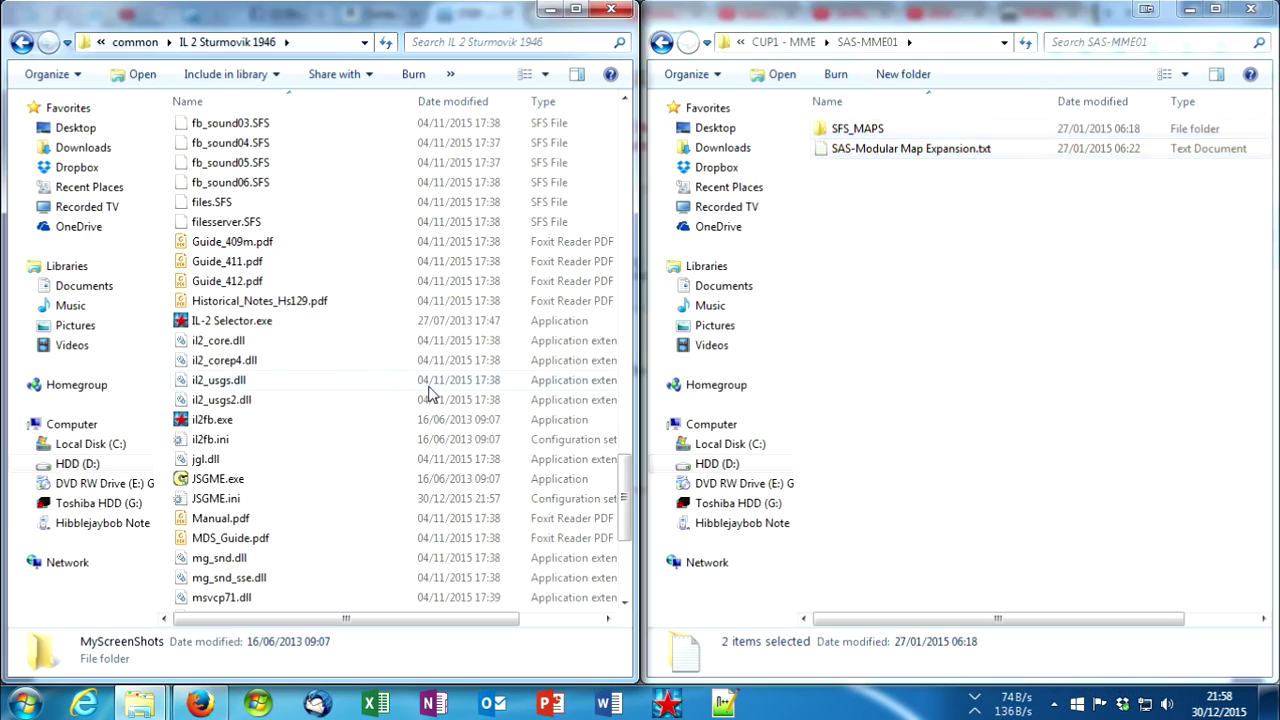
key(ctrl+v)
click(783, 42)
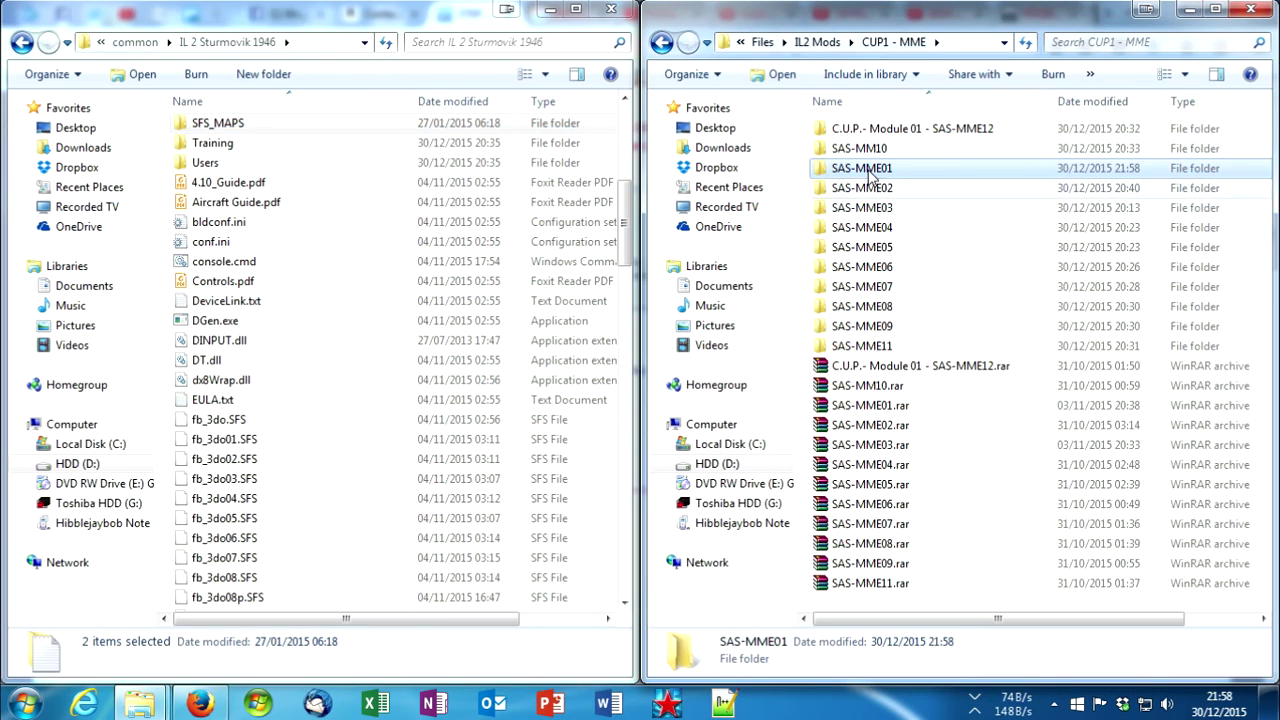
Step: Review the Map Expansion (MME) parts list and its overwrite remarks in Firefox, then return to the two folder windows
click(200, 704)
scroll(546, 404, down, 10)
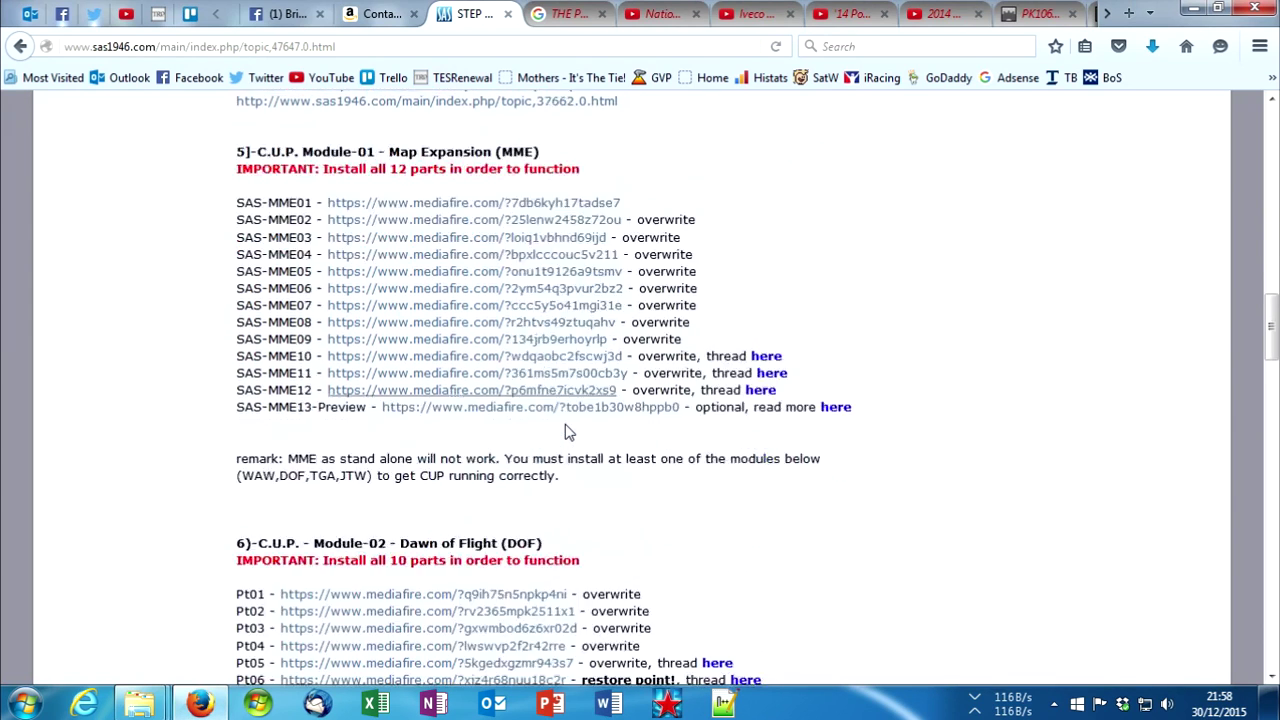
scroll(567, 428, up, 1)
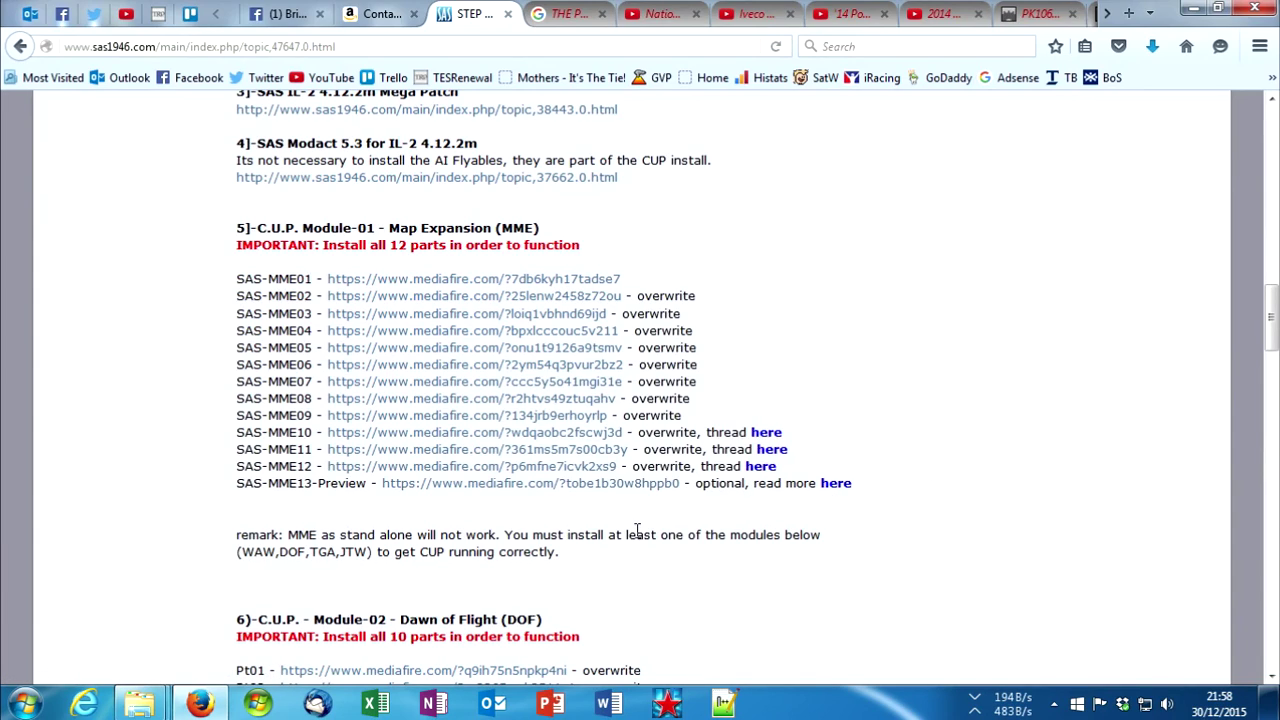
click(295, 605)
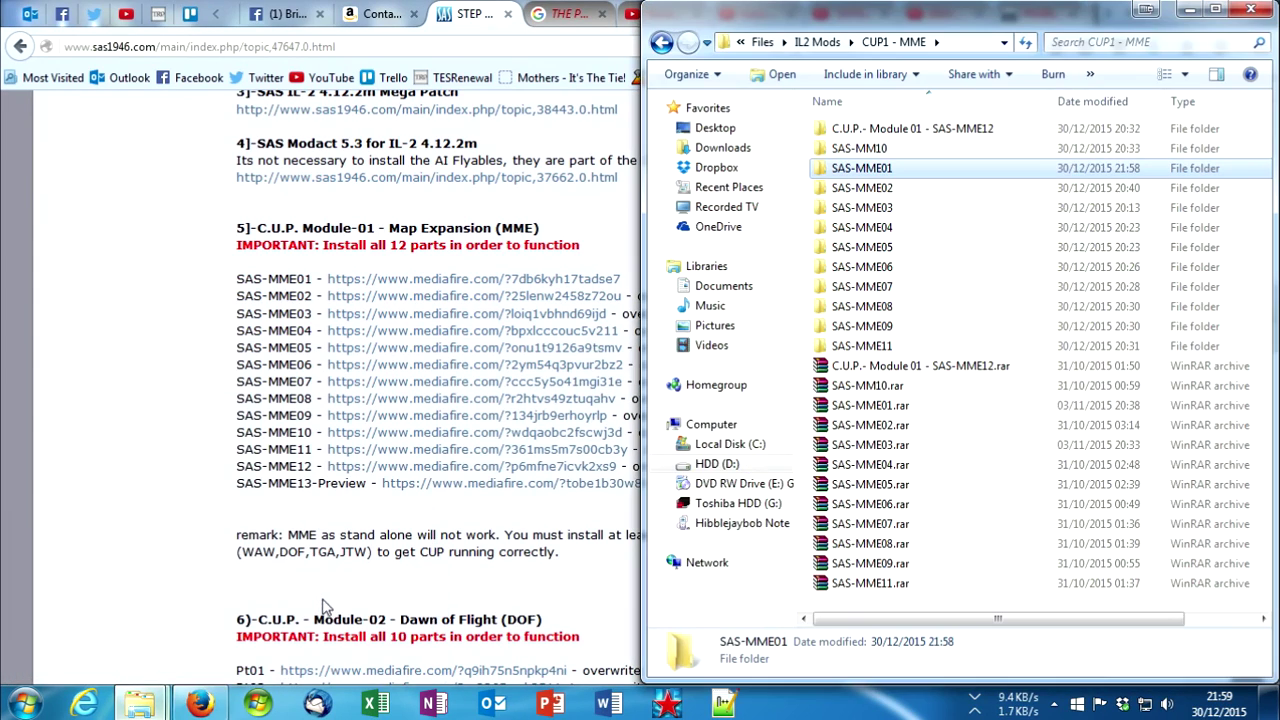
click(140, 704)
click(130, 640)
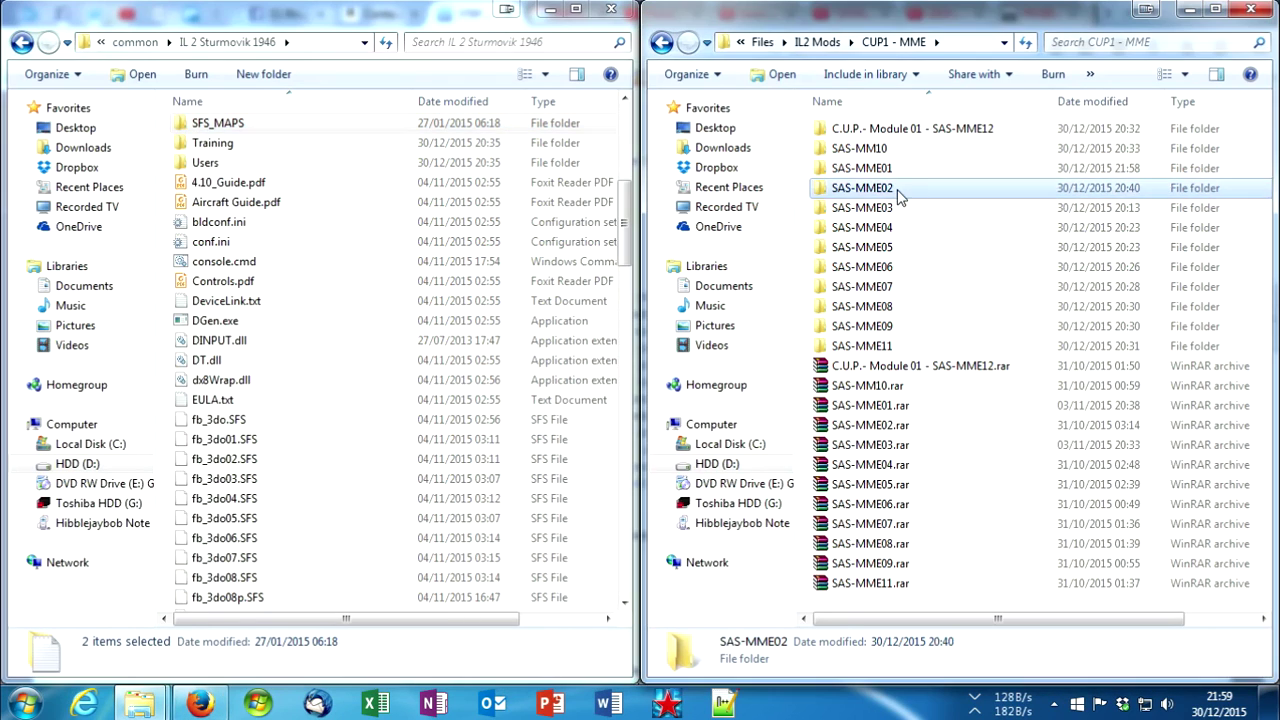
Step: Move the SAS-MME02 contents into the IL 2 Sturmovik 1946 folder, merging SFS_MAPS and replacing the conflicting text file
double_click(862, 188)
drag(950, 205, 316, 450)
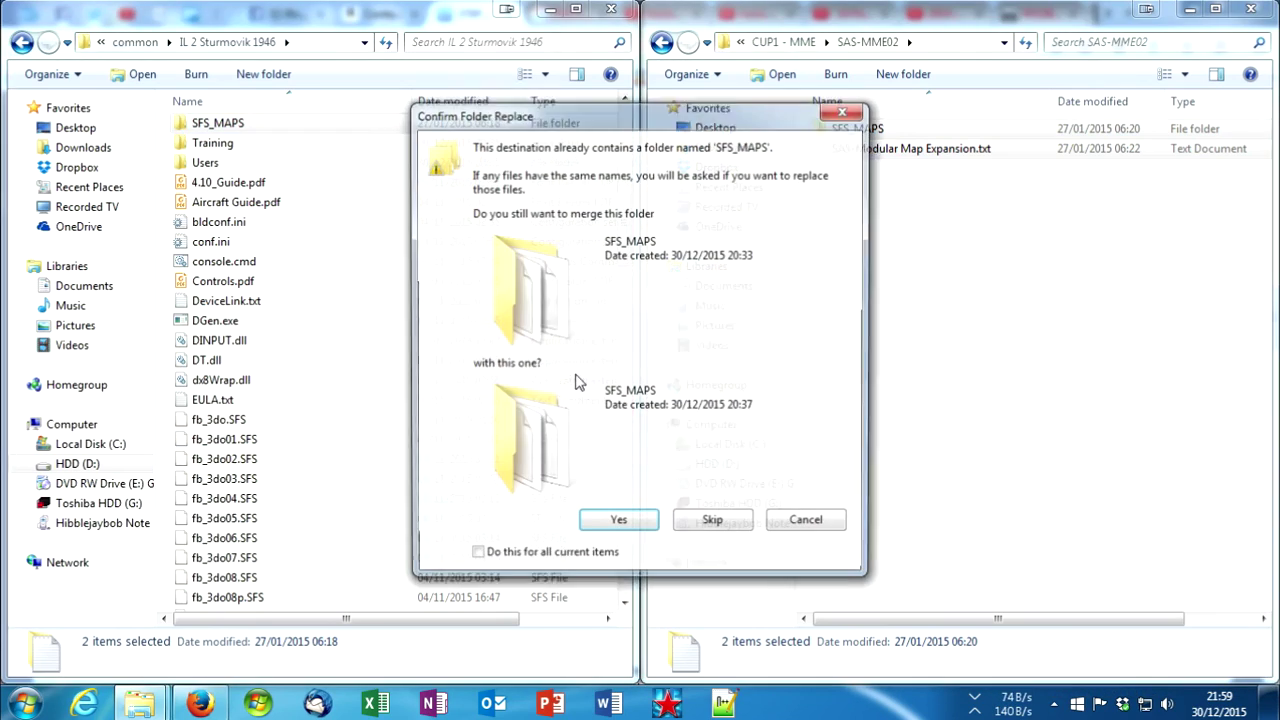
click(626, 524)
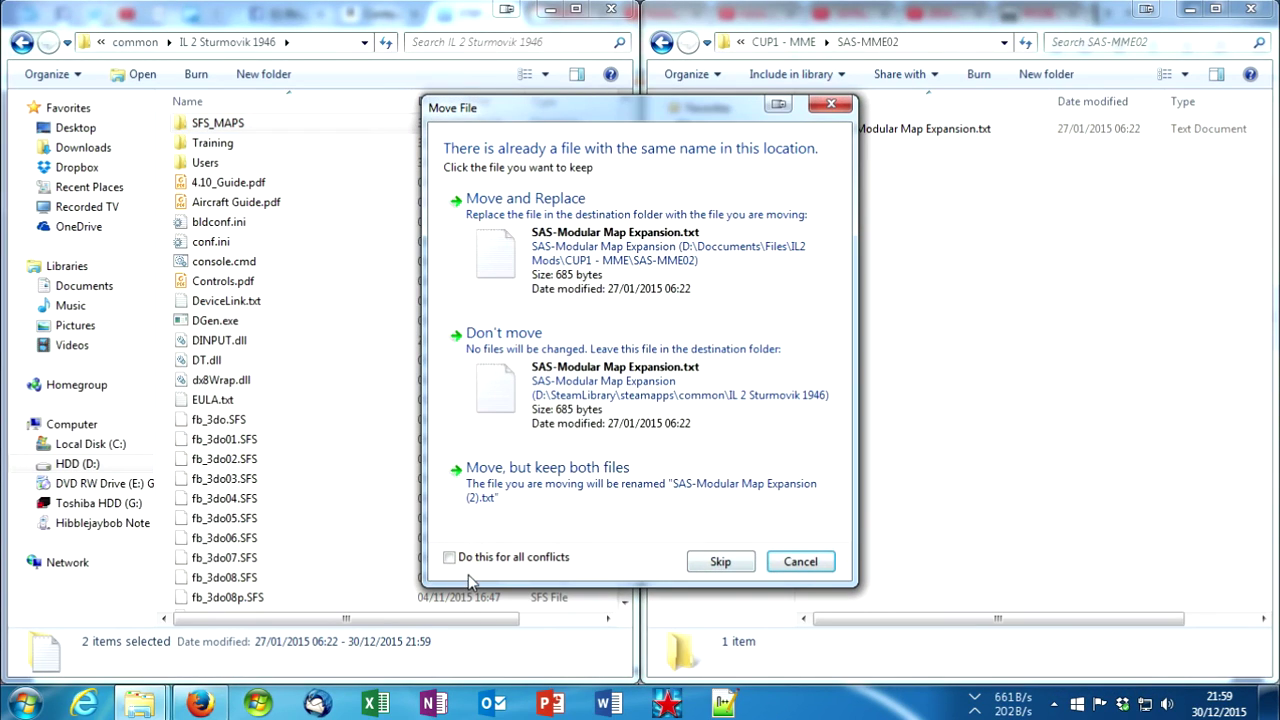
click(525, 205)
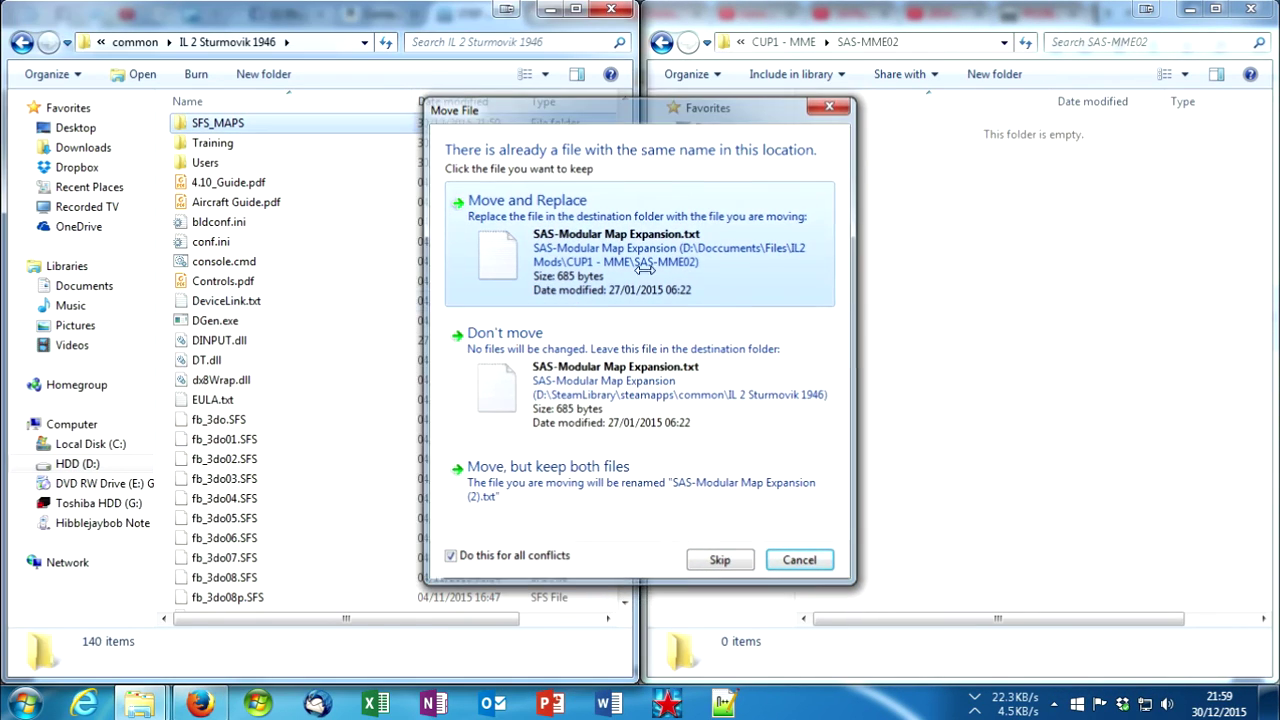
click(783, 42)
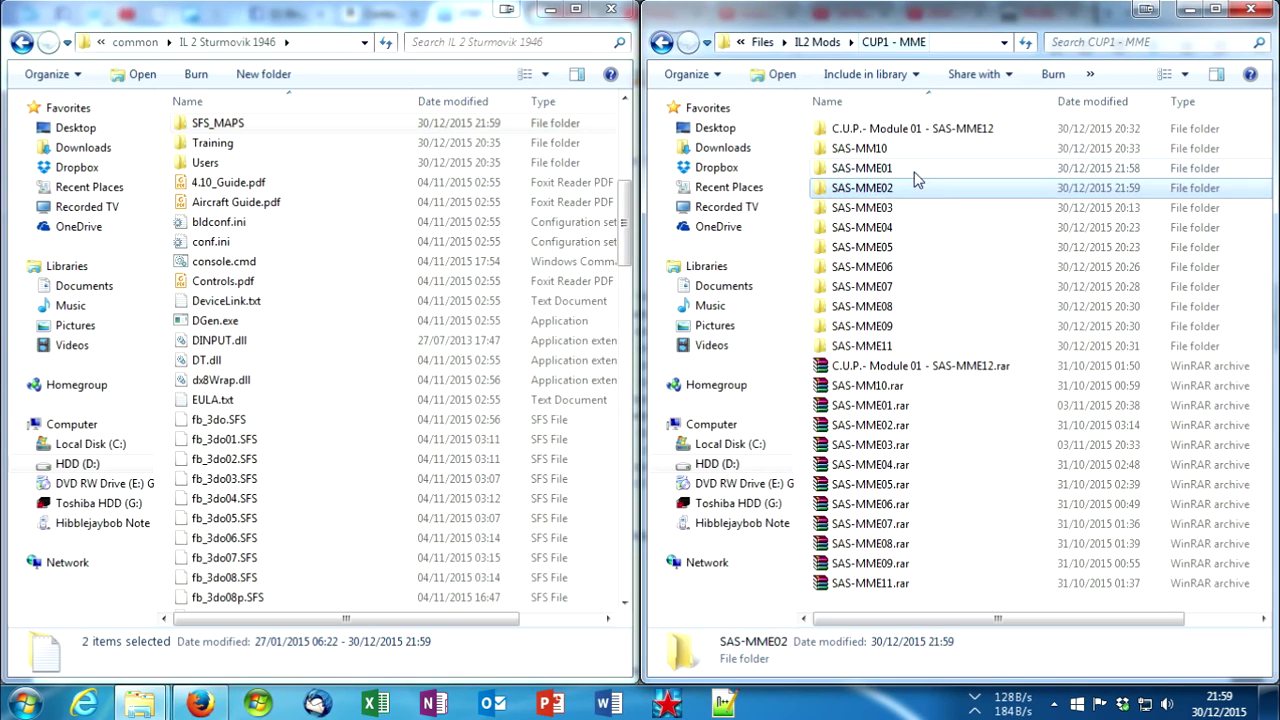
Step: Check the SFS_MAPS files in SAS-MME03, then move that part's contents into the IL 2 Sturmovik 1946 folder, replacing existing files
double_click(878, 208)
double_click(852, 128)
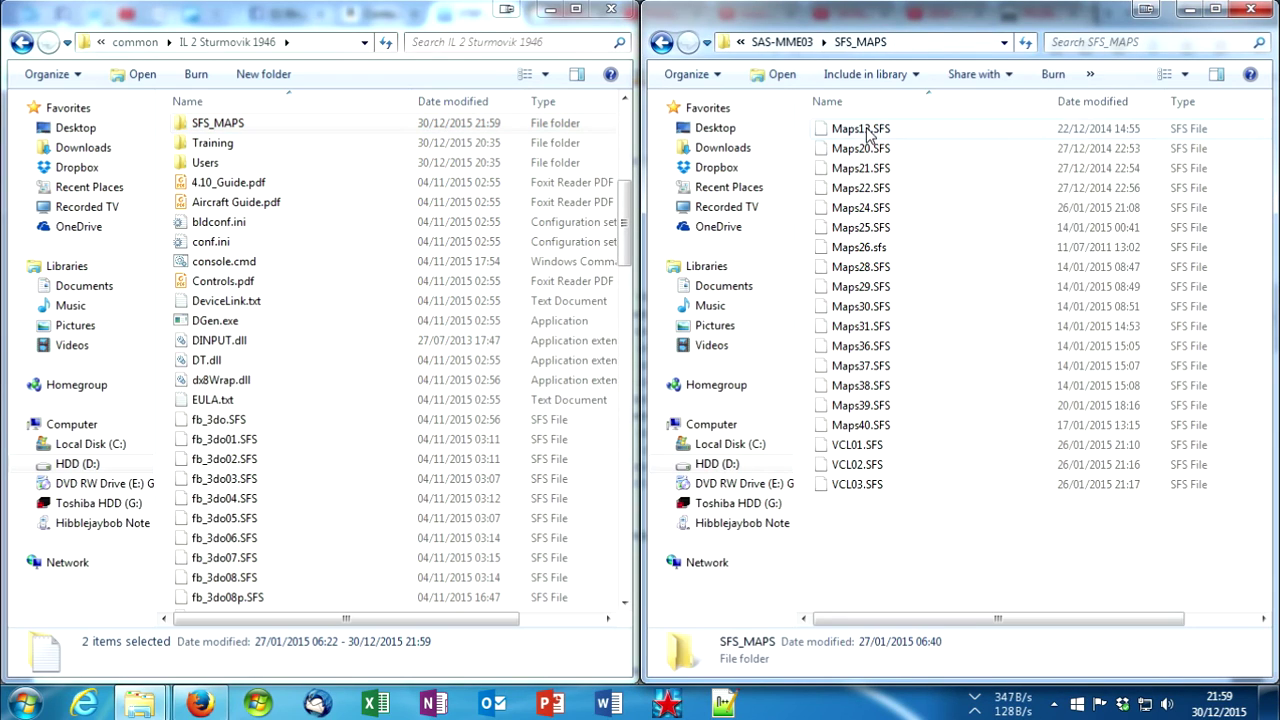
click(785, 42)
drag(926, 245, 346, 366)
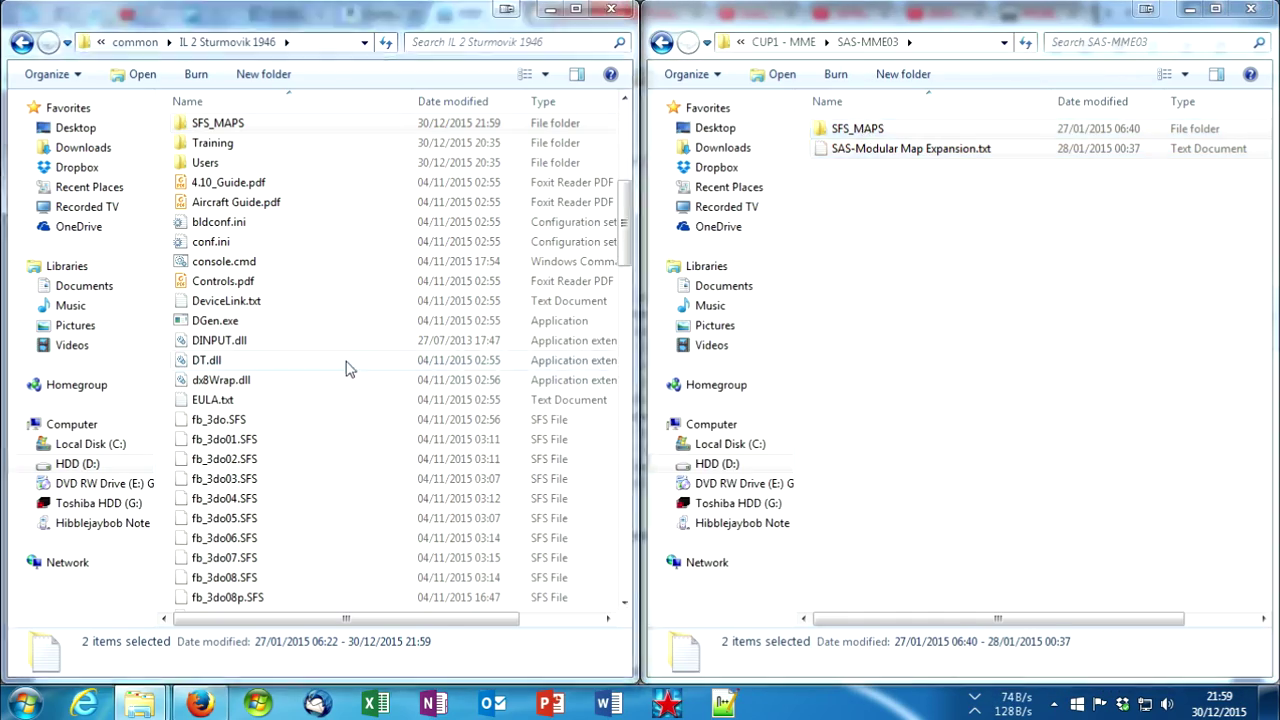
click(525, 190)
click(783, 42)
Step: Move the SAS-MME04 contents into the IL 2 Sturmovik 1946 folder, merging existing folders and replacing conflicting files
double_click(882, 232)
drag(935, 215, 350, 370)
click(600, 526)
click(672, 284)
click(783, 42)
Step: Move the SAS-MME05 contents into the IL 2 Sturmovik 1946 folder, merging existing folders and replacing conflicting files
double_click(882, 252)
drag(945, 210, 855, 110)
drag(860, 128, 350, 370)
click(600, 526)
click(662, 243)
click(783, 42)
Step: Move the SAS-MME06 contents into the IL 2 Sturmovik 1946 folder, merging folders and replacing all conflicting files
double_click(882, 252)
drag(946, 328, 855, 115)
drag(860, 128, 430, 555)
click(600, 526)
click(544, 552)
click(640, 243)
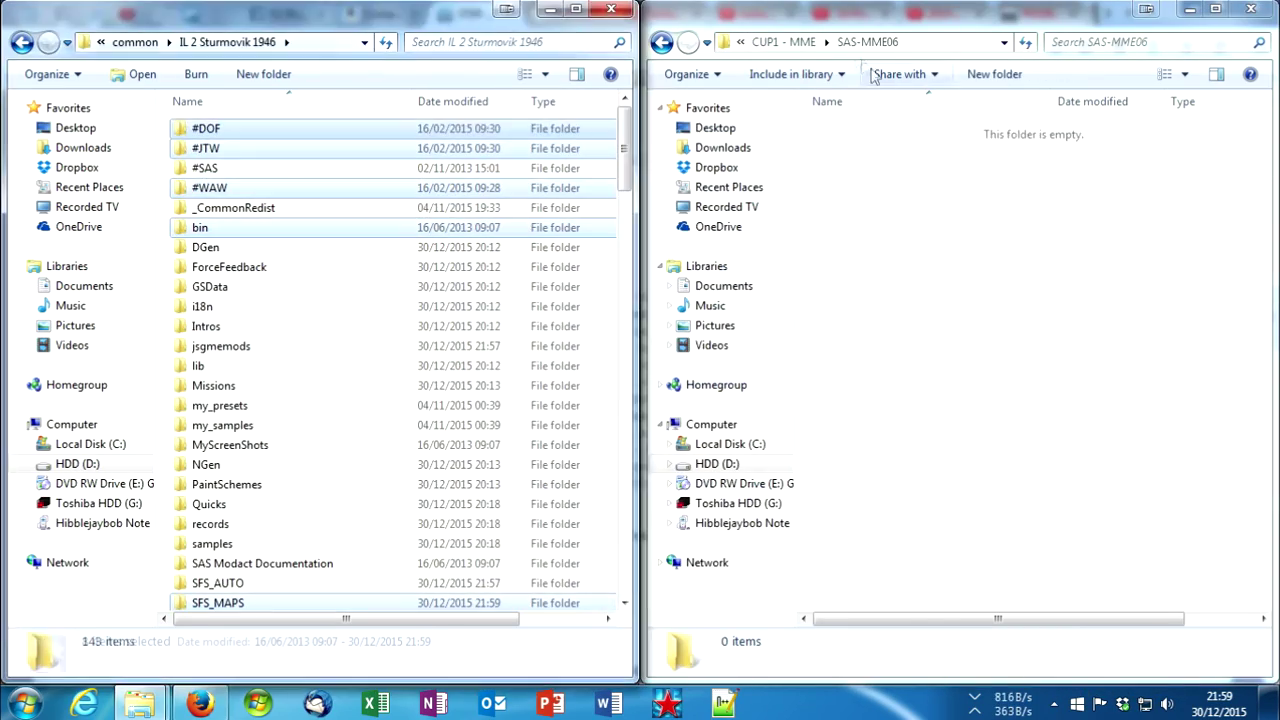
click(783, 42)
Step: Move the SAS-MME07 contents into the IL 2 Sturmovik 1946 folder, merging all existing folders and replacing conflicting files
double_click(957, 290)
drag(946, 334, 869, 118)
drag(860, 128, 490, 590)
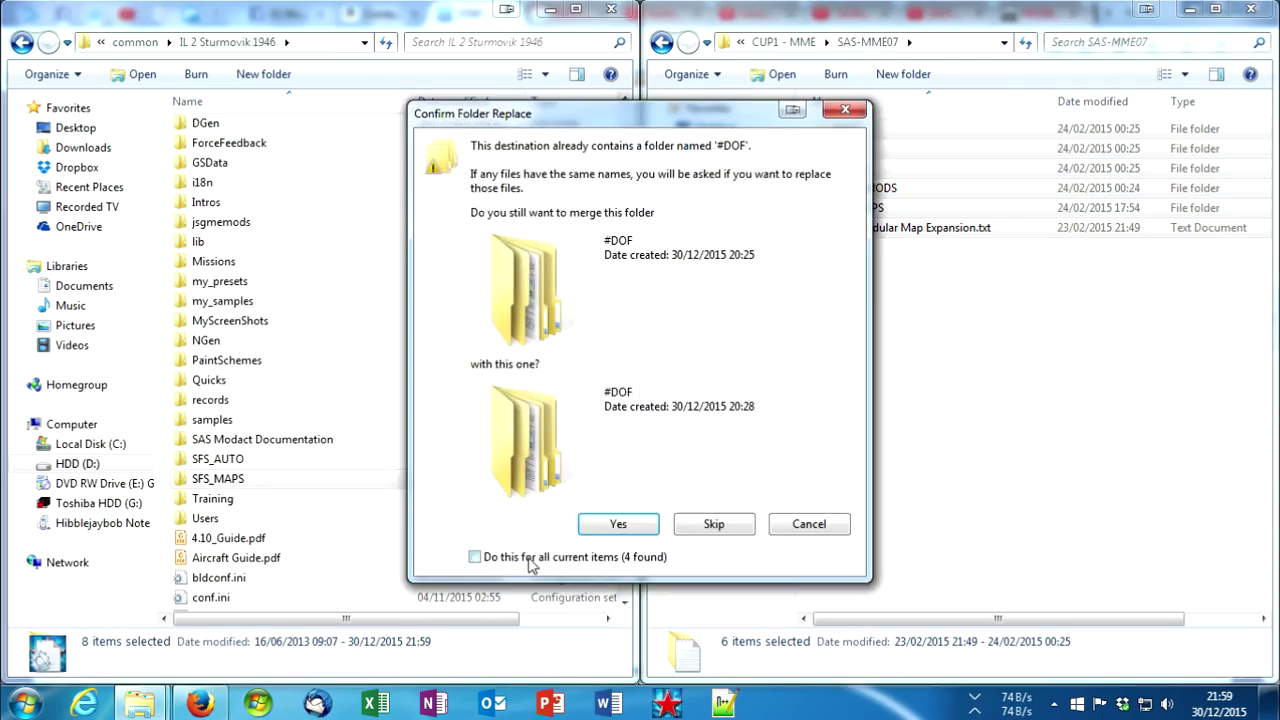
click(529, 560)
click(615, 524)
click(550, 560)
click(640, 243)
Step: Move the SAS-MME08 contents into the IL 2 Sturmovik 1946 folder, merging existing folders and replacing conflicting files
click(795, 42)
double_click(935, 288)
drag(911, 362, 862, 120)
drag(855, 128, 408, 619)
click(612, 526)
click(555, 558)
click(635, 243)
Step: Move the SAS-MME09 contents into the IL 2 Sturmovik 1946 folder, merging existing folders and replacing conflicting files
click(790, 42)
double_click(935, 318)
drag(911, 290, 862, 120)
drag(855, 128, 330, 585)
click(612, 524)
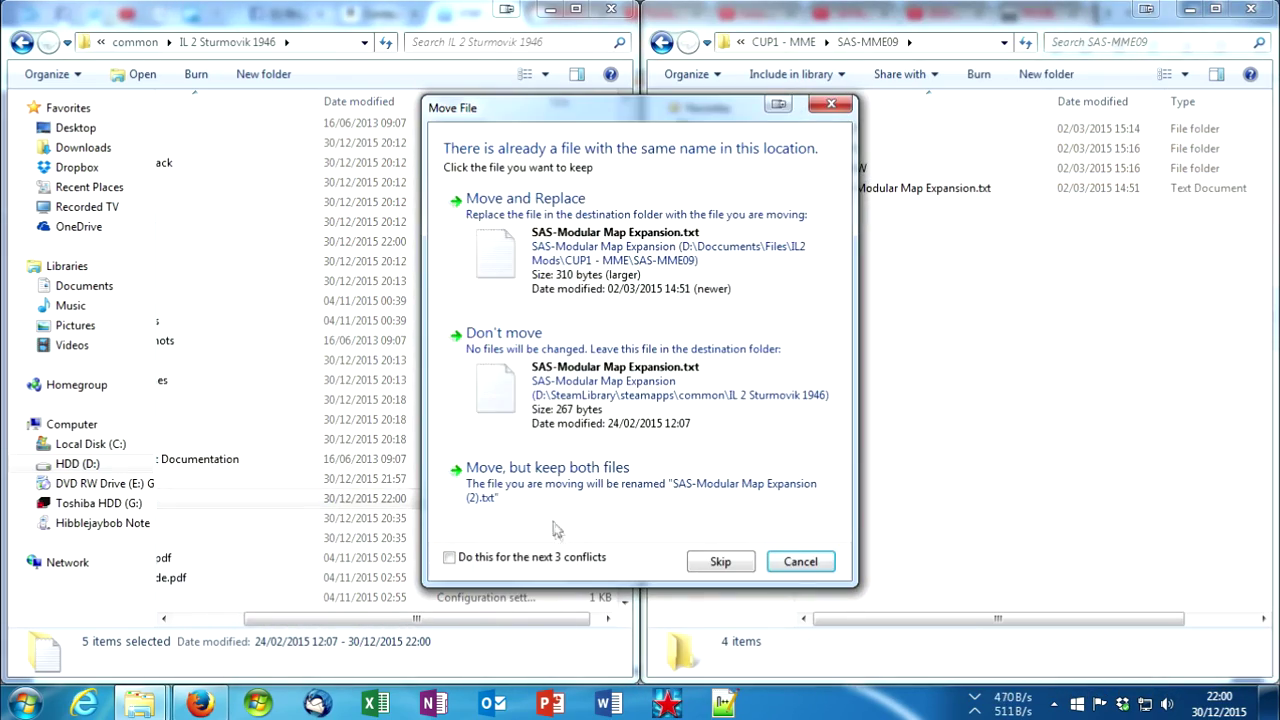
click(465, 634)
click(525, 162)
Step: Move the SAS-MM10 contents into the IL 2 Sturmovik 1946 folder, merging existing folders and replacing conflicting files
click(790, 42)
double_click(935, 327)
drag(911, 250, 400, 590)
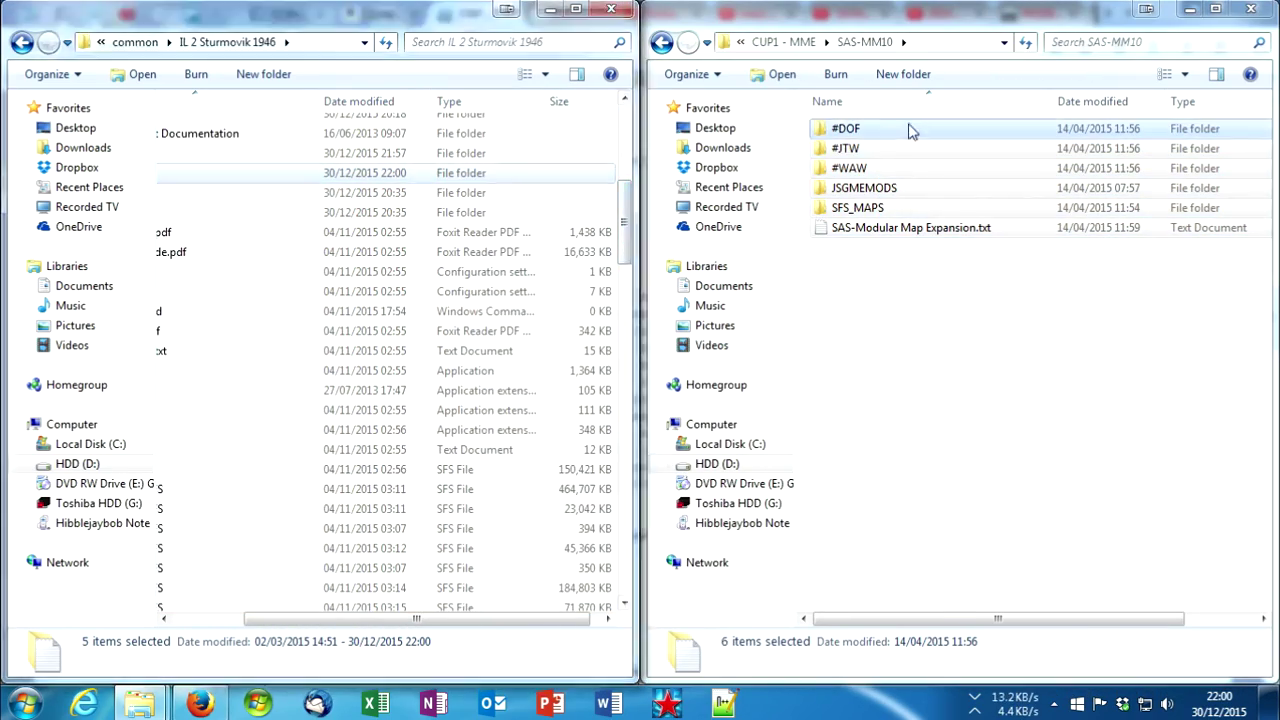
click(596, 523)
click(528, 163)
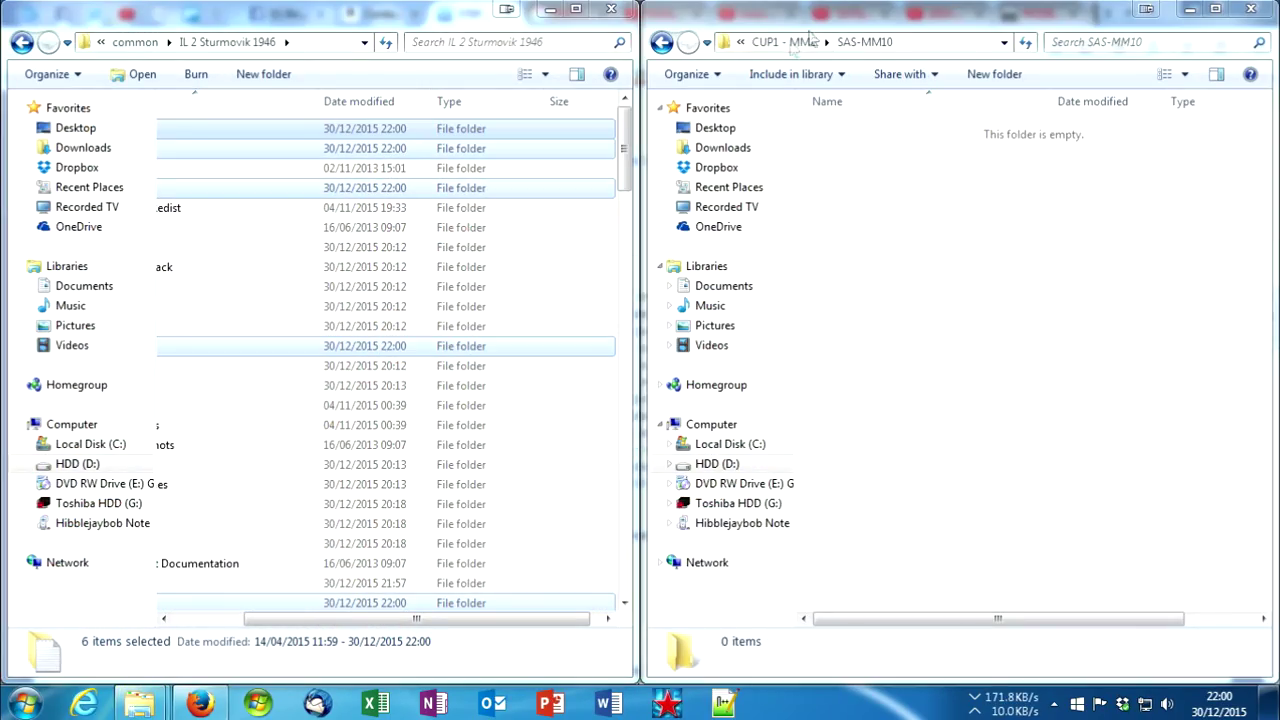
Step: Move the SAS-MME11 contents into the IL 2 Sturmovik 1946 folder, merging folders and replacing all conflicting files
click(790, 42)
double_click(886, 357)
drag(920, 240, 870, 118)
drag(850, 128, 497, 585)
click(483, 546)
click(618, 515)
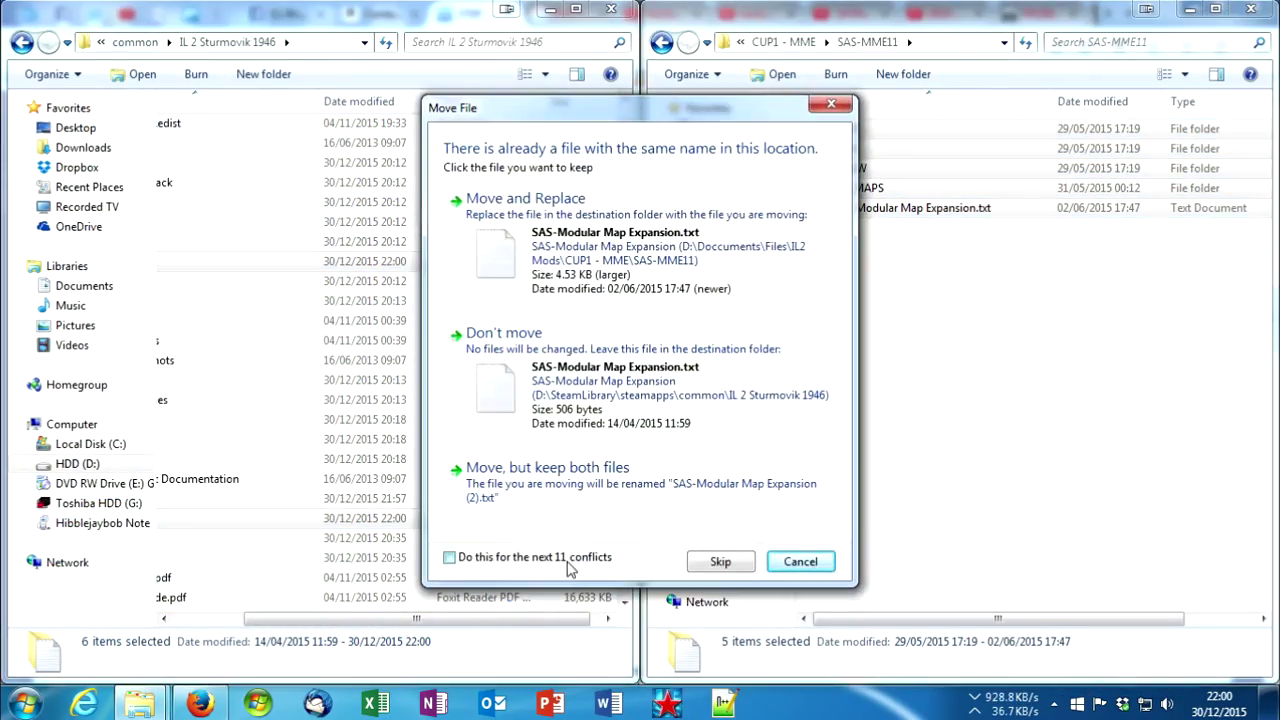
click(451, 557)
click(528, 200)
Step: Move the C.U.P.- Module 01 - SAS-MME12 contents into the IL 2 Sturmovik 1946 folder, replacing existing files
click(801, 42)
double_click(917, 130)
drag(925, 258, 862, 124)
drag(628, 180, 560, 380)
click(510, 165)
drag(380, 619, 308, 620)
click(206, 326)
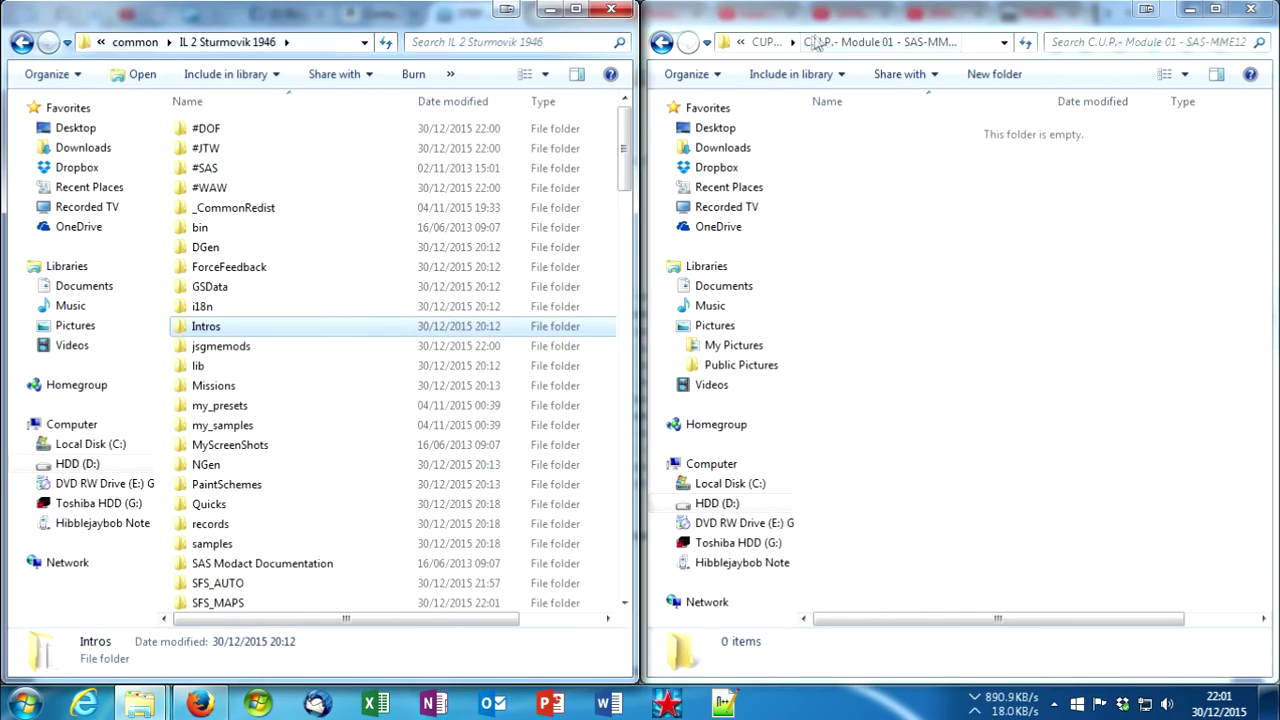
Step: Review the map expansion part folders in CUP1 - MME for leftover contents, going through them in installation order
click(766, 42)
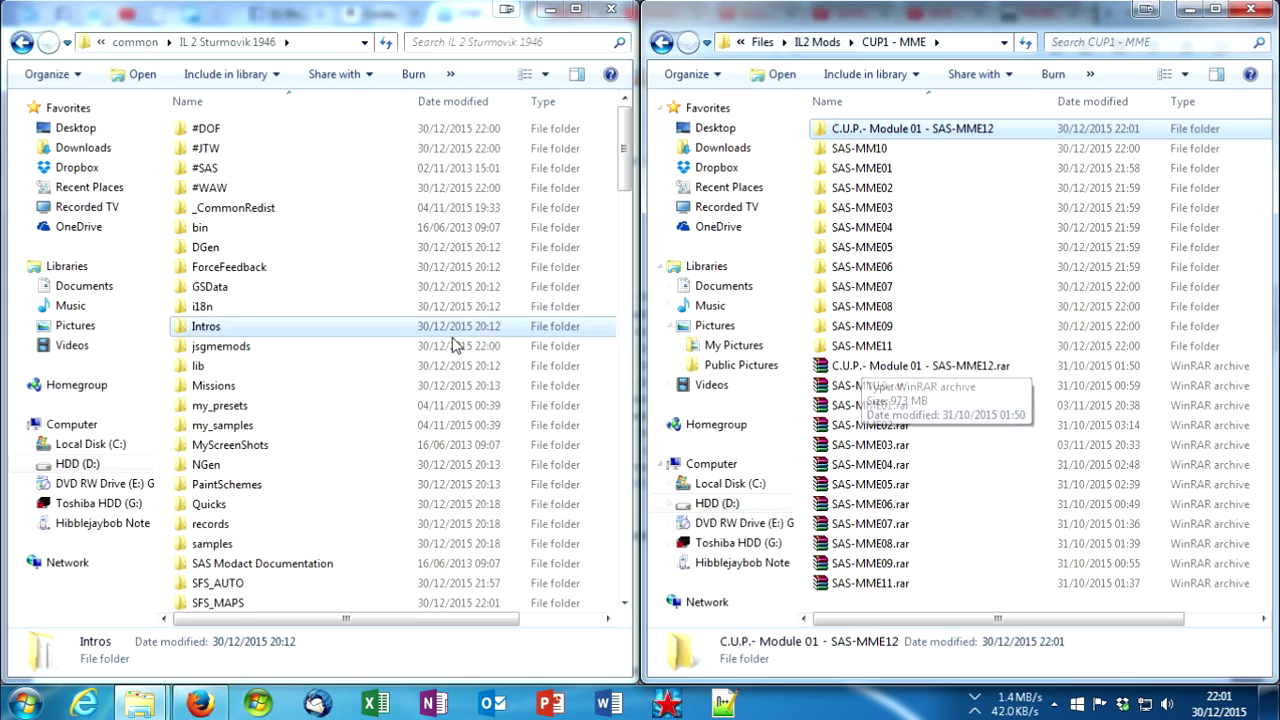
double_click(890, 172)
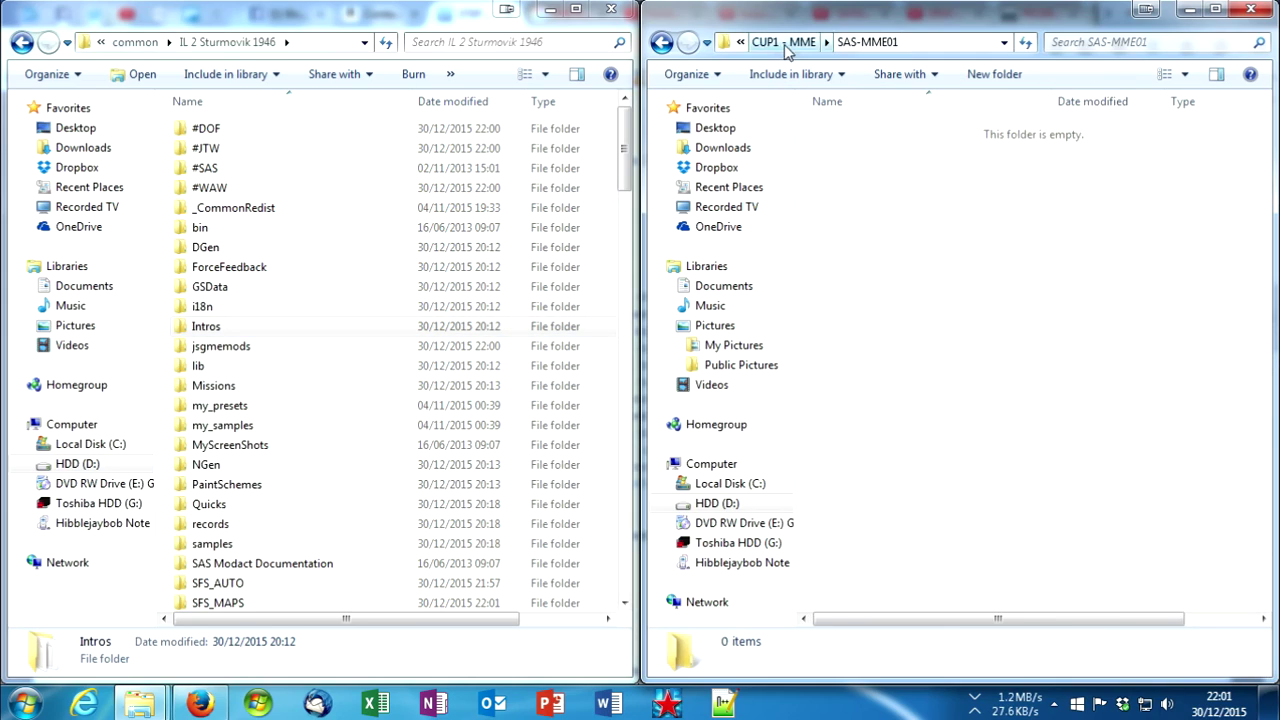
click(792, 44)
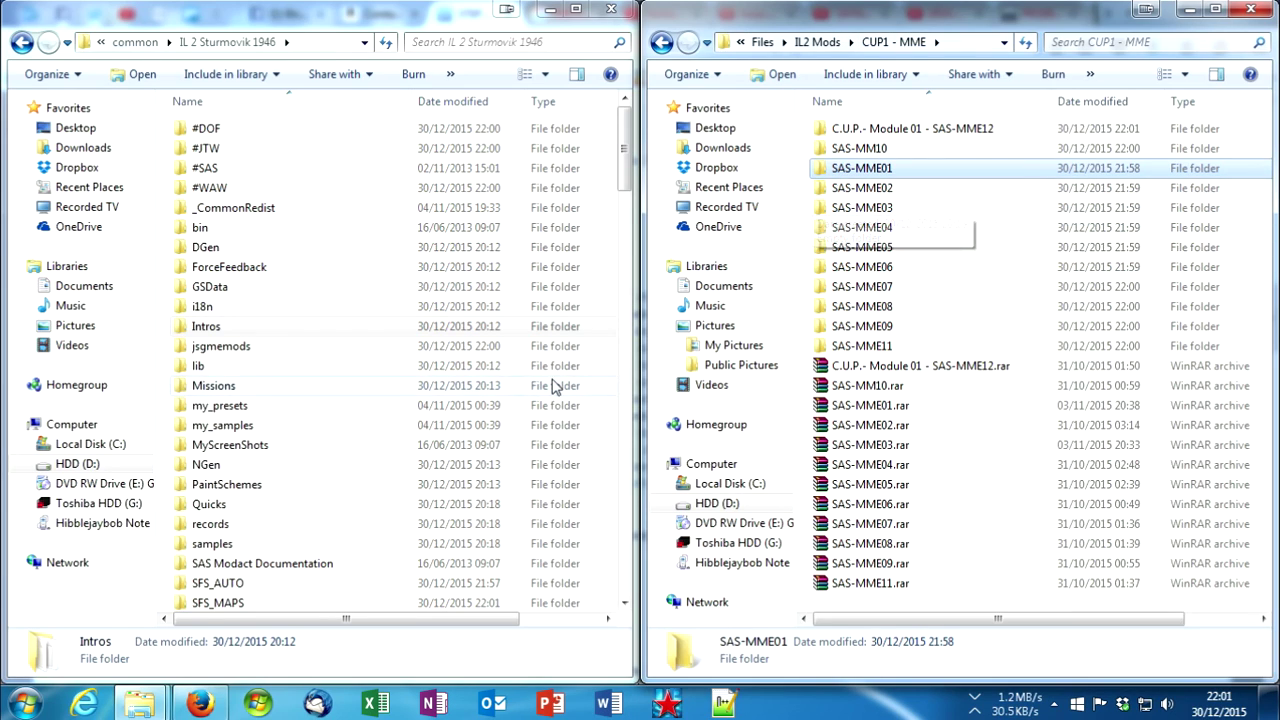
click(910, 188)
key(Down)
key(Down)
key(Down)
key(Down)
key(Down)
key(Down)
key(Down)
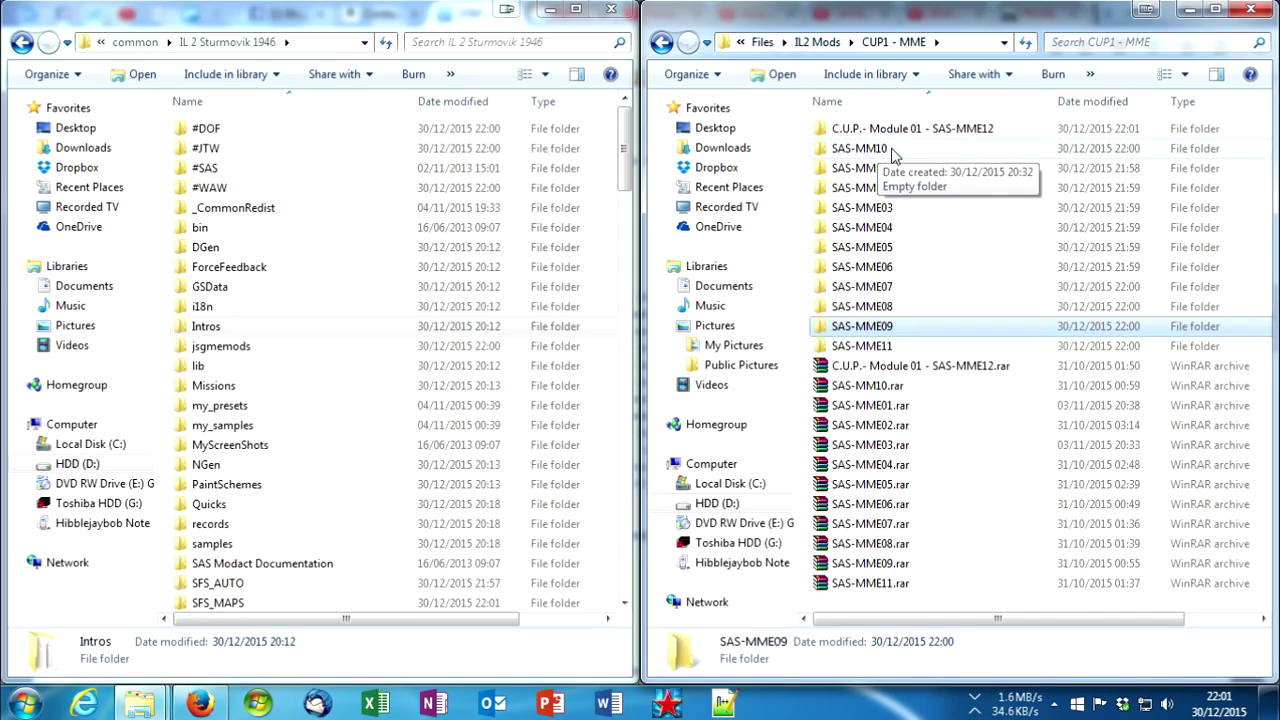
click(897, 350)
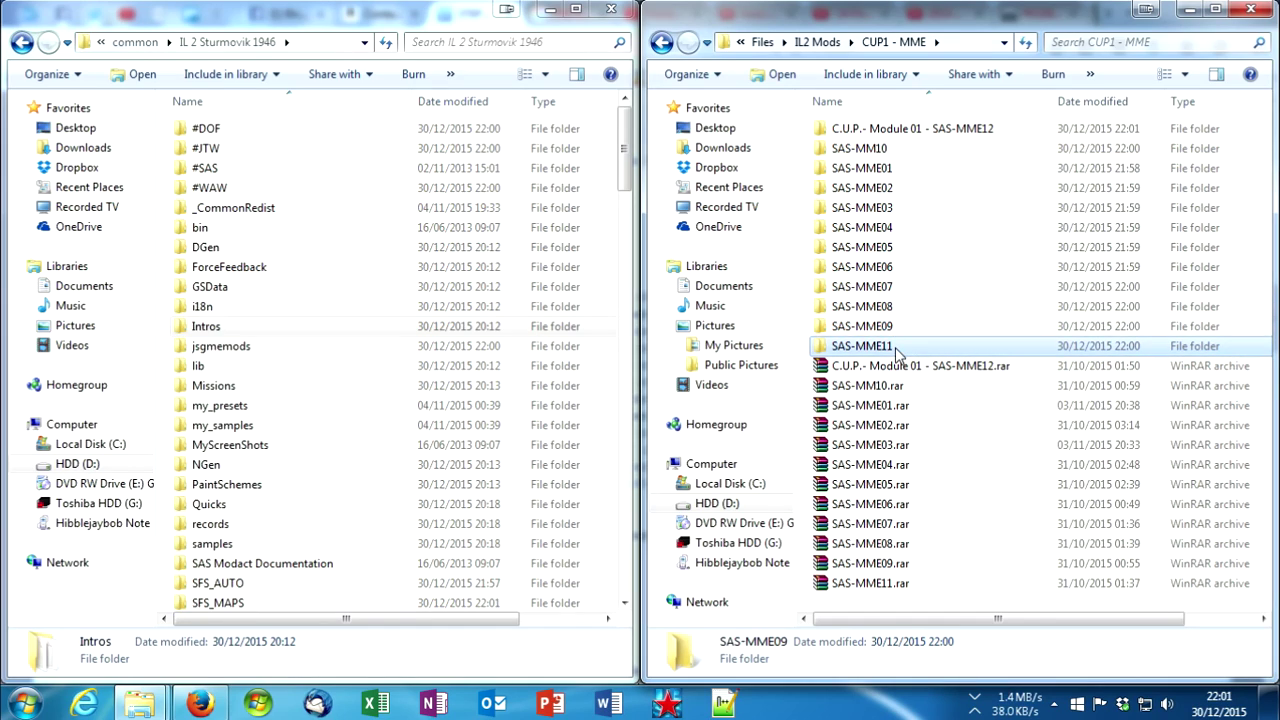
click(903, 130)
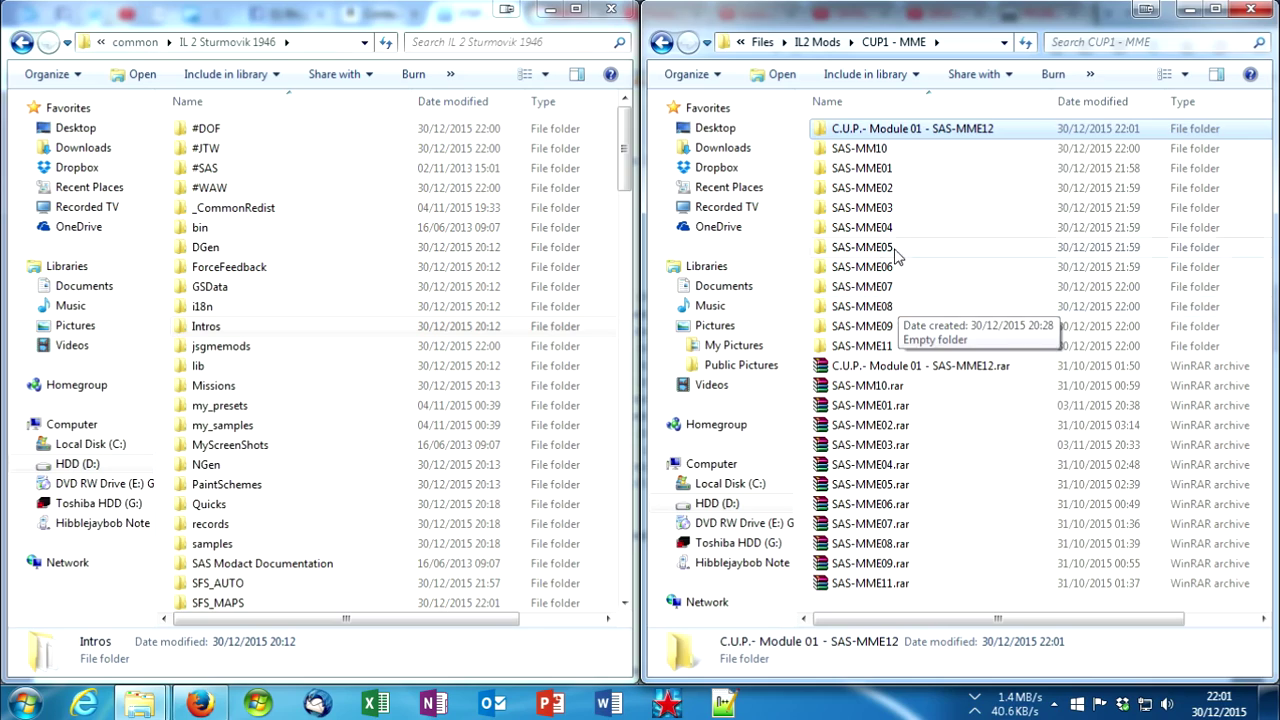
click(878, 346)
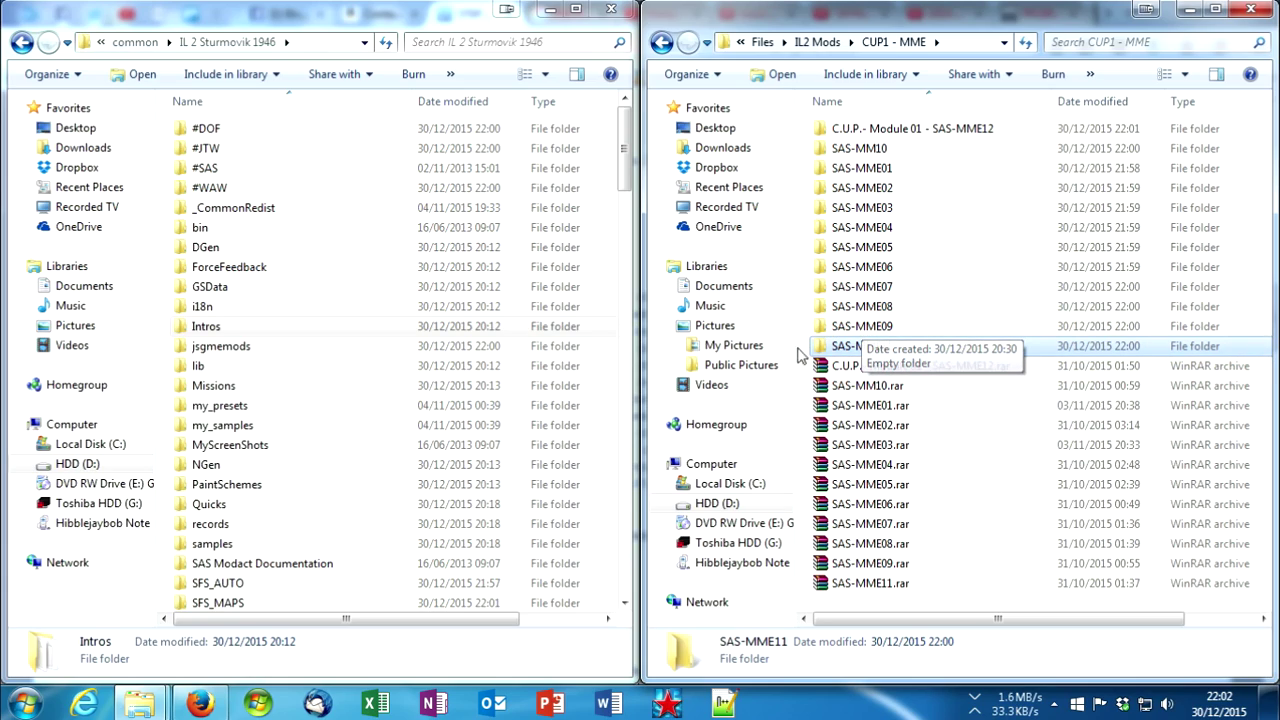
click(872, 327)
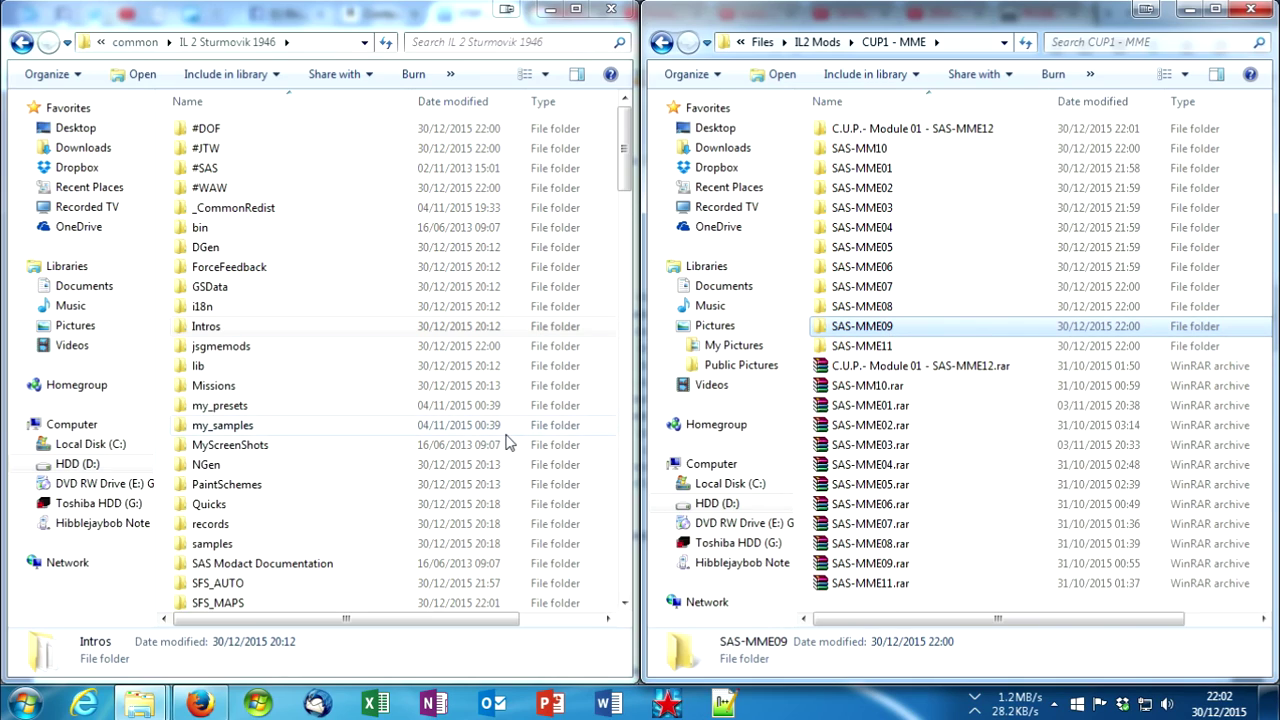
Step: Open the CUP2 - DoF folder and check the Module-02 Dawn of Flight parts list on the SAS1946 page in the browser
click(818, 45)
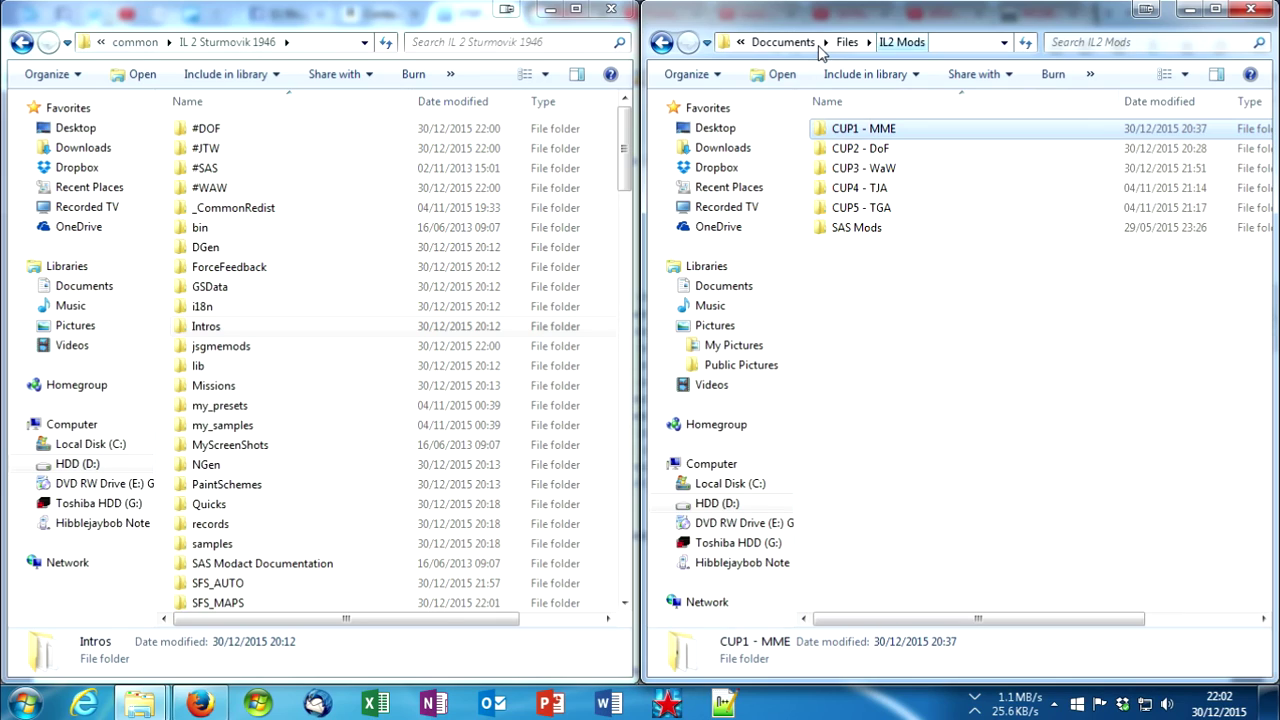
double_click(862, 150)
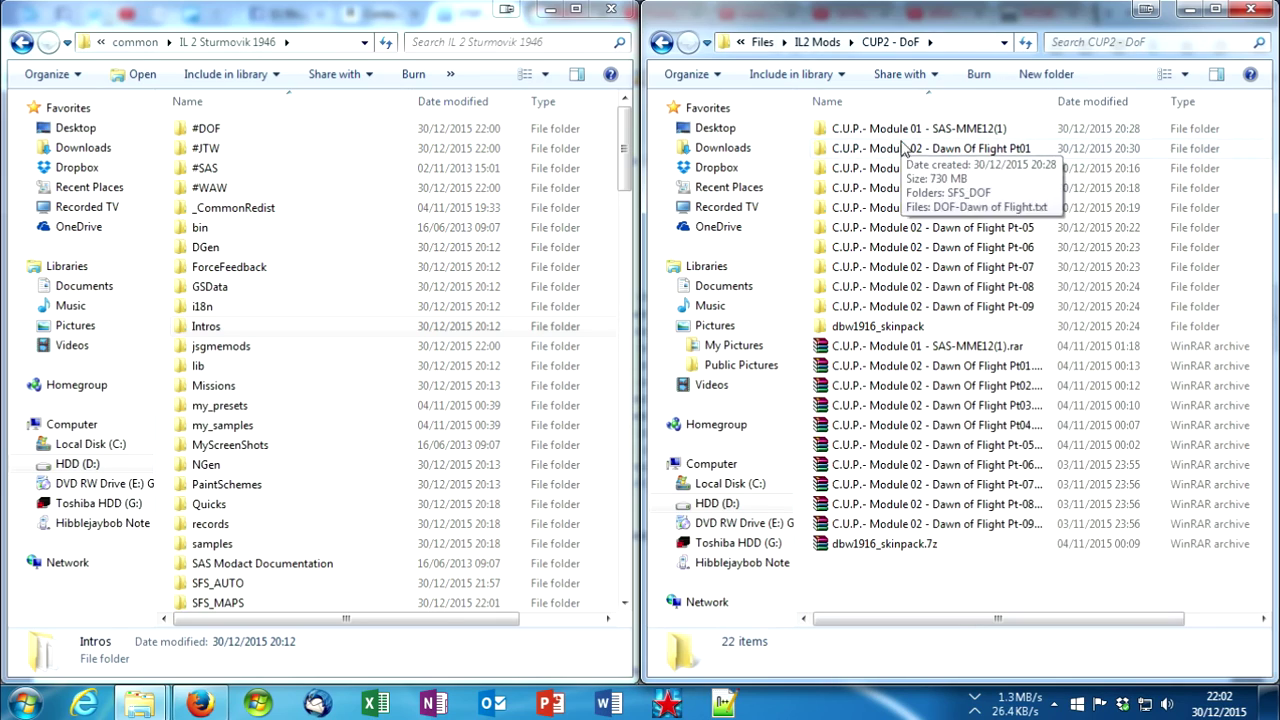
click(201, 705)
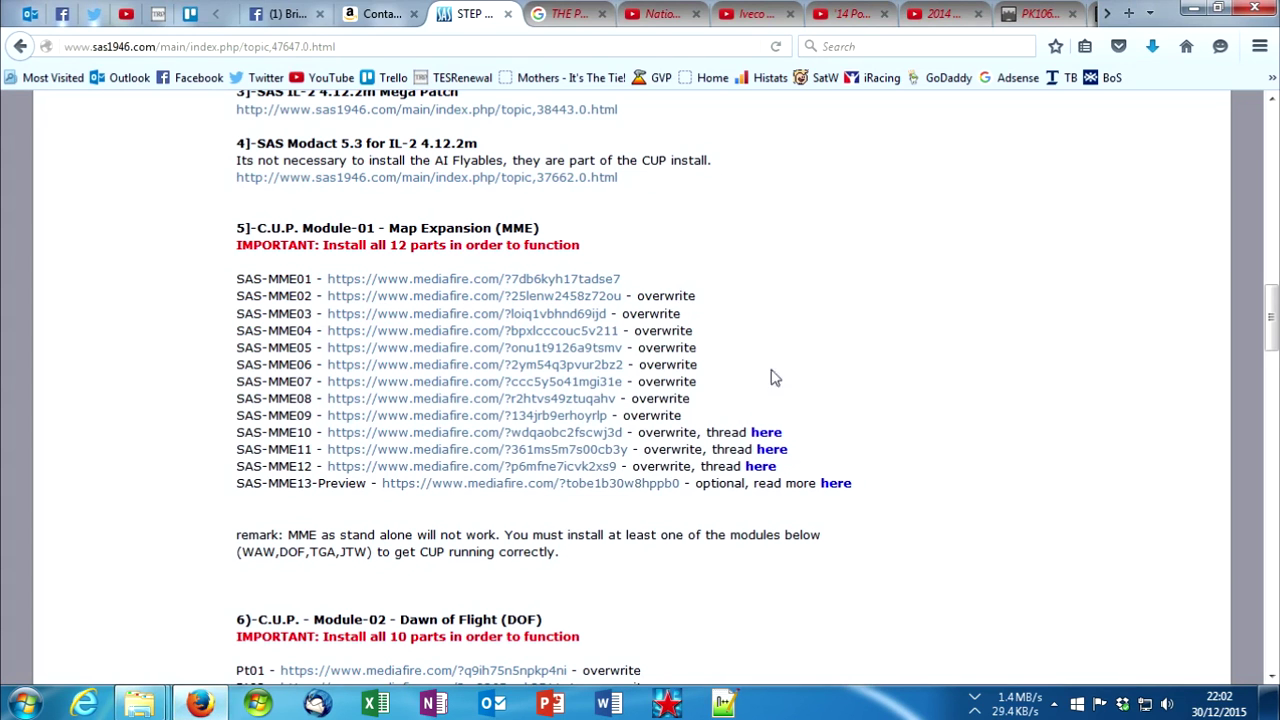
scroll(484, 240, down, 6)
scroll(483, 300, up, 3)
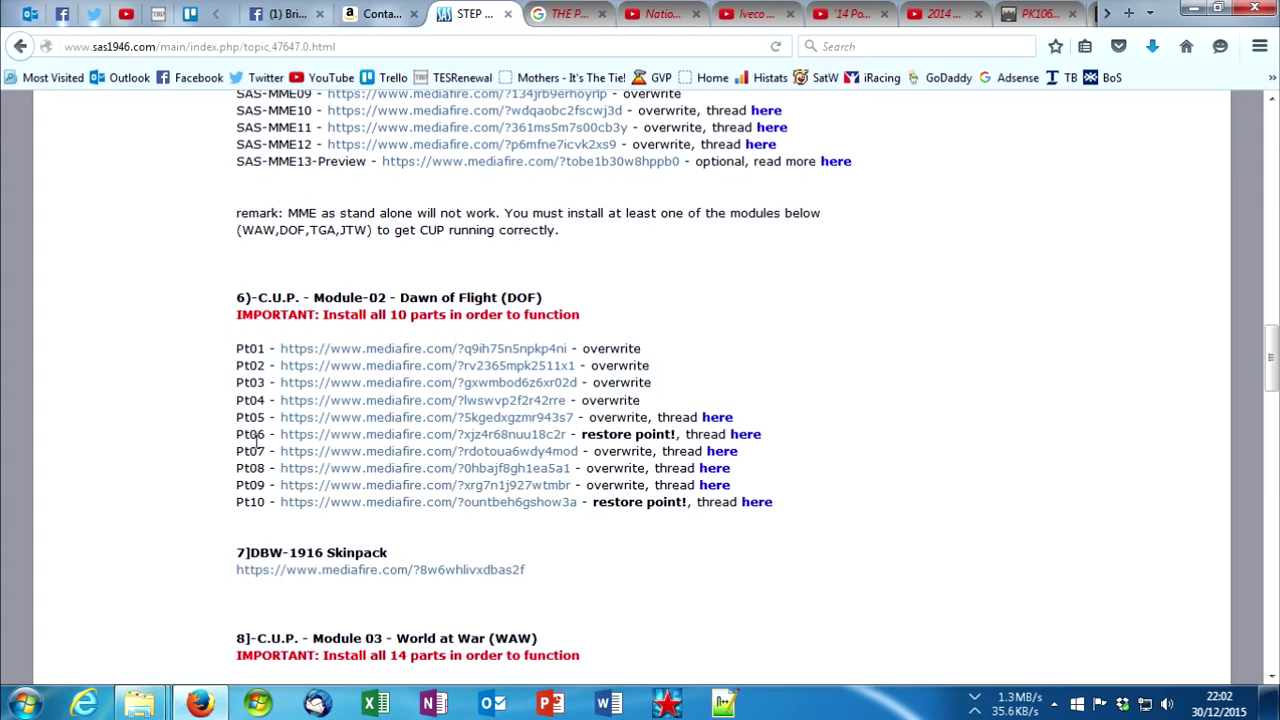
drag(274, 434, 652, 528)
click(652, 528)
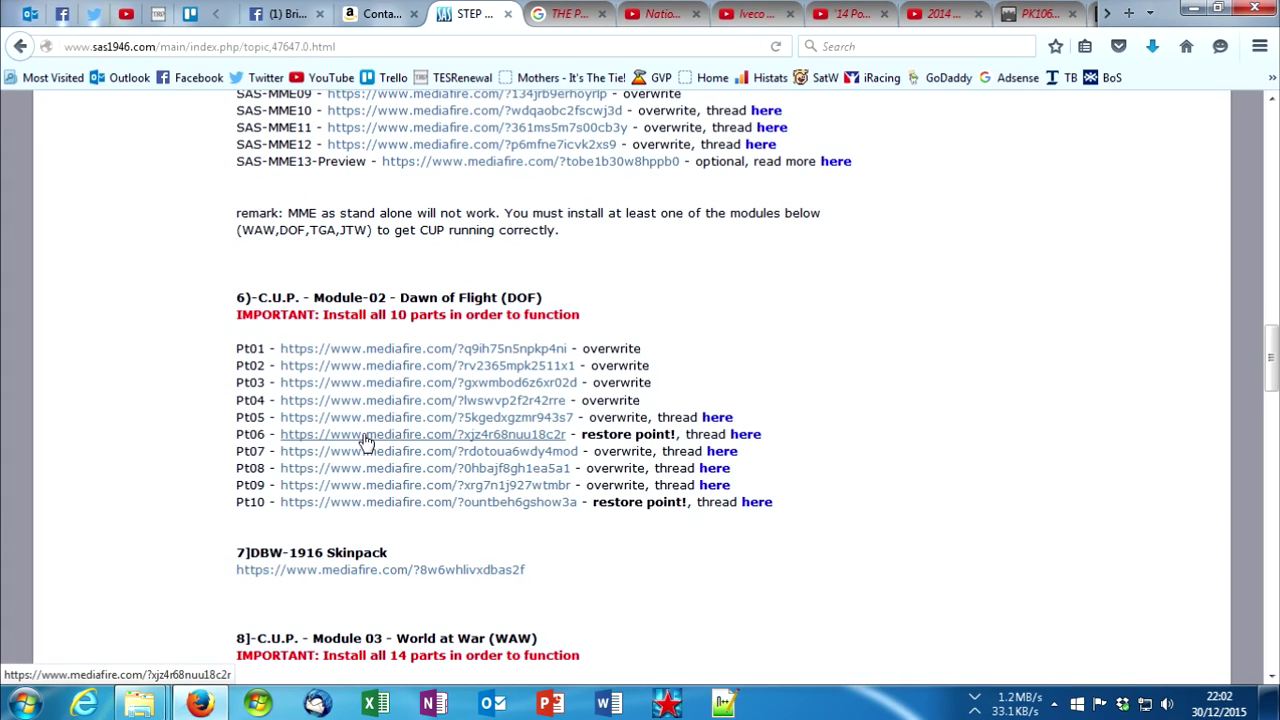
Step: Open the restore point threads for Dawn of Flight Pt06 and Pt10 in new browser tabs
right_click(745, 444)
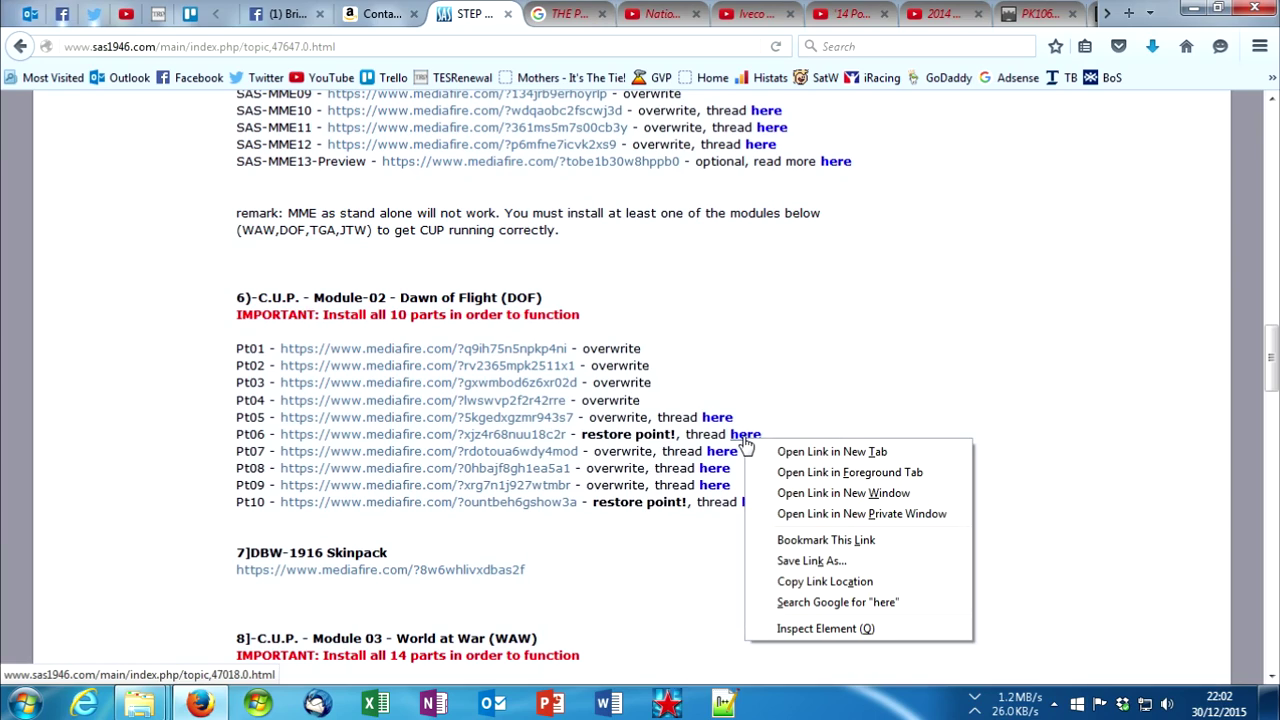
key(t)
middle_click(765, 512)
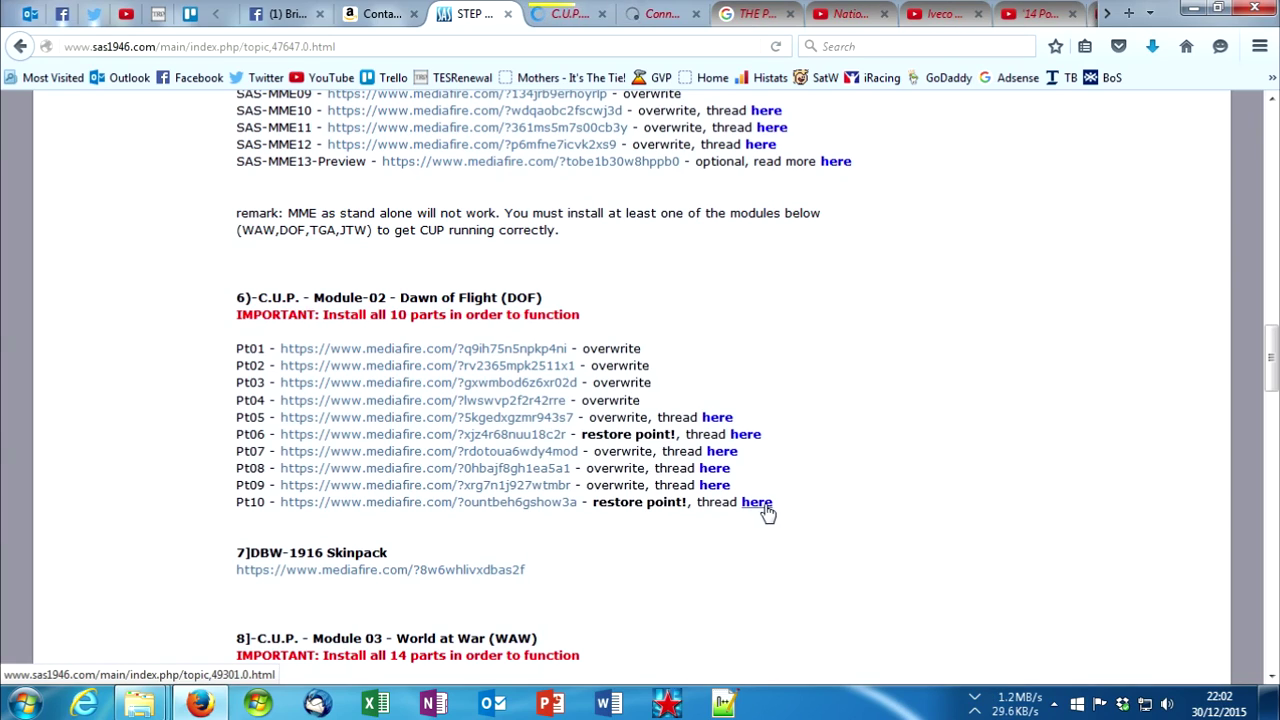
Step: Switch back to the file windows and move SFS_DOF and DOF-Dawn of Flight.txt from Dawn Of Flight Pt01 into the IL 2 Sturmovik 1946 folder
mouse_move(140, 703)
click(300, 625)
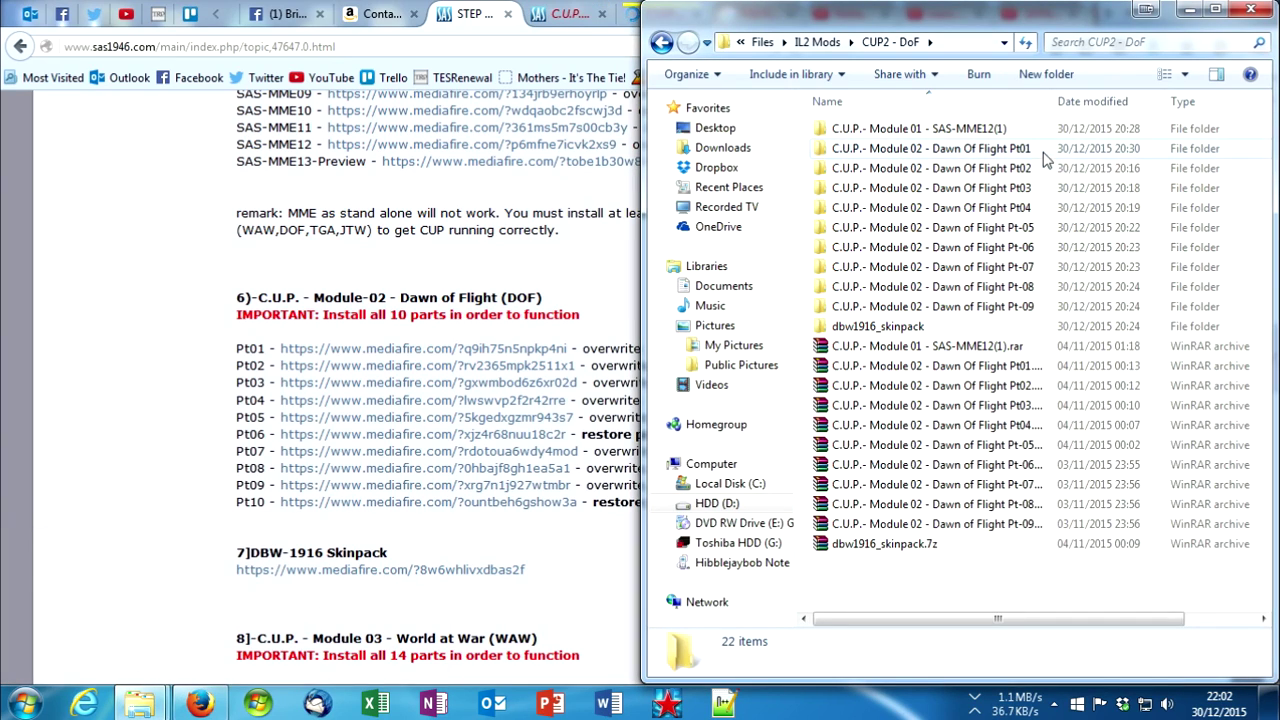
click(1036, 252)
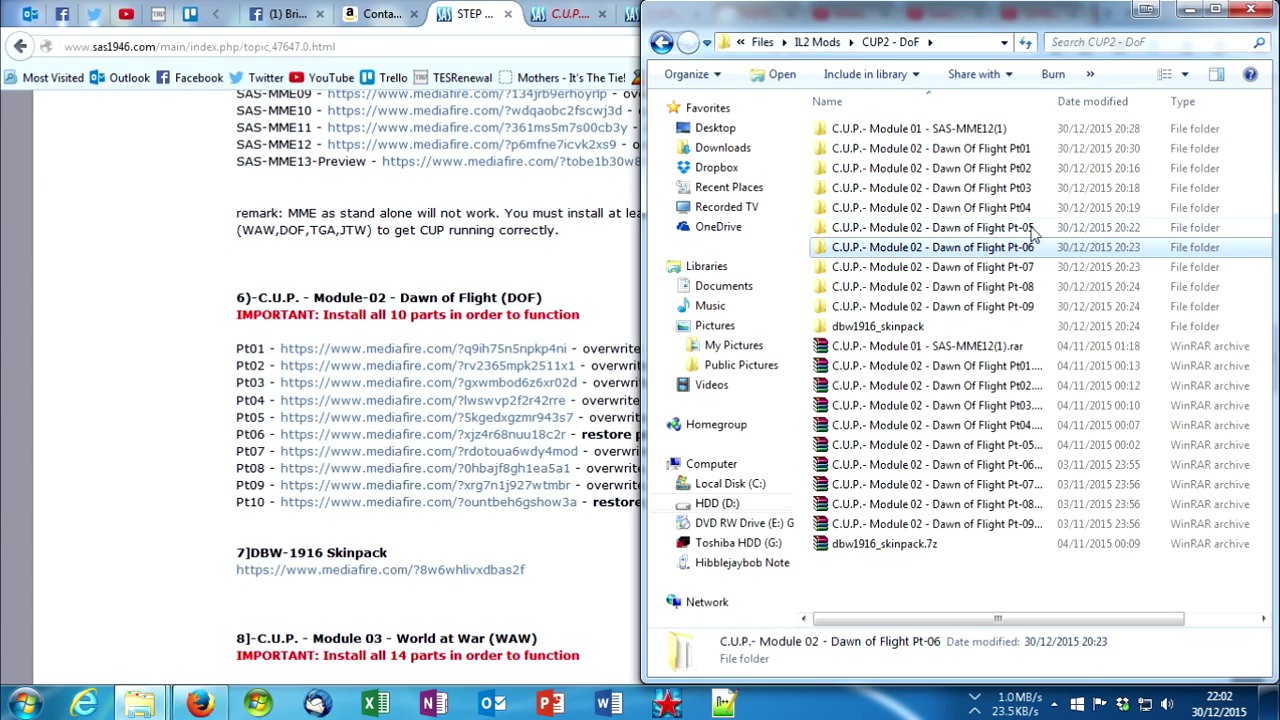
double_click(1022, 150)
drag(1006, 230, 900, 118)
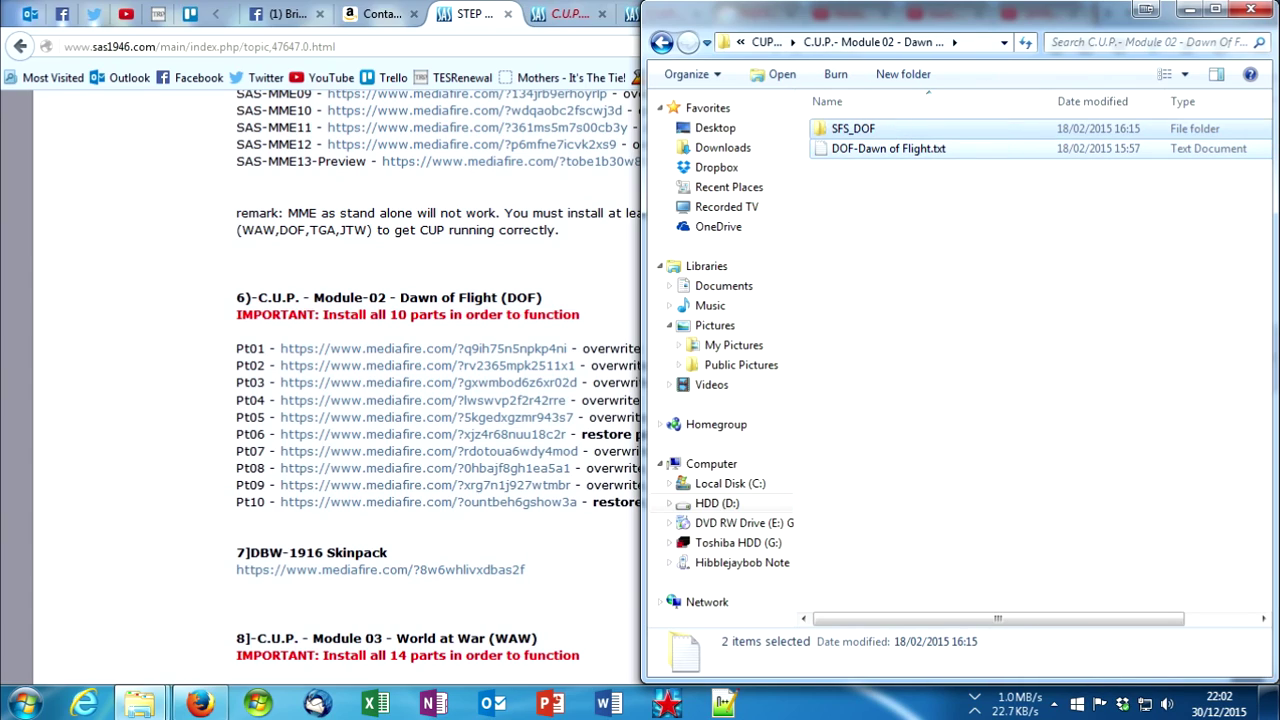
mouse_move(140, 712)
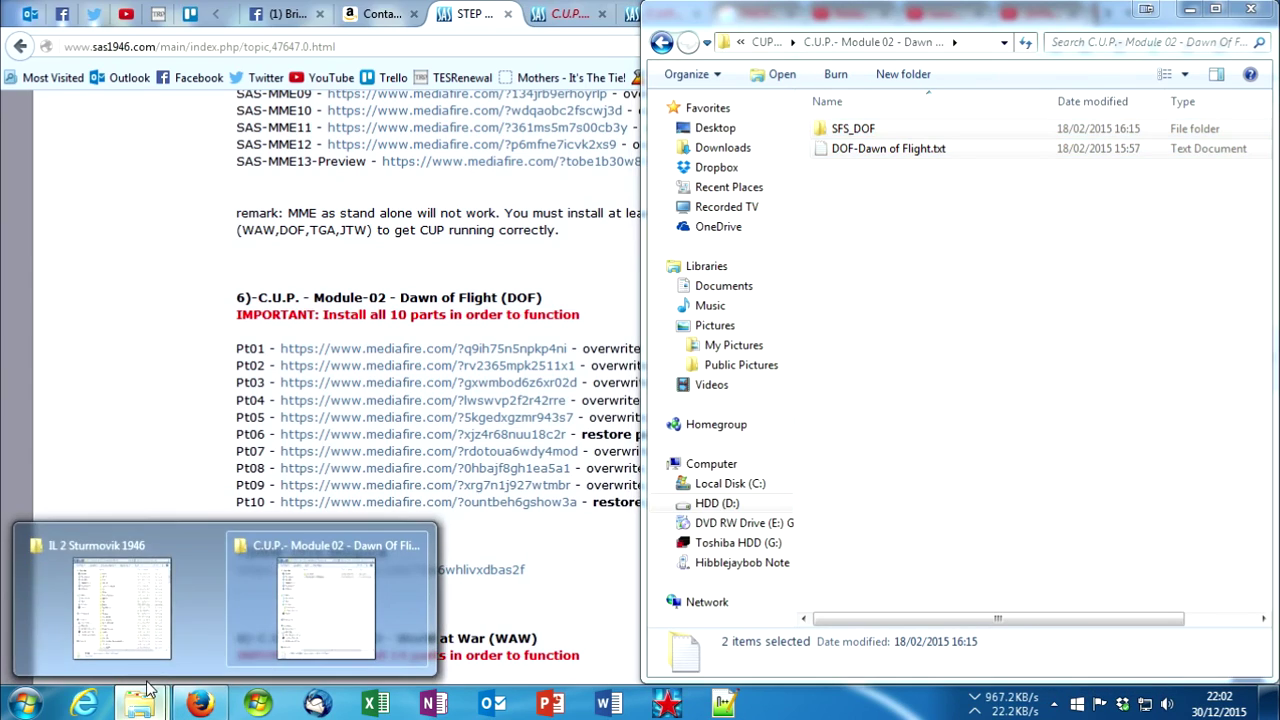
click(152, 632)
drag(628, 195, 612, 410)
drag(850, 150, 405, 485)
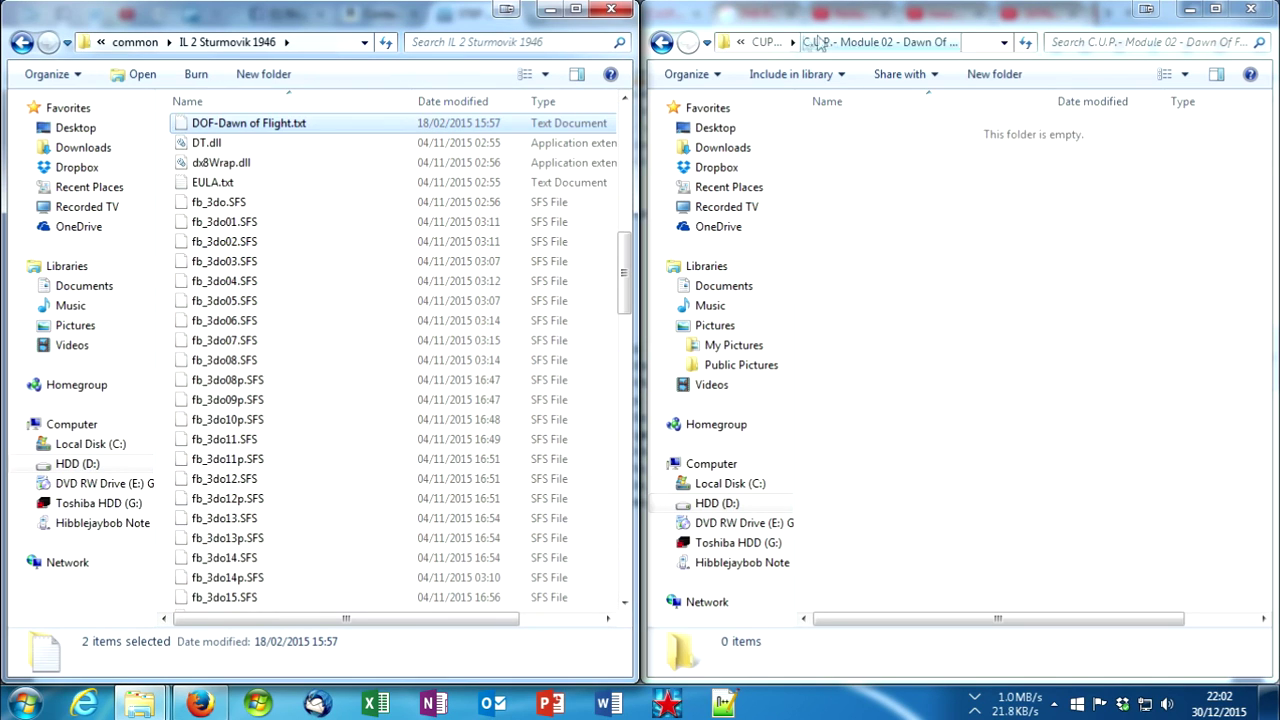
Step: Move the Dawn Of Flight Pt02 and Pt03 contents into the IL 2 Sturmovik 1946 folder, merging folders and replacing conflicting files
click(591, 523)
click(622, 289)
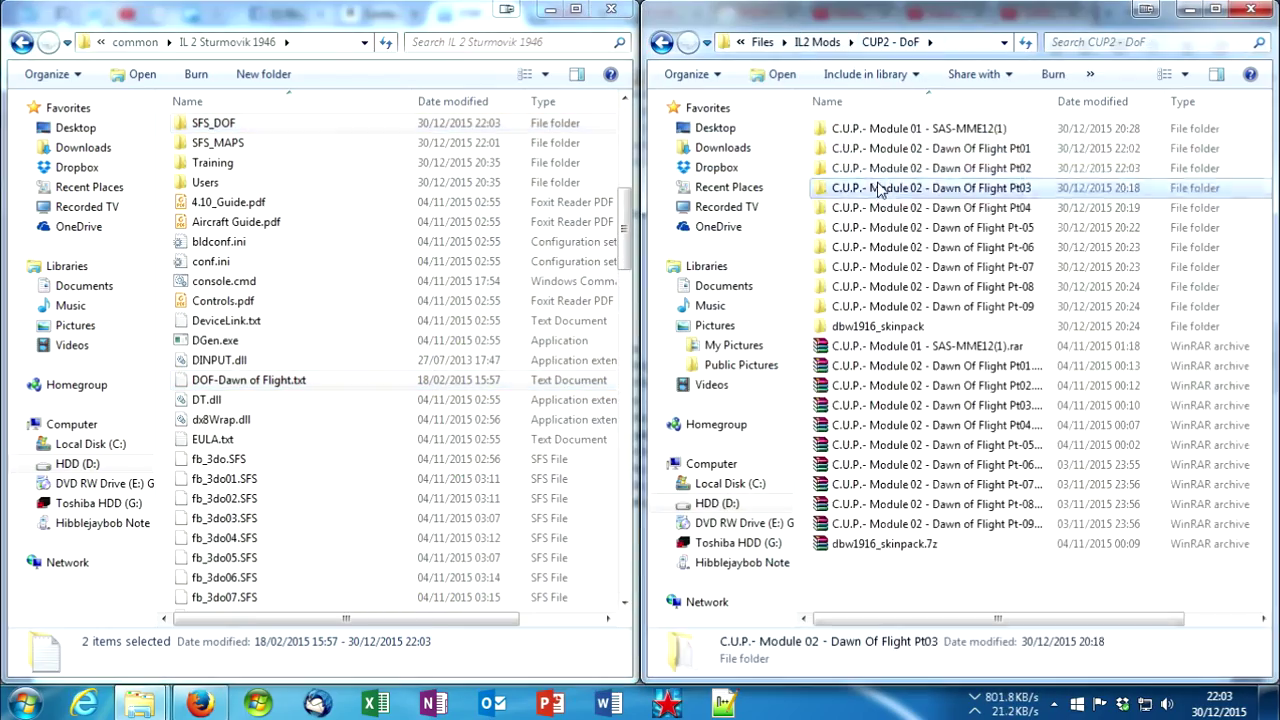
click(450, 551)
click(600, 262)
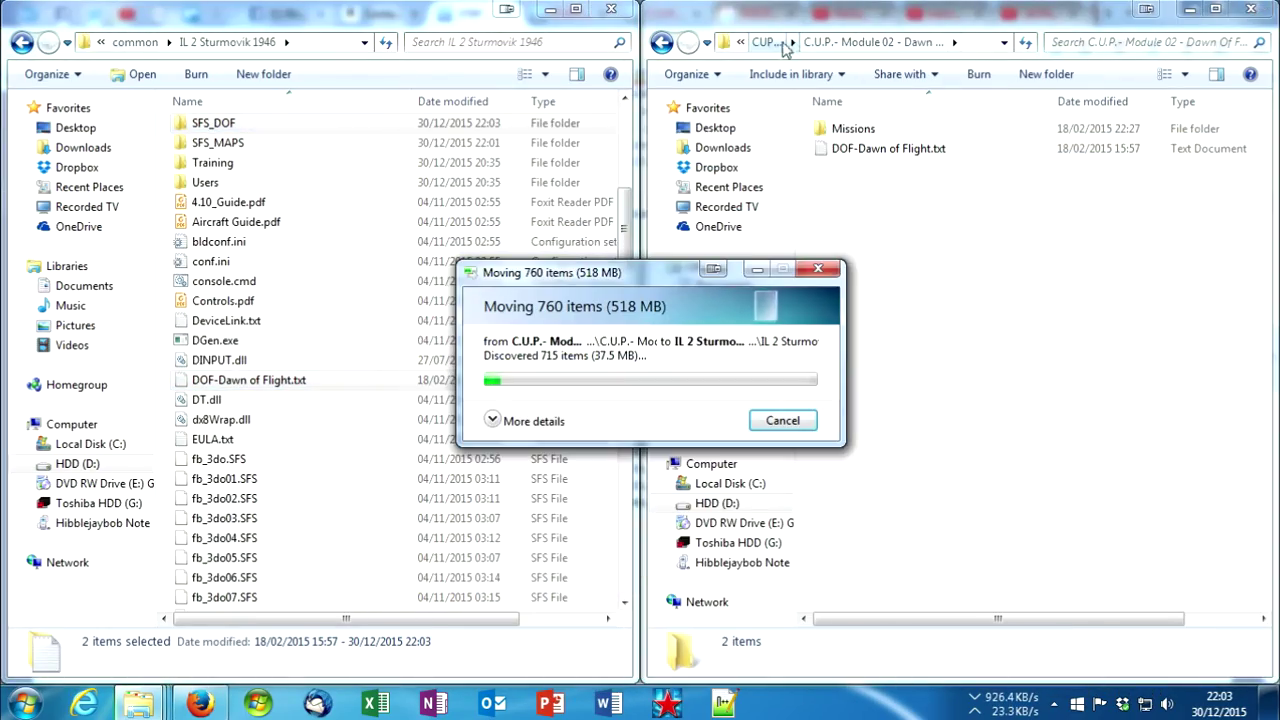
Step: Move the Dawn Of Flight Pt04 contents into the IL 2 Sturmovik 1946 folder, merging folders and replacing all conflicting files
click(768, 42)
double_click(895, 209)
drag(988, 446, 416, 538)
click(566, 560)
click(614, 523)
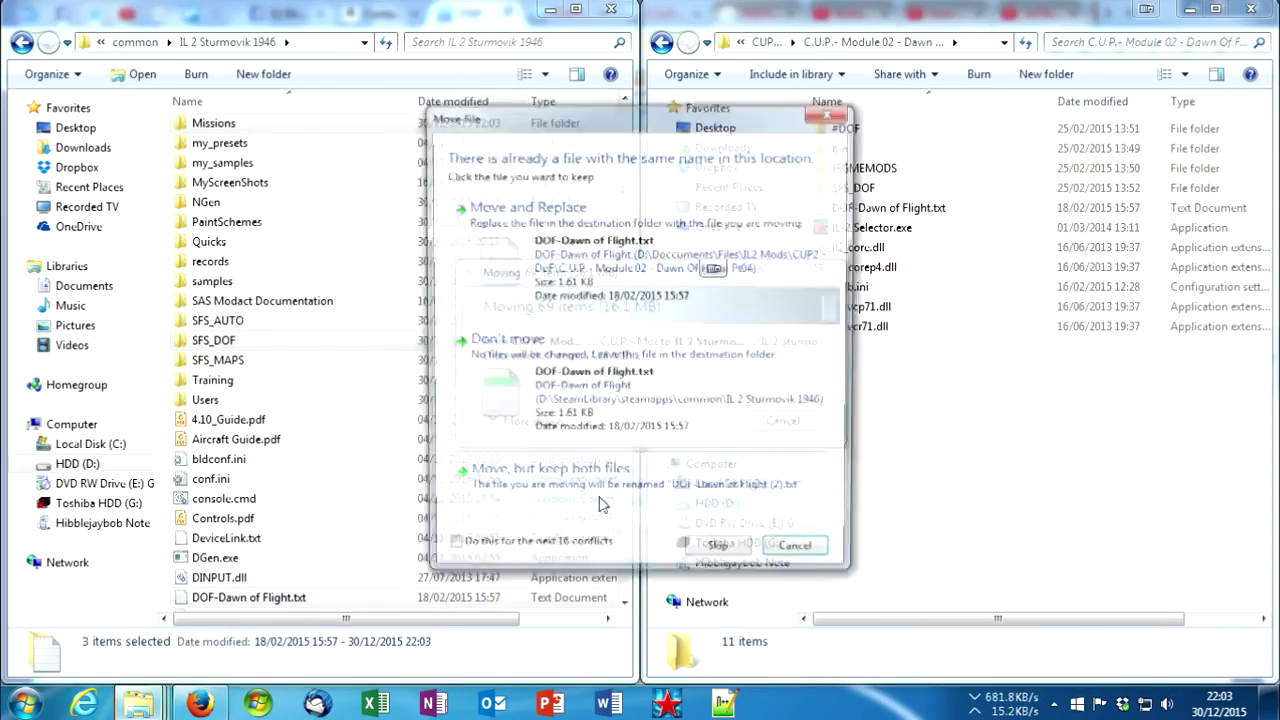
click(450, 551)
click(608, 268)
Step: Move the Dawn of Flight Pt-05 contents into the IL 2 Sturmovik 1946 folder, merging folders and replacing all conflicting files
click(768, 42)
double_click(899, 227)
drag(950, 251, 862, 130)
drag(852, 148, 420, 530)
click(616, 523)
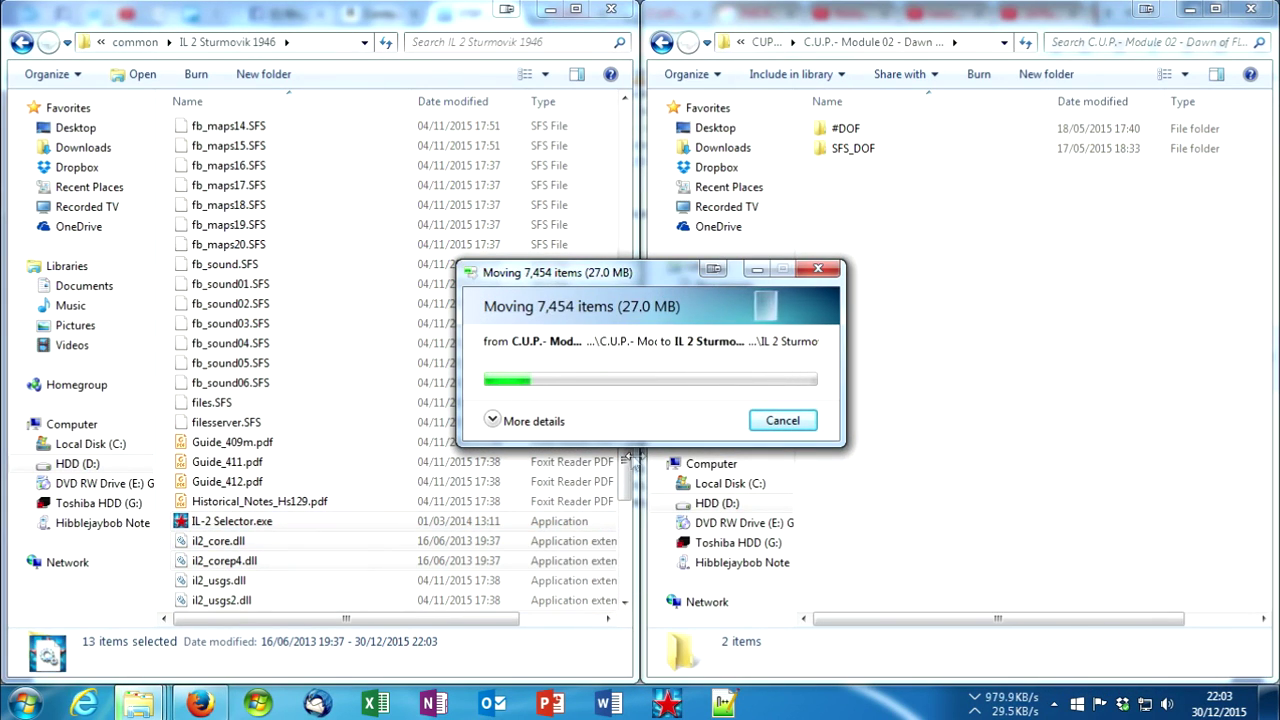
click(494, 420)
click(450, 566)
click(575, 276)
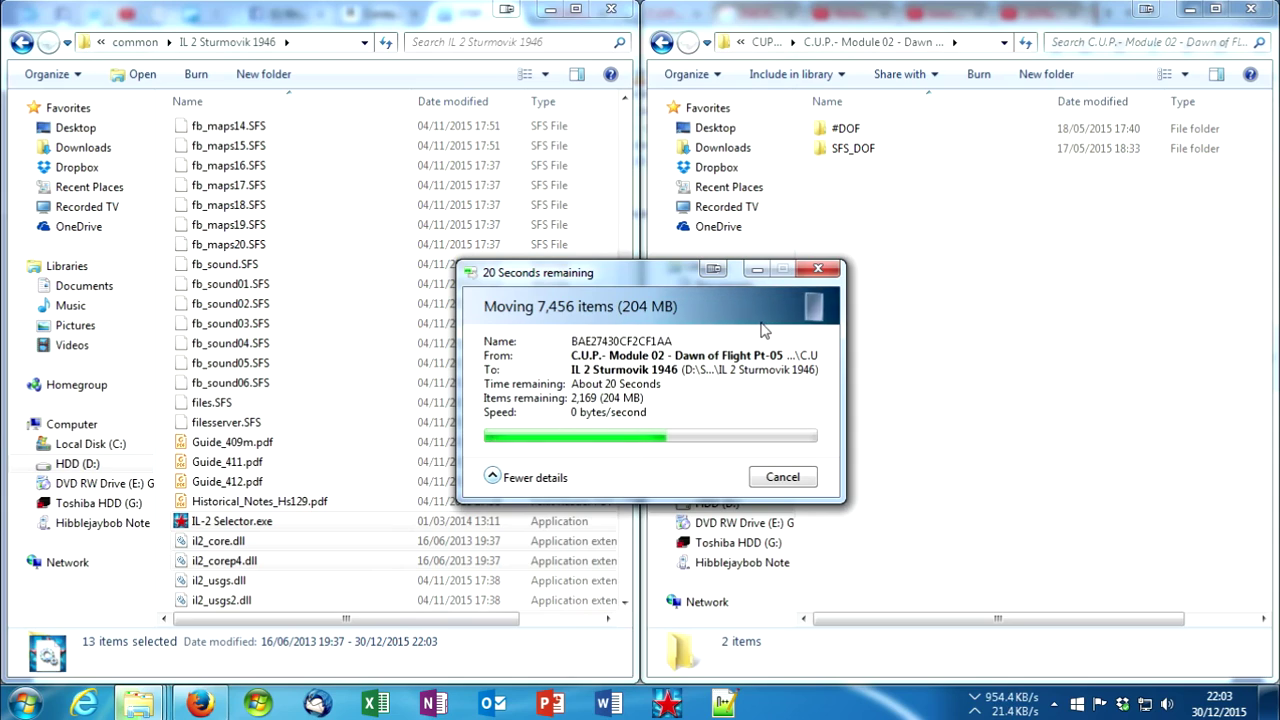
Step: Open the Dawn of Flight Pt-06 folder and bring up that part's restore point thread in the browser
click(765, 44)
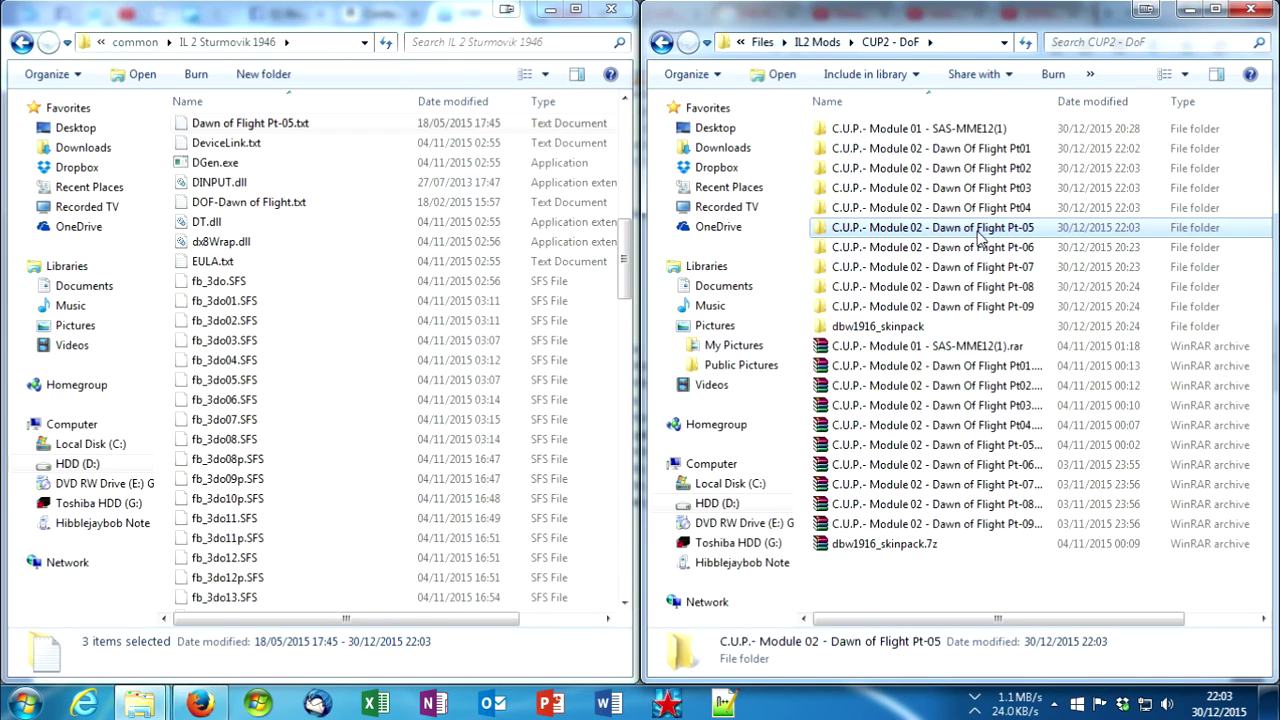
double_click(1010, 232)
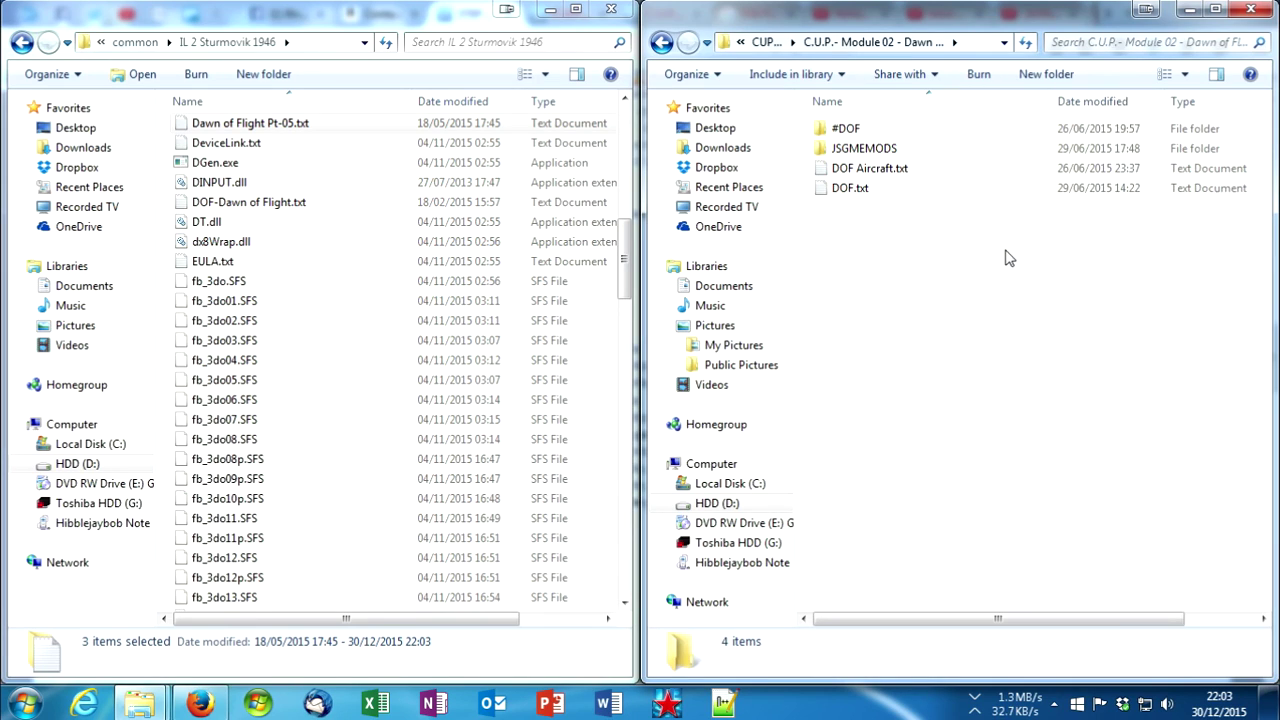
click(201, 704)
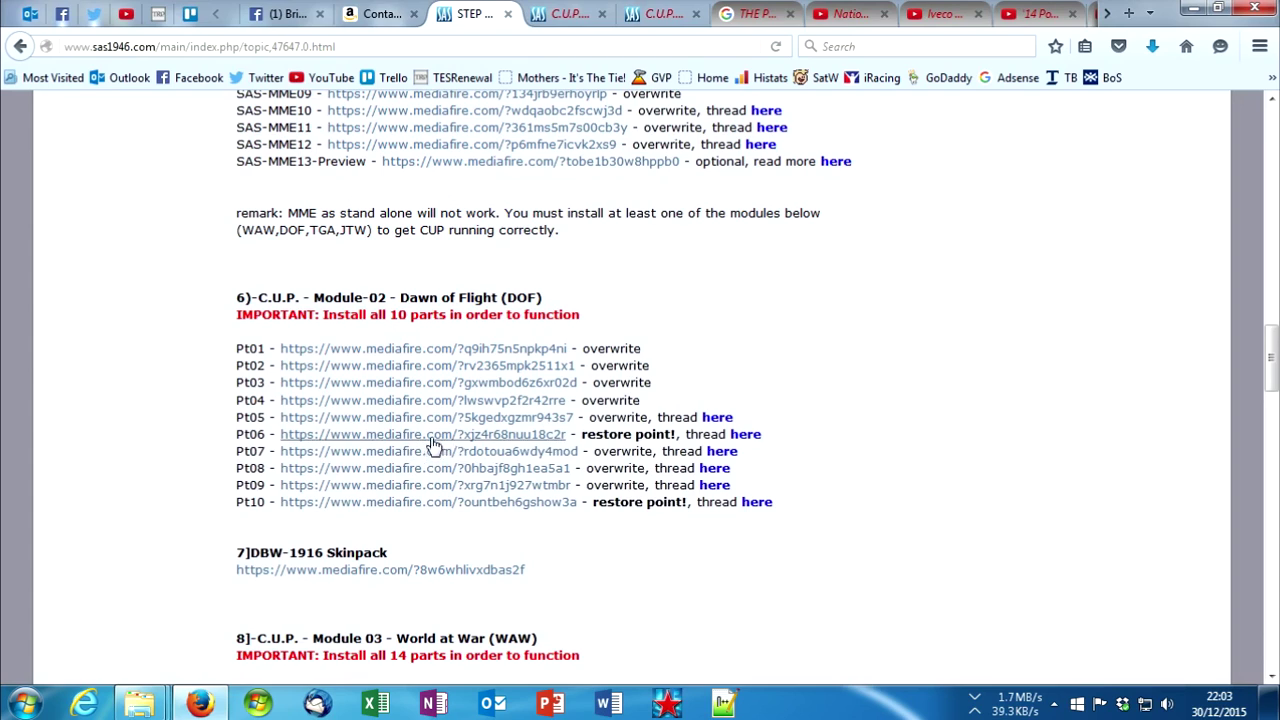
click(745, 434)
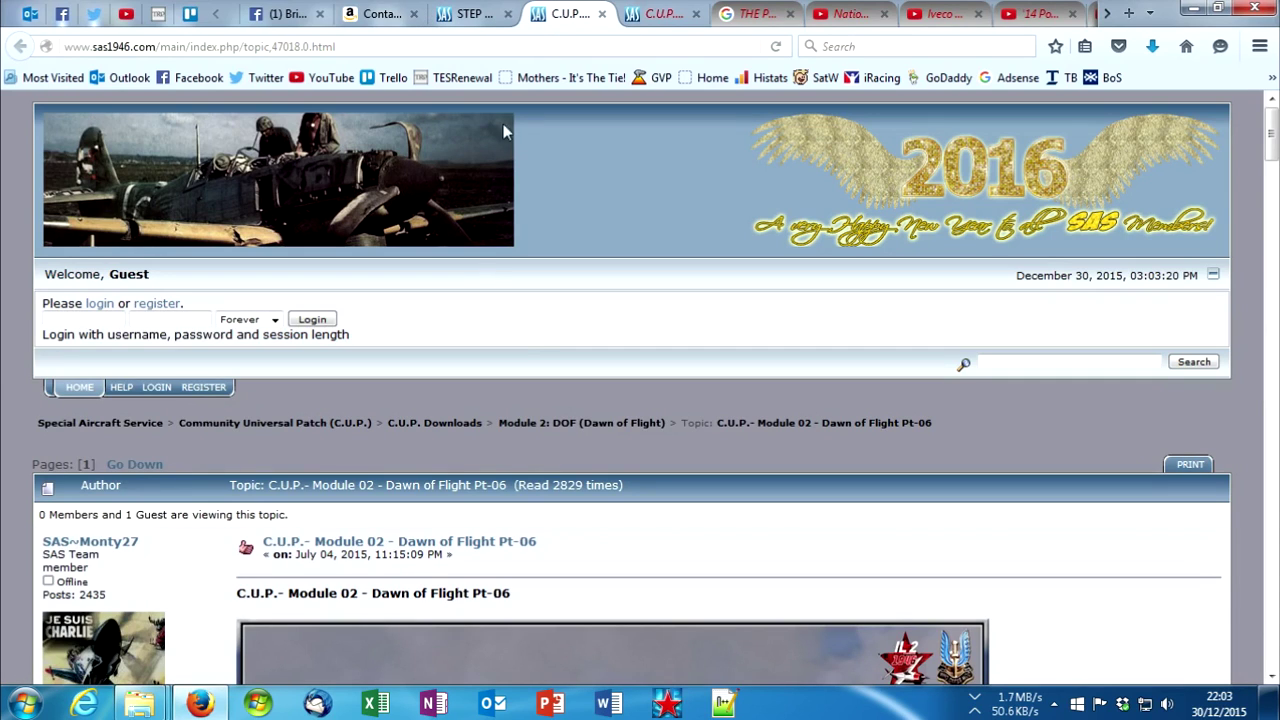
Step: Read the Restore Point install instructions in the Dawn of Flight Pt-06 thread, focusing on the JSGME disable and #DOF rename steps
scroll(538, 340, down, 5)
scroll(560, 300, down, 6)
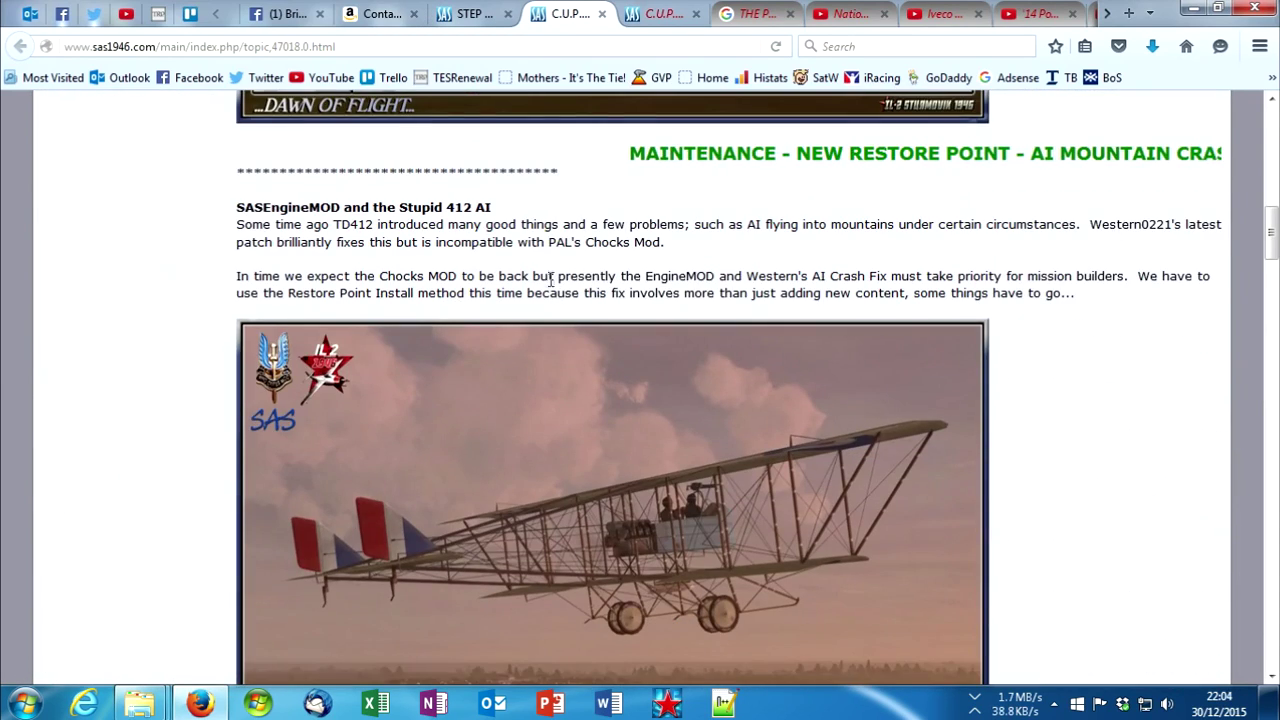
scroll(524, 202, down, 6)
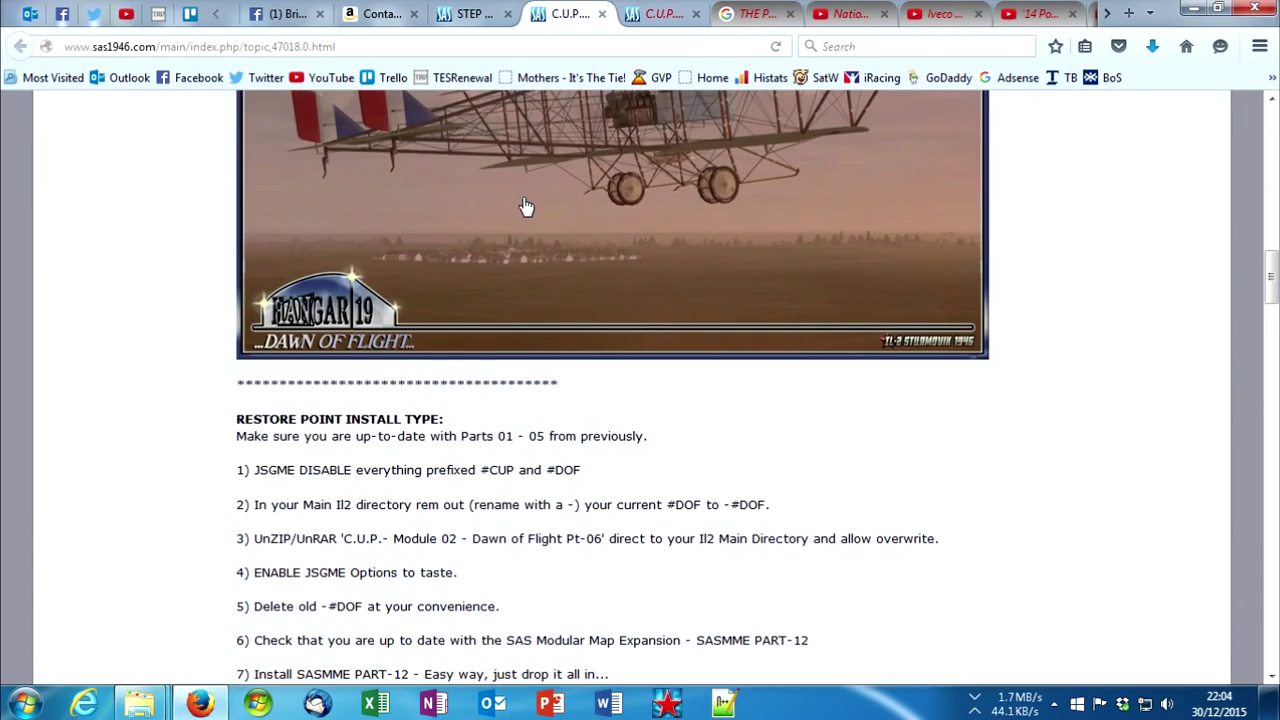
scroll(527, 206, down, 3)
drag(230, 224, 757, 490)
click(313, 193)
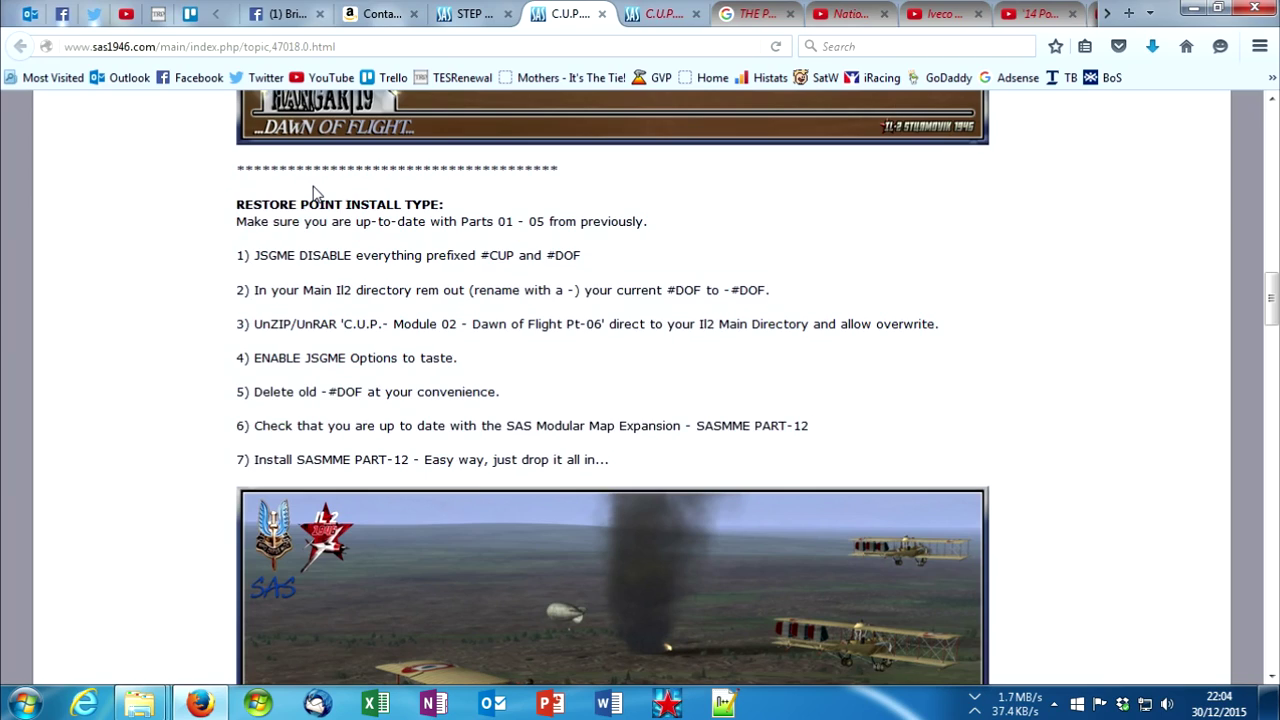
drag(450, 208, 314, 206)
click(314, 206)
drag(292, 256, 600, 266)
click(319, 265)
click(328, 248)
drag(230, 292, 767, 290)
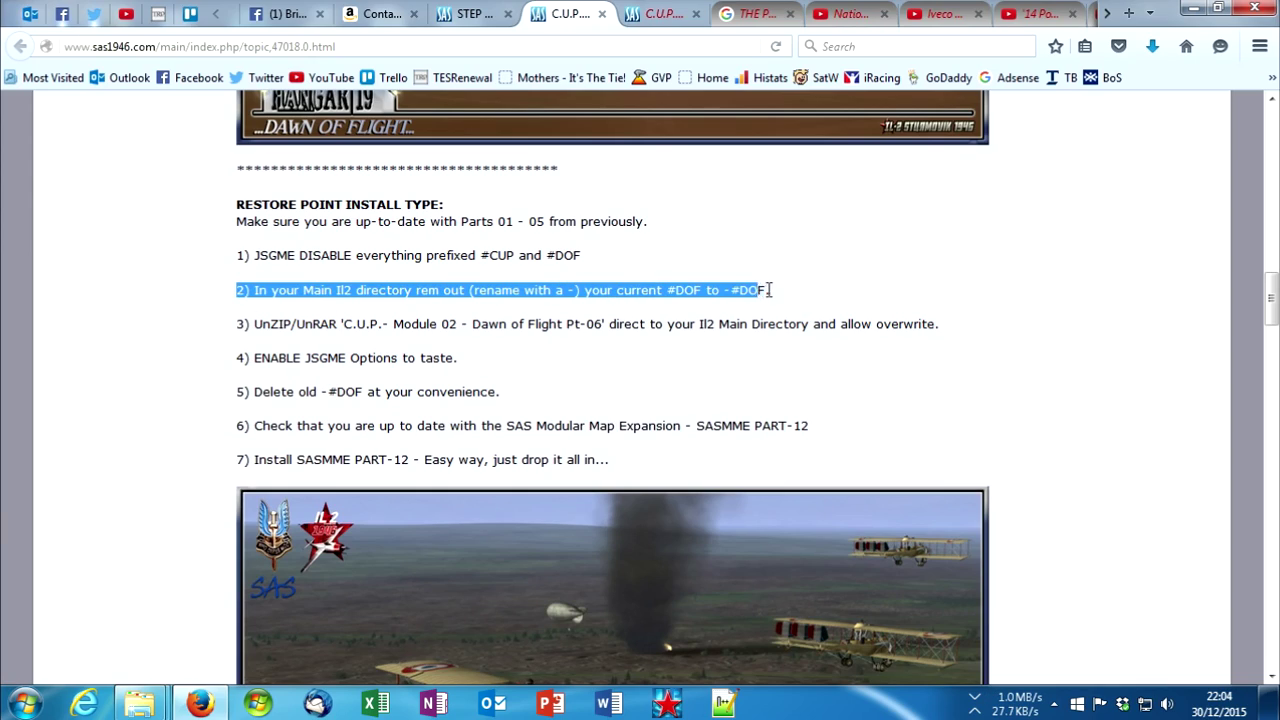
click(669, 305)
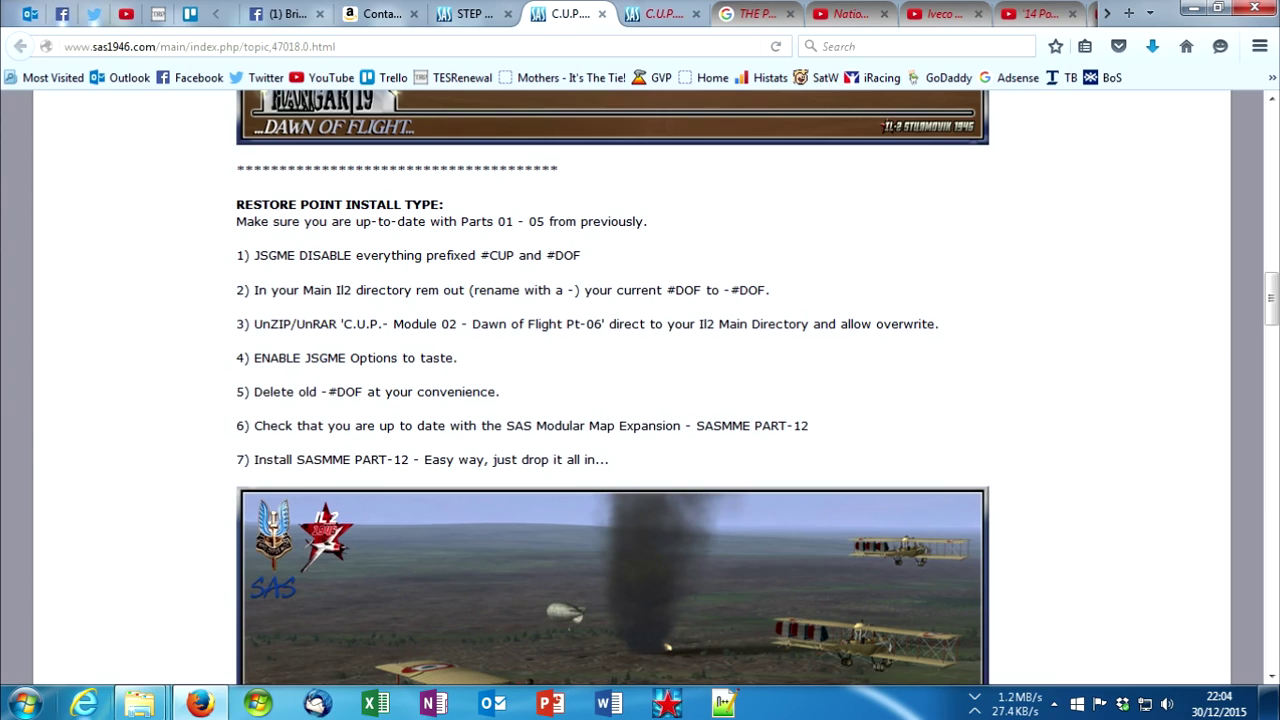
Step: Rename the #DOF folder in the IL 2 Sturmovik 1946 directory to -#DOF
click(145, 708)
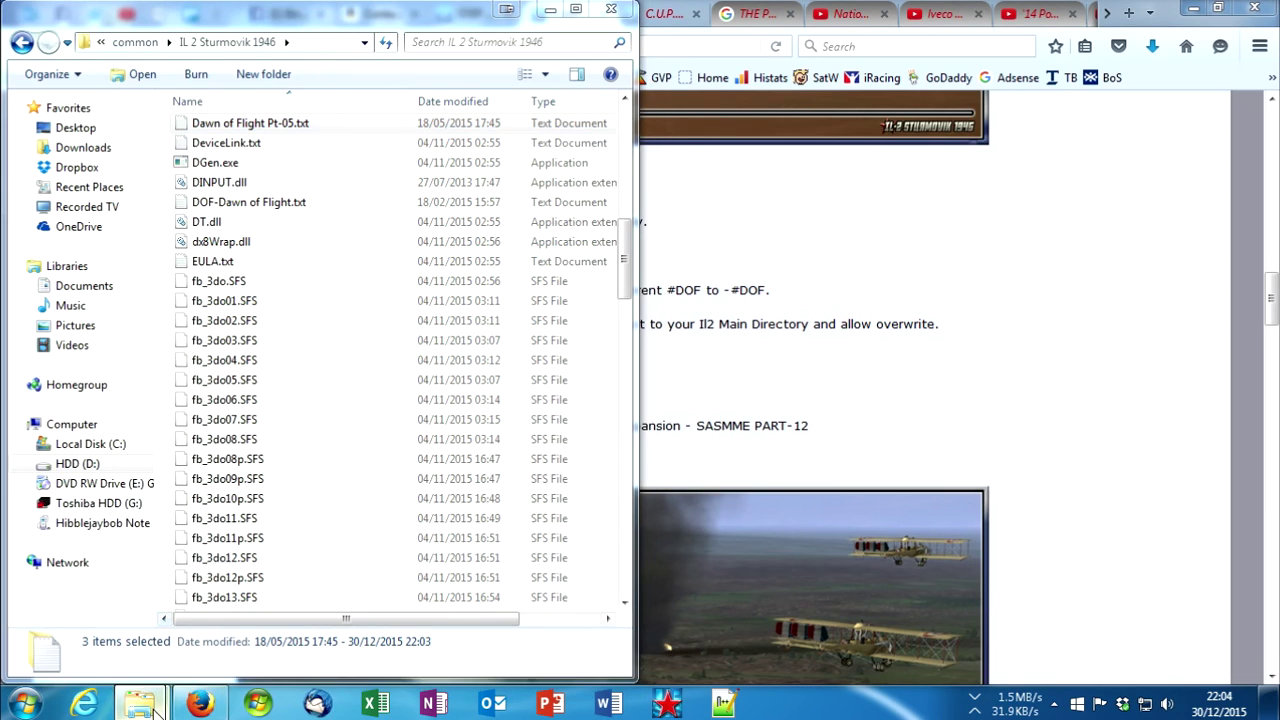
click(366, 622)
click(320, 360)
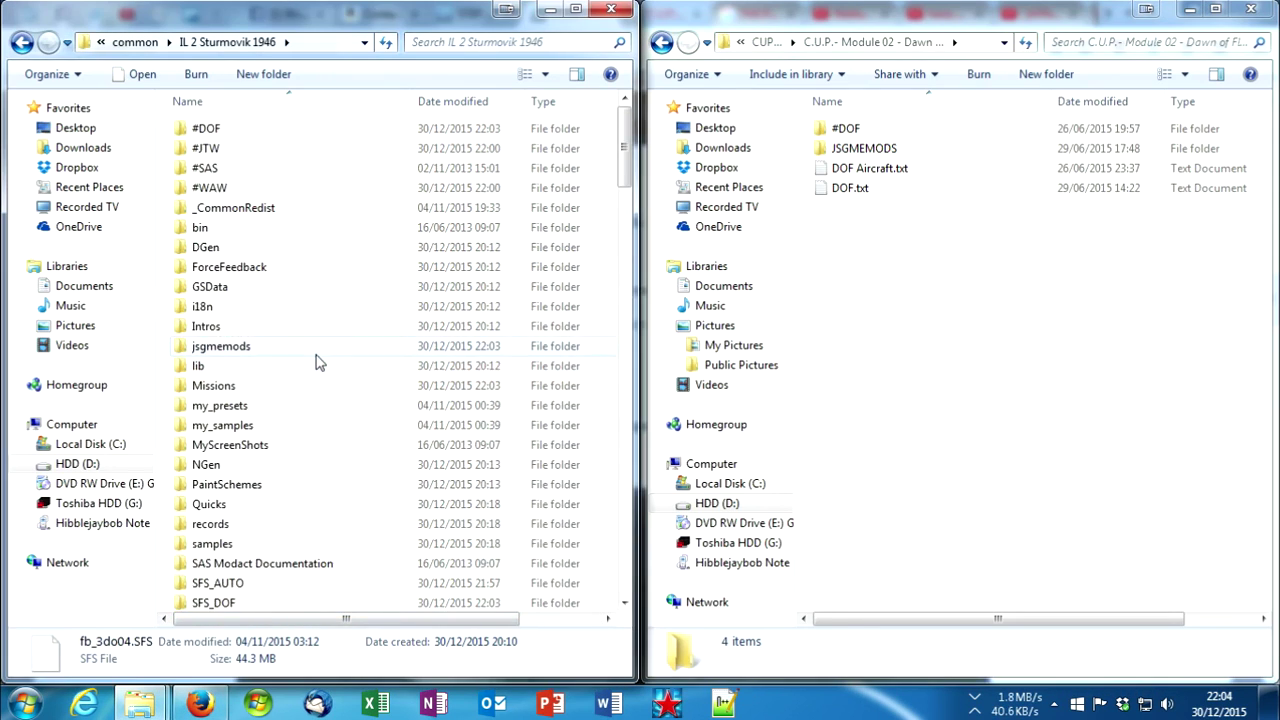
click(224, 134)
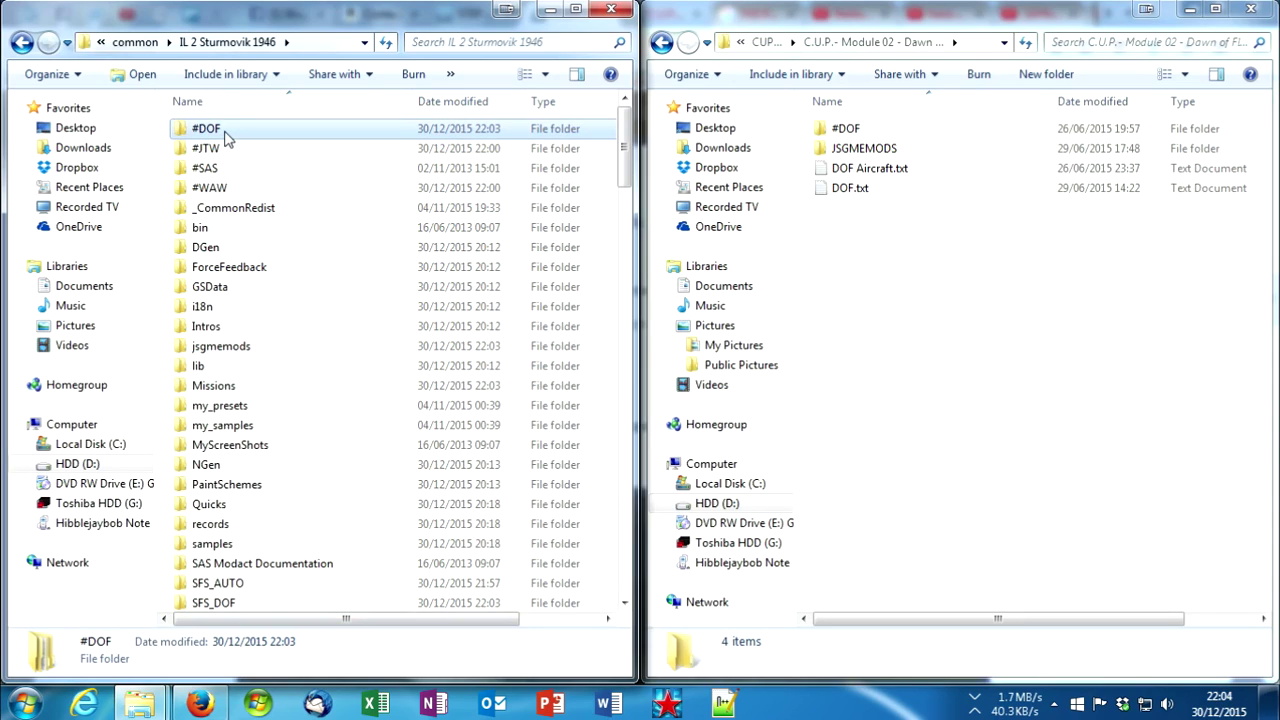
right_click(209, 135)
click(262, 580)
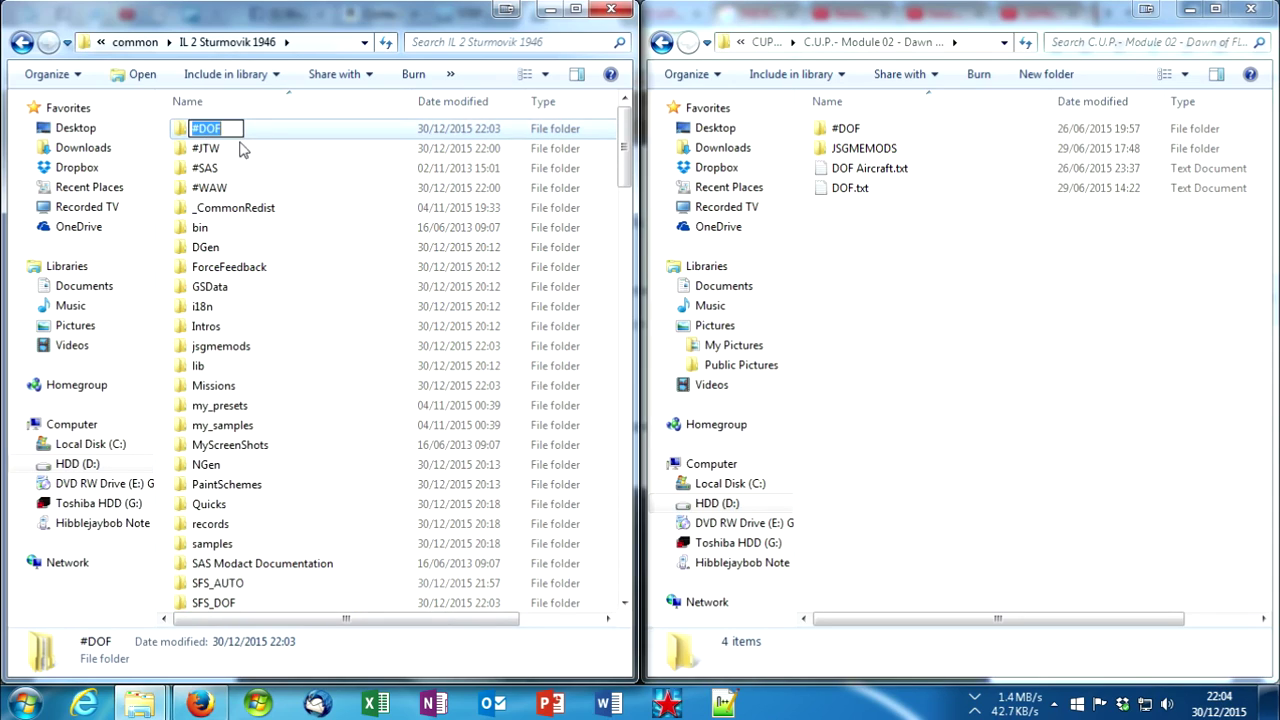
click(192, 131)
text(-)
click(275, 210)
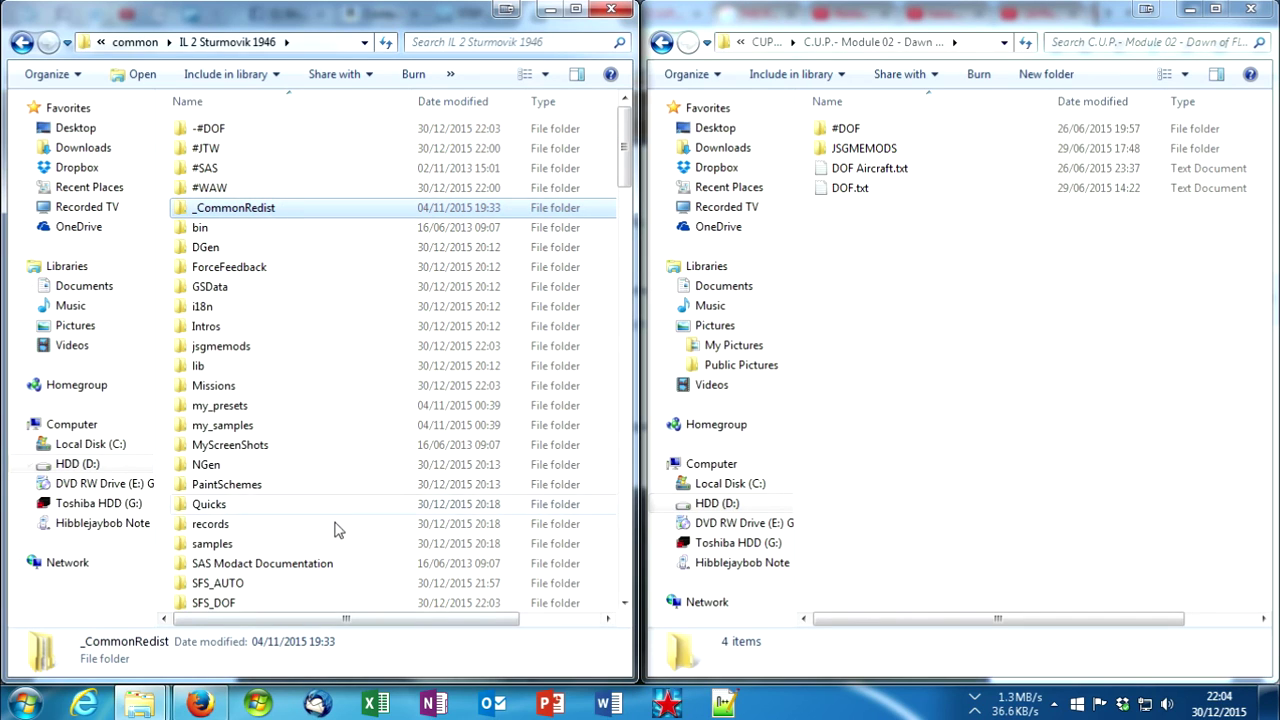
Step: Permanently delete the renamed -#DOF folder from the IL 2 Sturmovik 1946 directory
scroll(337, 537, down, 6)
scroll(309, 486, up, 2)
scroll(250, 482, down, 10)
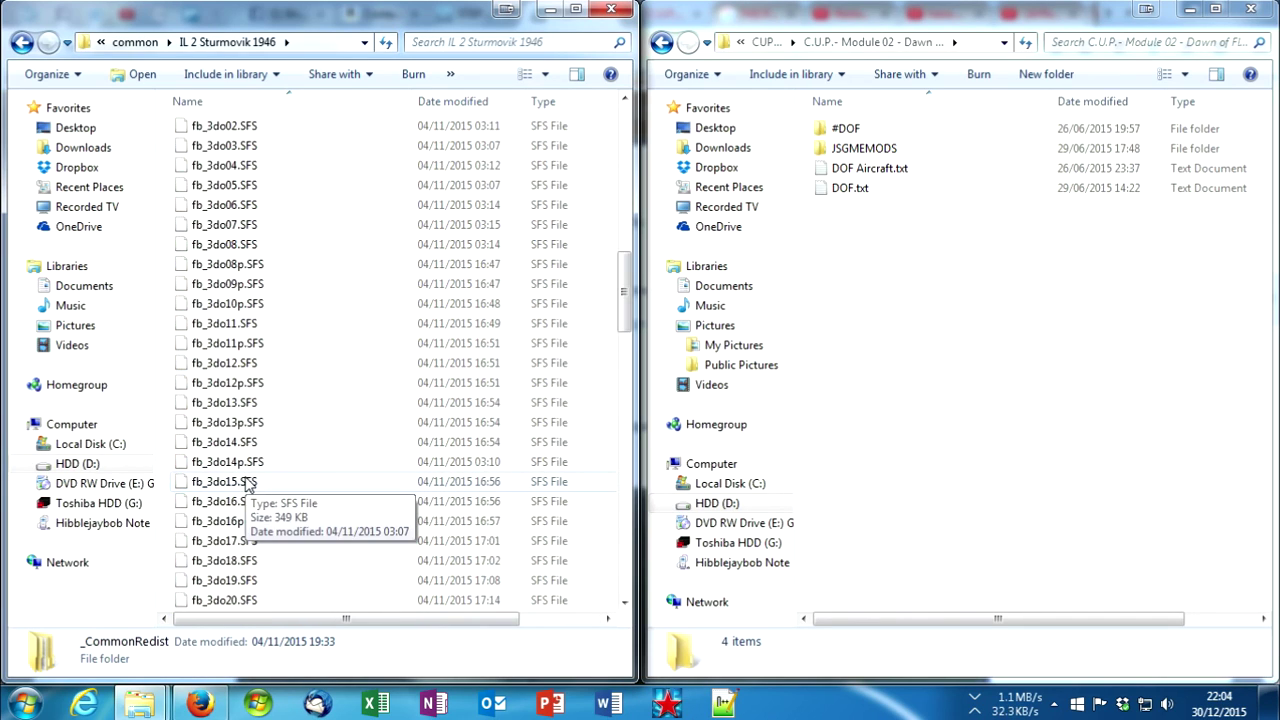
scroll(255, 450, up, 15)
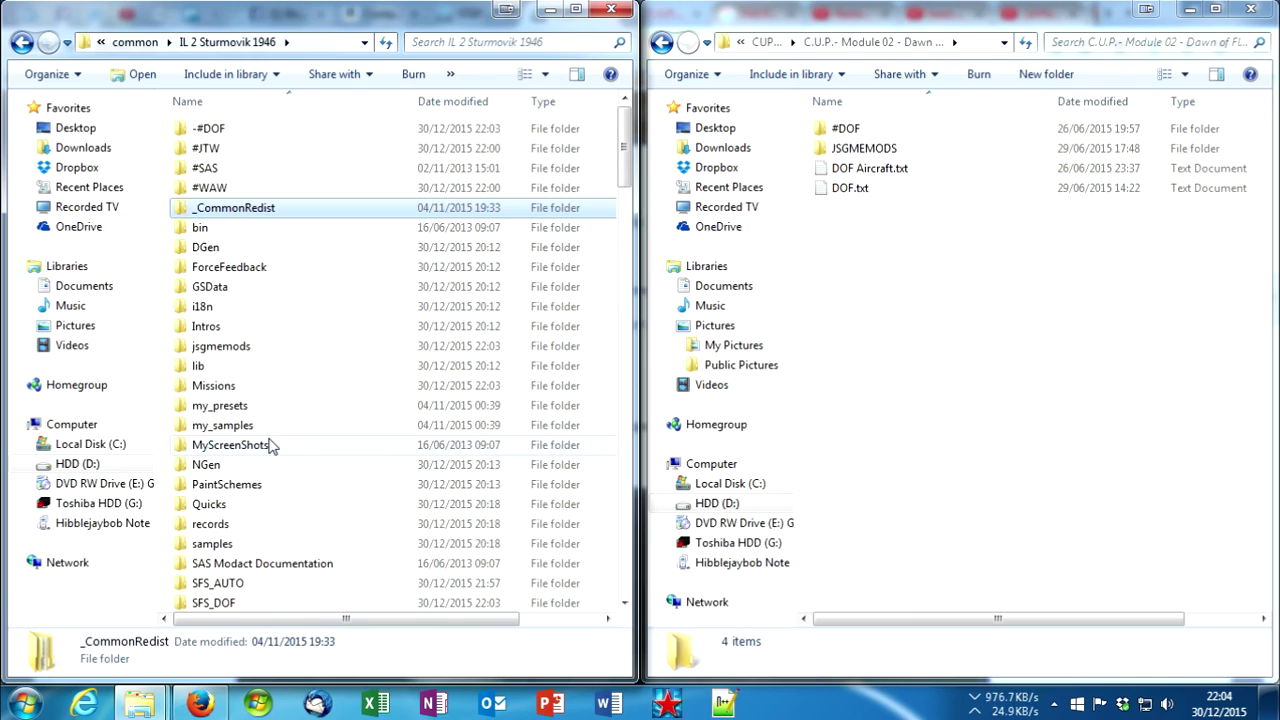
click(226, 133)
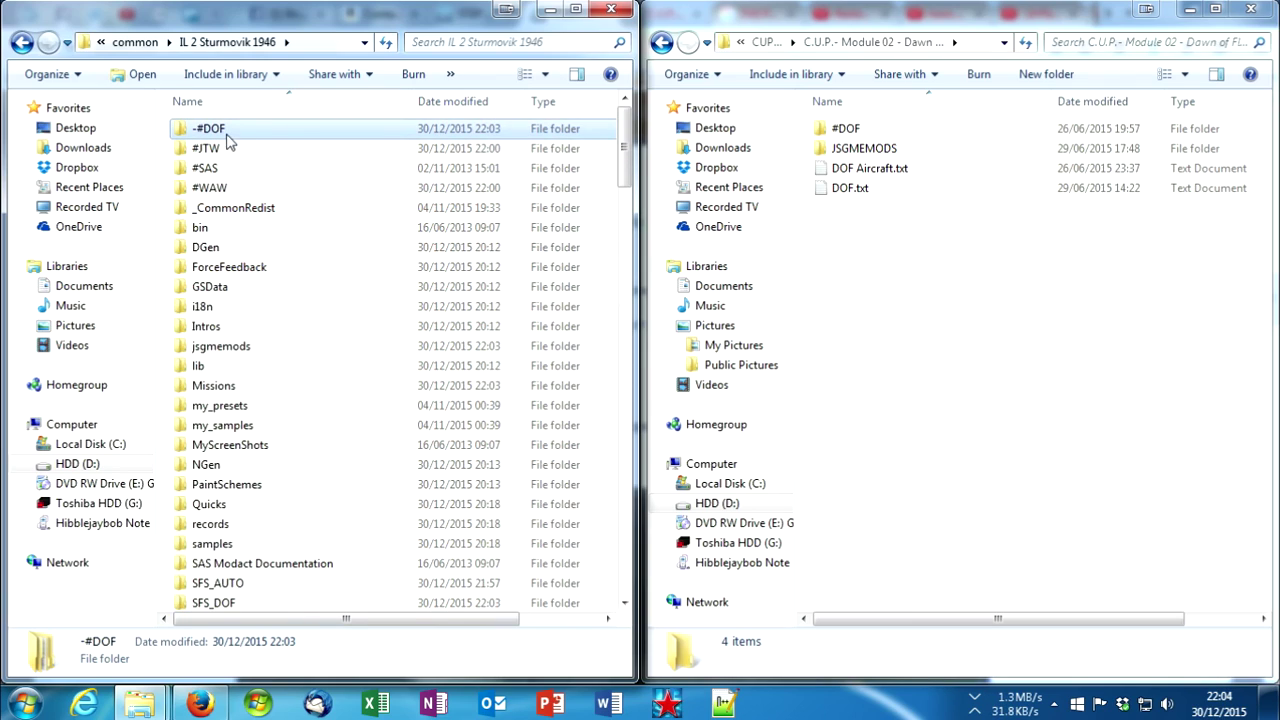
key(shift+Delete)
key(Return)
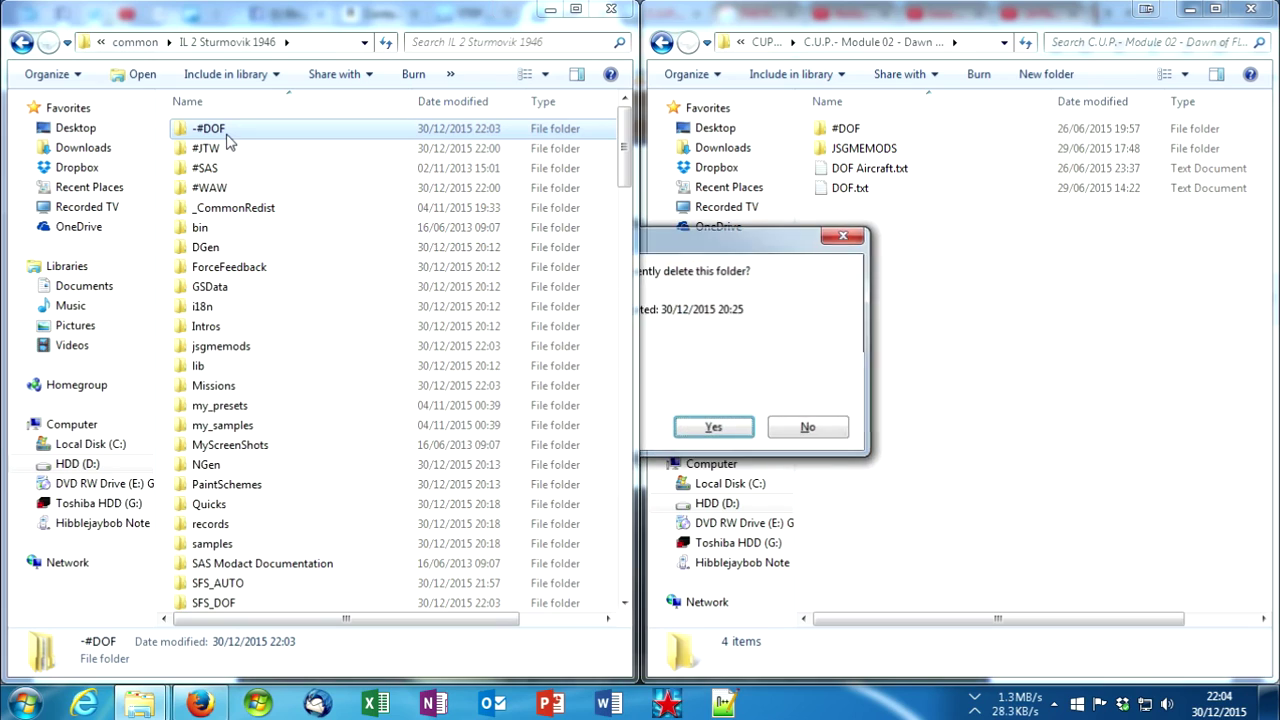
Step: Review the remaining restore point instructions and move the Dawn of Flight Pt-06 contents into the IL 2 Sturmovik 1946 folder, merging existing folders
click(200, 704)
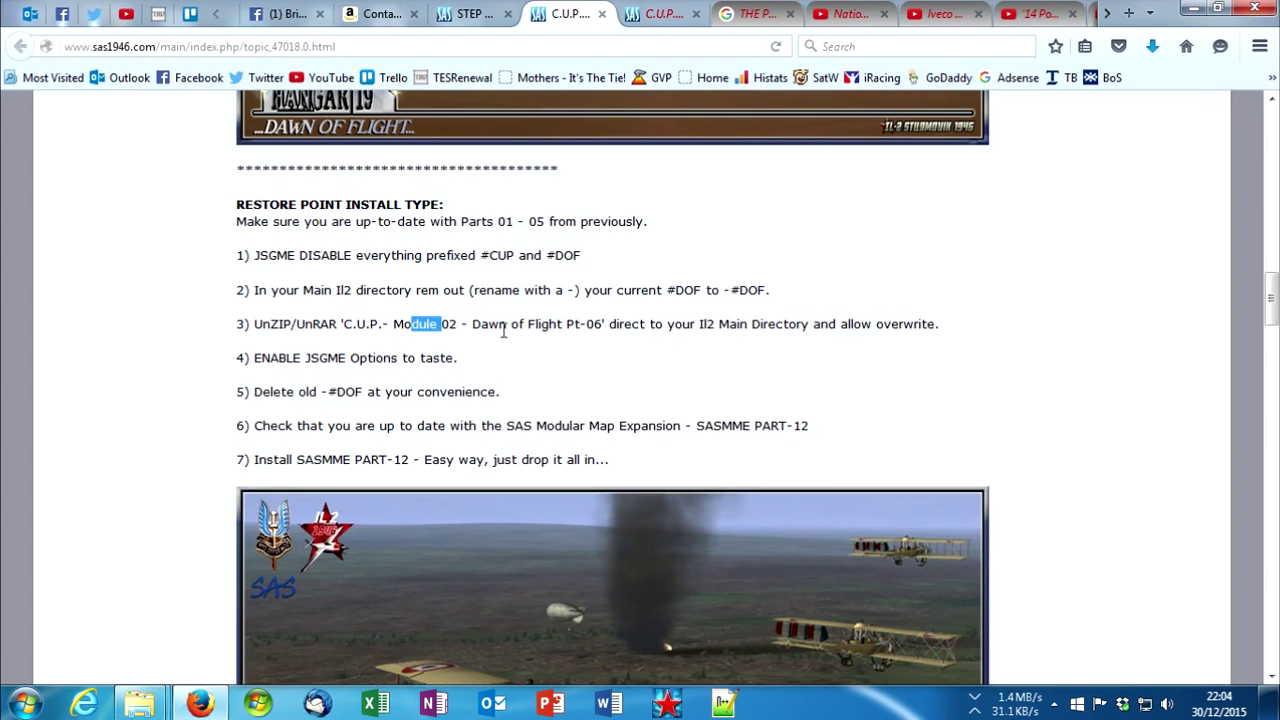
drag(504, 331, 750, 331)
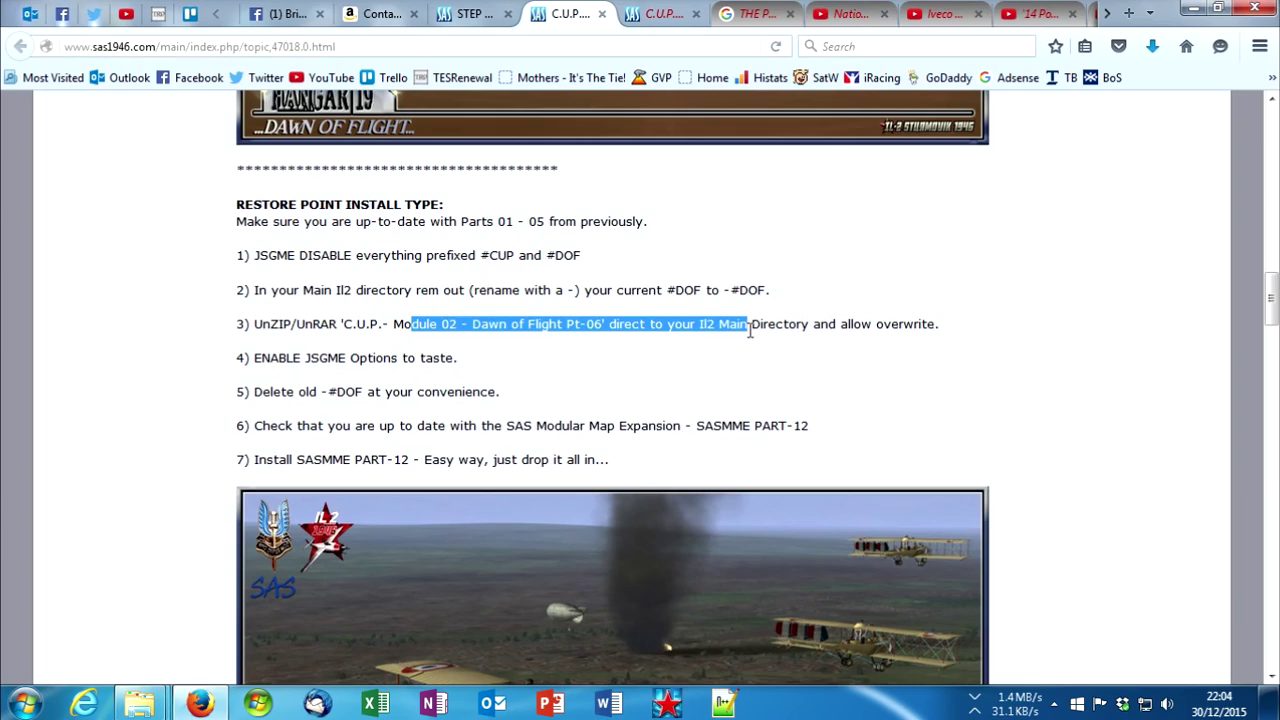
click(350, 364)
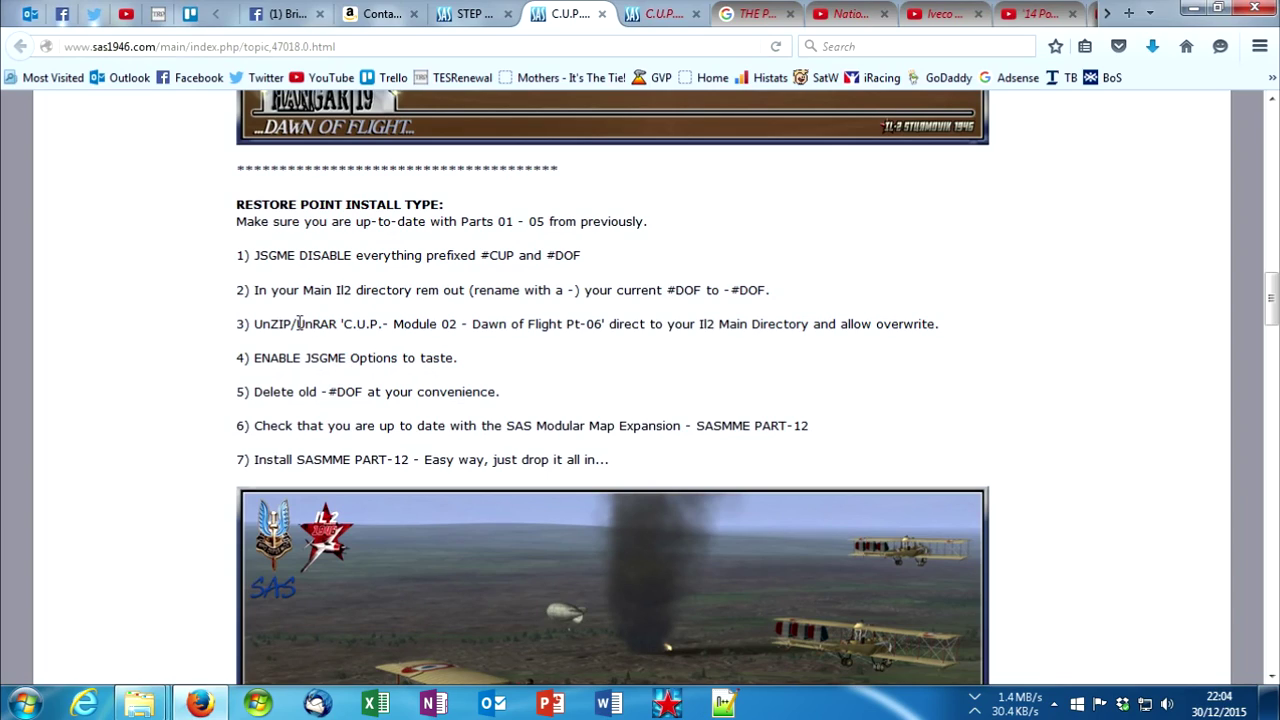
triple_click(273, 390)
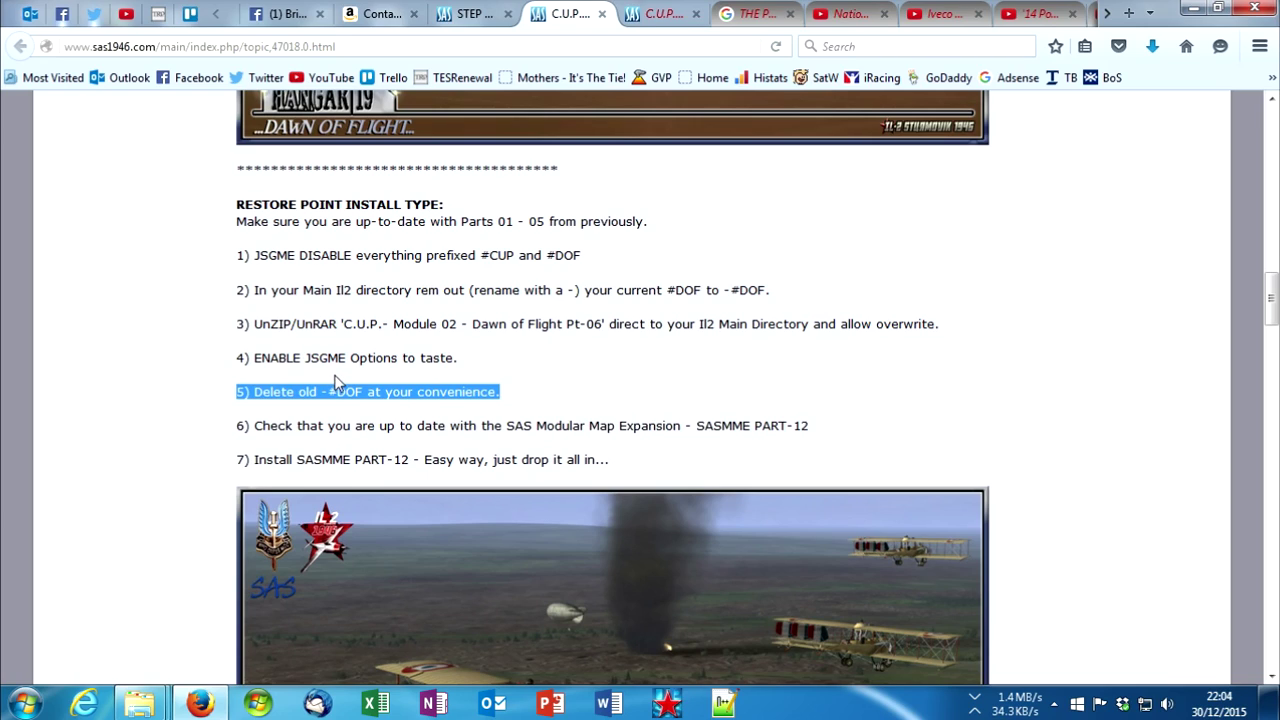
click(140, 703)
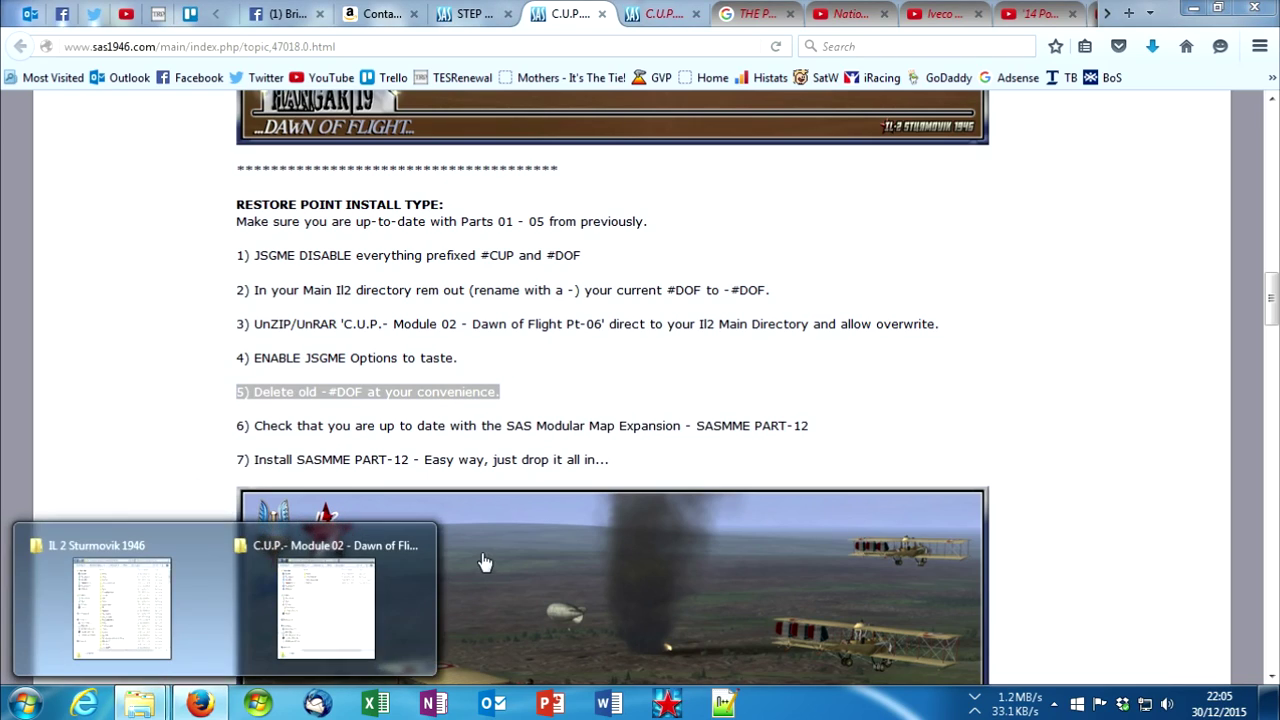
click(300, 605)
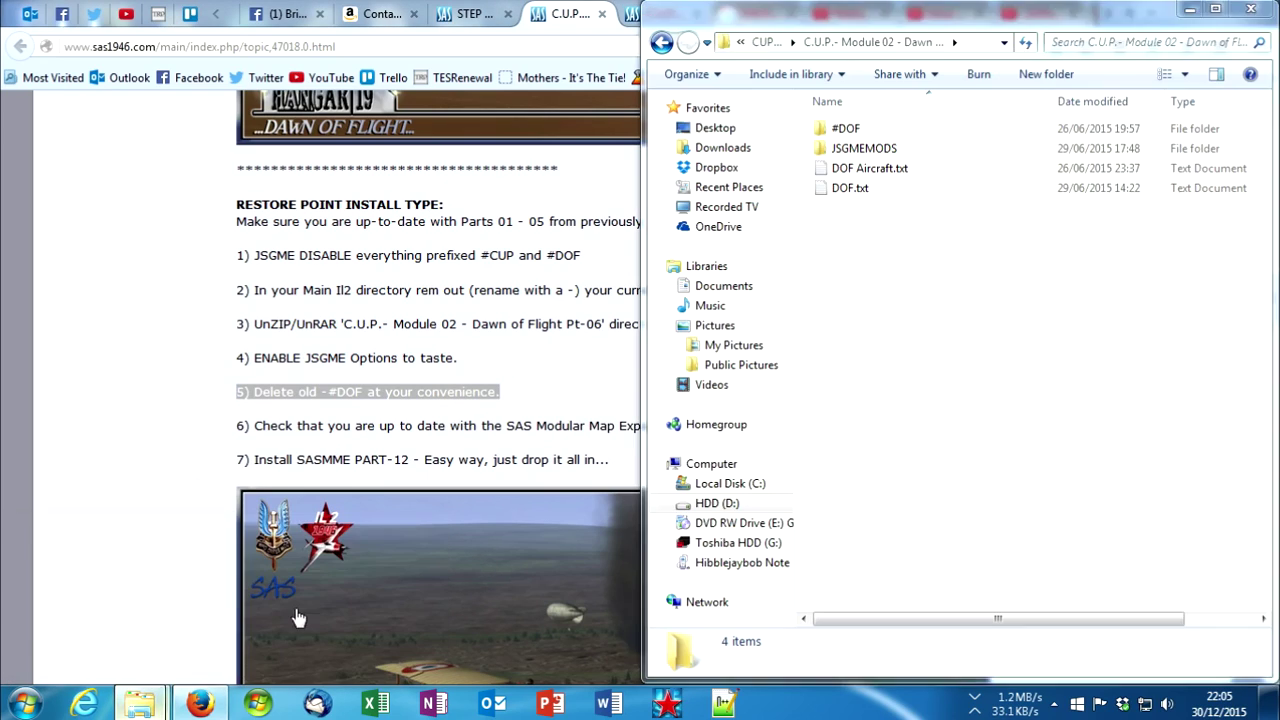
click(140, 703)
click(146, 649)
drag(920, 294, 377, 563)
click(560, 557)
click(610, 524)
double_click(240, 130)
key(BackSpace)
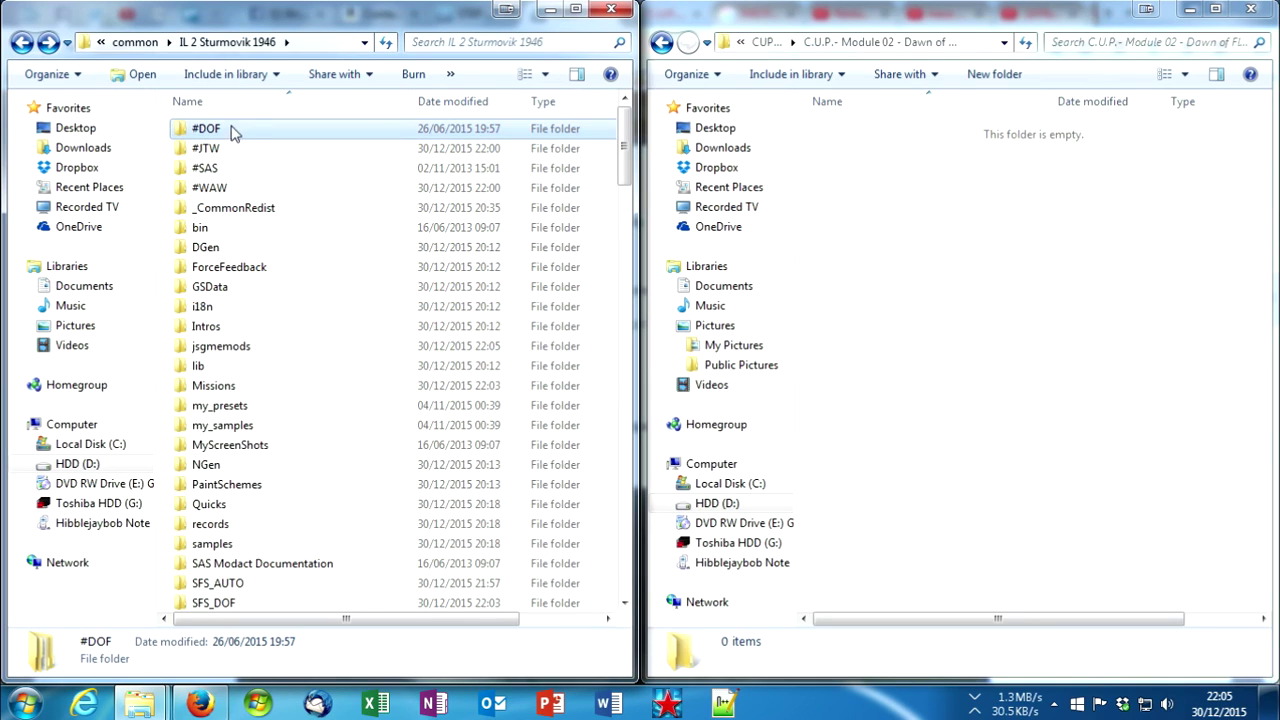
scroll(265, 235, down, 6)
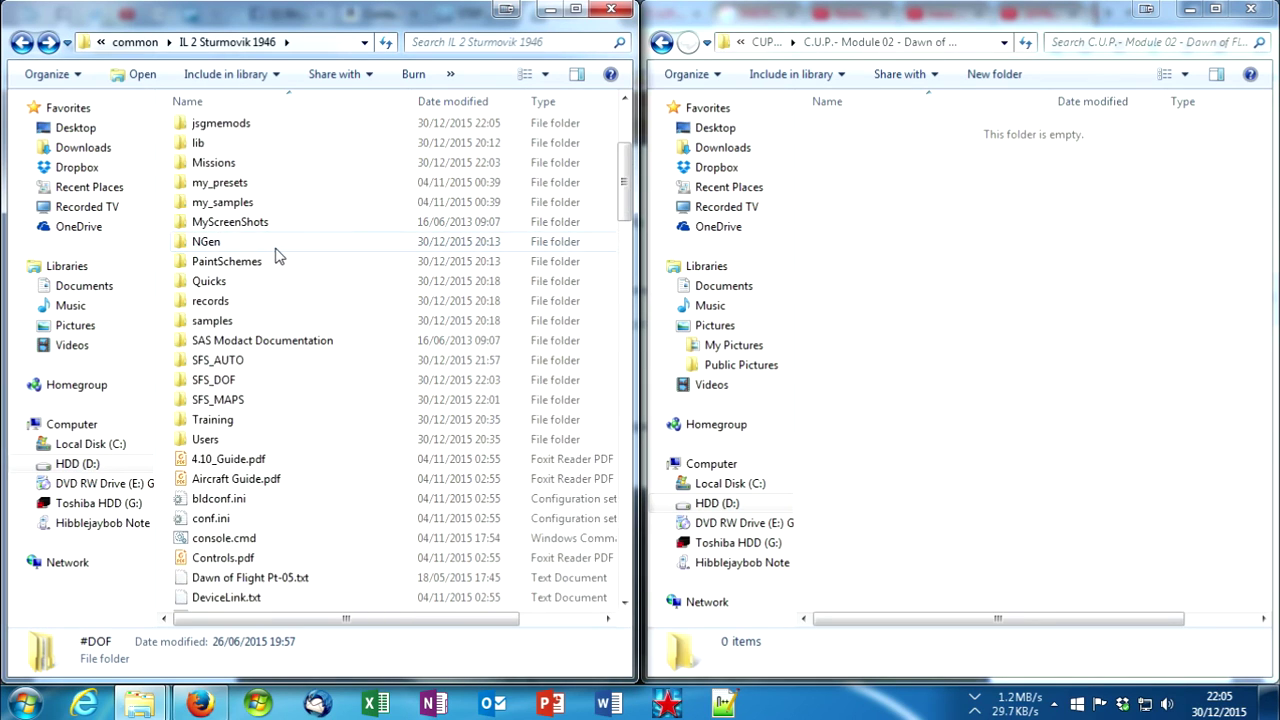
scroll(277, 252, up, 6)
Step: Move the Module 01 SAS-MME12(1) contents into the IL 2 Sturmovik 1946 folder, merging folders and replacing conflicting files
click(766, 42)
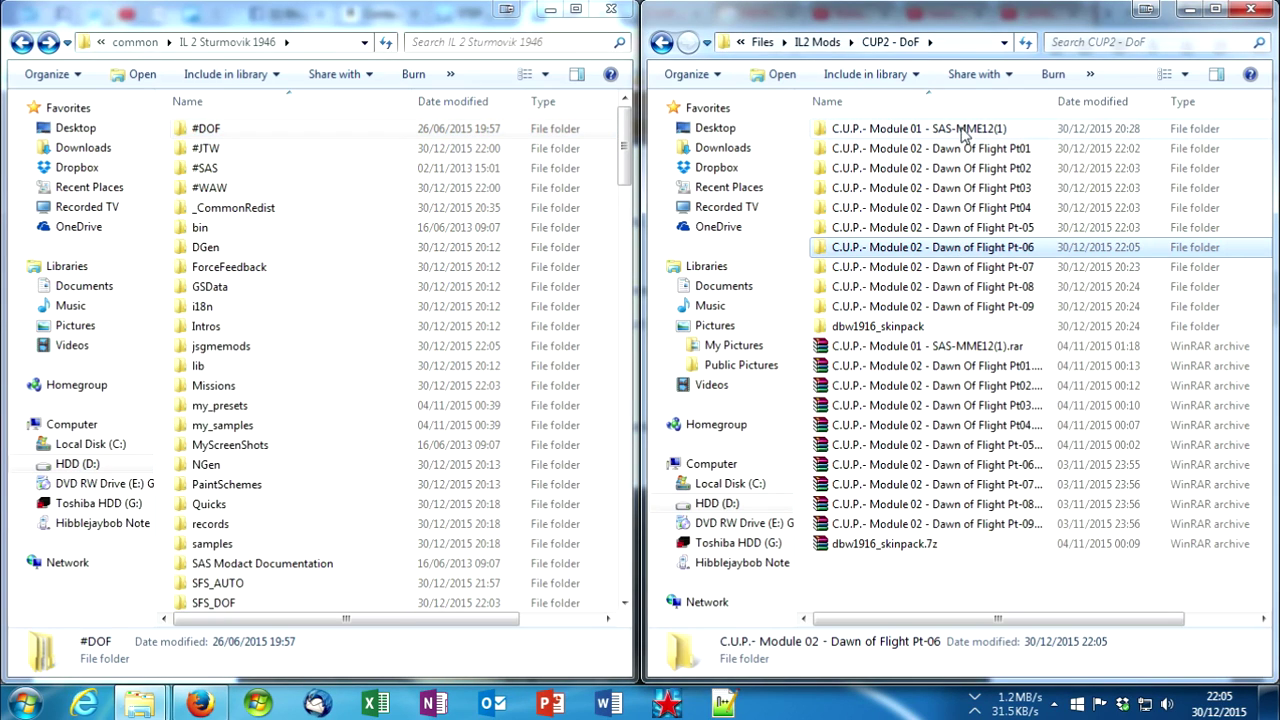
double_click(961, 135)
drag(980, 300, 867, 119)
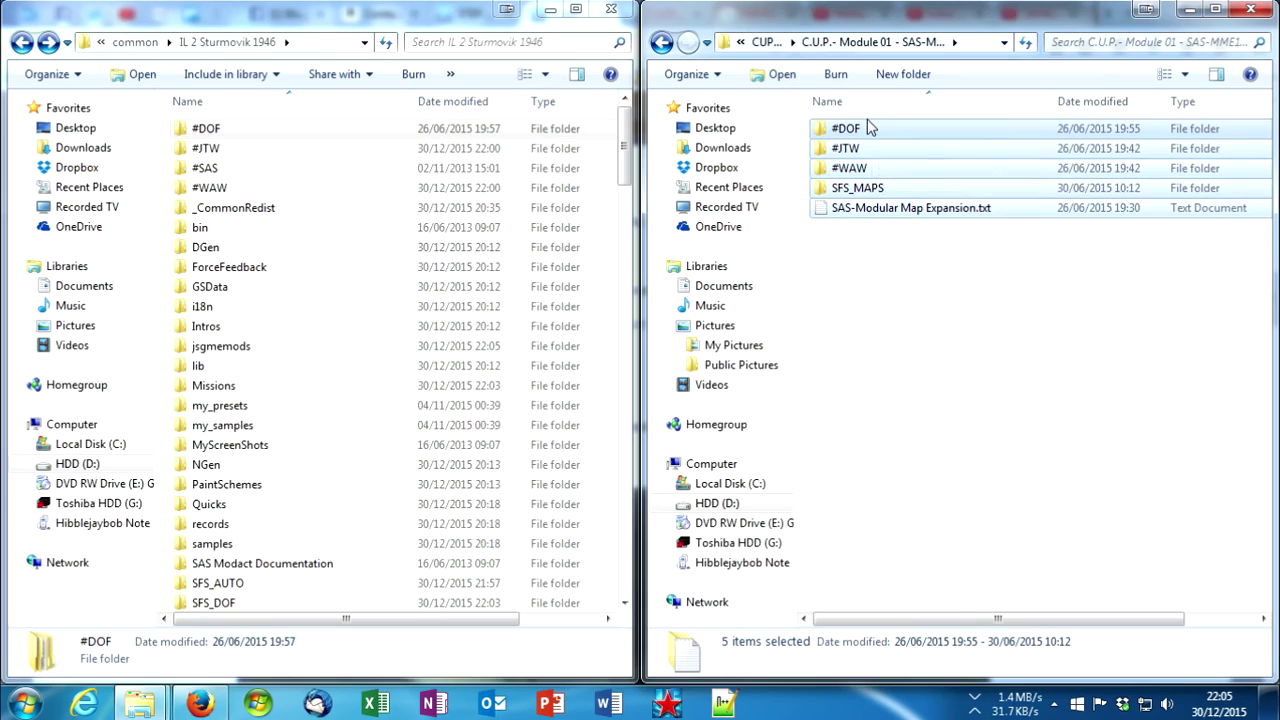
drag(624, 140, 625, 247)
drag(858, 195, 330, 468)
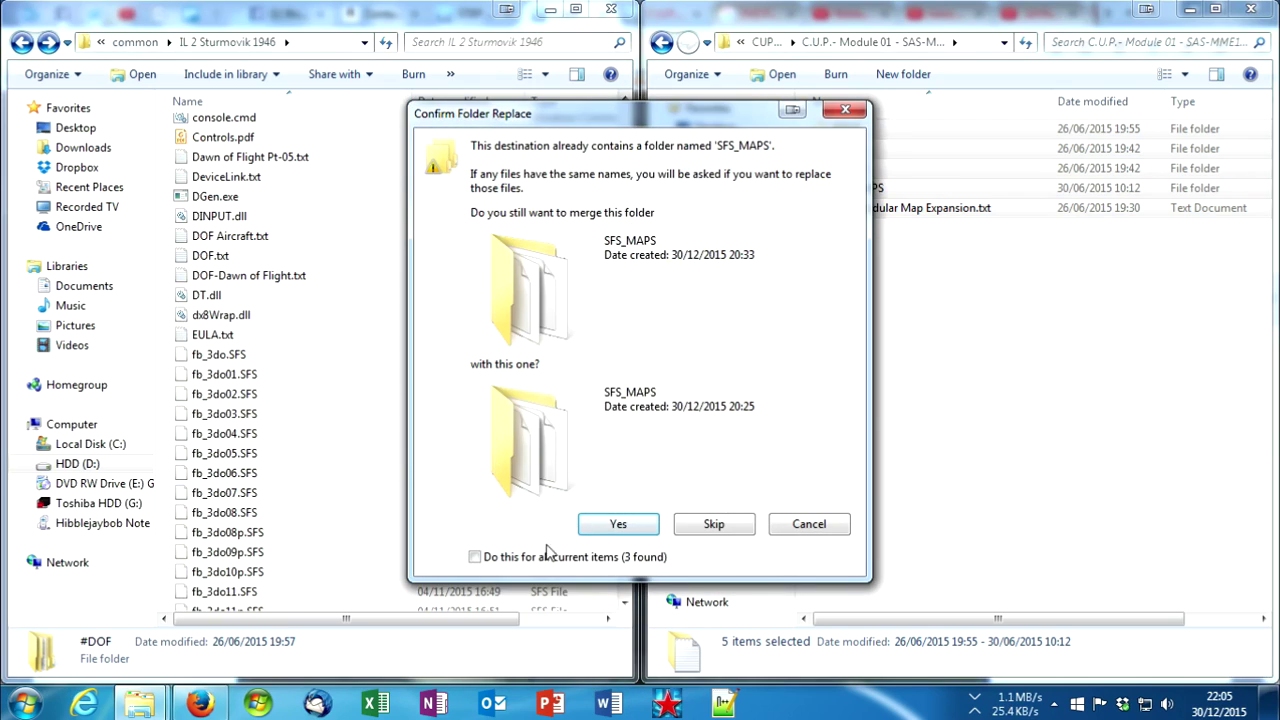
click(596, 525)
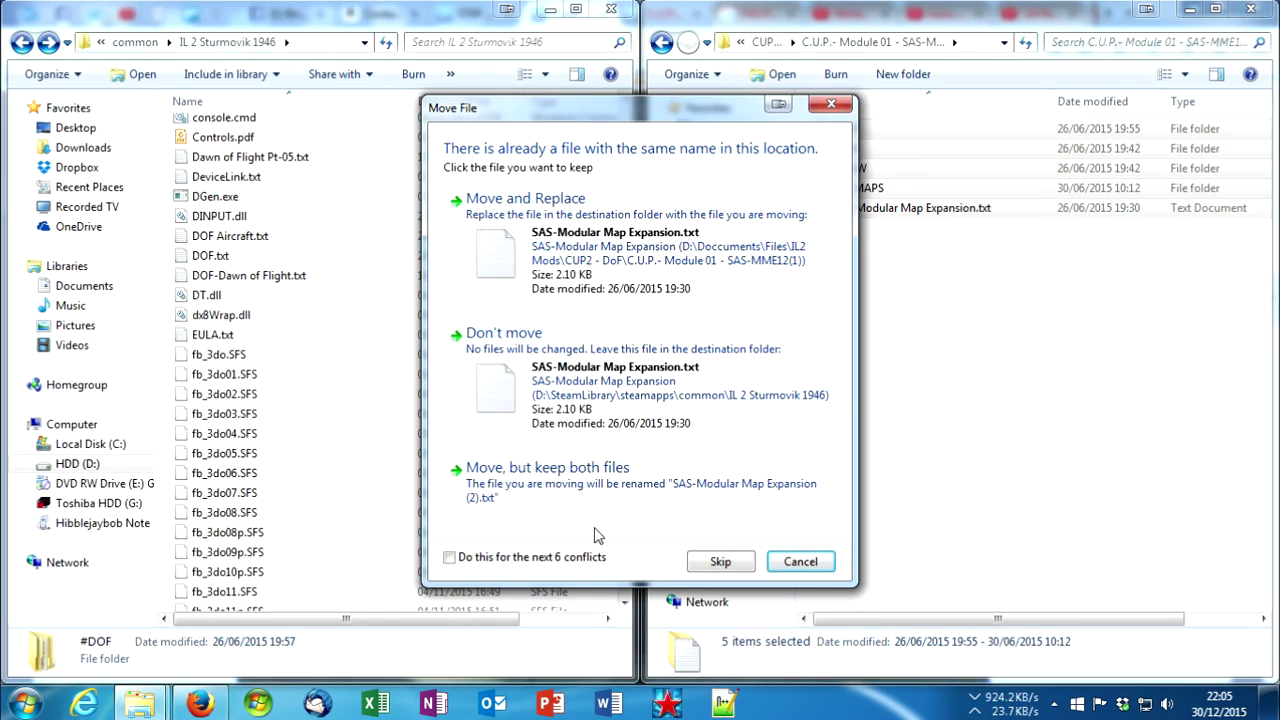
click(636, 268)
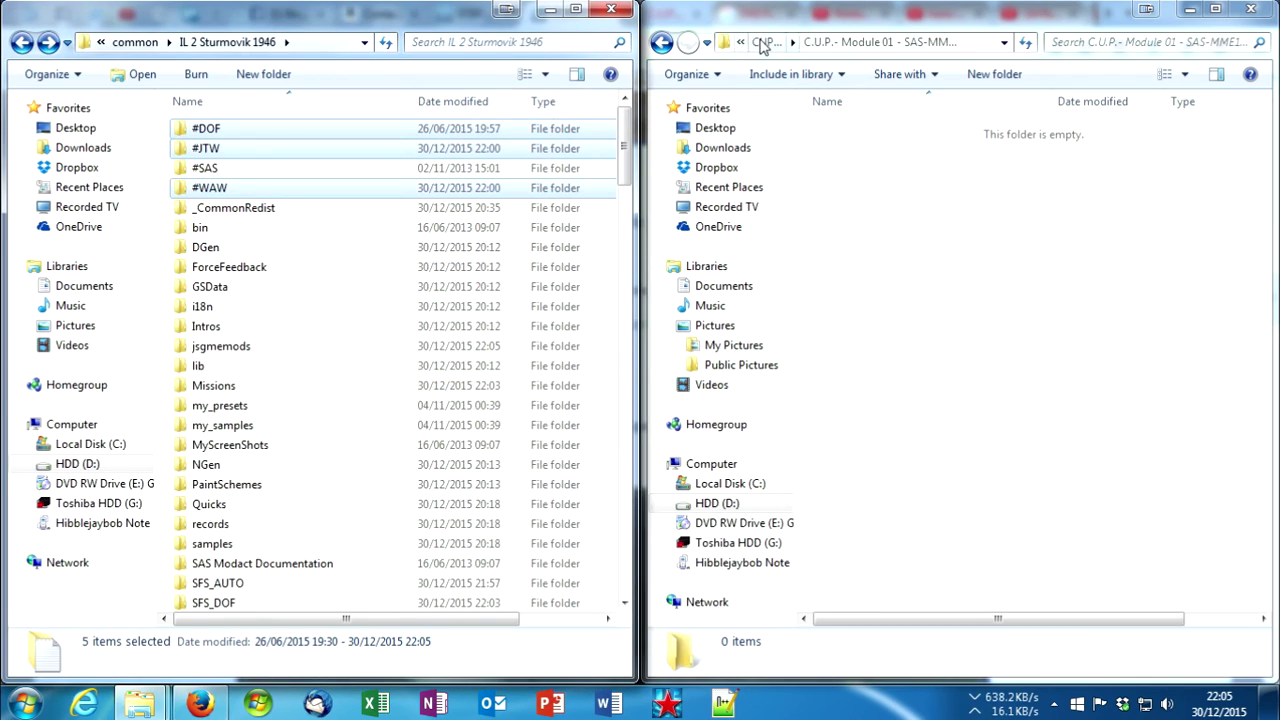
Step: Move the Dawn of Flight Pt-07 contents into the IL 2 Sturmovik 1946 folder, replacing the existing DOF.txt
click(762, 44)
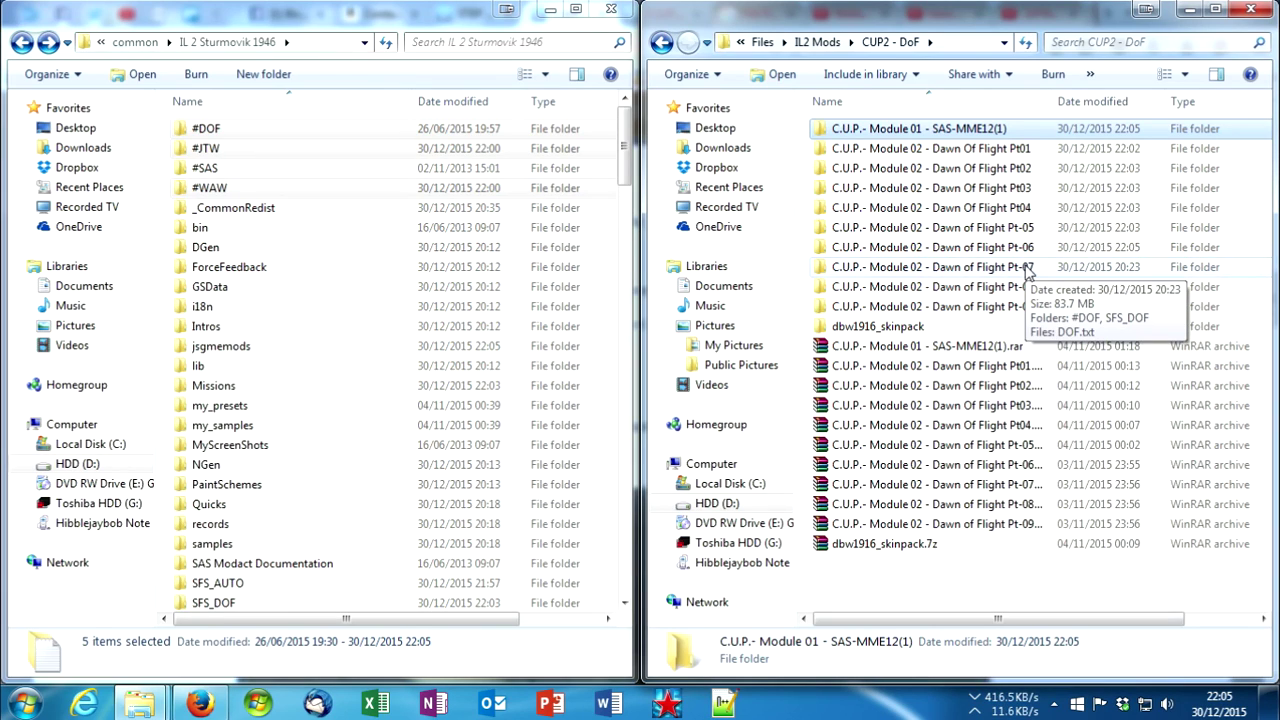
double_click(1027, 268)
drag(878, 244, 828, 116)
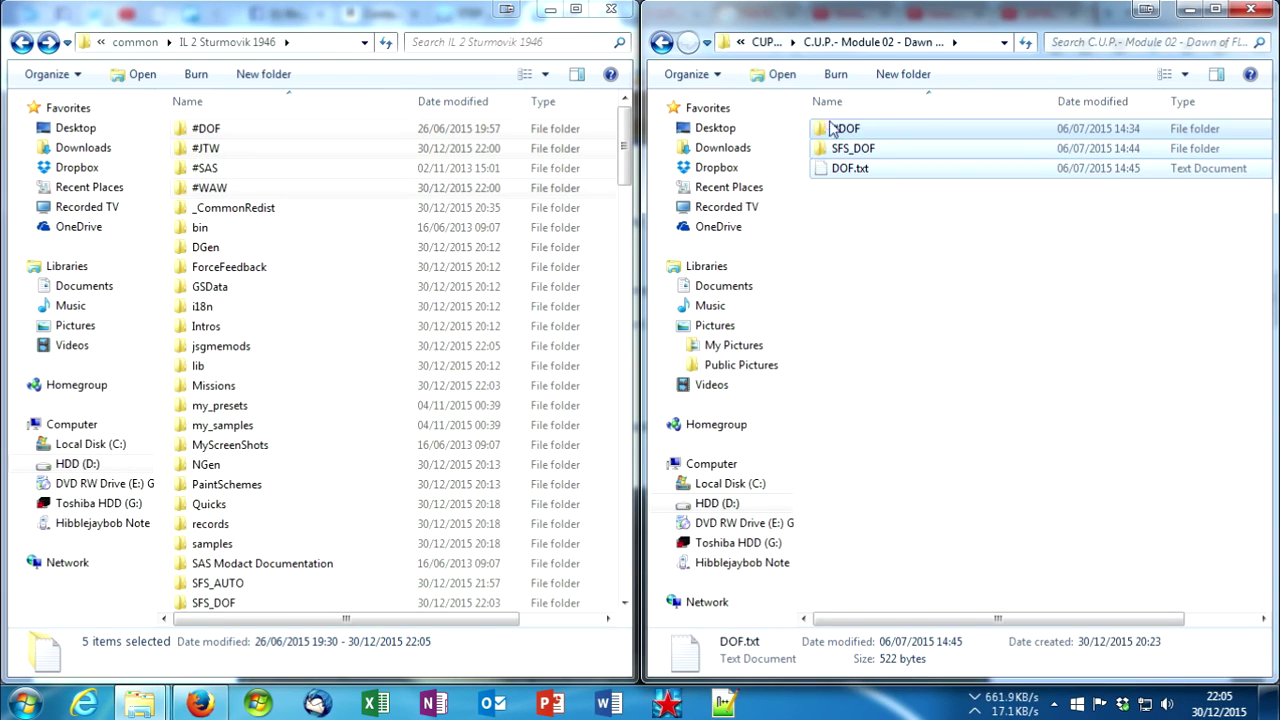
drag(788, 178, 400, 250)
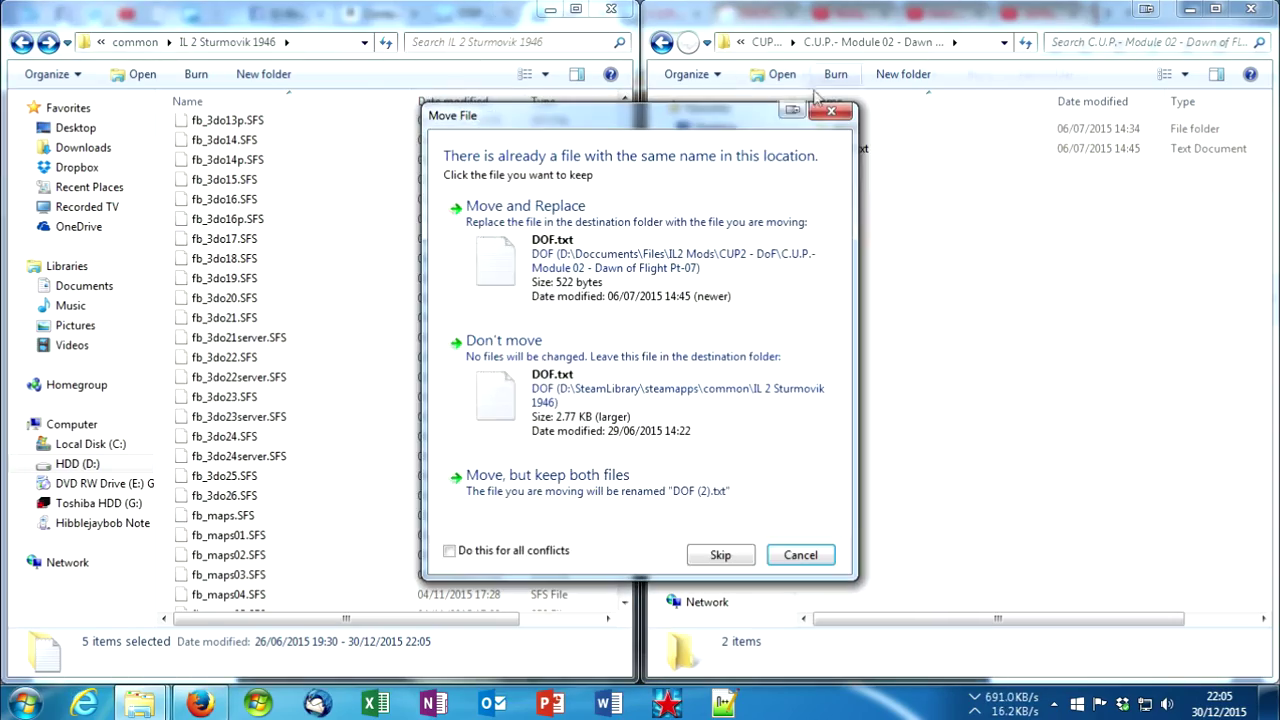
key(Escape)
click(766, 42)
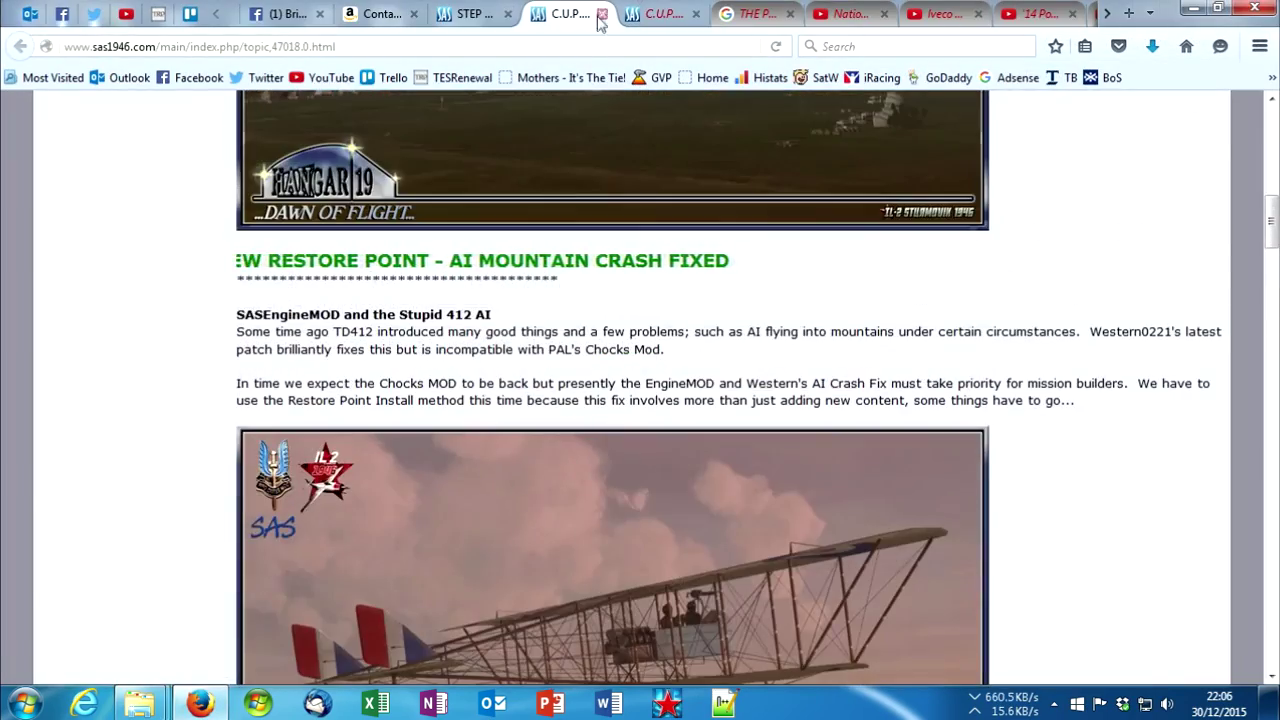
Step: Close the Pt-06 thread in the browser and move the Dawn of Flight Pt-08 contents into the IL 2 Sturmovik 1946 folder
click(602, 14)
click(140, 703)
click(791, 42)
click(766, 42)
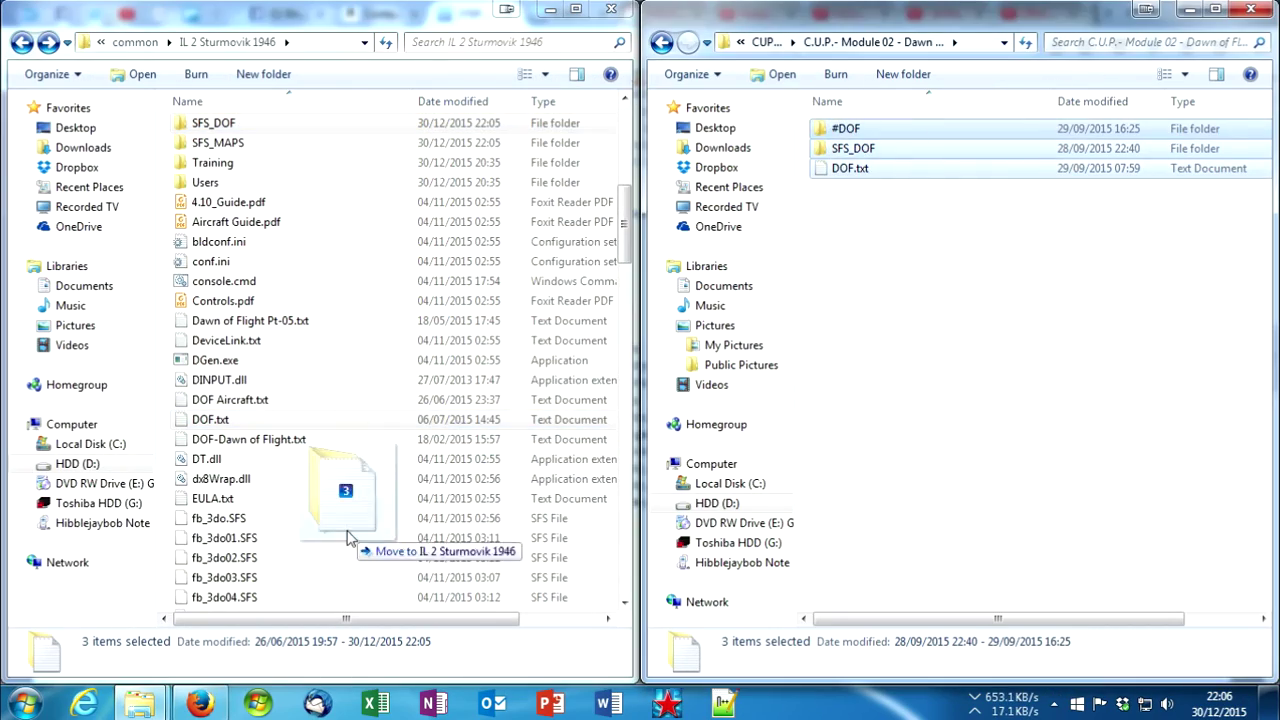
drag(337, 491, 555, 505)
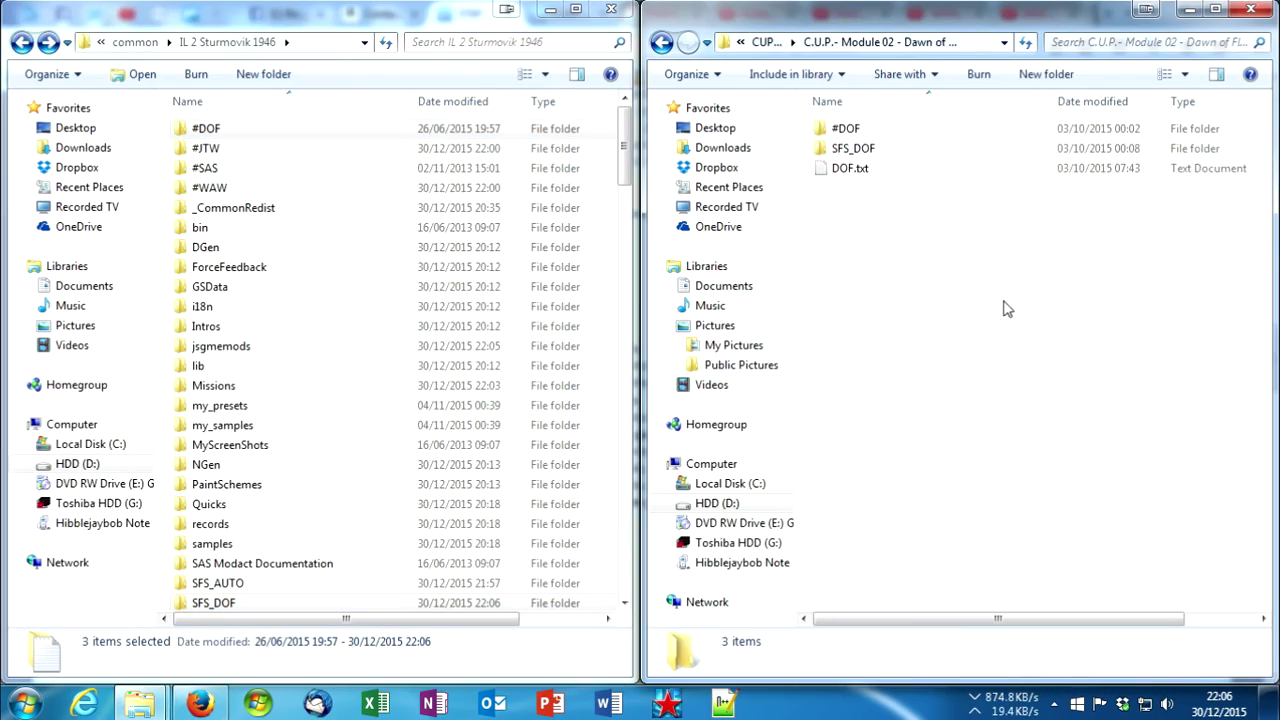
Step: Move the Dawn of Flight Pt-09 contents into the IL 2 Sturmovik 1946 folder, merging folders, and return to the CUP2 - DoF folder
drag(880, 214, 434, 585)
click(606, 523)
click(612, 443)
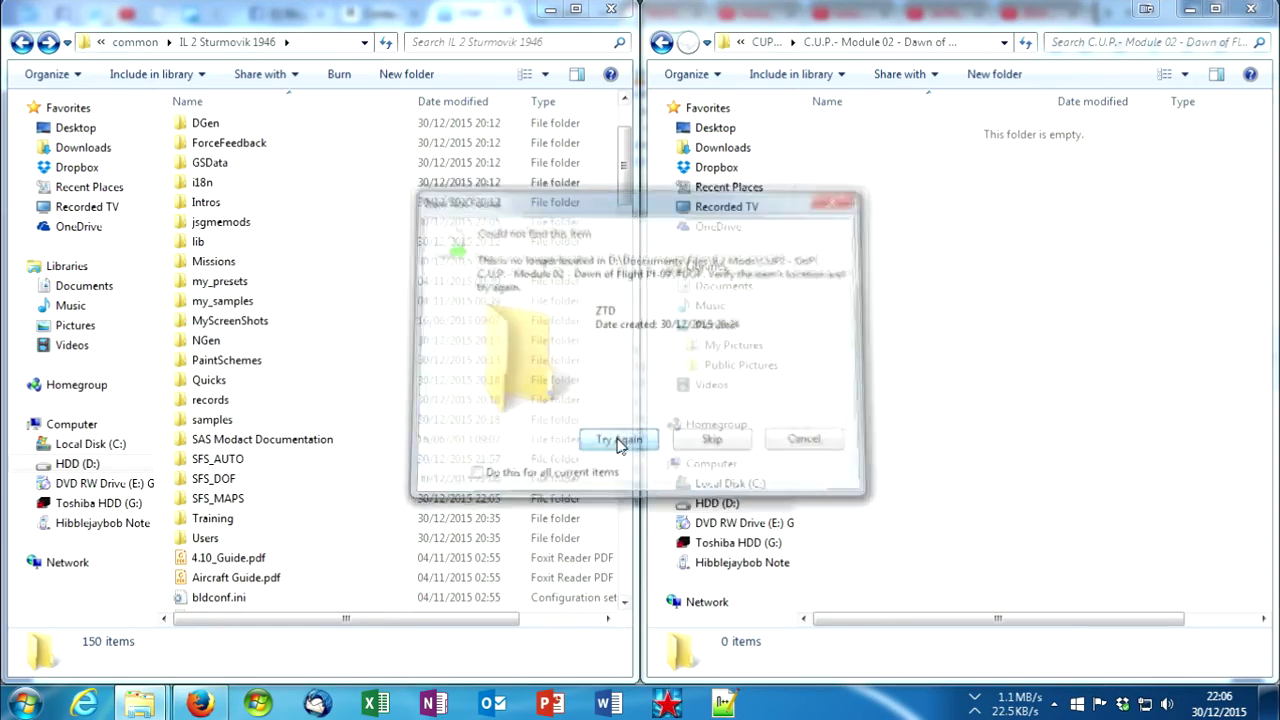
click(766, 42)
scroll(430, 178, down, 6)
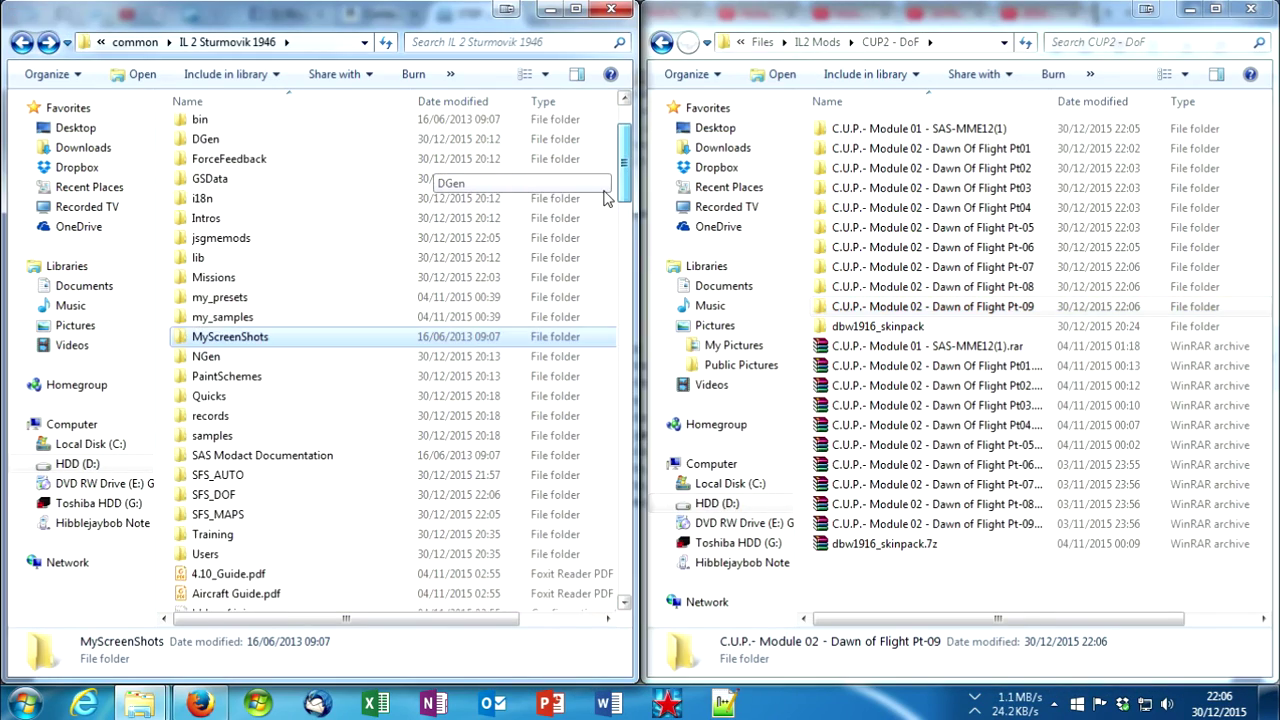
Step: Review the Pt10 restore point entry in the Module-02 Dawn of Flight list on the browser's install page
click(955, 313)
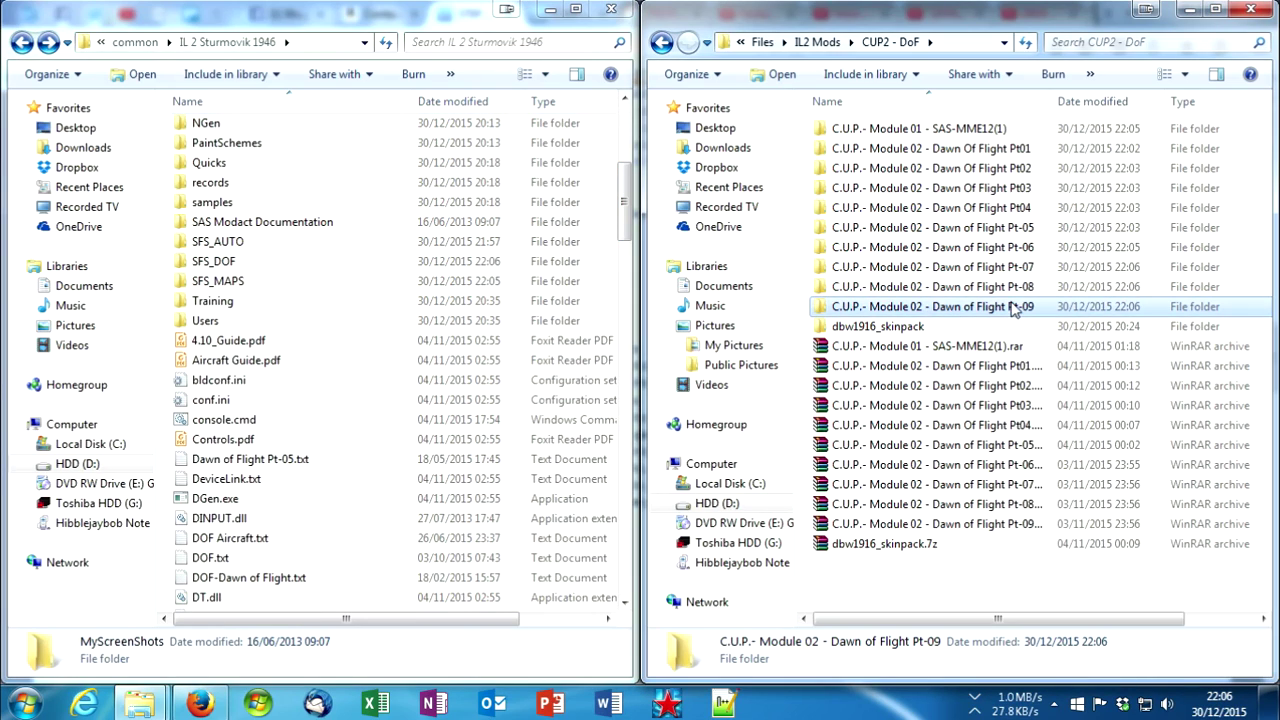
click(200, 704)
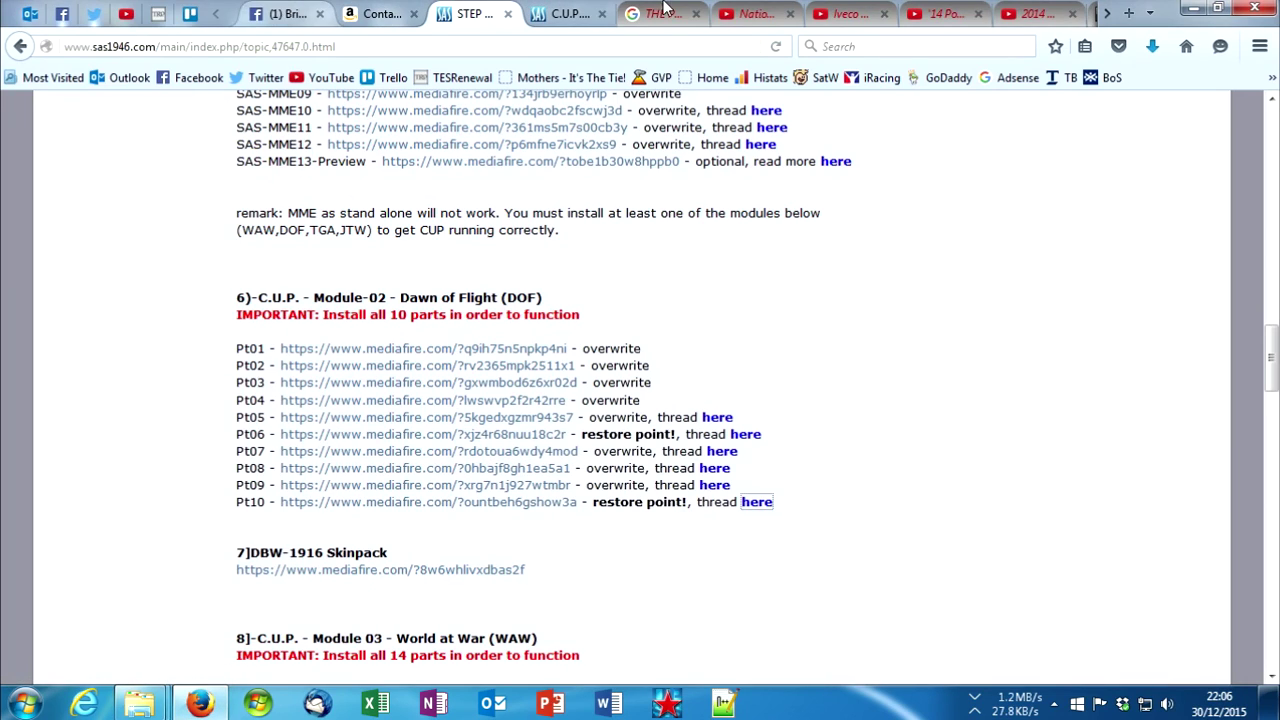
drag(237, 504, 790, 511)
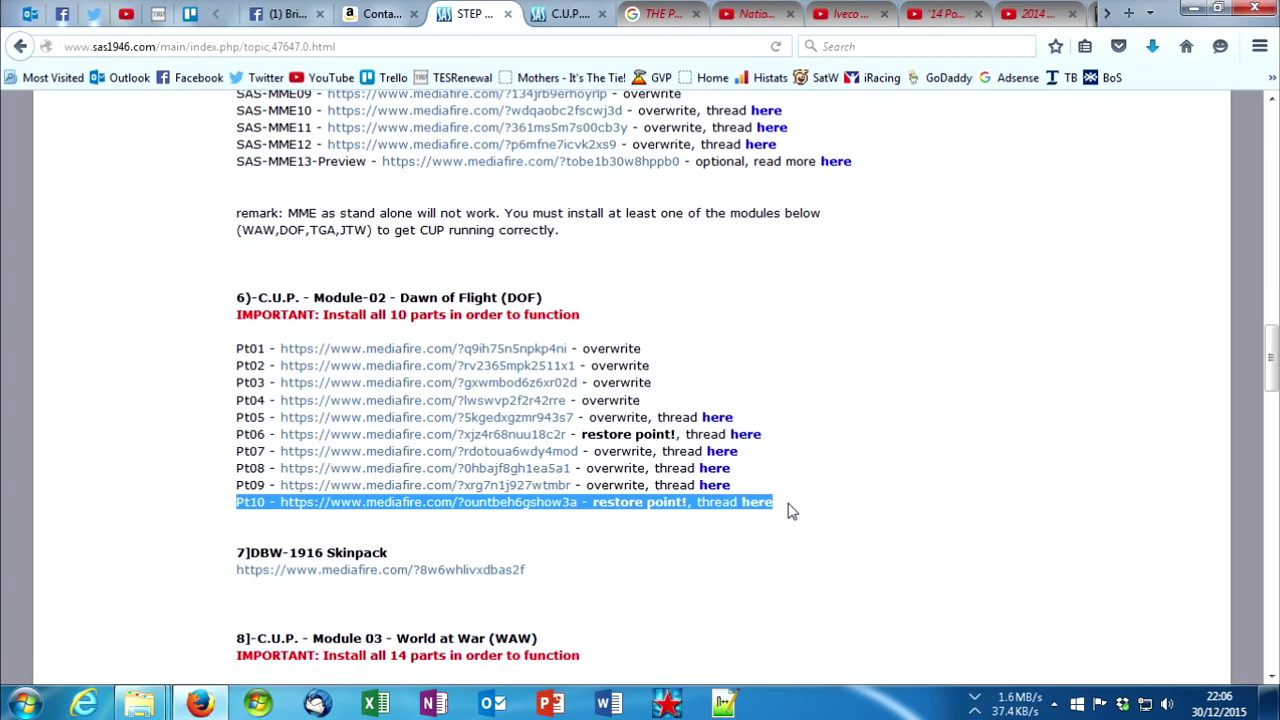
click(666, 506)
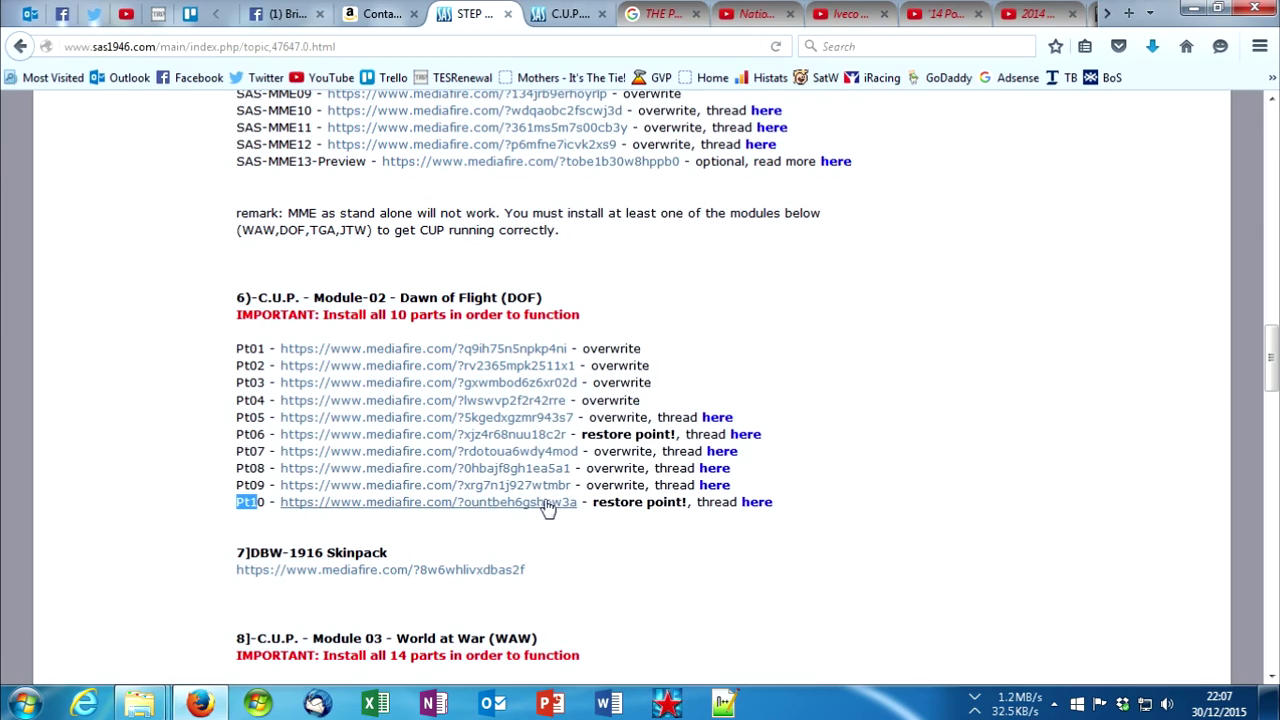
drag(582, 508, 570, 515)
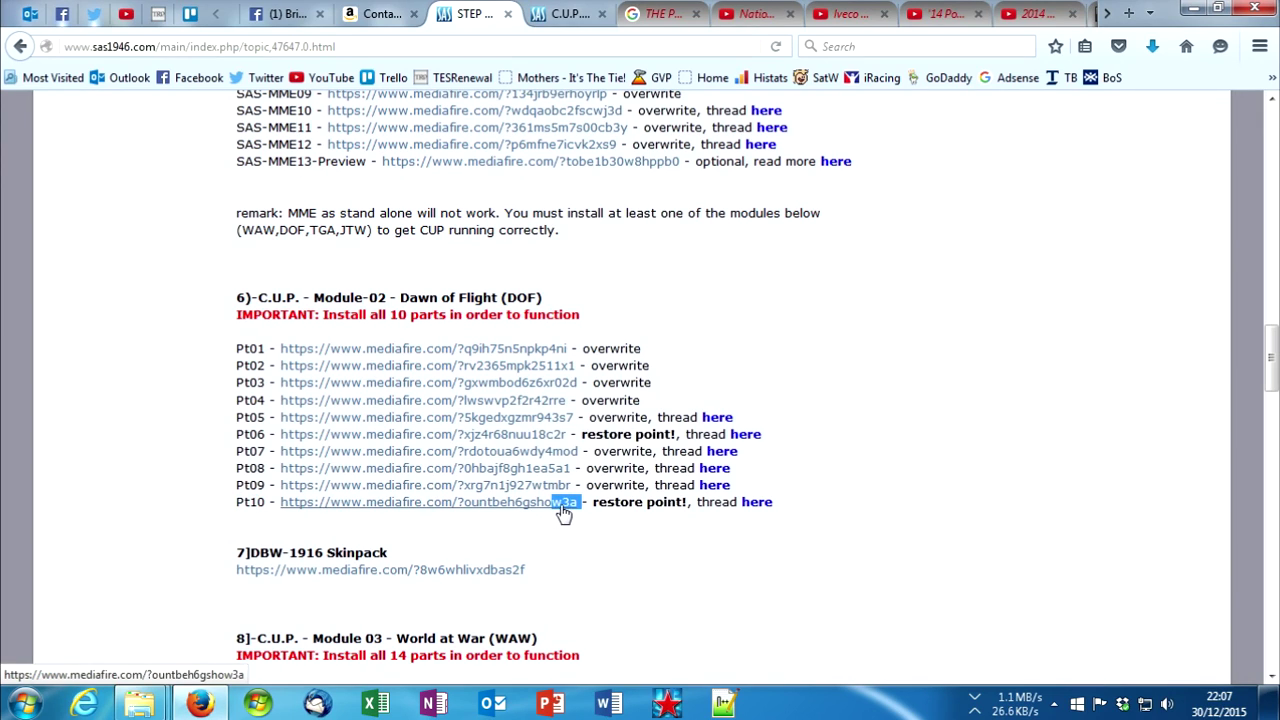
scroll(574, 515, up, 7)
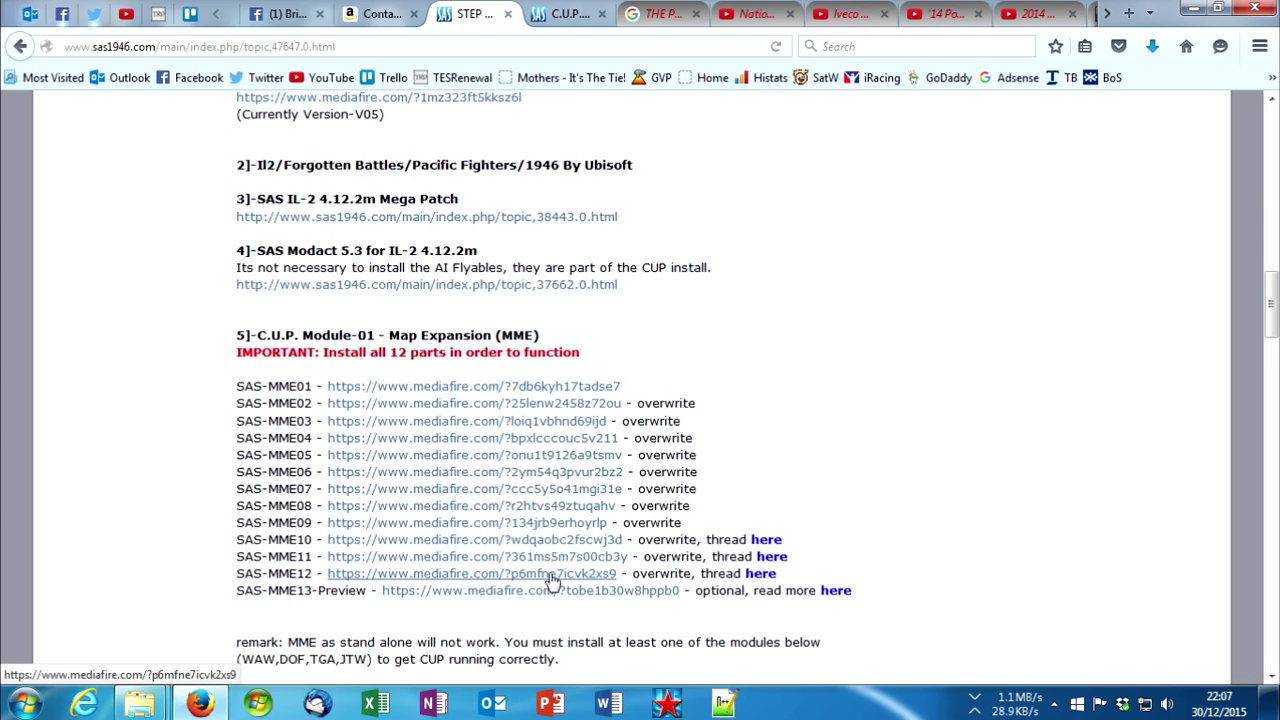
scroll(560, 578, down, 7)
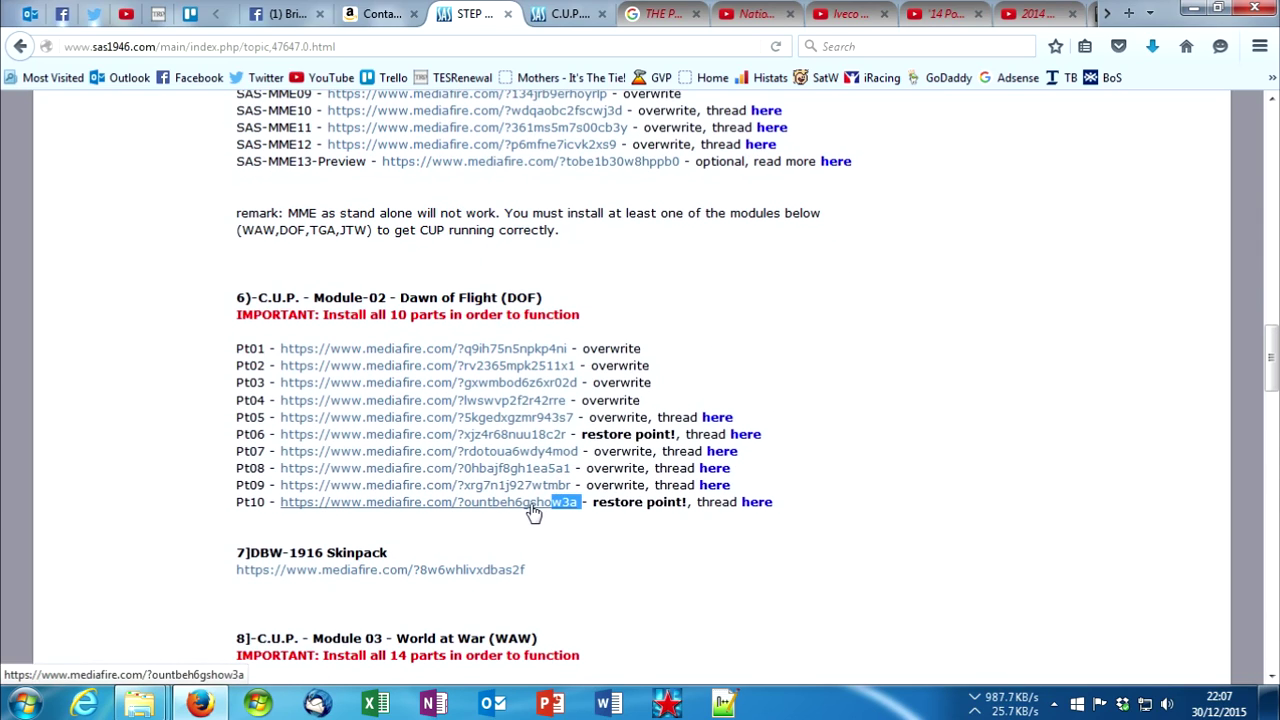
Step: Start downloading the Dawn of Flight Pt10 archive from its list entry, and cancel the download
click(535, 513)
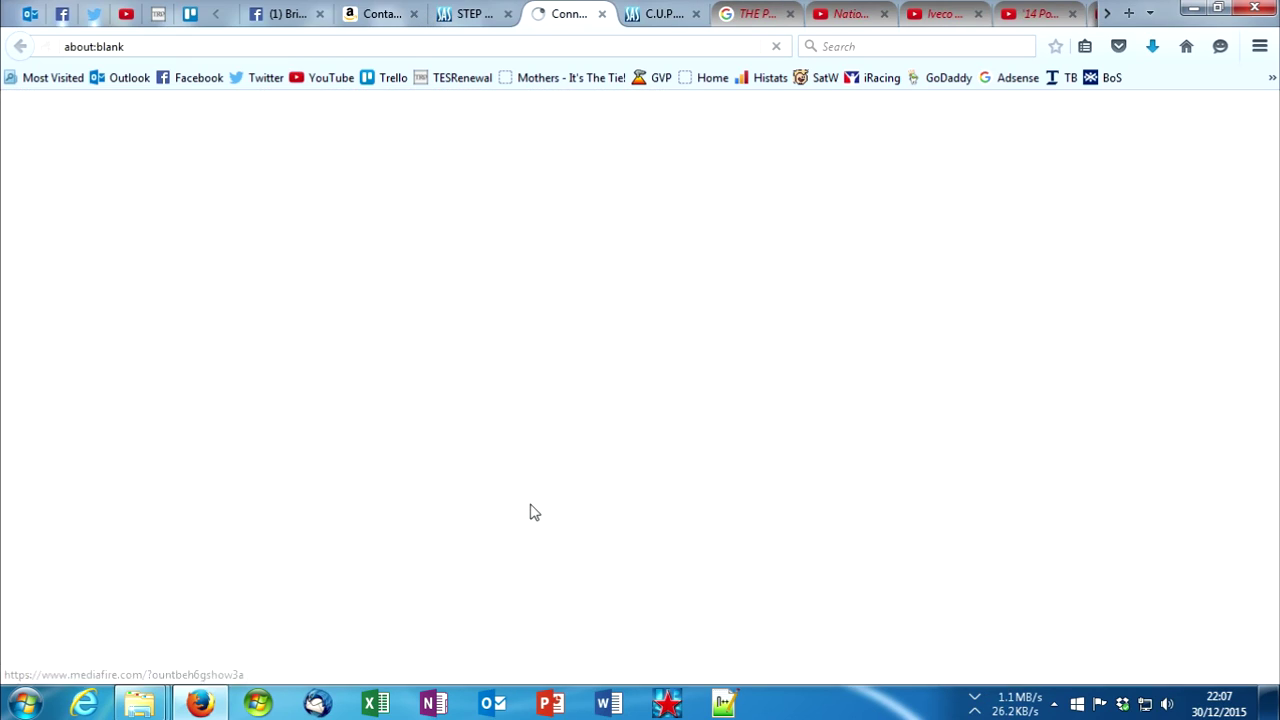
click(487, 17)
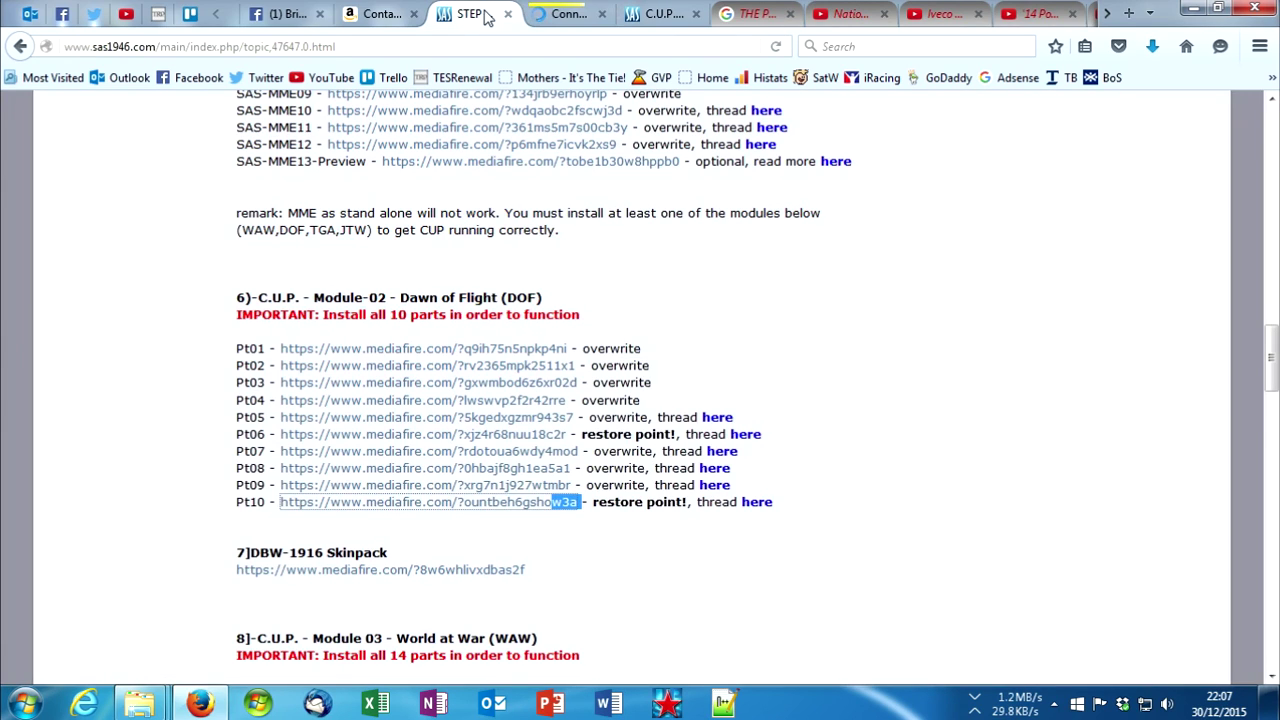
click(1152, 46)
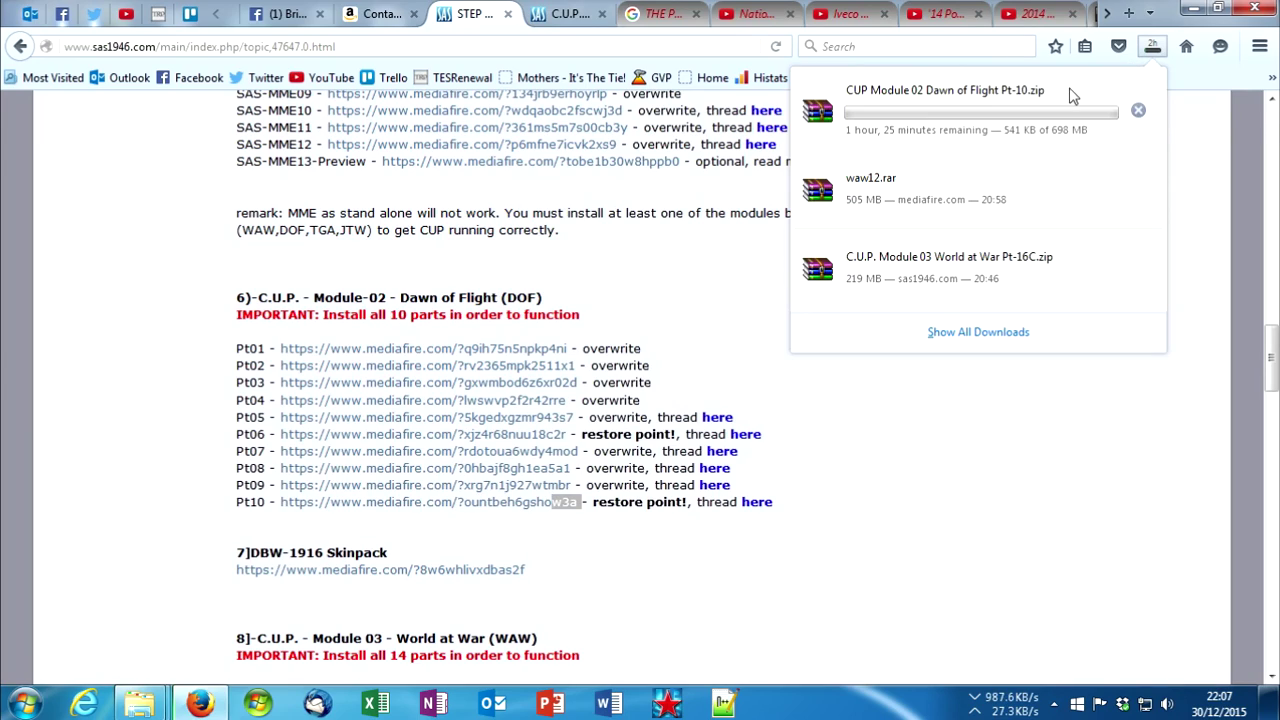
click(1139, 111)
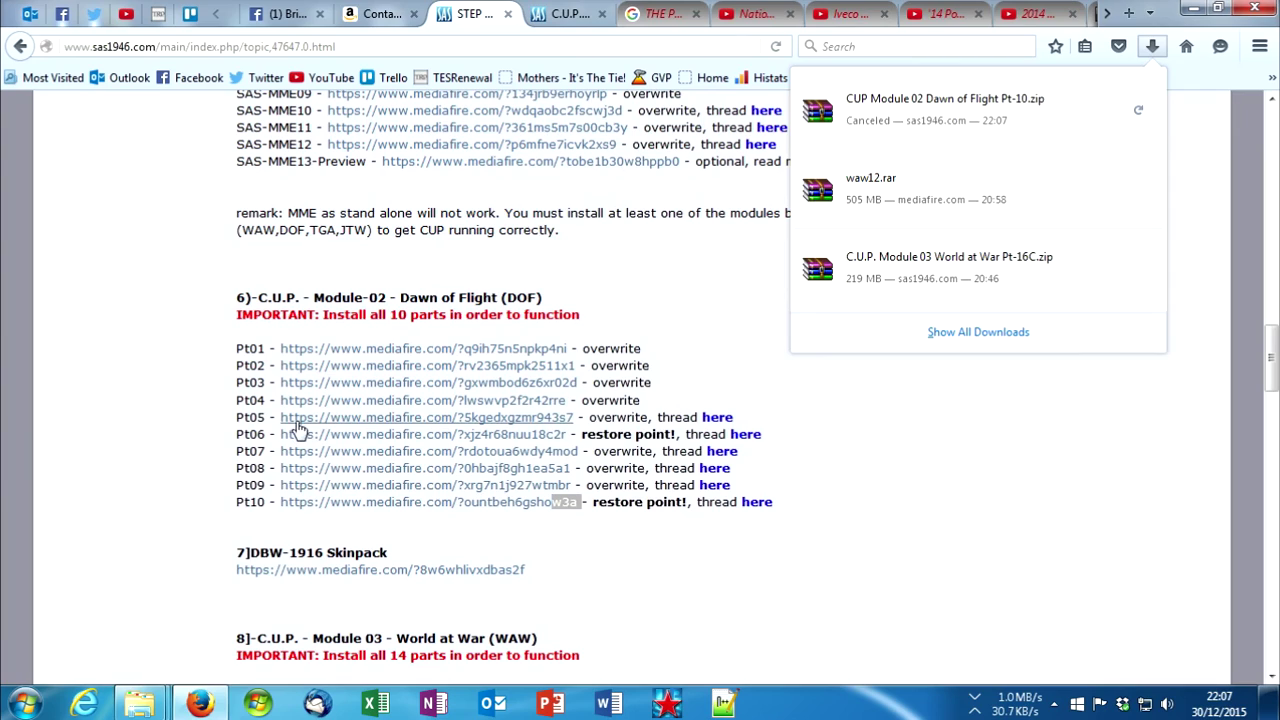
Step: Return to the IL 2 Sturmovik 1946 and CUP2 - DoF folder windows and open the CUP Module 02 Dawn of Flight Pt-10 folder
click(140, 703)
click(323, 609)
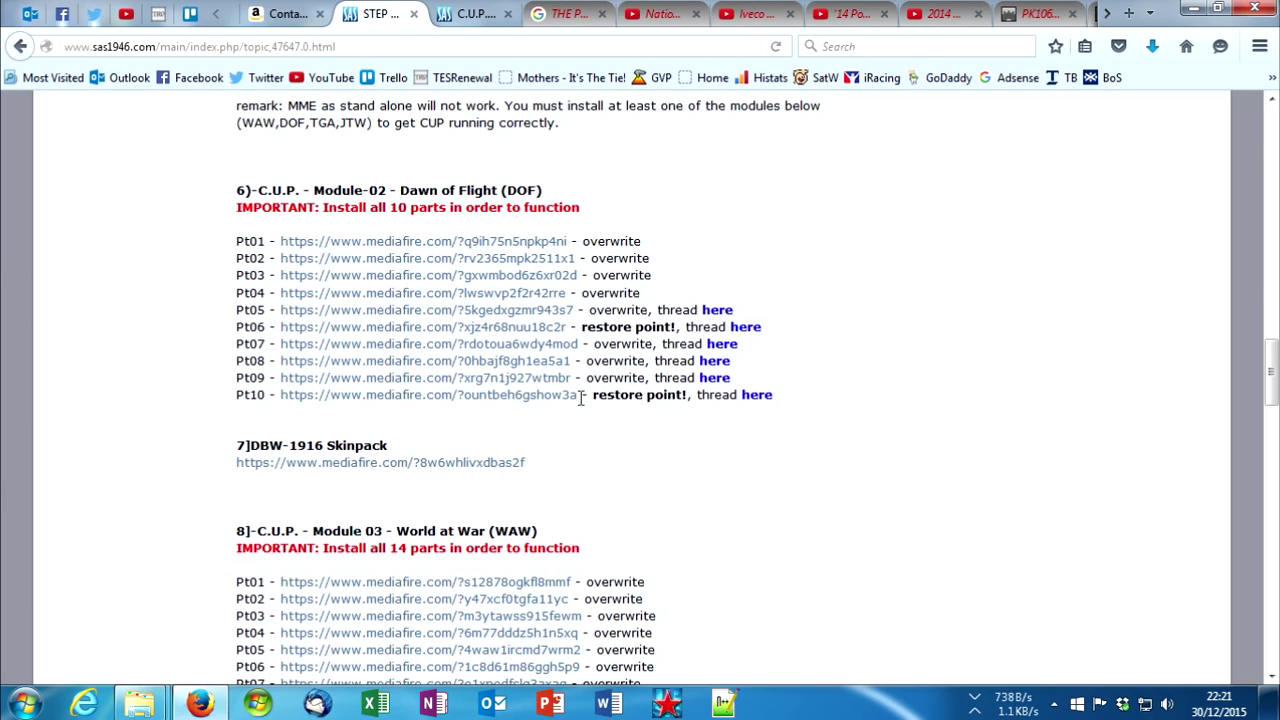
drag(583, 395, 200, 406)
click(242, 396)
click(140, 703)
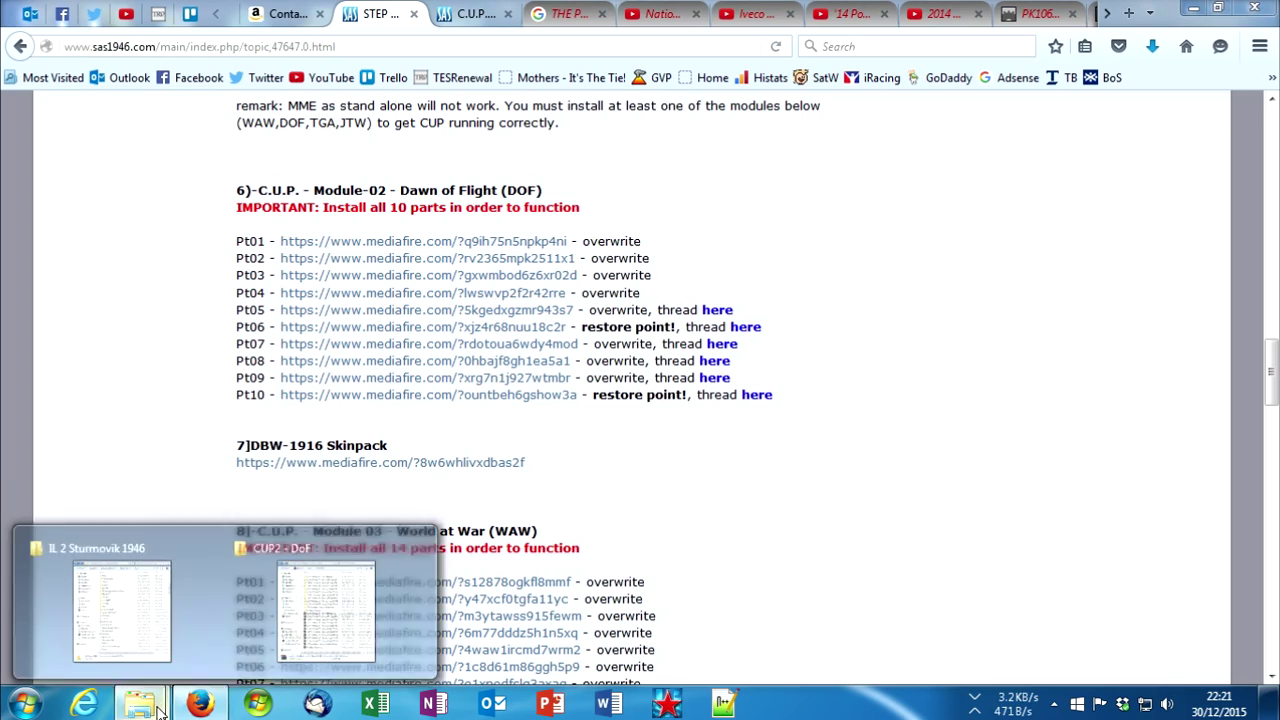
click(297, 594)
click(141, 703)
click(138, 627)
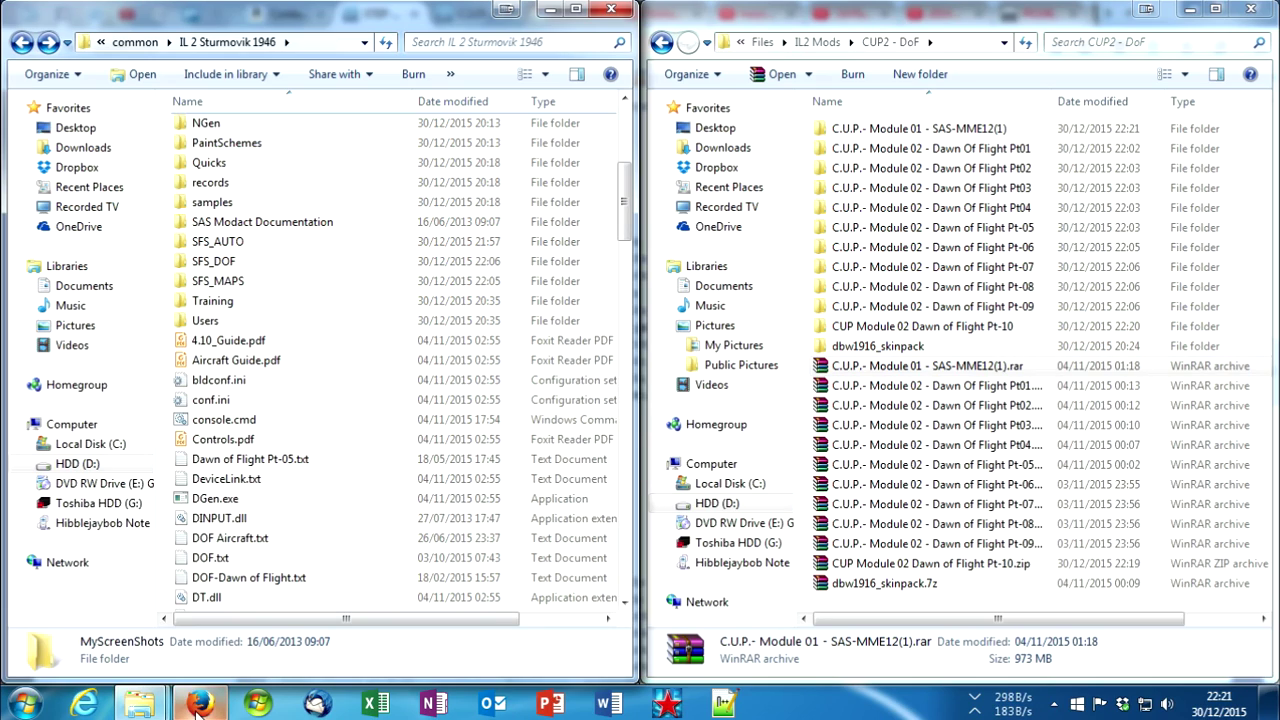
double_click(951, 328)
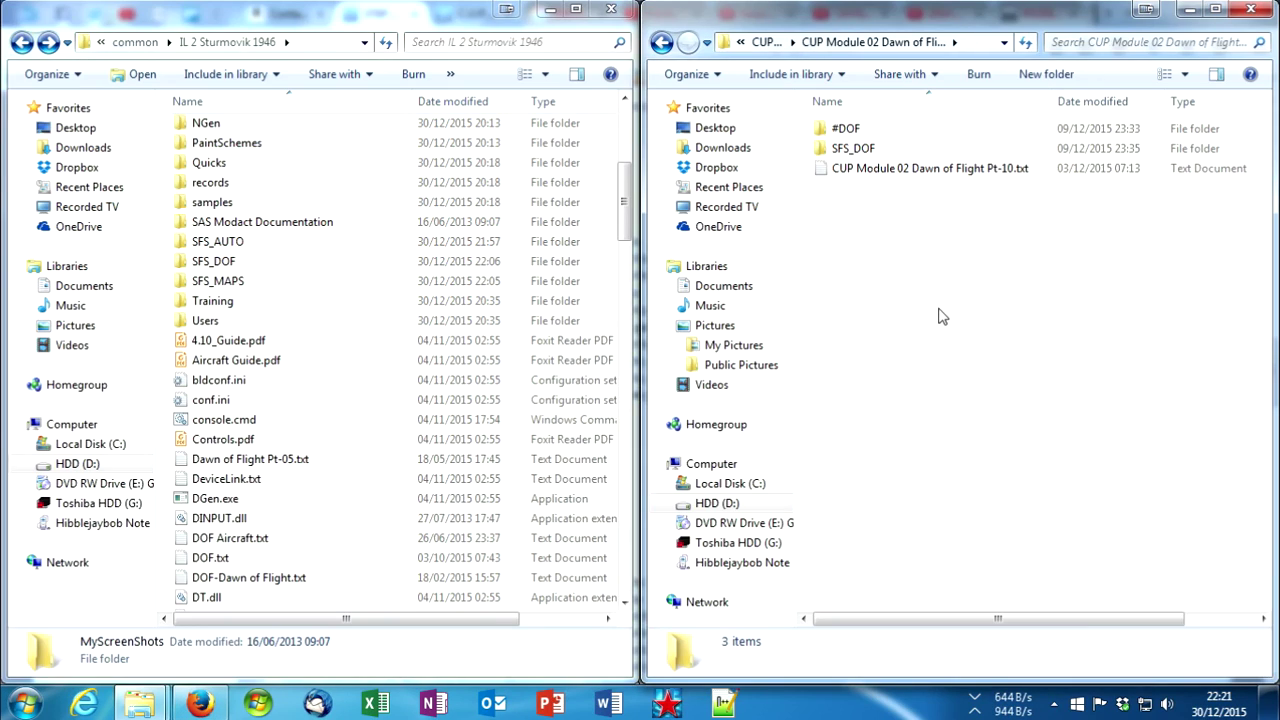
Step: Read the restore point install instructions in the browser's Dawn of Flight Pt-10 thread, highlighting the JSGME disable and #DOF rename steps
click(200, 703)
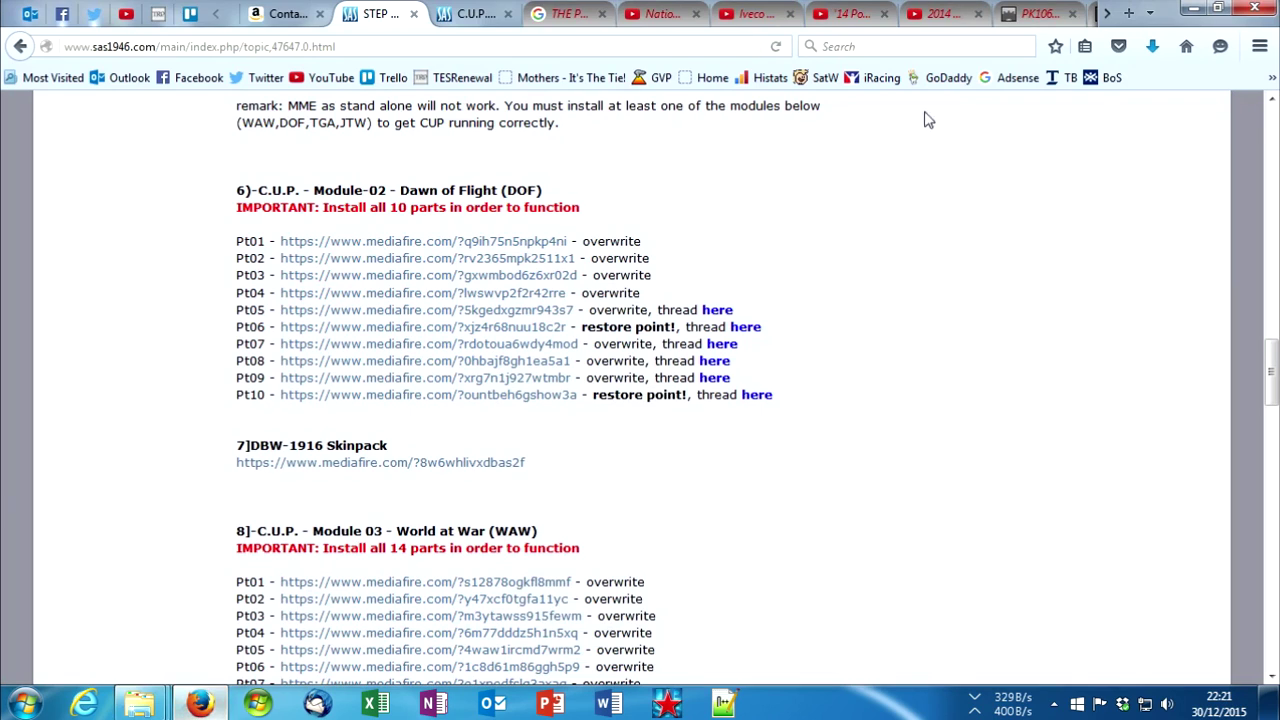
click(478, 14)
scroll(489, 340, down, 12)
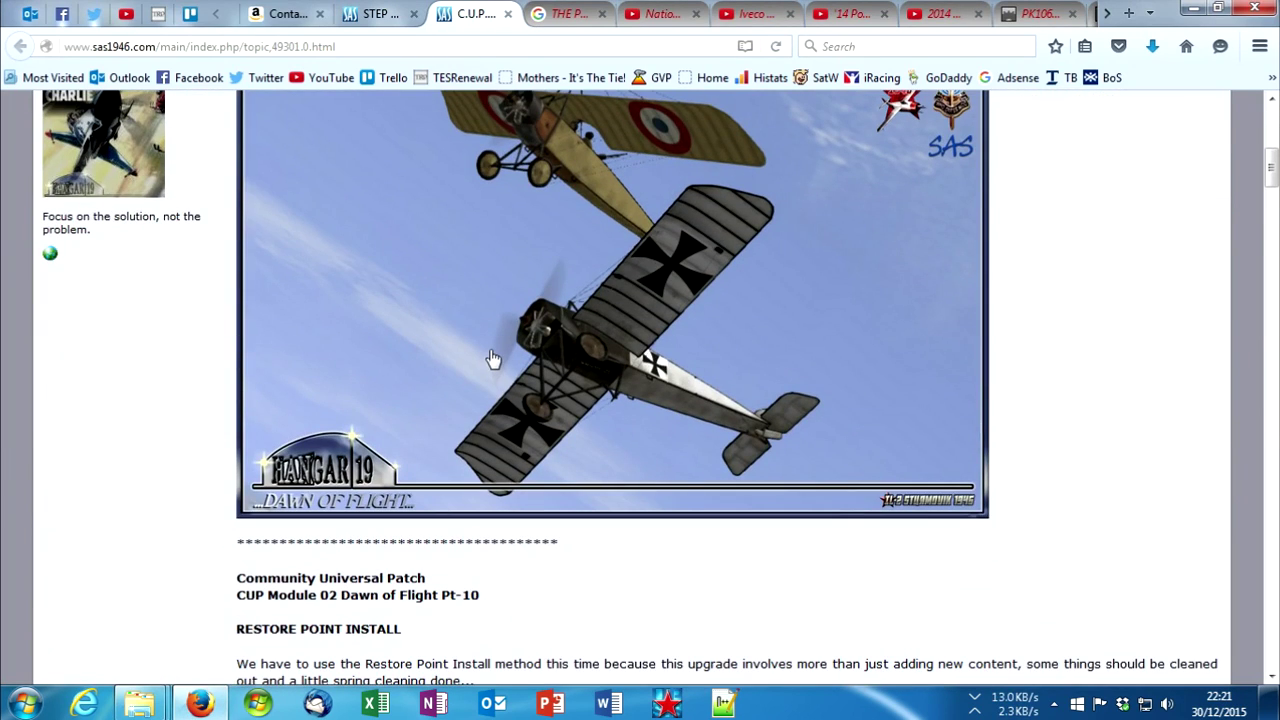
scroll(490, 362, down, 1)
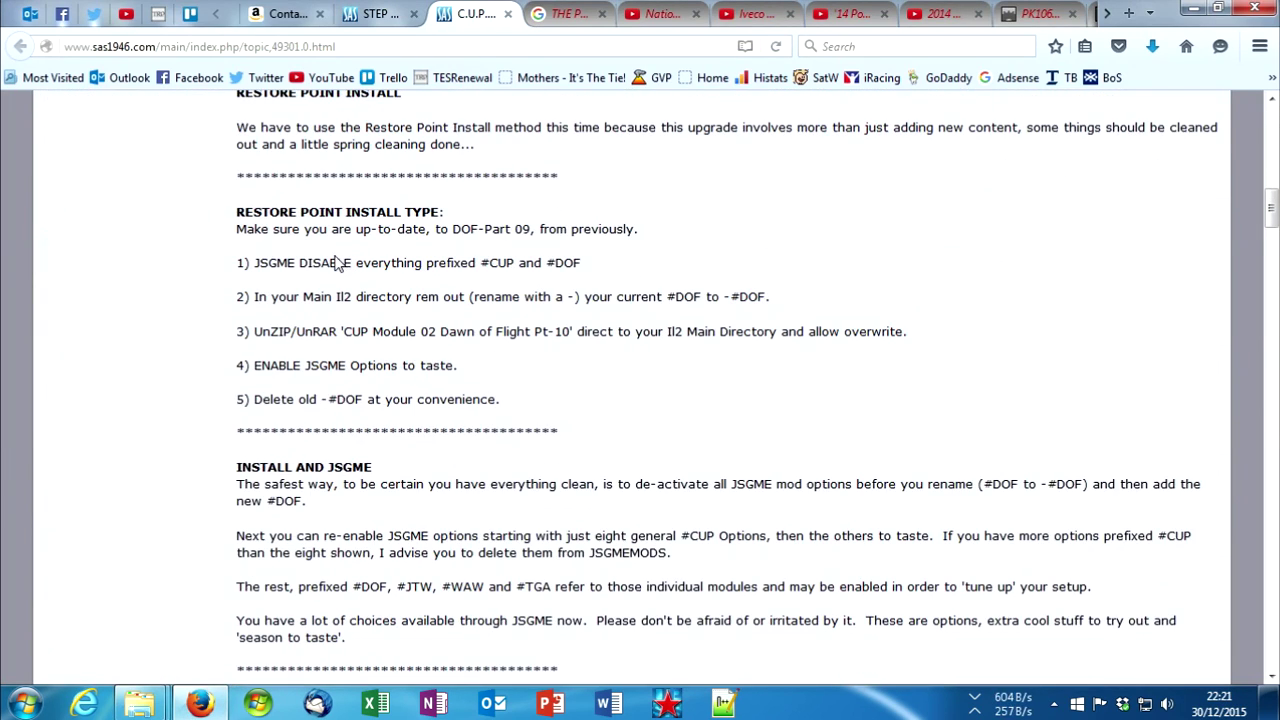
drag(209, 263, 751, 274)
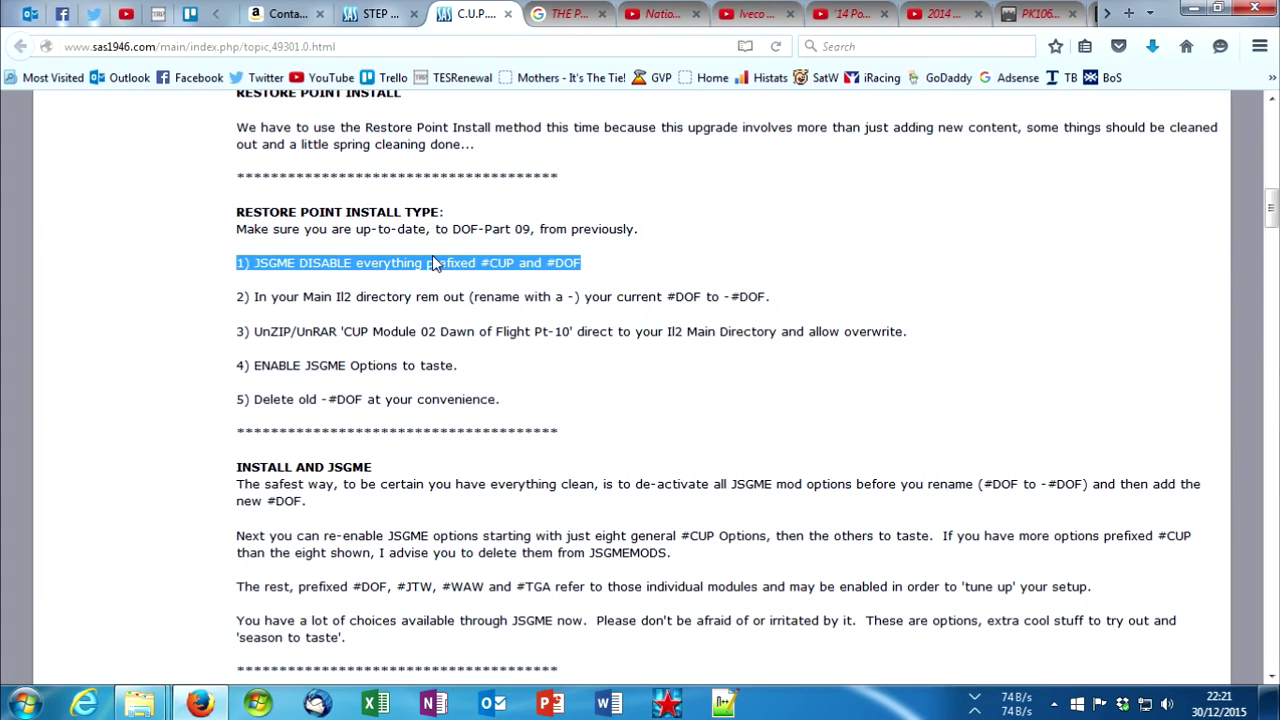
drag(338, 262, 700, 266)
click(358, 301)
drag(245, 296, 737, 305)
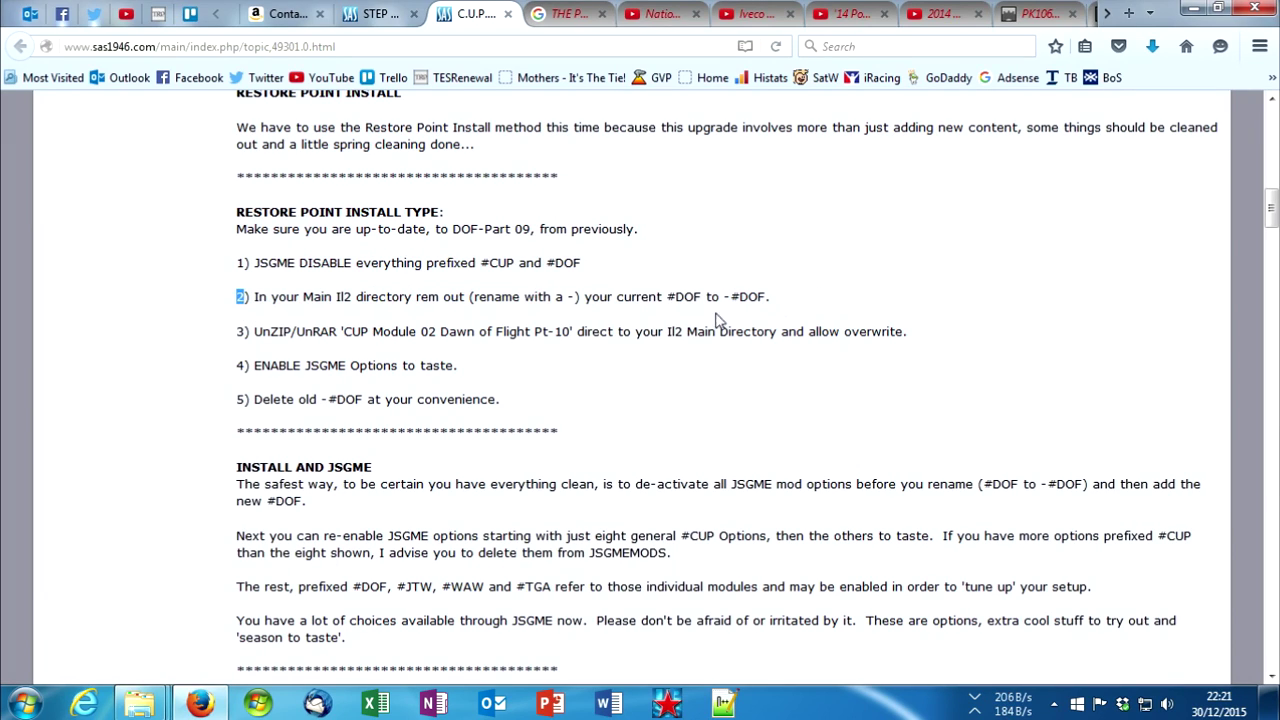
Step: Delete the old #DOF folder from the IL 2 Sturmovik 1946 folder
mouse_move(140, 703)
click(97, 622)
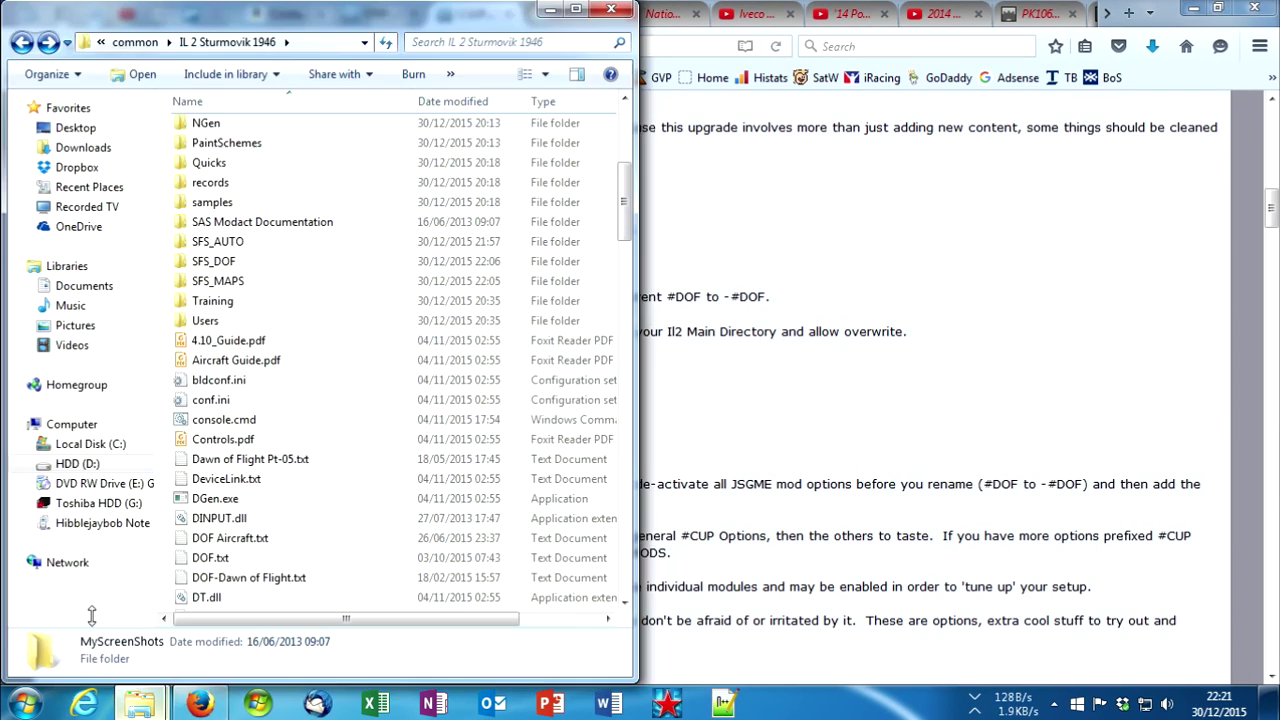
scroll(320, 295, up, 6)
click(206, 128)
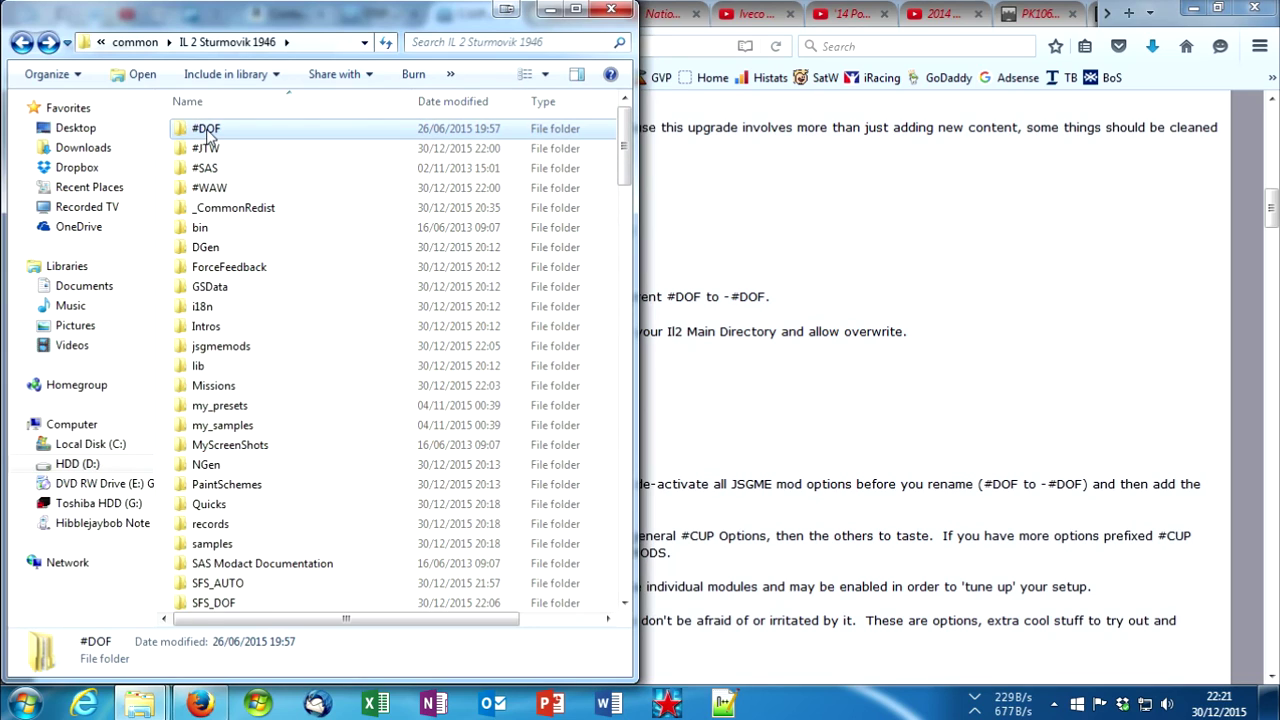
key(Delete)
key(Escape)
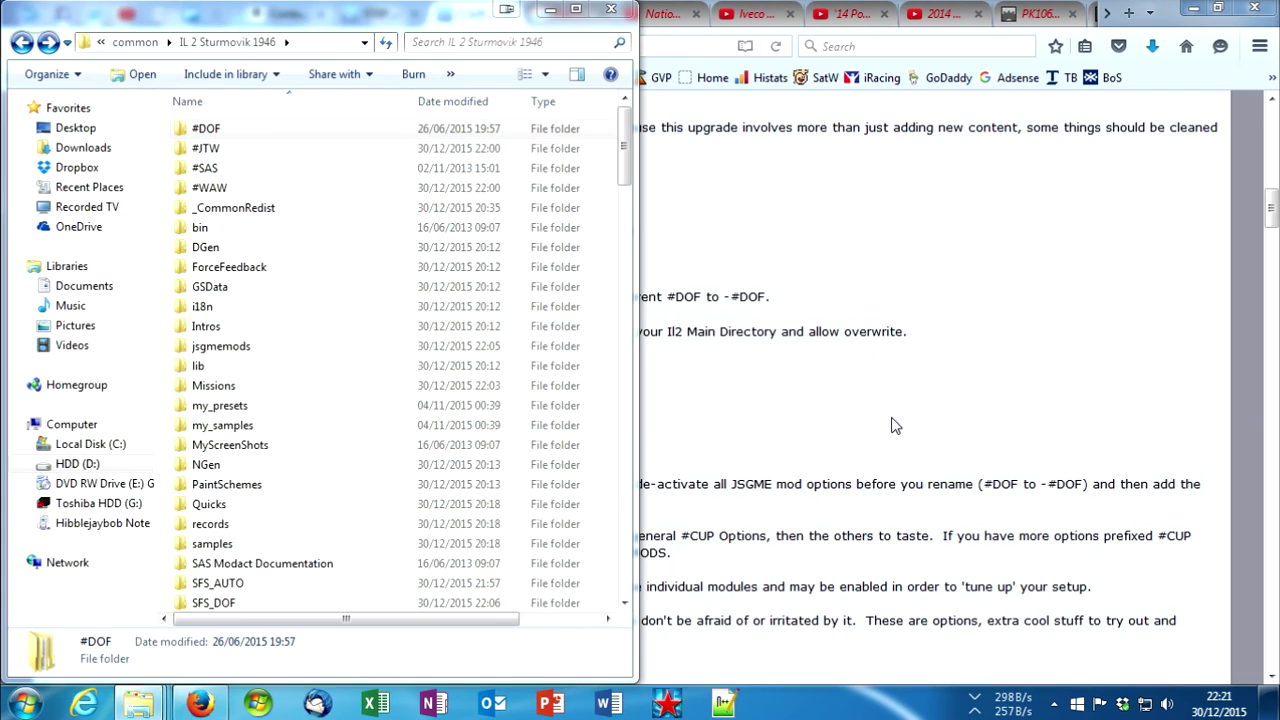
Step: Recheck the thread's instructions on renaming #DOF and deleting the old -#DOF folder
click(1107, 463)
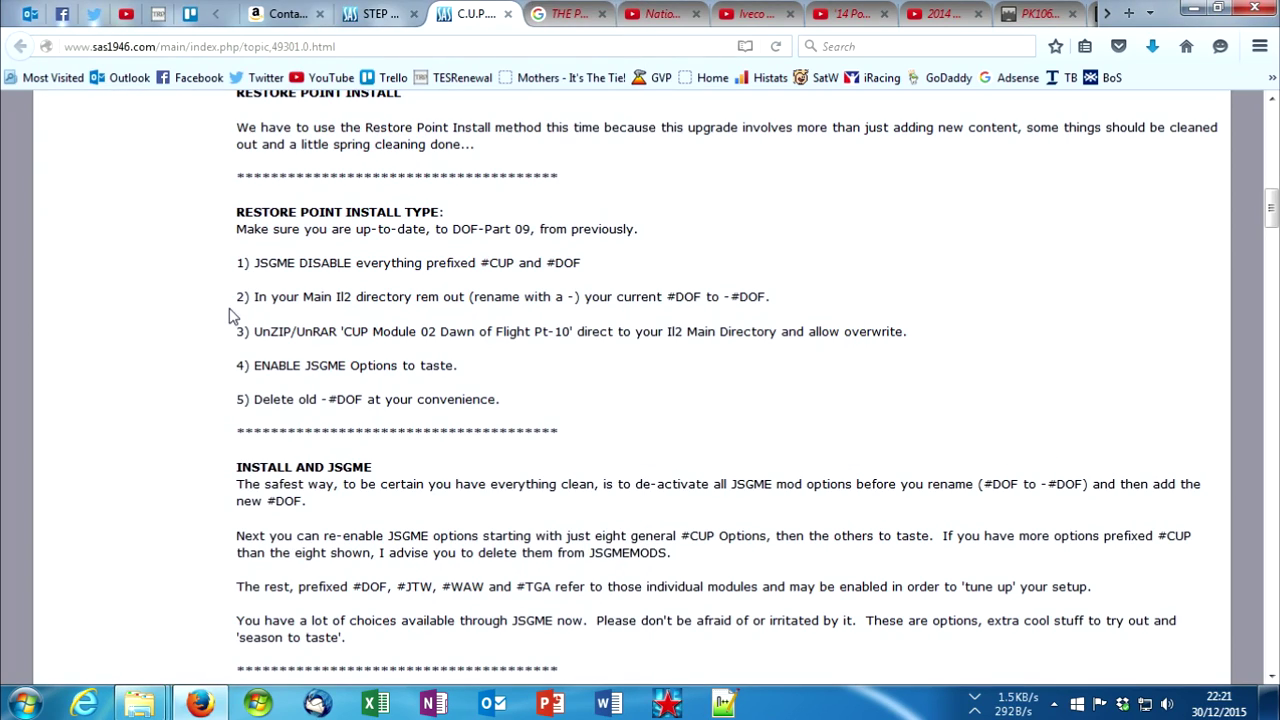
drag(770, 297, 522, 300)
drag(256, 399, 513, 400)
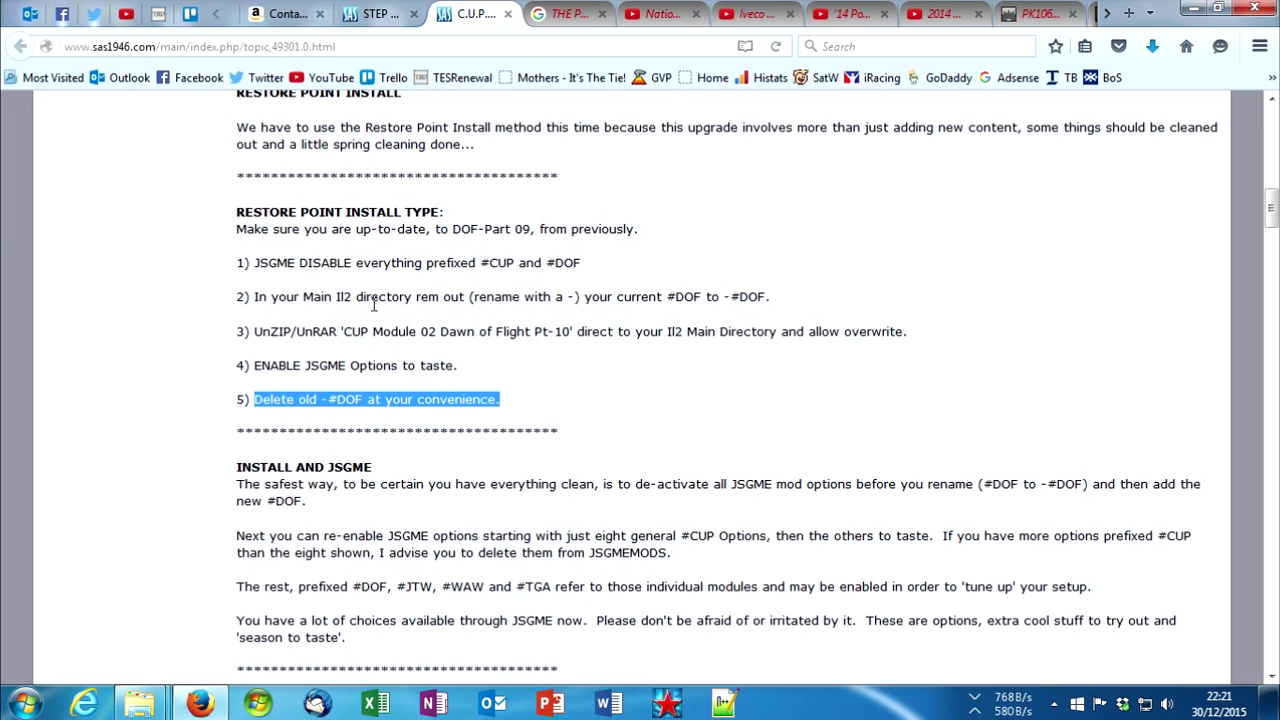
Step: Move the Dawn of Flight Pt-10 contents into the IL 2 Sturmovik 1946 folder, merging folders and replacing conflicting files such as DOF22.SFS
click(140, 703)
click(118, 632)
click(118, 632)
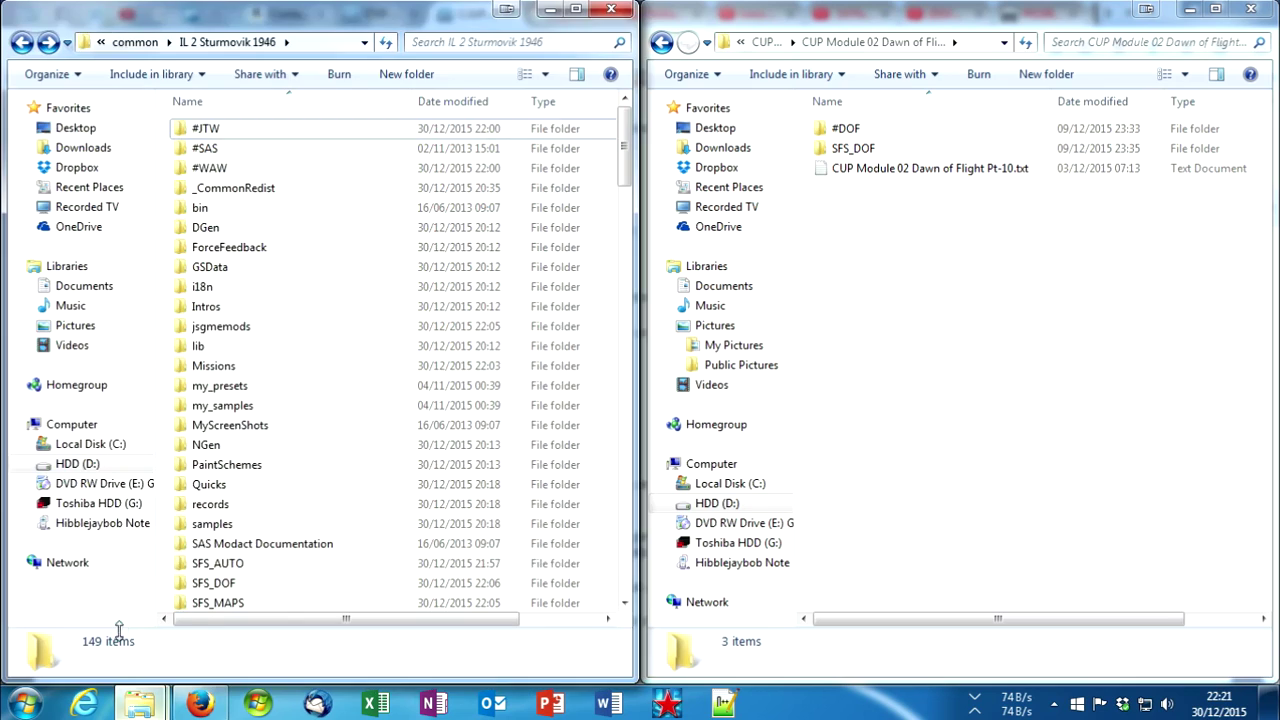
drag(903, 314, 835, 122)
drag(623, 164, 625, 423)
drag(895, 155, 483, 468)
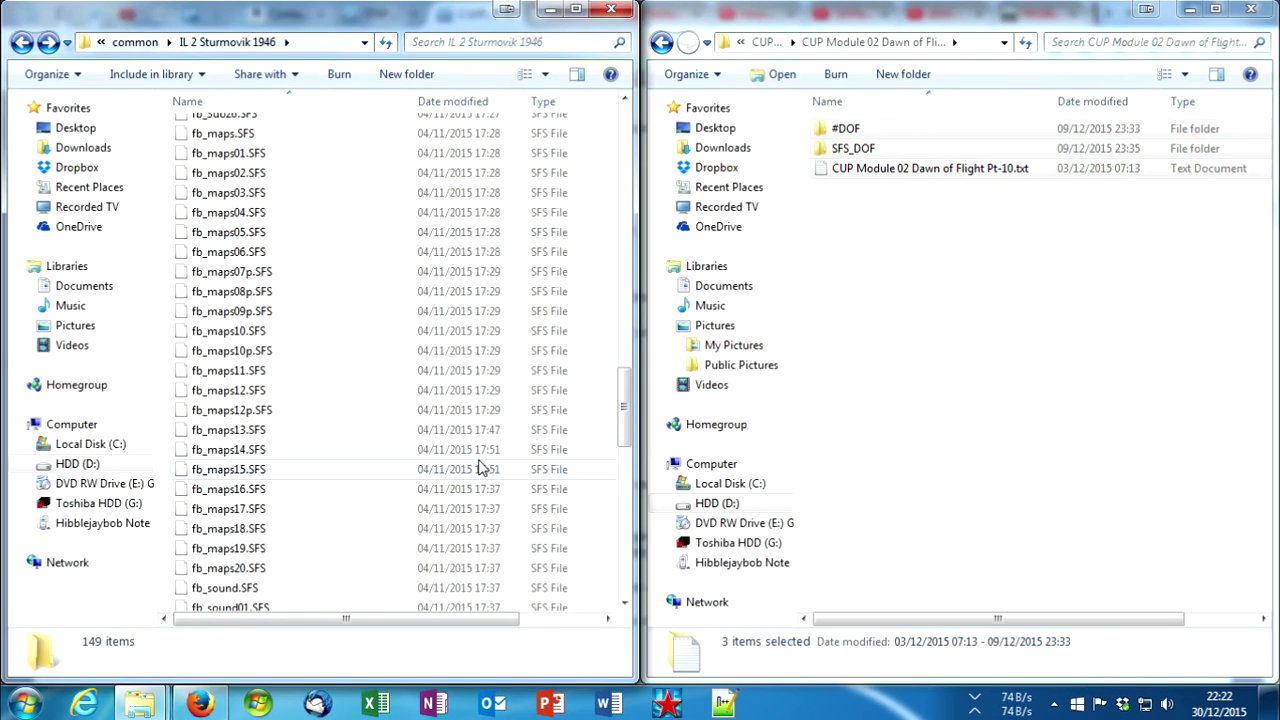
click(551, 564)
click(622, 522)
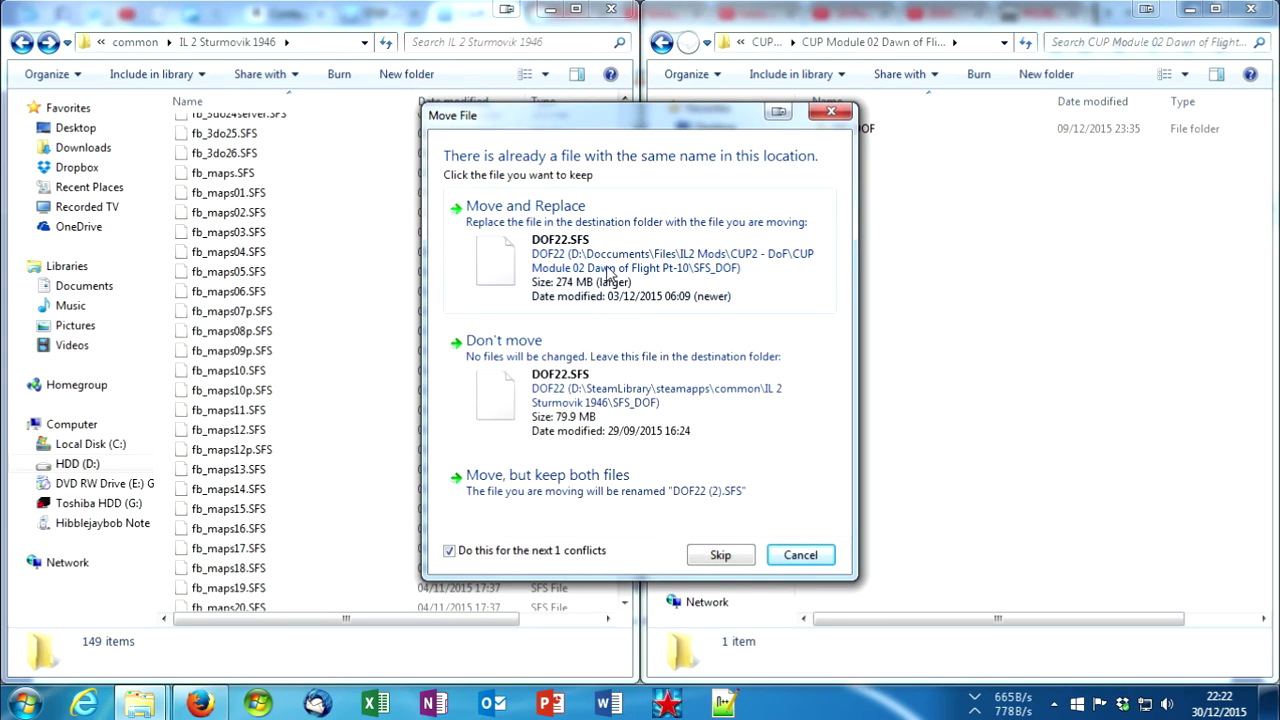
click(608, 272)
Step: Read through the remaining restore point and JSGME instructions in the Pt-10 thread, and close it to return to the install list
click(200, 703)
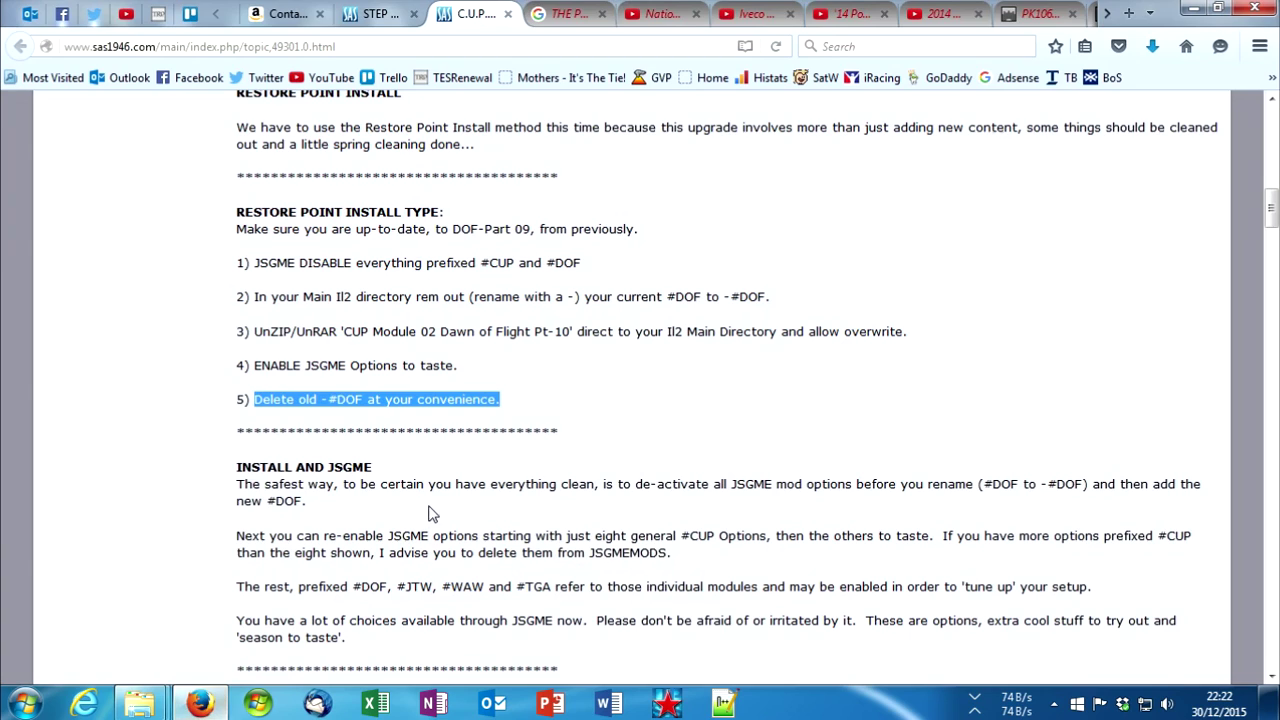
scroll(396, 452, down, 2)
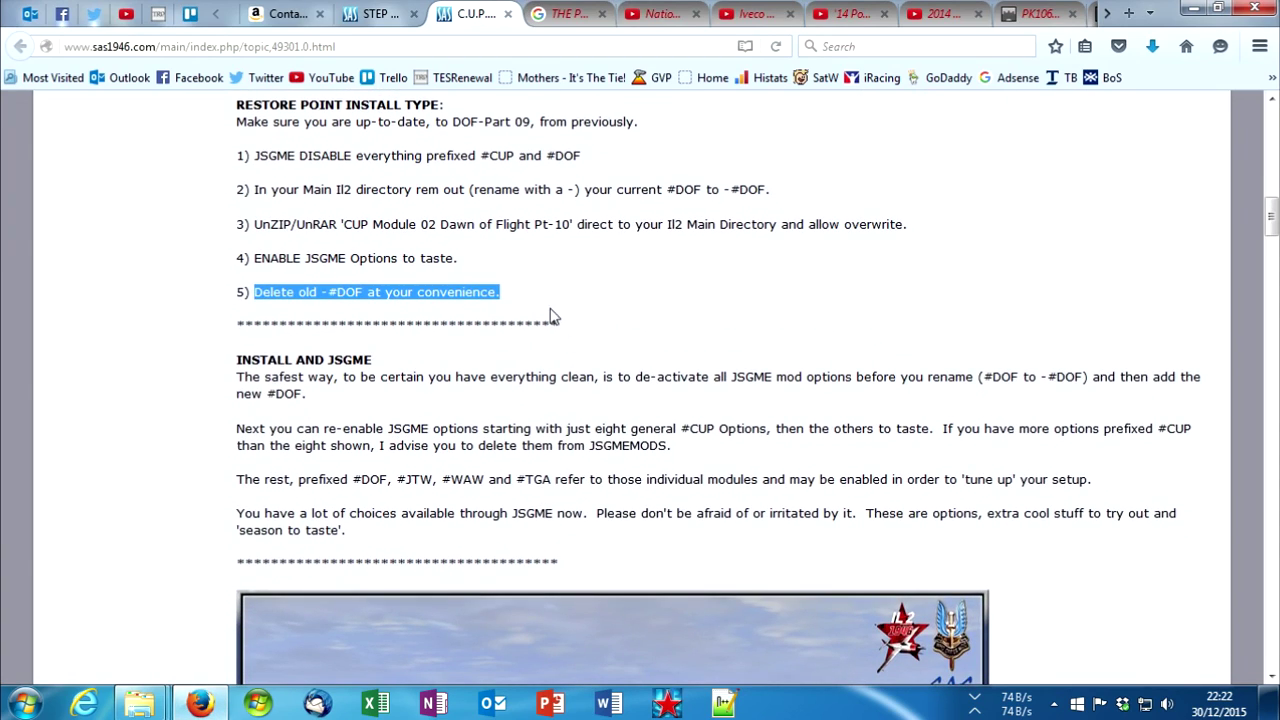
scroll(340, 390, up, 3)
click(663, 463)
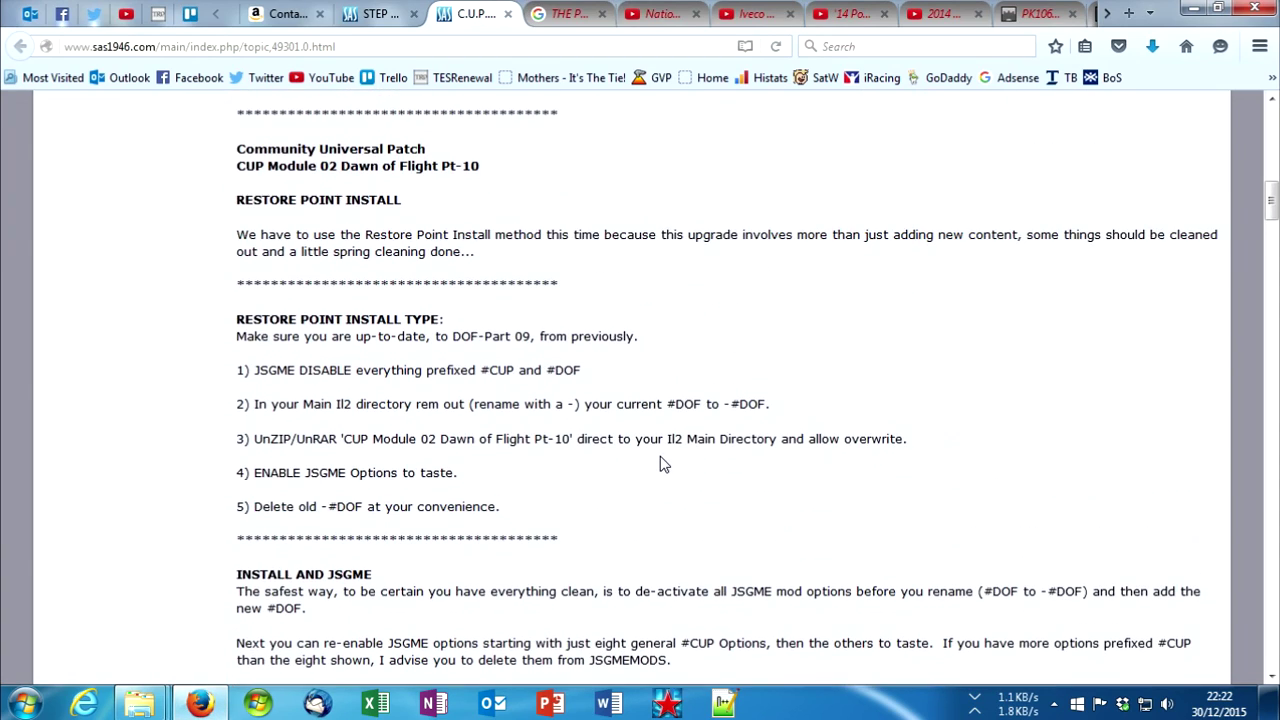
scroll(666, 486, up, 7)
scroll(658, 516, down, 2)
scroll(658, 516, down, 3)
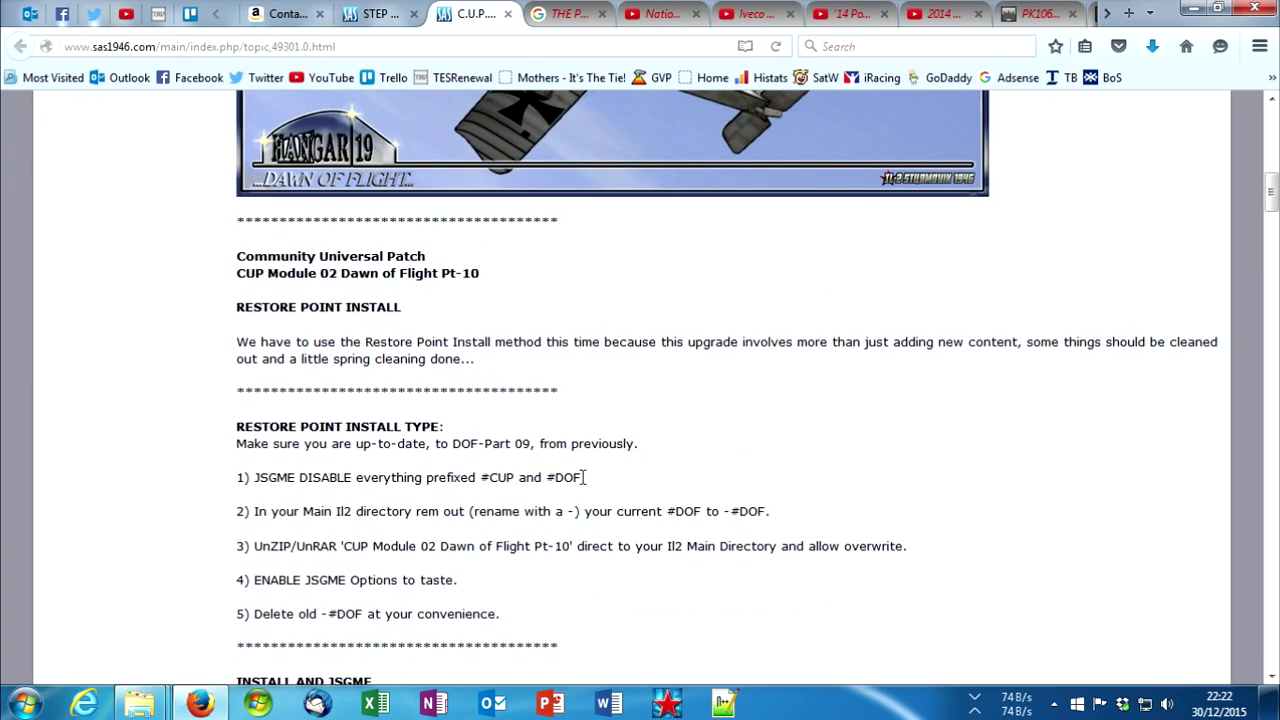
scroll(595, 593, down, 15)
scroll(240, 592, up, 20)
click(375, 14)
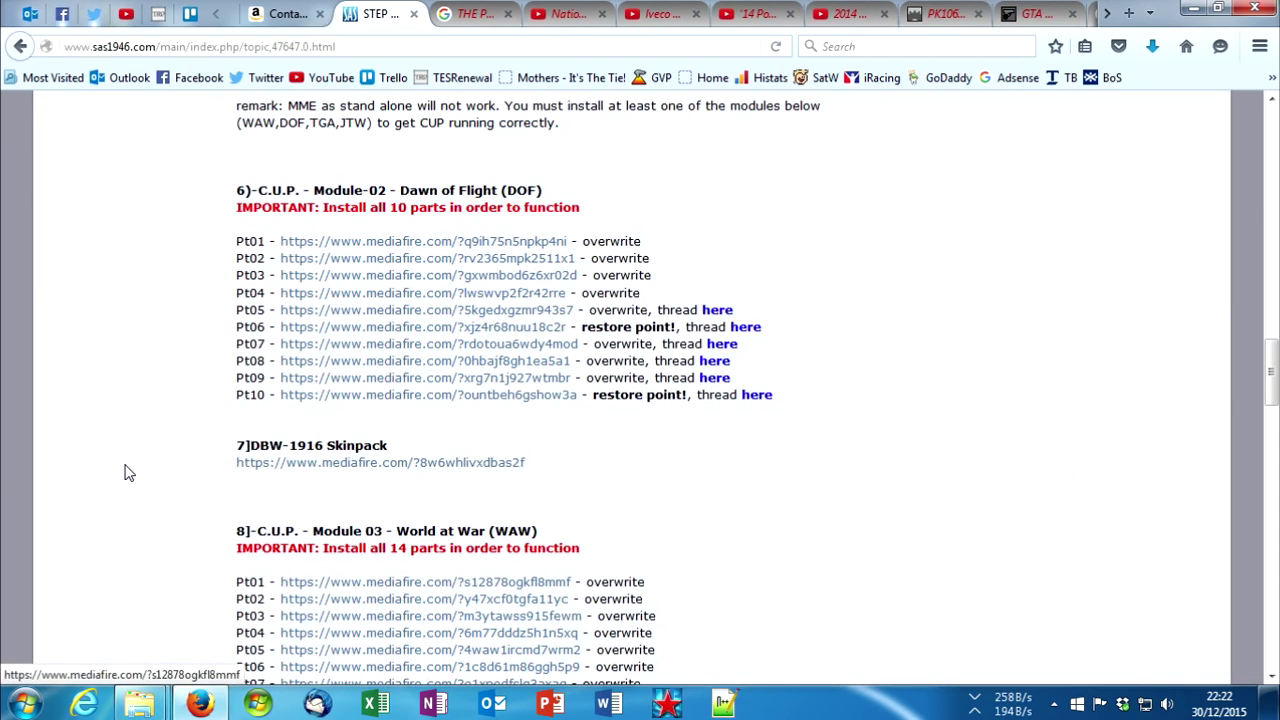
Step: Bring back both folder windows and launch JSGME.exe from the IL 2 Sturmovik 1946 folder
mouse_move(140, 708)
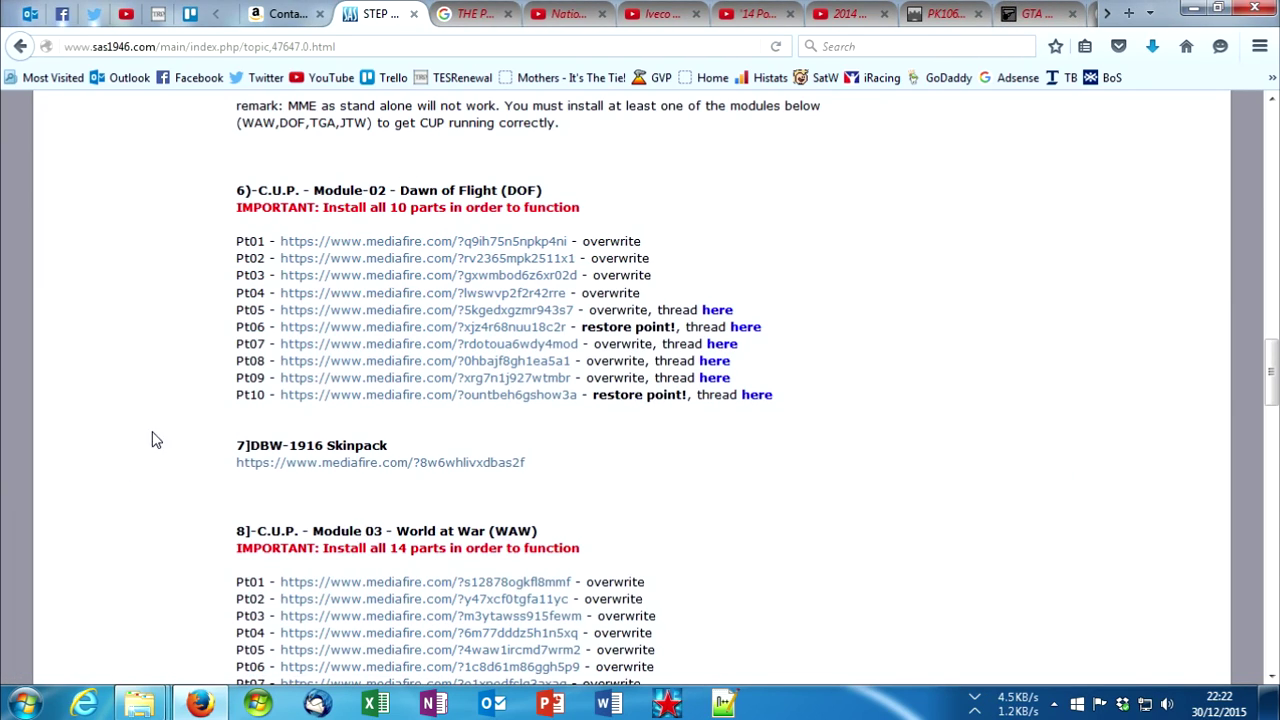
click(300, 600)
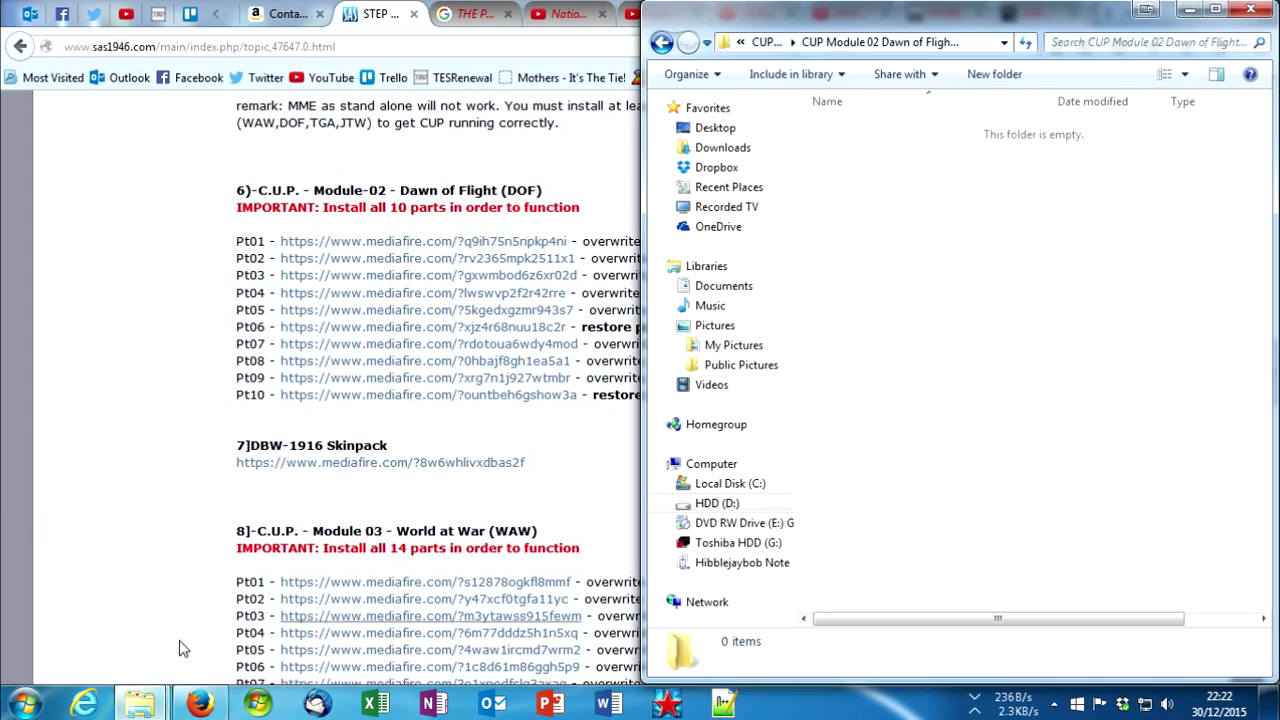
click(117, 585)
scroll(450, 400, up, 10)
scroll(377, 400, down, 4)
scroll(300, 450, down, 20)
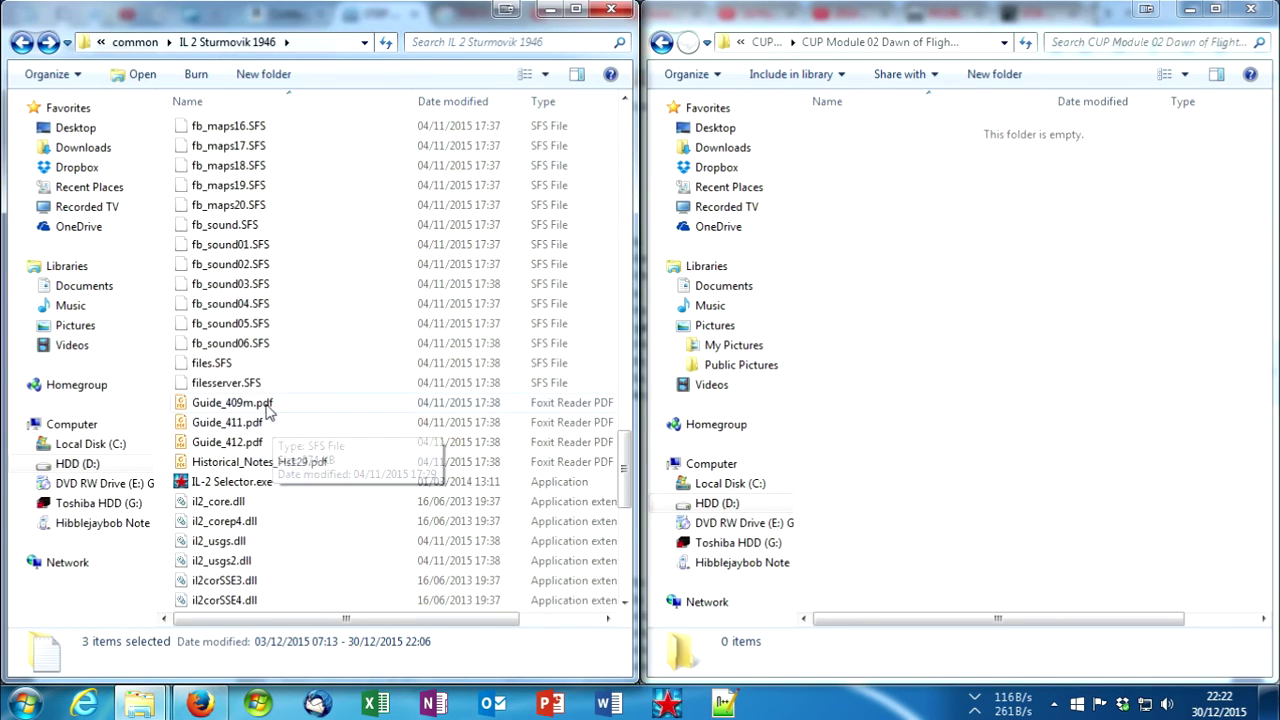
double_click(229, 324)
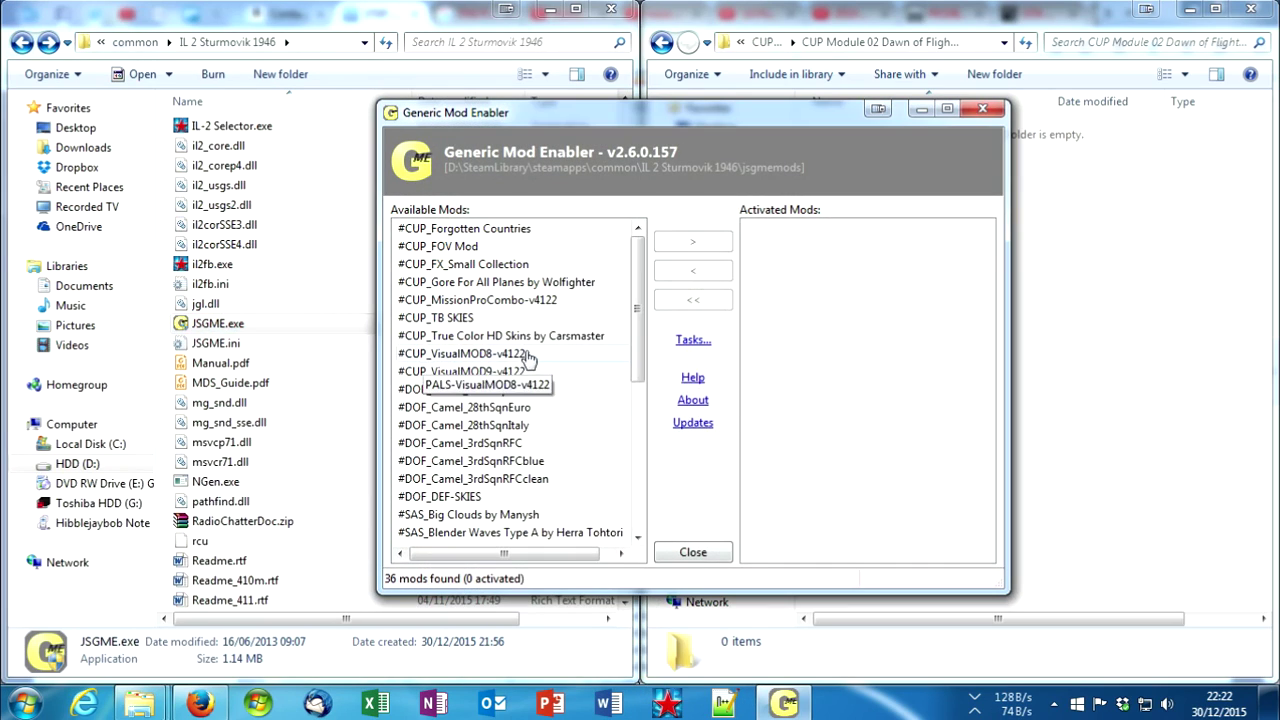
Step: Examine the list of available mods in the Generic Mod Enabler, including the #CUP, #DOF and #SAS options
click(449, 229)
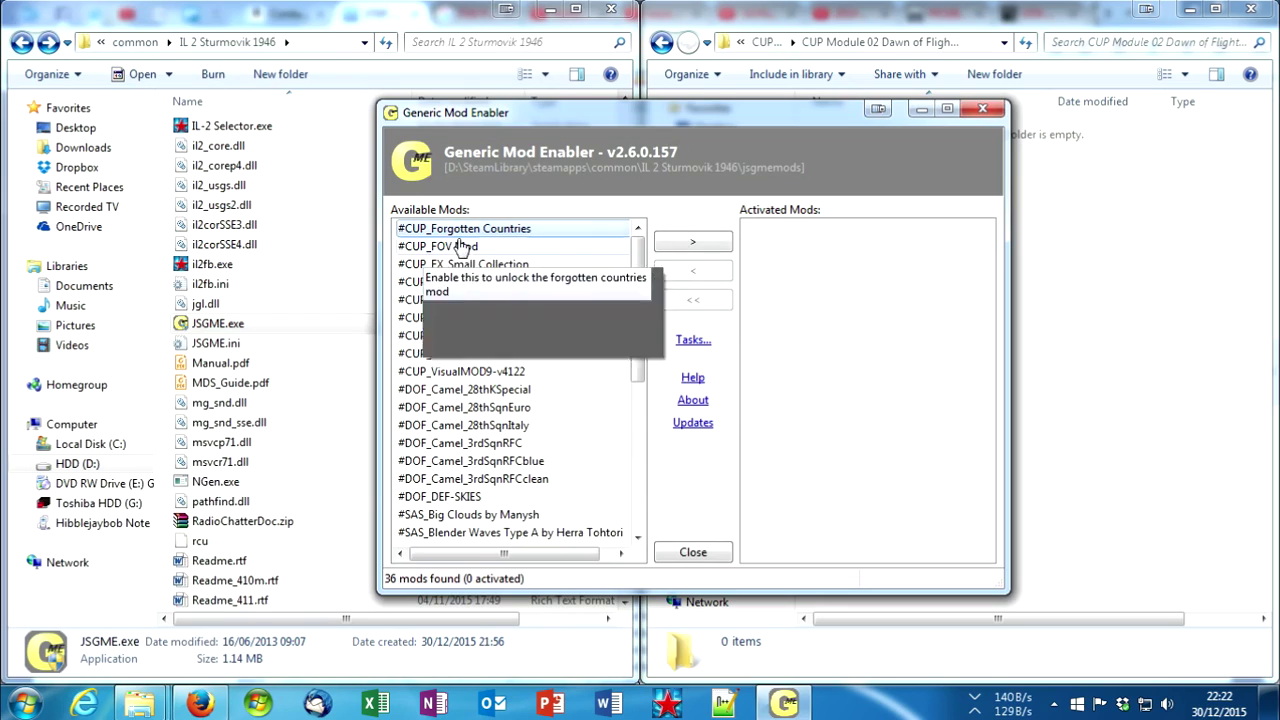
drag(642, 294, 617, 230)
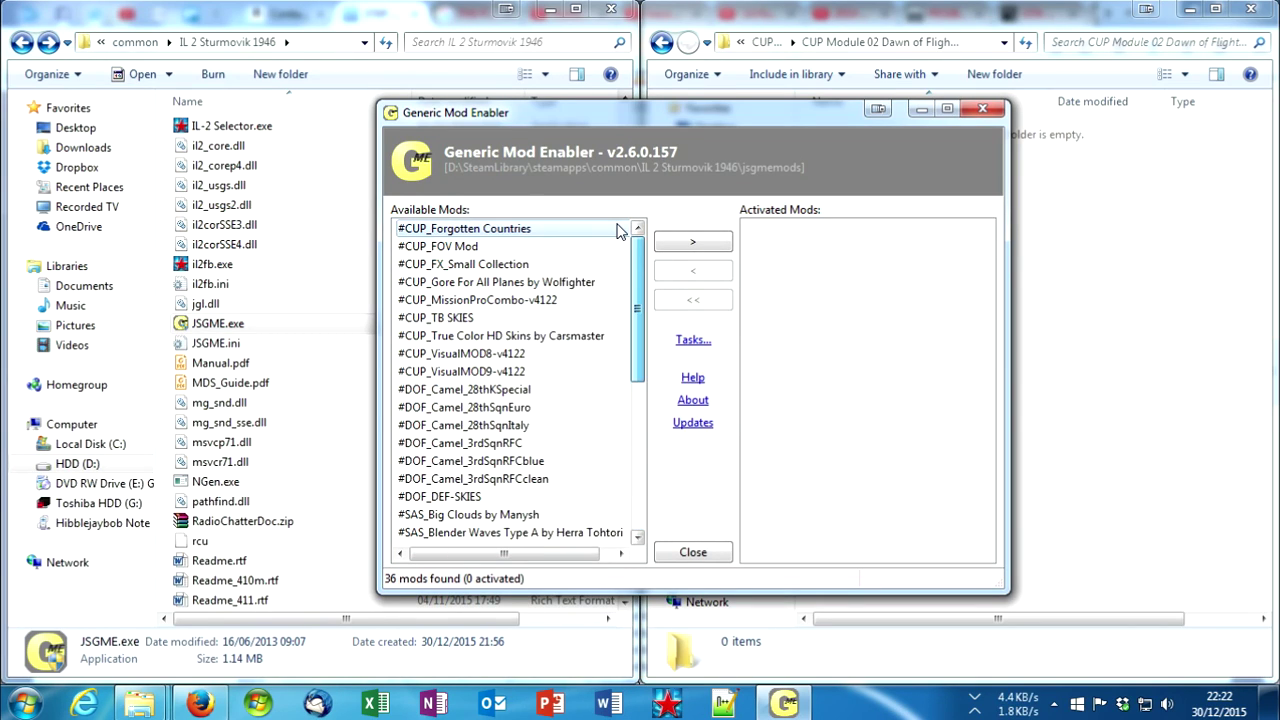
scroll(615, 256, down, 6)
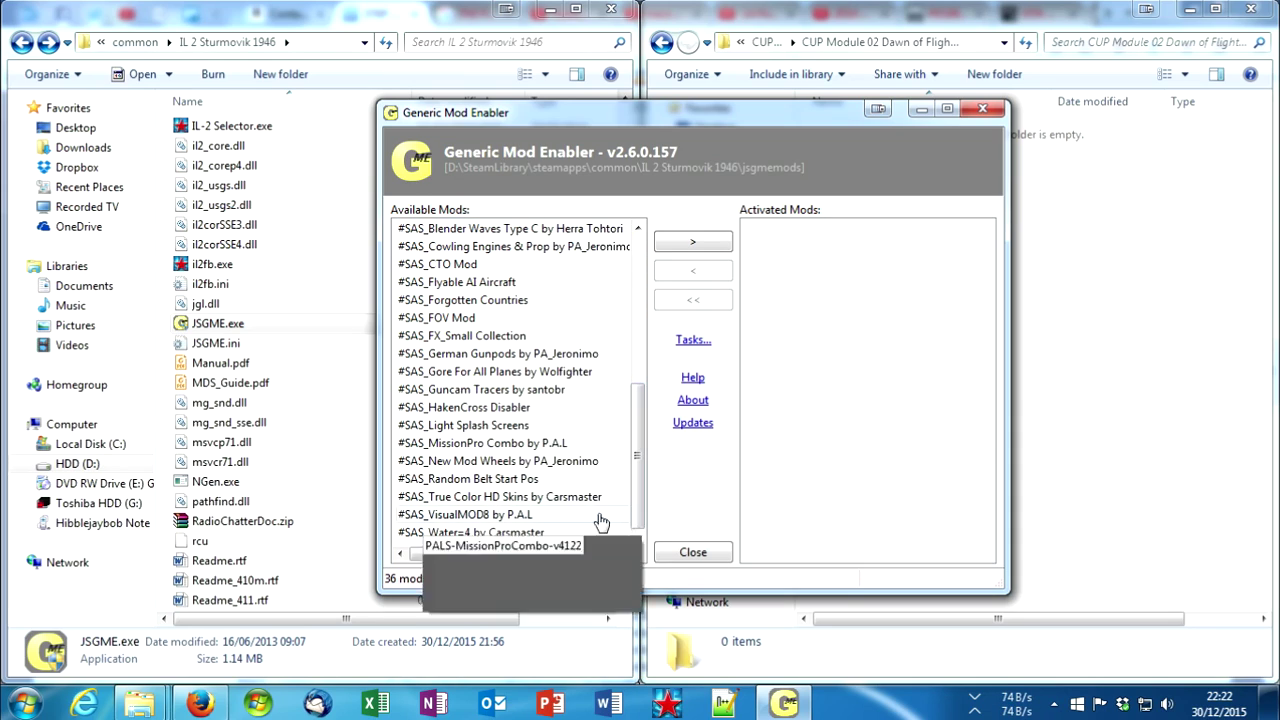
Step: Look through the available CUP, DOF and SAS mods in Generic Mod Enabler without activating any, and close it
mouse_move(473, 318)
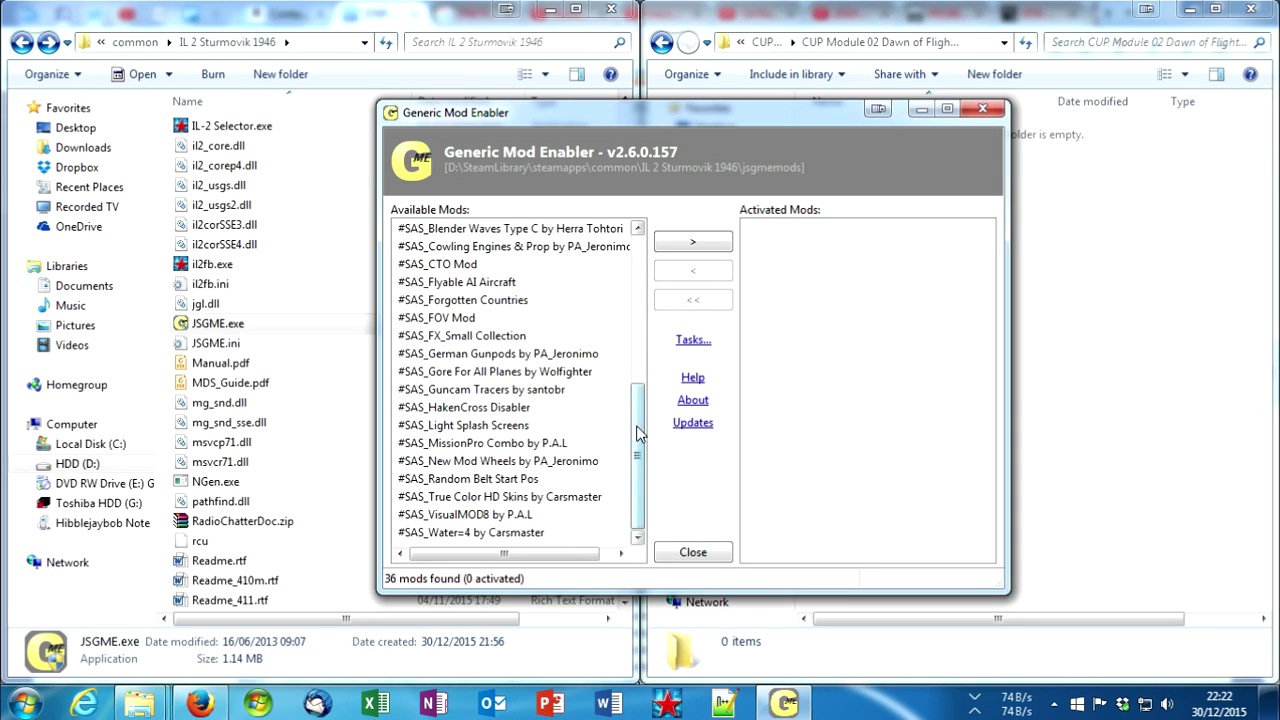
scroll(475, 290, up, 6)
click(477, 264)
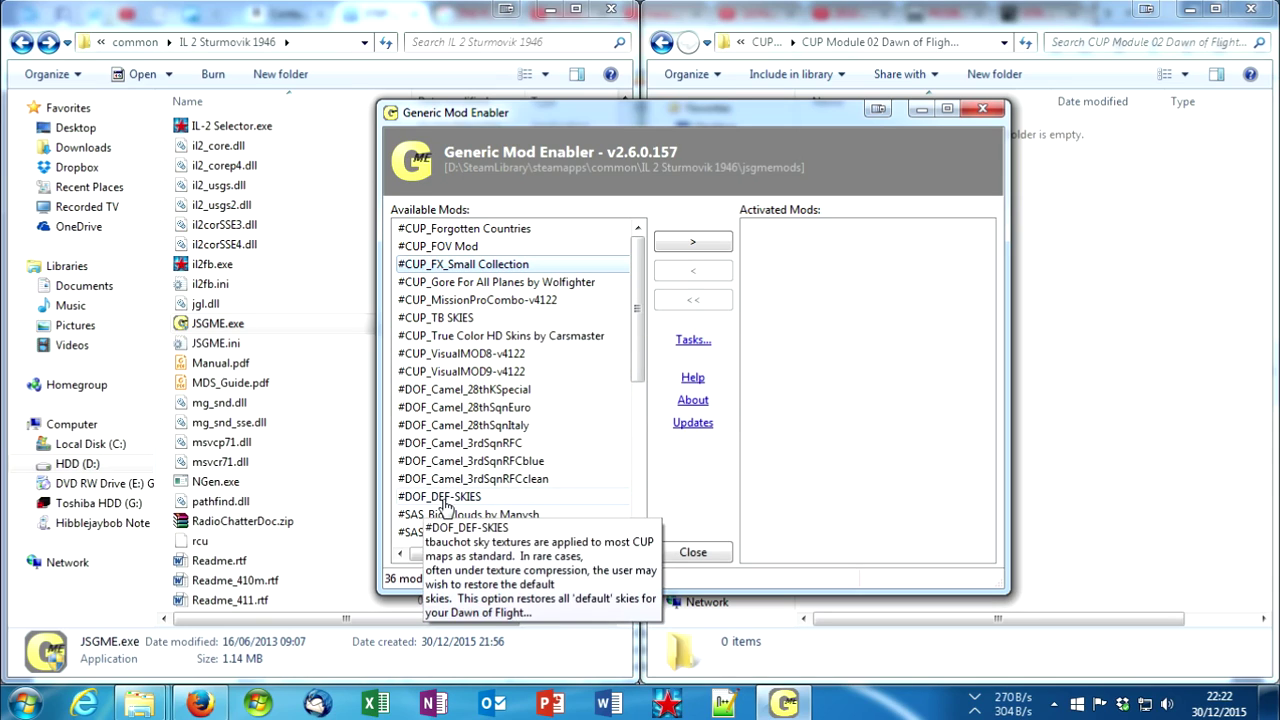
click(693, 553)
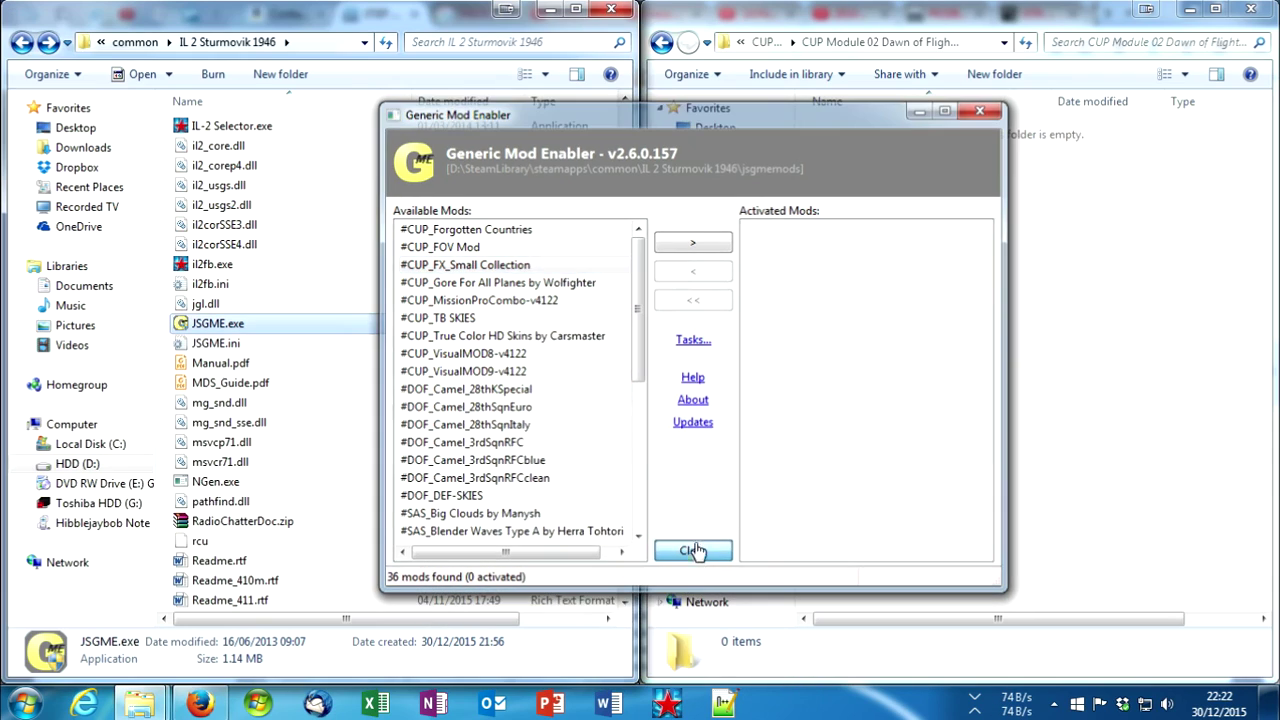
Step: Run IL-2 Selector.exe from the IL 2 Sturmovik 1946 folder, accepting the security warning
scroll(290, 320, up, 2)
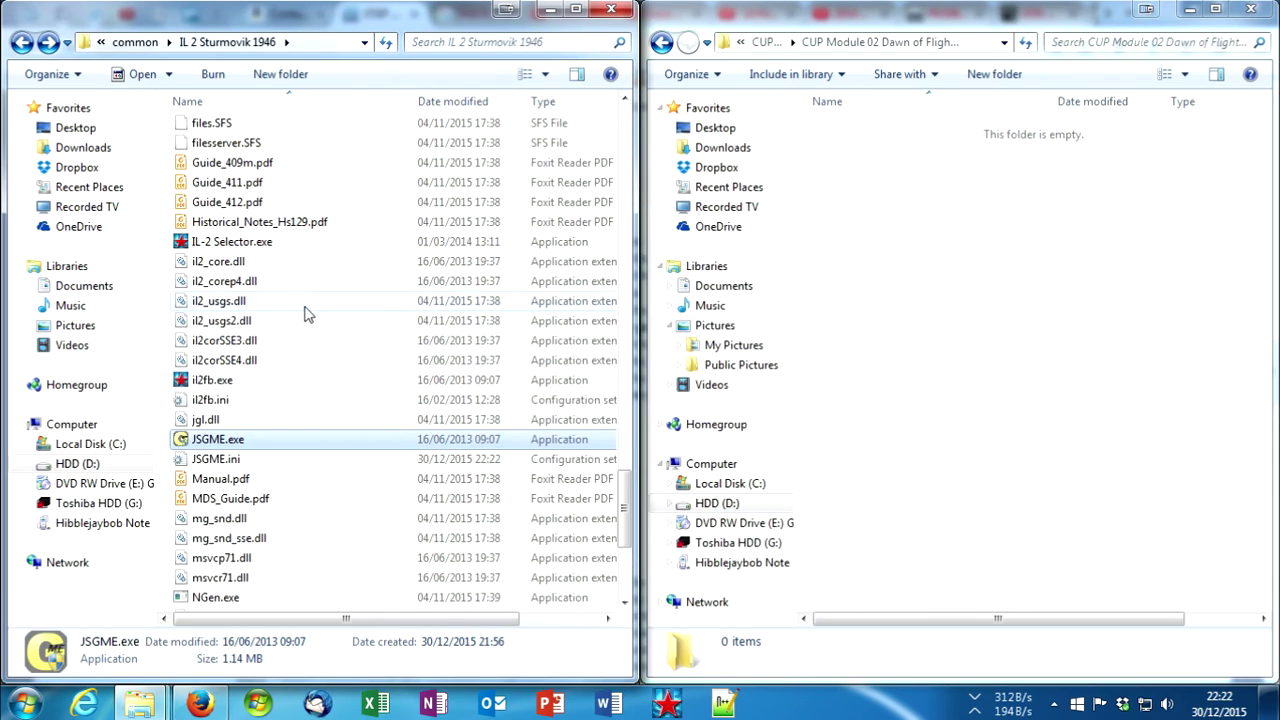
click(252, 247)
double_click(252, 247)
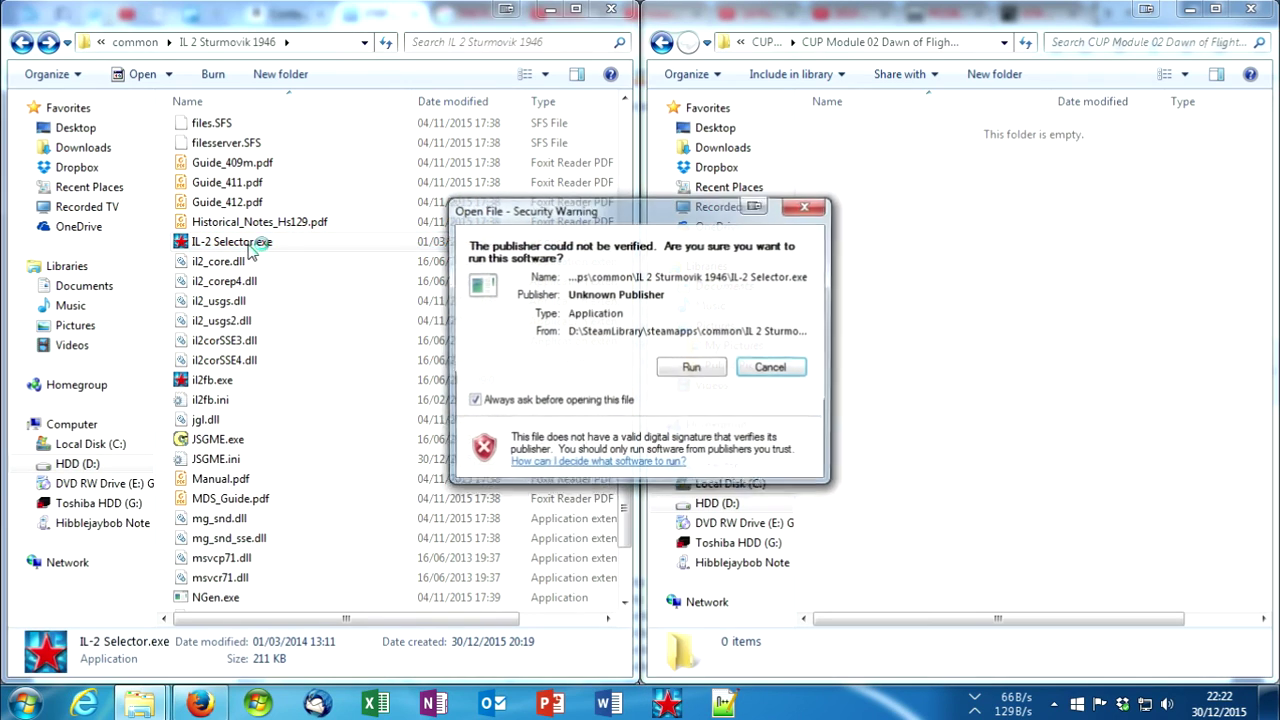
click(623, 366)
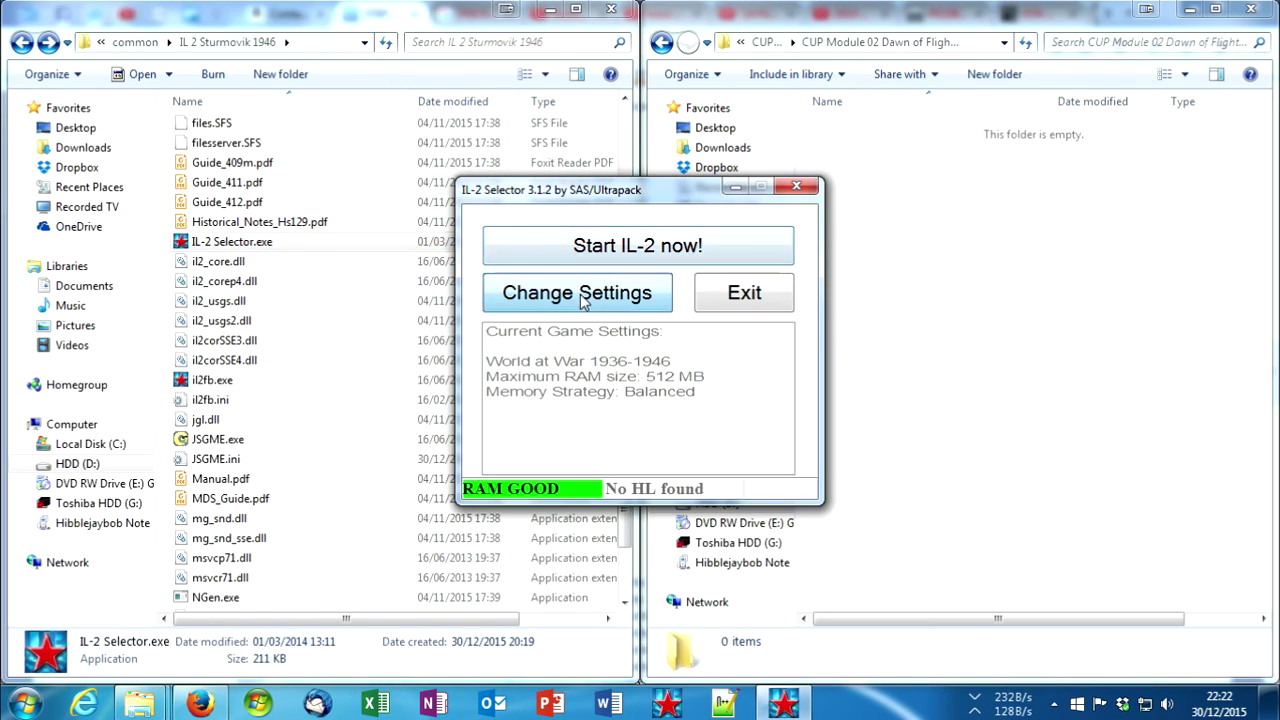
Step: Set the game type to Dawn of Flight 1906-1926 and RAM usage to 1024 MB, and exit the selector
click(586, 294)
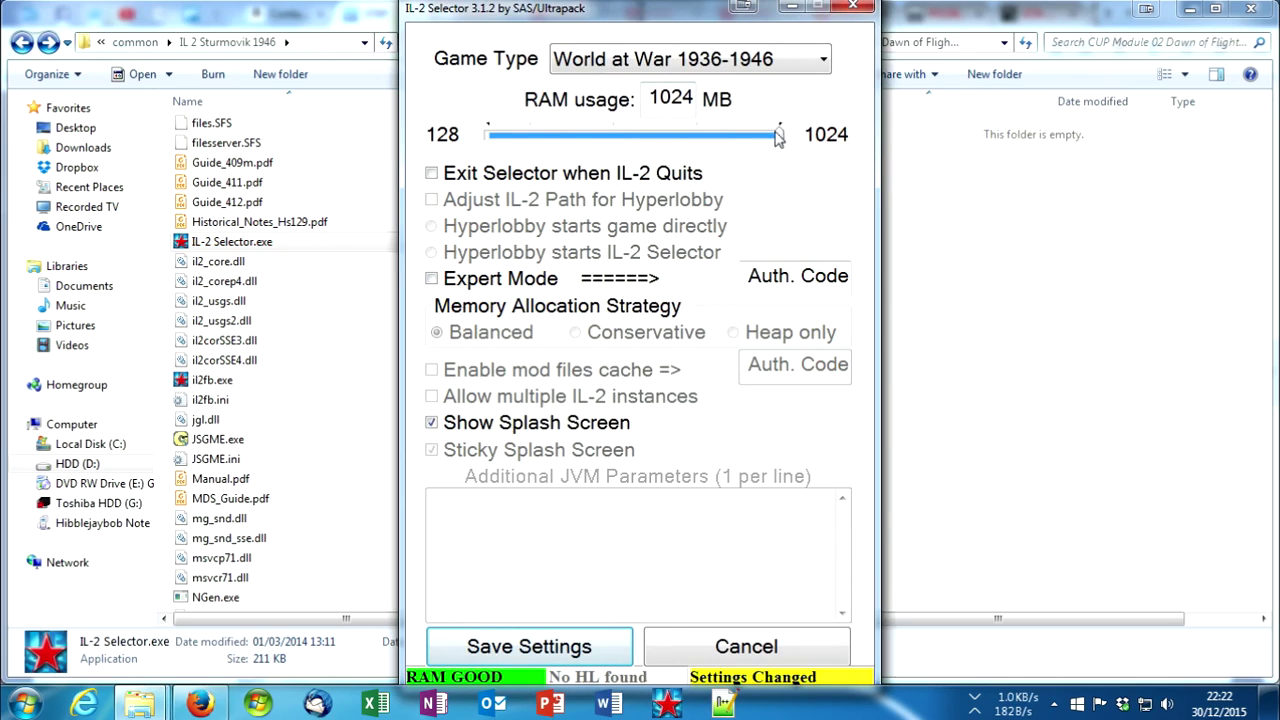
click(630, 60)
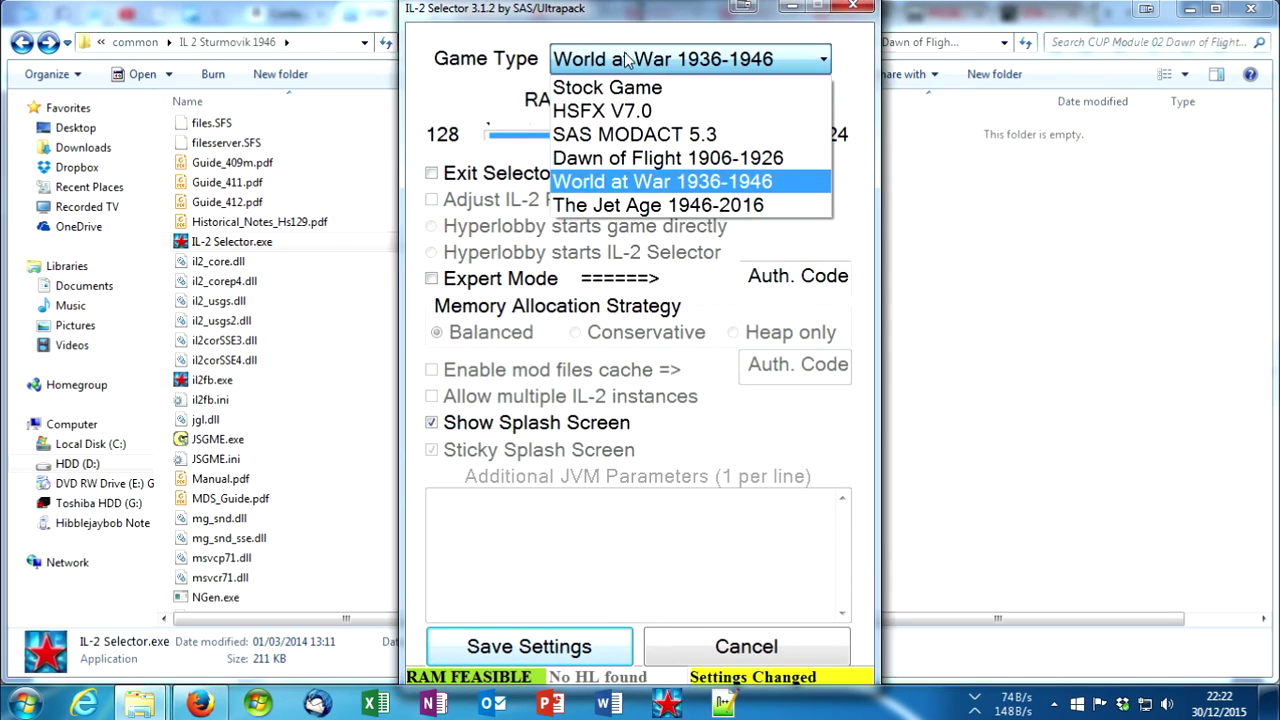
click(625, 158)
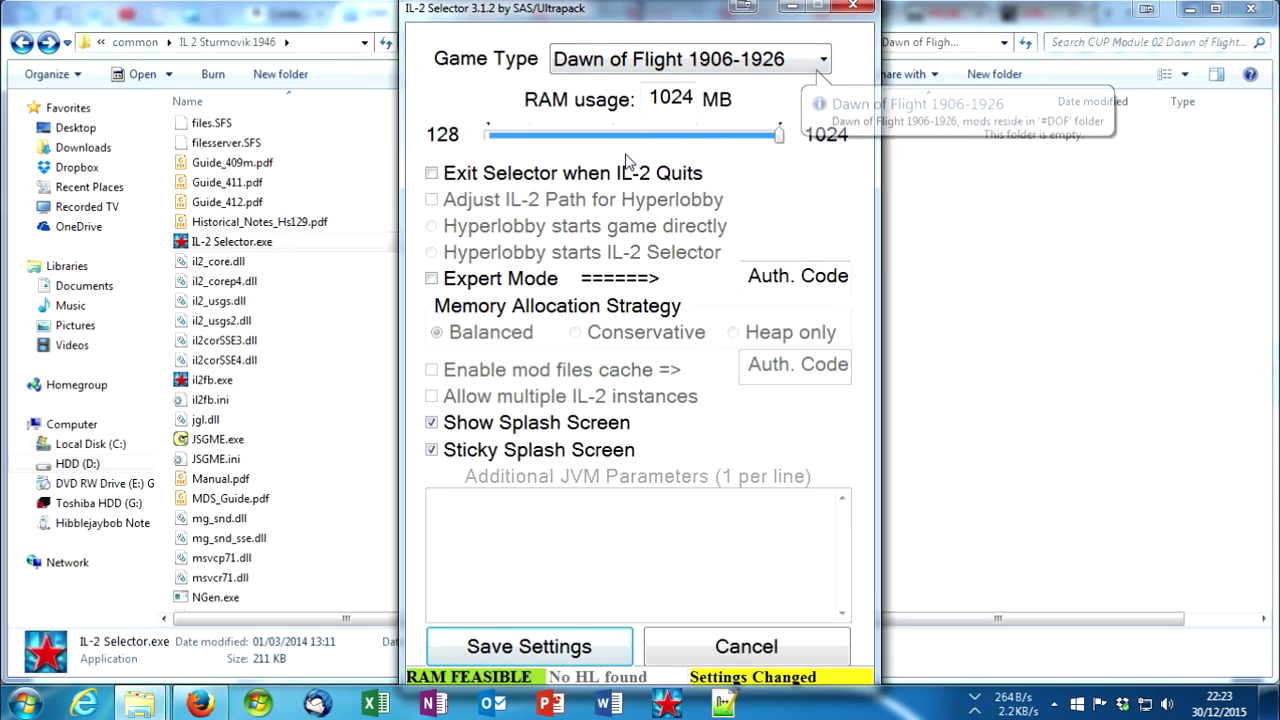
click(612, 57)
click(612, 57)
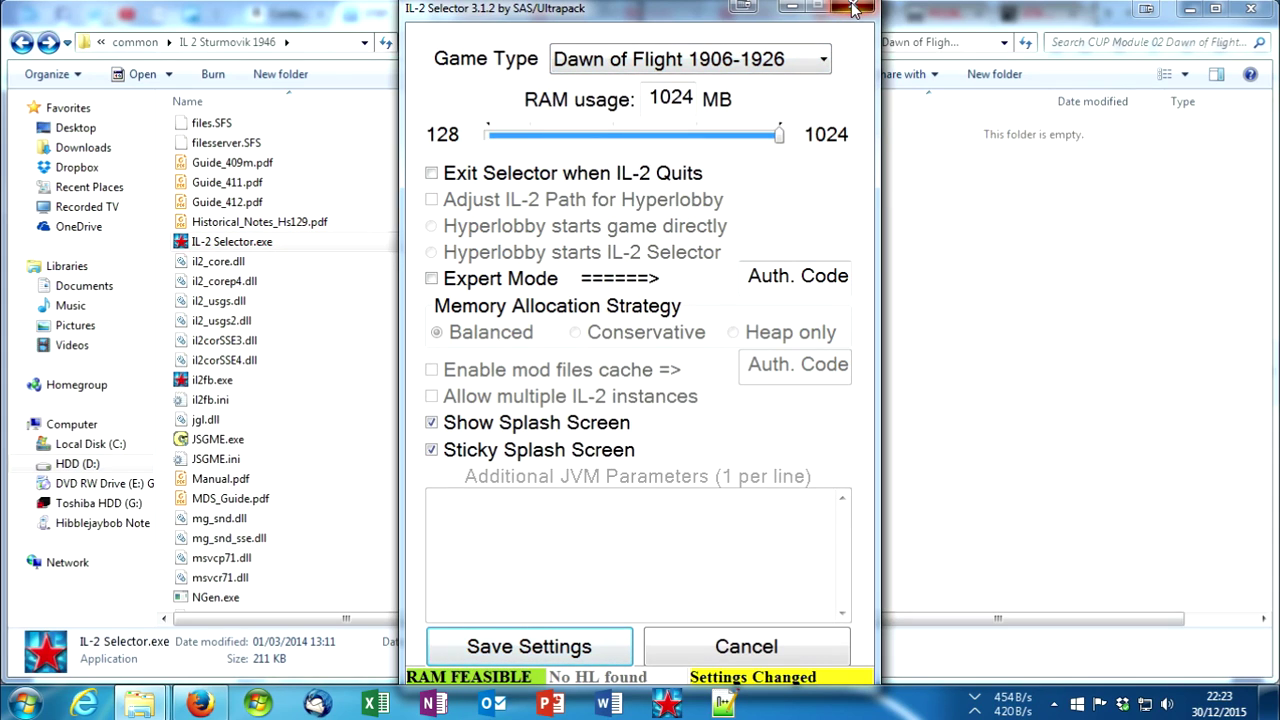
click(857, 8)
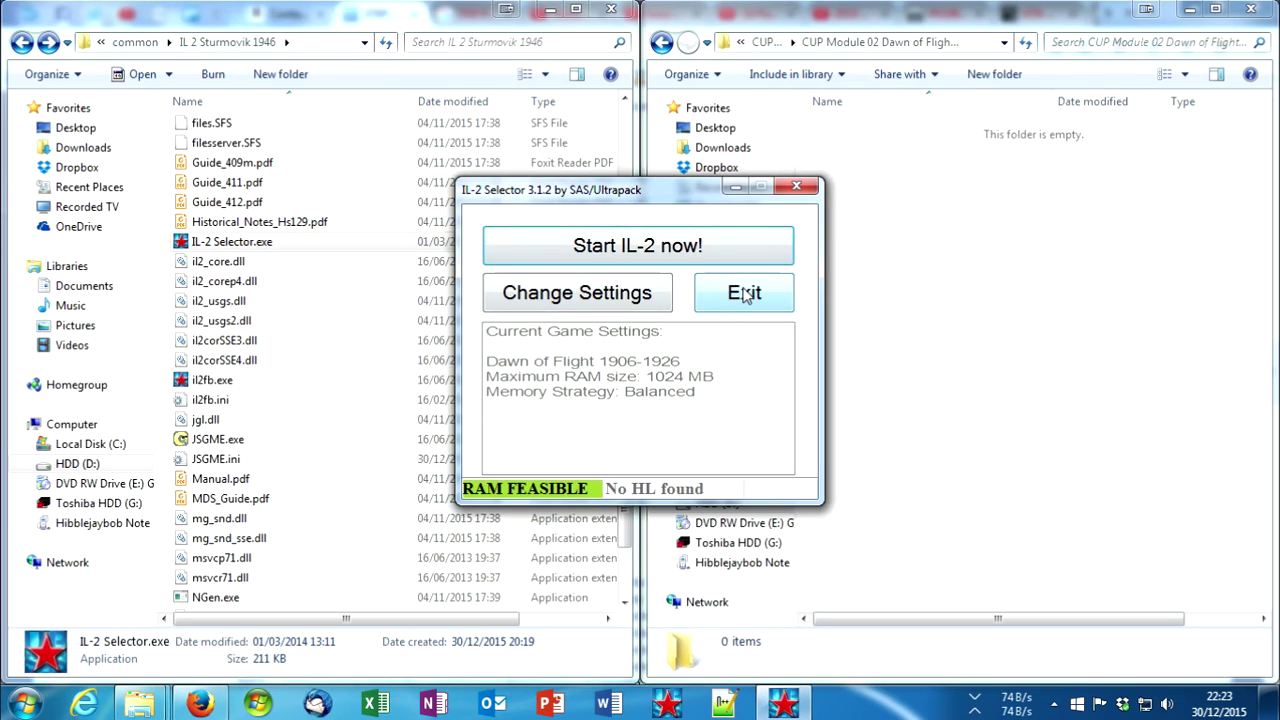
click(745, 293)
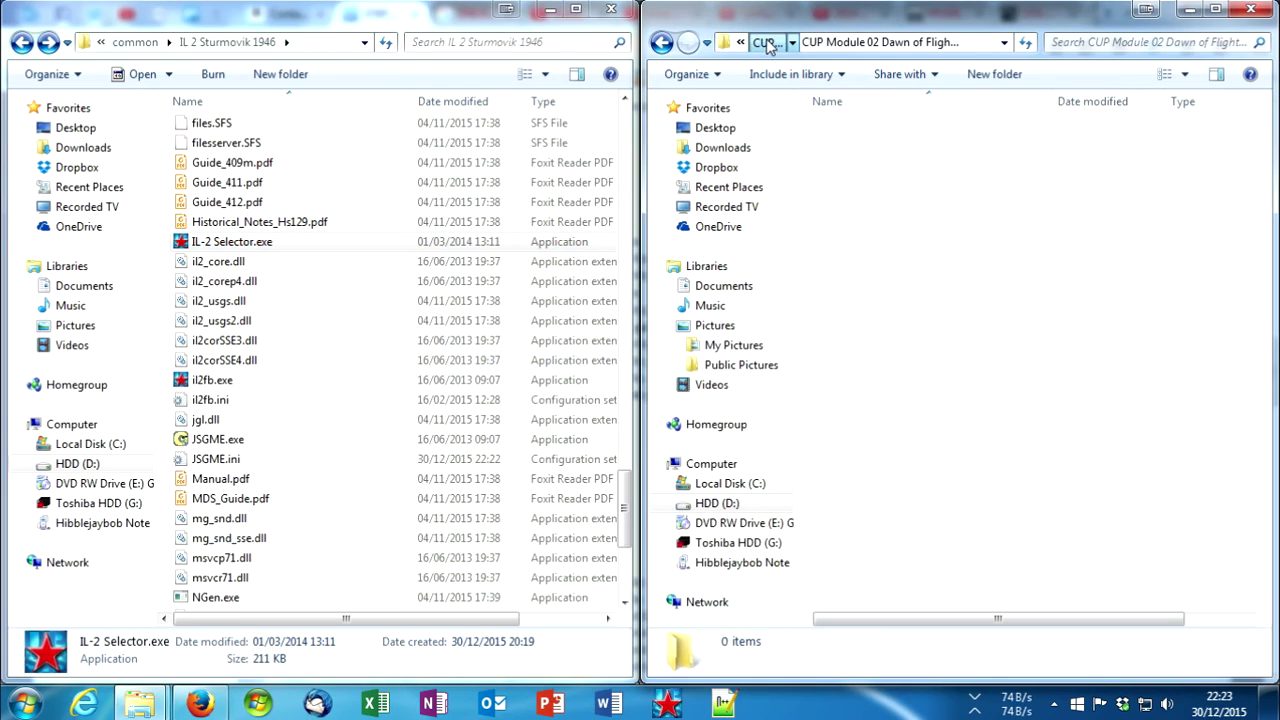
Step: Go up to the IL2 Mods folder and open the CUP3 - WaW folder
click(766, 47)
click(885, 42)
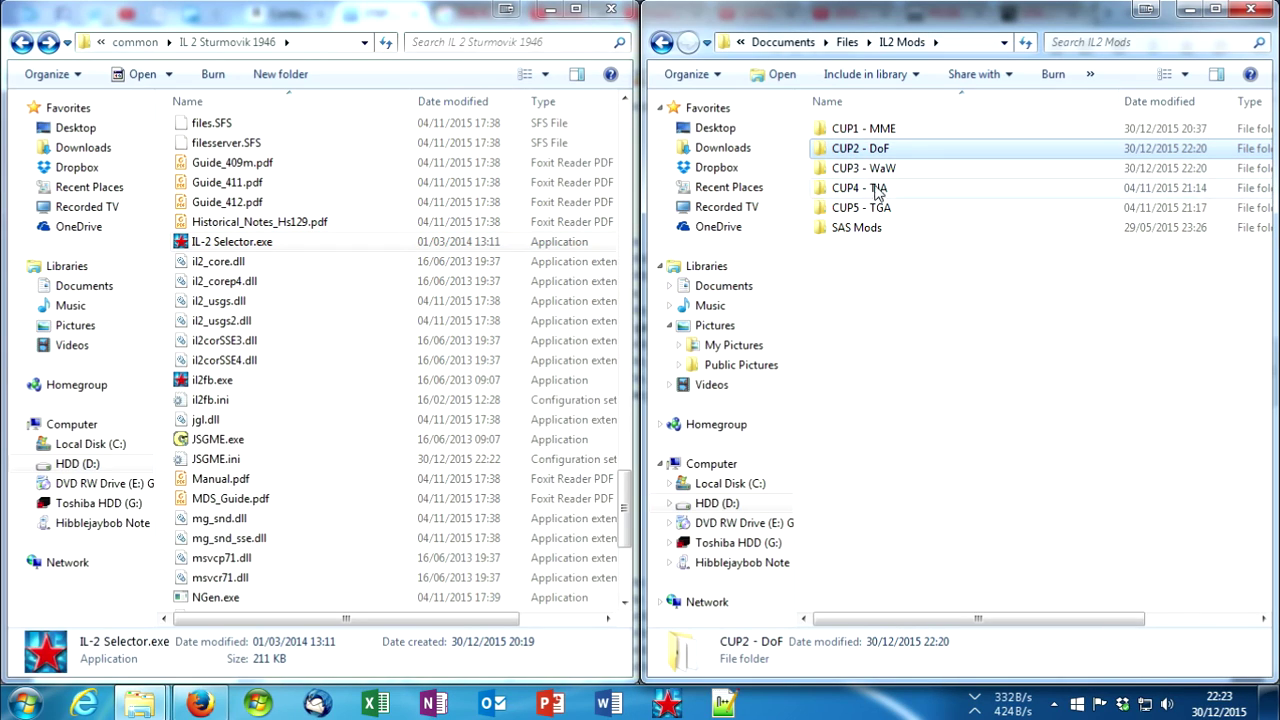
double_click(877, 168)
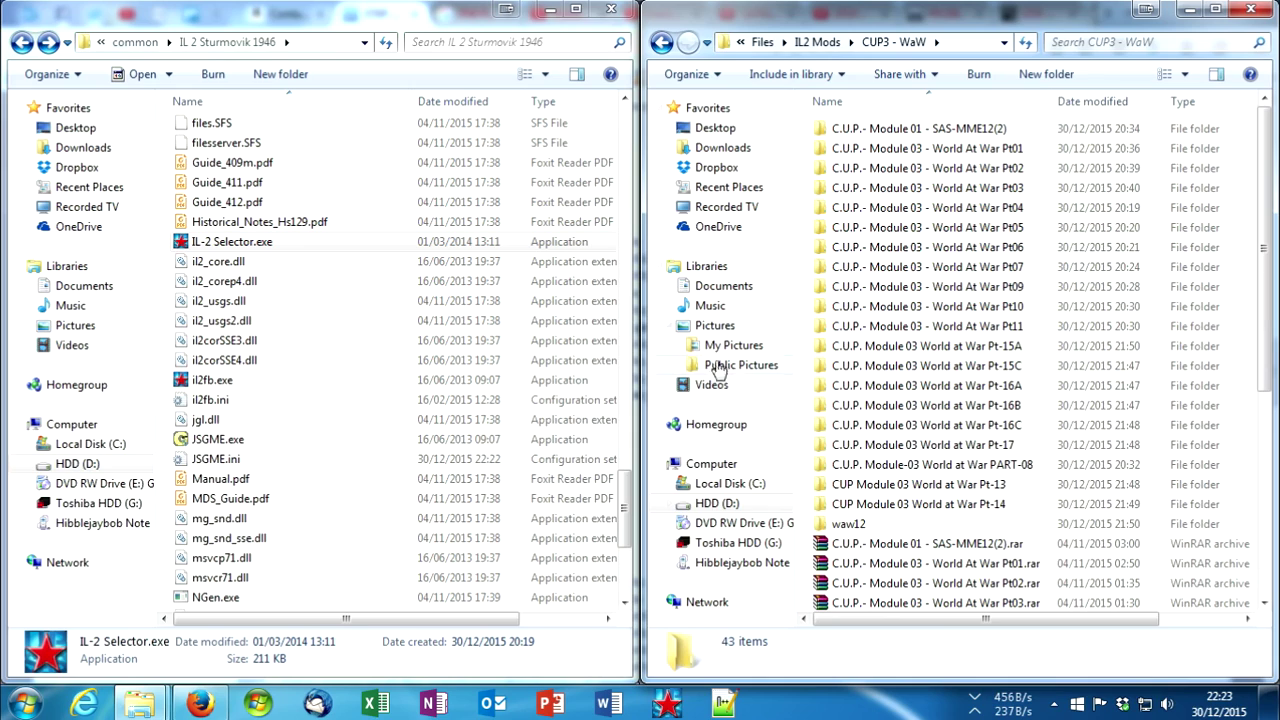
Step: Switch to Firefox and review the Module 03 World at War parts list, noting the restore point entries
click(200, 704)
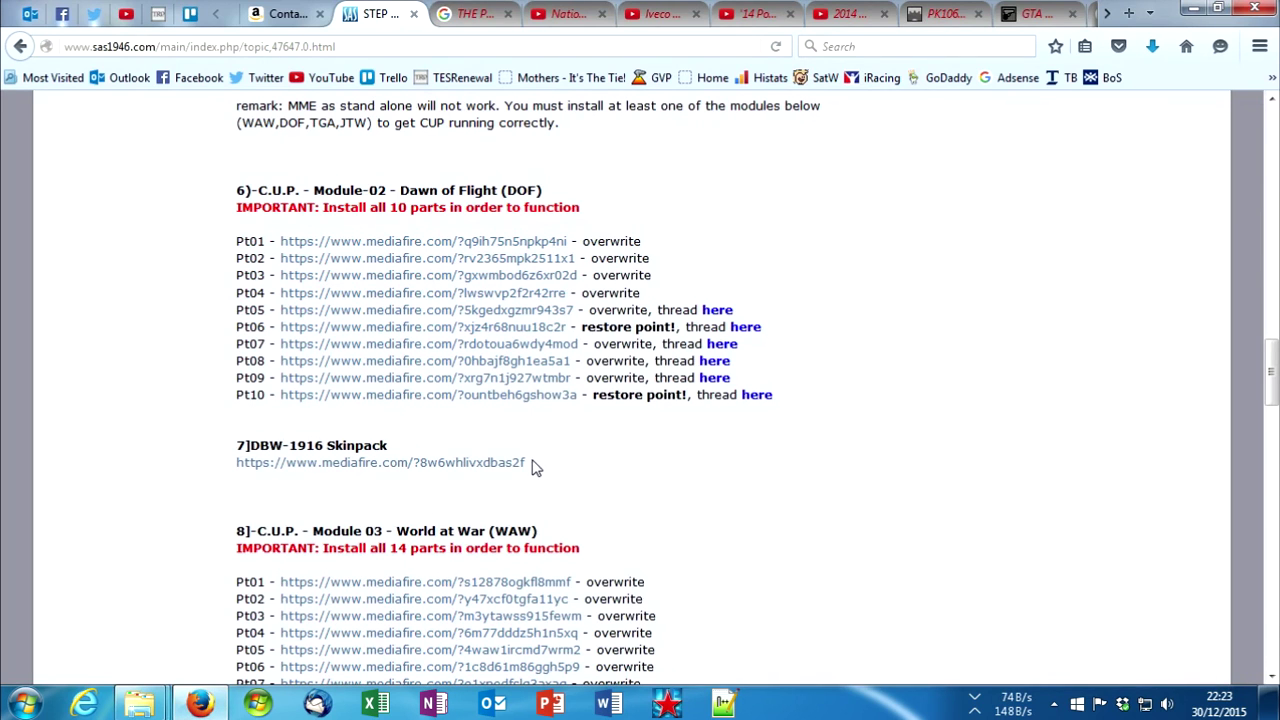
scroll(533, 464, down, 3)
scroll(533, 464, down, 2)
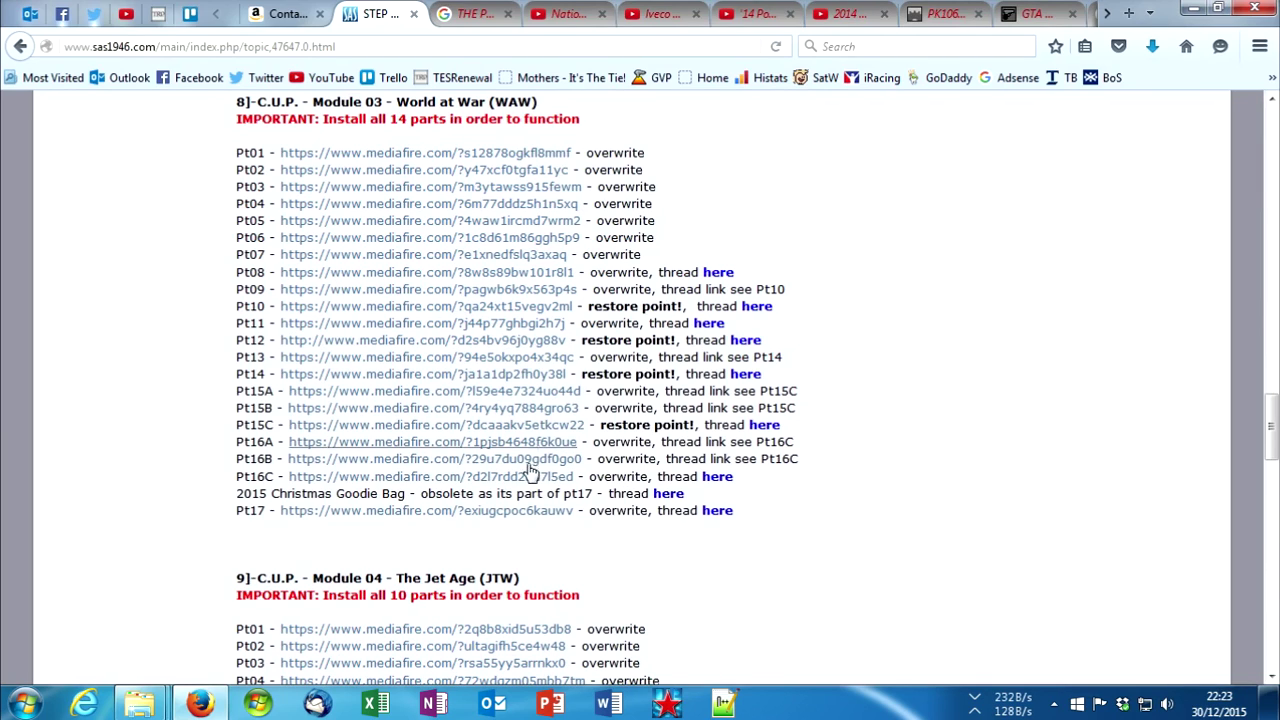
scroll(674, 351, up, 5)
scroll(585, 188, down, 5)
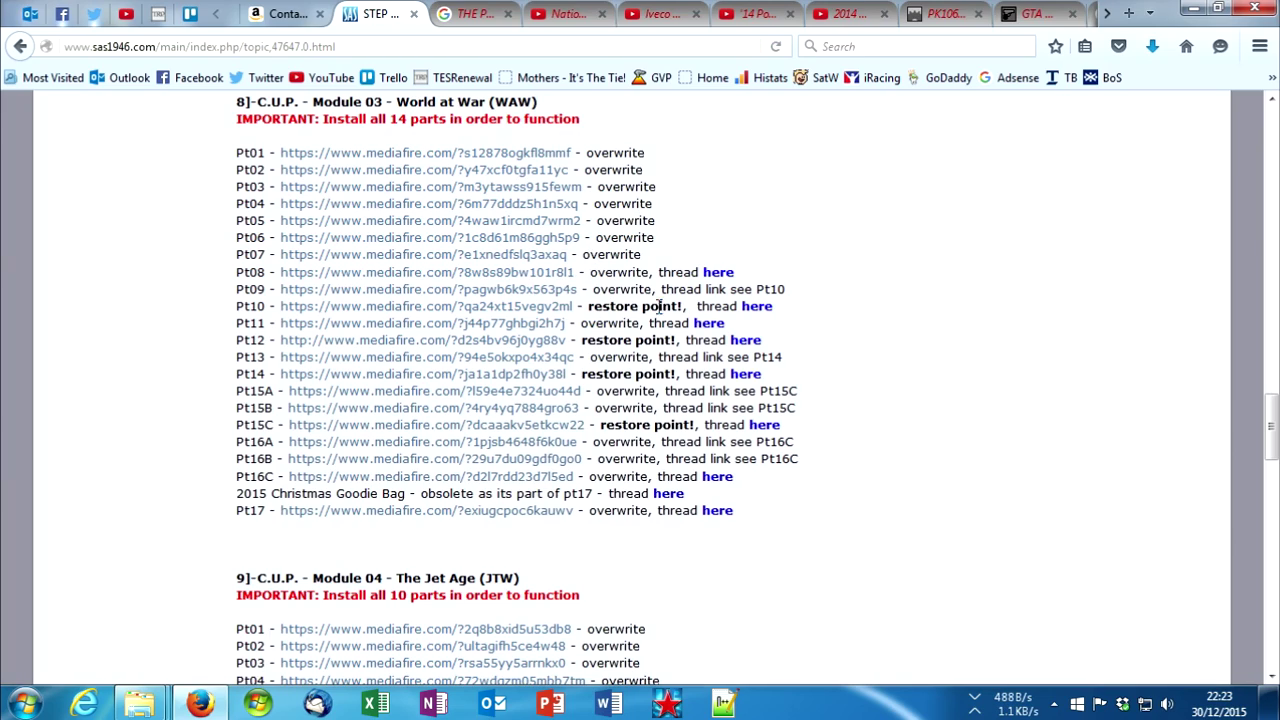
drag(659, 306, 608, 306)
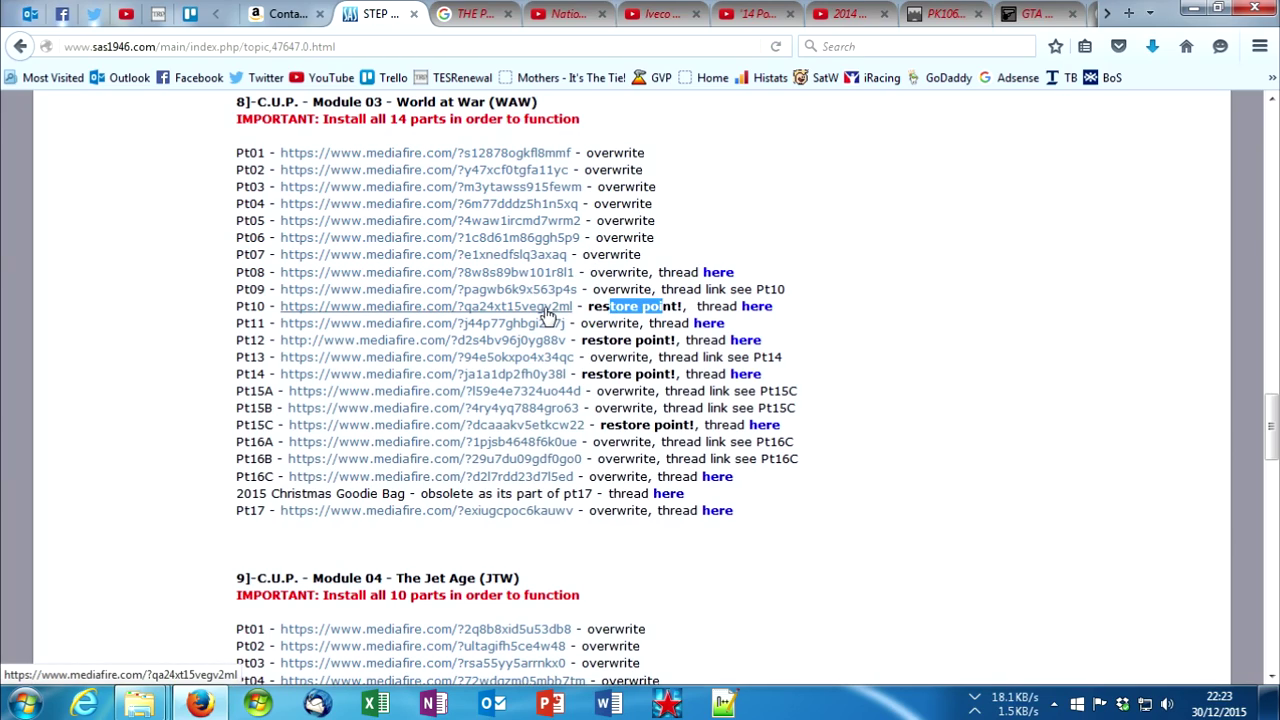
Step: Open the threads of the World at War restore points Pt10, Pt12, Pt14 and Pt15C in new browser tabs
right_click(762, 316)
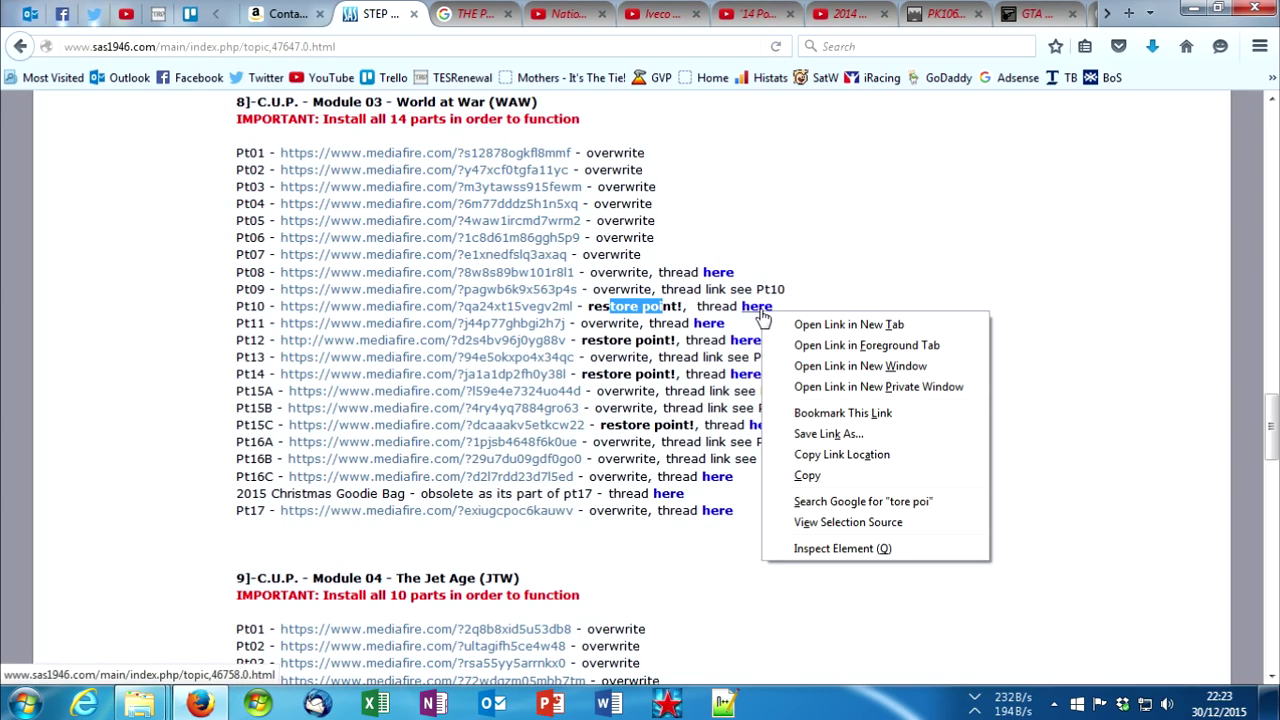
key(t)
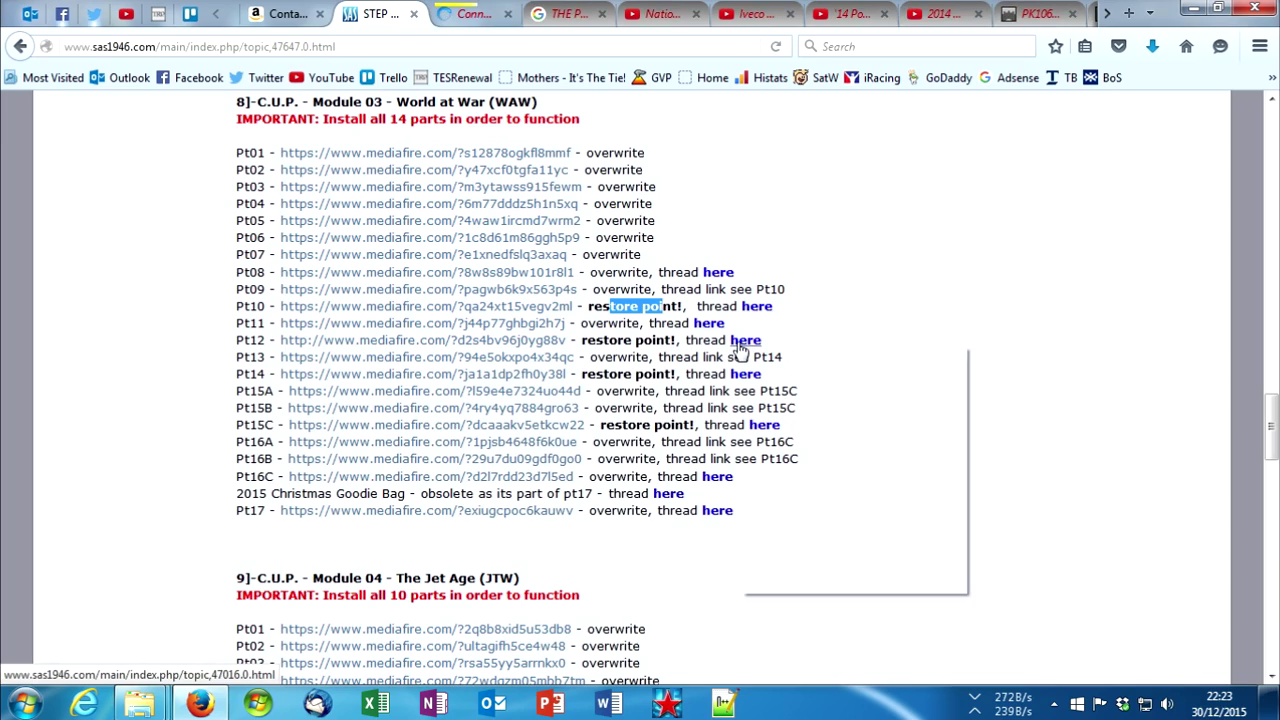
right_click(748, 378)
key(t)
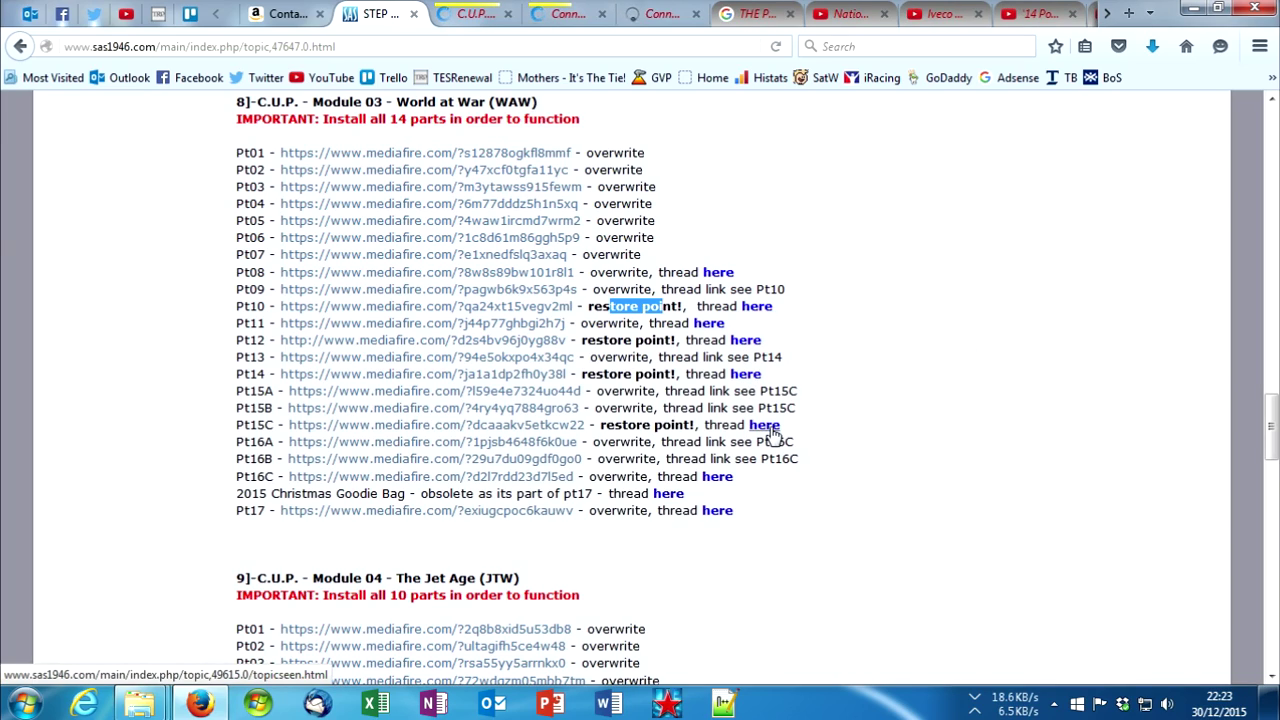
right_click(766, 427)
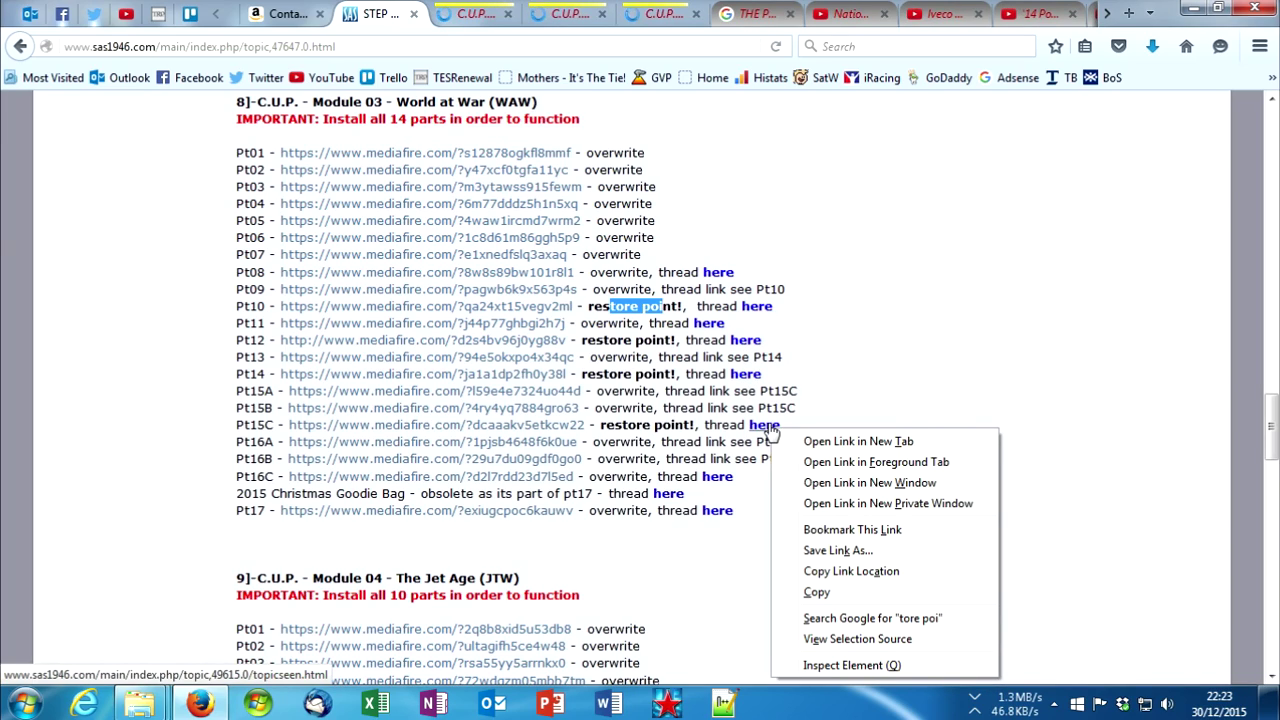
key(t)
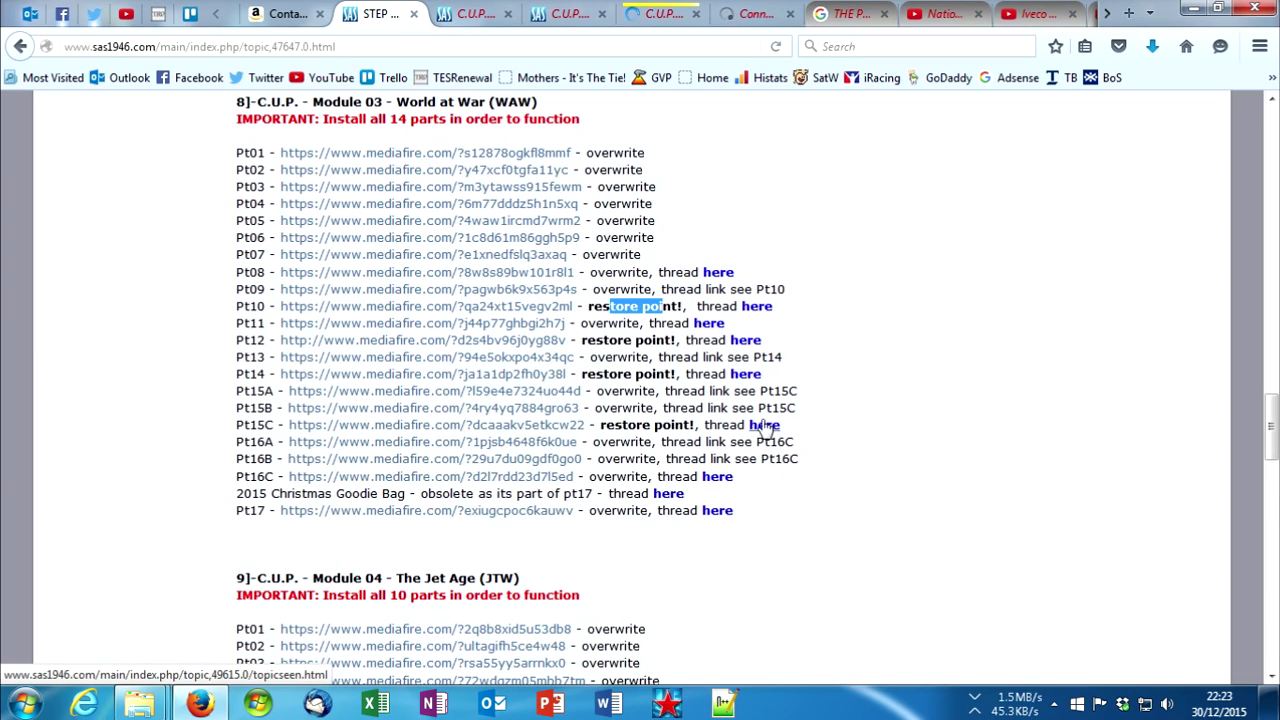
Step: Examine the World at War install order, highlighting the parts from Pt13 through Pt17
scroll(740, 420, up, 2)
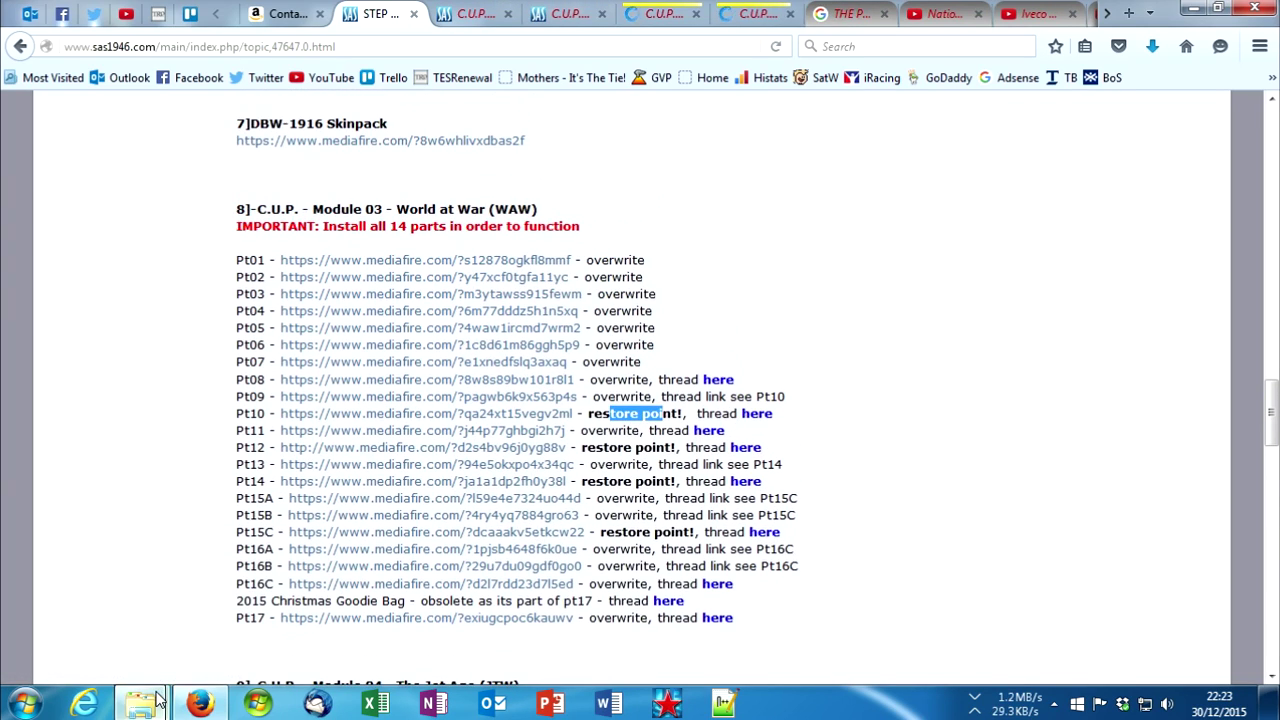
click(110, 409)
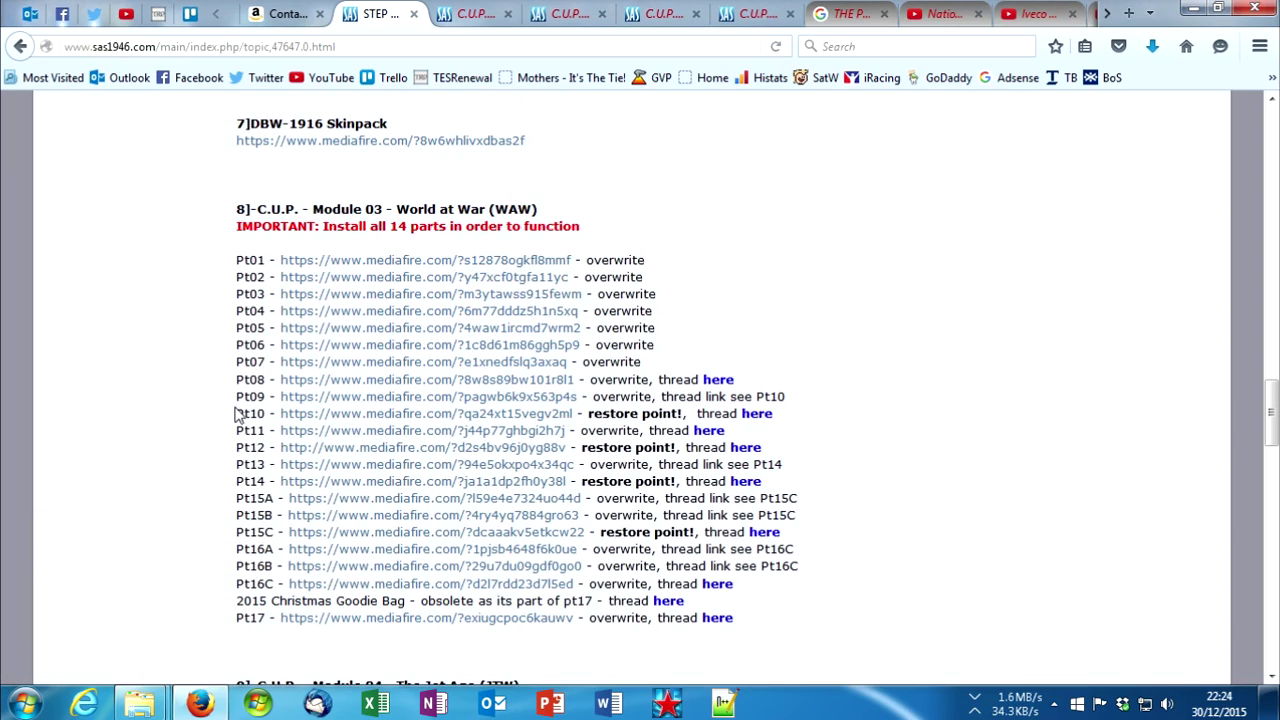
drag(230, 455, 797, 457)
drag(231, 463, 872, 630)
scroll(490, 480, down, 3)
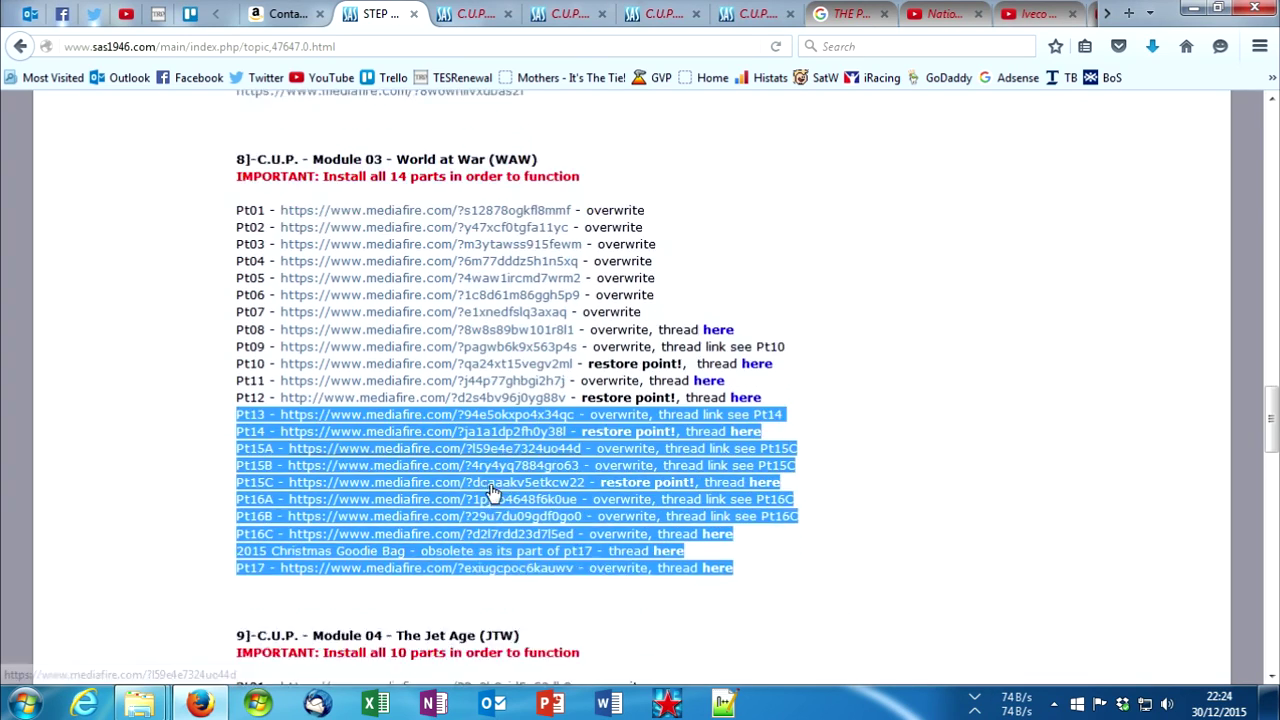
scroll(490, 480, up, 3)
Step: Switch back to Windows Explorer with the CUP3 - WaW and IL 2 Sturmovik 1946 folders side by side
click(141, 706)
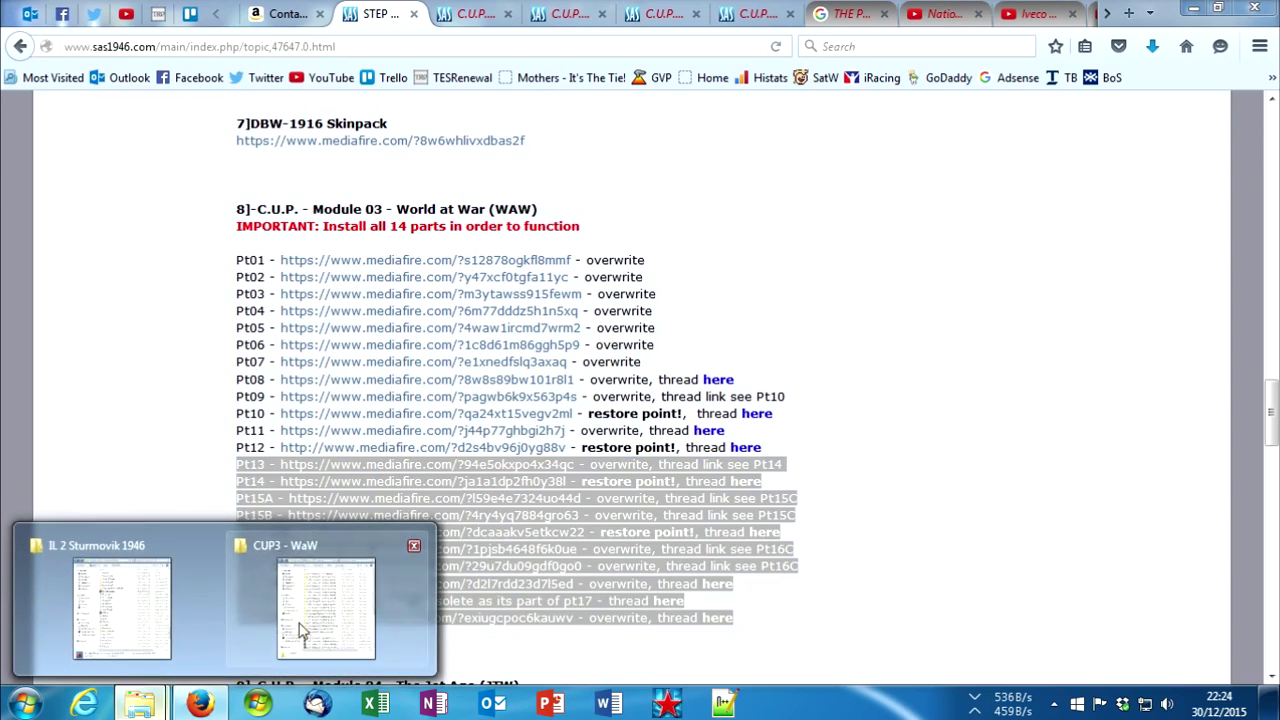
click(297, 630)
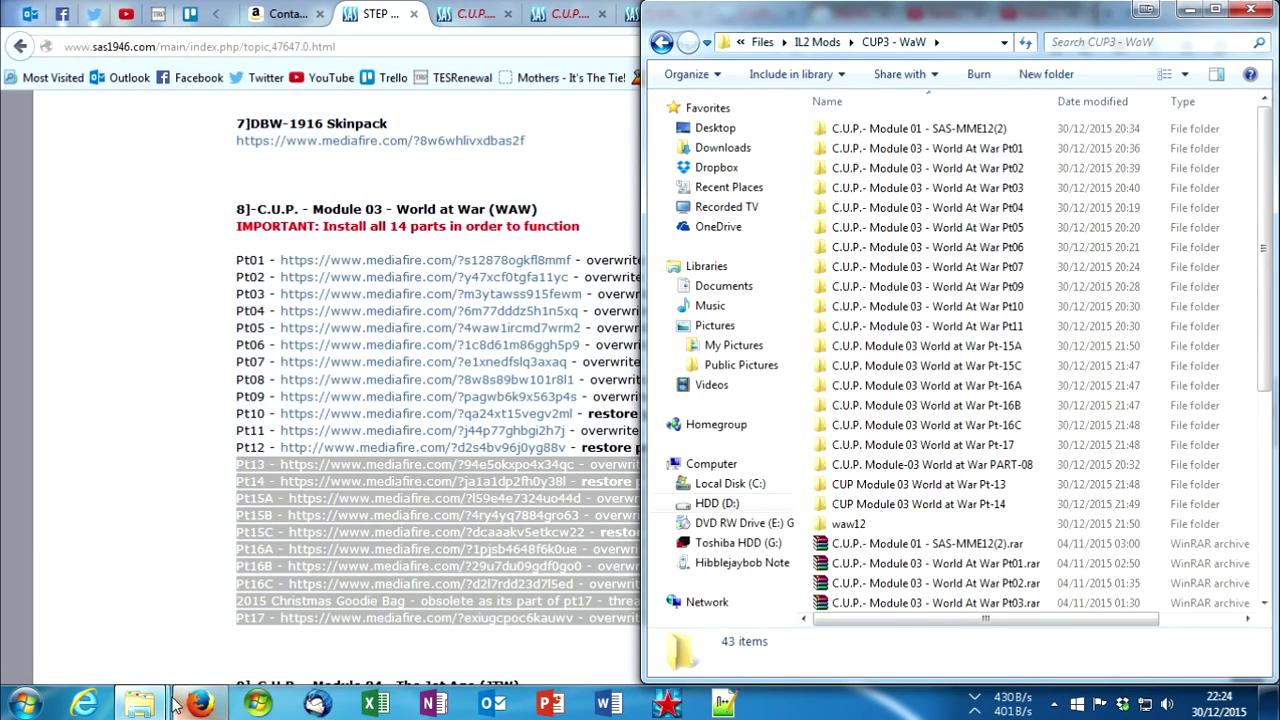
mouse_move(145, 706)
click(140, 605)
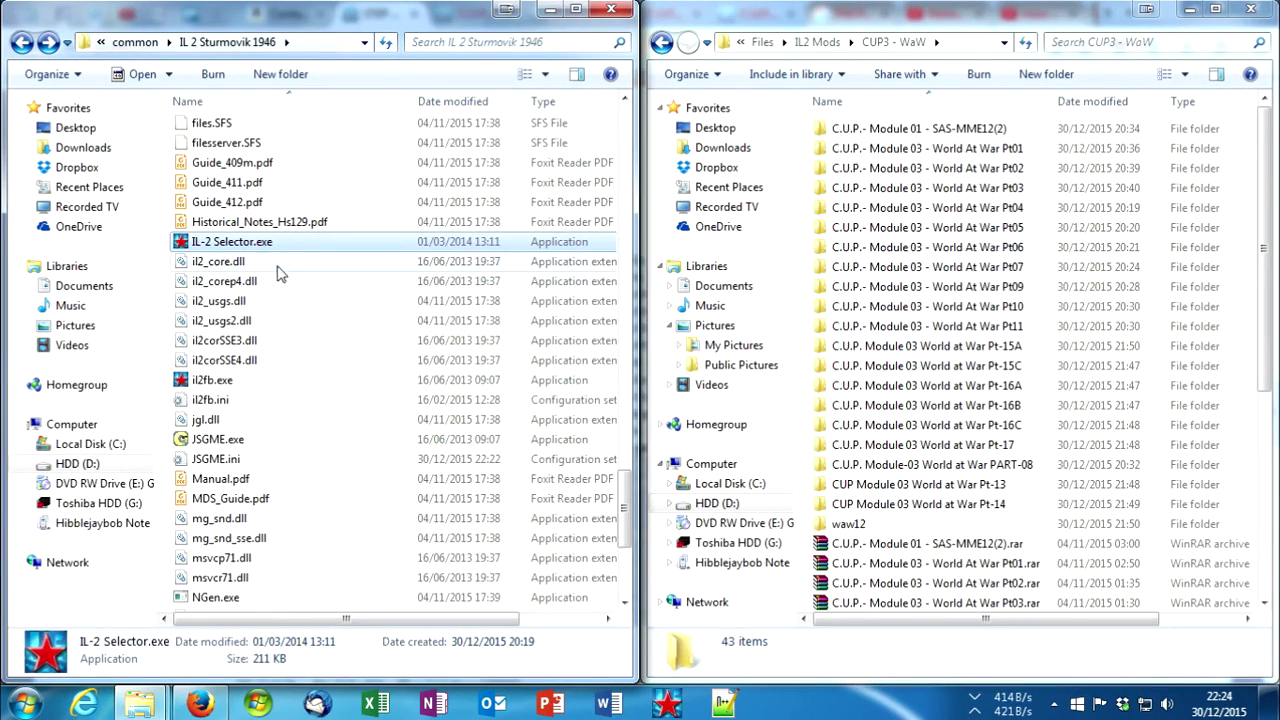
Step: Move all contents of the World At War Pt01 folder into the IL 2 Sturmovik 1946 folder
scroll(371, 351, up, 6)
scroll(371, 351, down, 5)
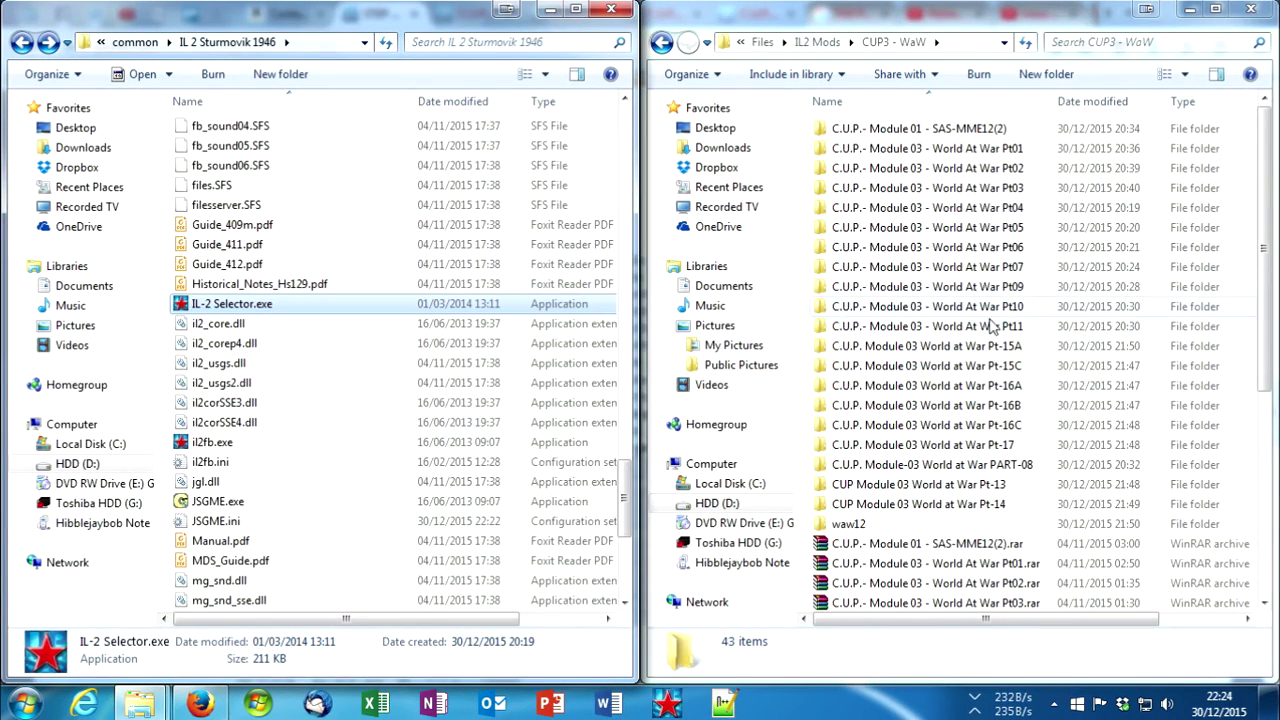
double_click(966, 151)
drag(992, 328, 877, 105)
drag(864, 130, 483, 418)
Step: Move all contents of the World At War Pt02 folder into the IL 2 Sturmovik 1946 folder, merging folders and replacing files
click(766, 43)
double_click(940, 168)
drag(990, 300, 870, 115)
drag(868, 130, 500, 380)
click(577, 523)
click(611, 260)
Step: Move all contents of the World At War Pt03 folder into the IL 2 Sturmovik 1946 folder, merging folders and replacing files
click(774, 44)
double_click(940, 187)
drag(990, 300, 860, 118)
drag(860, 130, 546, 318)
click(619, 523)
click(612, 262)
Step: Move all contents of the World At War Pt04 folder into the IL 2 Sturmovik 1946 folder, merging folders and replacing files
click(768, 43)
double_click(940, 207)
drag(990, 410, 540, 330)
click(475, 557)
click(614, 523)
click(615, 262)
Step: Move all contents of the World At War Pt05 folder into the IL 2 Sturmovik 1946 folder
click(768, 43)
double_click(940, 227)
drag(990, 300, 437, 490)
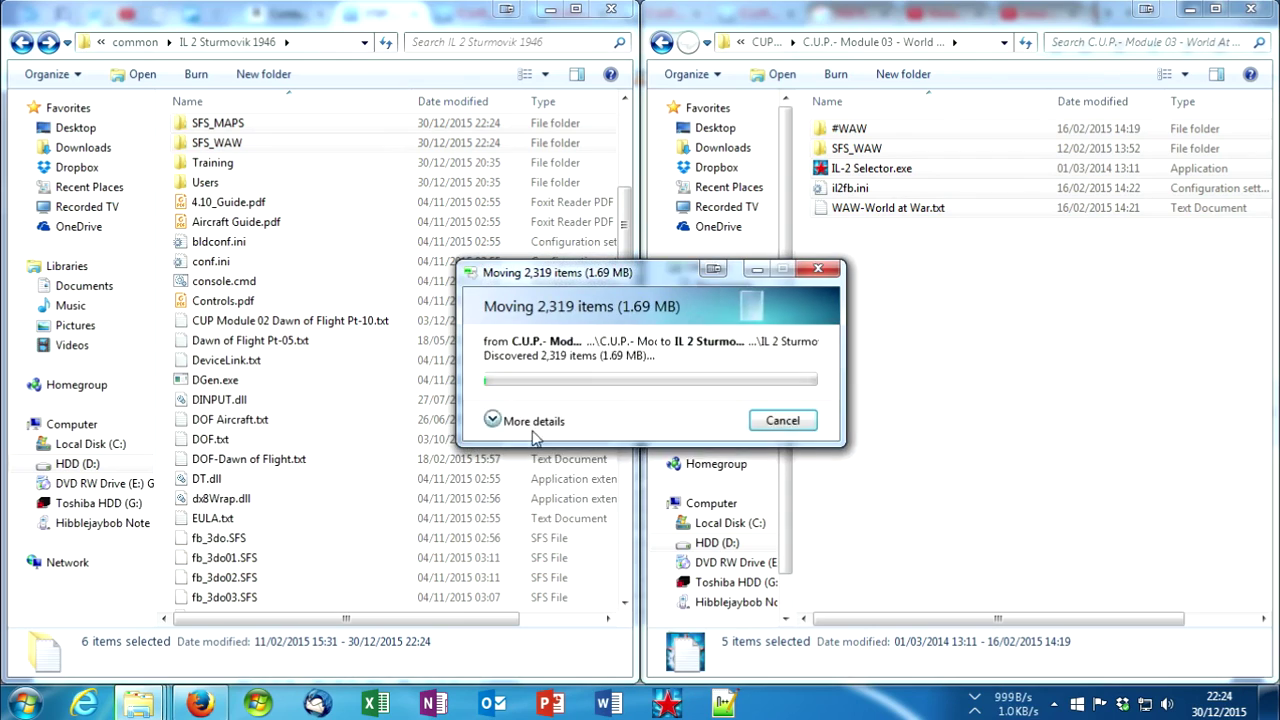
click(492, 421)
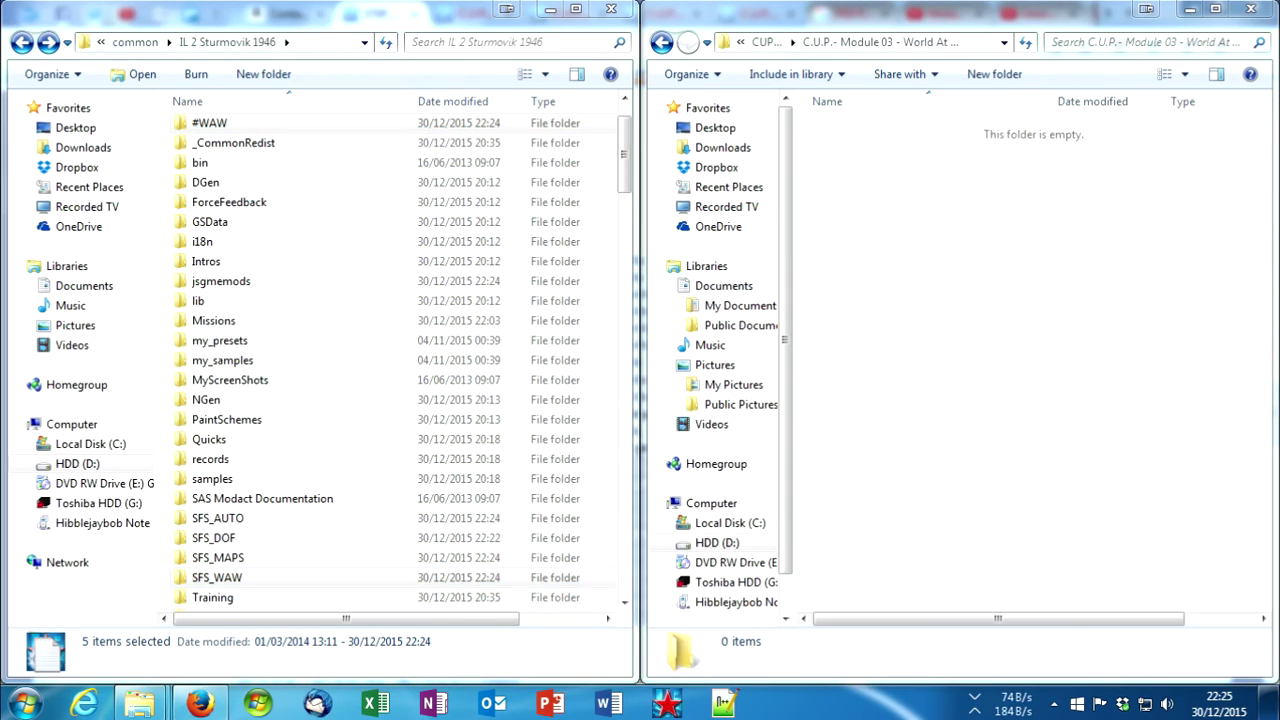
Step: Move all contents of the World At War Pt06 folder into the IL 2 Sturmovik 1946 folder, merging folders and replacing files
click(767, 43)
double_click(921, 208)
drag(951, 527, 853, 123)
drag(857, 130, 434, 592)
click(475, 557)
click(618, 524)
Step: Open the World At War Pt07 folder and move its contents into the IL 2 Sturmovik 1946 folder, overwriting existing files
click(767, 43)
double_click(921, 266)
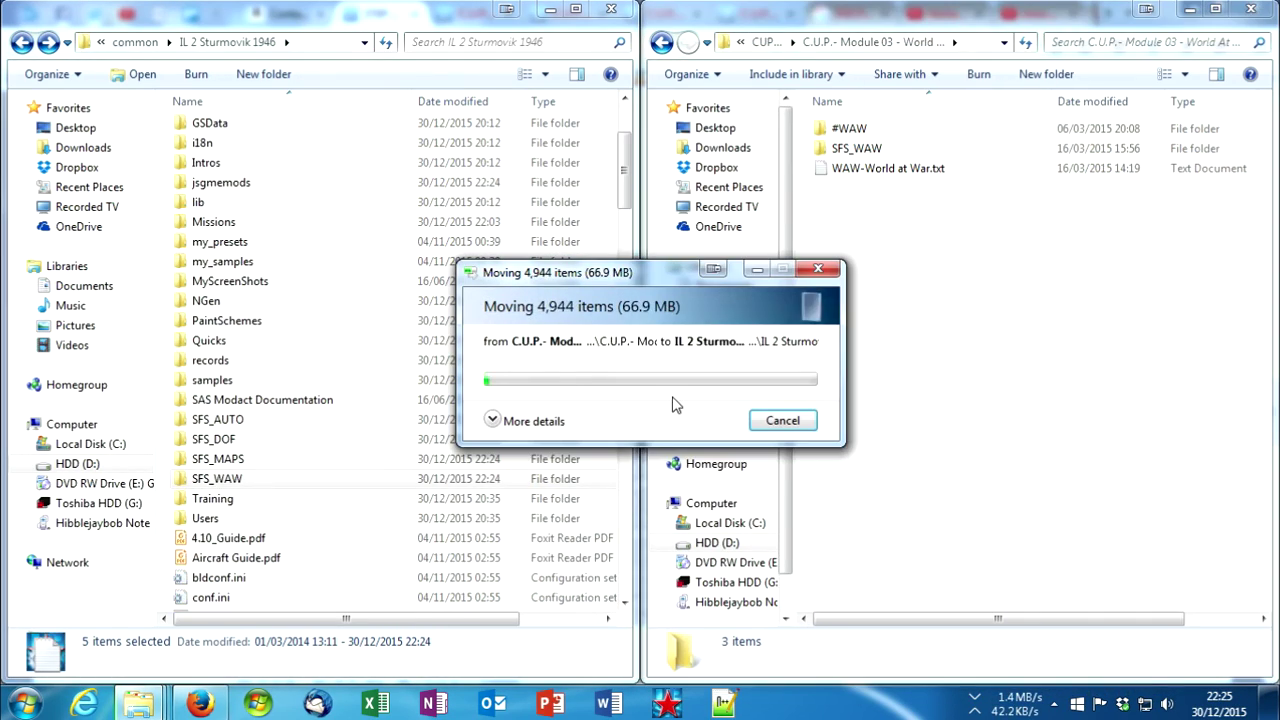
click(492, 420)
click(555, 560)
click(598, 243)
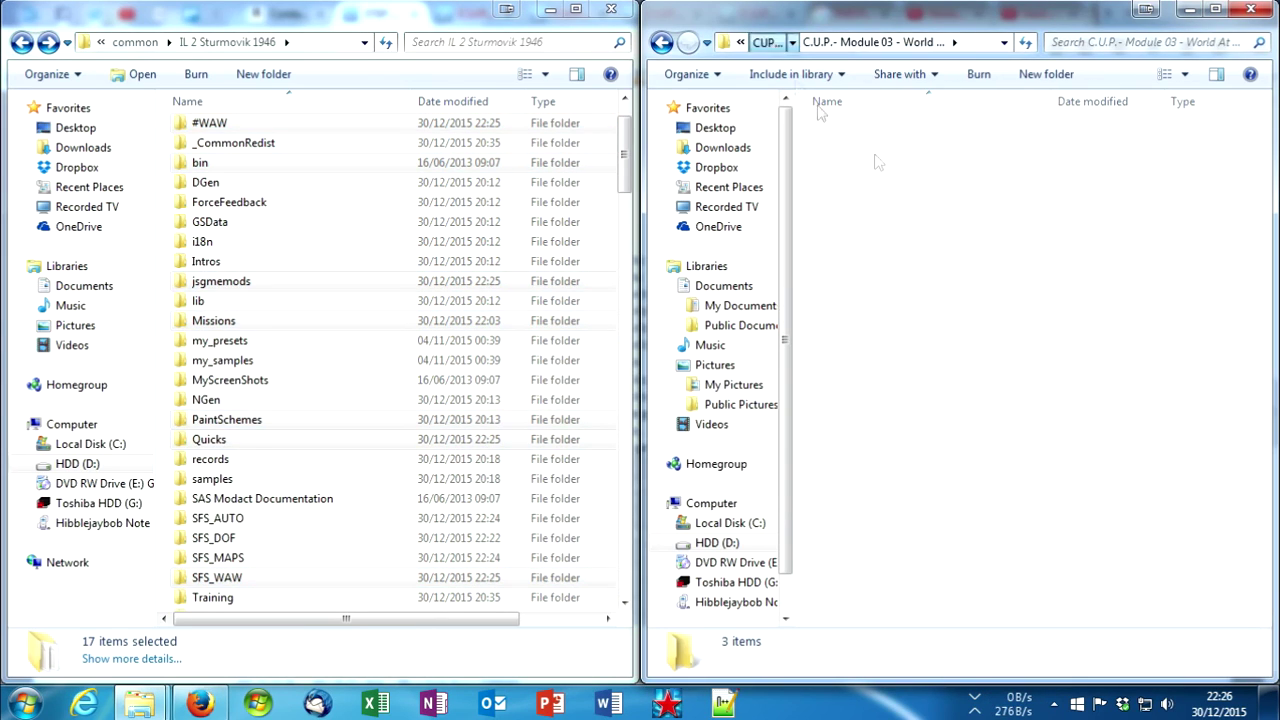
Step: Move the #WAW and SFS_WAW folders and the text file from World At War Pt07 into IL 2 Sturmovik 1946, merging folders and replacing files
key(BackSpace)
key(Return)
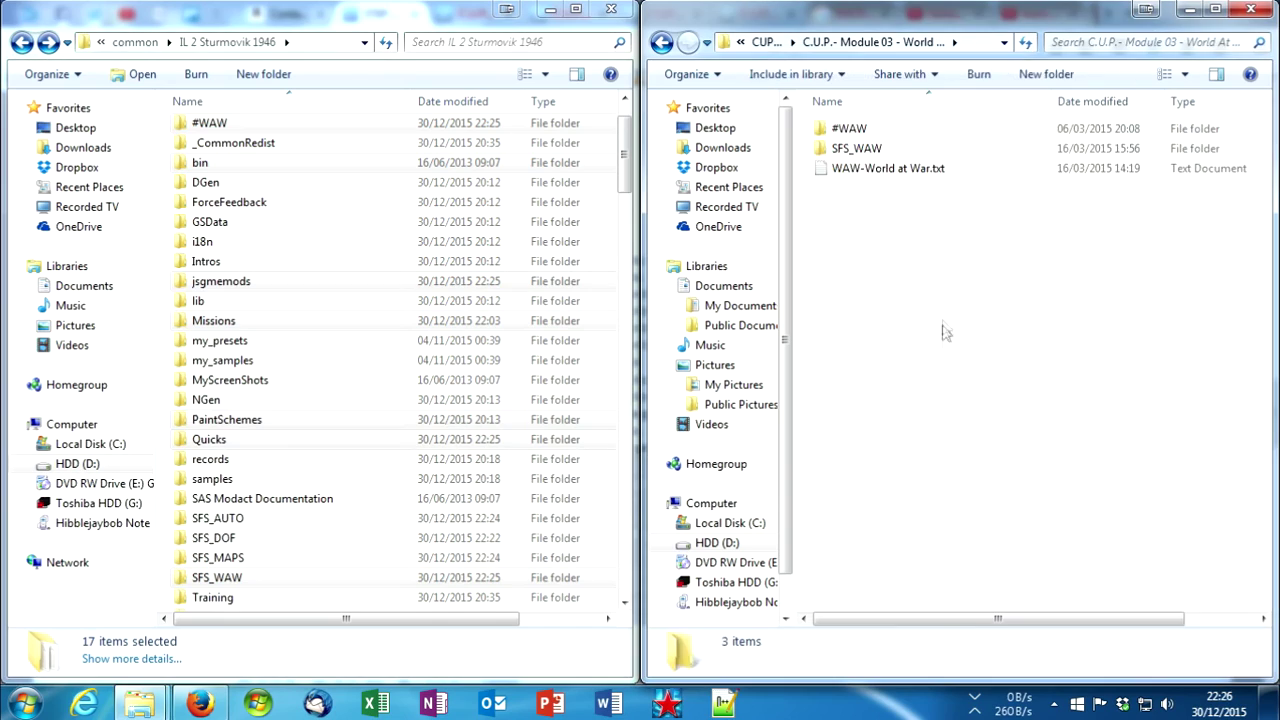
key(ctrl+a)
key(ctrl+x)
drag(624, 155, 624, 204)
key(ctrl+v)
click(609, 560)
click(618, 523)
click(588, 314)
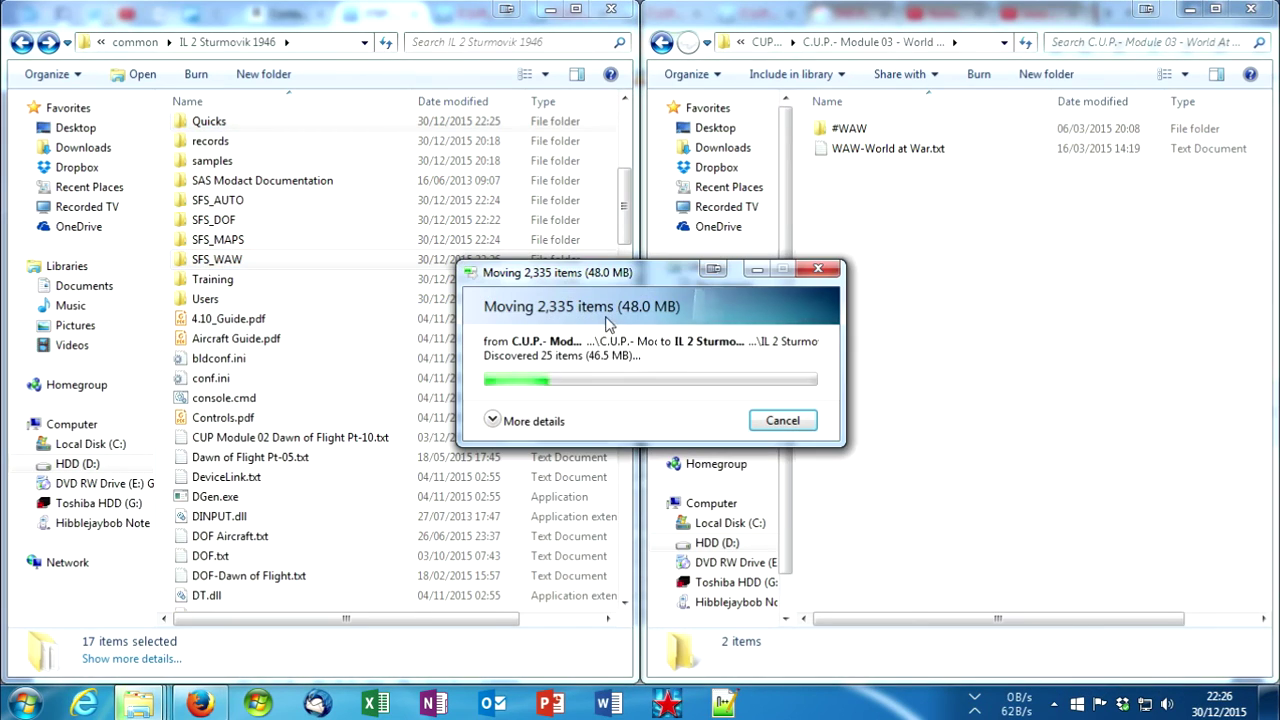
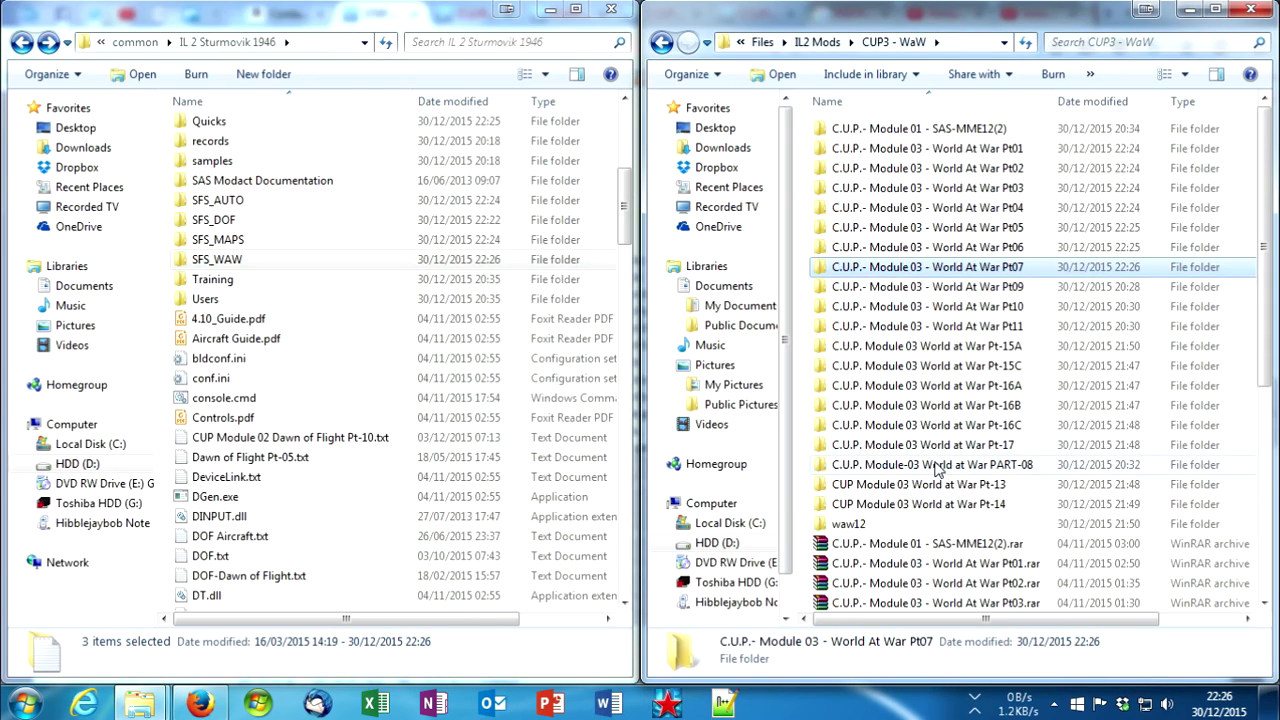
Step: Look through the CUP3 - WaW folder for the World at War part that follows Pt07
click(948, 153)
key(Down)
key(Down)
key(Down)
key(Down)
key(Down)
key(Down)
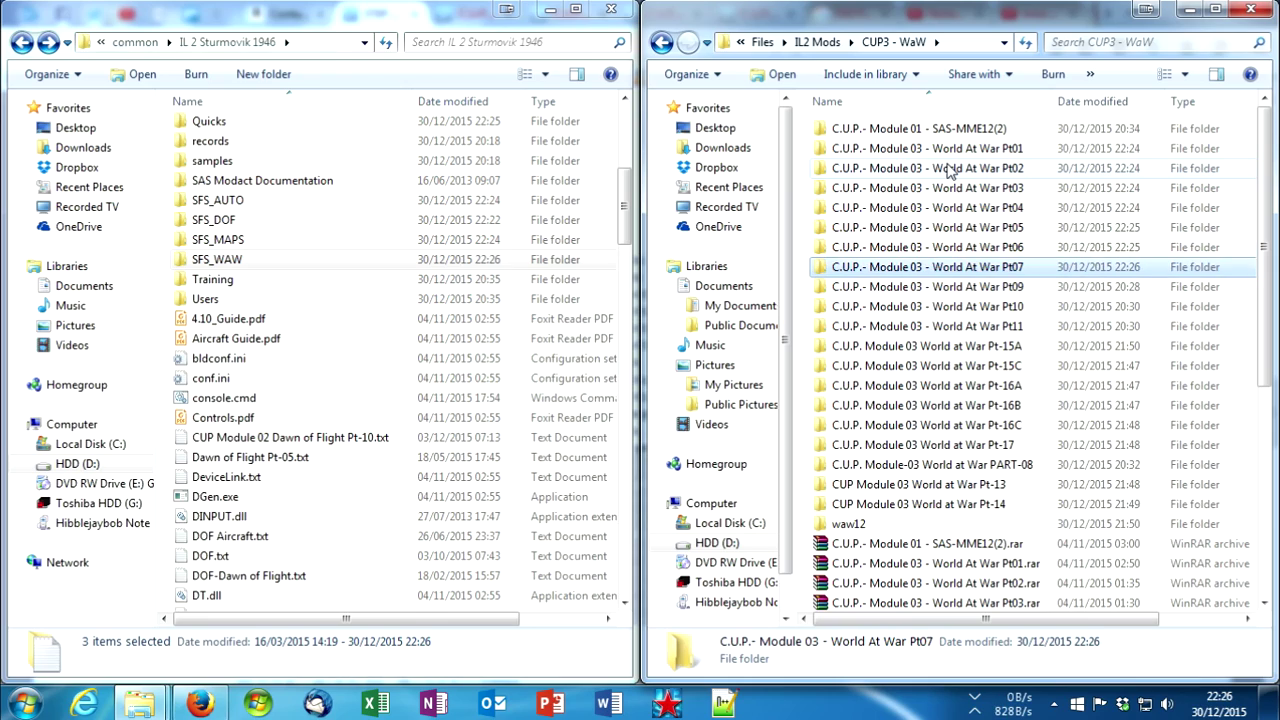
key(Down)
key(Up)
key(Down)
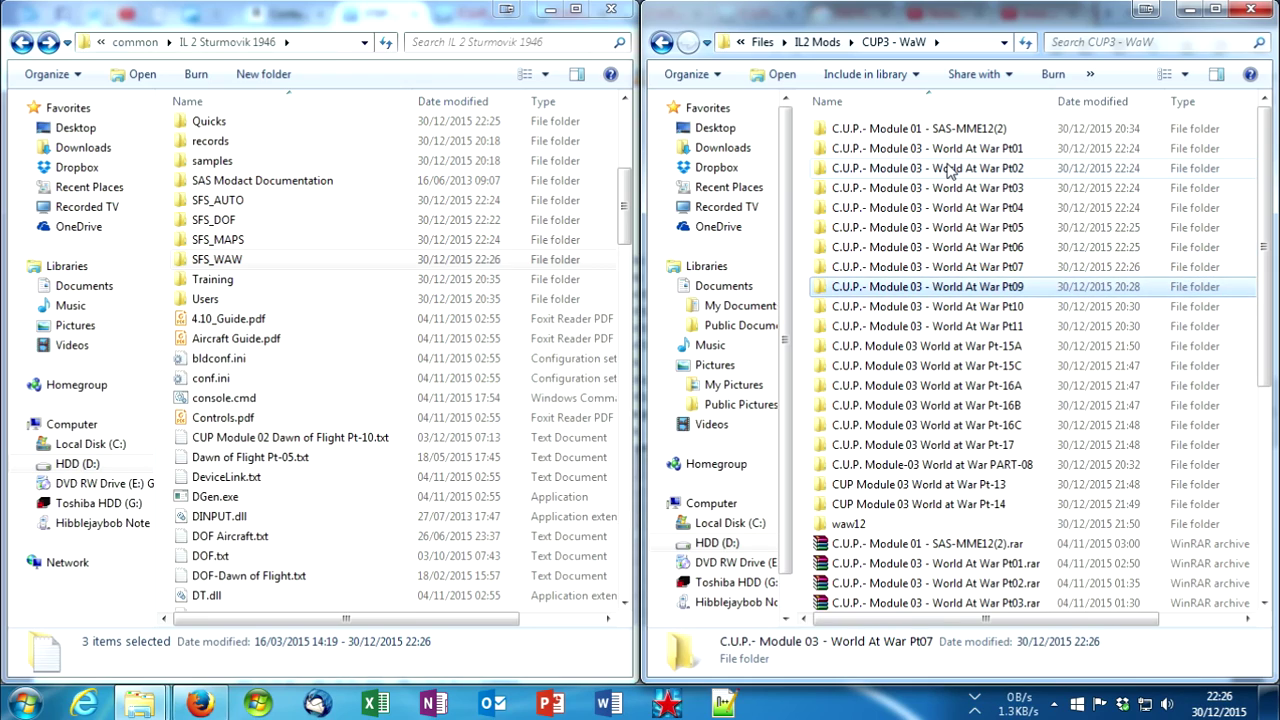
Step: Move all contents of the World at War PART-08 folder into the IL 2 Sturmovik 1946 folder, merging existing folders and replacing files
double_click(1030, 466)
drag(972, 380, 391, 471)
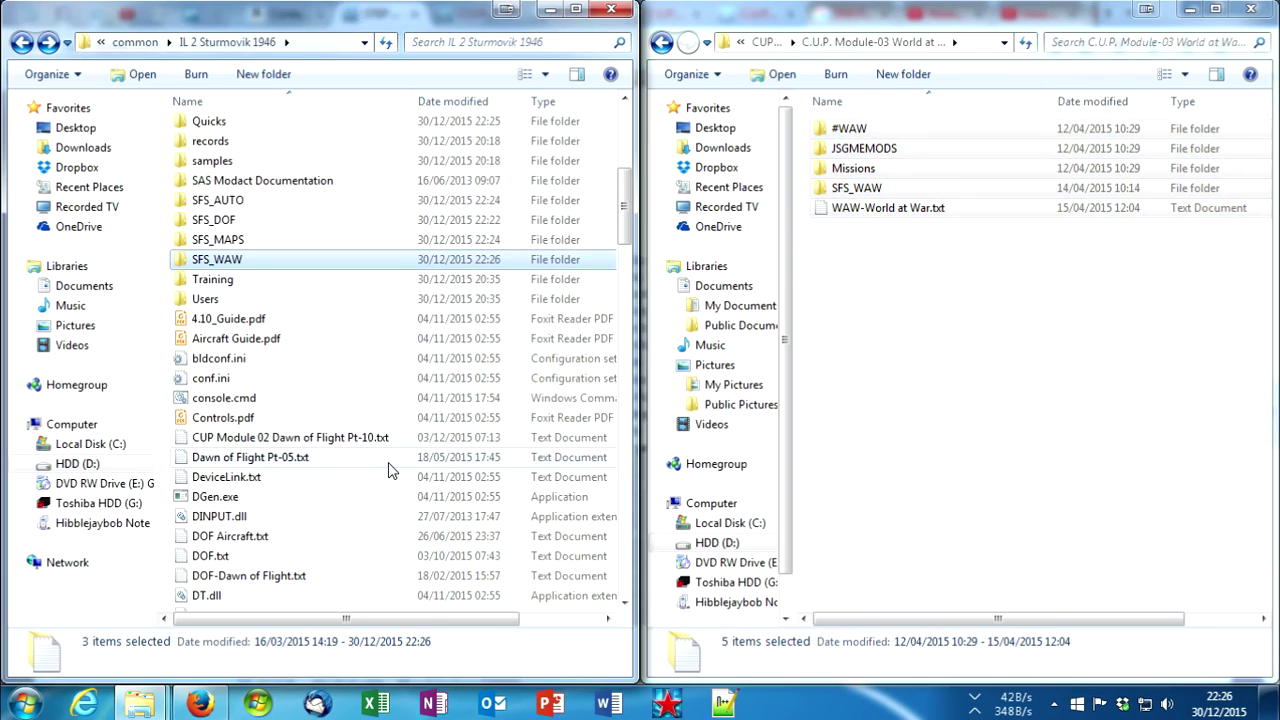
click(617, 524)
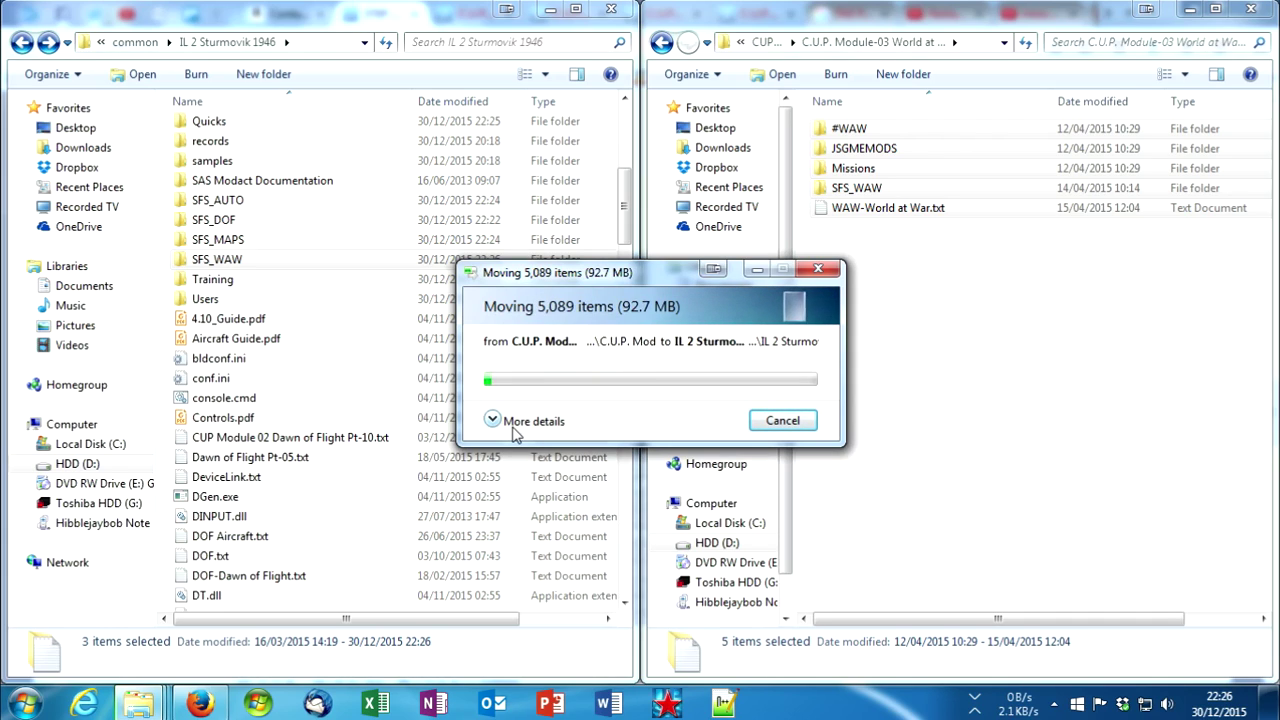
click(513, 424)
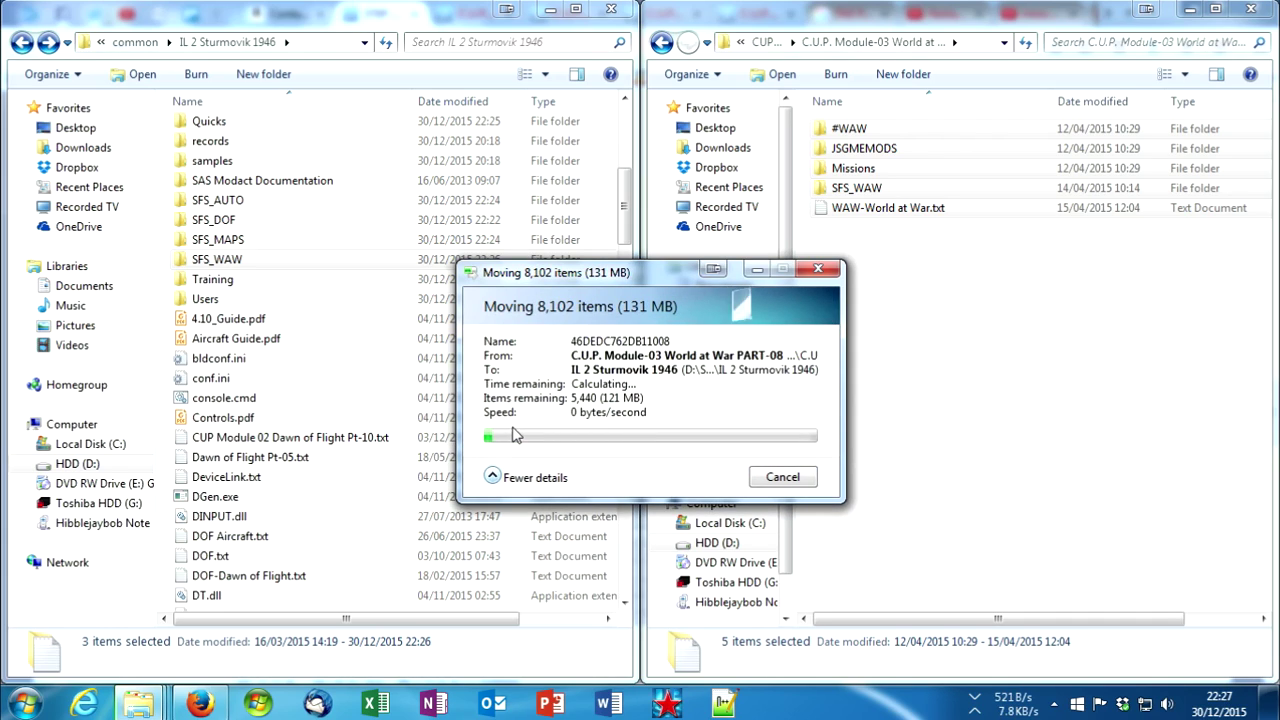
click(620, 430)
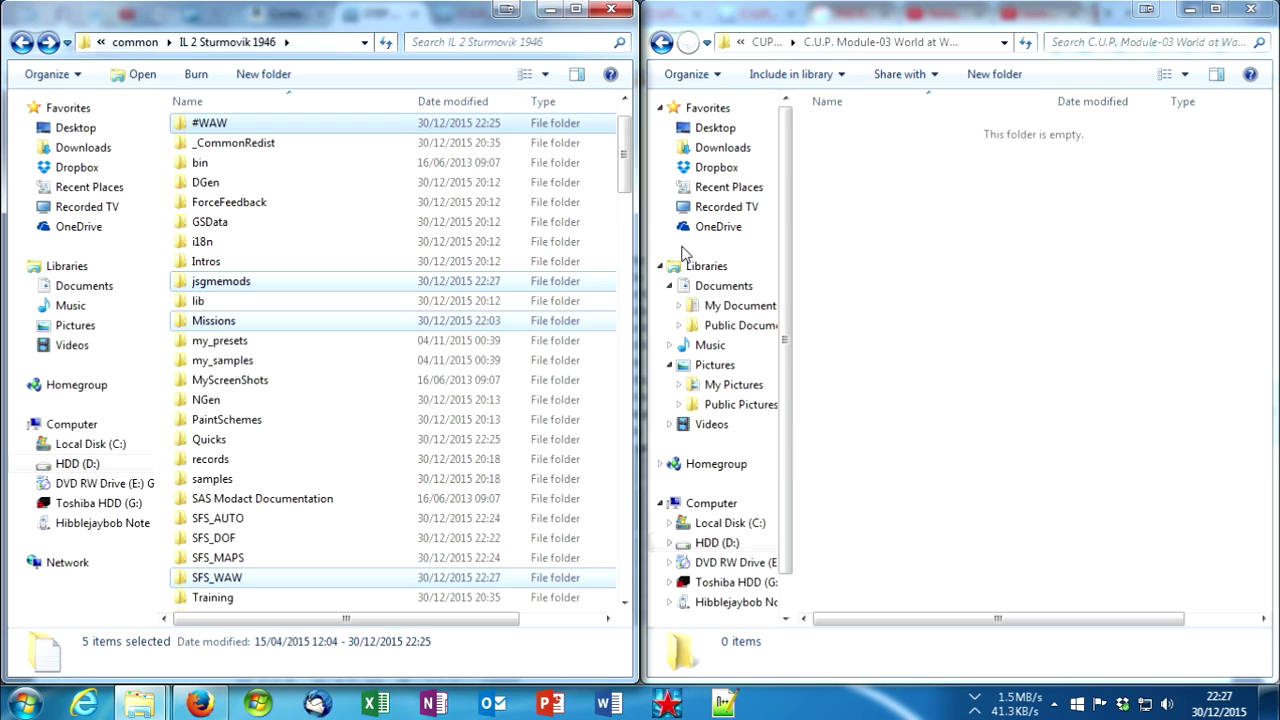
Step: Move all contents of the World At War Pt09 folder into the IL 2 Sturmovik 1946 folder, merging folders and replacing files
click(766, 42)
double_click(880, 465)
key(ctrl+a)
drag(843, 129, 340, 575)
click(618, 524)
click(571, 557)
click(530, 170)
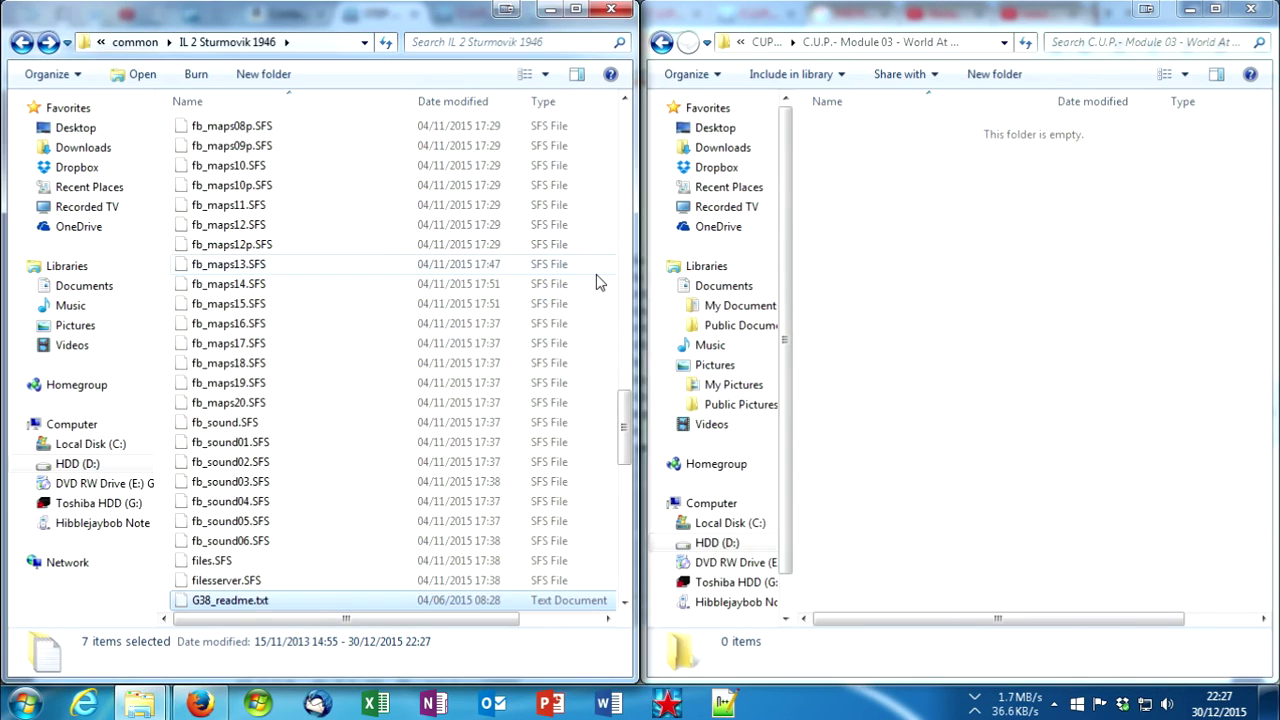
Step: Open the World At War Pt10 folder and select all of its contents
key(BackSpace)
double_click(850, 287)
drag(1029, 365, 825, 125)
Step: Switch to Firefox and read the Pt10 thread's restore point instructions about installing a fresh #WAW folder
click(216, 702)
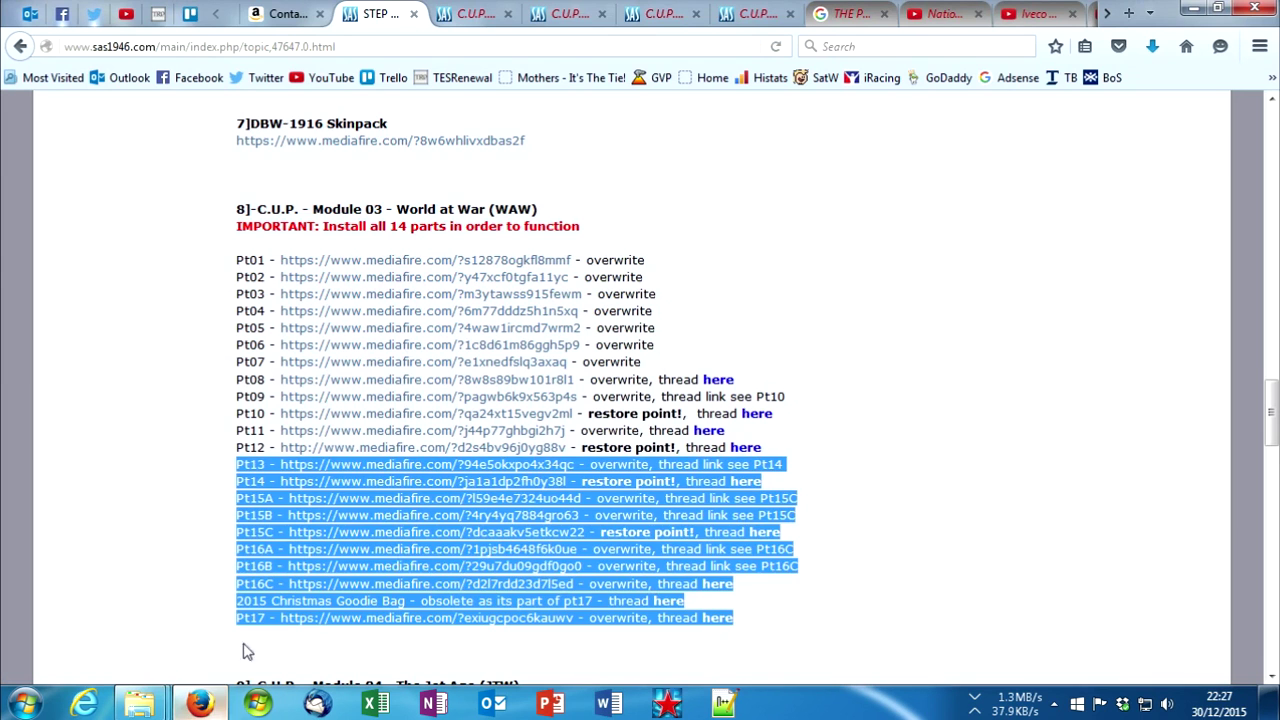
click(925, 490)
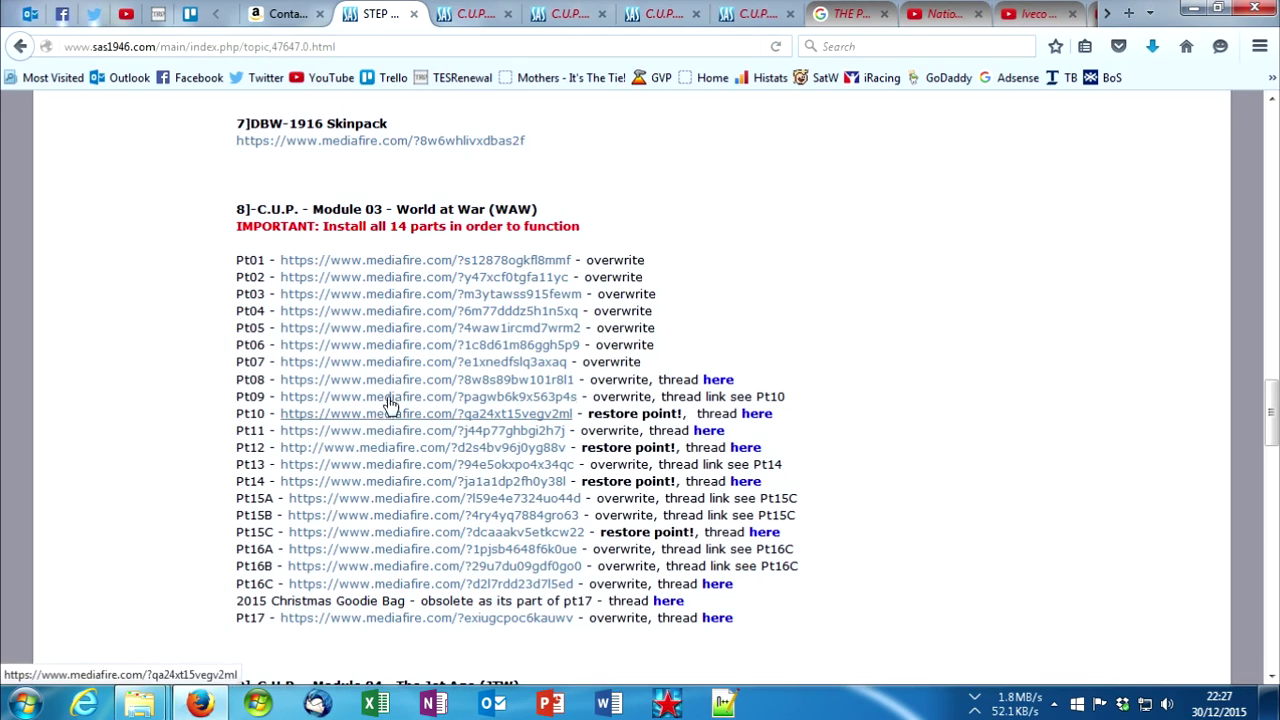
click(476, 13)
scroll(643, 500, down, 10)
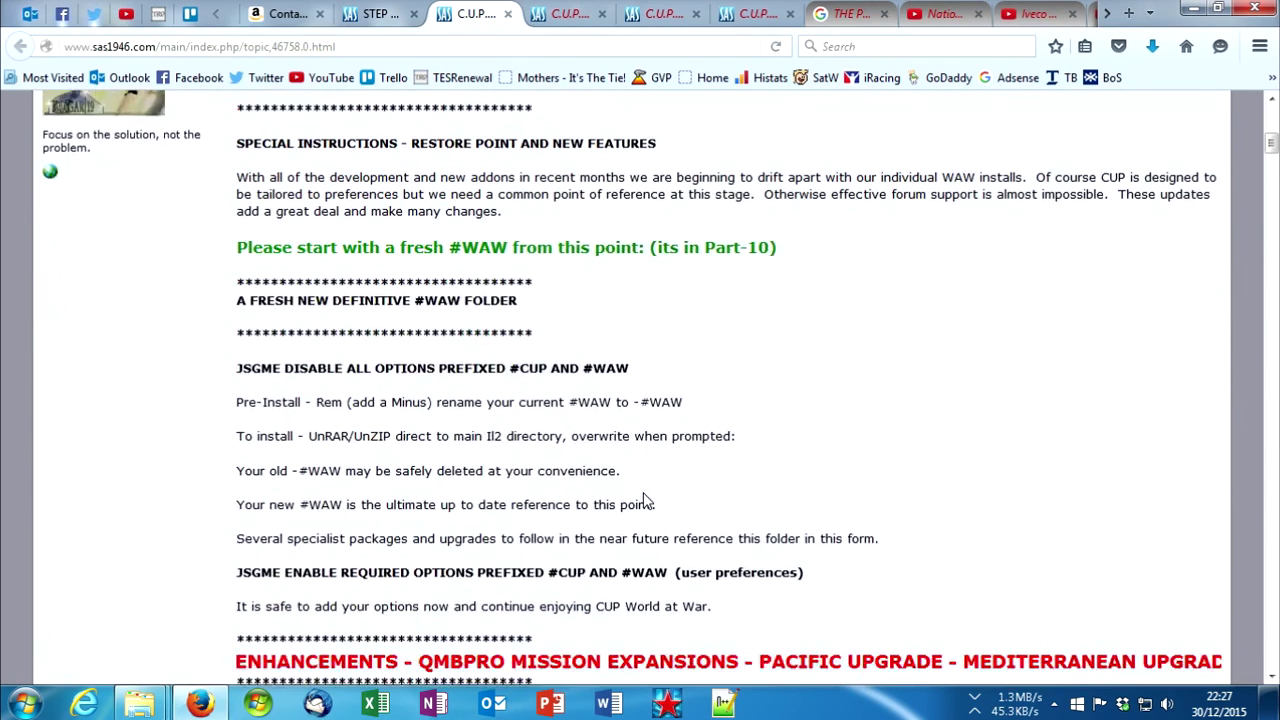
double_click(252, 377)
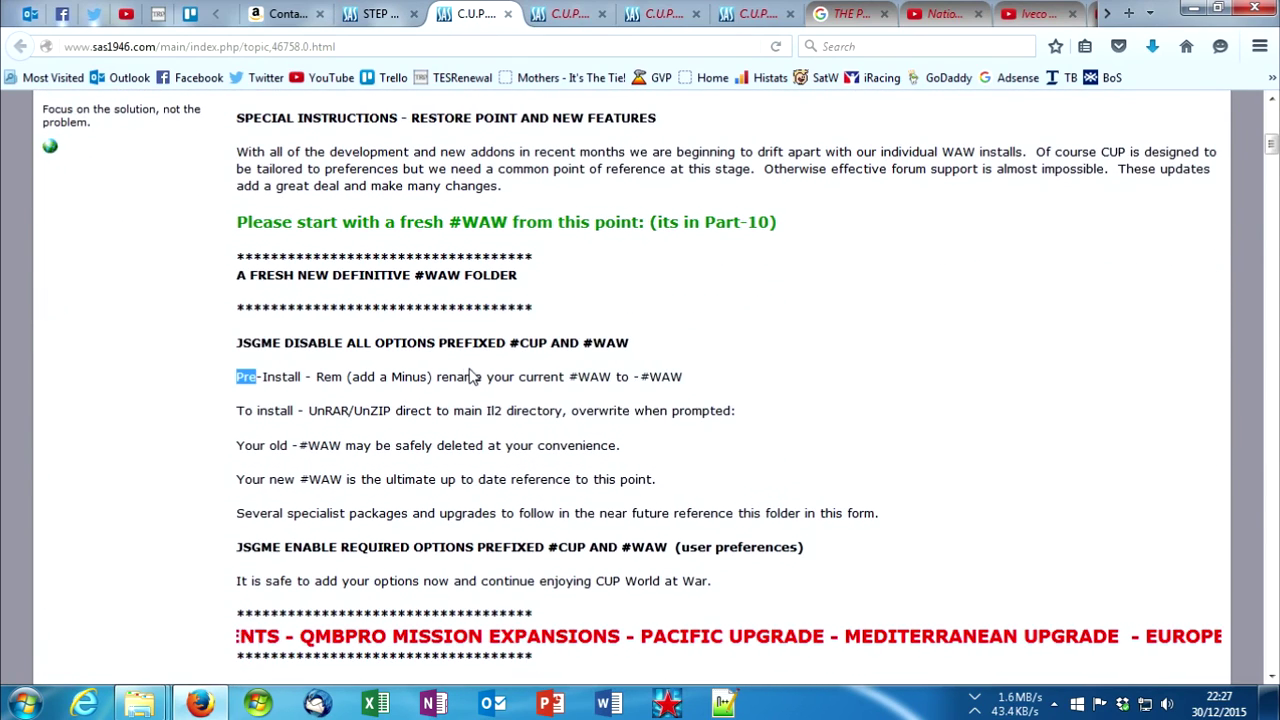
drag(258, 377, 694, 380)
click(449, 404)
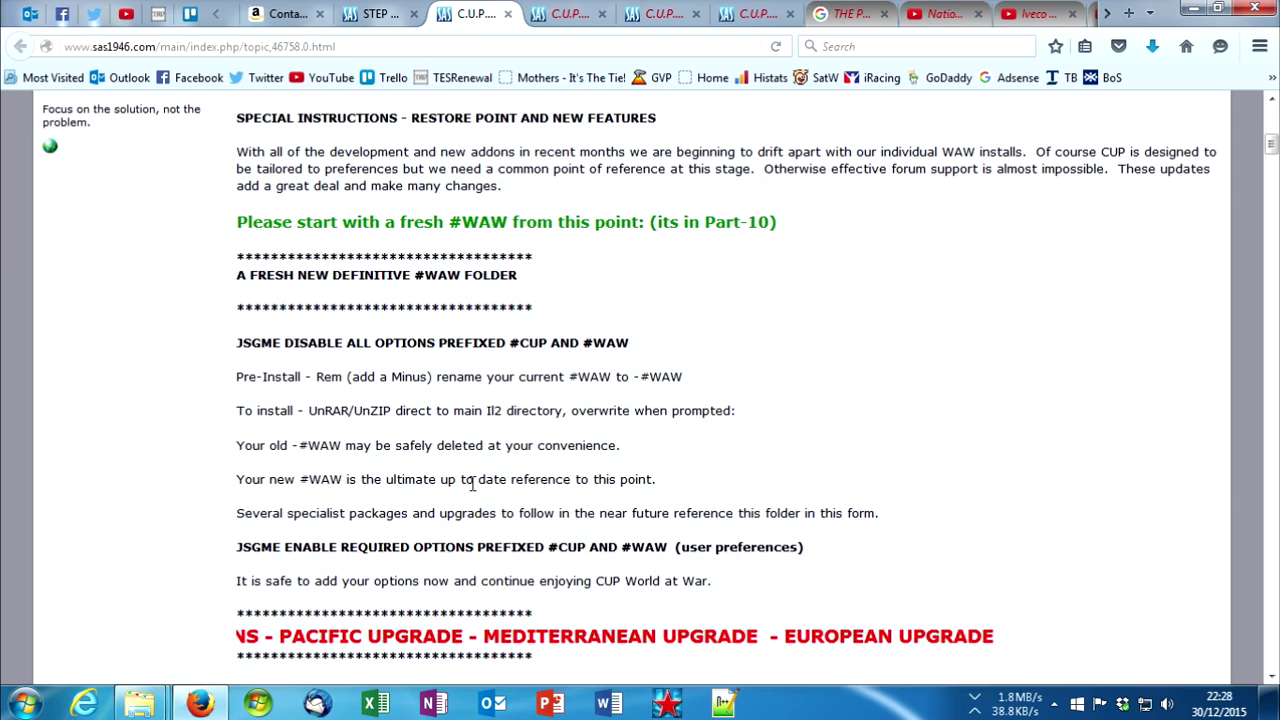
drag(656, 480, 569, 484)
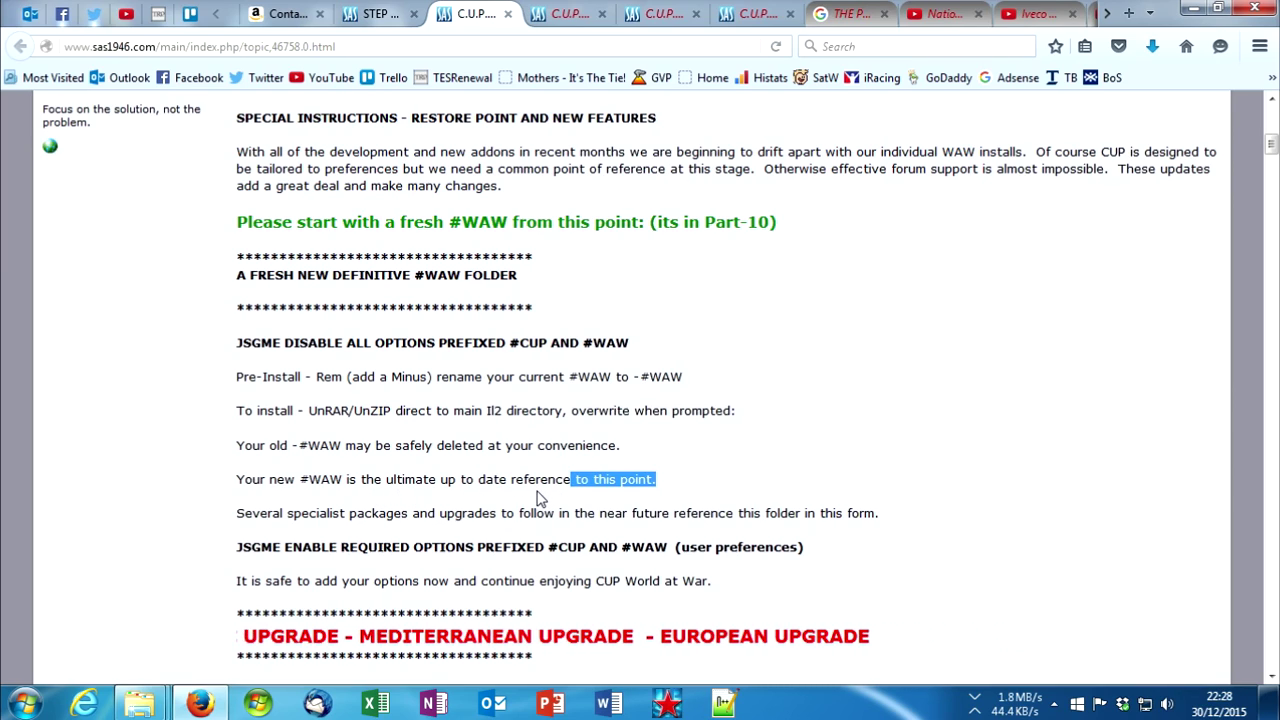
scroll(523, 472, down, 3)
scroll(500, 460, up, 3)
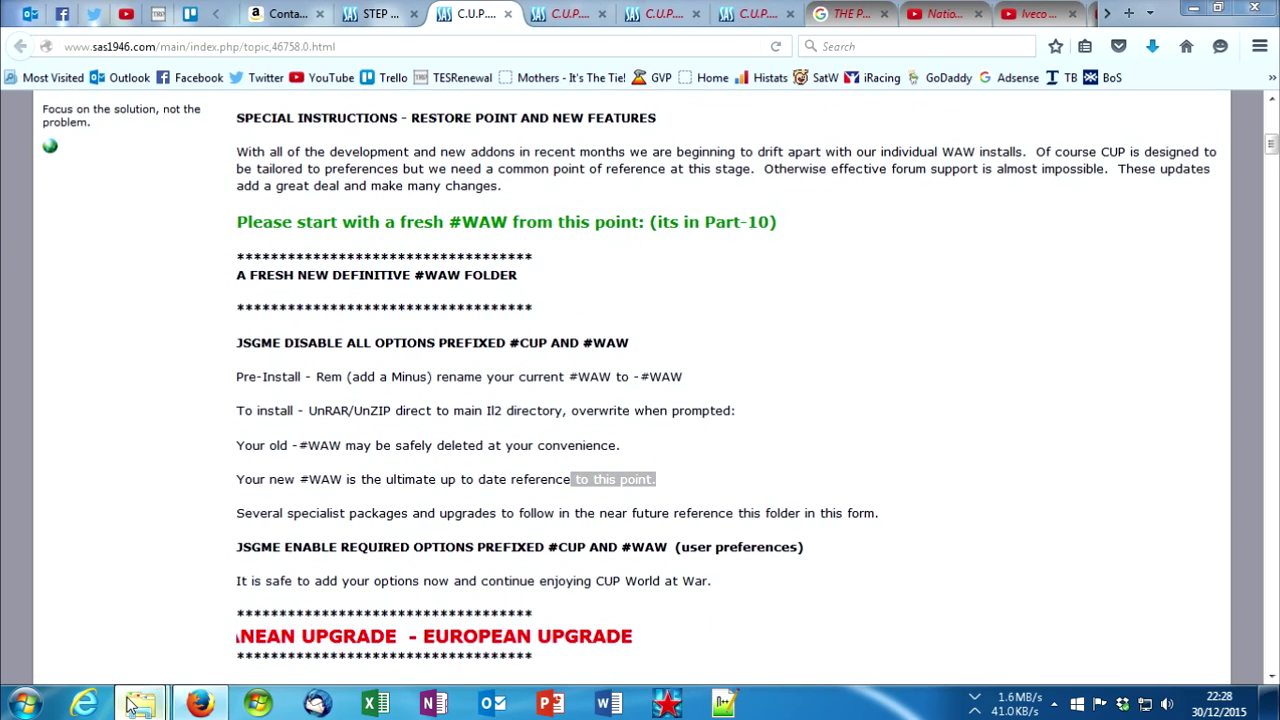
Step: Switch to the IL 2 Sturmovik 1946 folder in Windows Explorer and permanently delete its #WAW folder
mouse_move(148, 690)
click(151, 617)
scroll(375, 289, up, 20)
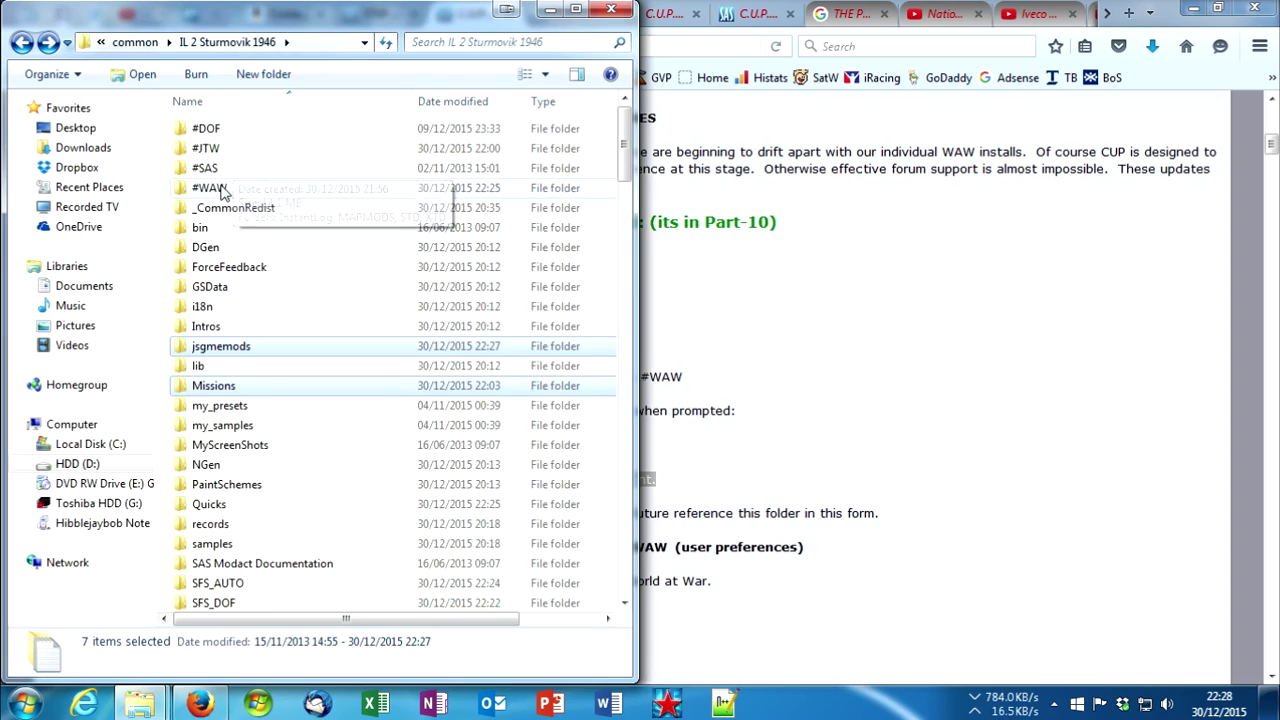
click(226, 188)
key(shift+Delete)
key(Return)
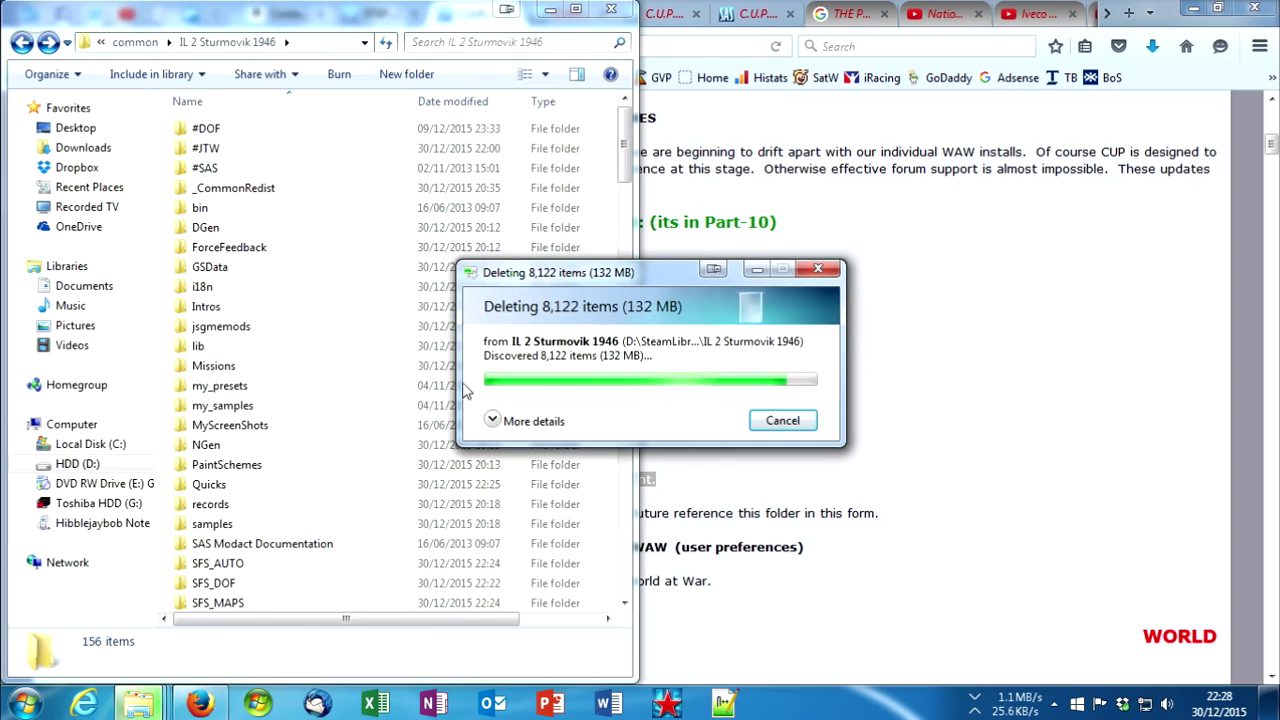
Step: Move all contents of World At War Pt10 into the IL 2 Sturmovik 1946 folder, merging existing folders, and return to the CUP3 - WaW folder
mouse_move(145, 700)
click(320, 608)
drag(951, 251, 395, 624)
click(680, 258)
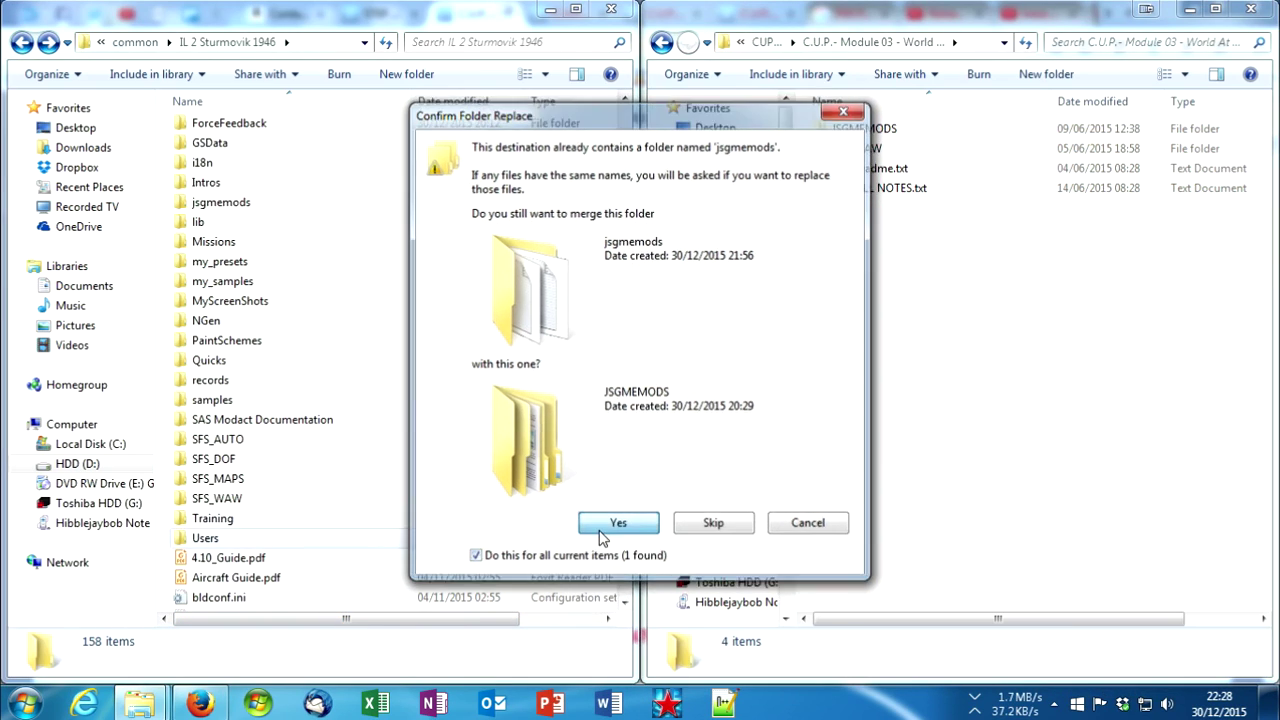
click(618, 524)
click(765, 43)
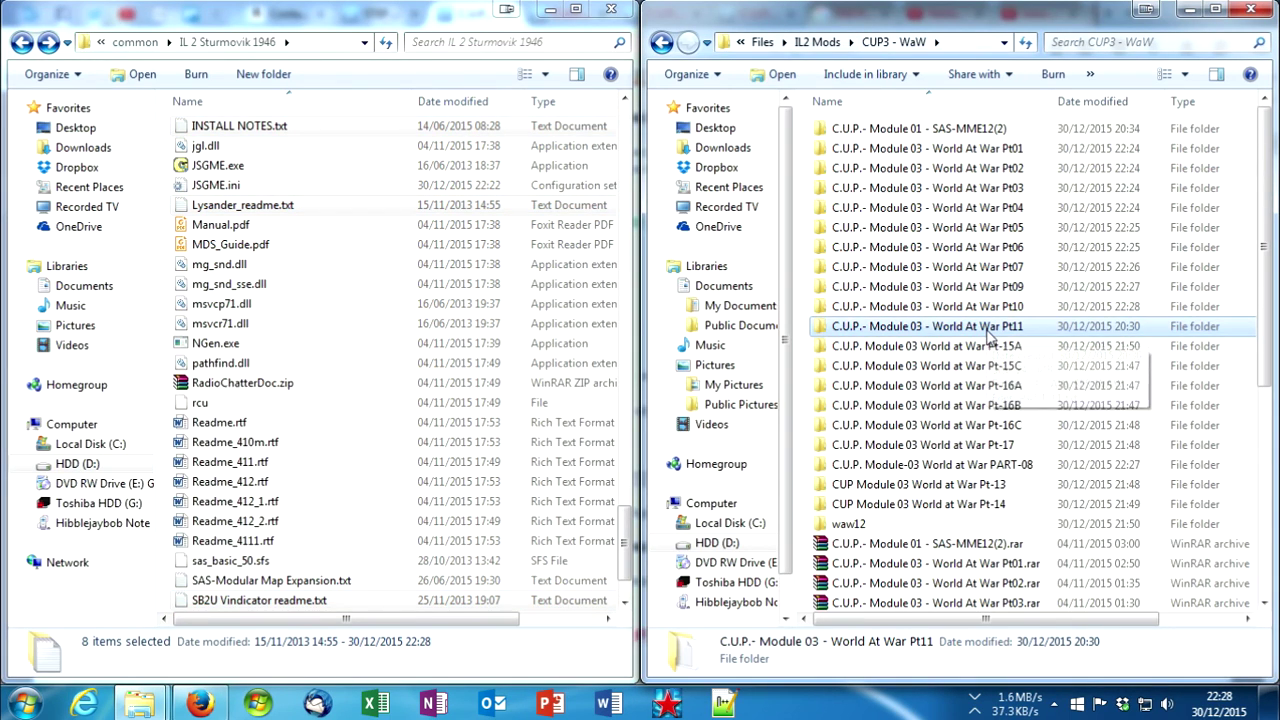
Step: Close the Pt10 thread in Firefox and go back to the page listing the C.U.P. module parts
key(alt+Tab)
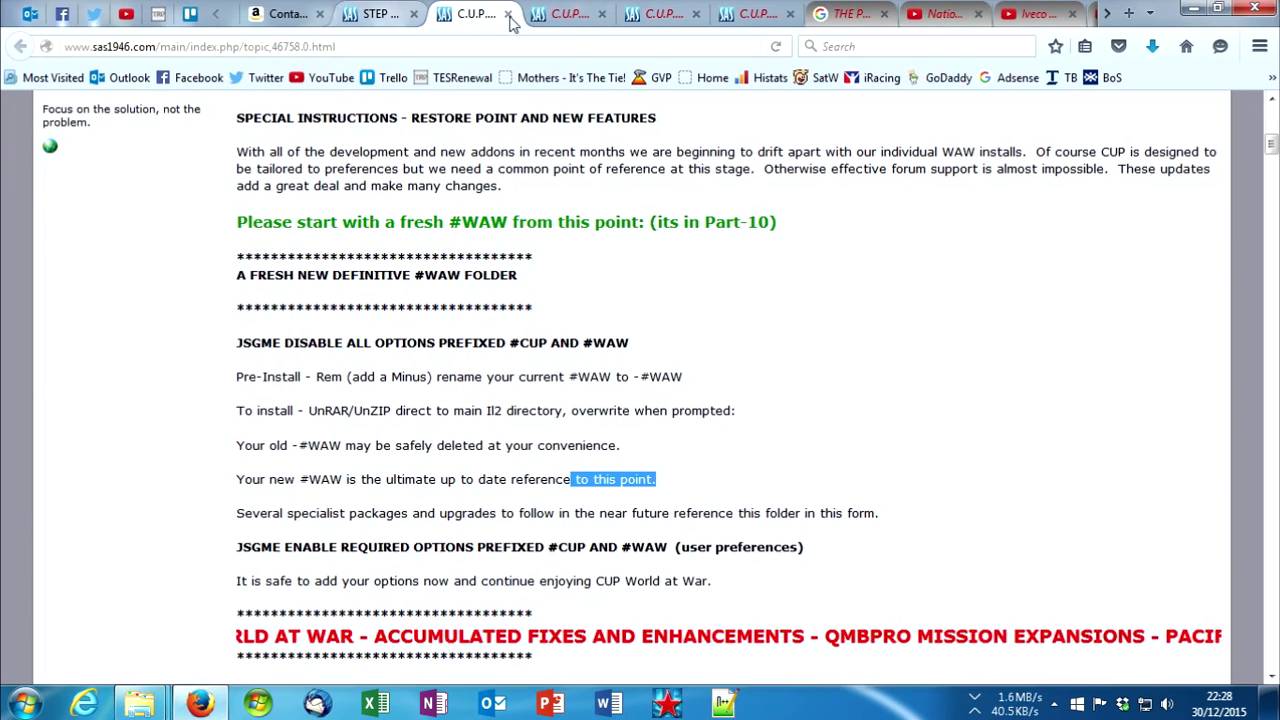
key(ctrl+w)
click(380, 12)
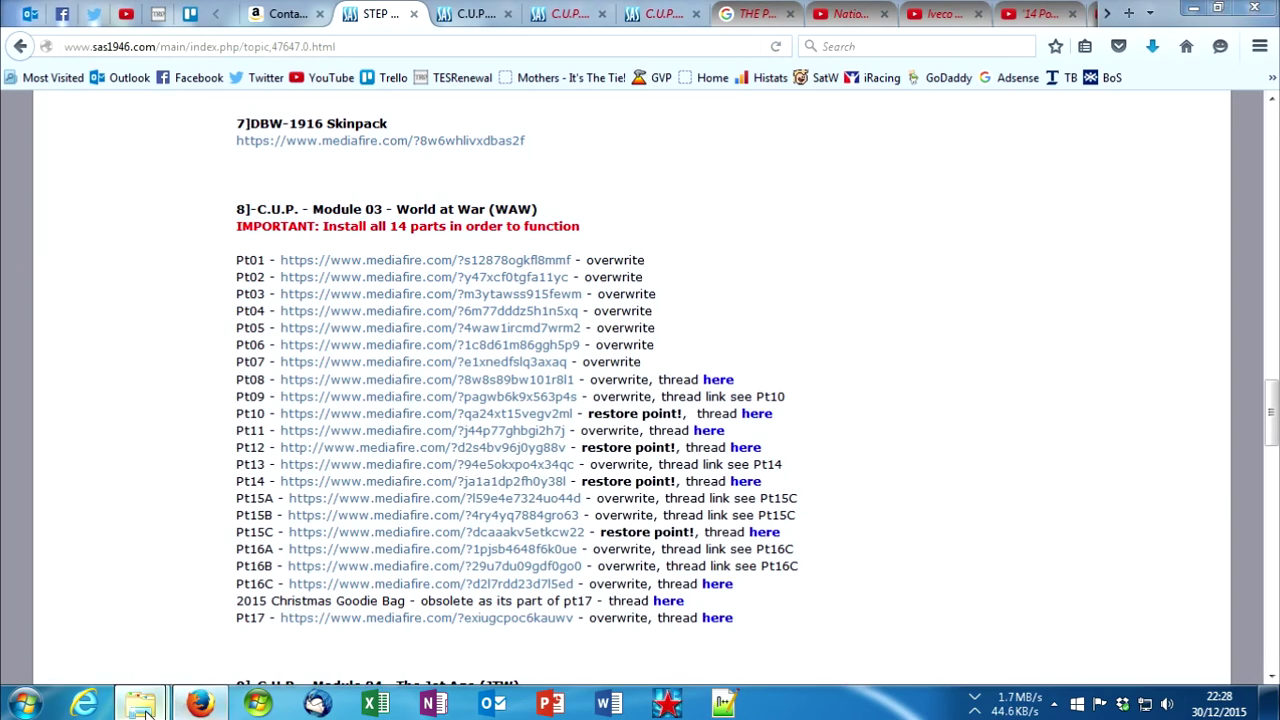
Step: Move all contents of World At War Pt11 into the IL 2 Sturmovik 1946 folder, replacing existing files, and return to the CUP3 - WaW folder
click(345, 598)
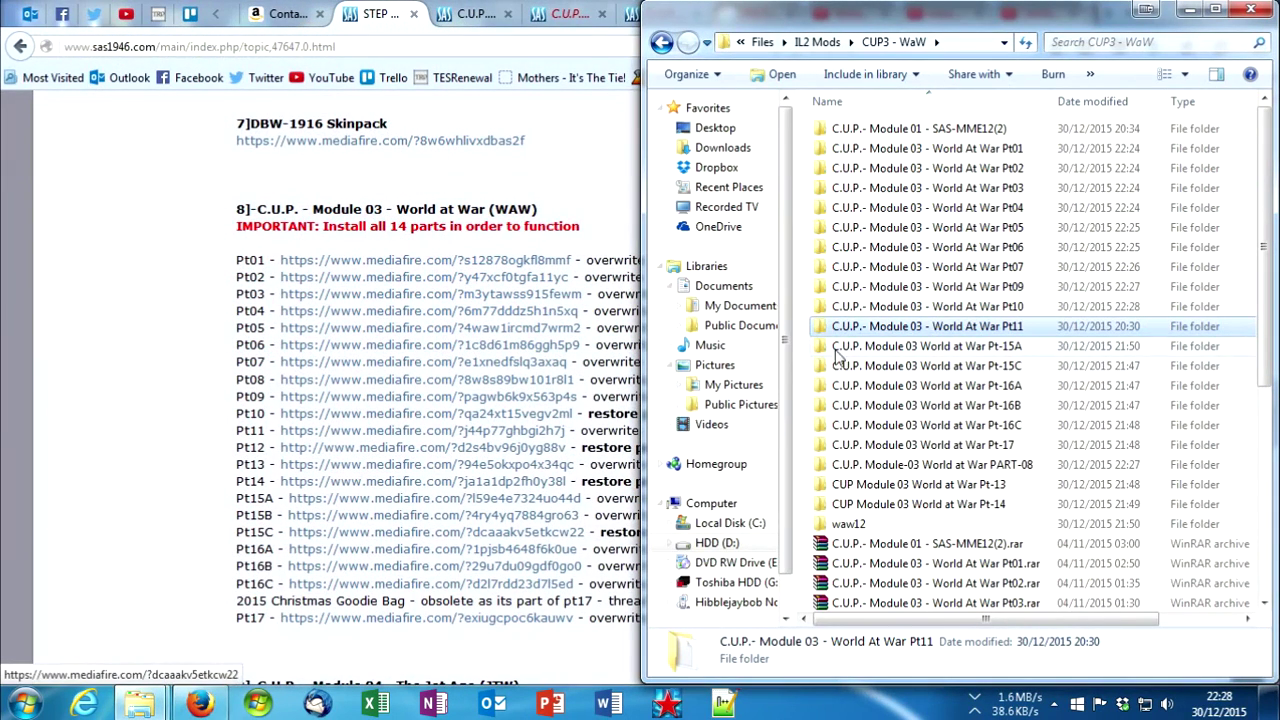
double_click(988, 338)
click(371, 640)
drag(988, 218, 614, 432)
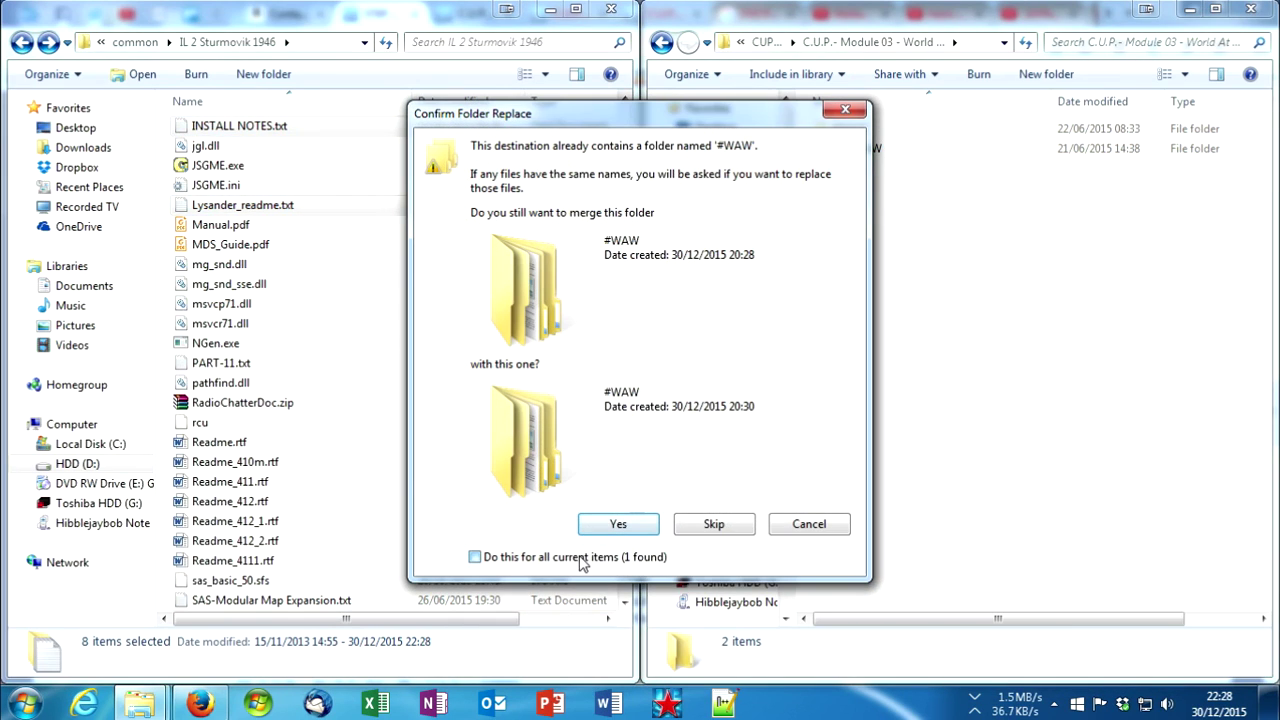
click(610, 526)
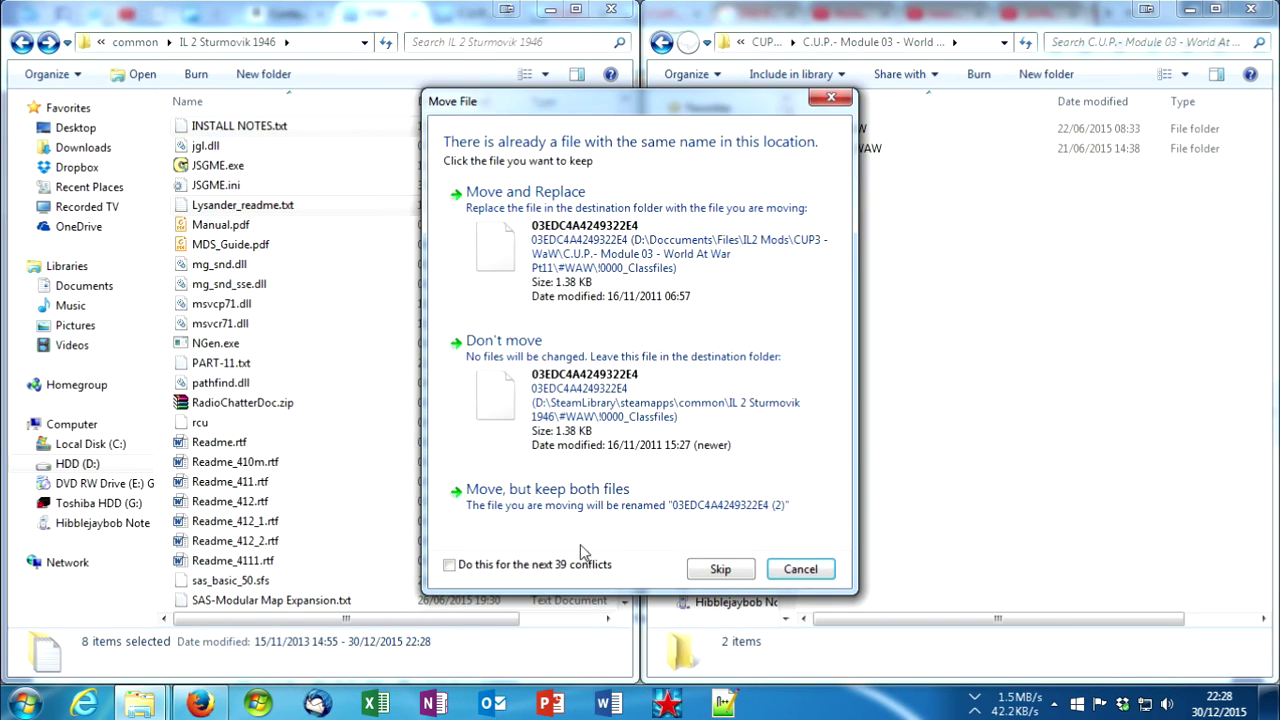
click(663, 248)
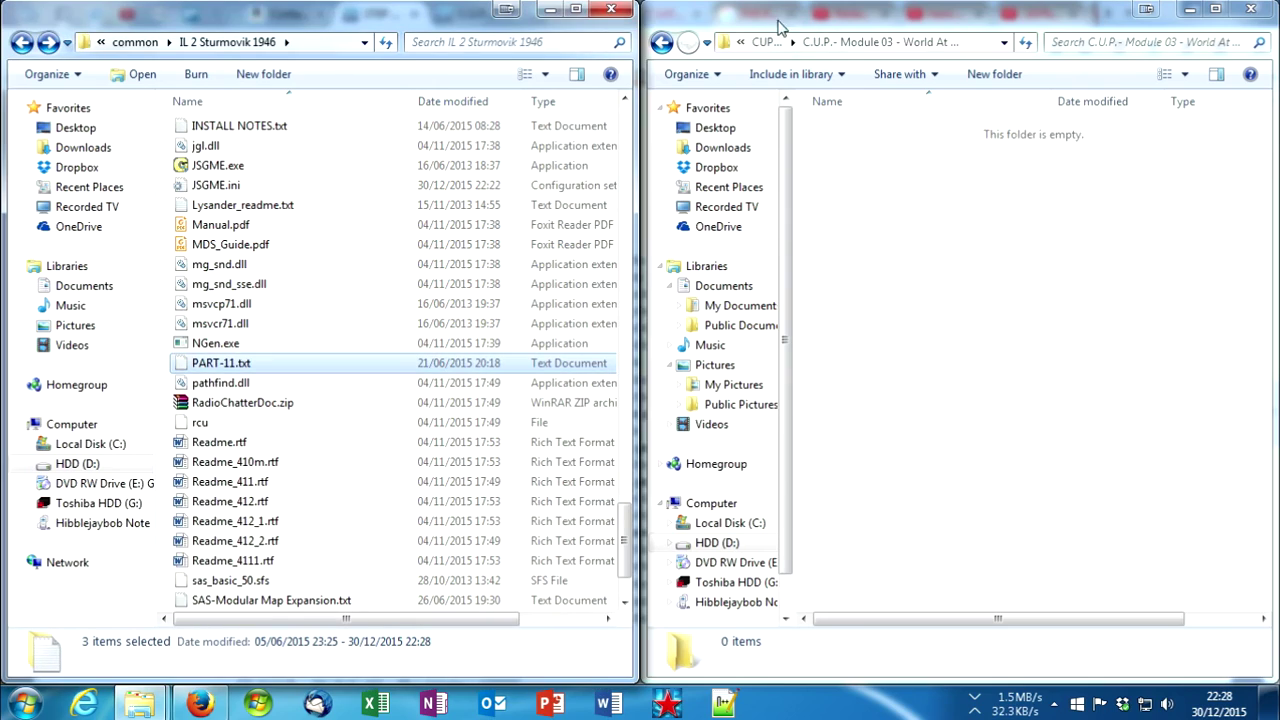
click(768, 45)
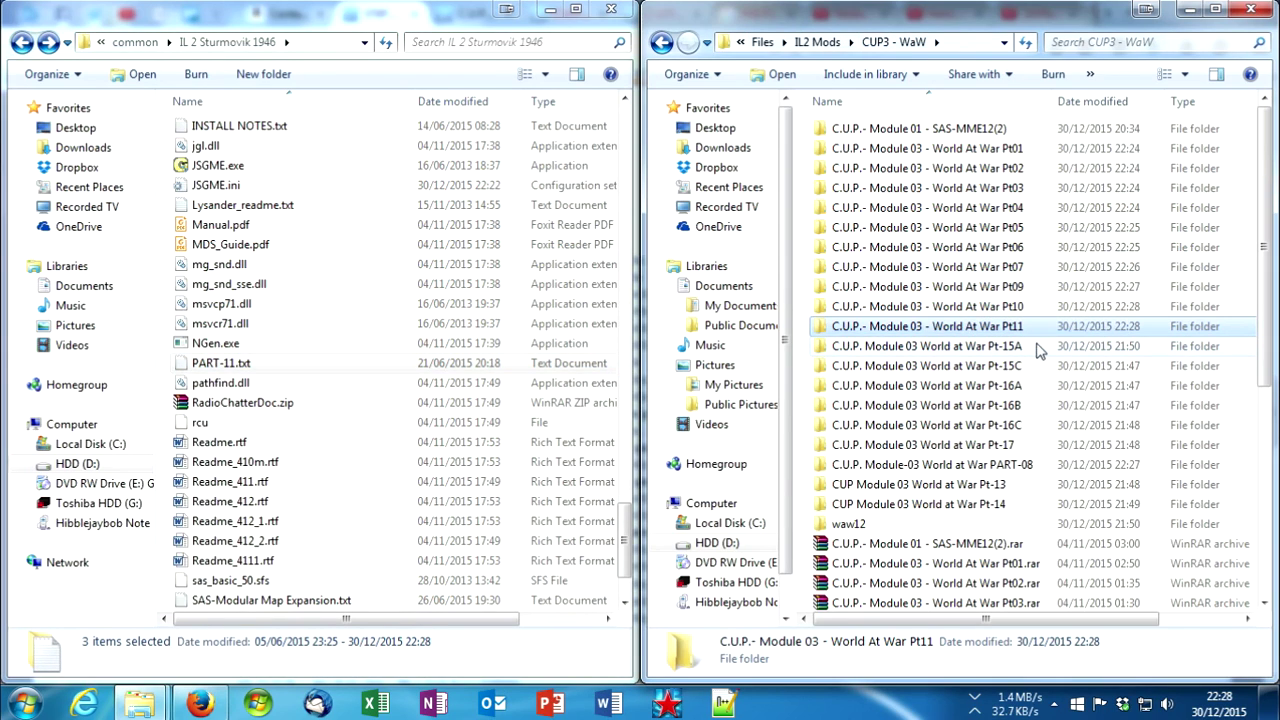
Step: Check the C.U.P. installation list in Firefox for the Pt12 entry and the other modules' restore points
mouse_move(1040, 350)
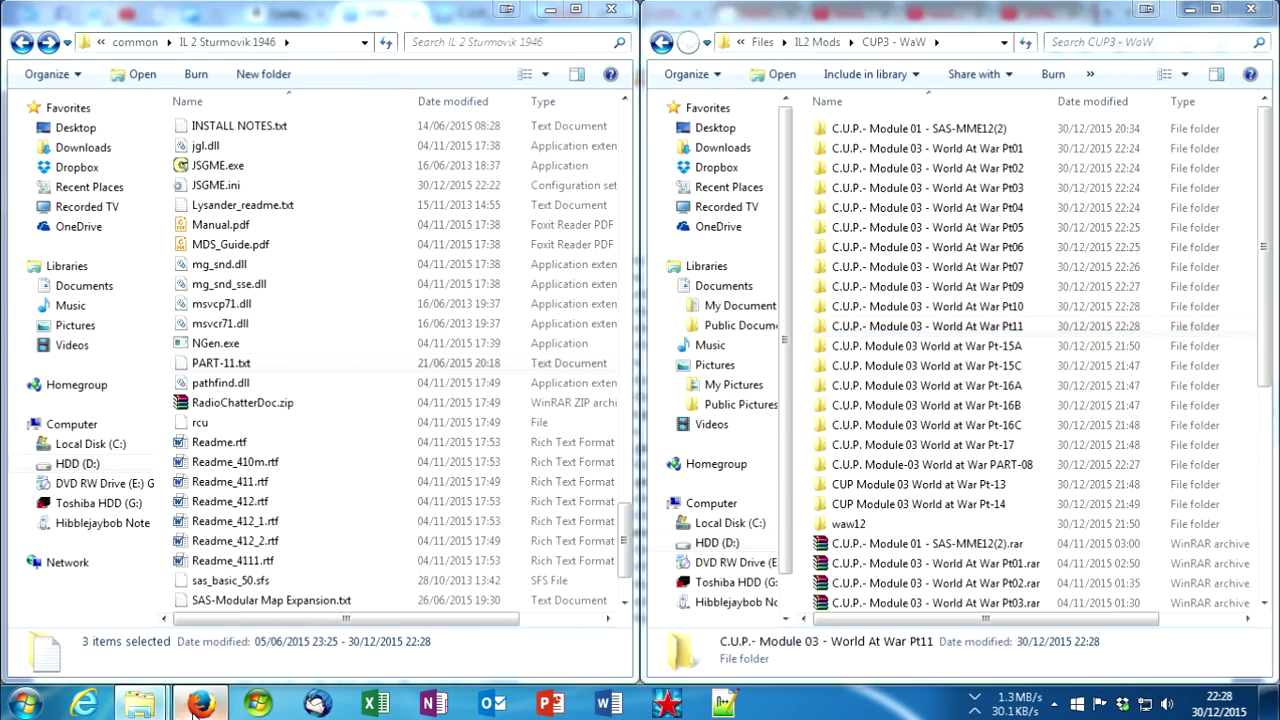
key(alt+Tab)
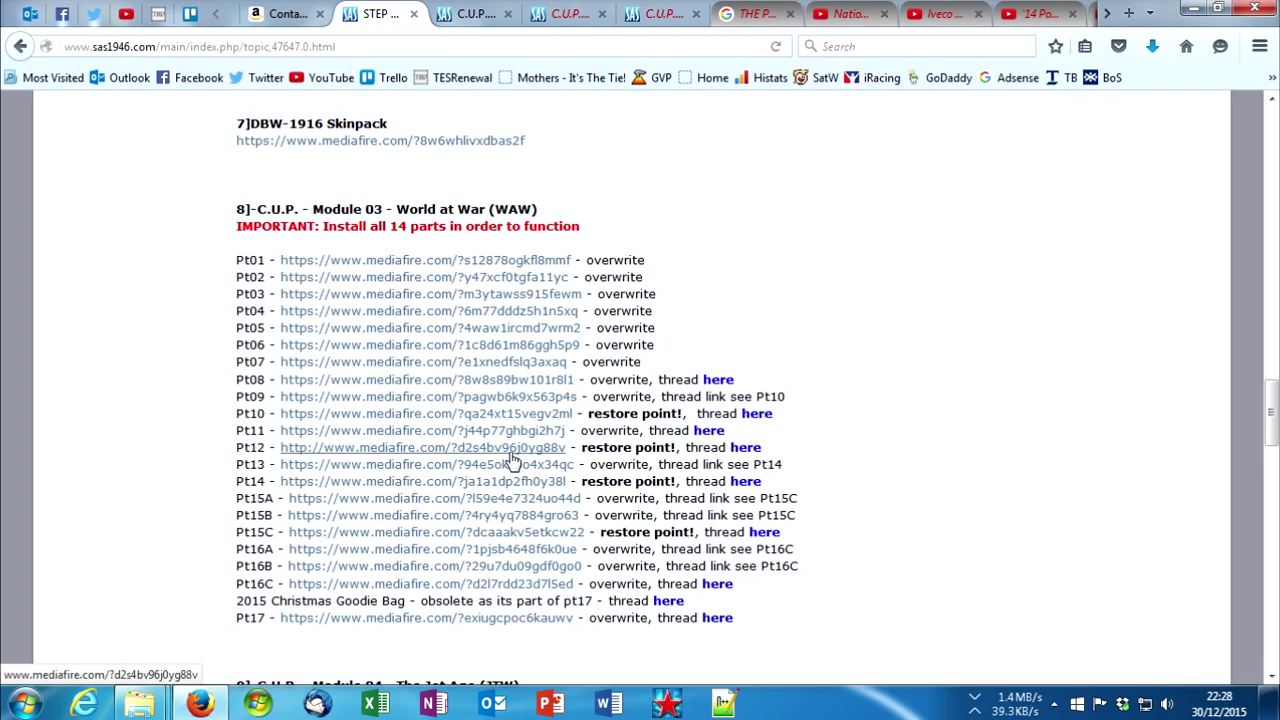
scroll(513, 458, up, 15)
scroll(600, 470, down, 5)
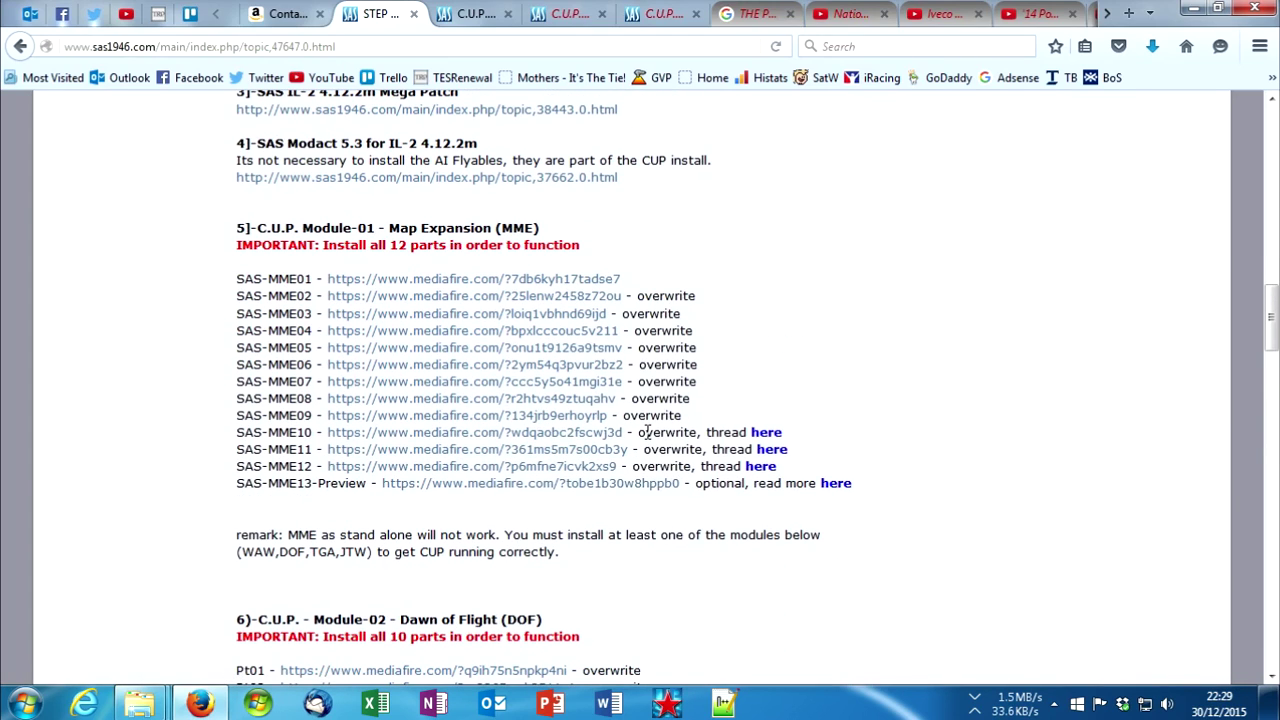
scroll(636, 430, down, 20)
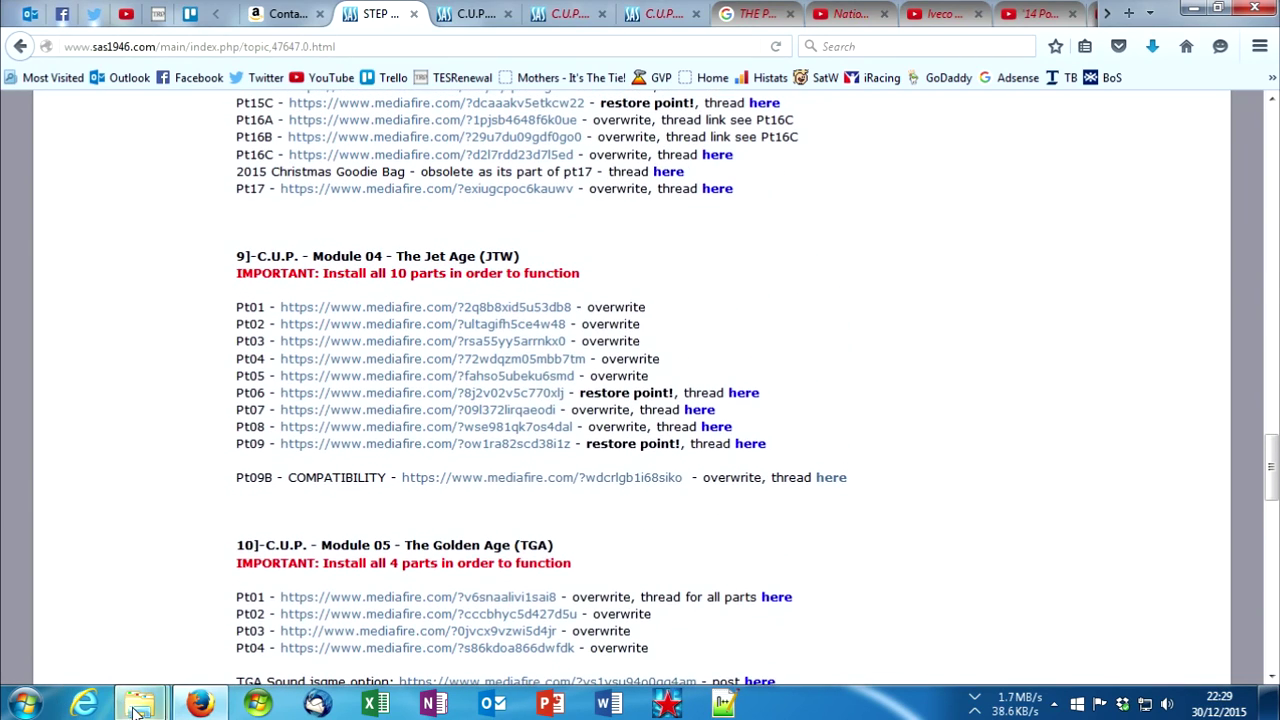
Step: Bring up the CUP3 - WaW and IL 2 Sturmovik 1946 folder windows together and open the waw12 folder
mouse_move(138, 708)
click(360, 600)
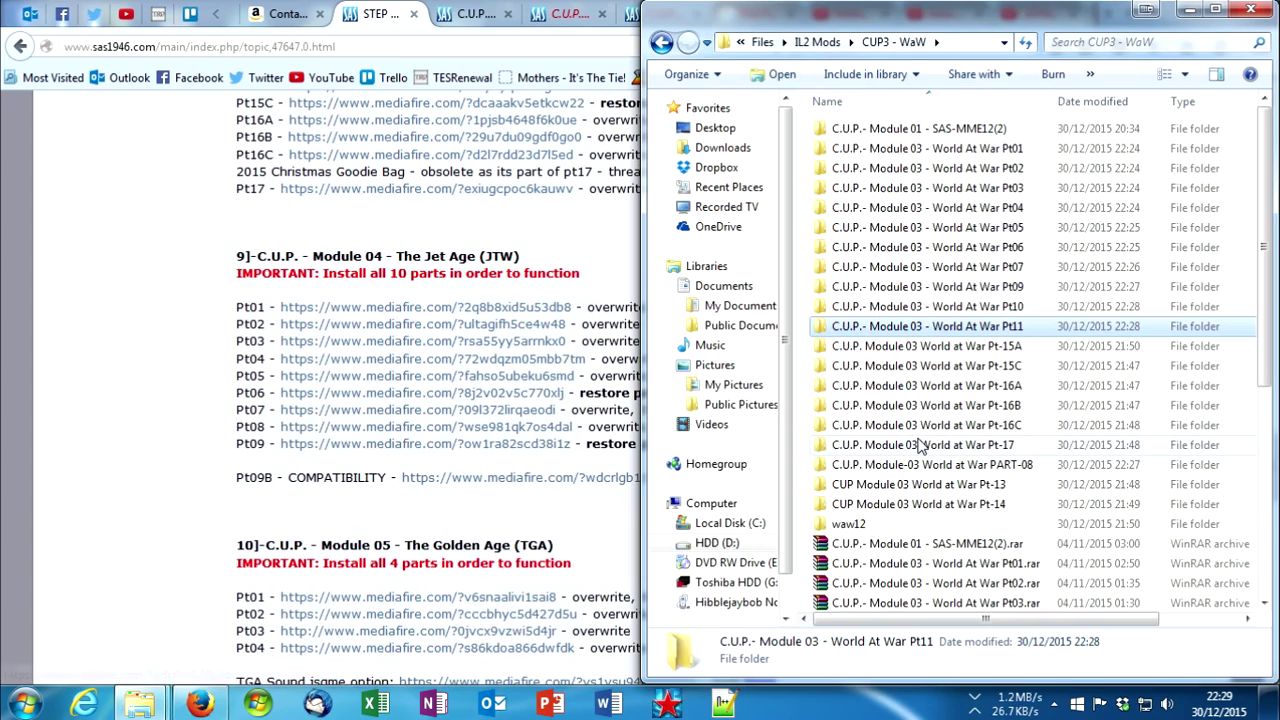
click(880, 527)
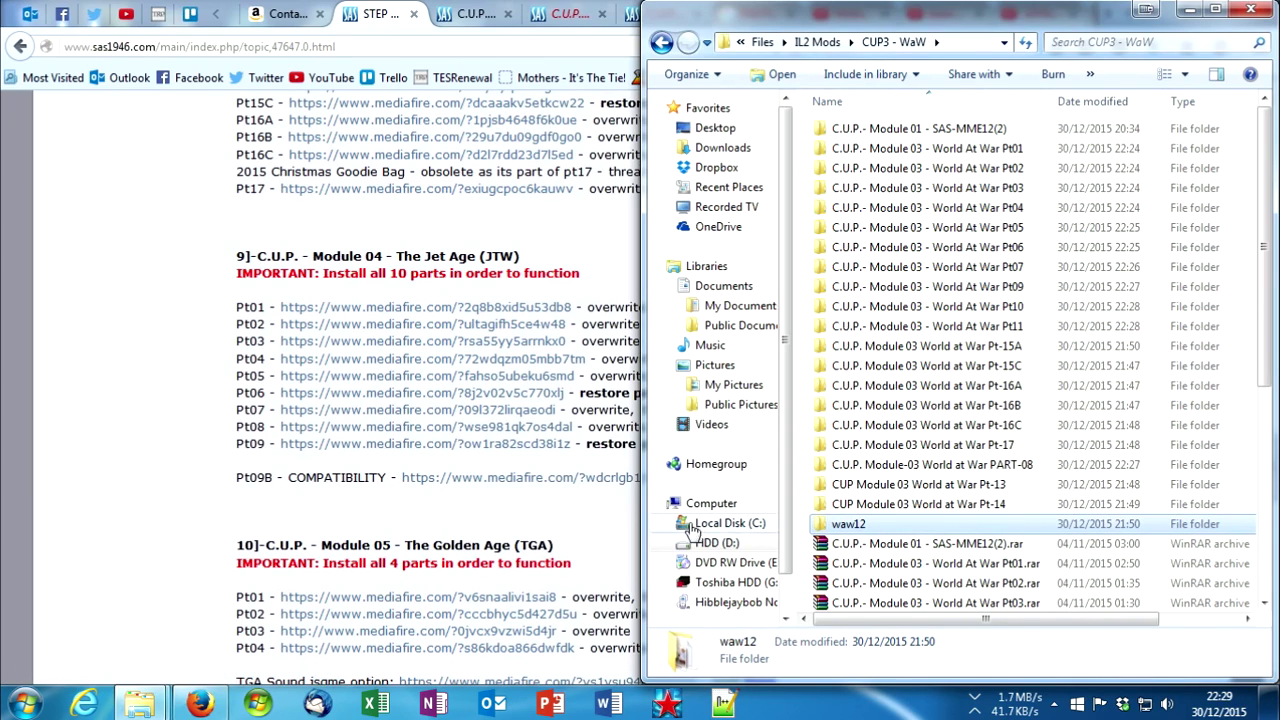
mouse_move(150, 700)
click(110, 610)
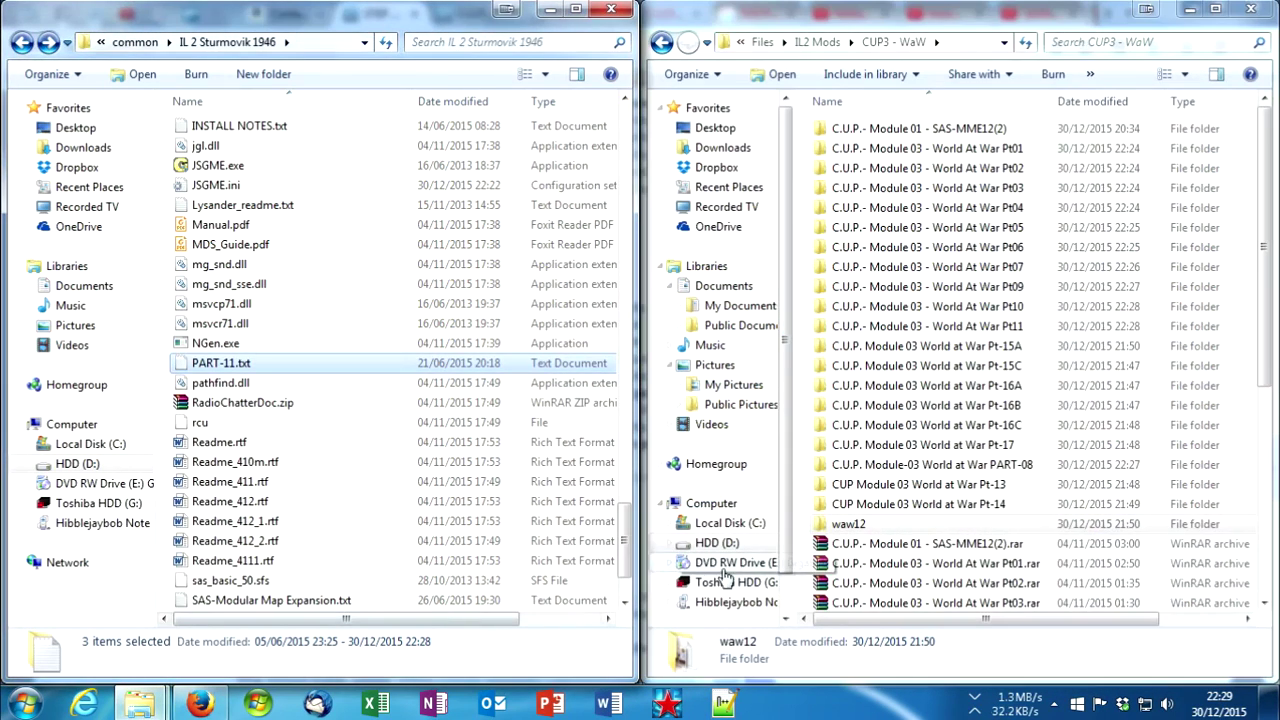
double_click(880, 524)
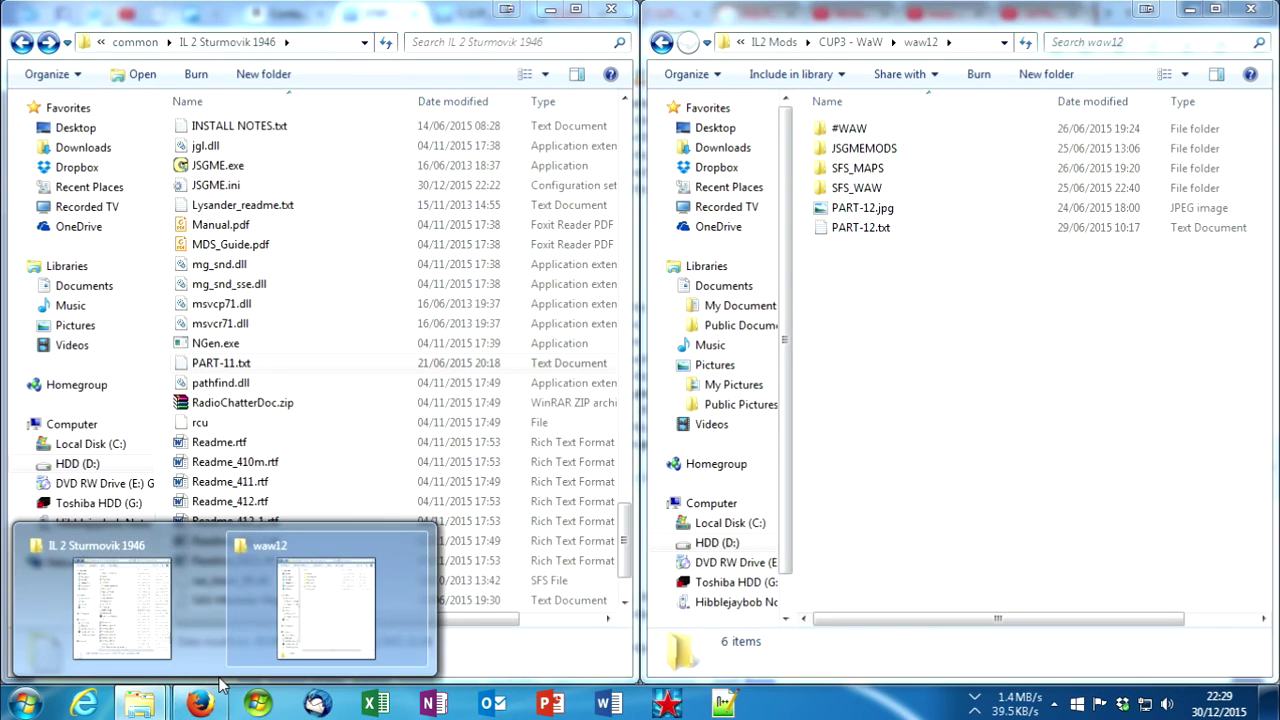
Step: Read the restore point install instructions for World At War Pt-12 in its Firefox thread
click(200, 704)
click(478, 14)
scroll(557, 457, down, 15)
drag(411, 285, 581, 290)
drag(265, 321, 463, 324)
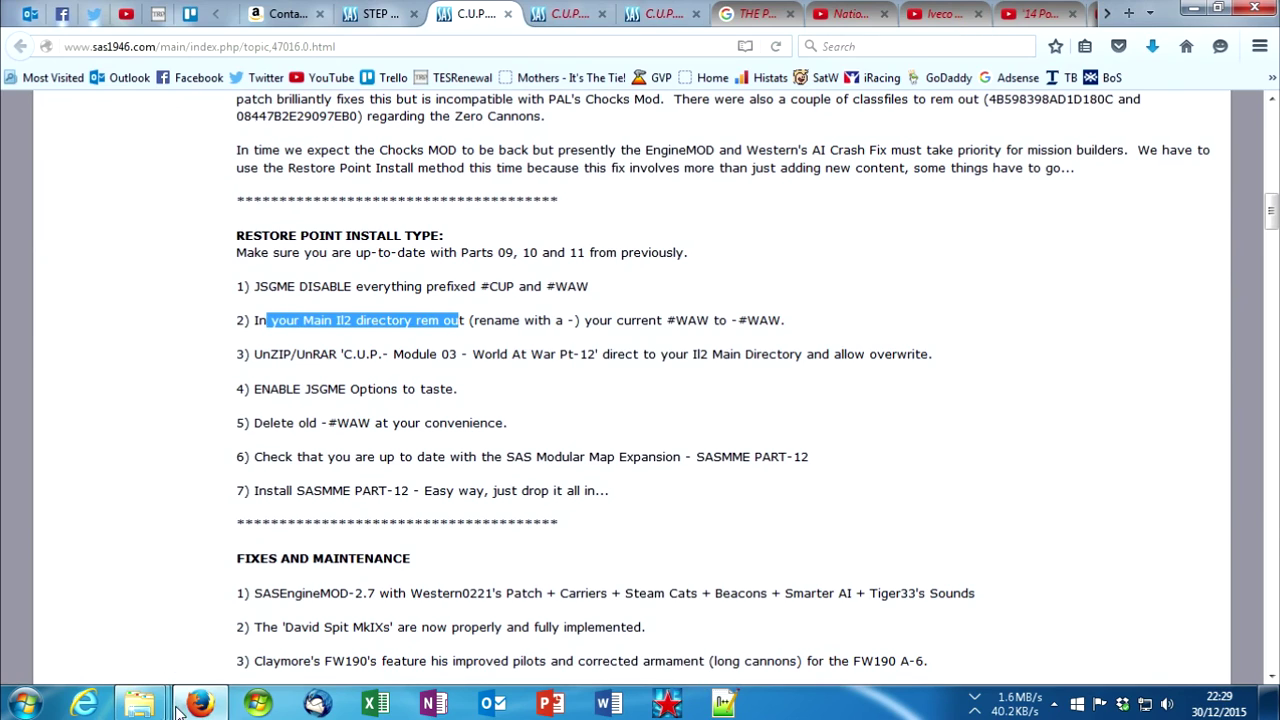
Step: Permanently delete the current #WAW folder from the IL 2 Sturmovik 1946 folder
mouse_move(165, 700)
click(157, 606)
scroll(385, 322, up, 5)
scroll(380, 330, up, 15)
scroll(255, 433, up, 3)
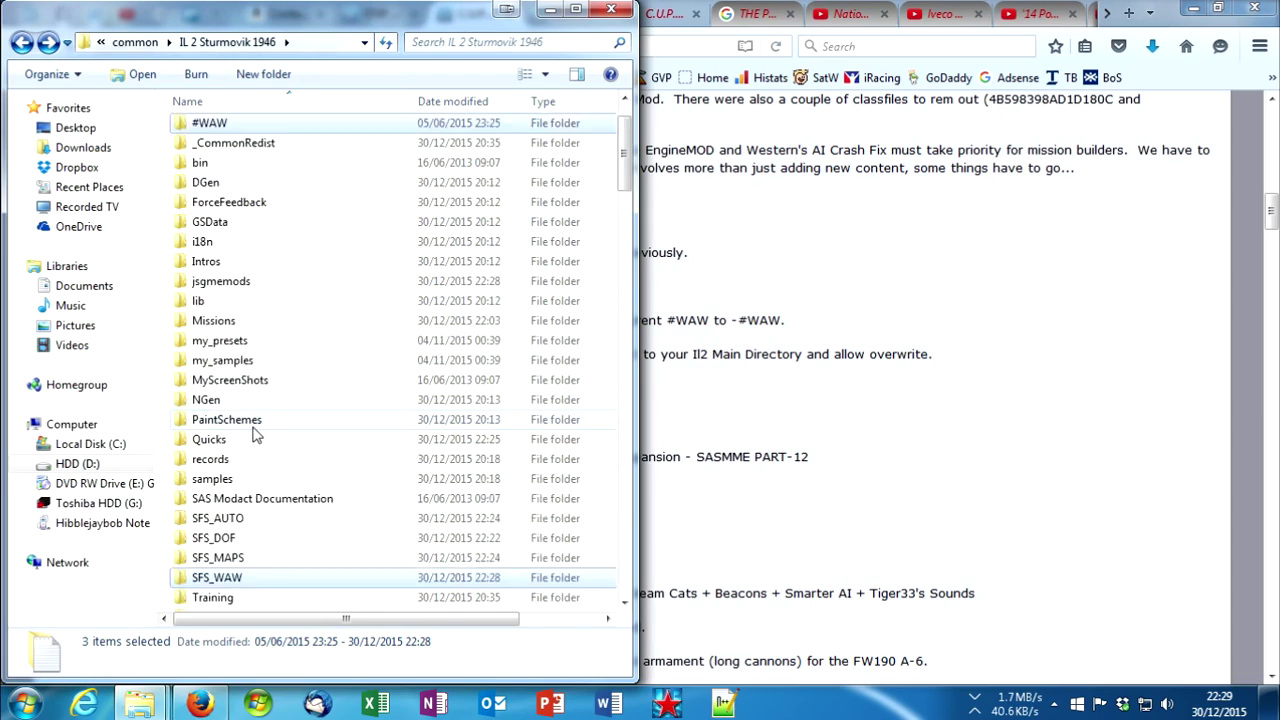
scroll(250, 420, up, 1)
click(234, 190)
key(shift+Delete)
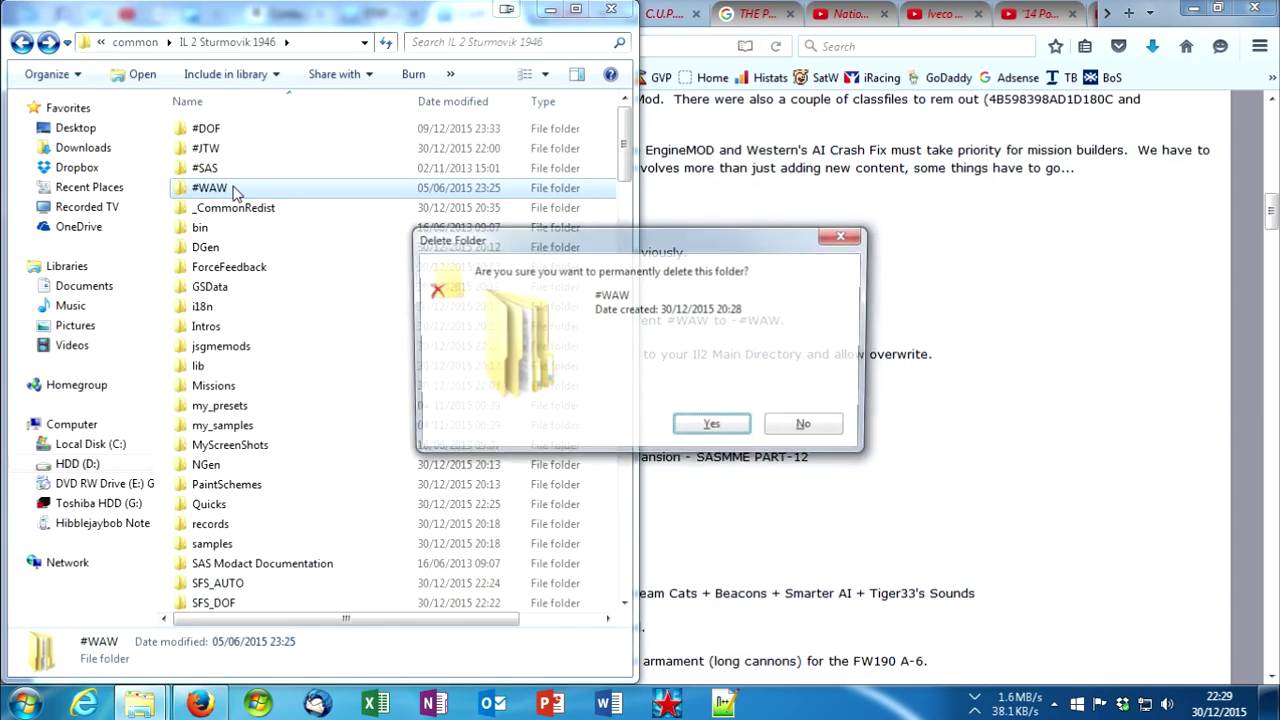
key(Escape)
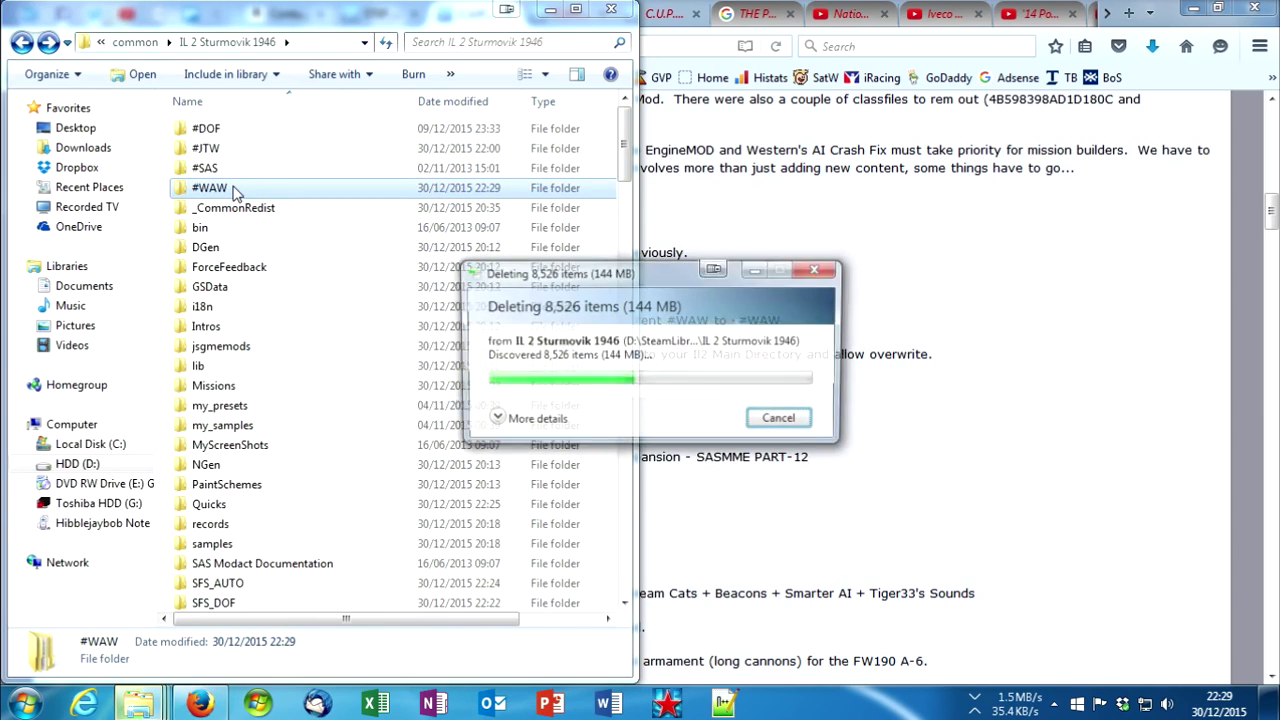
Step: Check the remaining Pt-12 restore point instructions in Firefox on unpacking the part and enabling JSGME options
click(980, 229)
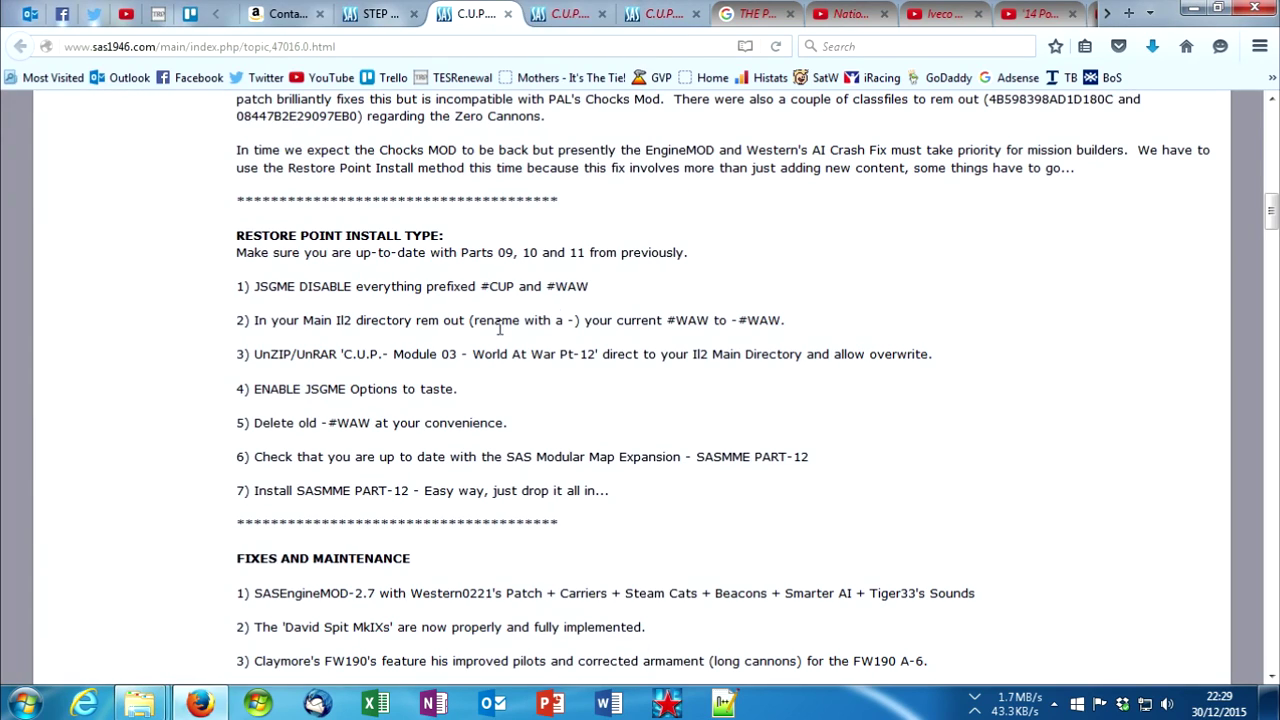
drag(484, 390, 238, 389)
click(350, 354)
Step: Move all contents of waw12 into the IL 2 Sturmovik 1946 folder, merging existing folders and replacing duplicate files
mouse_move(151, 708)
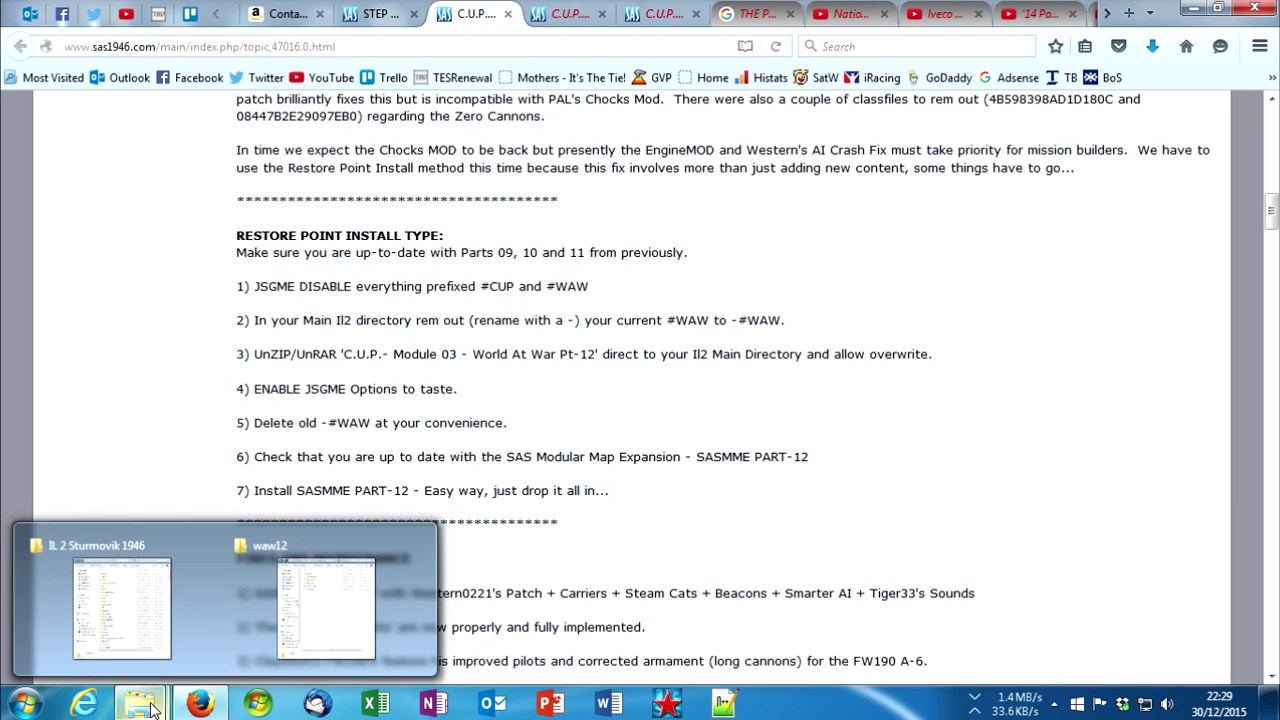
click(295, 660)
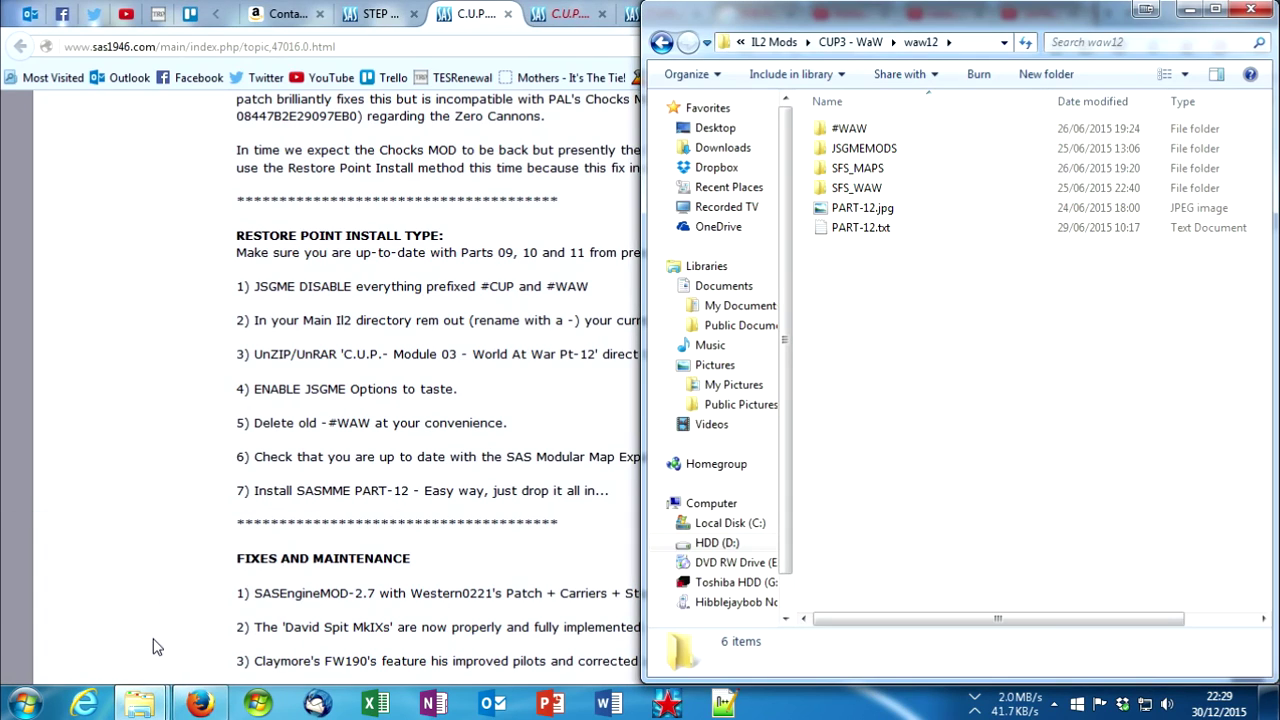
click(114, 578)
drag(971, 334, 870, 103)
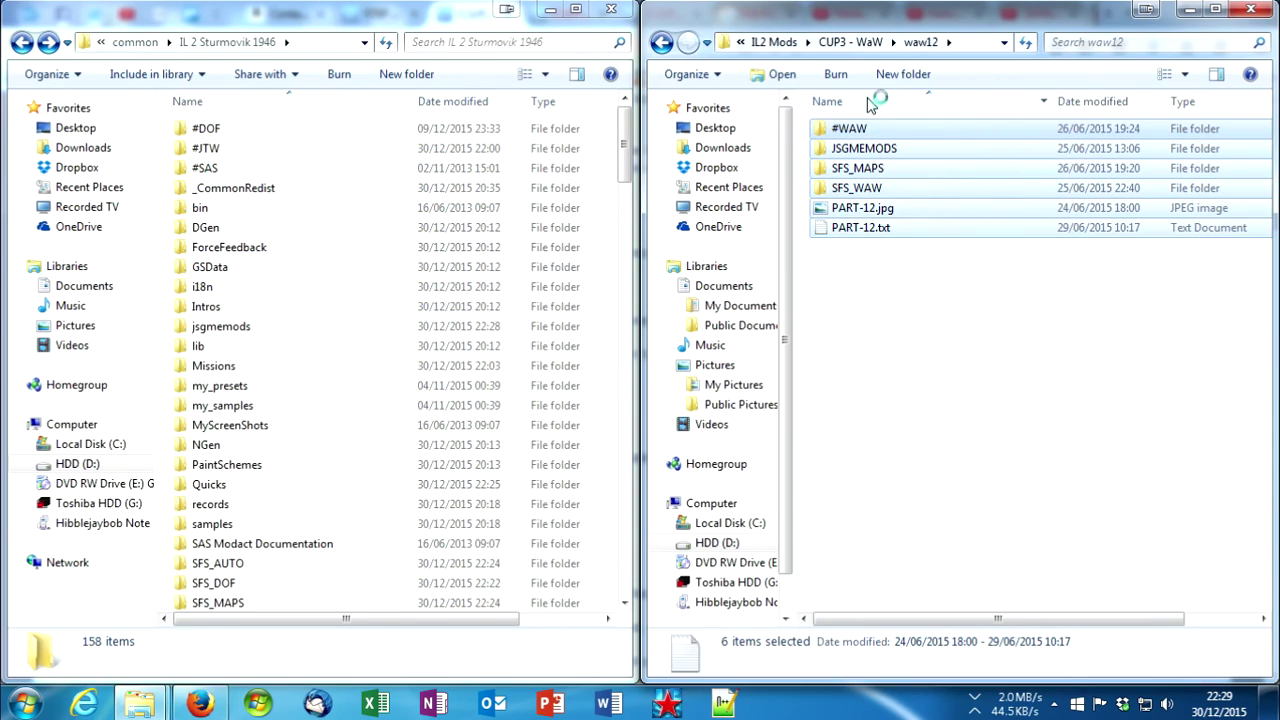
drag(840, 163, 394, 622)
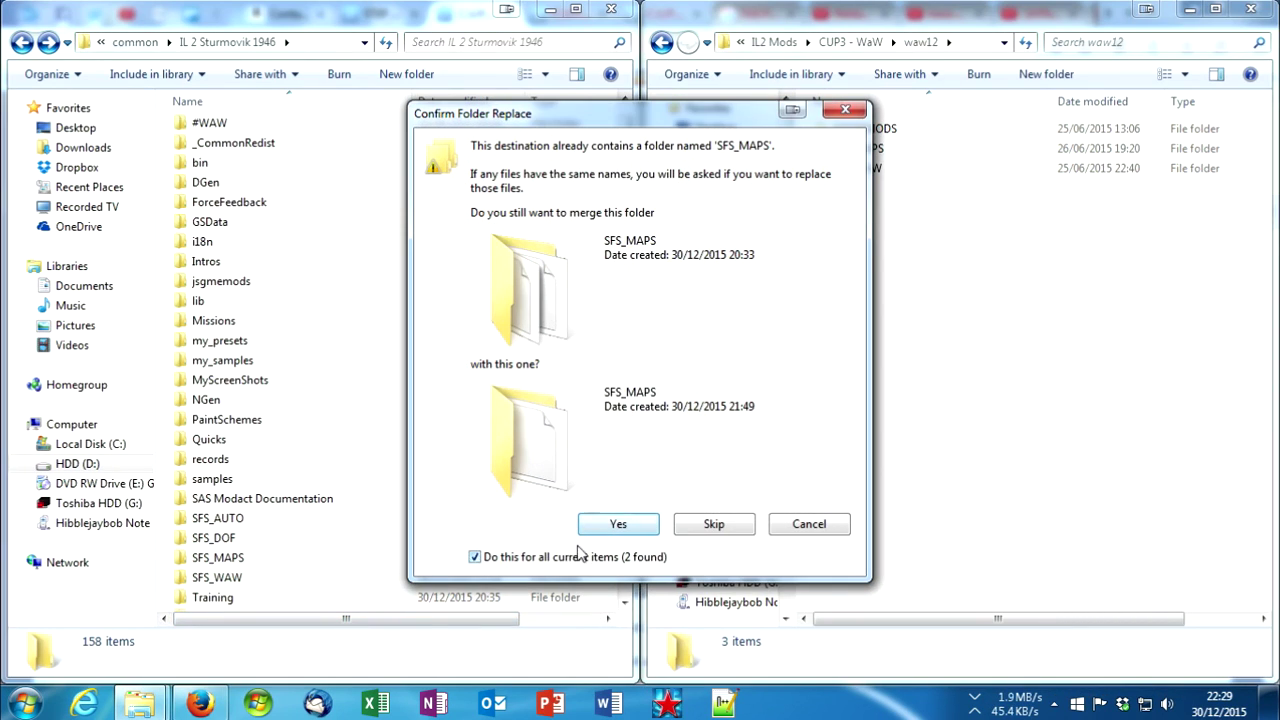
click(620, 524)
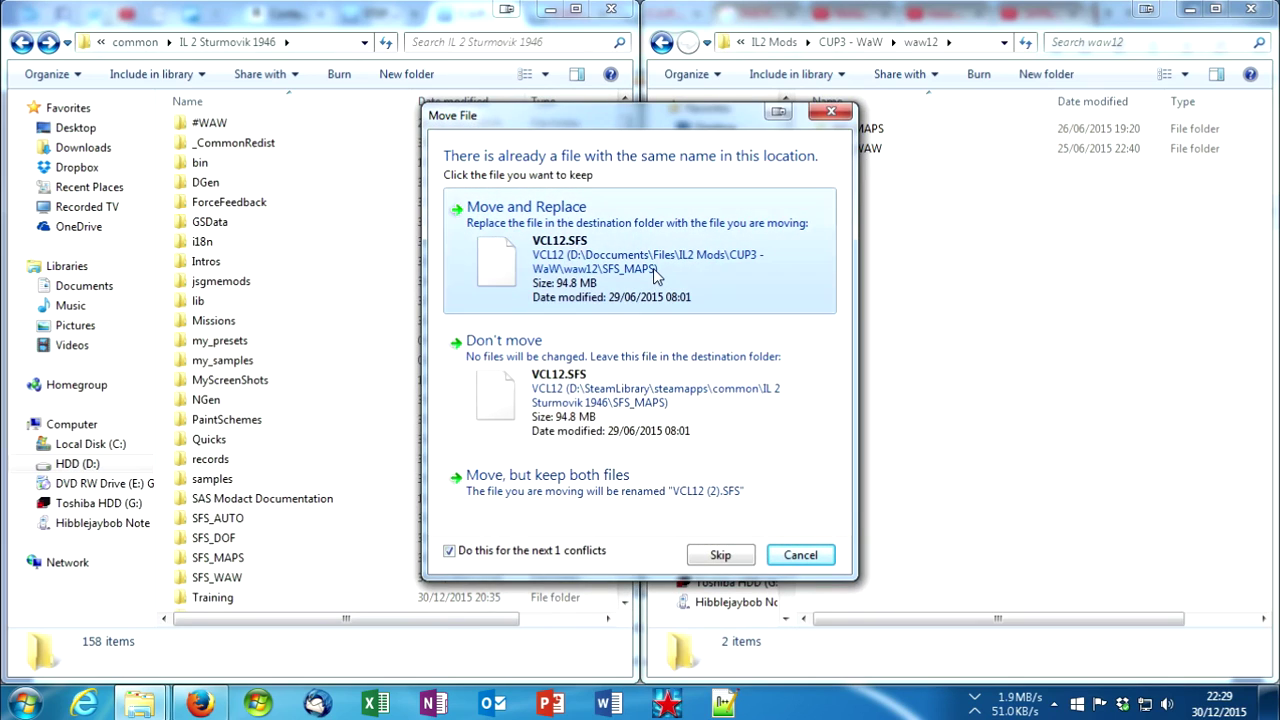
click(653, 268)
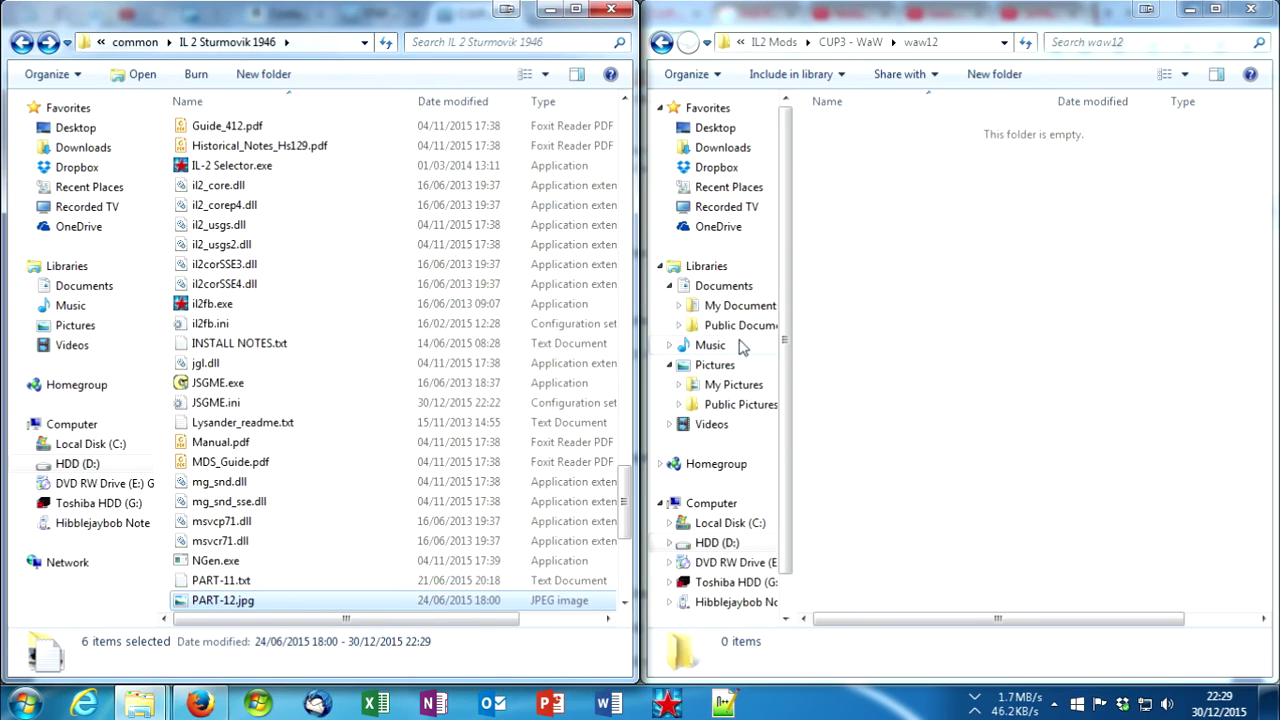
Step: Move all contents of C.U.P.- Module 01 - SAS-MME12(2) into the IL 2 Sturmovik 1946 folder, replacing existing files, and return to the CUP3 - WaW folder
click(843, 42)
double_click(920, 128)
drag(995, 301, 920, 128)
scroll(628, 519, down, 3)
drag(916, 210, 413, 560)
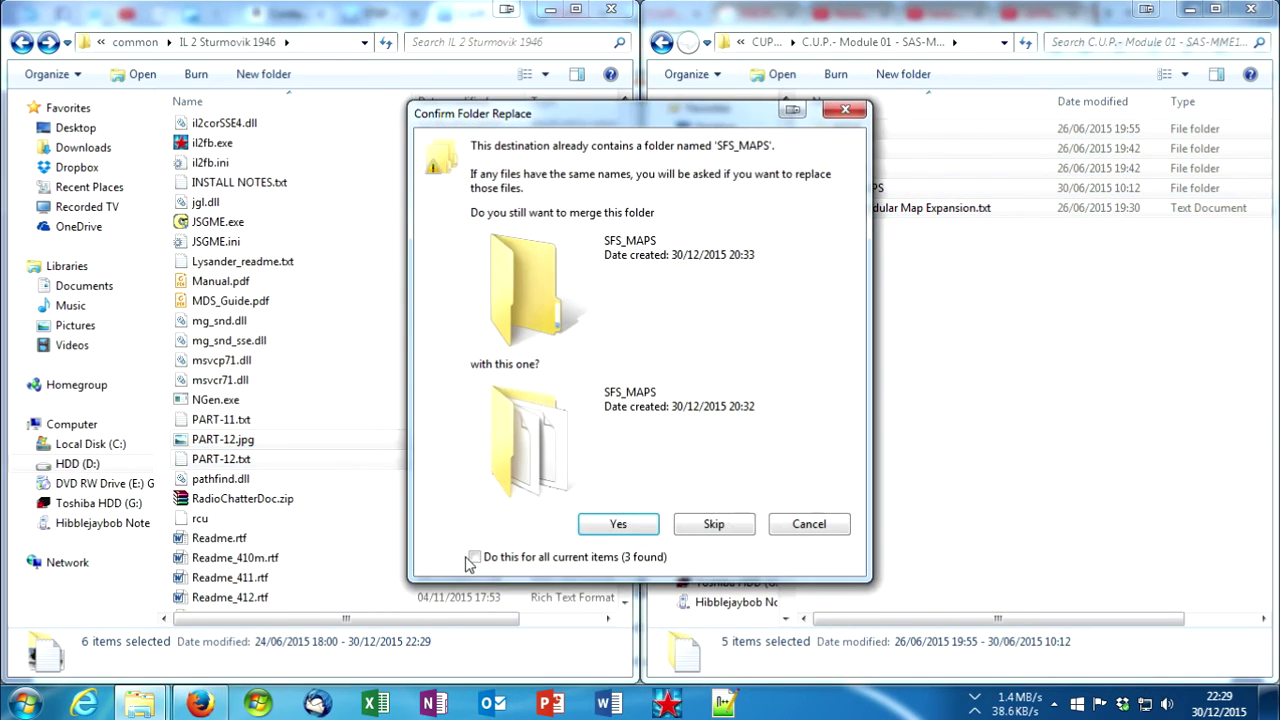
click(620, 524)
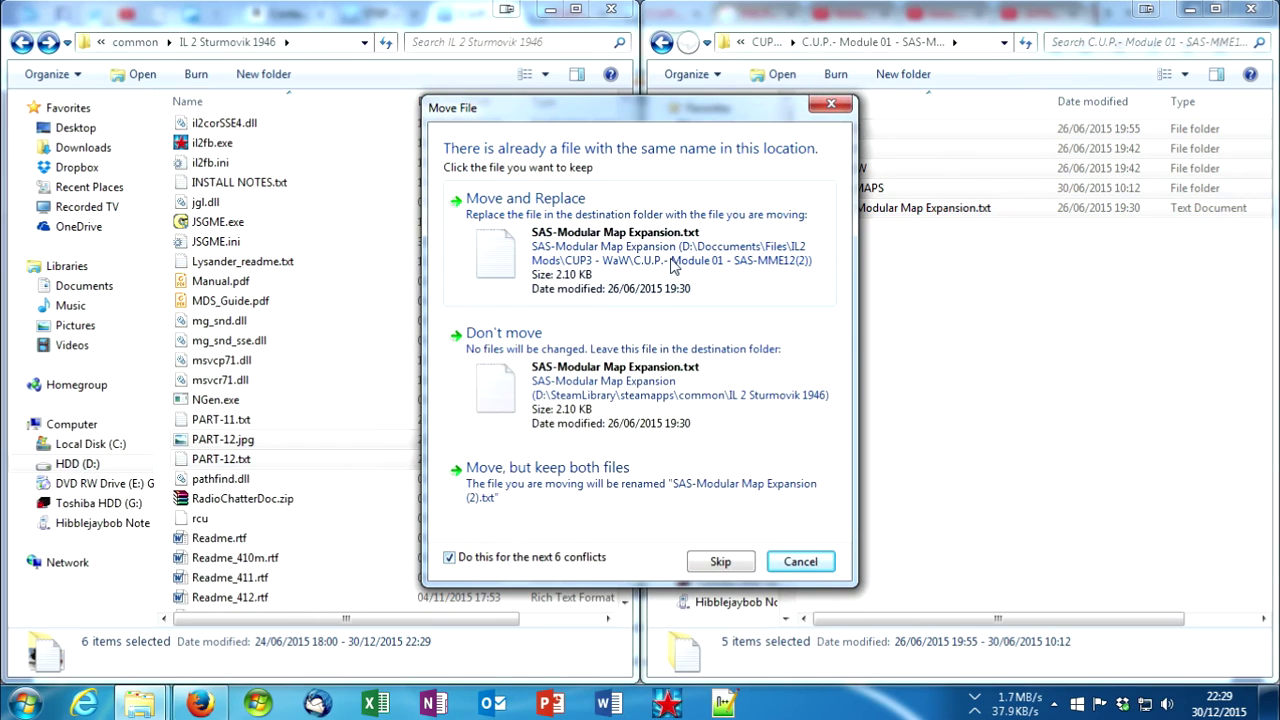
click(672, 262)
click(616, 224)
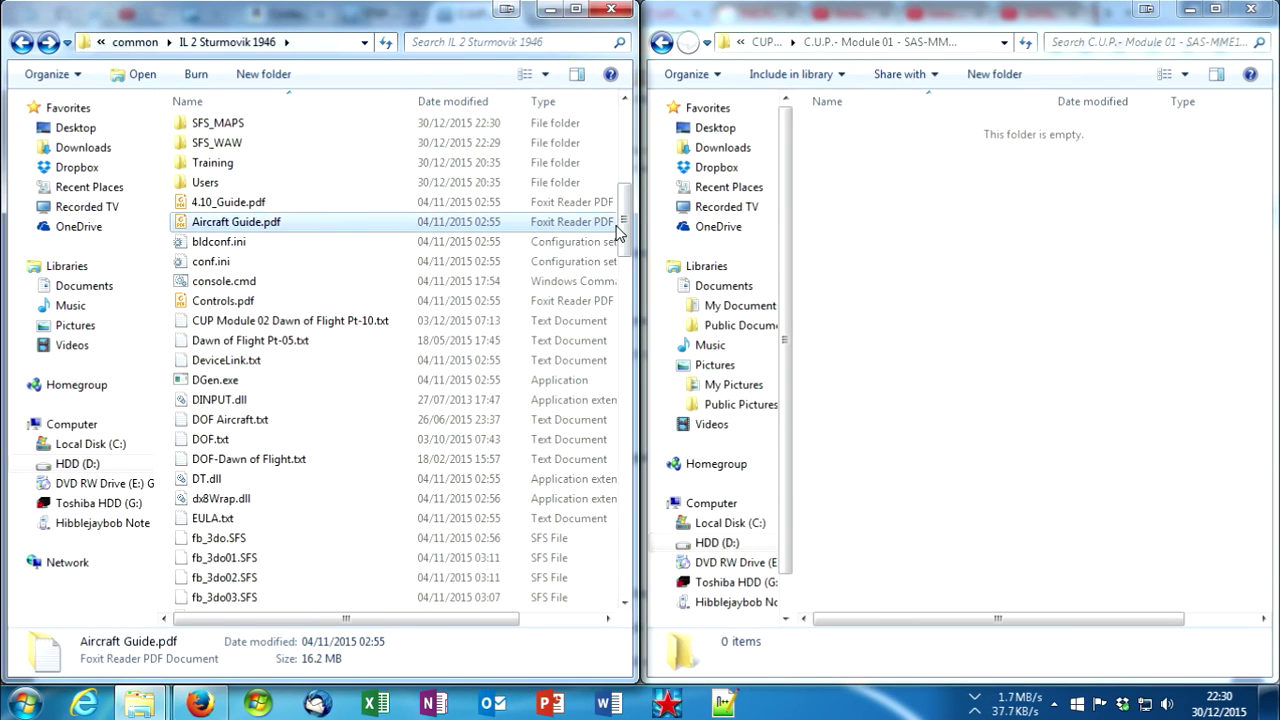
scroll(618, 232, right, 3)
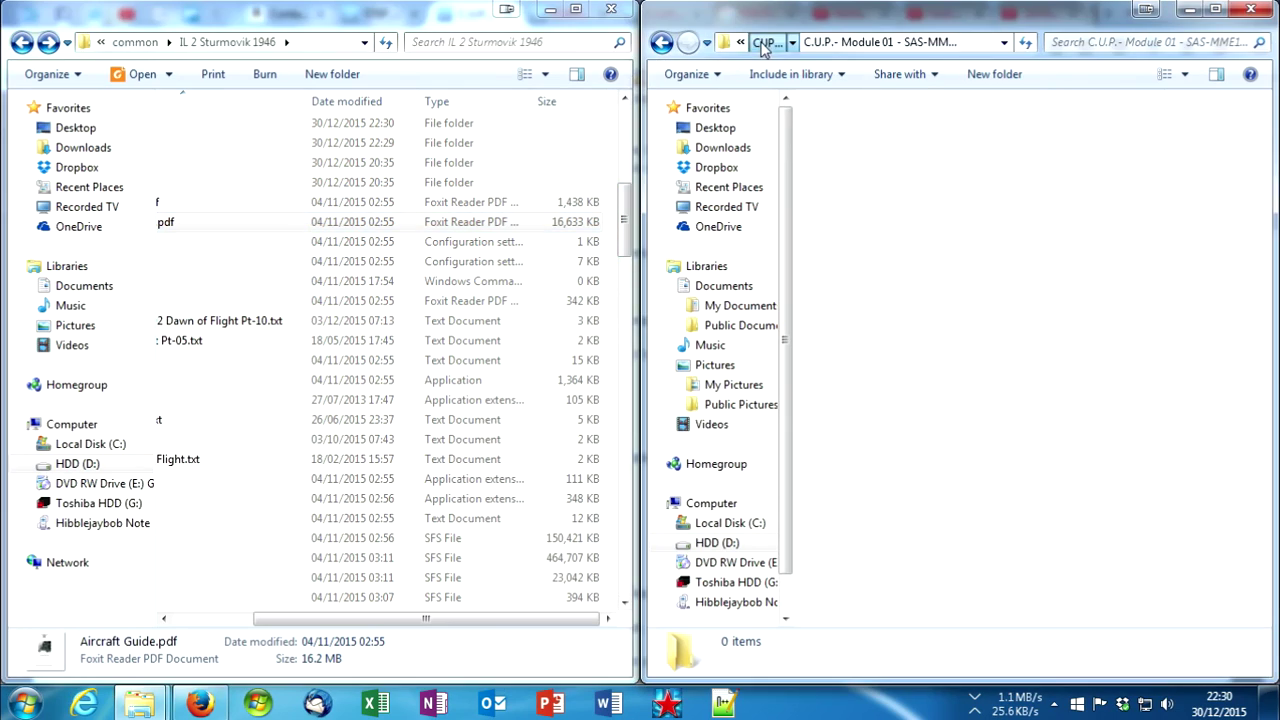
click(761, 44)
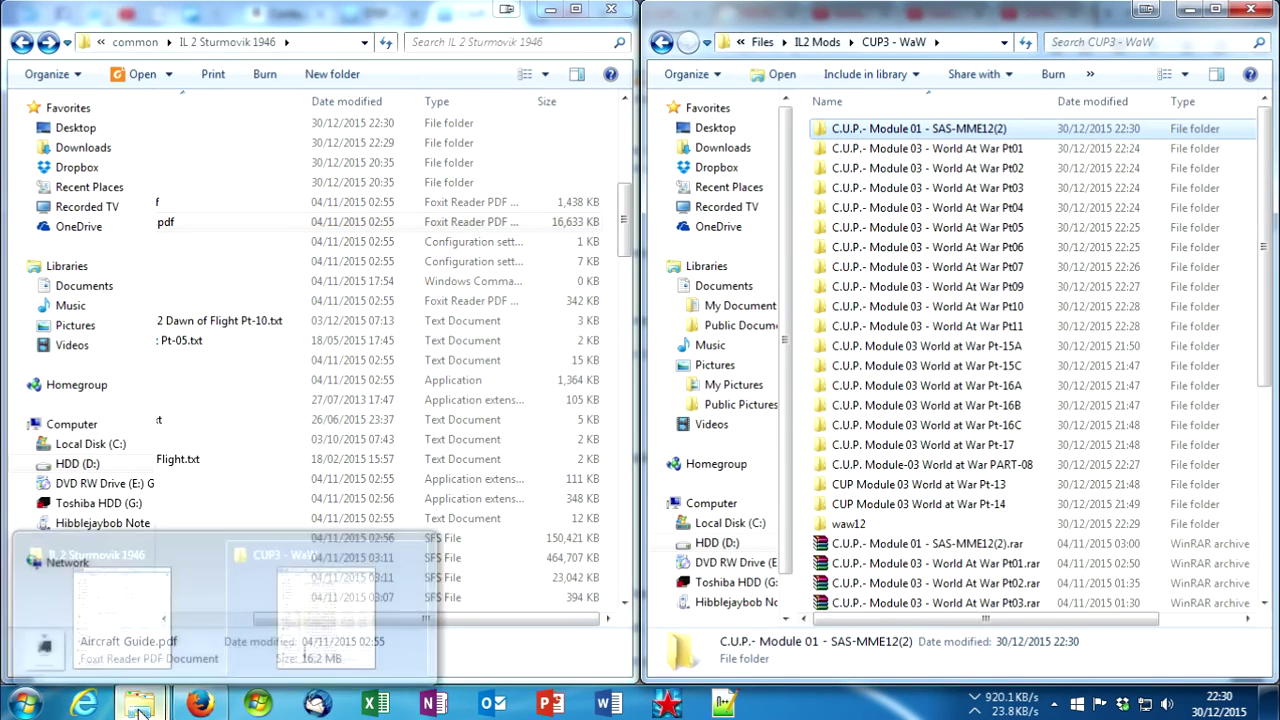
Step: Close the Pt12 thread in Firefox and check the Pt13 and Pt14 entries in the C.U.P. installation list
click(202, 705)
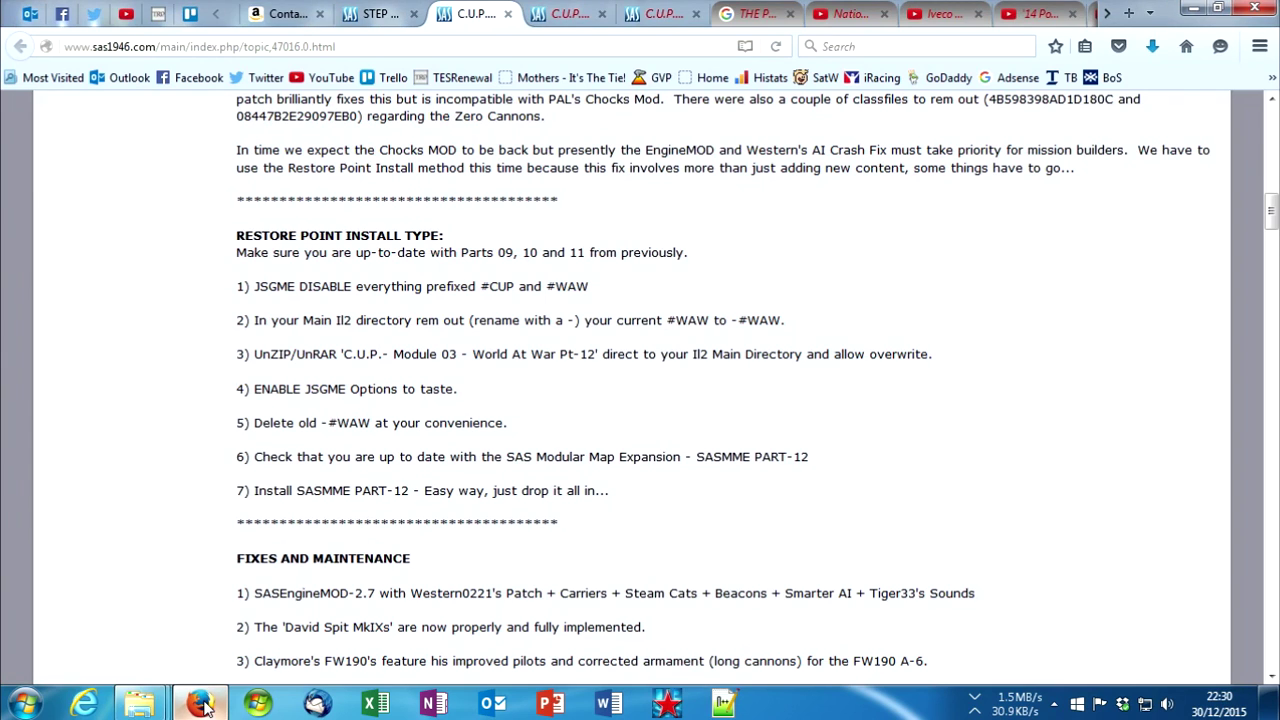
click(507, 14)
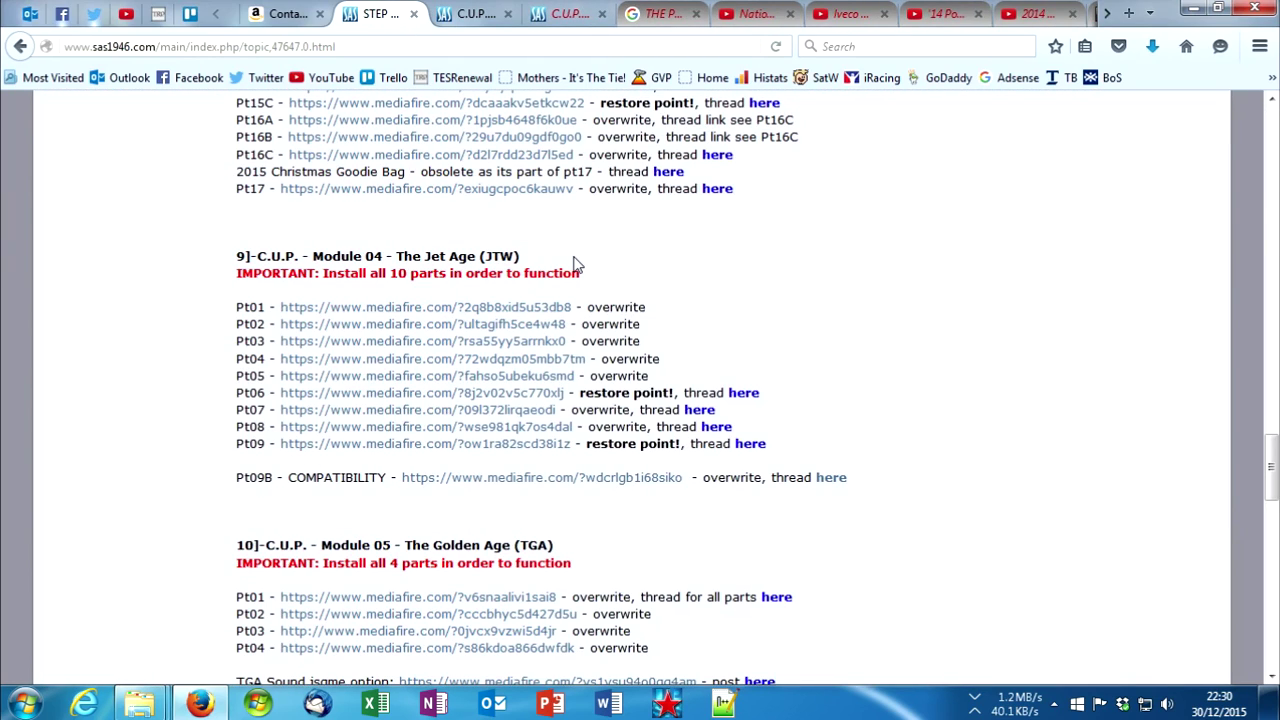
scroll(575, 265, up, 4)
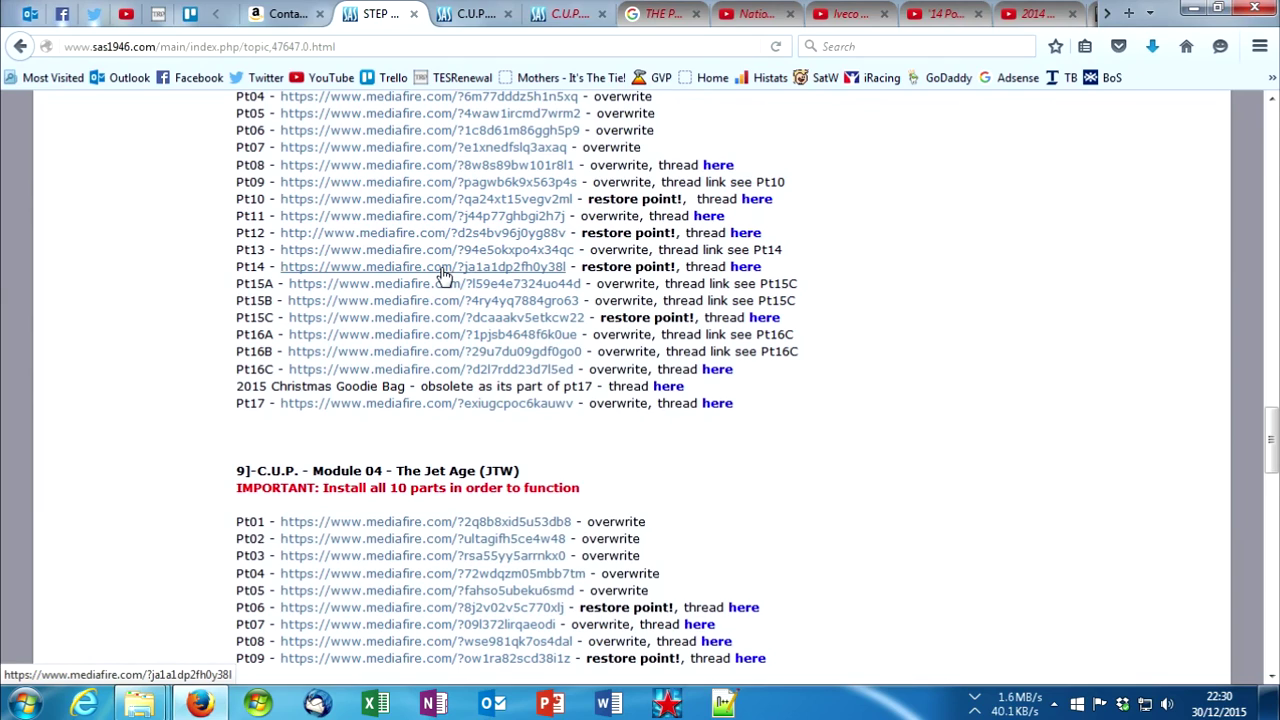
Step: Move all contents of CUP Module 03 World at War Pt-13 into the IL 2 Sturmovik 1946 folder, replacing existing files, and return to CUP3 - WaW
mouse_move(140, 703)
click(357, 630)
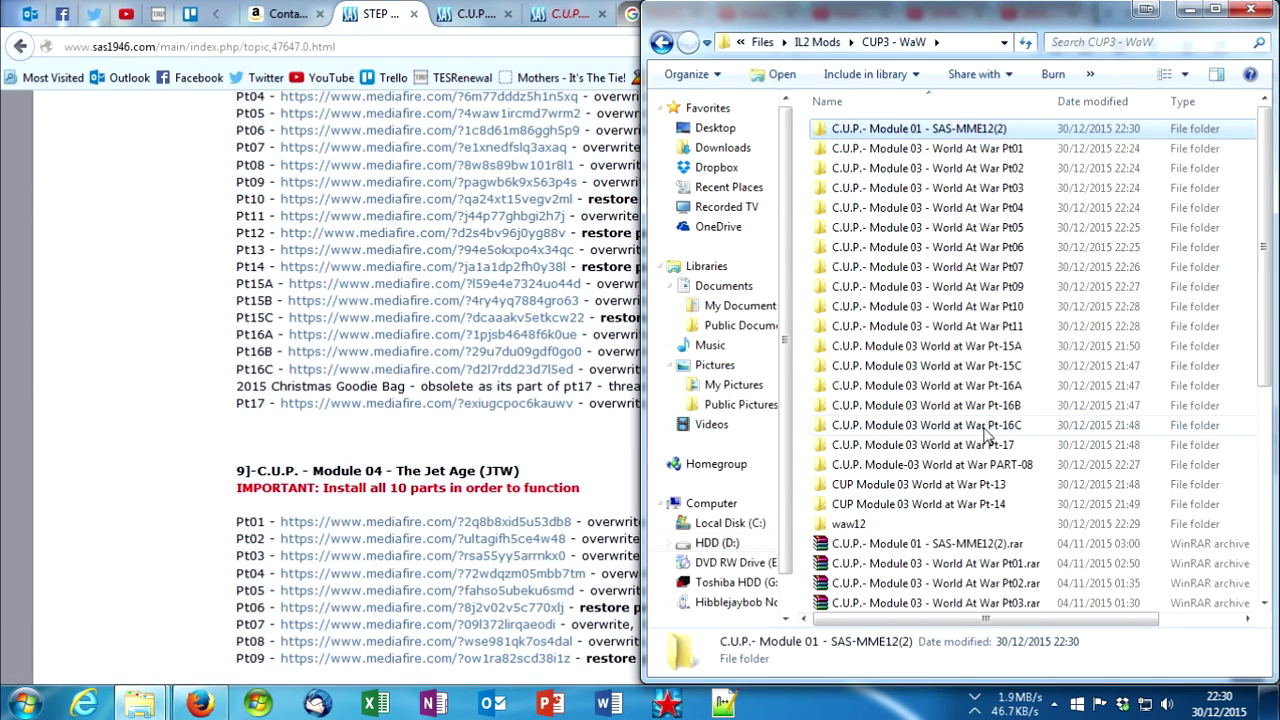
double_click(982, 486)
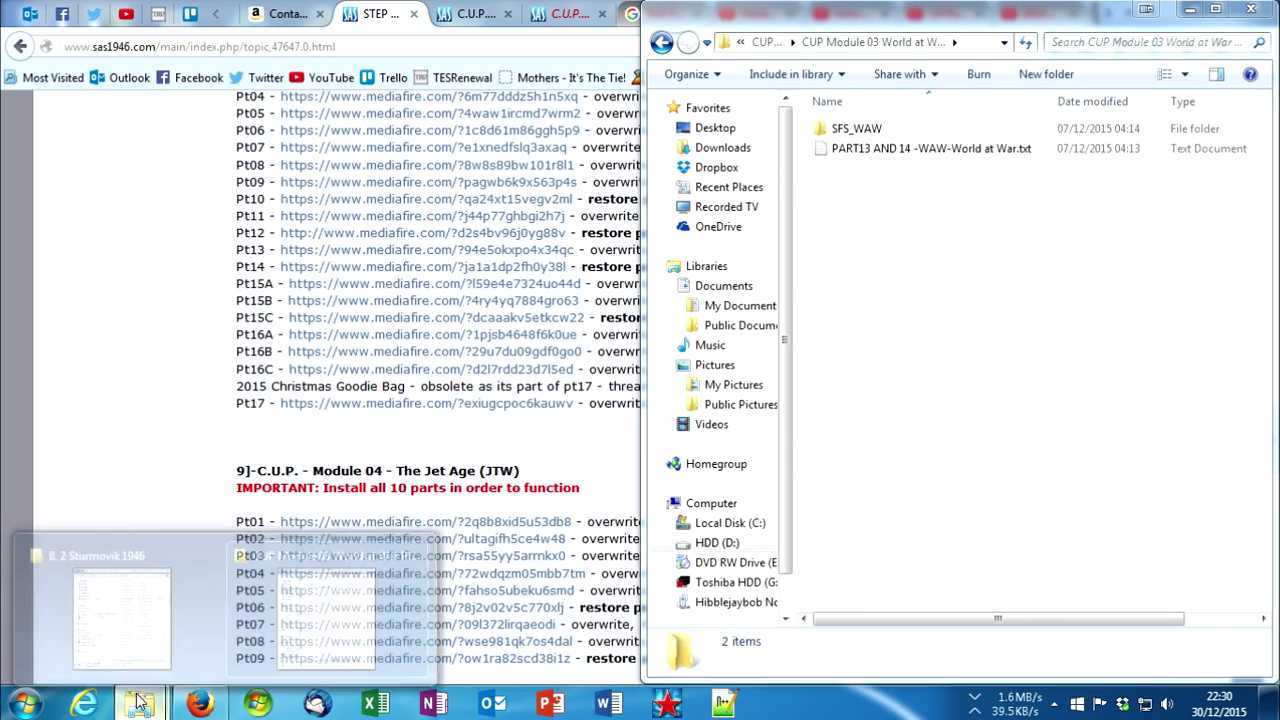
mouse_move(140, 703)
click(84, 580)
drag(940, 216, 340, 620)
click(570, 559)
click(614, 523)
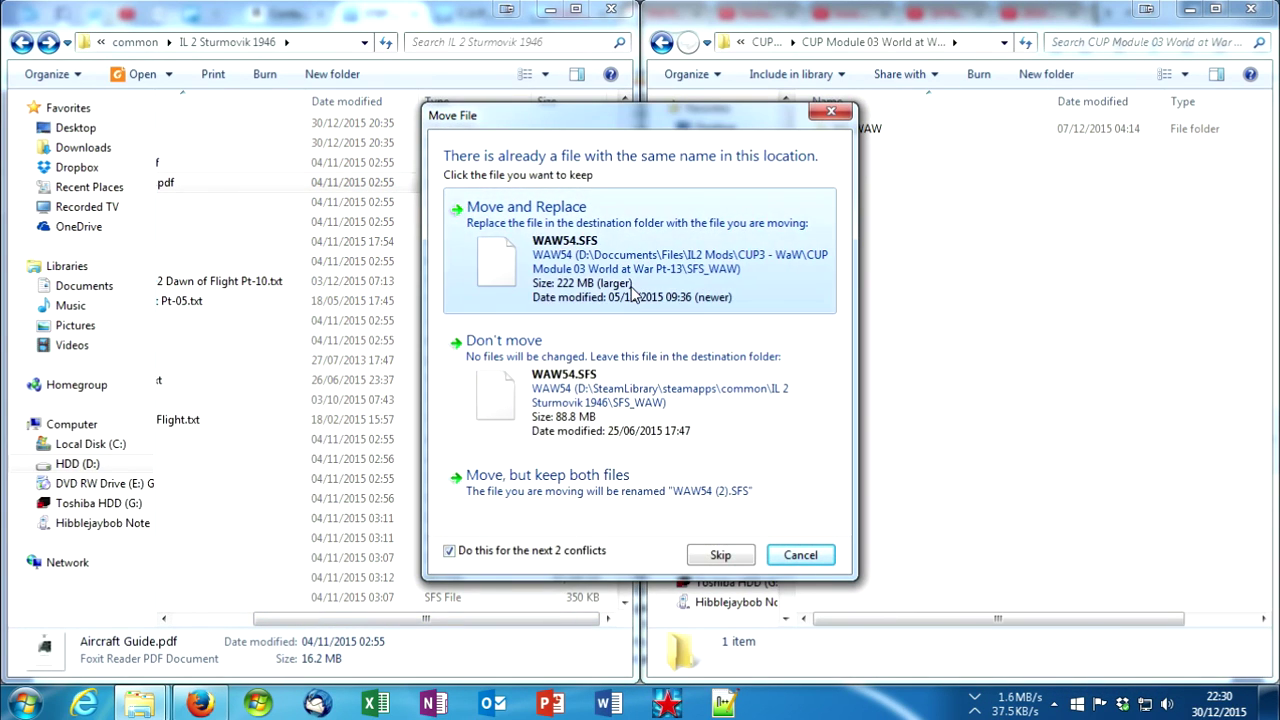
click(560, 208)
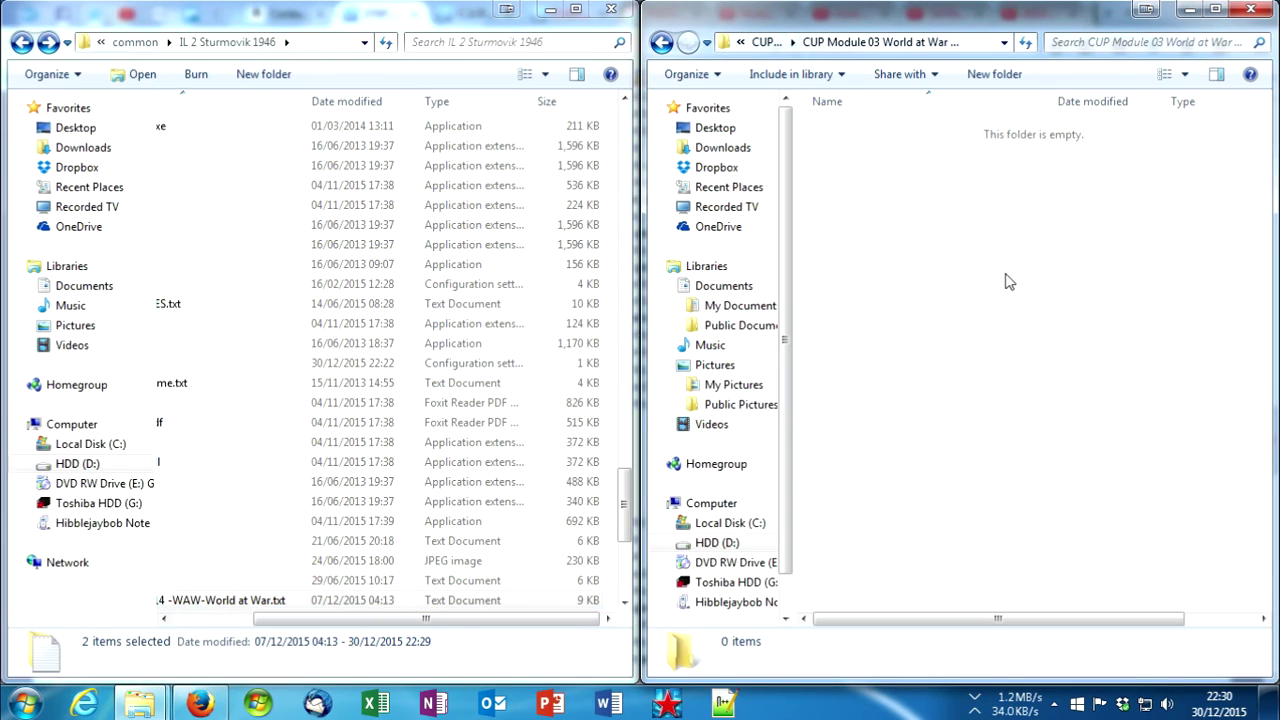
click(767, 44)
Step: Open the CUP Module 03 World at War Pt-14 folder and read the Part-13 and Part-14 install instructions in Firefox
double_click(880, 513)
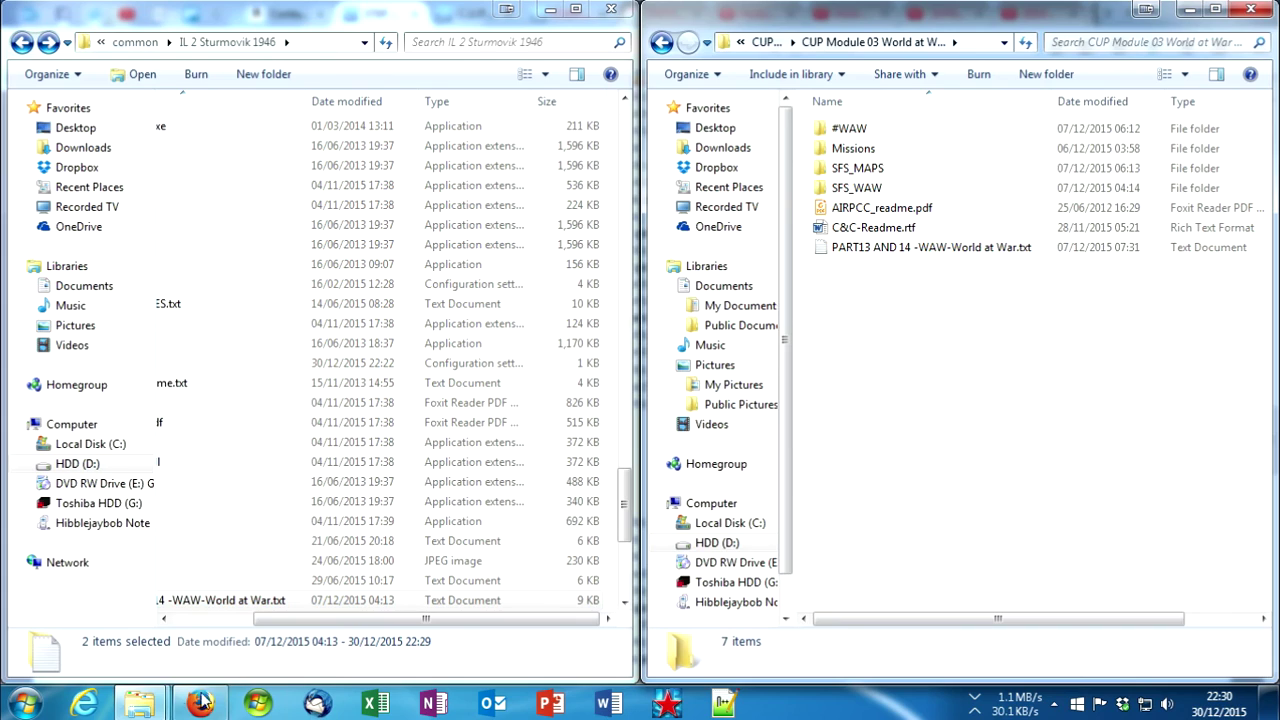
click(205, 700)
scroll(518, 390, down, 10)
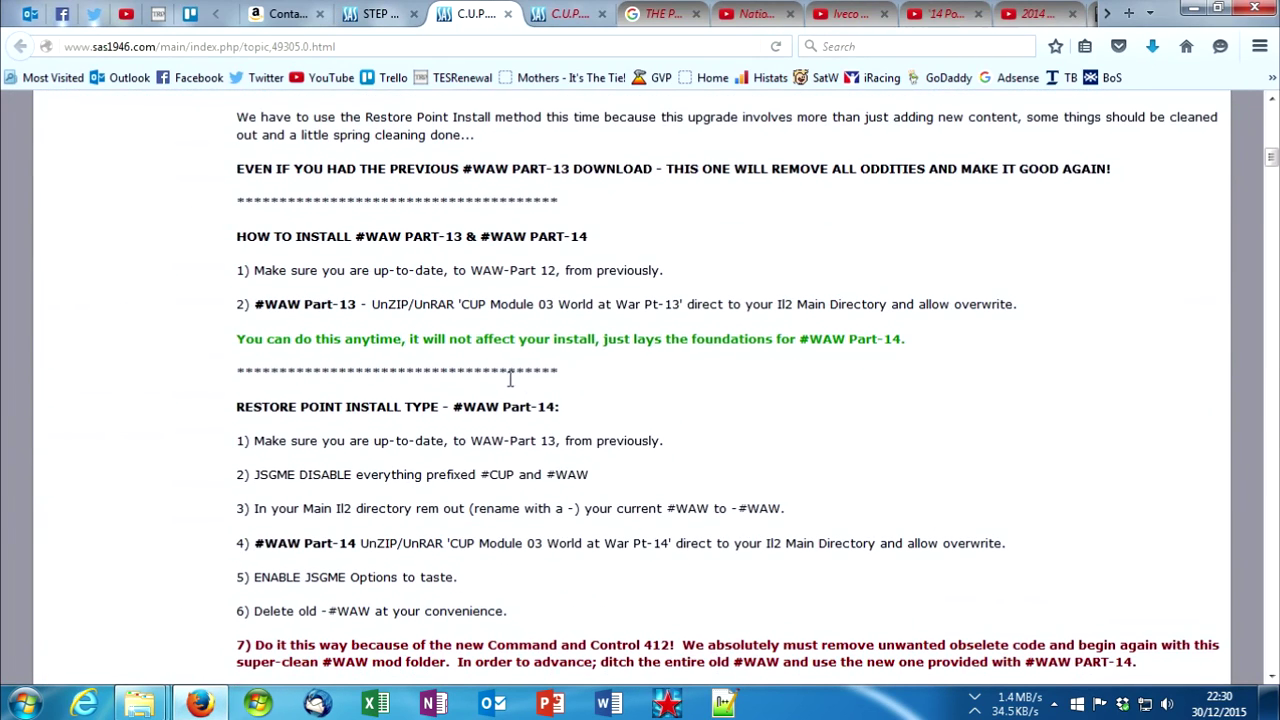
drag(232, 240, 803, 324)
scroll(452, 428, down, 1)
scroll(452, 428, down, 3)
drag(236, 234, 380, 244)
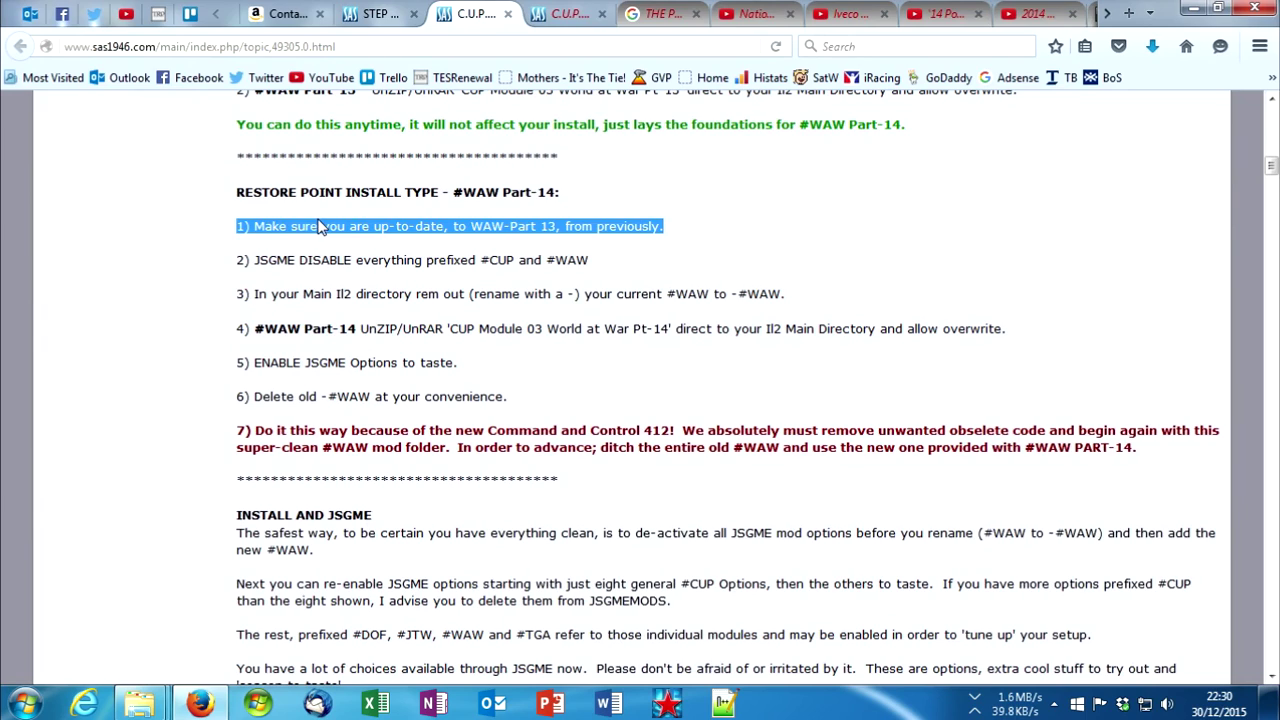
drag(262, 279, 432, 284)
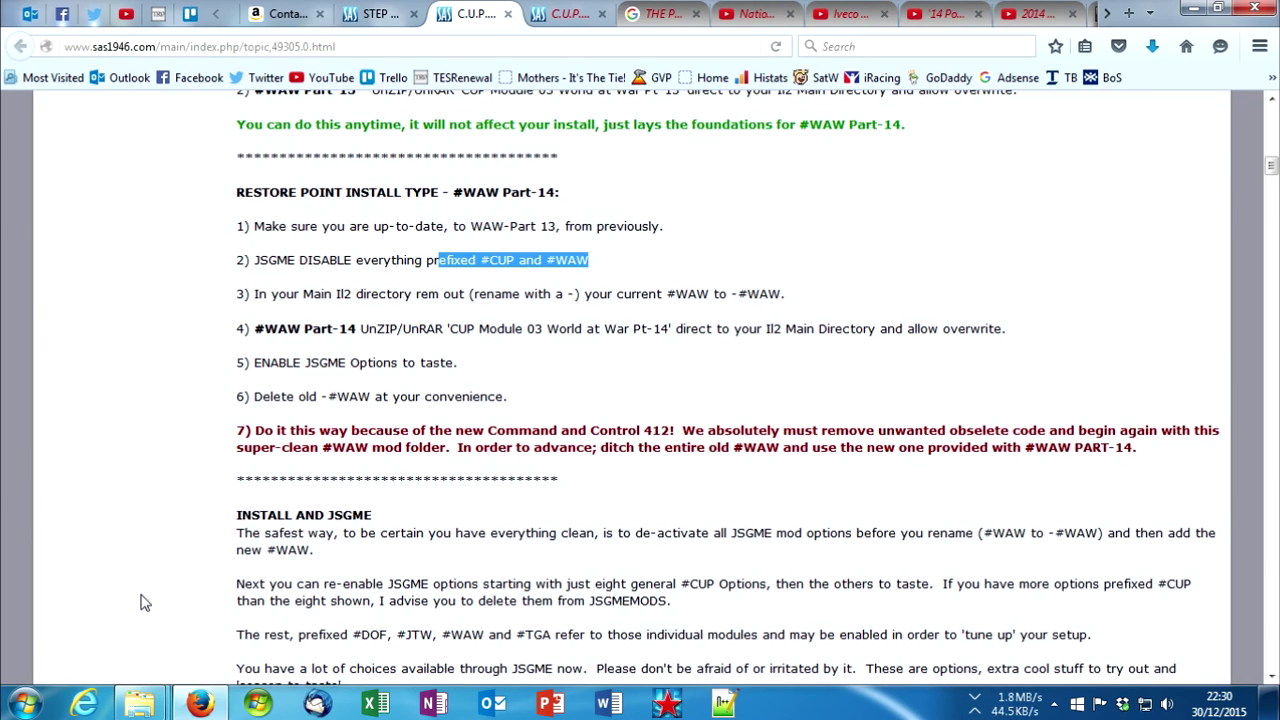
Step: Permanently delete the #WAW folder from the IL 2 Sturmovik 1946 folder in preparation for Part-14
click(140, 704)
scroll(330, 500, up, 5)
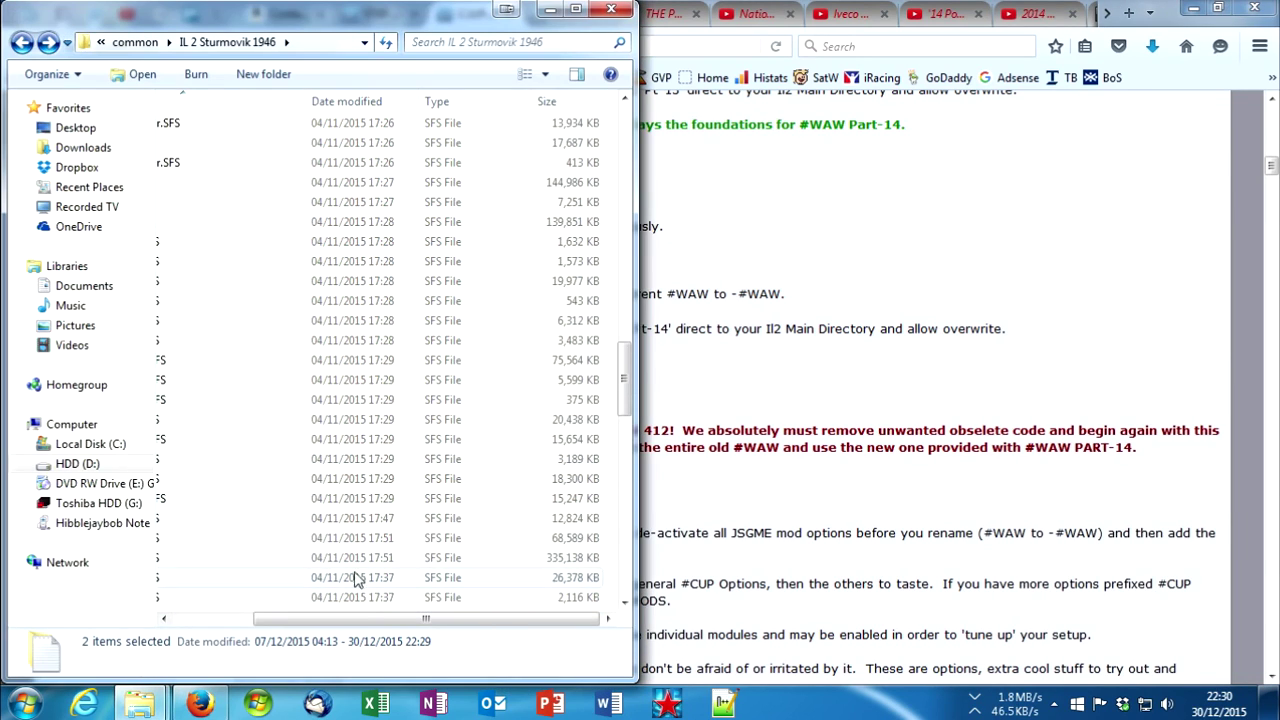
drag(370, 617, 209, 617)
scroll(380, 425, up, 10)
scroll(360, 420, down, 5)
scroll(300, 350, up, 5)
click(210, 190)
key(shift+Delete)
click(723, 428)
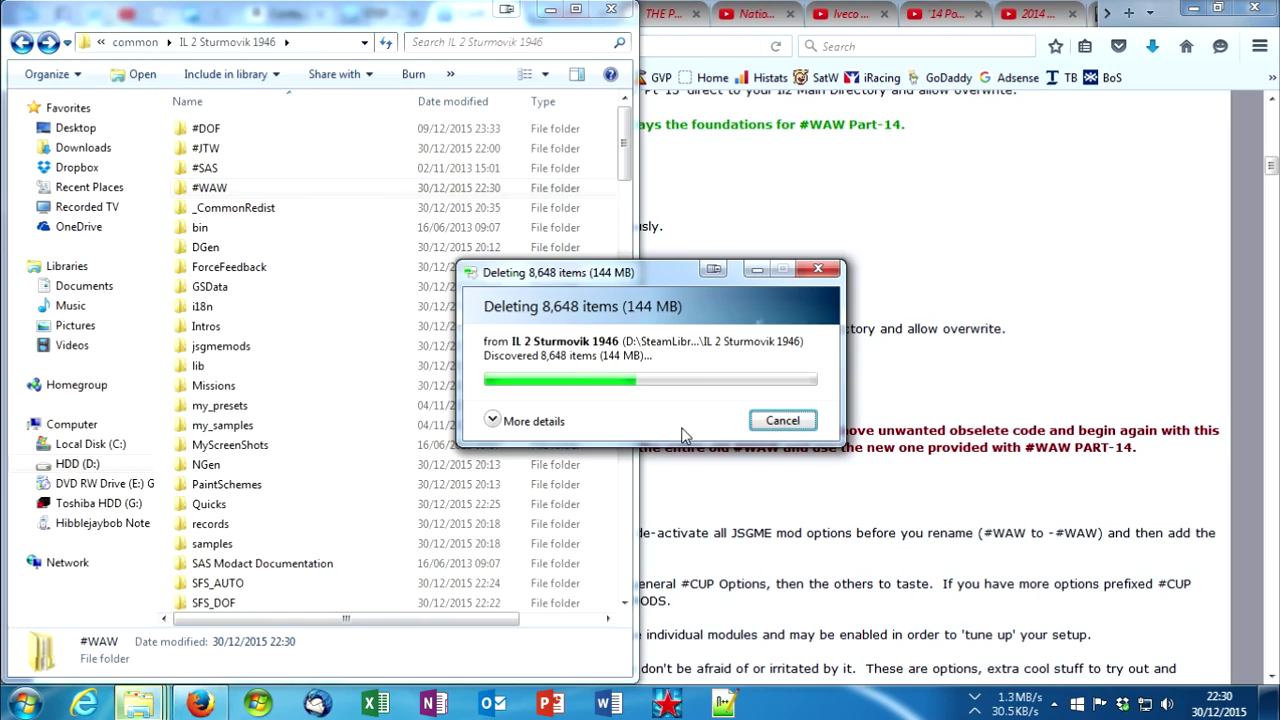
Step: Return to Firefox and review the remaining Part-14 restore point instructions
click(1010, 412)
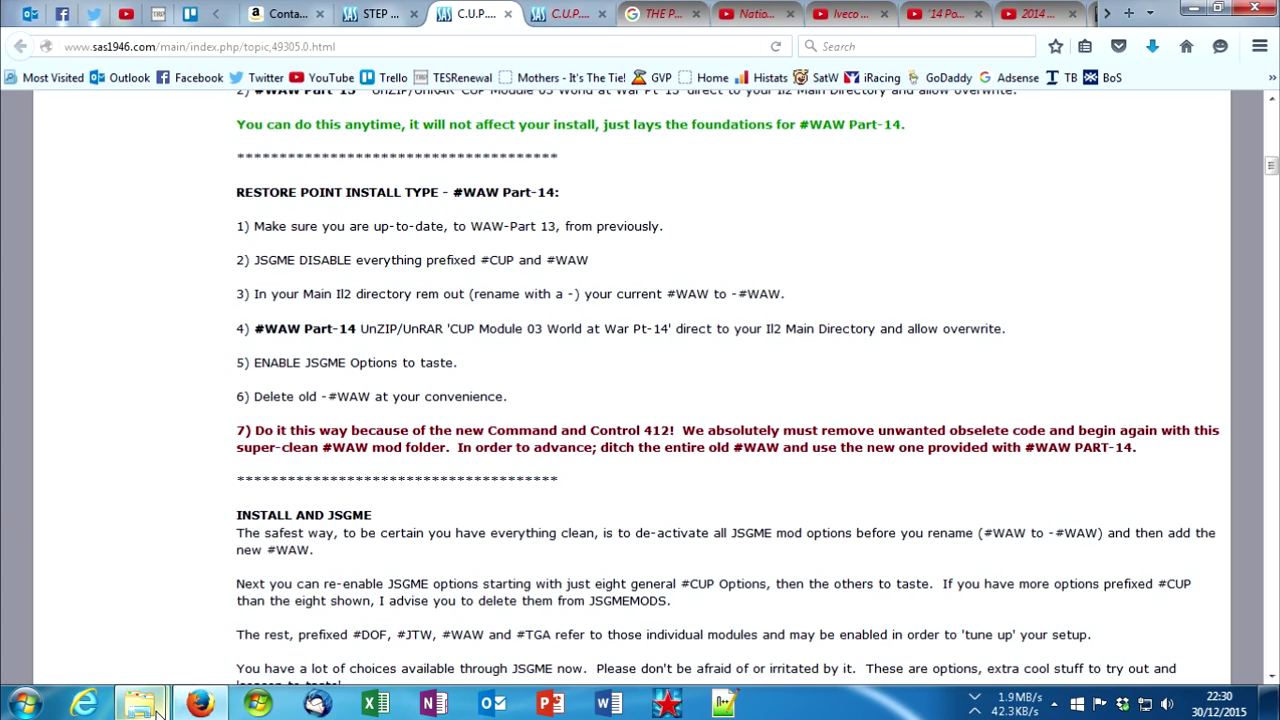
mouse_move(155, 705)
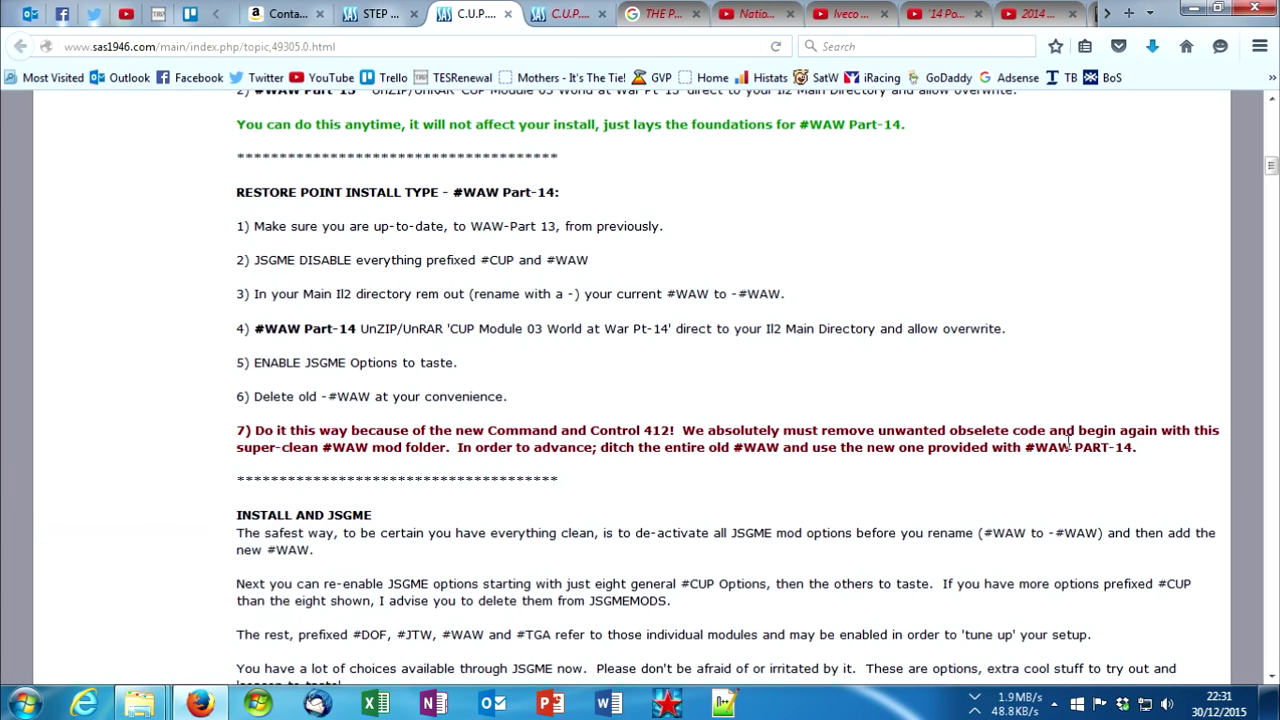
Step: Move all contents of CUP Module 03 World at War Pt-14 into the IL 2 Sturmovik 1946 folder, merging folders and replacing existing files
drag(432, 474, 232, 435)
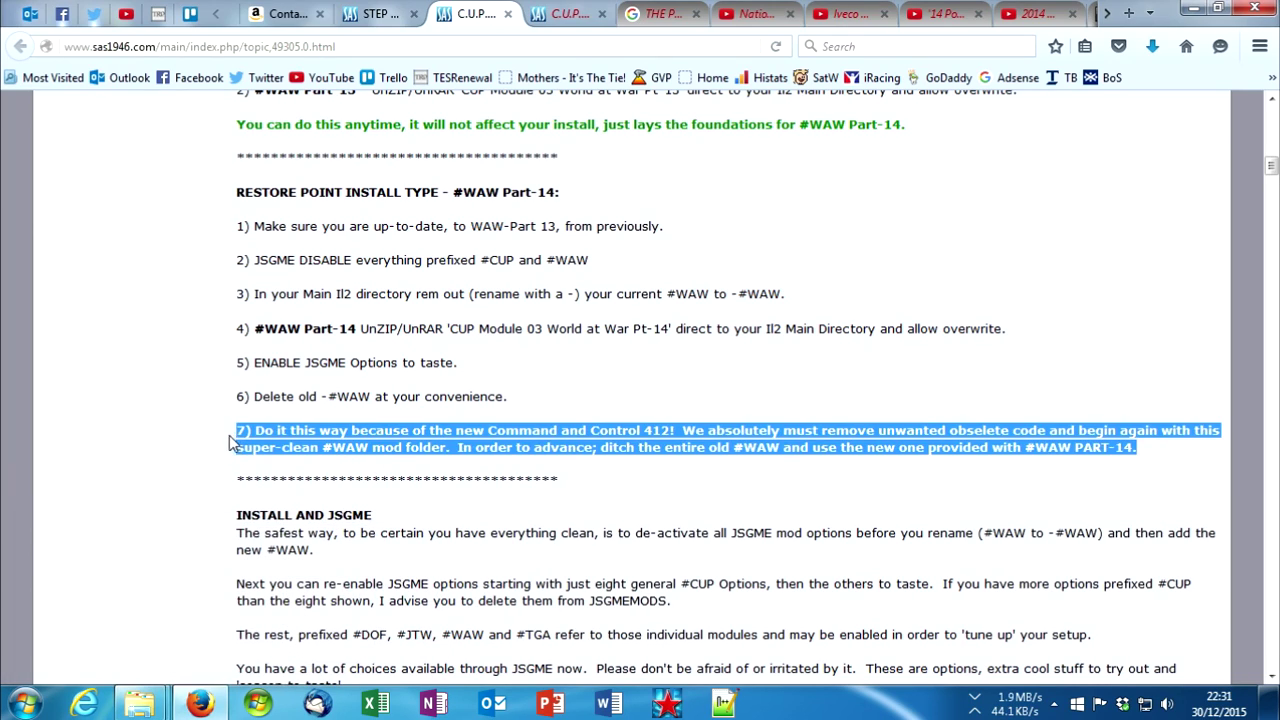
click(142, 703)
click(325, 608)
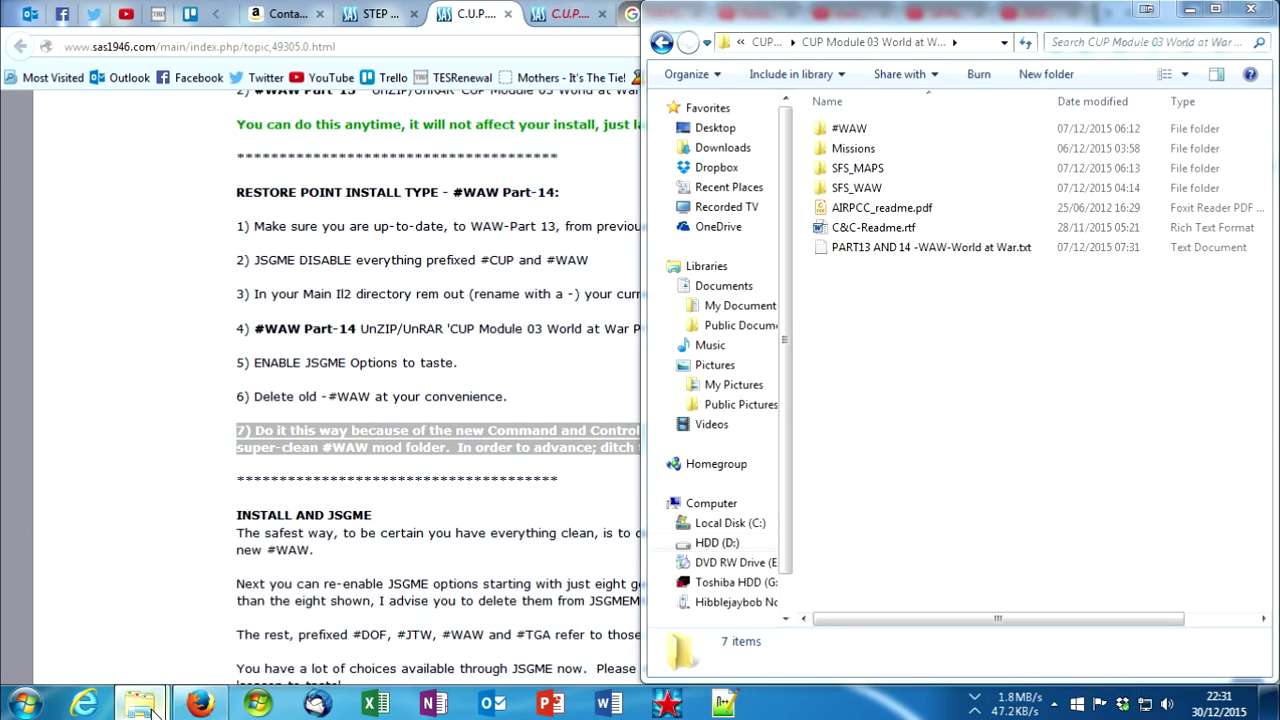
click(121, 608)
drag(626, 172, 708, 413)
drag(1050, 290, 402, 604)
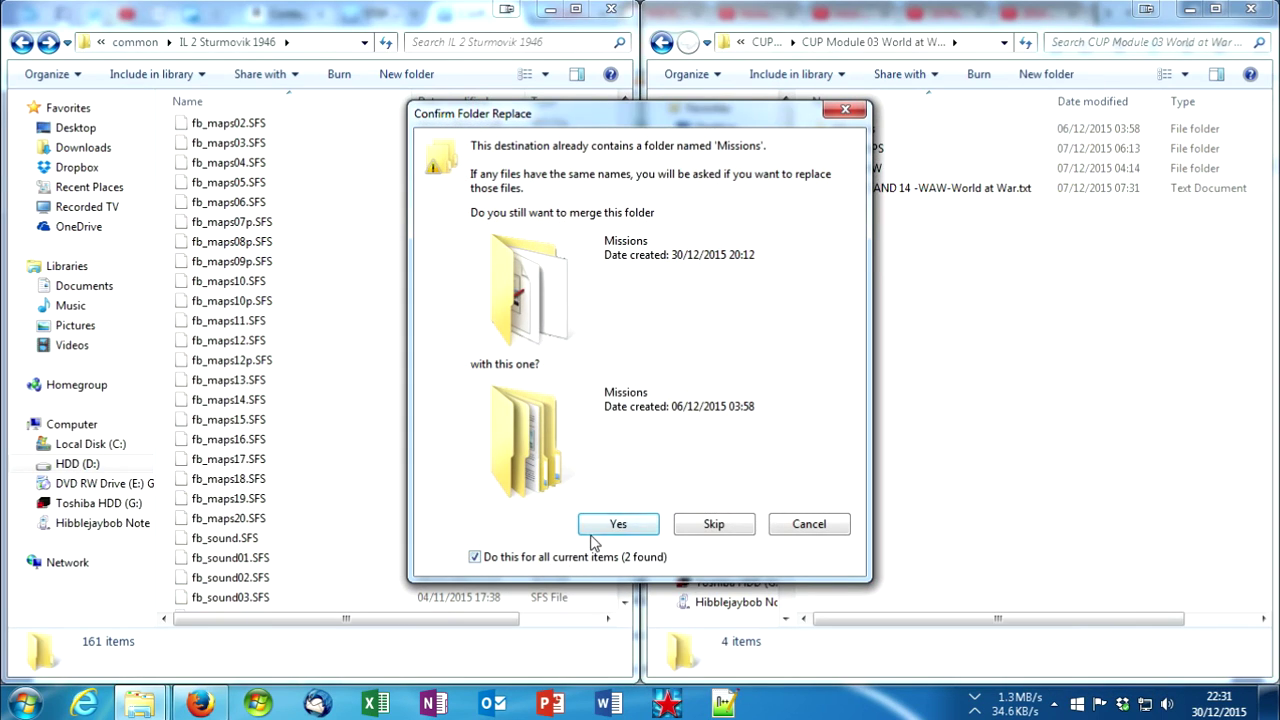
click(592, 532)
click(540, 566)
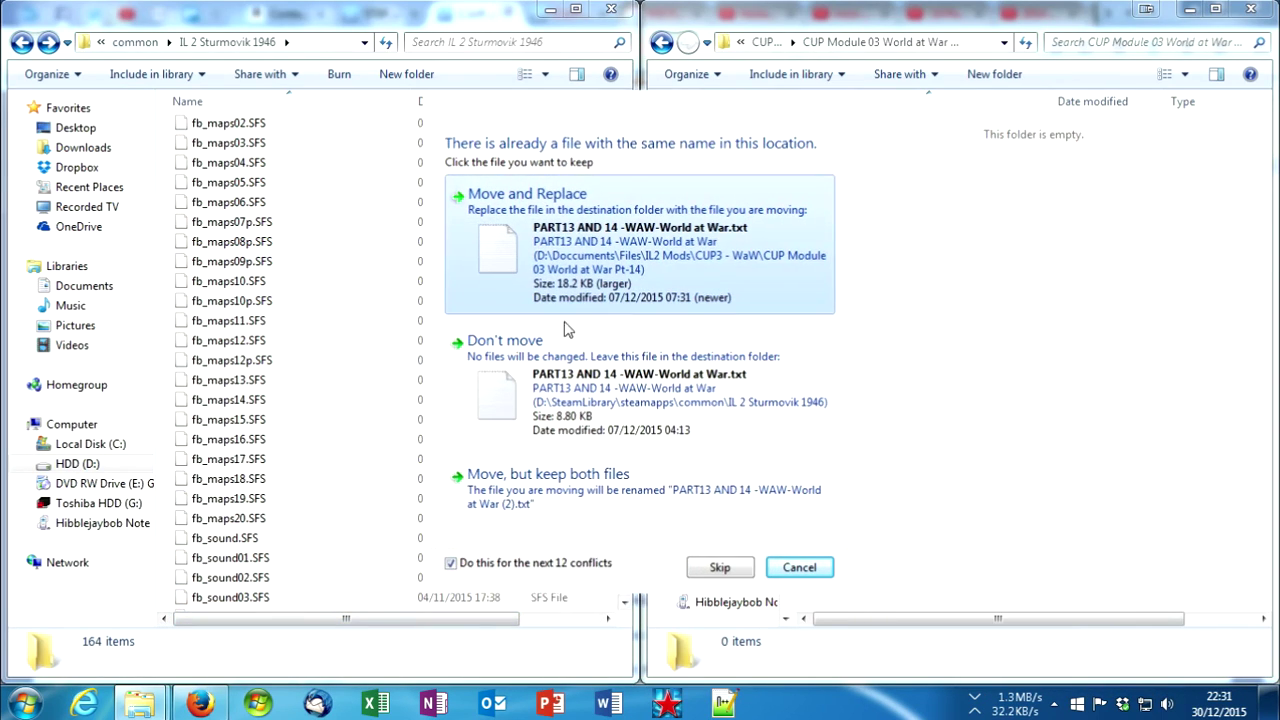
click(622, 288)
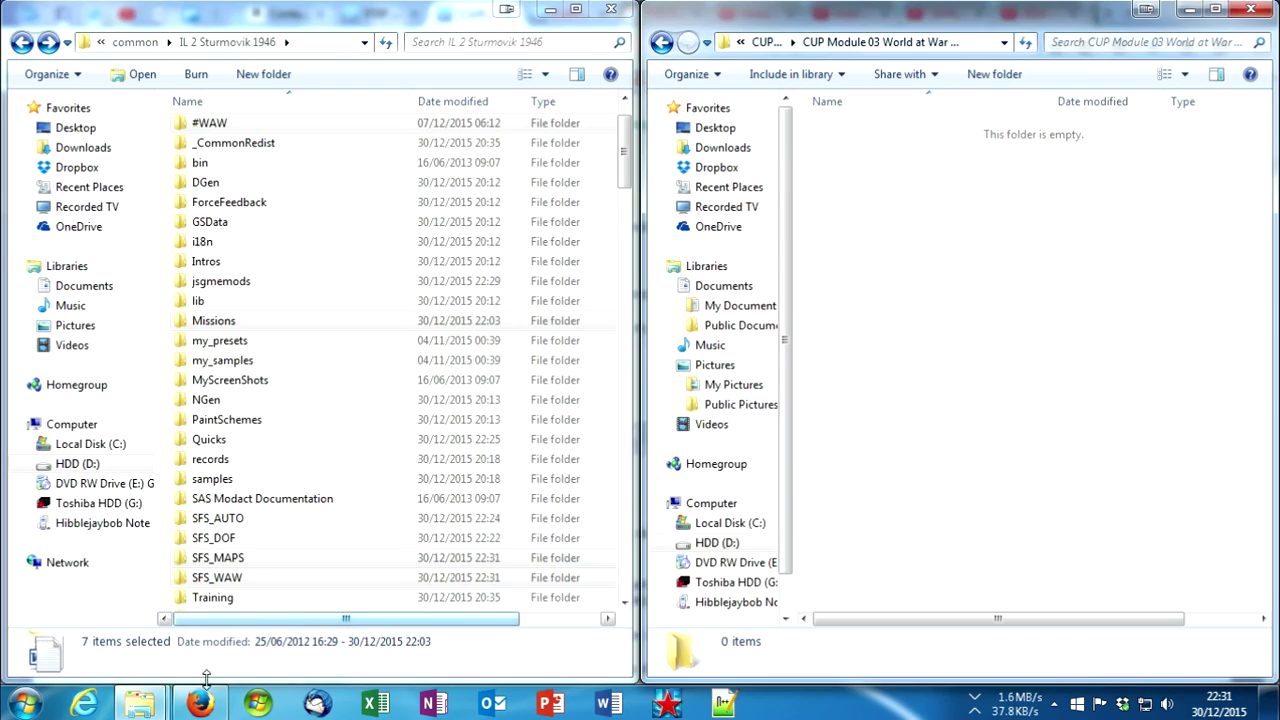
Step: Check the remaining Part-14 install notes in Firefox, close that thread and review the Pt15 entries in the module download list
click(213, 695)
click(453, 412)
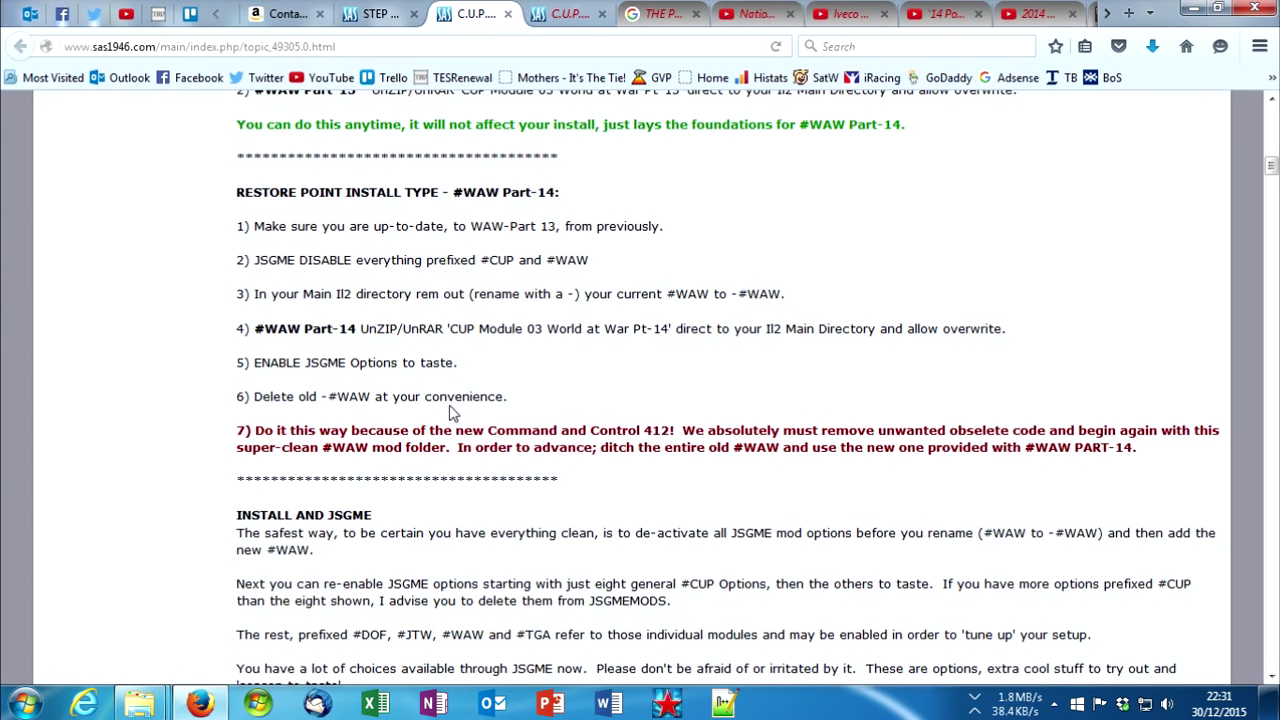
scroll(450, 412, down, 4)
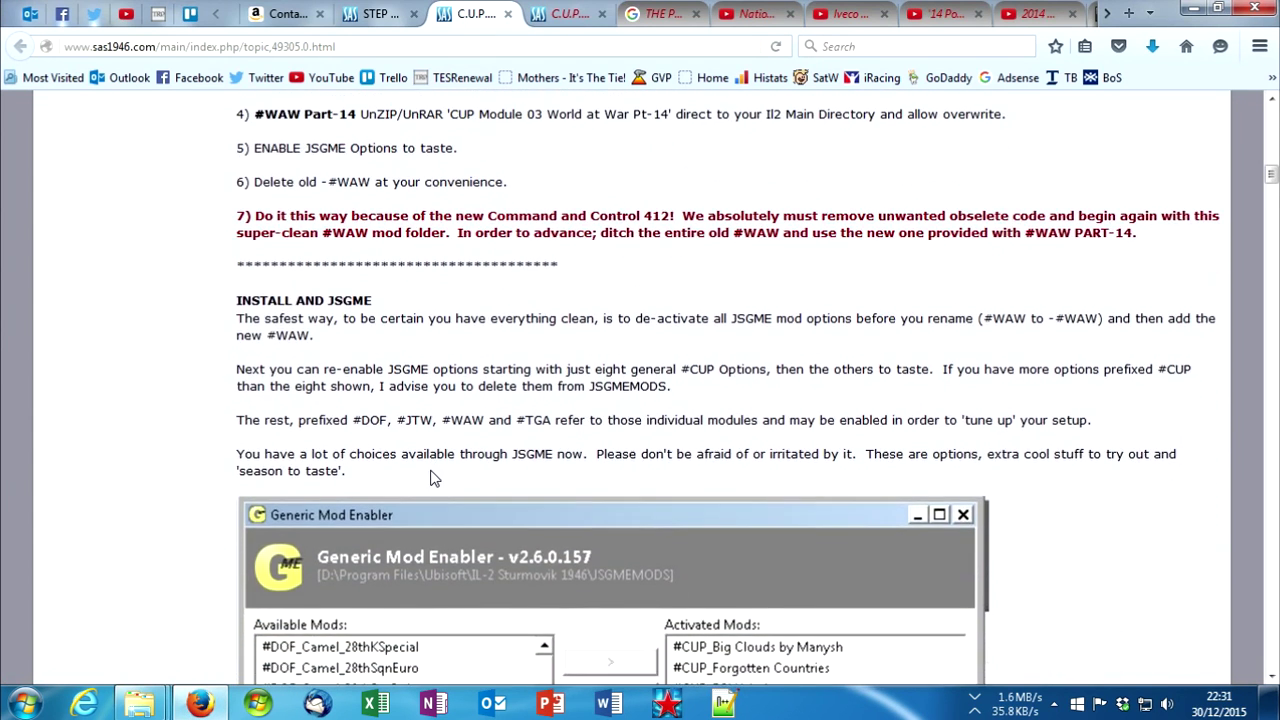
scroll(435, 322, up, 10)
click(507, 13)
click(378, 13)
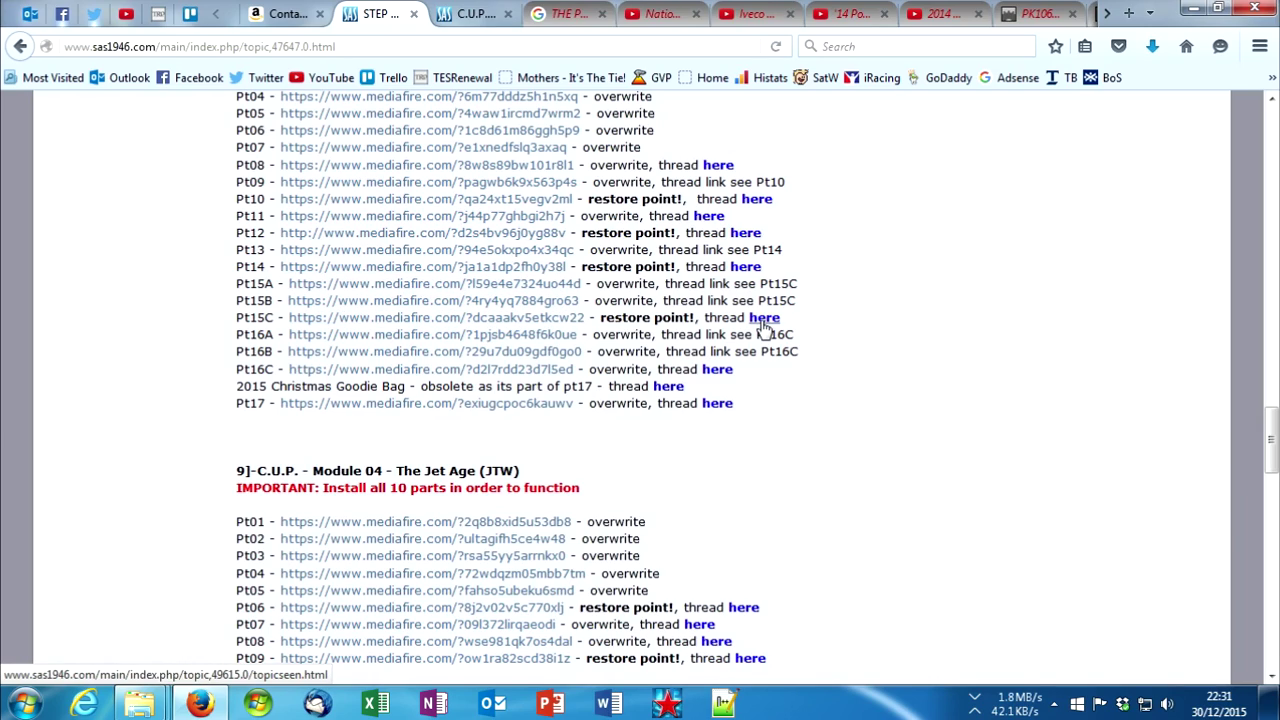
drag(733, 285, 759, 285)
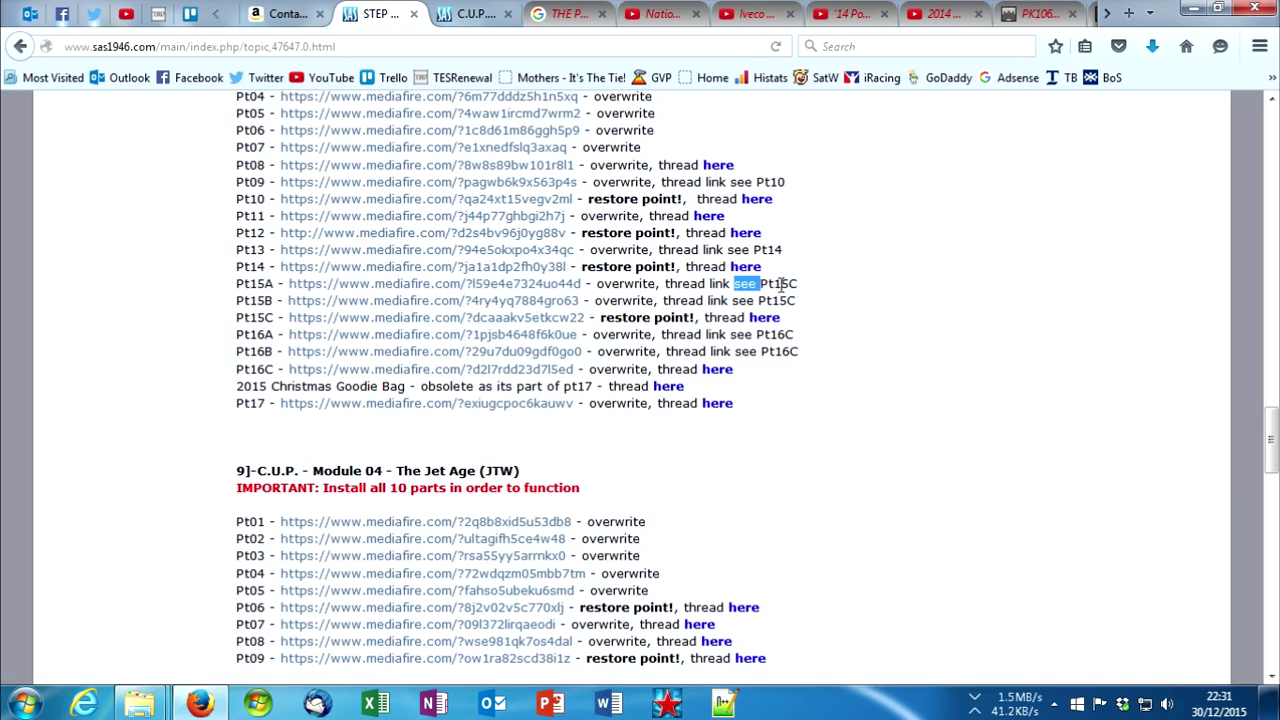
Step: Read the restore point install instructions in the World at War Part-15 thread
key(ctrl+Tab)
scroll(399, 316, down, 10)
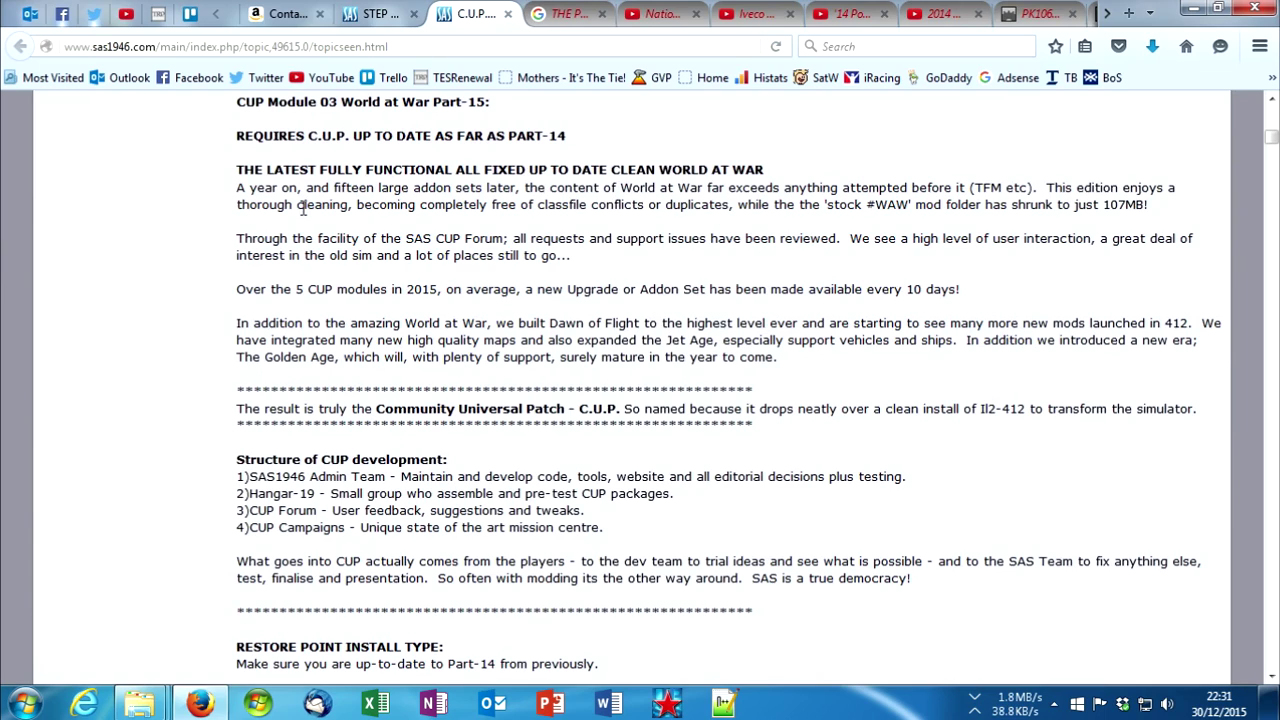
scroll(302, 207, down, 8)
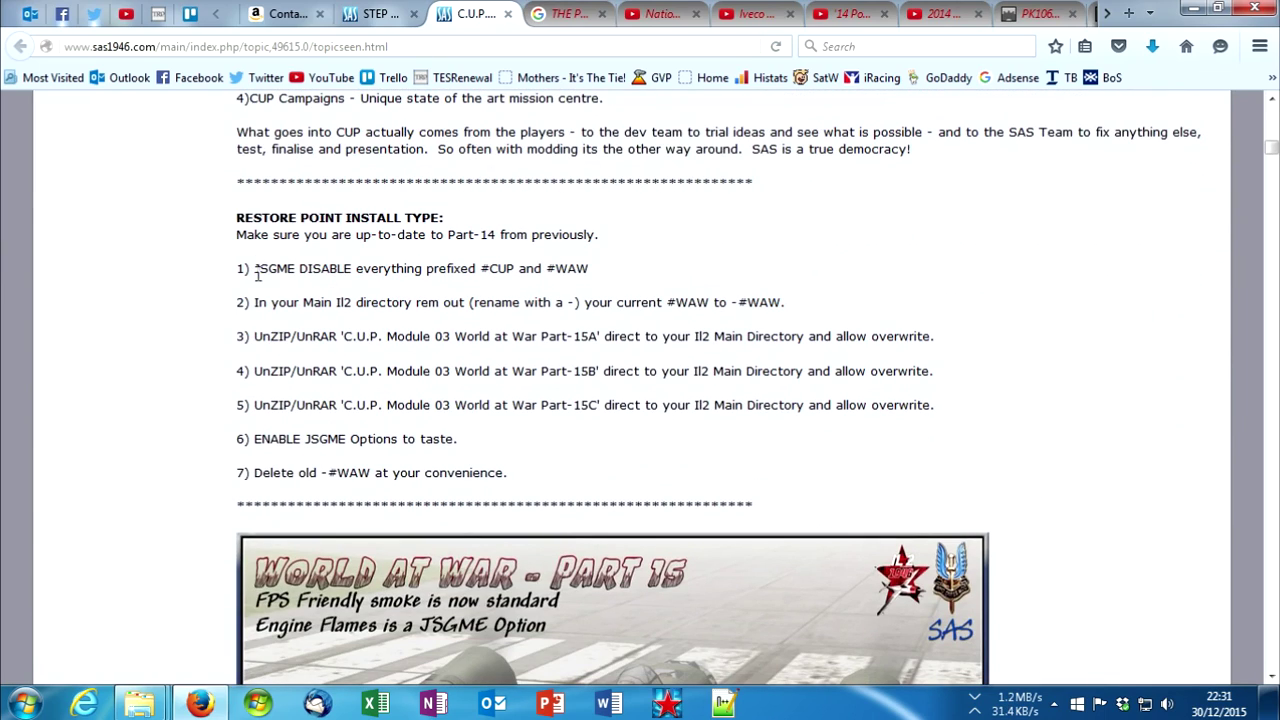
drag(256, 275, 585, 265)
drag(237, 236, 602, 236)
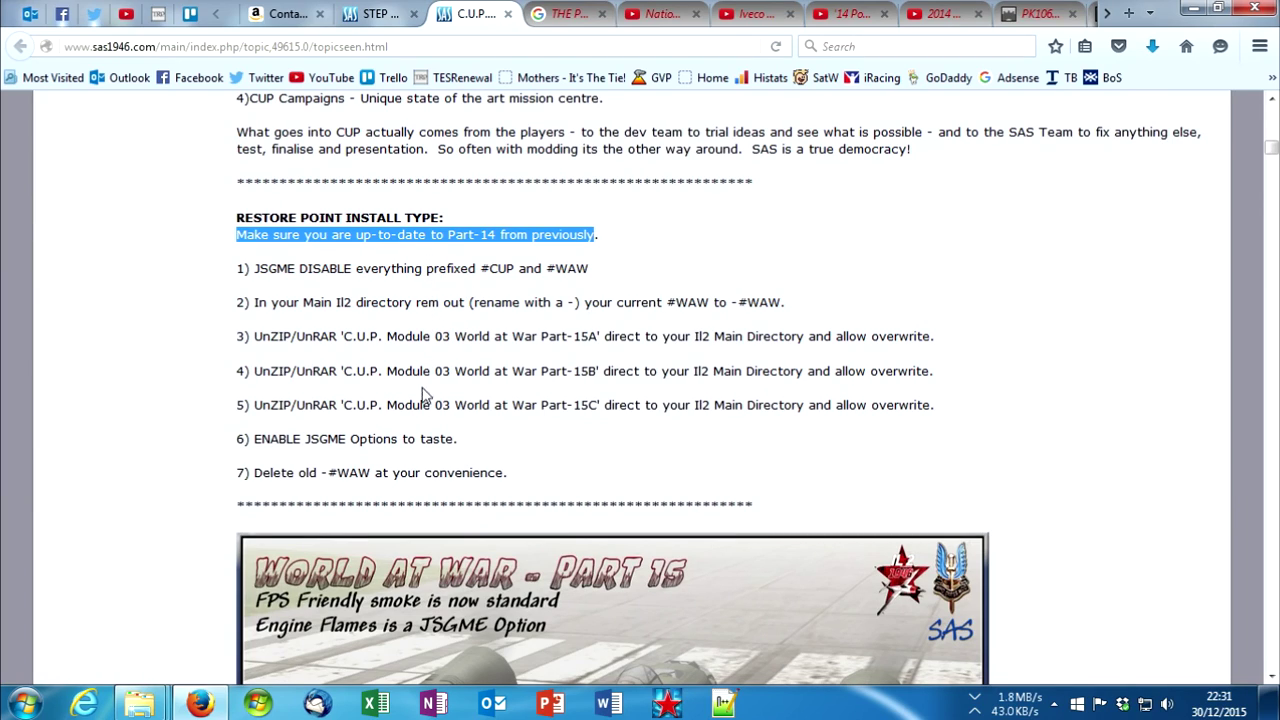
scroll(447, 422, down, 2)
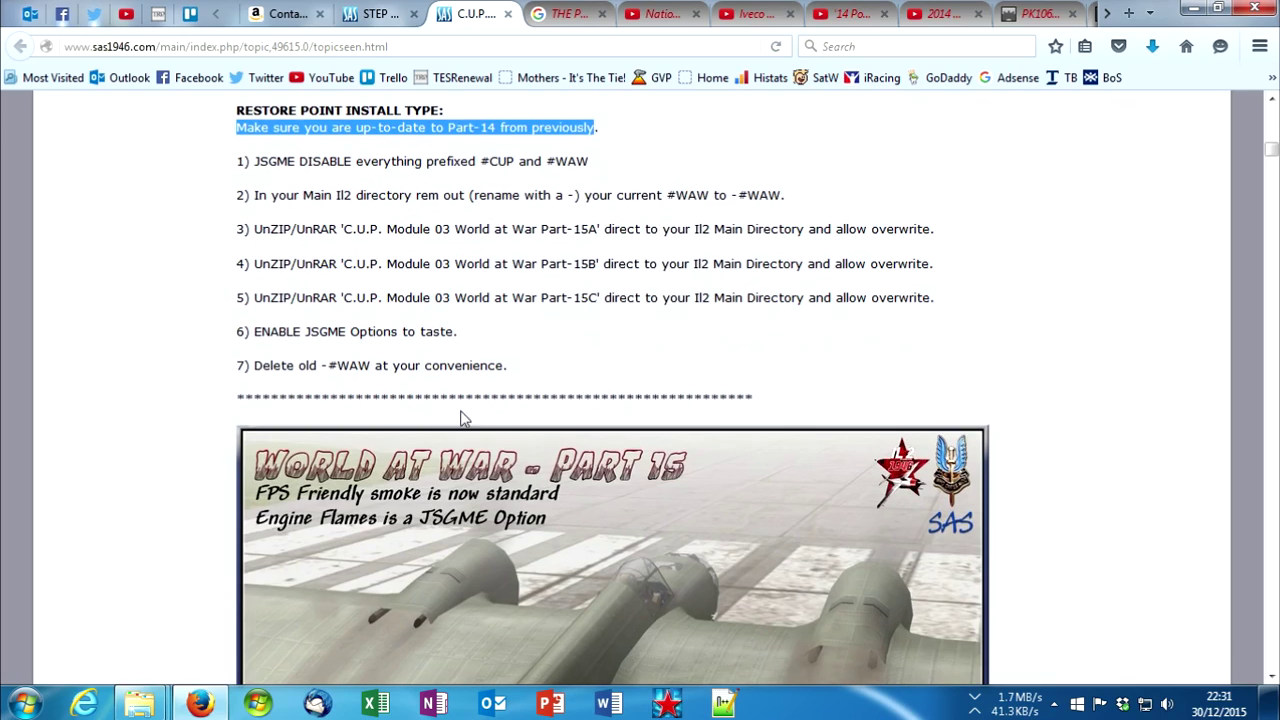
Step: Open the Pt16C thread from the download list in a new tab, skim it for install instructions and close it
click(365, 13)
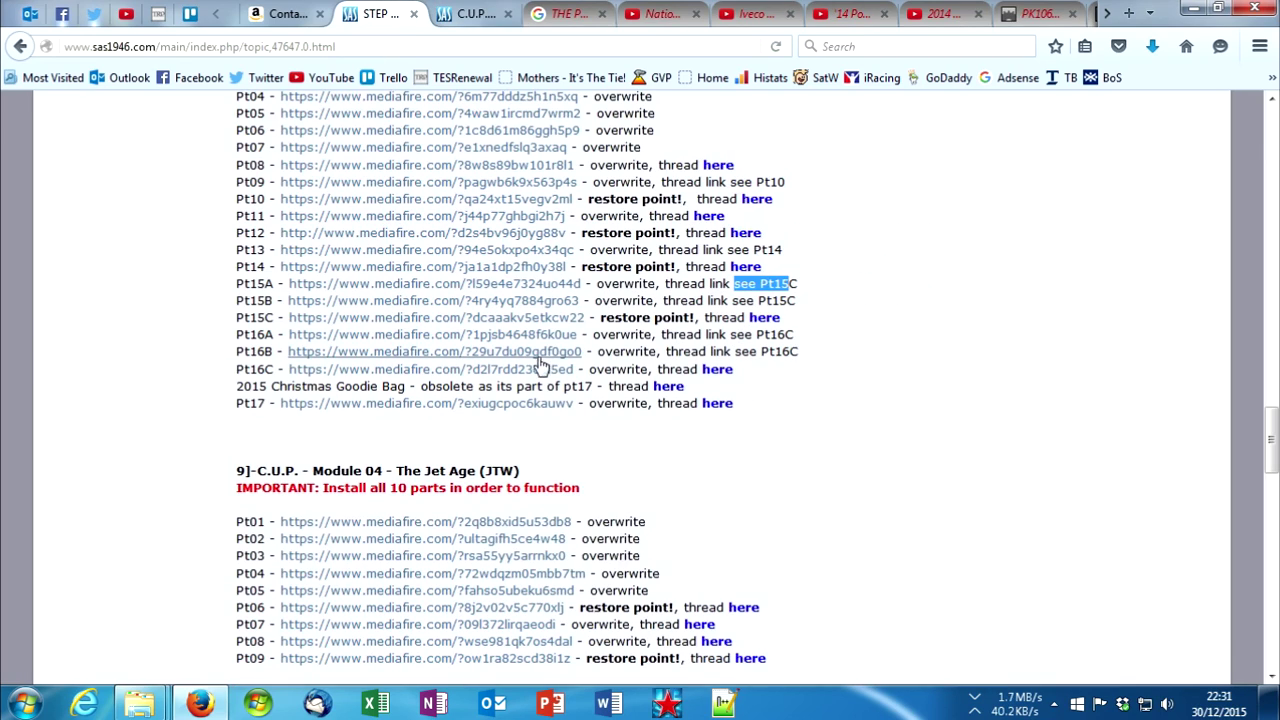
right_click(708, 376)
click(752, 390)
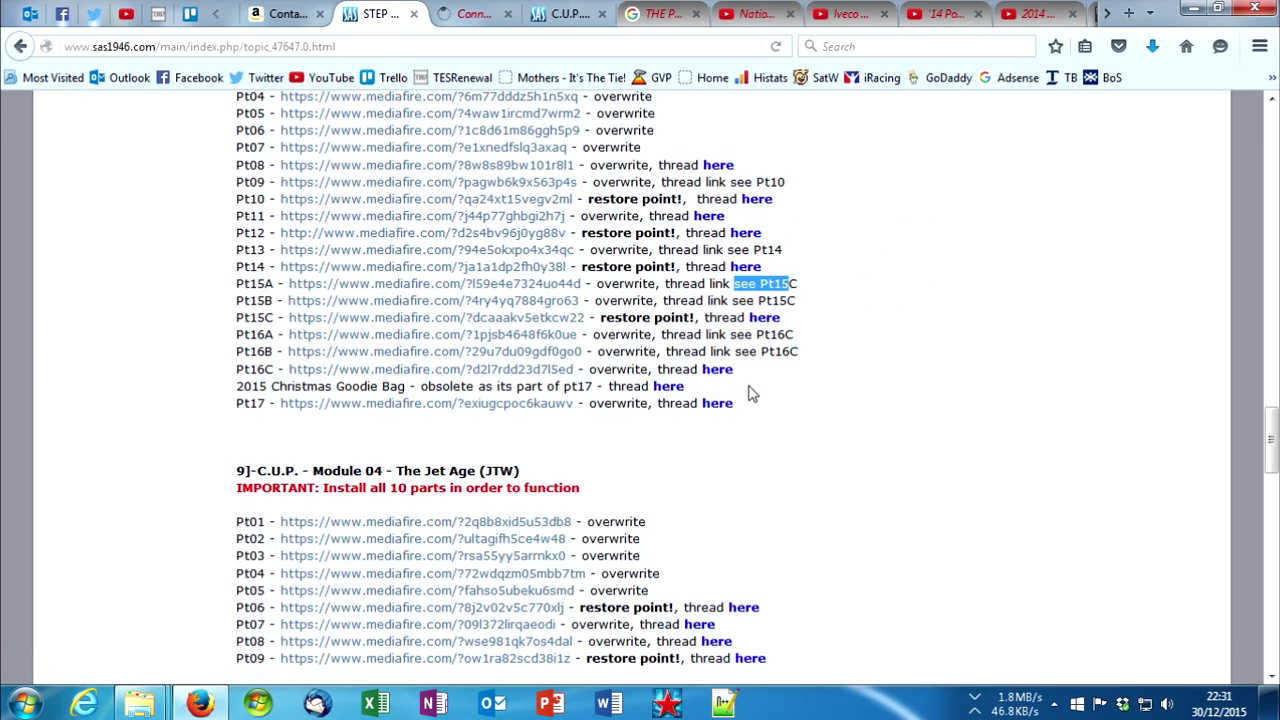
click(462, 15)
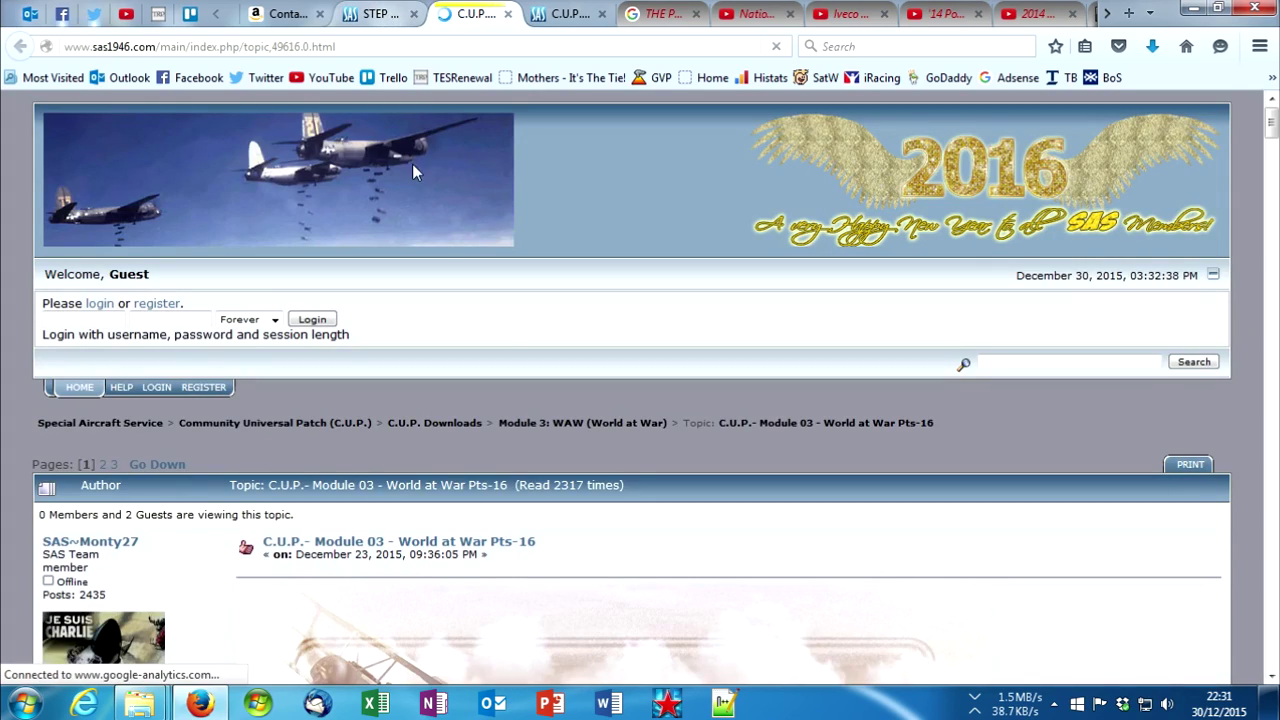
scroll(541, 418, down, 15)
scroll(534, 407, down, 10)
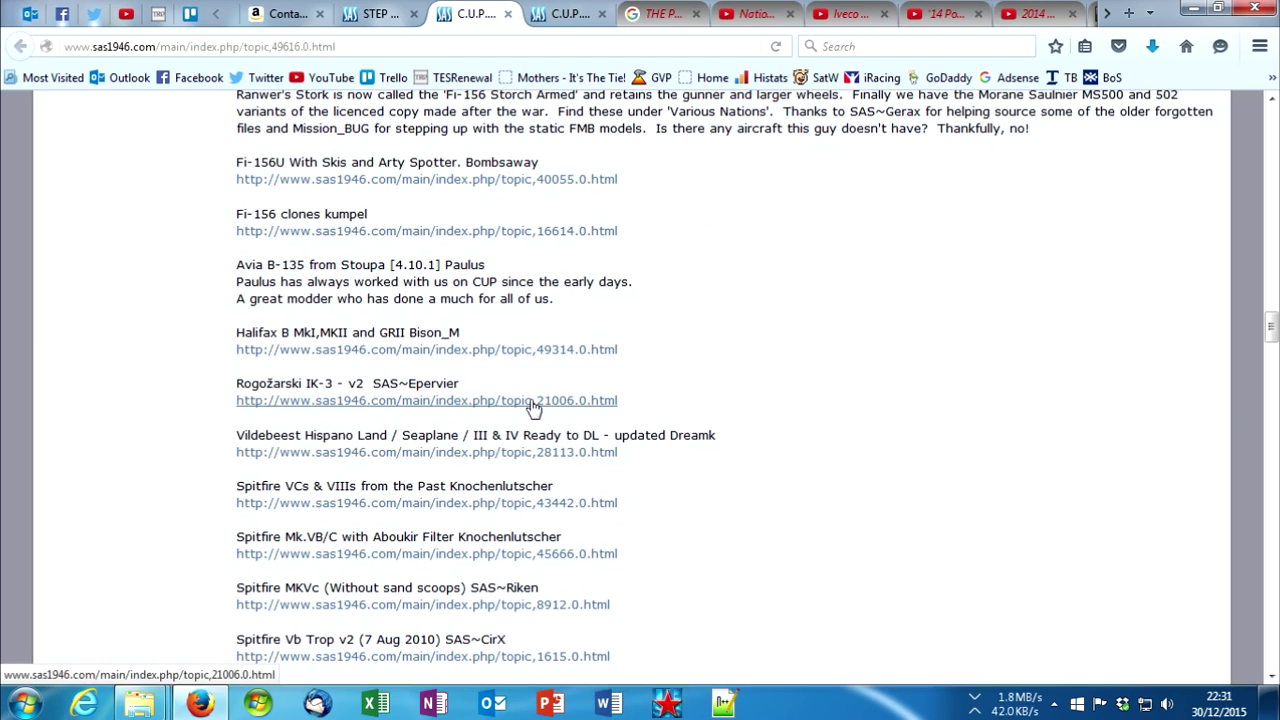
middle_click(455, 22)
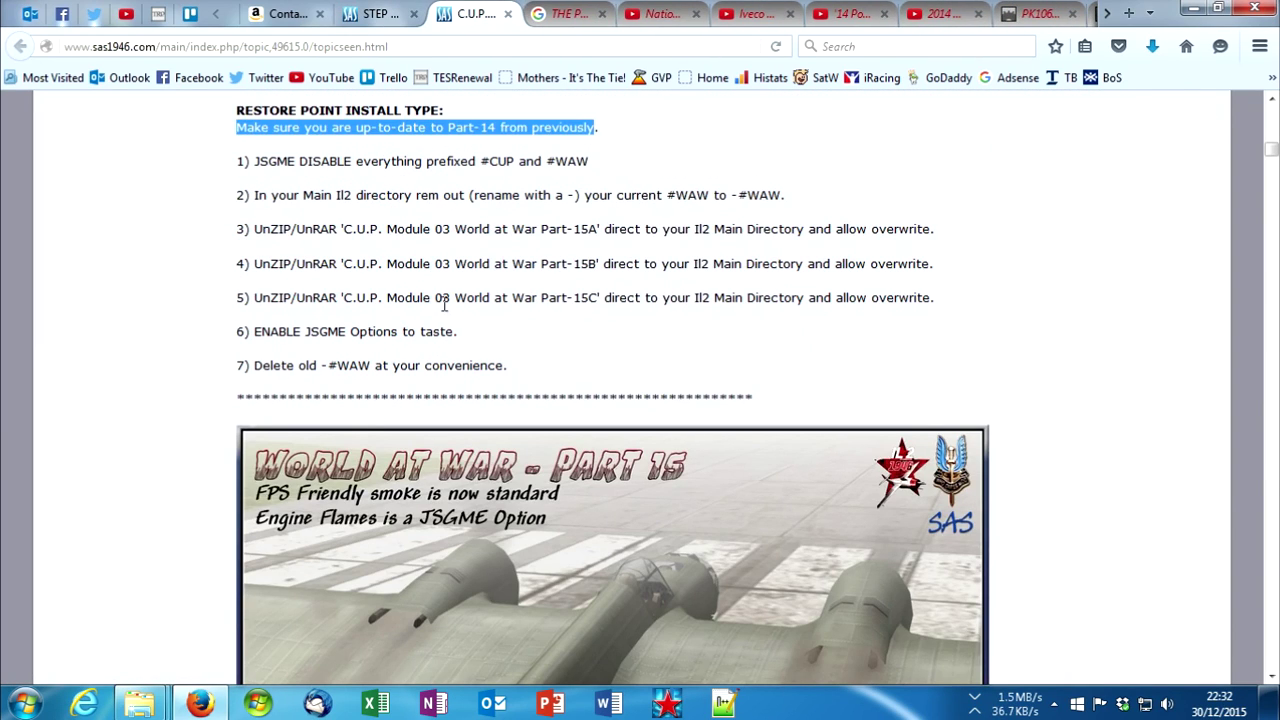
Step: Select the #WAW folder in IL 2 Sturmovik 1946 and return the other Explorer window to CUP3 - WaW
mouse_move(165, 690)
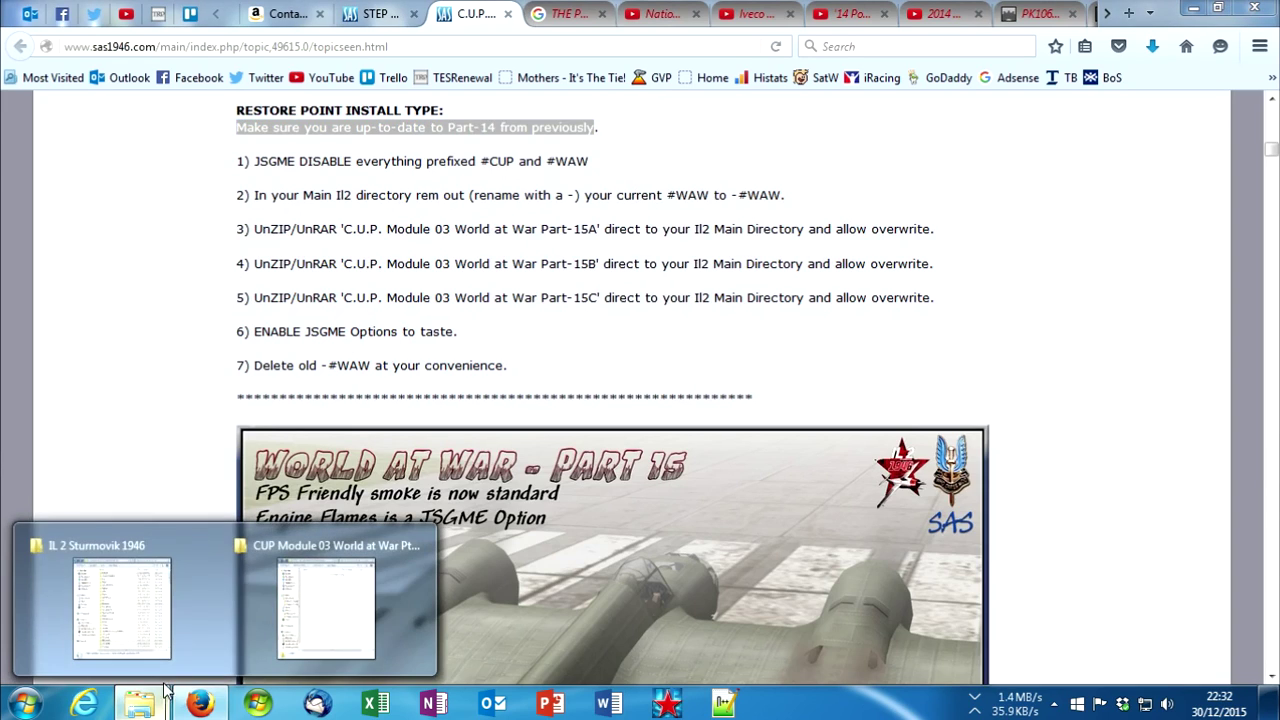
click(120, 600)
click(450, 420)
scroll(450, 420, up, 1)
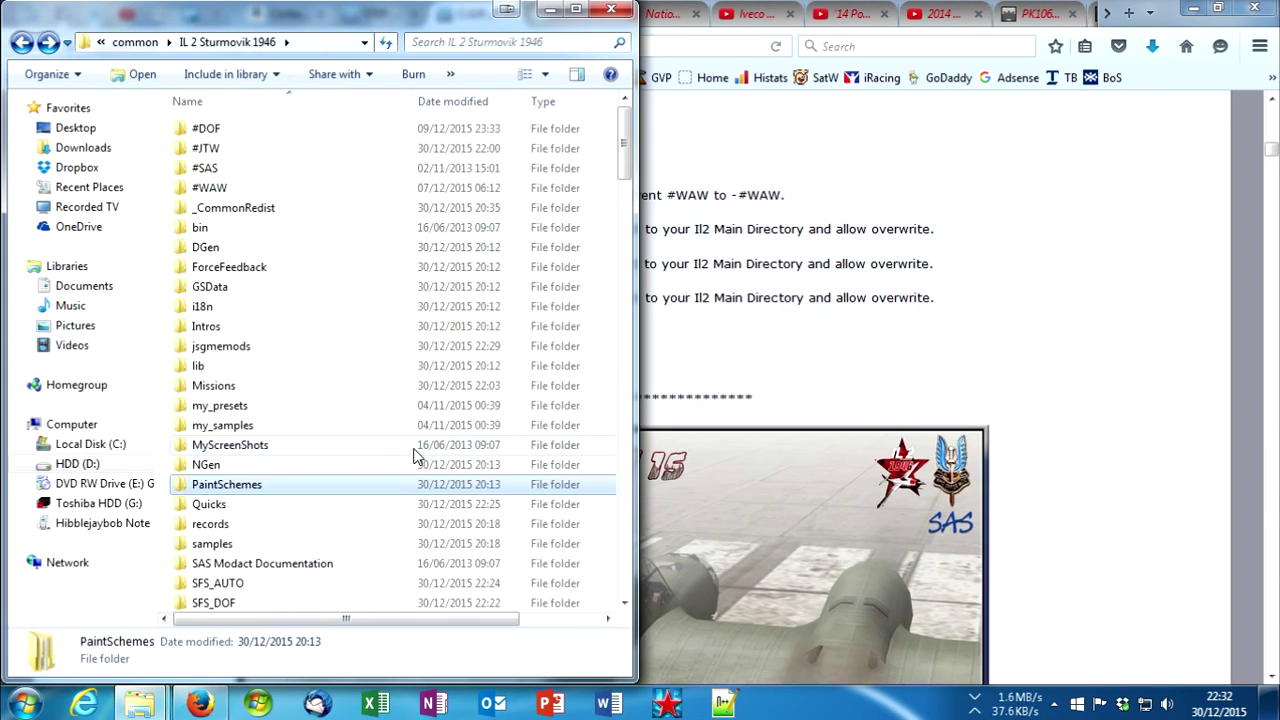
click(248, 190)
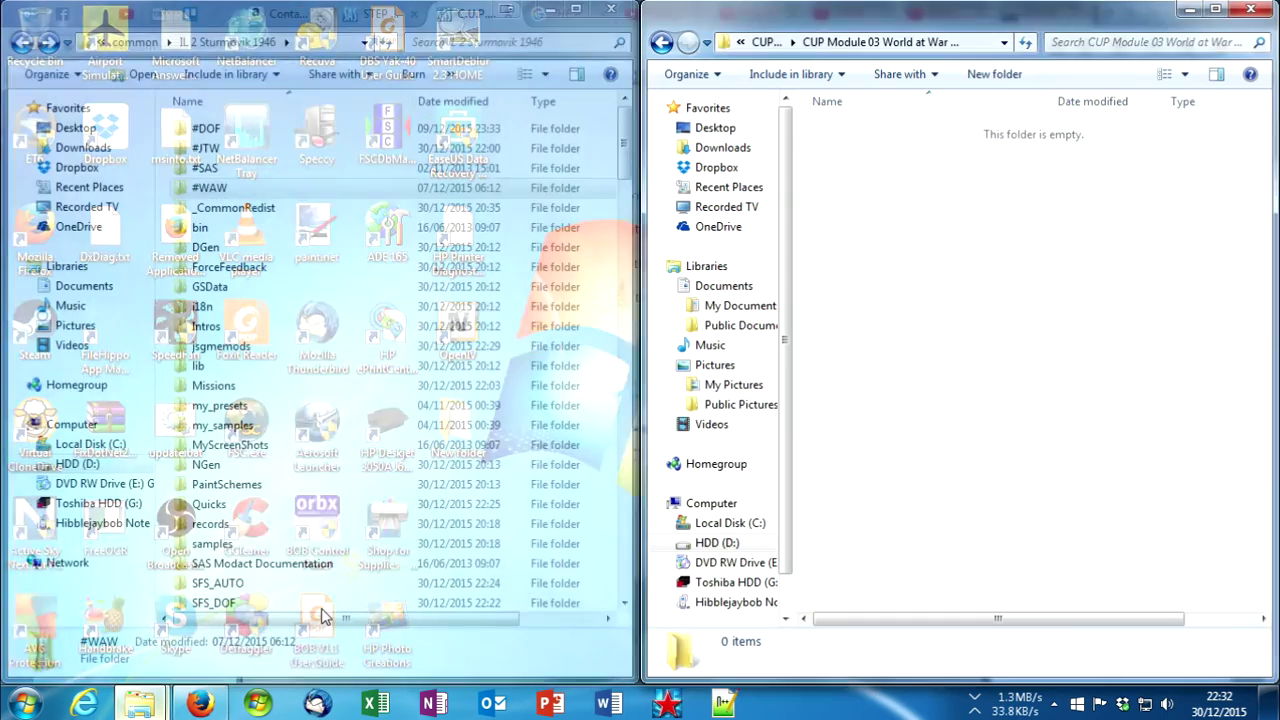
click(340, 608)
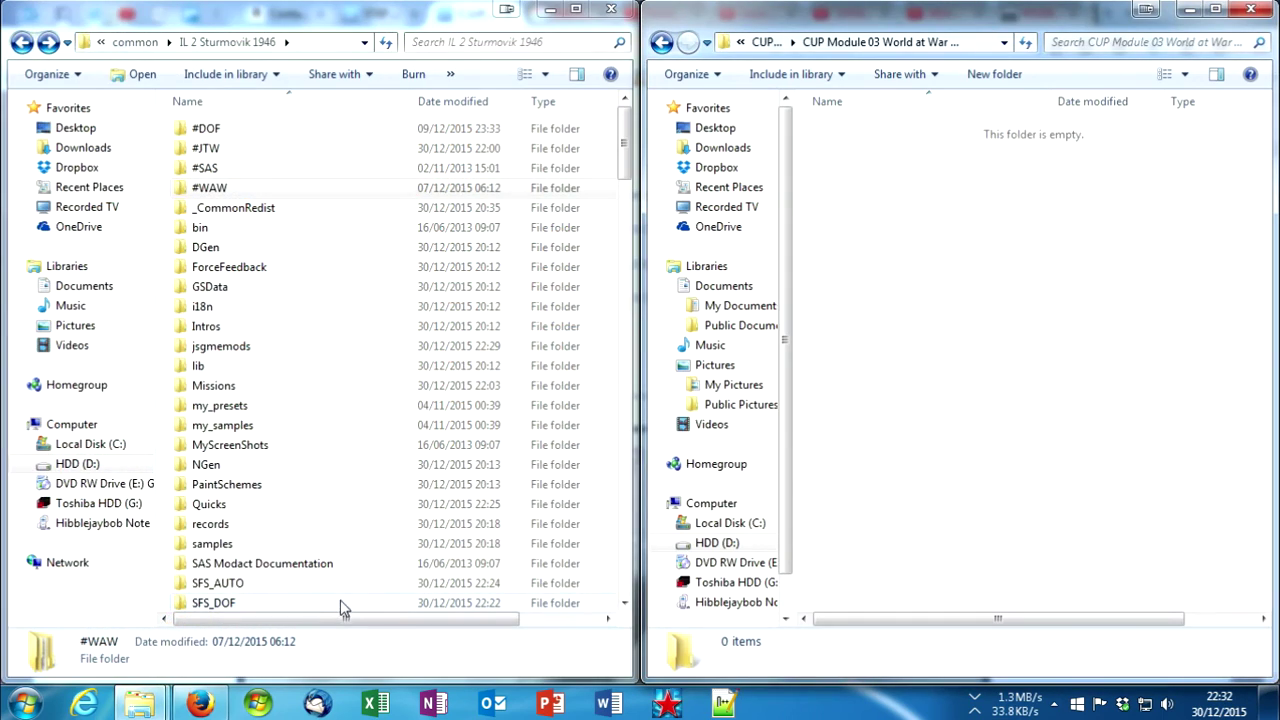
click(765, 42)
Step: Check the folders and archives in CUP3 - WaW for World at War Parts 15A, 15B and 15C
click(1009, 366)
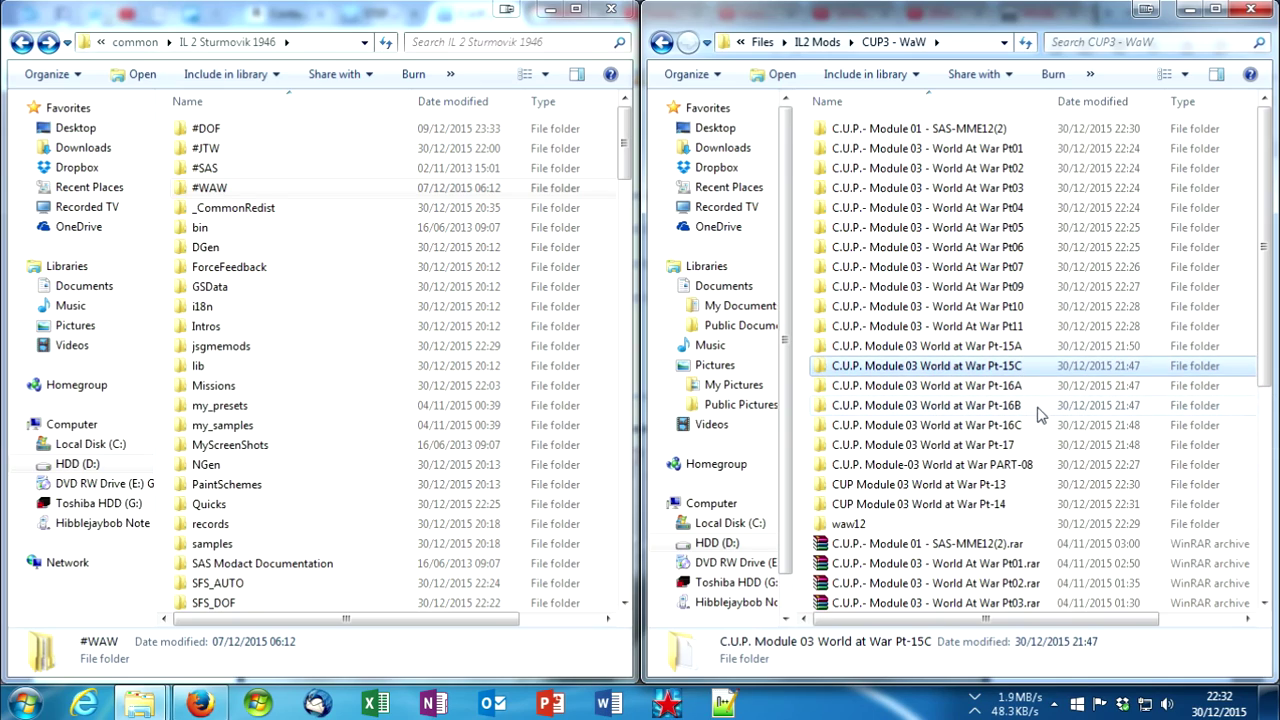
key(Down)
key(Down)
key(Down)
key(Down)
key(Down)
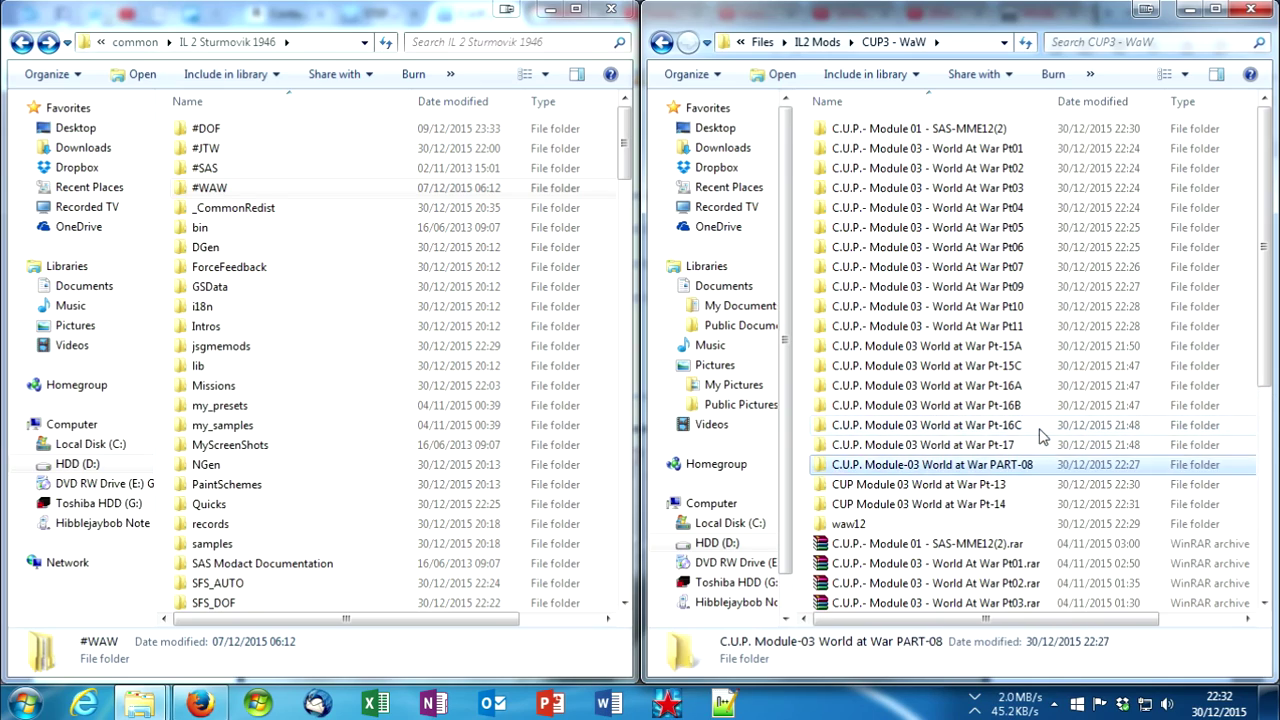
scroll(1040, 437, down, 6)
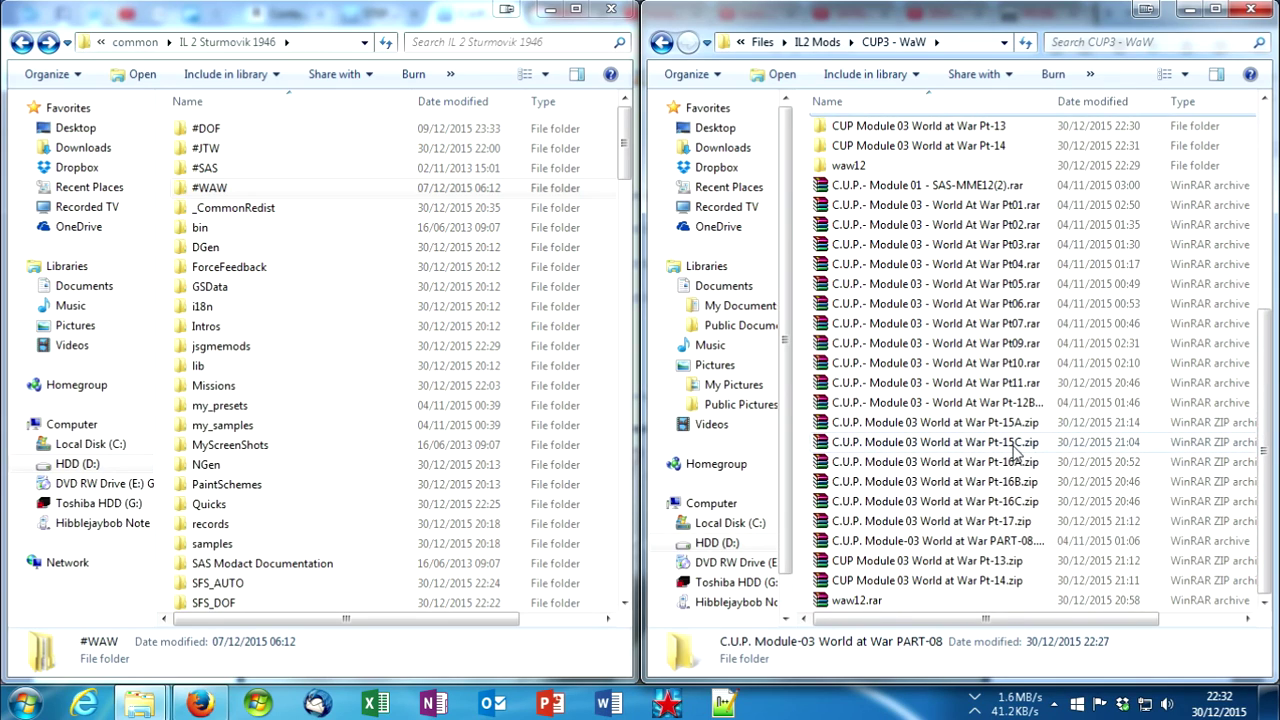
Step: Switch to Firefox and download World at War Pt15B through its MediaFire link in the module download list
click(205, 705)
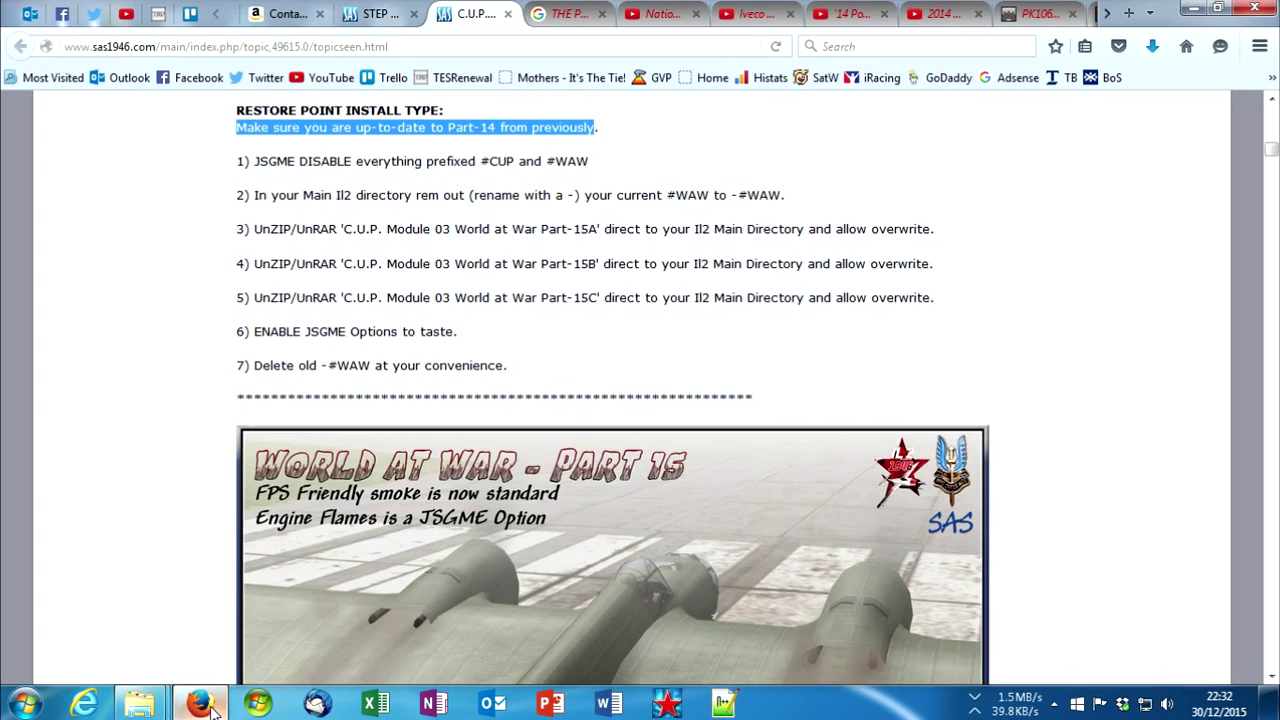
scroll(545, 178, up, 8)
key(ctrl+shift+Tab)
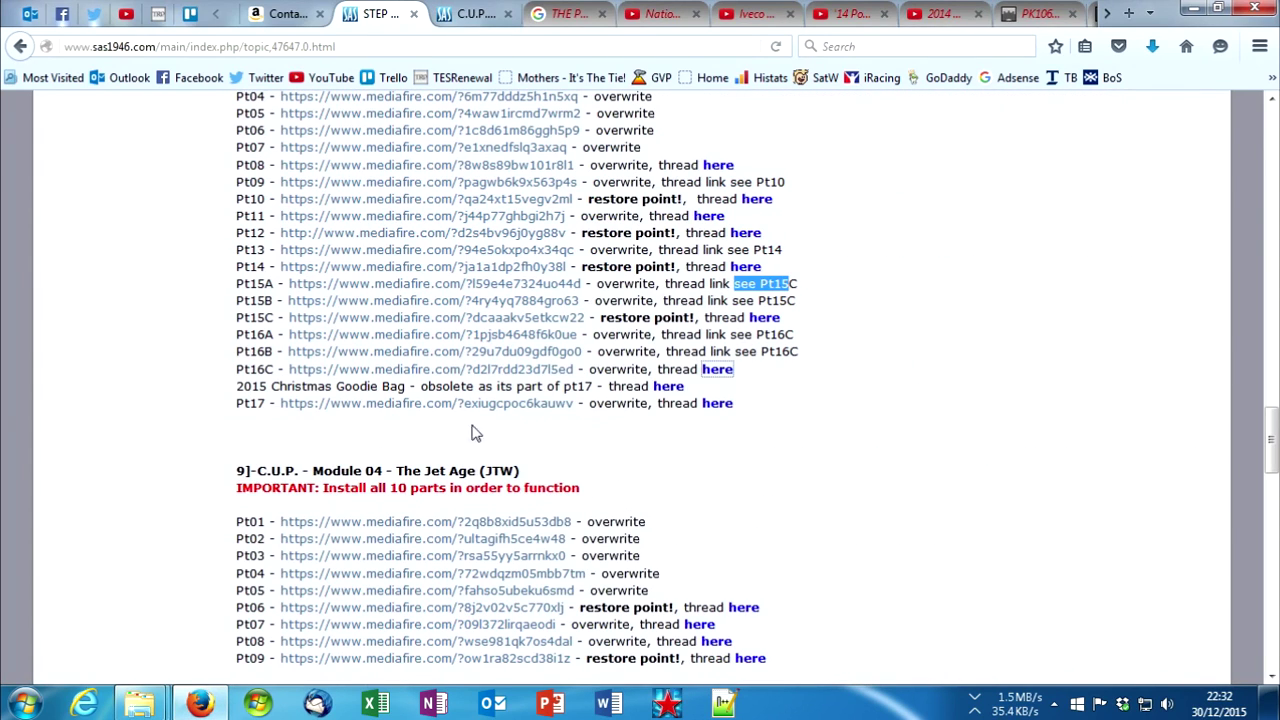
right_click(343, 305)
click(398, 313)
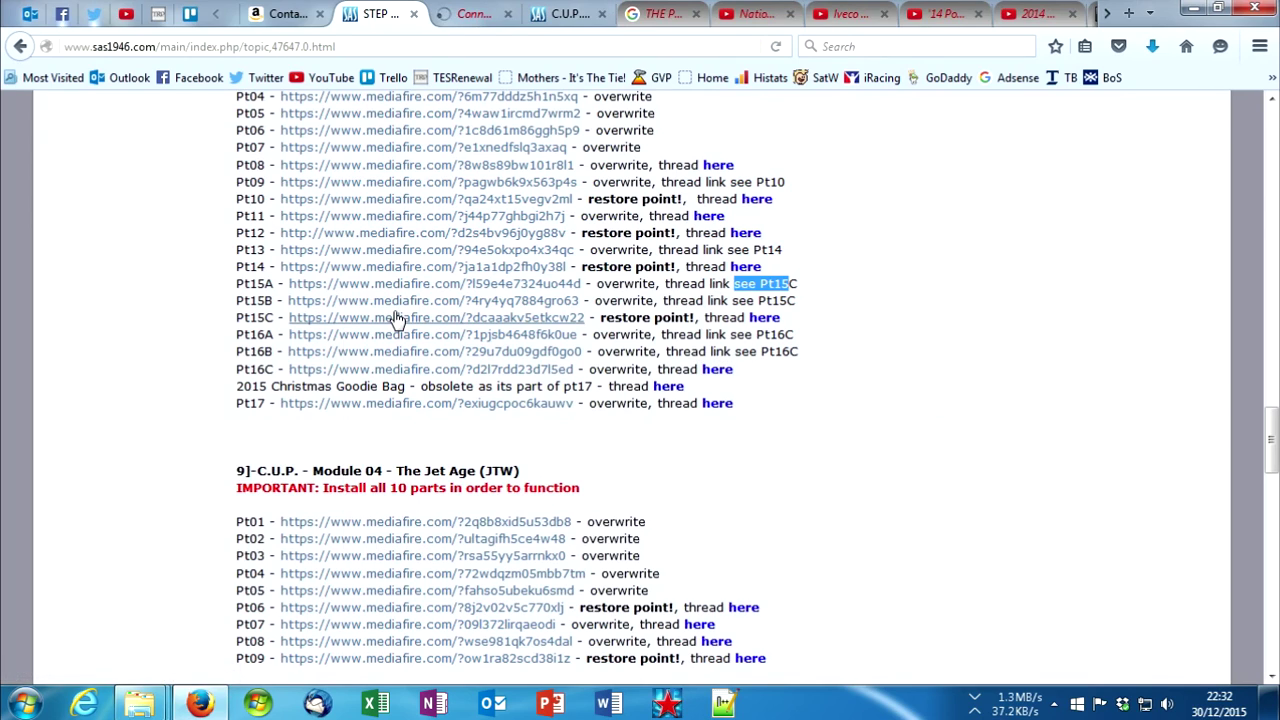
click(460, 14)
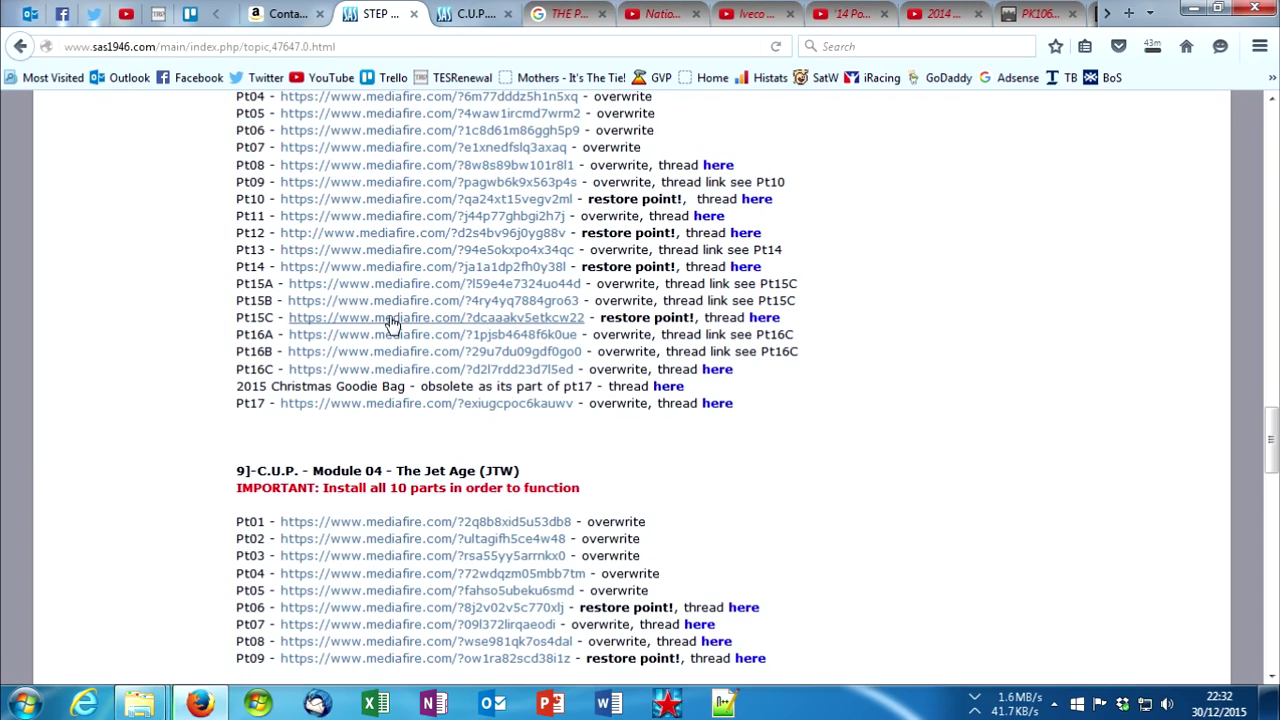
drag(666, 317, 643, 318)
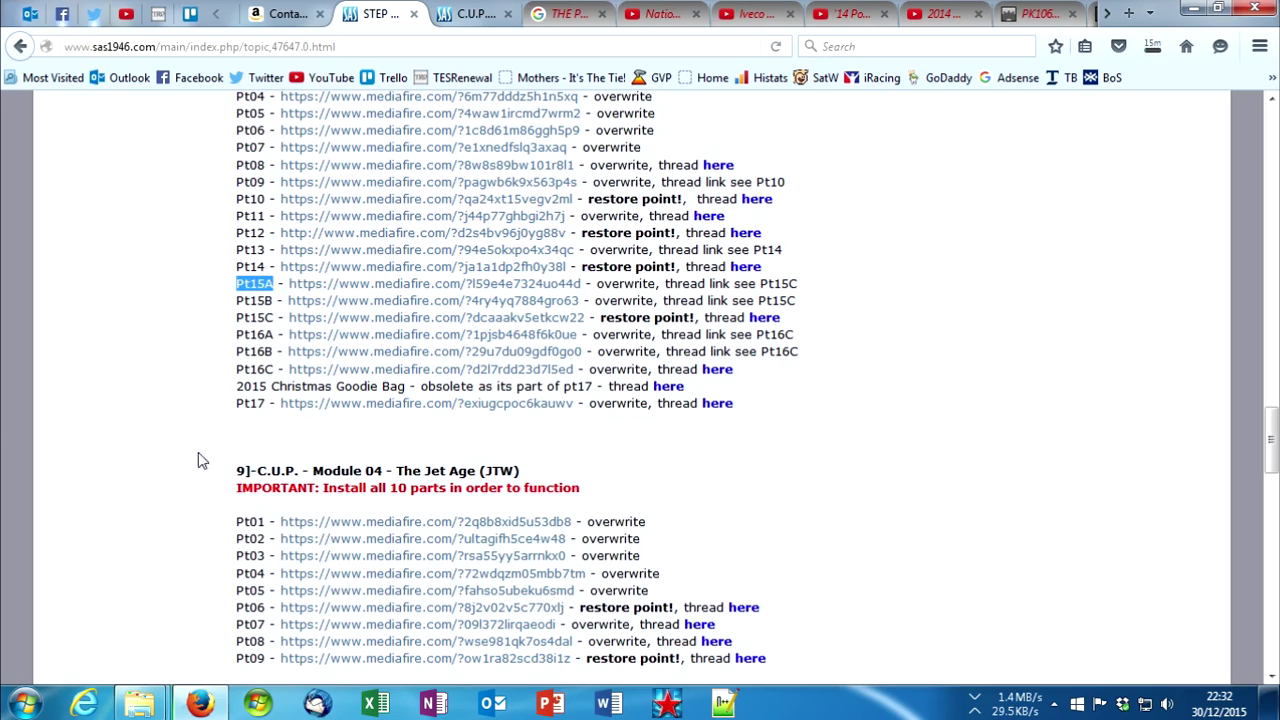
Step: Permanently delete the #WAW folder from IL 2 Sturmovik 1946 in preparation for Part-15
mouse_move(138, 705)
click(140, 630)
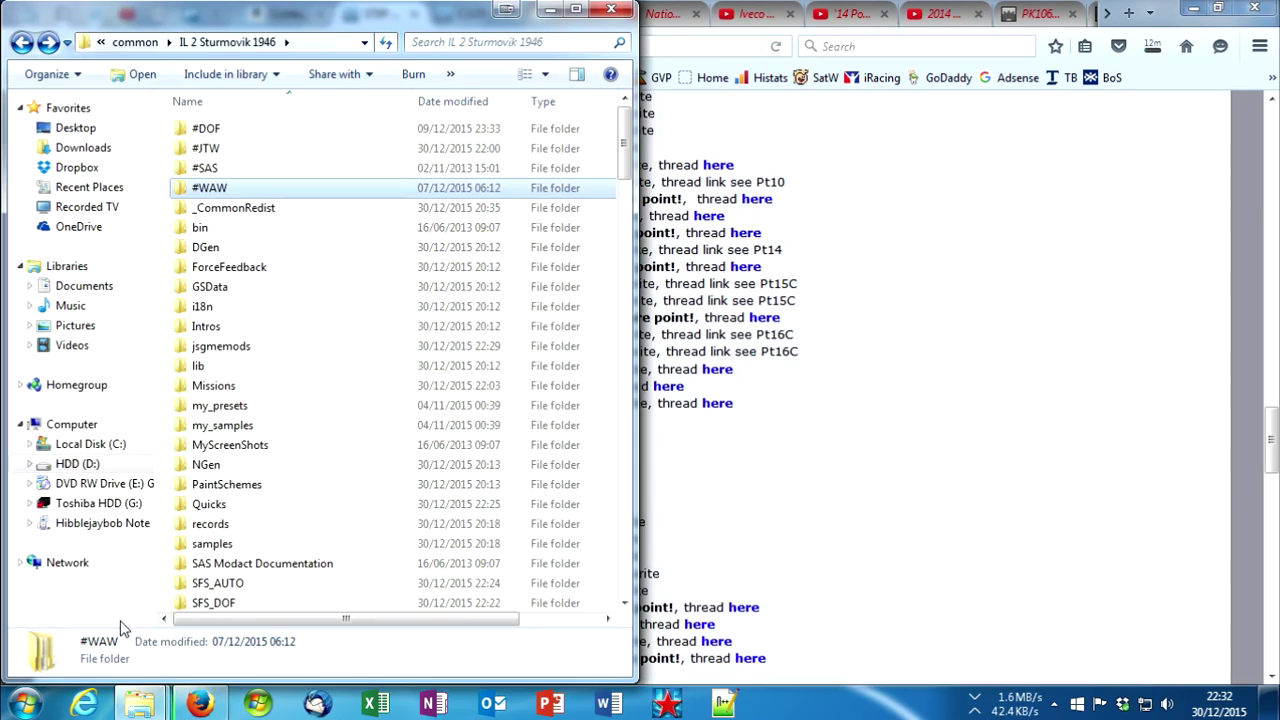
key(F2)
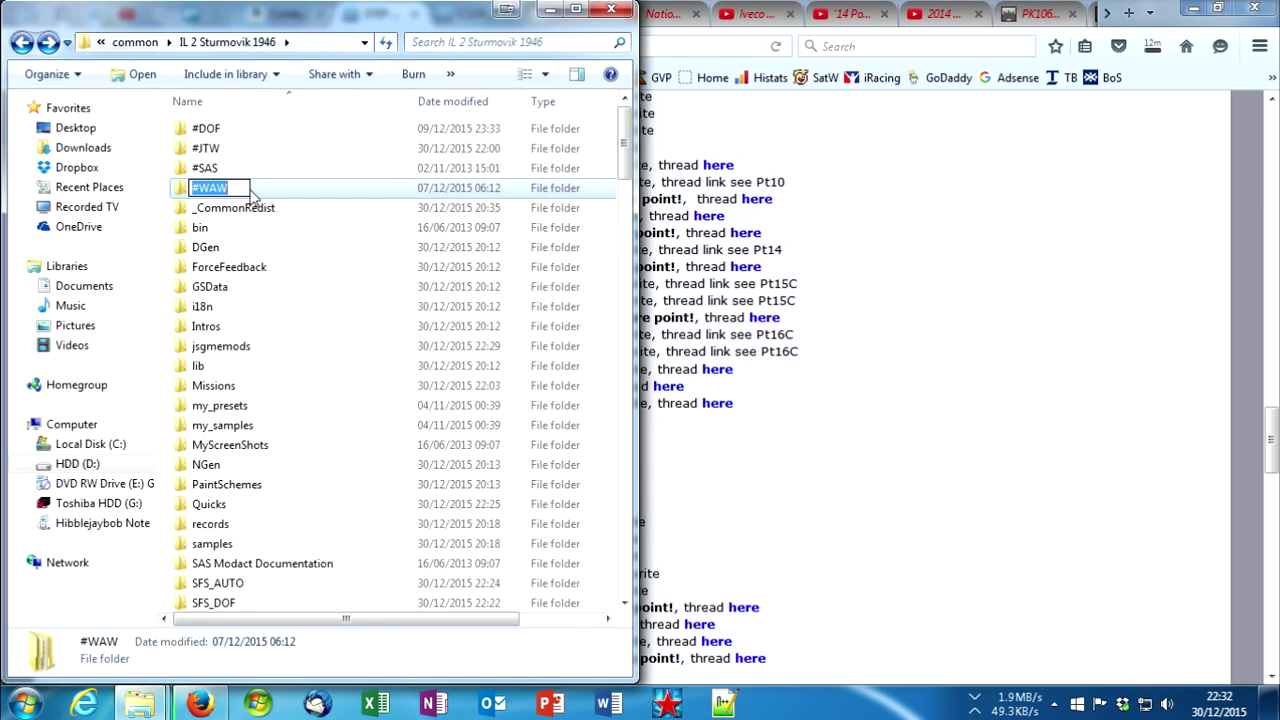
click(280, 195)
key(shift+Delete)
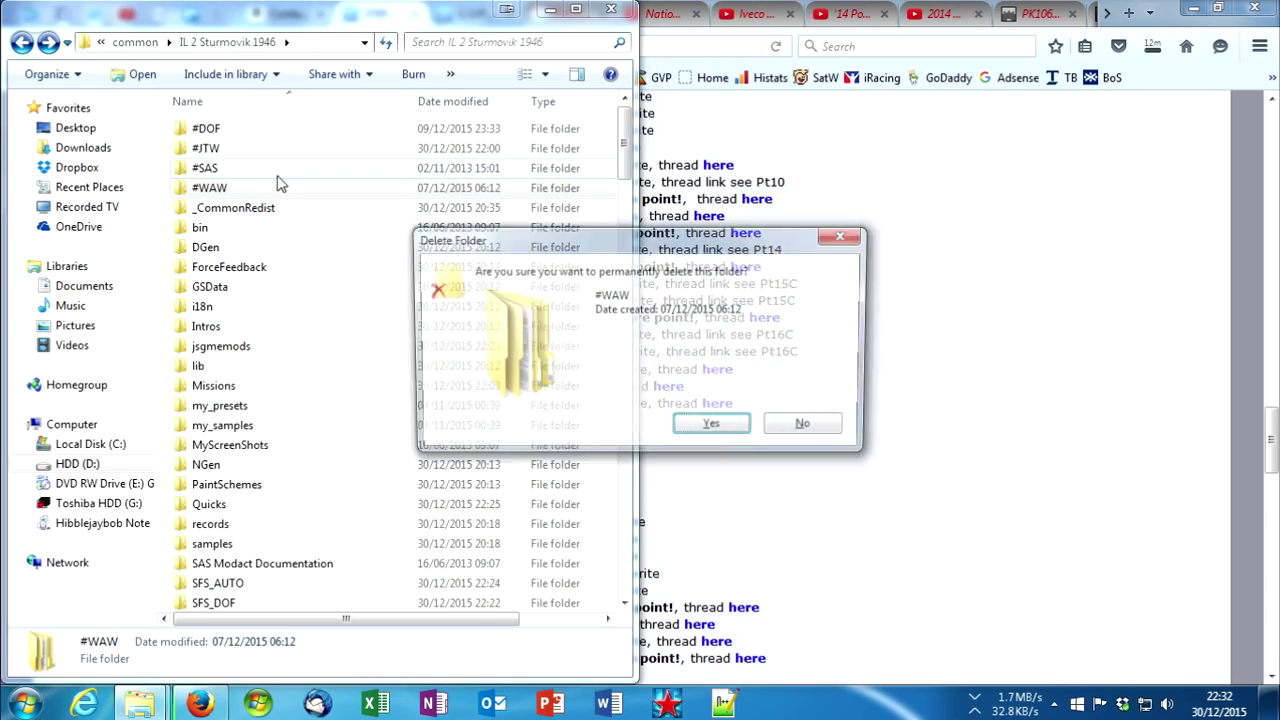
key(Return)
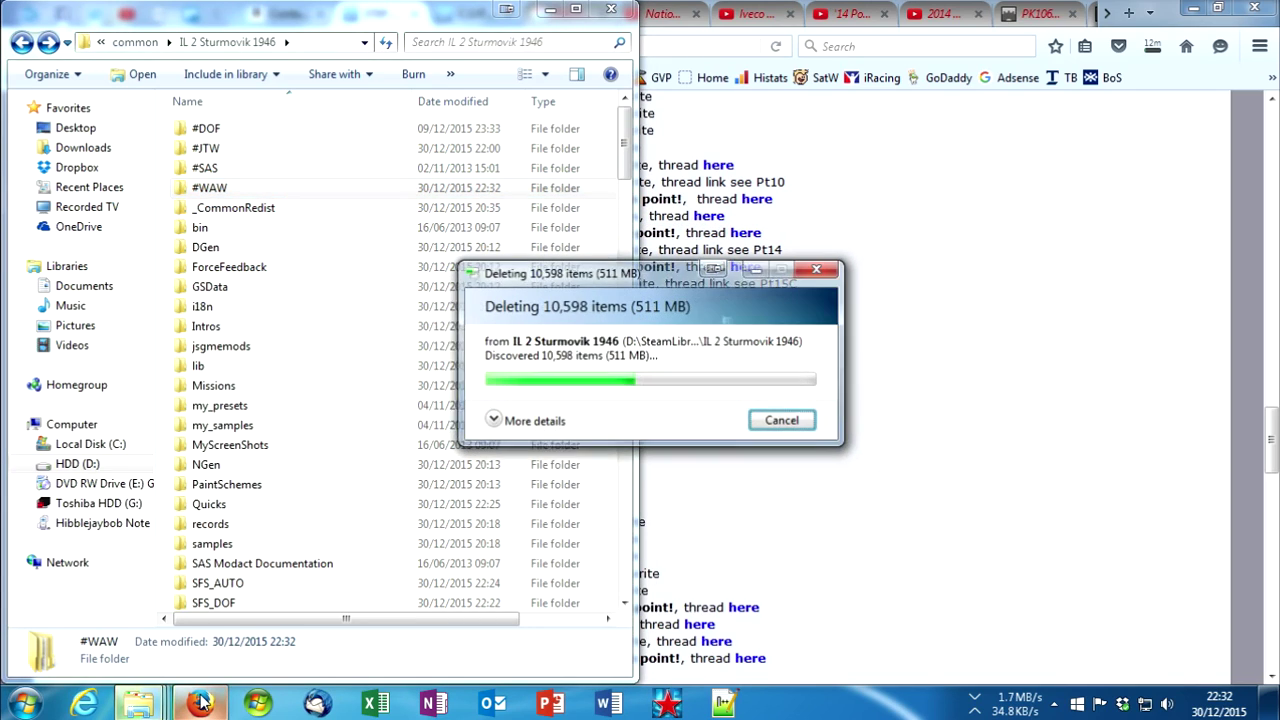
mouse_move(140, 705)
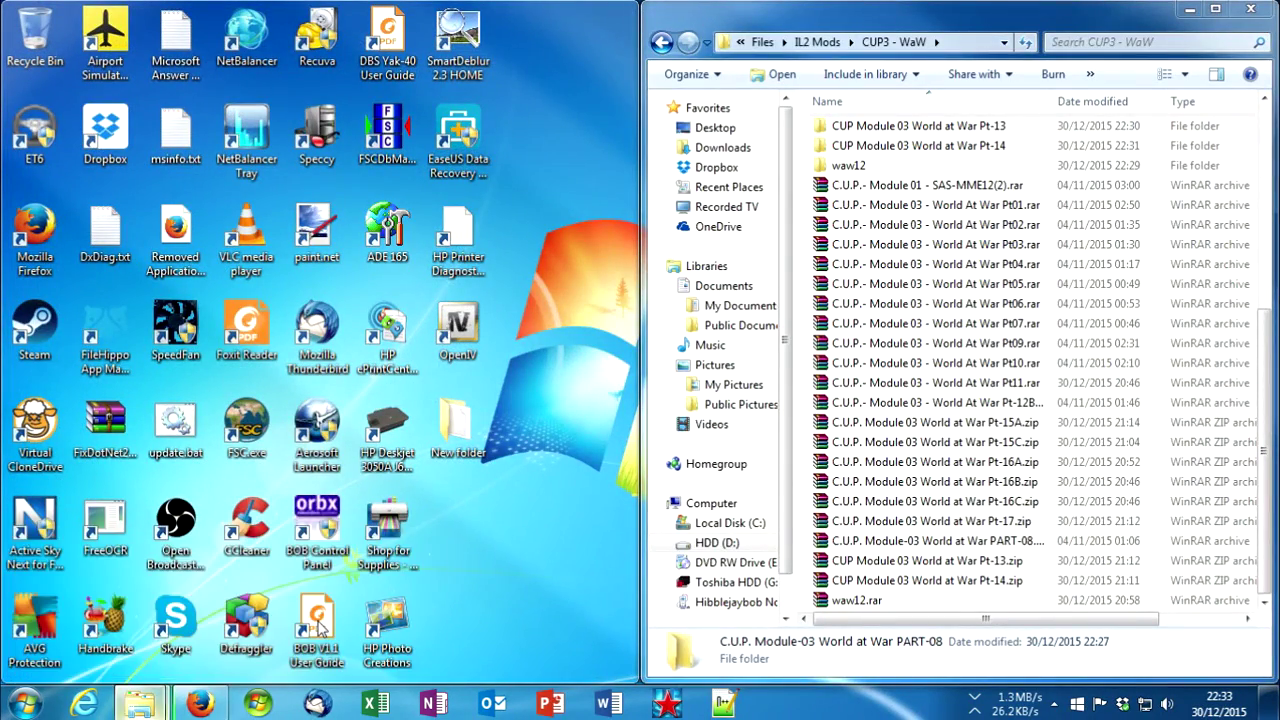
Step: Move the contents of World at War Pt-15A into IL 2 Sturmovik 1946, merging folders and replacing all conflicting files
click(322, 628)
scroll(920, 330, up, 5)
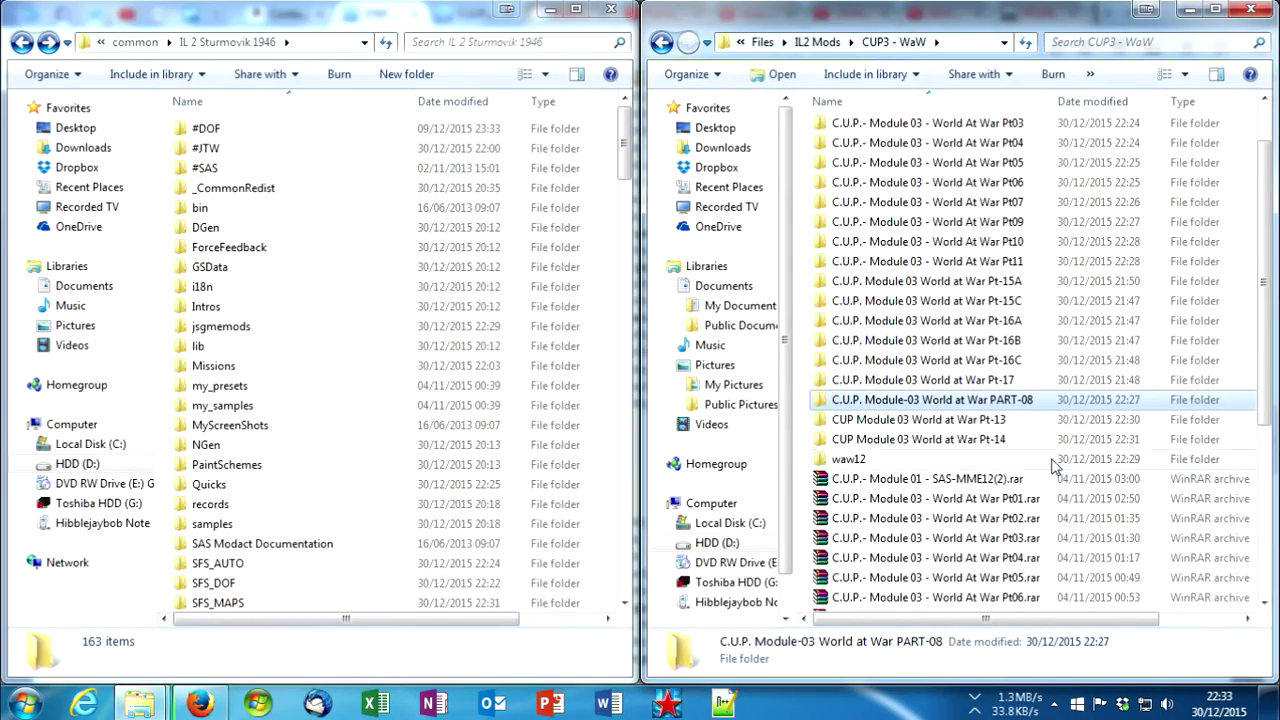
double_click(1014, 281)
mouse_move(1015, 373)
mouse_down()
mouse_move(877, 115)
mouse_move(853, 158)
mouse_move(800, 465)
mouse_up()
scroll(480, 180, down, 20)
drag(920, 148, 305, 381)
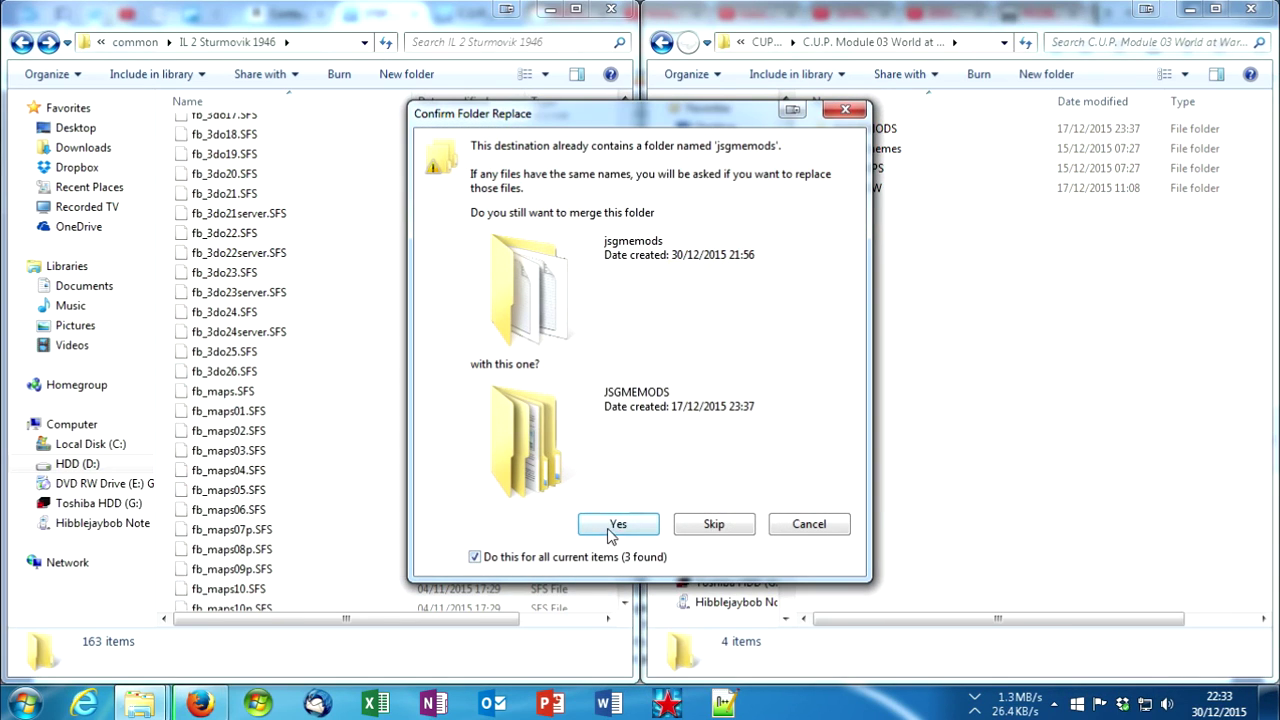
click(612, 527)
click(519, 553)
click(543, 290)
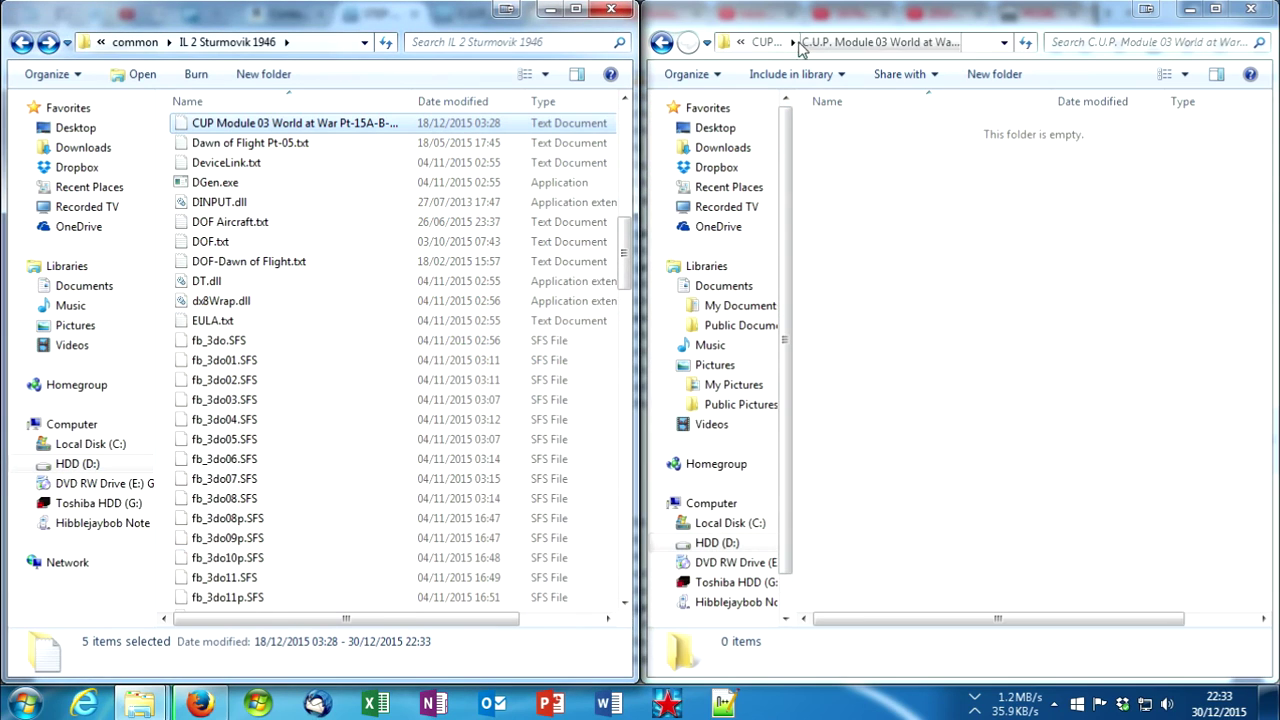
Step: Move the contents of World at War Pt-15B from CUP3 - WaW into IL 2 Sturmovik 1946, merging folders and replacing conflicting files
click(766, 42)
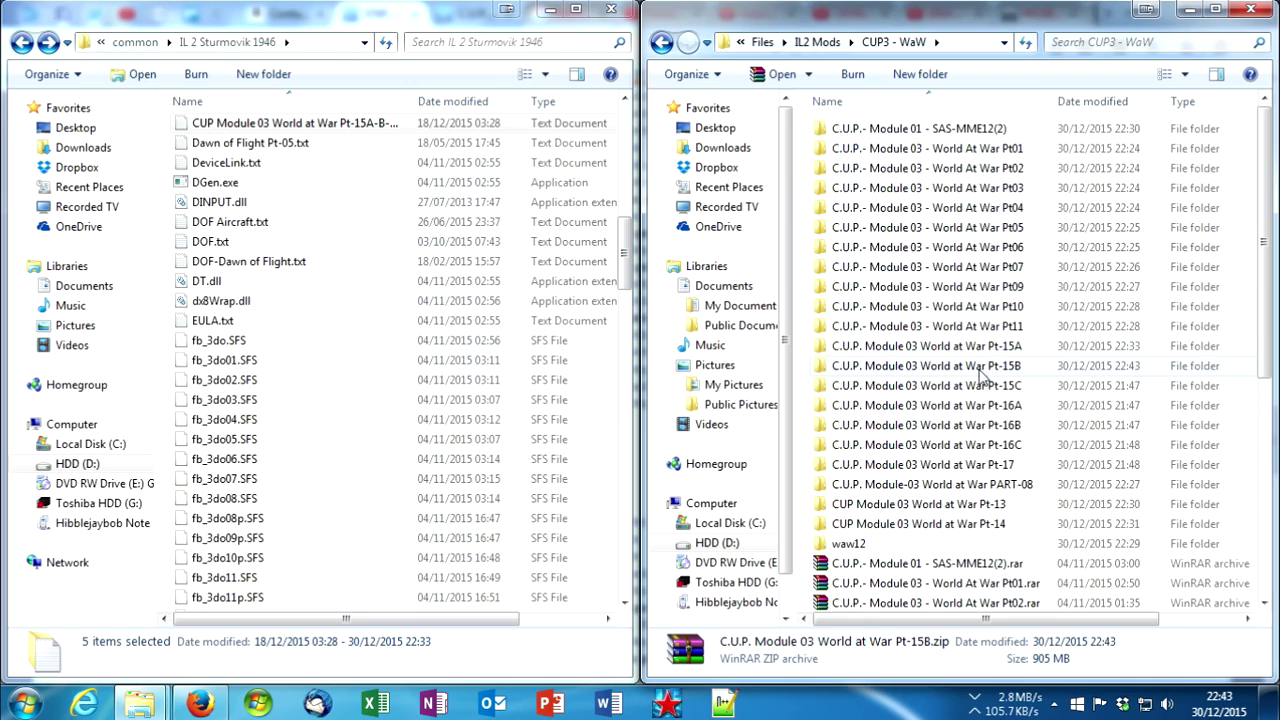
double_click(980, 366)
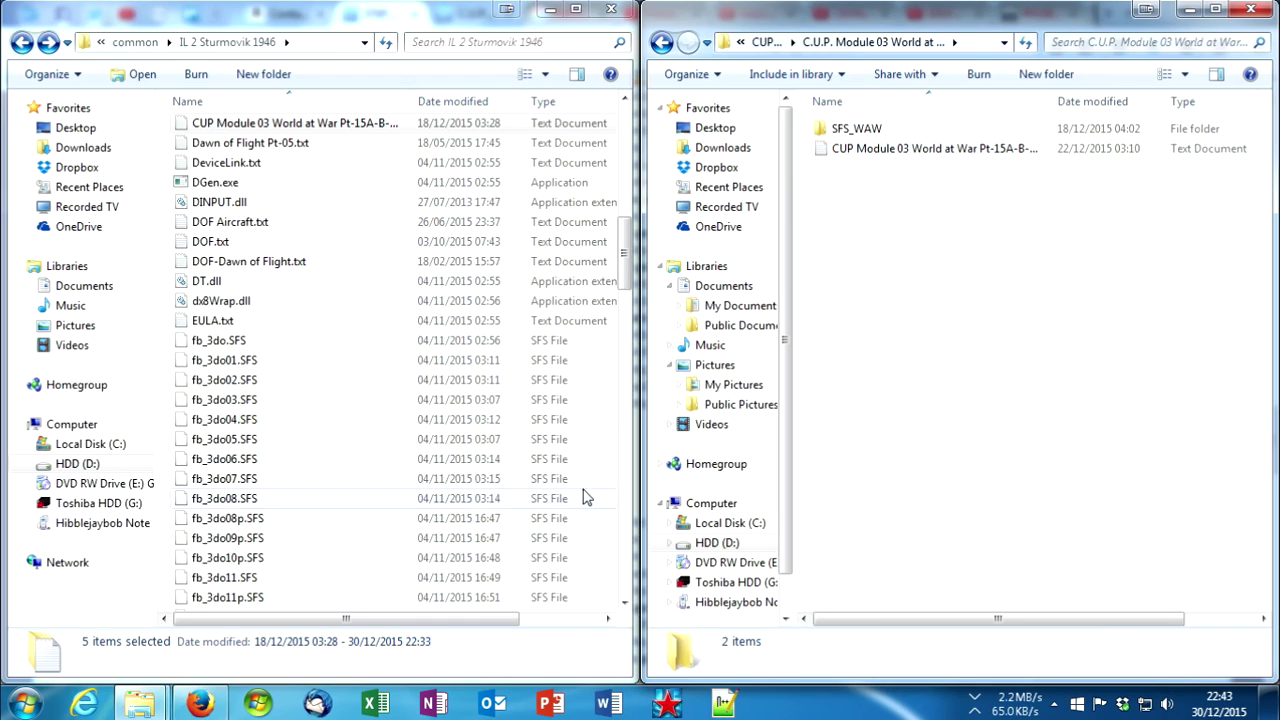
drag(1000, 252, 410, 435)
click(578, 566)
click(612, 526)
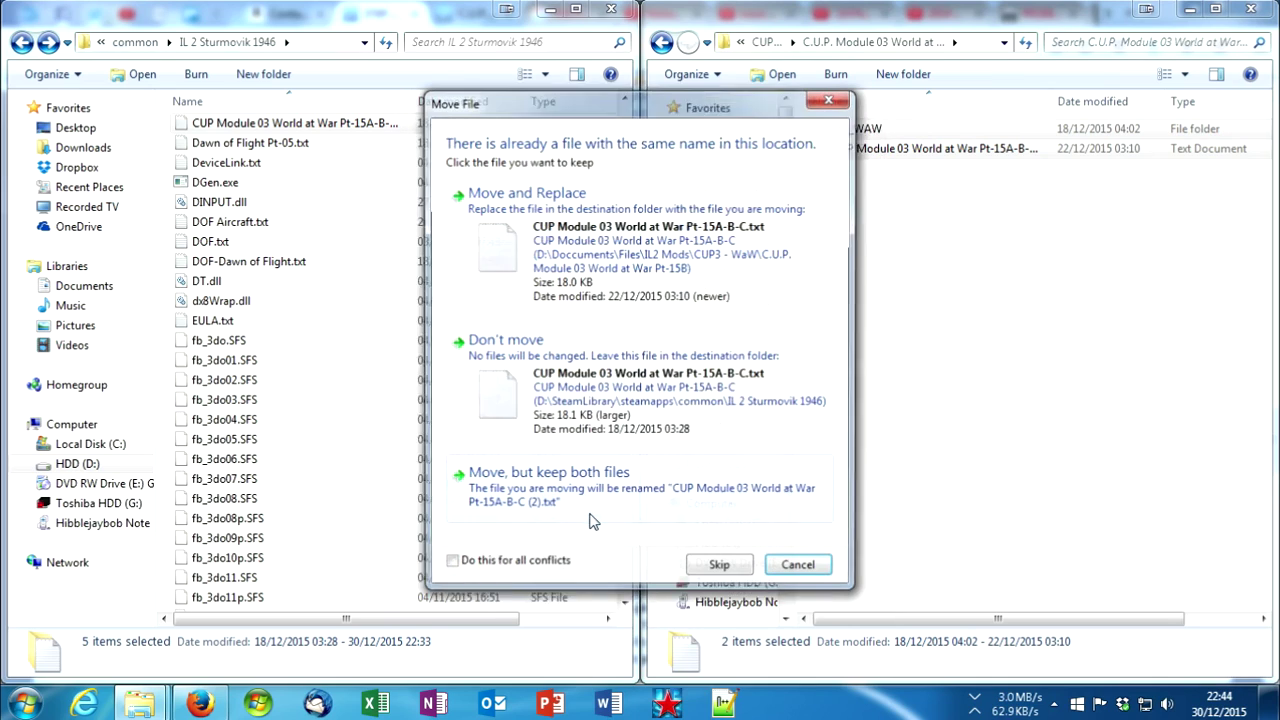
click(645, 293)
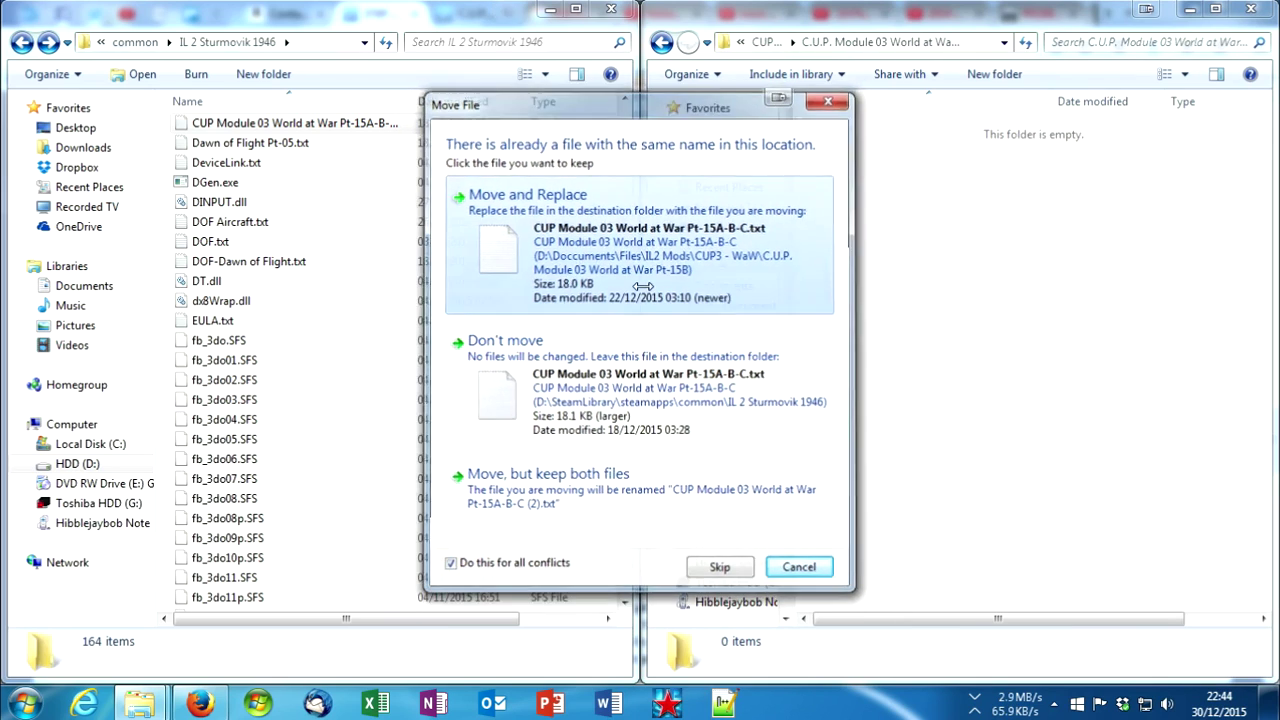
Step: Move the contents of World at War Pt-15C into IL 2 Sturmovik 1946, merging folders and replacing all conflicting files
click(767, 43)
double_click(934, 381)
drag(984, 431, 288, 558)
click(556, 557)
click(612, 527)
click(509, 560)
click(605, 292)
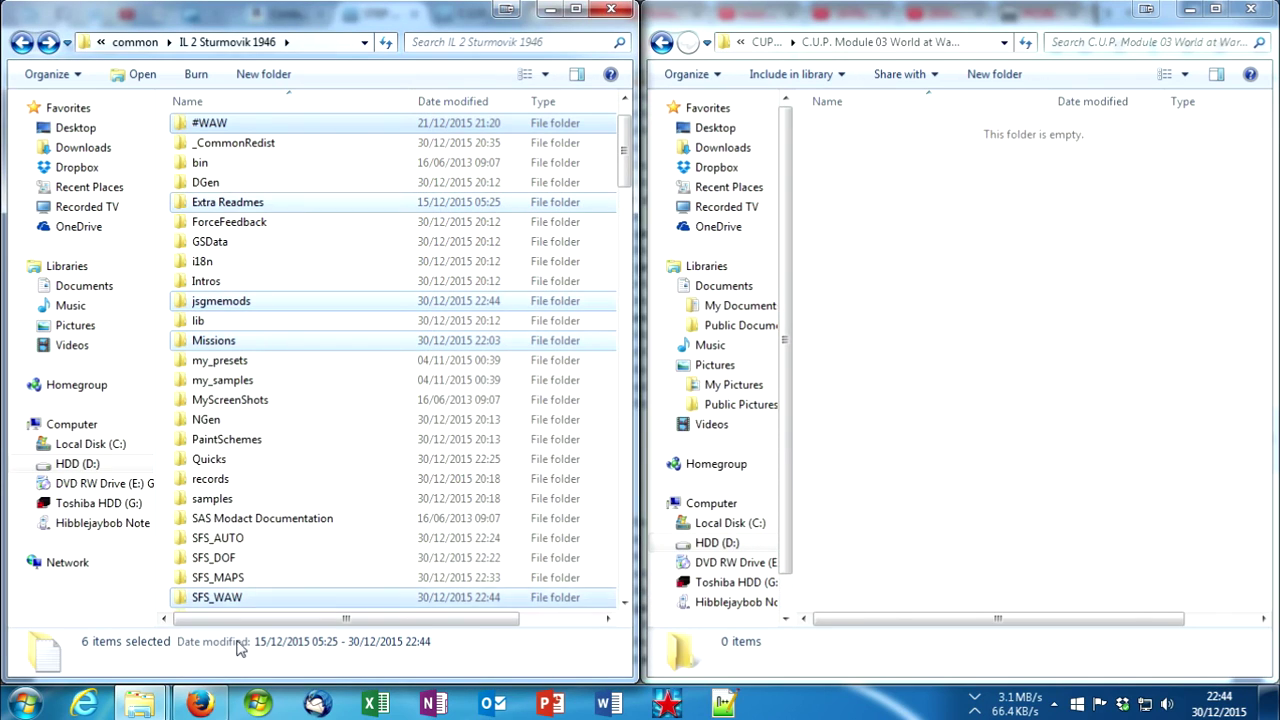
Step: Switch to Firefox and review the restore point install instructions for Parts 15A, 15B and 15C in the Part-15 thread
click(175, 690)
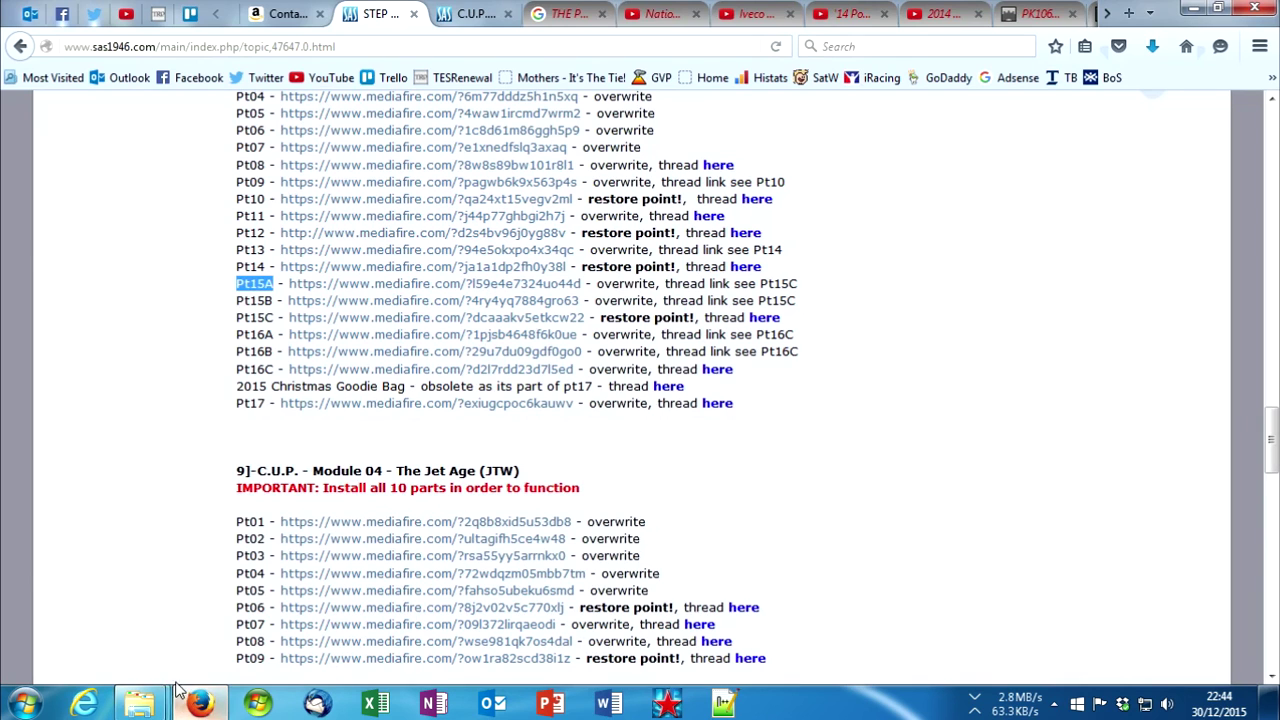
click(452, 16)
scroll(453, 348, down, 4)
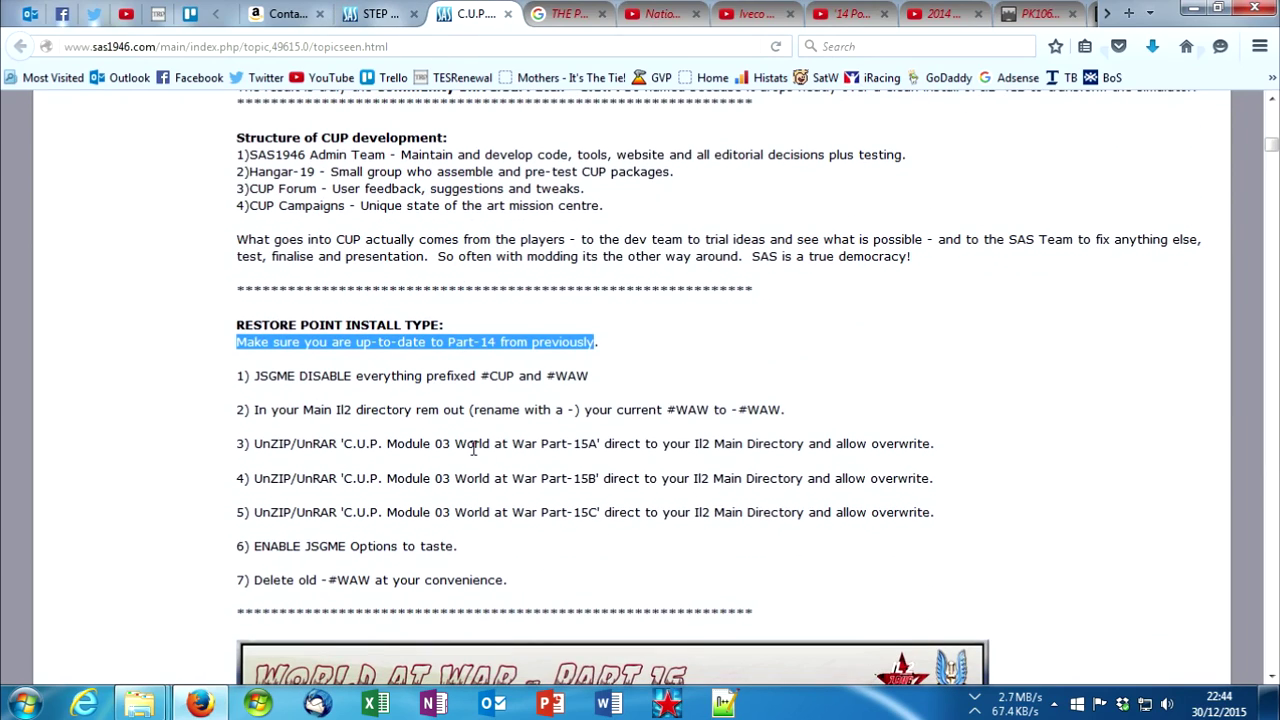
triple_click(370, 443)
drag(396, 478, 463, 496)
drag(411, 512, 448, 540)
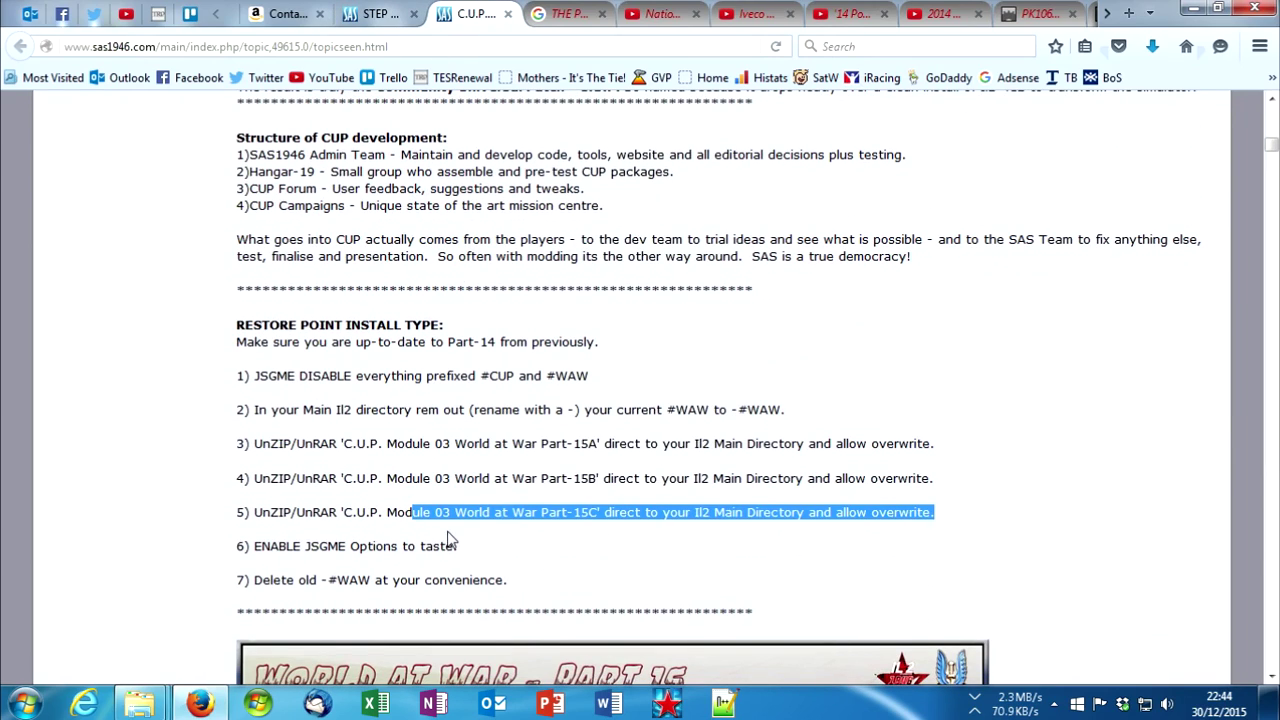
drag(270, 580, 330, 603)
scroll(490, 556, down, 8)
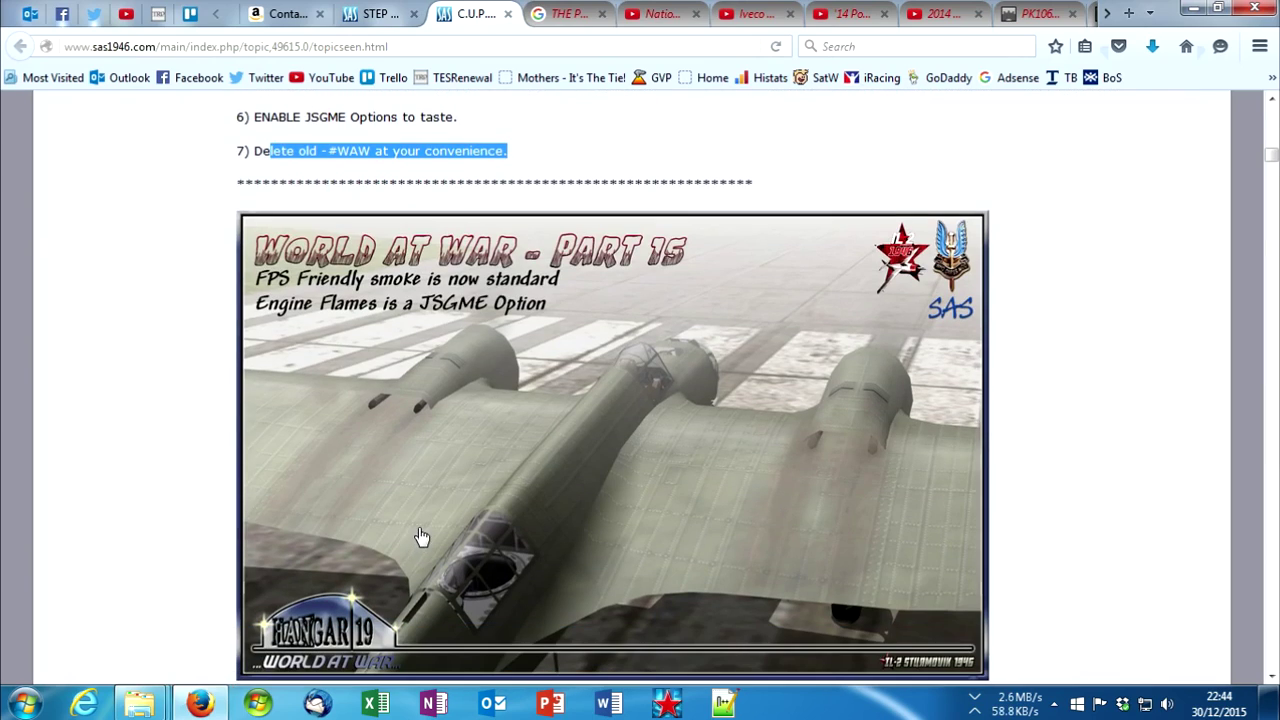
scroll(139, 441, up, 2)
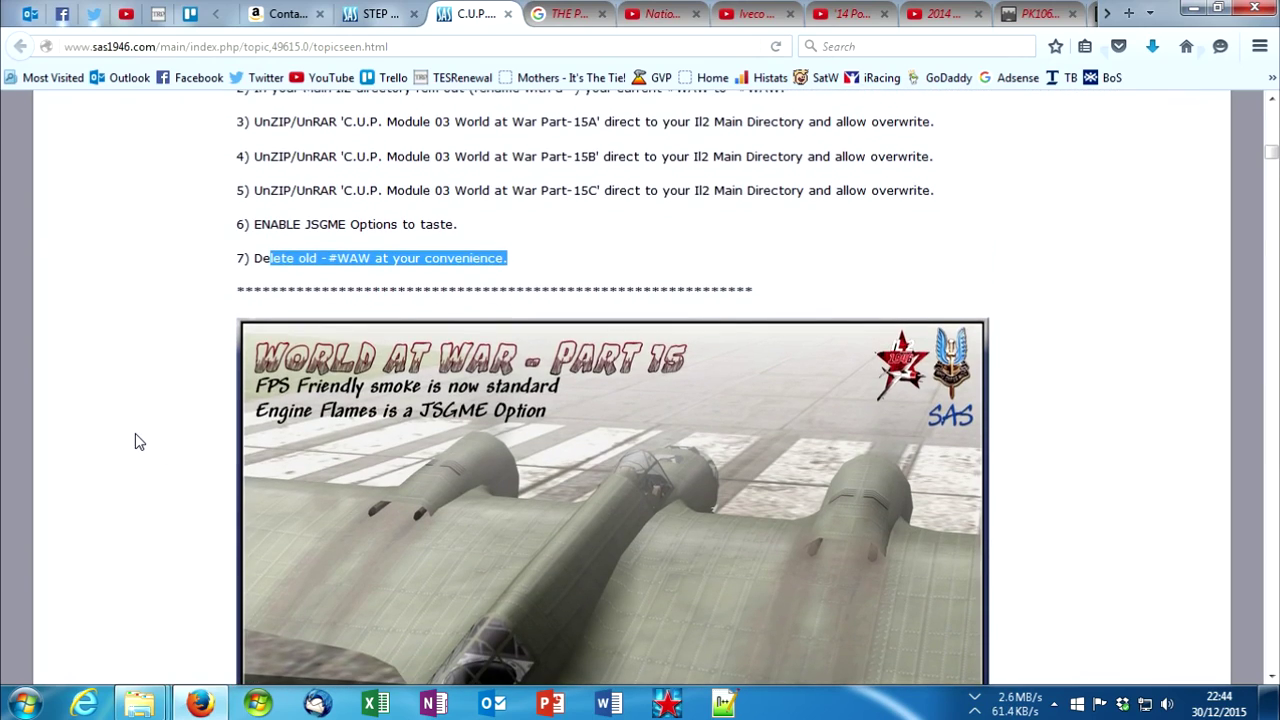
scroll(138, 457, up, 10)
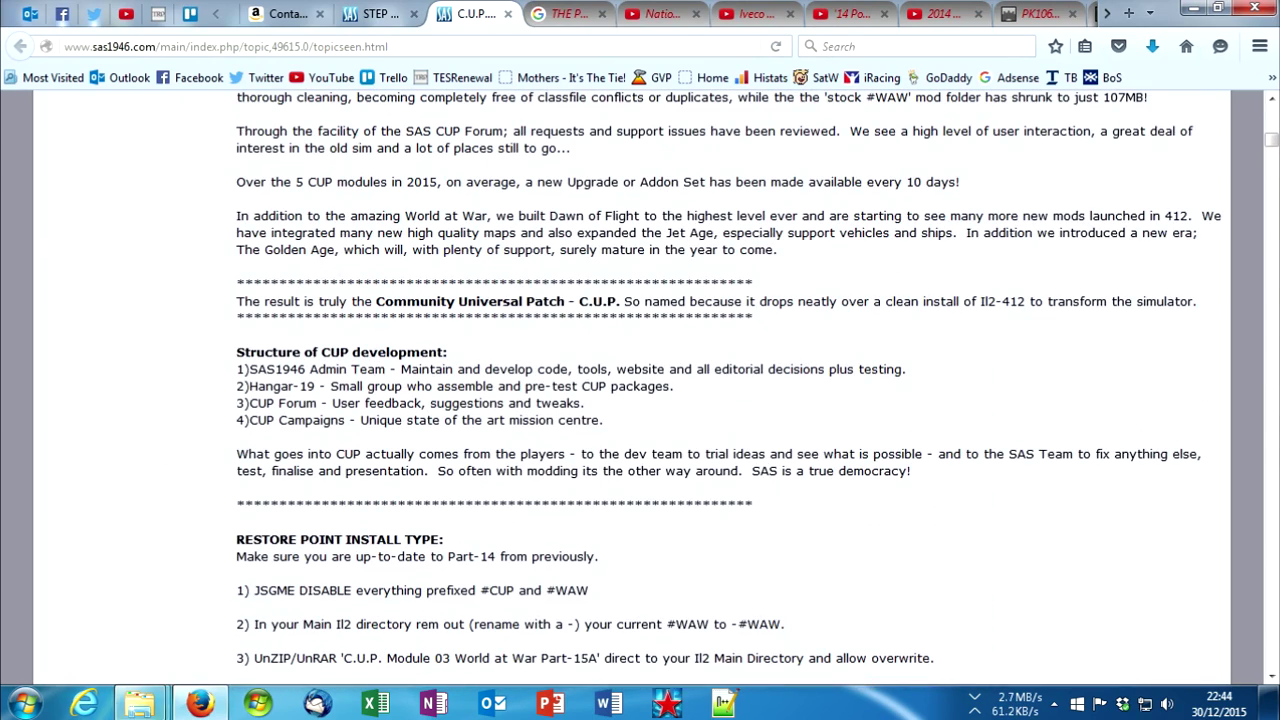
Step: Switch back to Explorer and move the contents of World at War Pt-16A into IL 2 Sturmovik 1946, merging existing folders
mouse_move(140, 705)
click(120, 605)
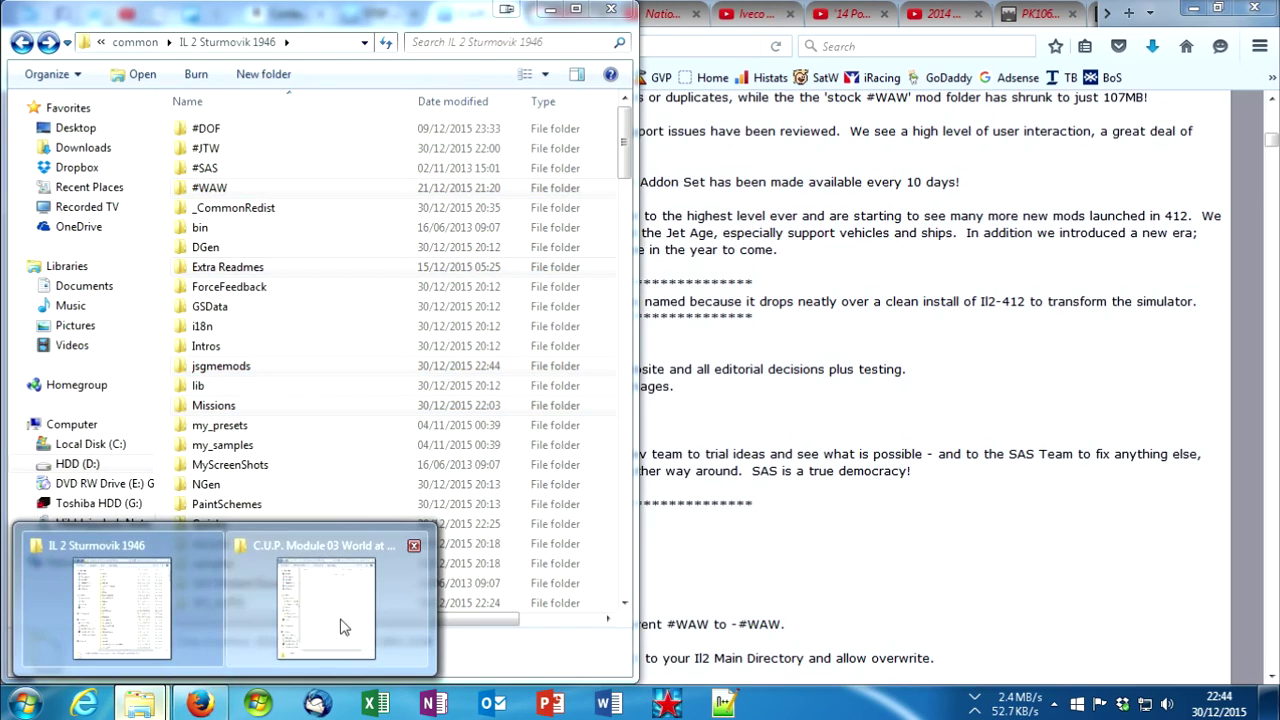
click(322, 632)
click(772, 42)
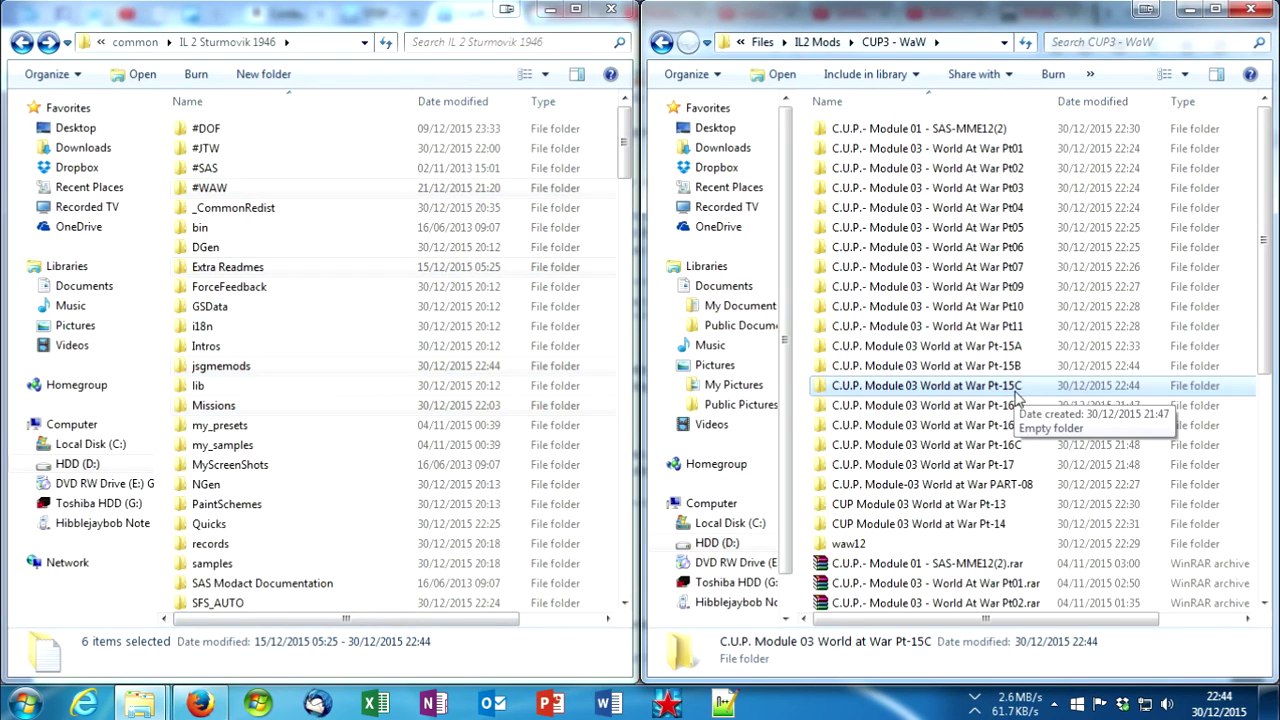
double_click(1035, 410)
scroll(335, 372, down, 5)
drag(331, 371, 1140, 260)
click(594, 523)
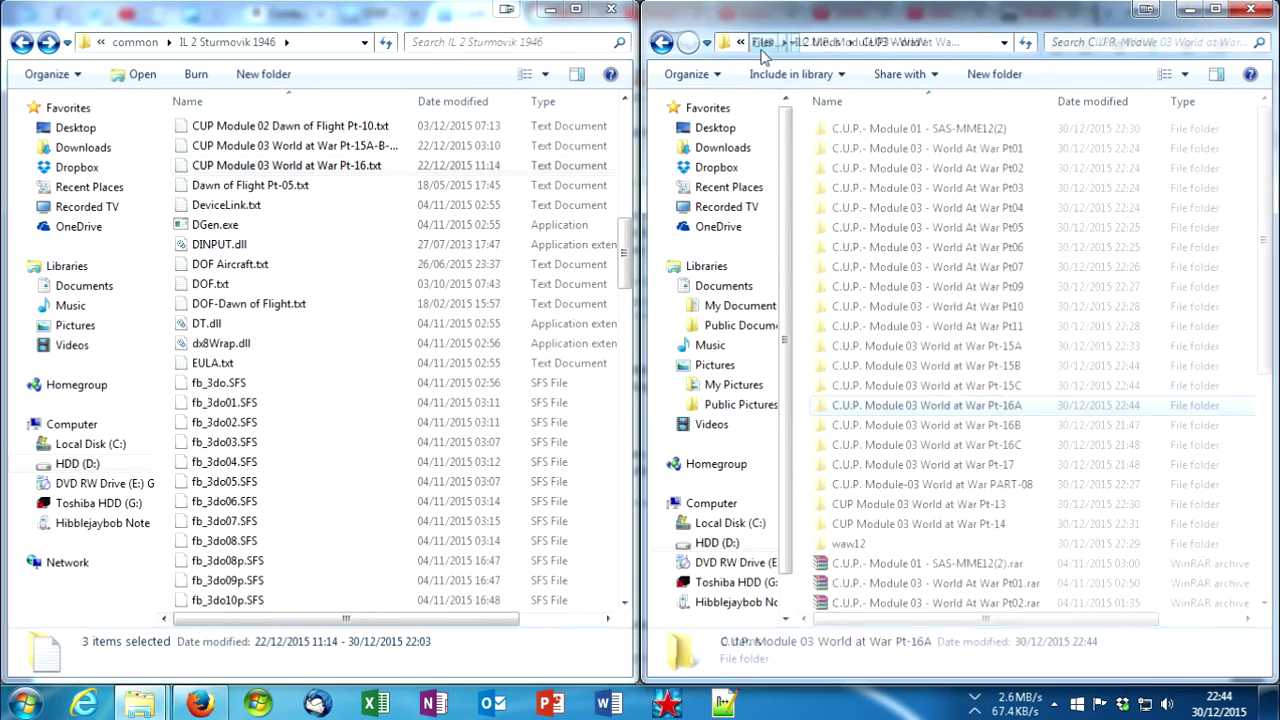
Step: Move the contents of World at War Pt-16B and Pt-16C into IL 2 Sturmovik 1946, merging existing folders
click(625, 606)
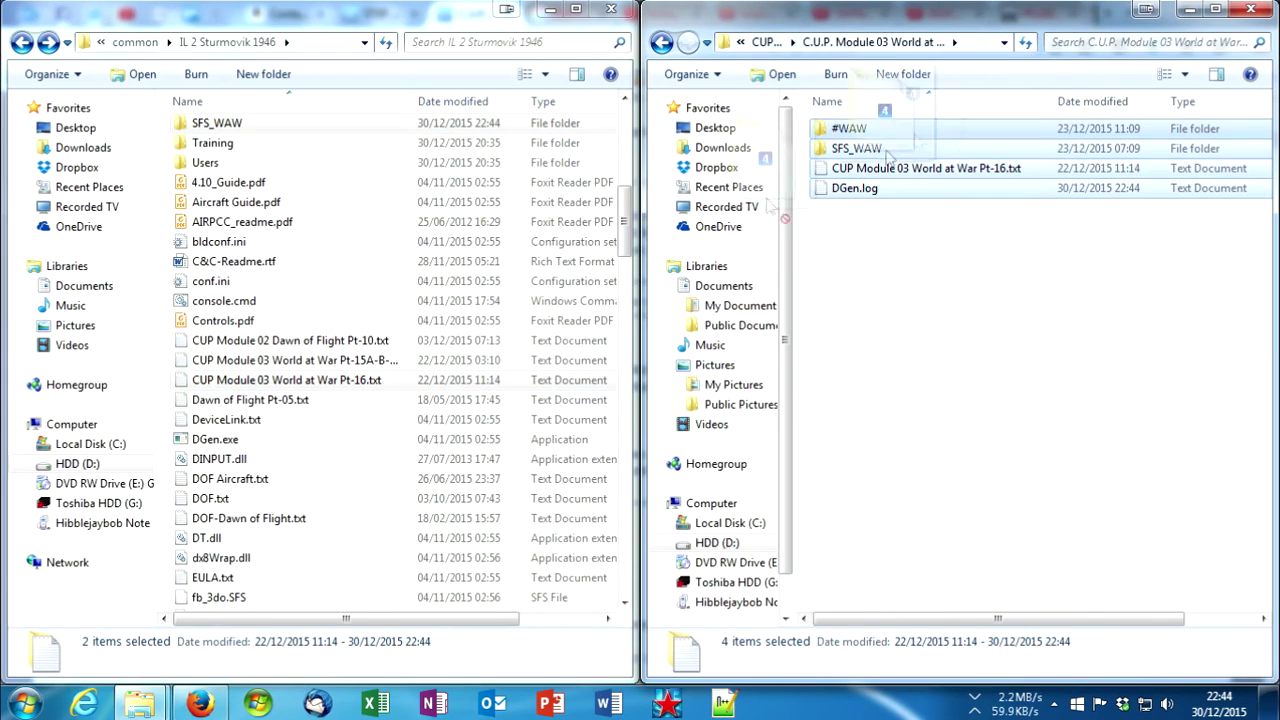
drag(557, 465, 560, 468)
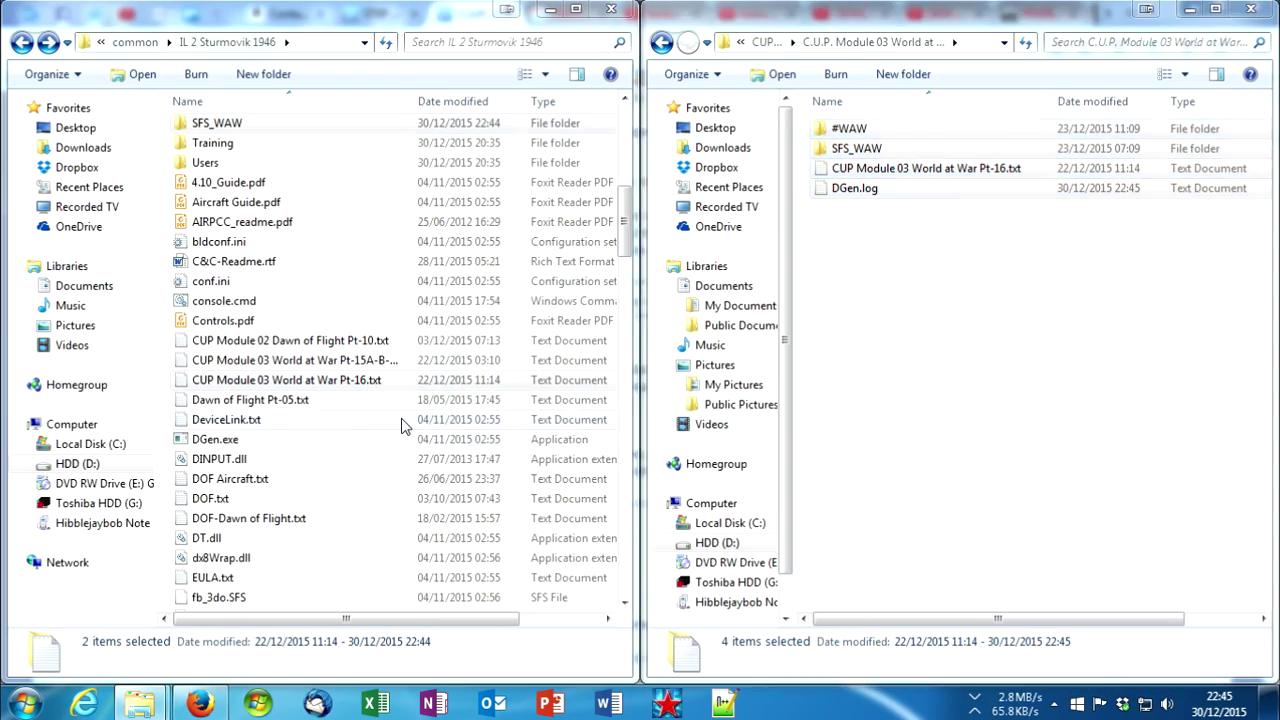
click(612, 523)
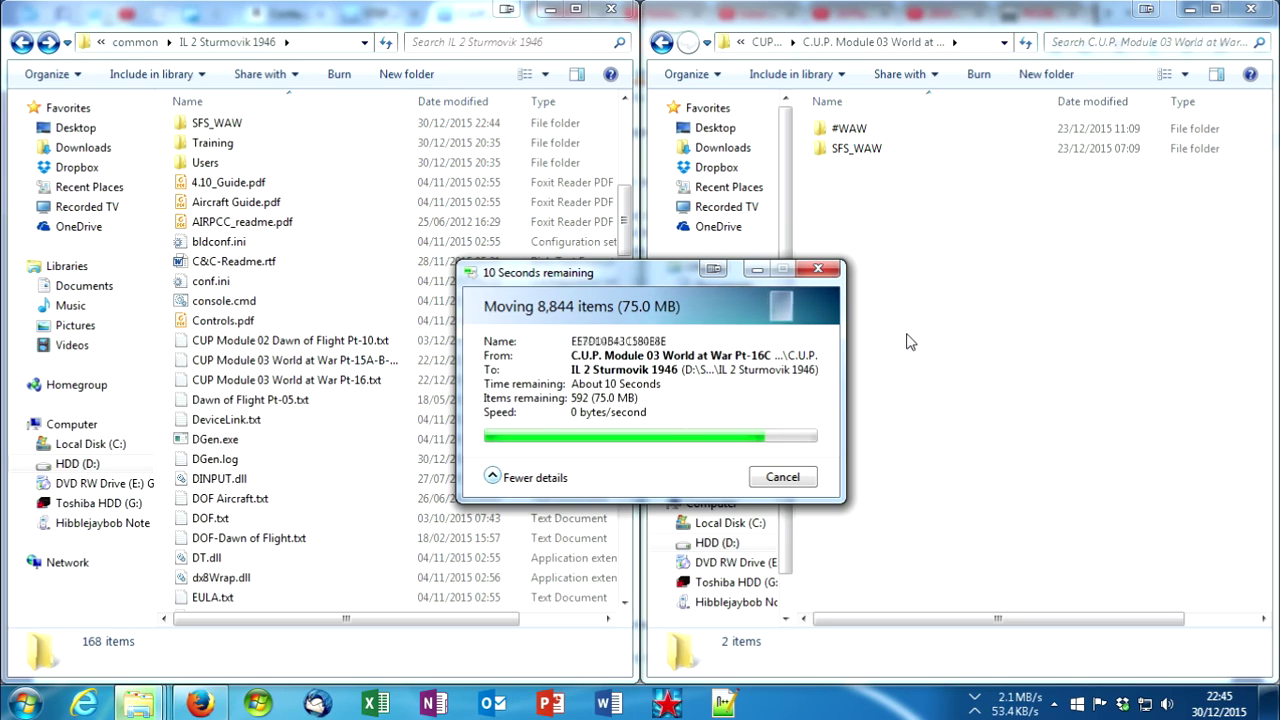
Step: Move all of World at War Pt-17 into IL 2 Sturmovik 1946, merging folders and replacing all conflicting files
key(BackSpace)
double_click(829, 437)
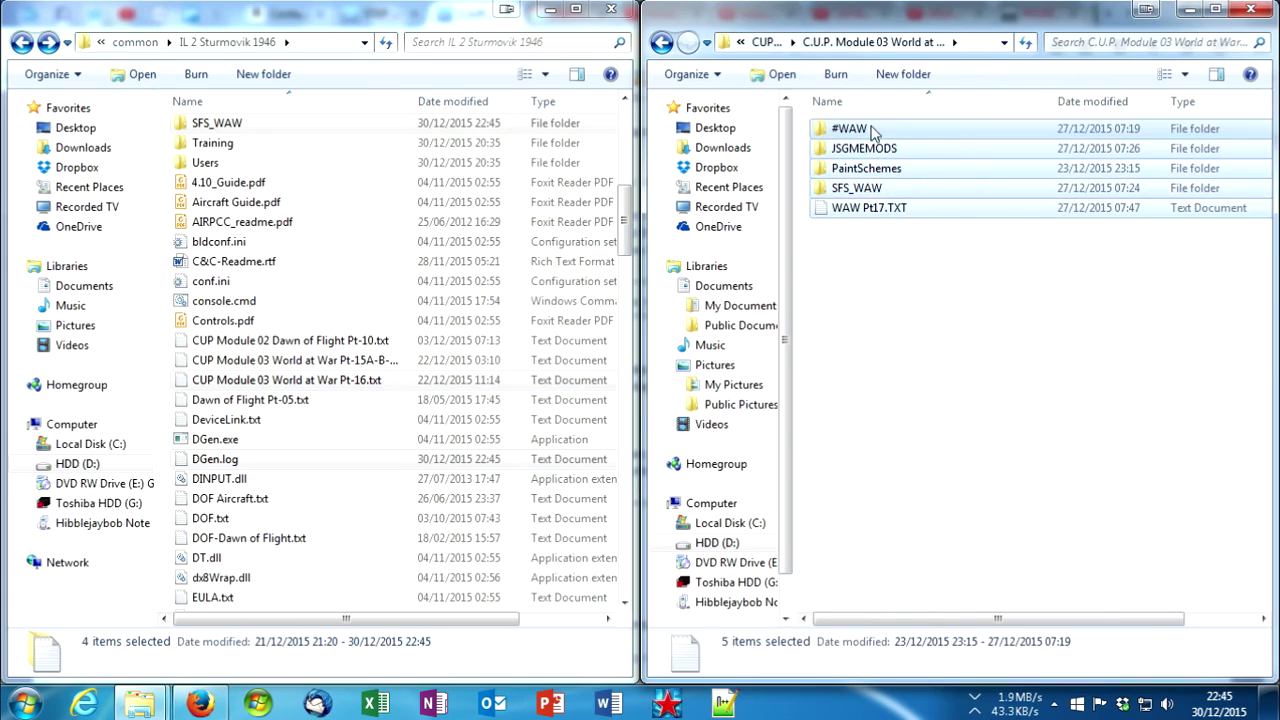
key(ctrl+a)
drag(850, 190, 400, 350)
click(612, 524)
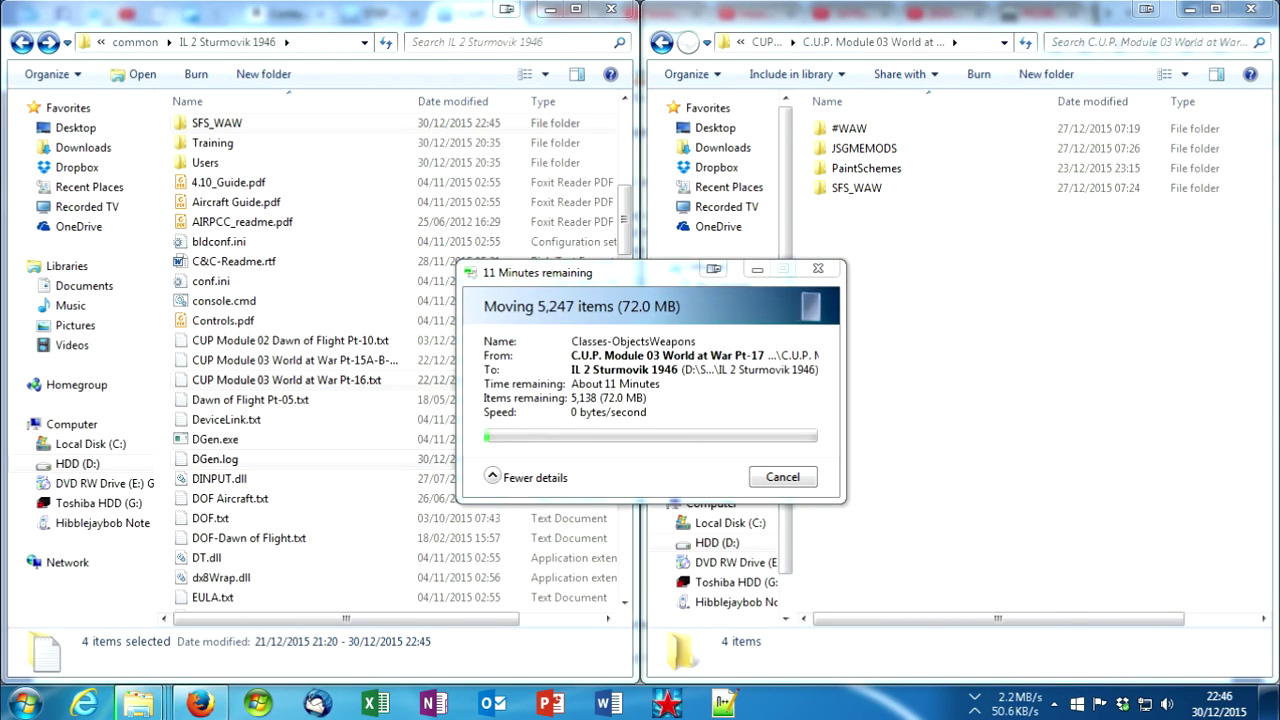
click(201, 703)
scroll(472, 380, down, 7)
click(451, 566)
click(637, 300)
Step: Look through the World at War Part-15 thread in Firefox, including its recommended JSGME #WAW options
click(930, 400)
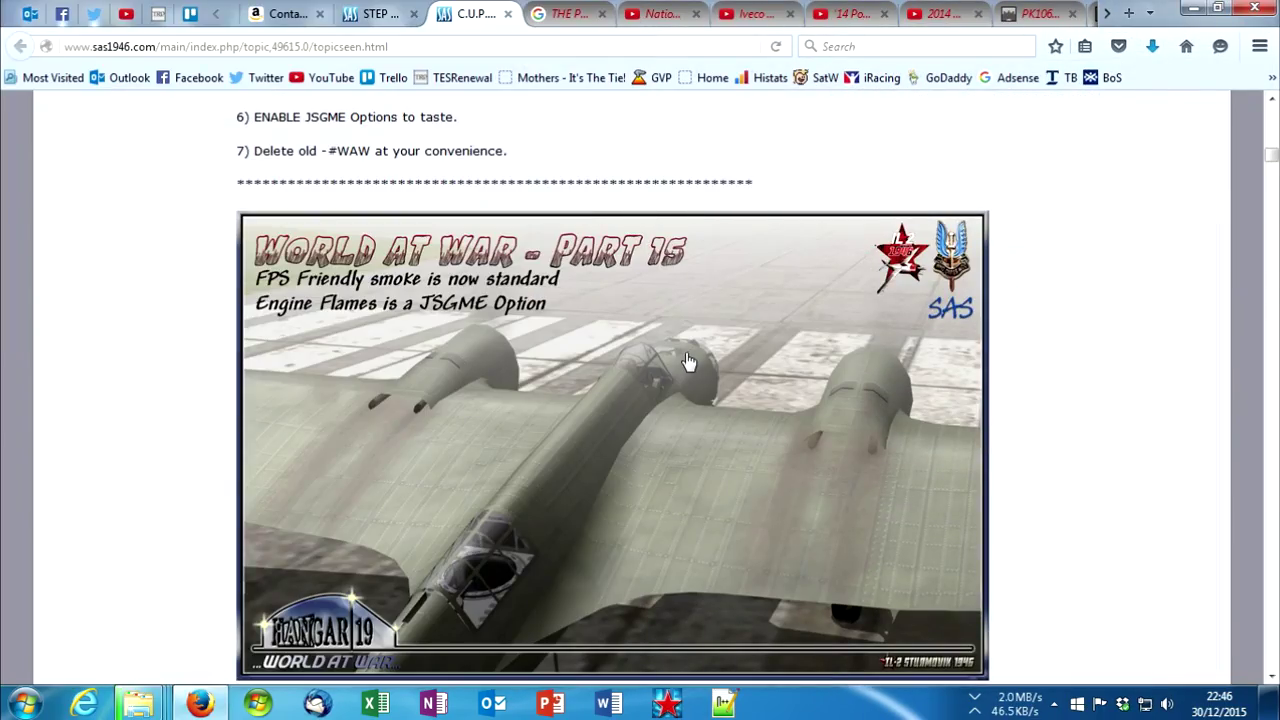
scroll(688, 362, down, 9)
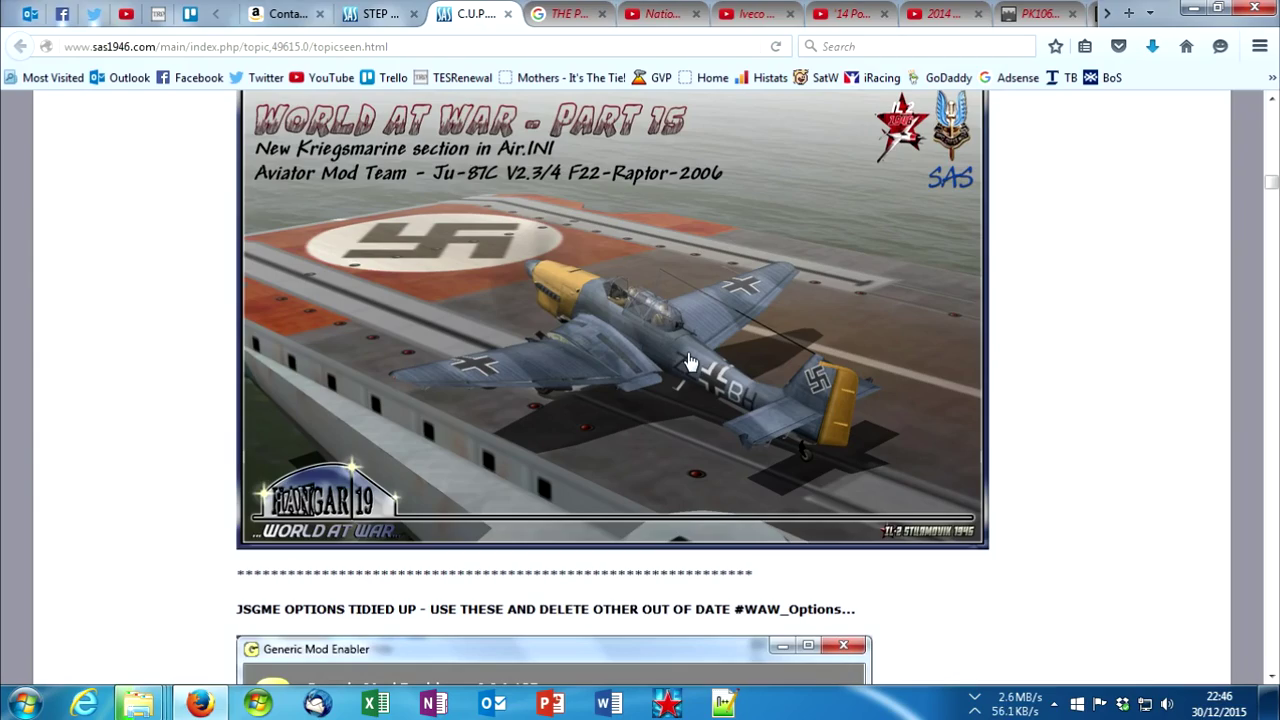
scroll(688, 362, down, 5)
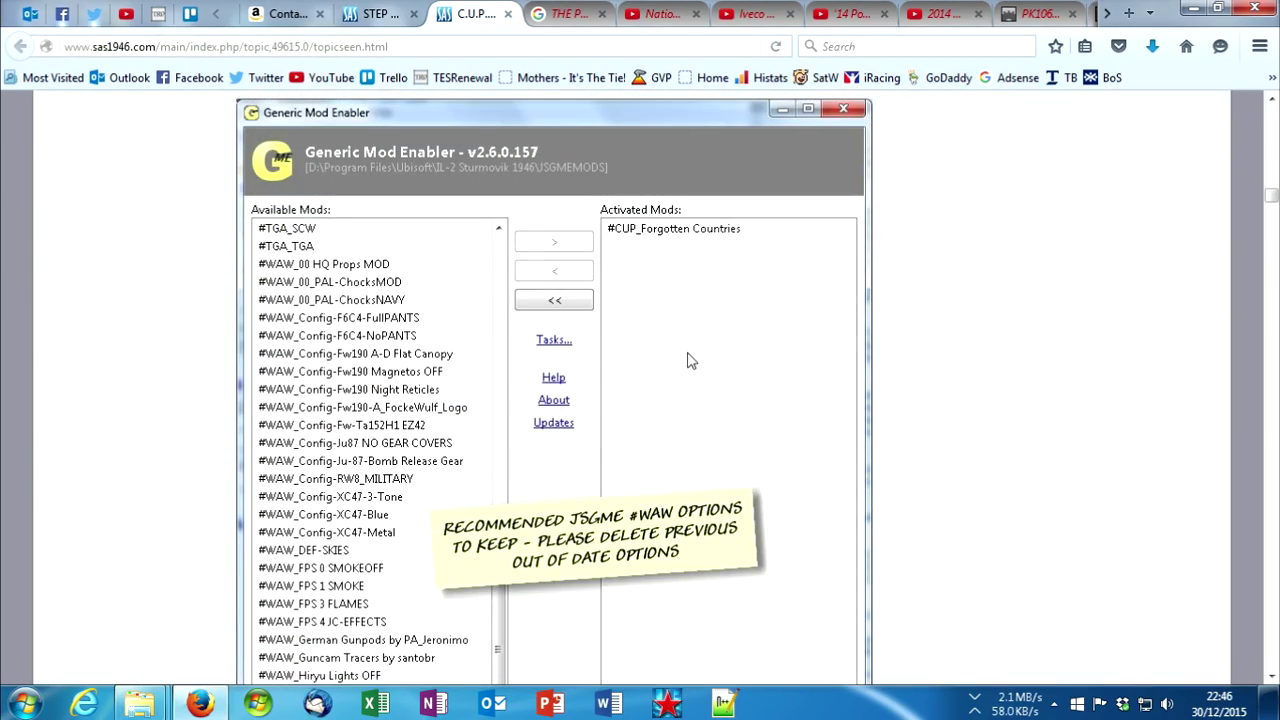
scroll(690, 360, down, 15)
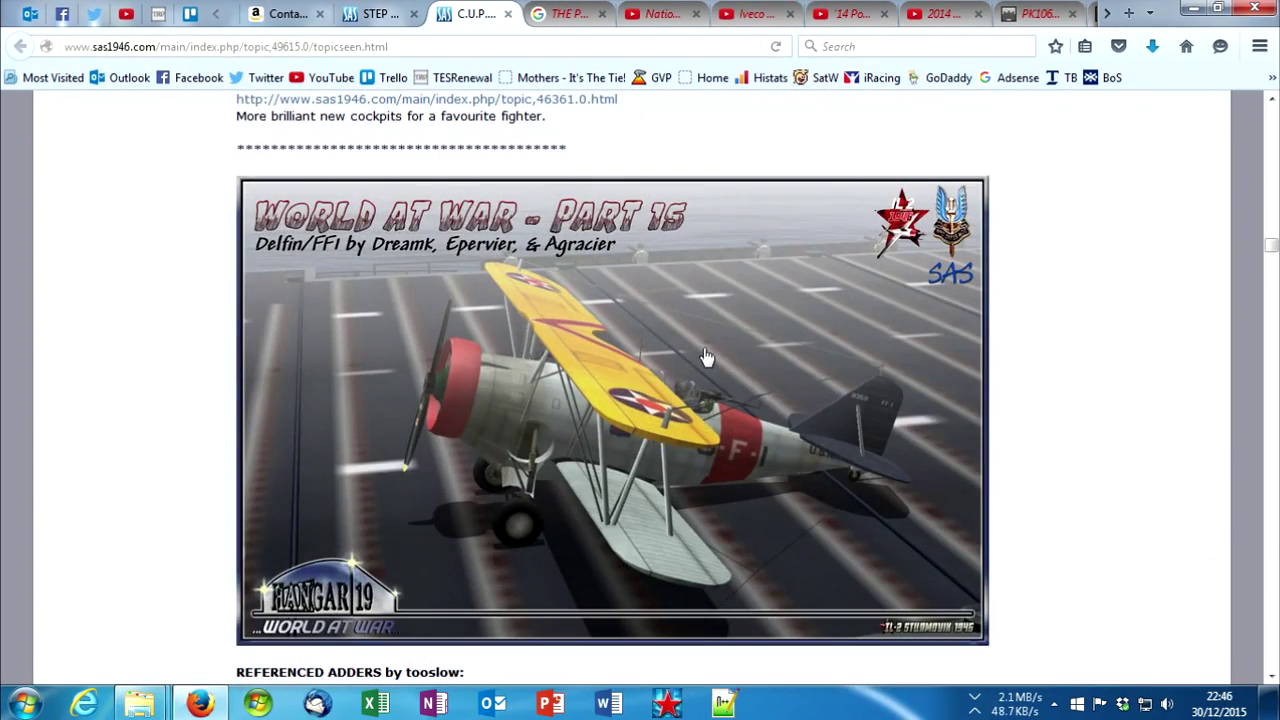
Step: Switch back to Explorer, go up to the IL2 Mods folder and review the completed CUP1, CUP2 and CUP3 module folders
click(139, 703)
click(325, 605)
click(139, 703)
click(118, 622)
click(769, 43)
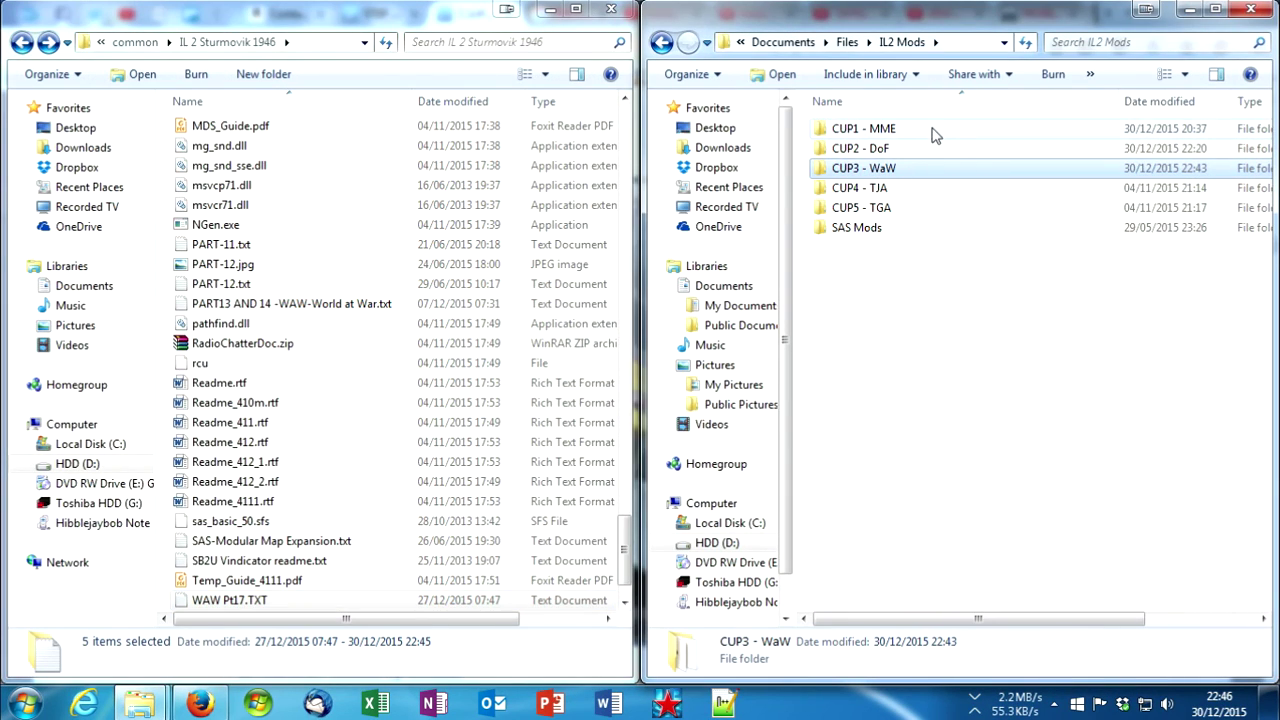
mouse_move(931, 135)
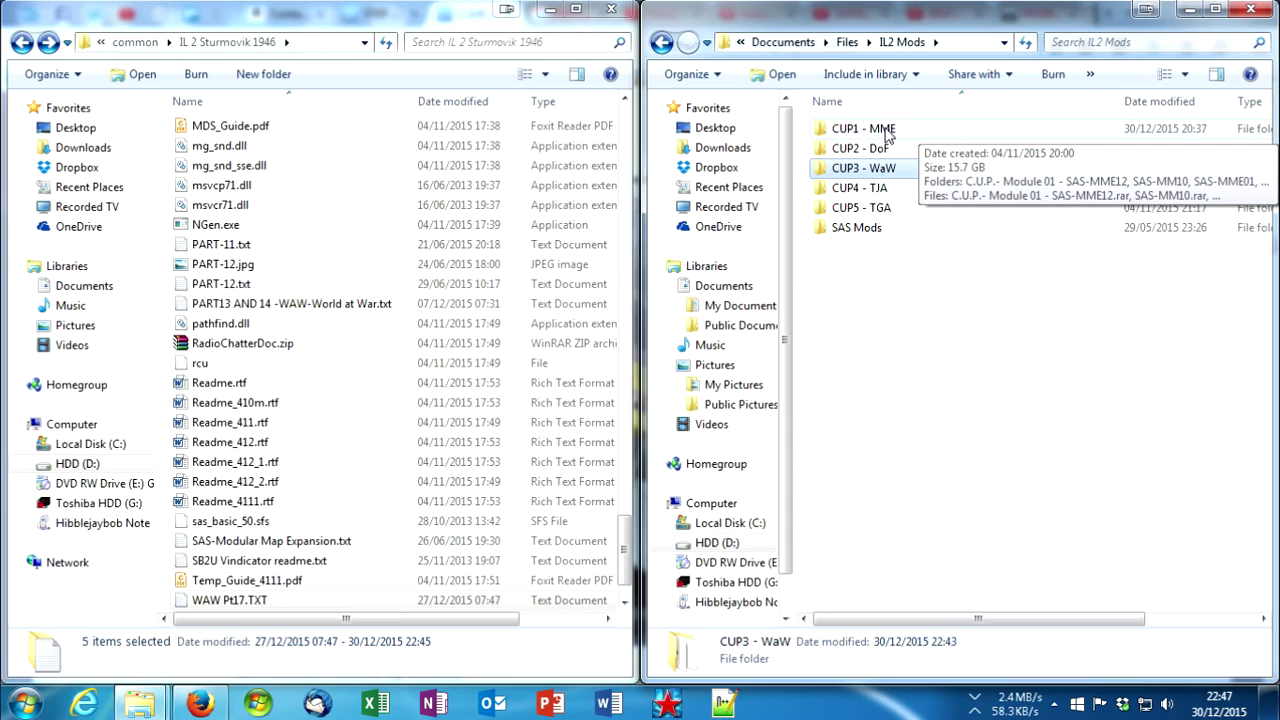
click(896, 137)
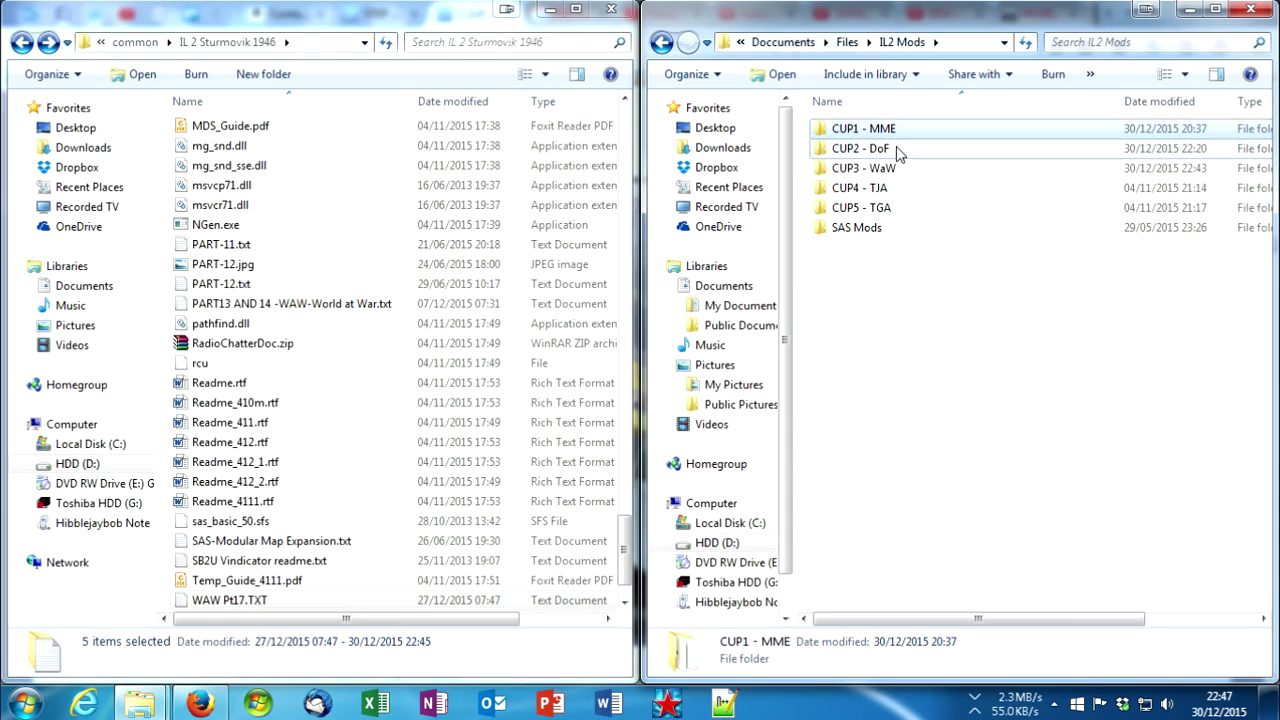
click(897, 150)
click(905, 168)
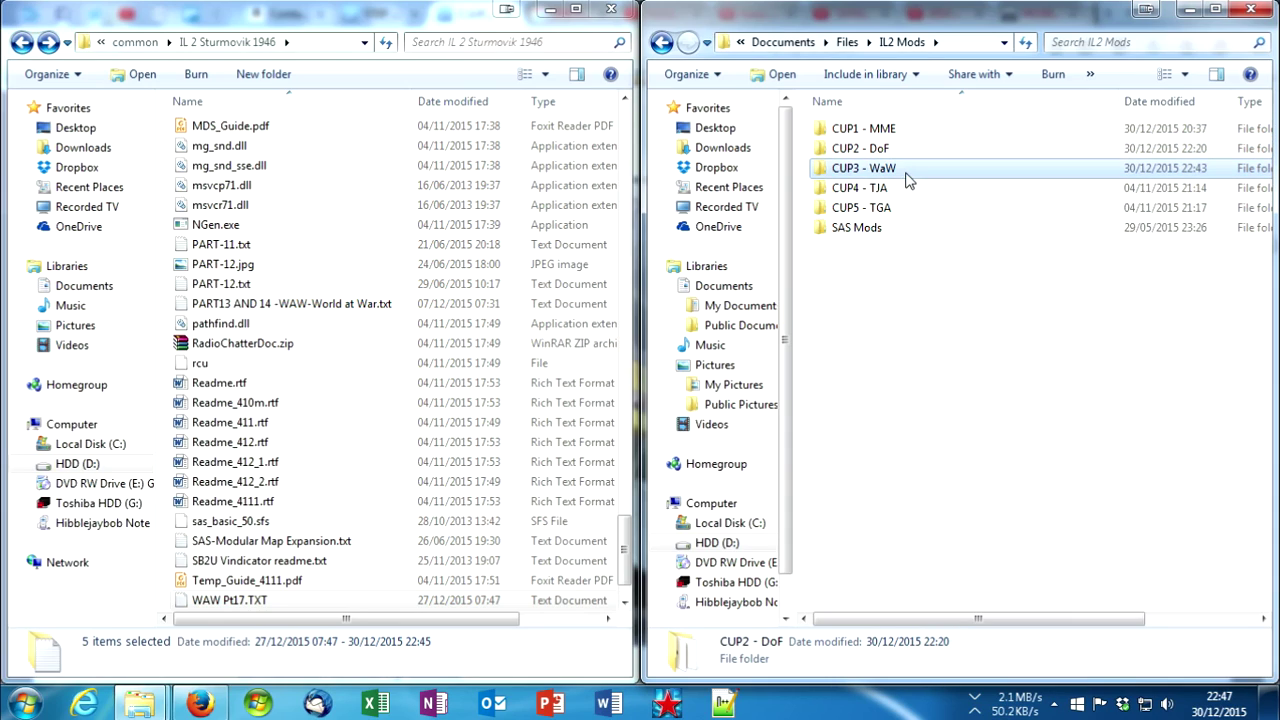
Step: Check the archives in the CUP4 - TJA folder and look at CUP5 - TGA in IL2 Mods
double_click(887, 192)
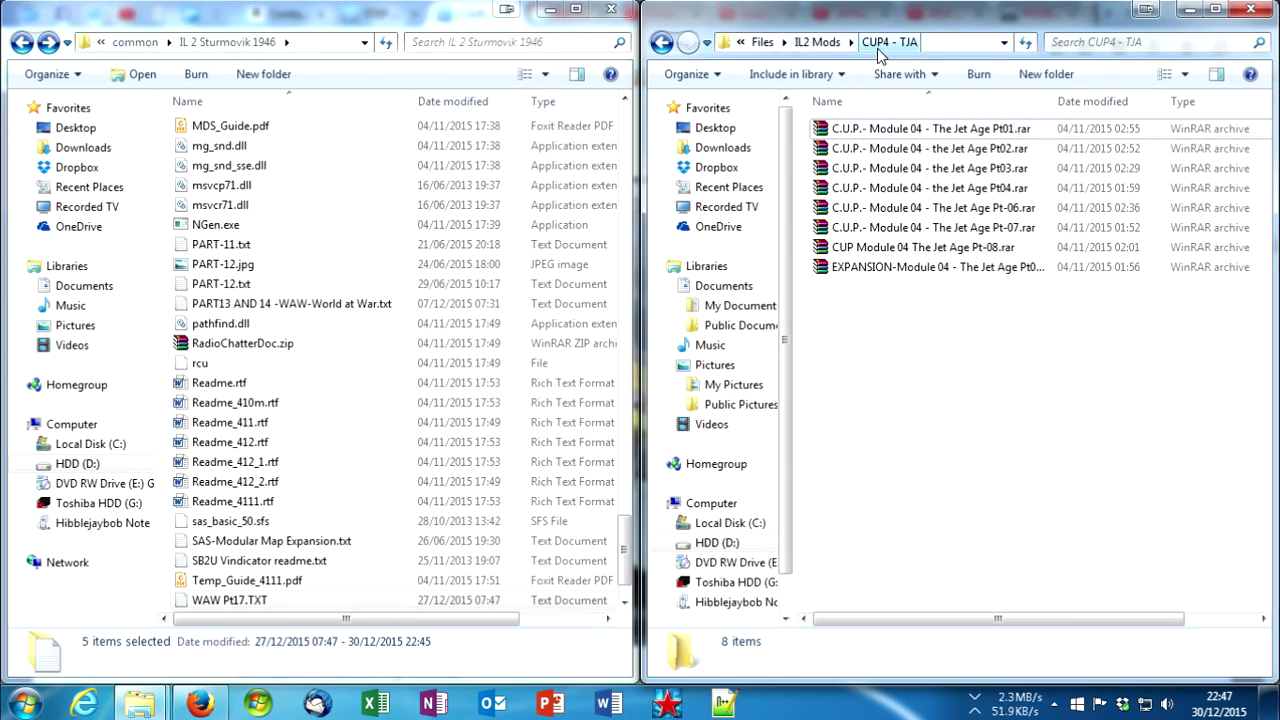
click(817, 42)
double_click(810, 207)
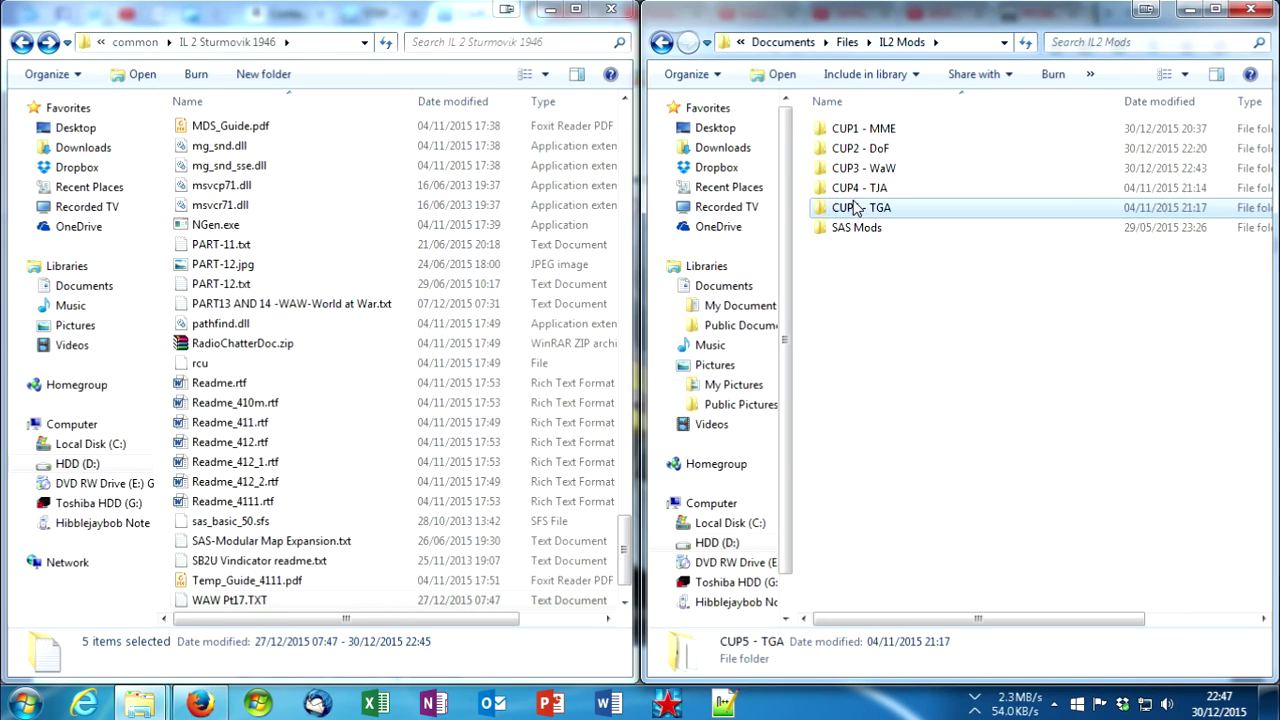
Step: Switch to the Firefox download list and check the Module 04 The Jet Age parts for restore points, highlighting the Pt06 note
click(228, 700)
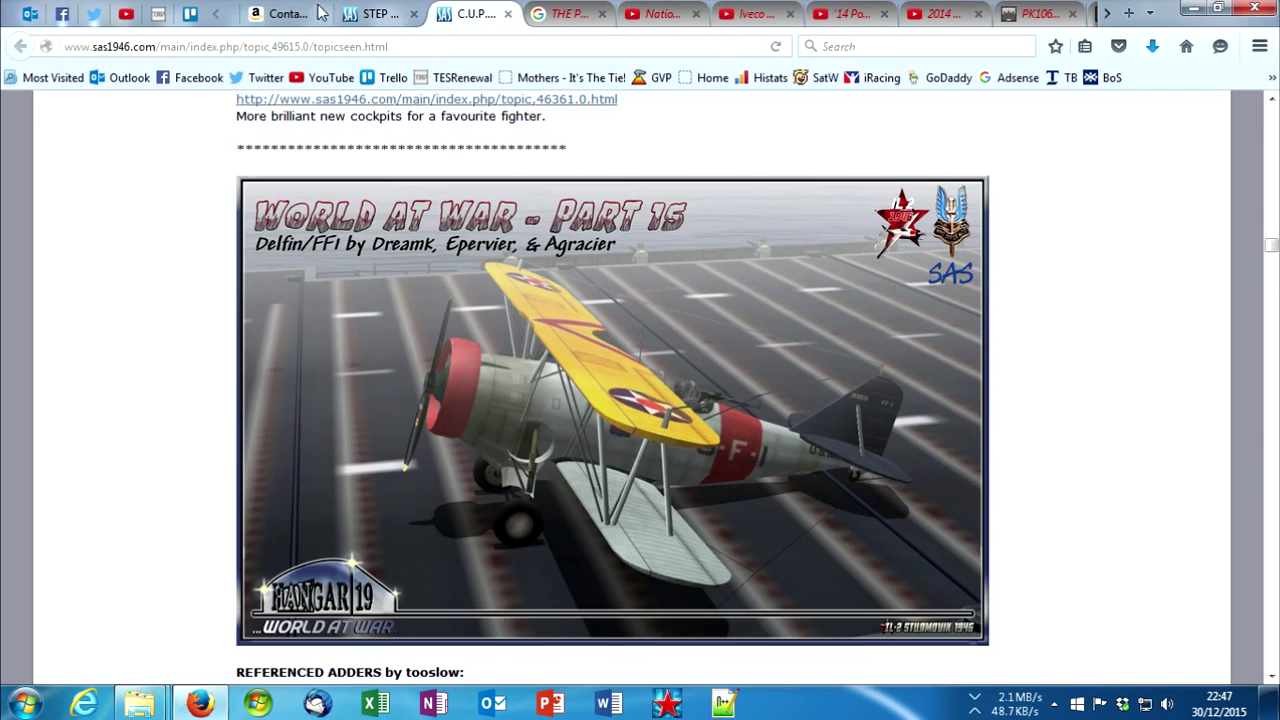
click(378, 13)
scroll(457, 291, down, 5)
scroll(477, 323, up, 2)
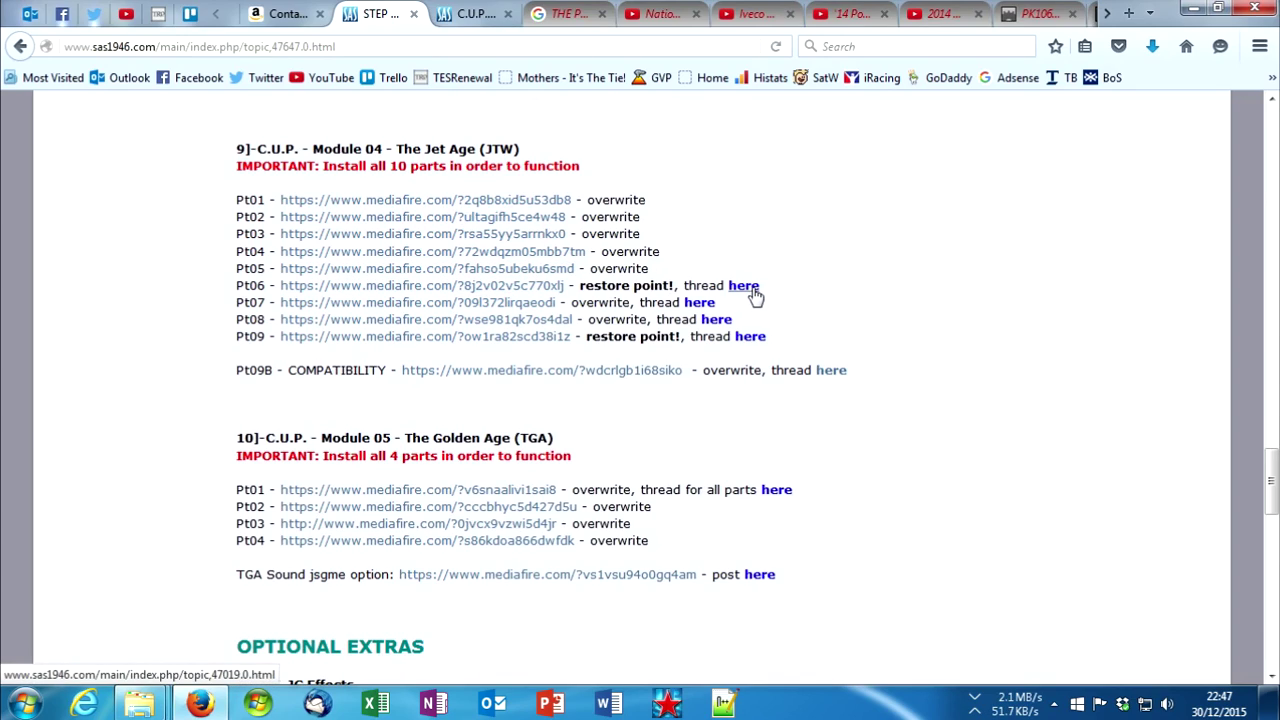
drag(636, 290, 780, 289)
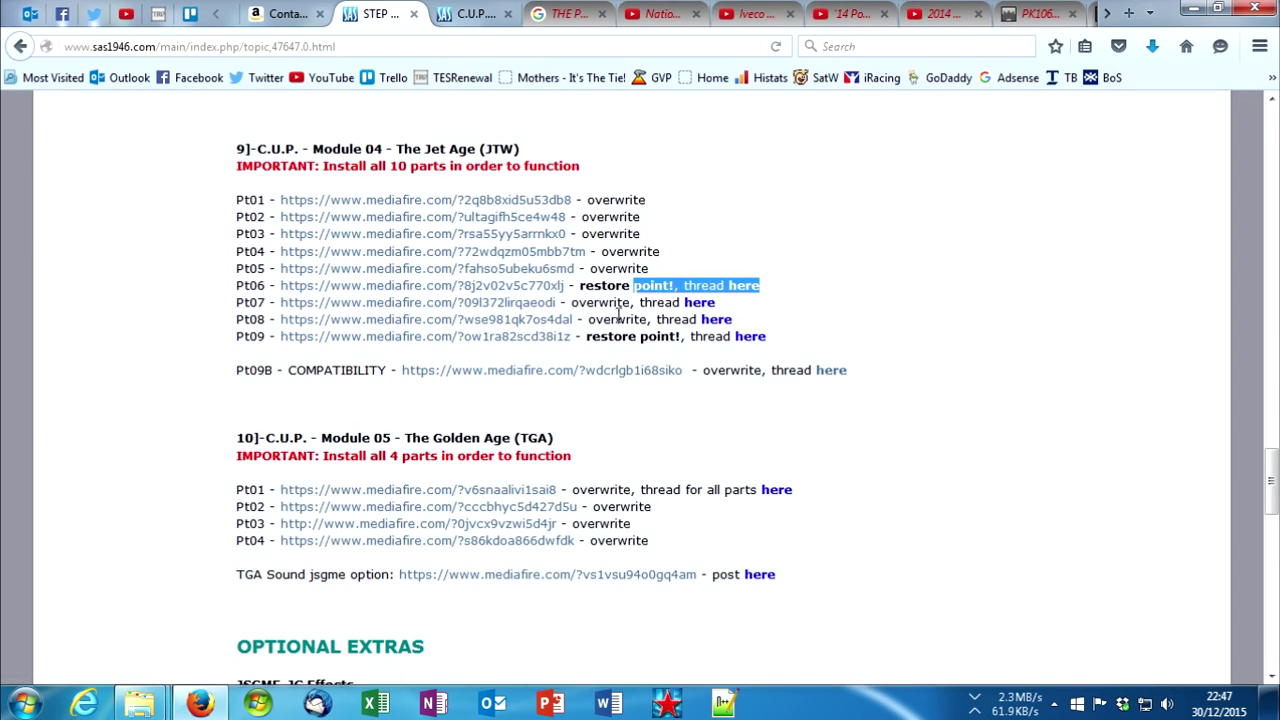
Step: Switch from the Firefox download list to the IL 2 Sturmovik 1946 folder in Explorer and launch JSGME.exe
scroll(460, 480, down, 2)
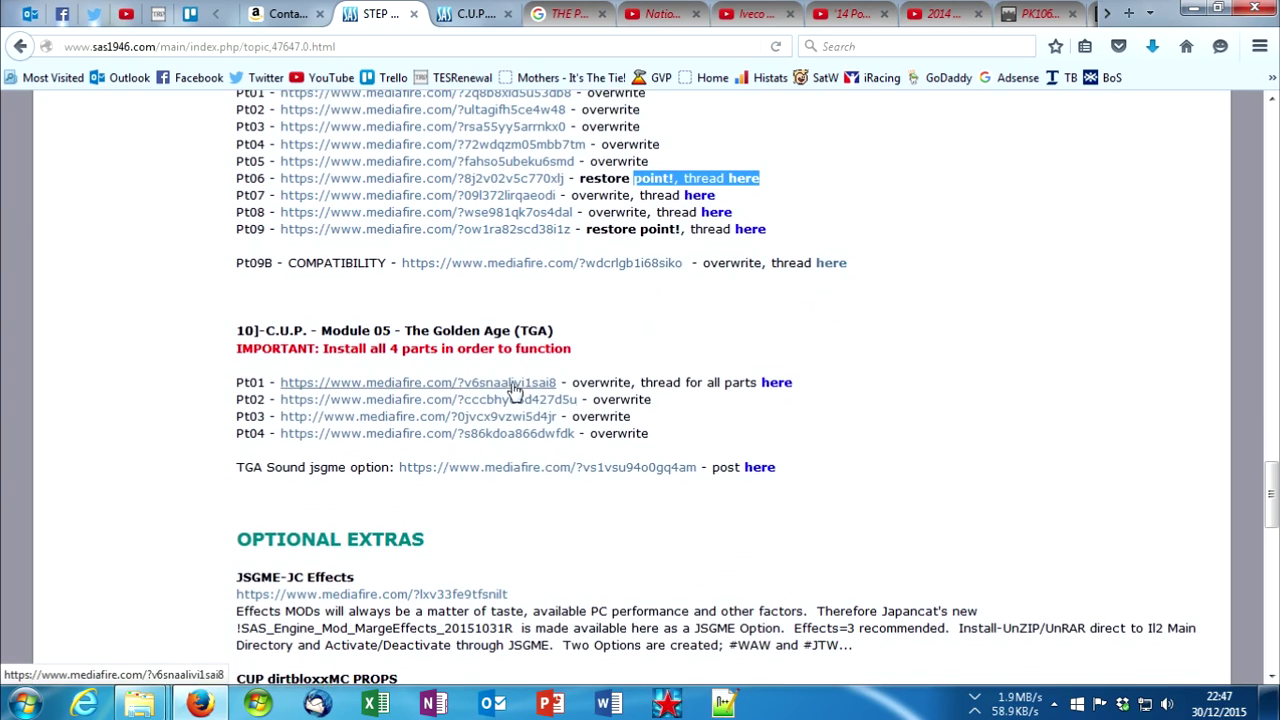
mouse_move(140, 704)
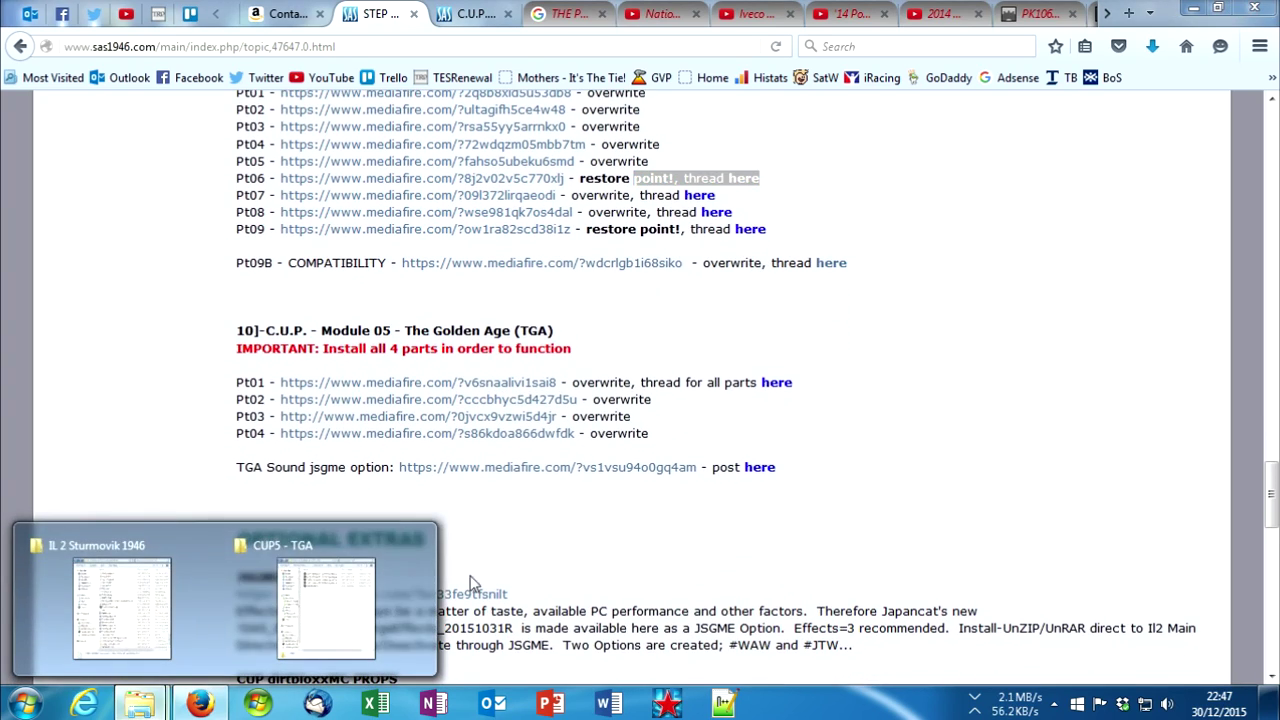
click(175, 603)
click(355, 541)
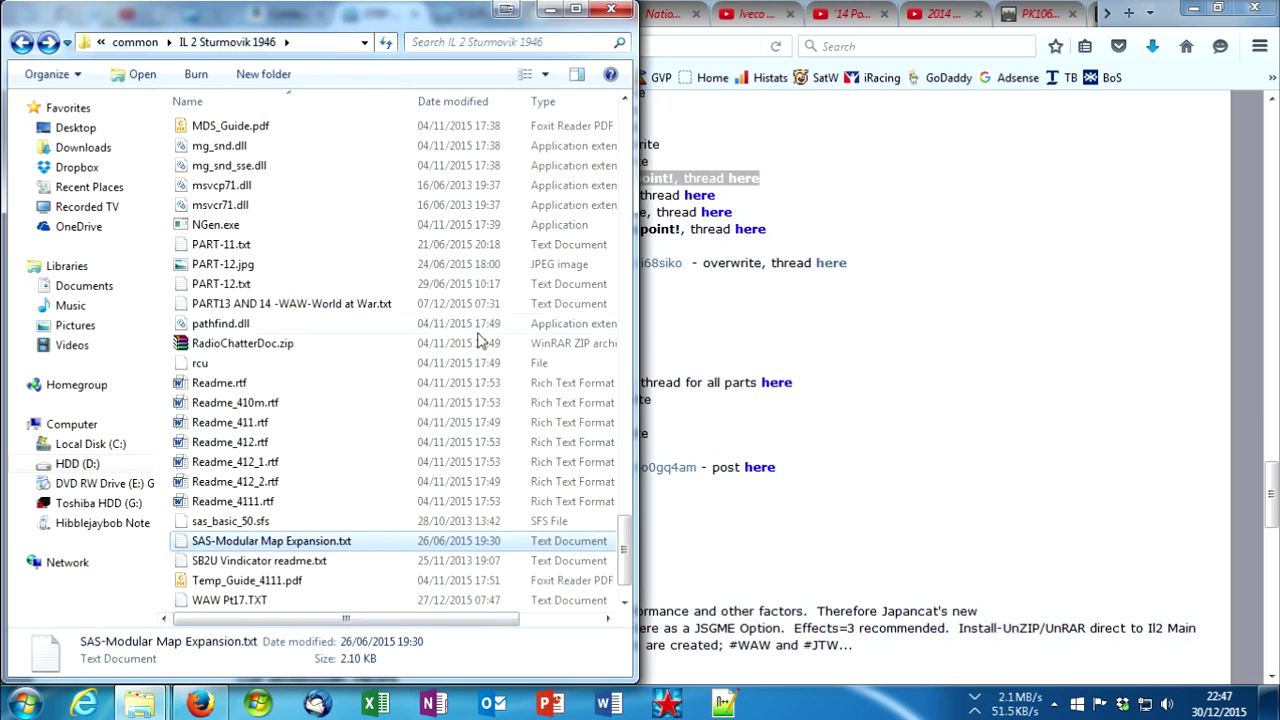
click(577, 12)
scroll(371, 314, up, 11)
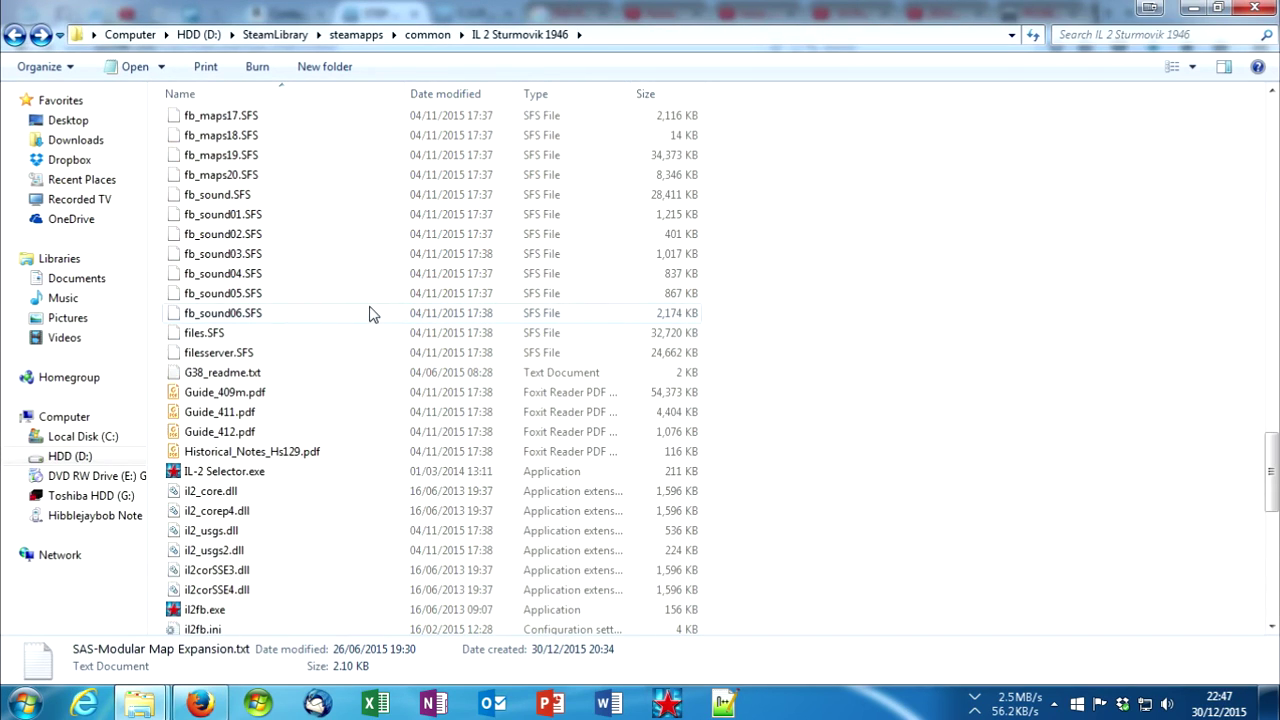
scroll(309, 423, down, 5)
double_click(240, 412)
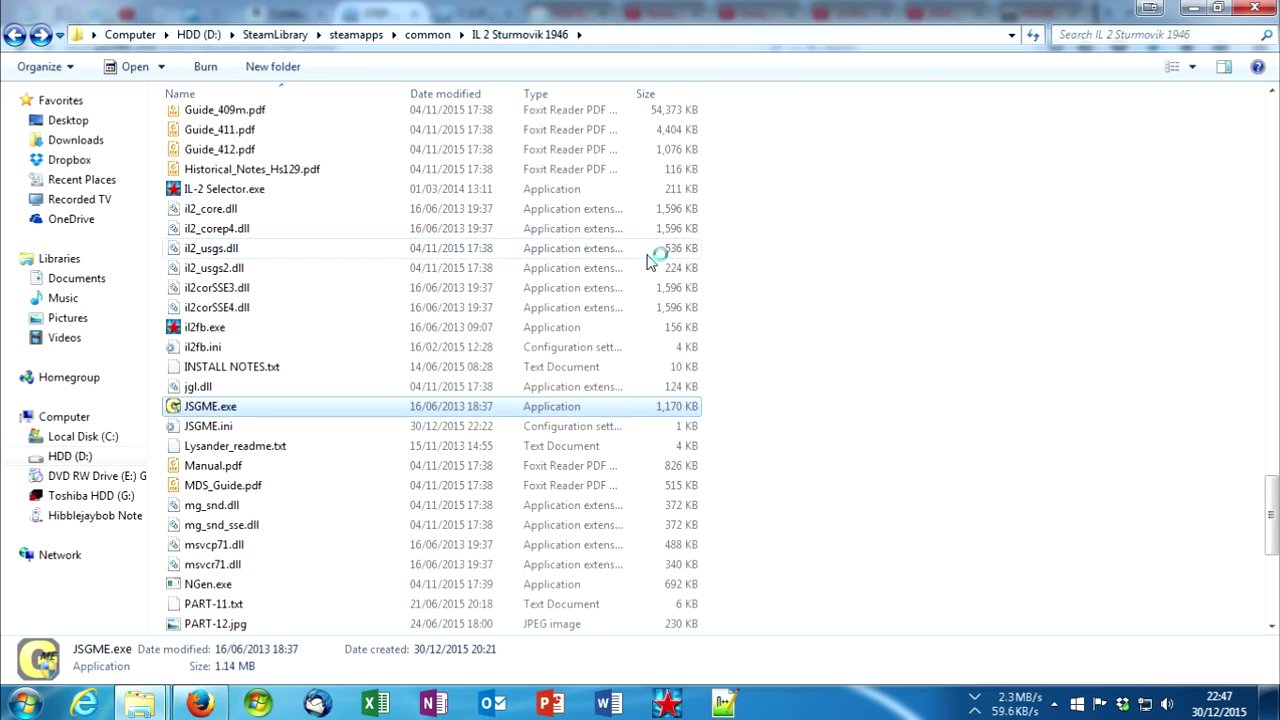
Step: Look through the available mods, and enable #CUP_Big Clouds by Manysh and #CUP_Forgotten Countries
drag(636, 270, 645, 556)
drag(637, 505, 645, 235)
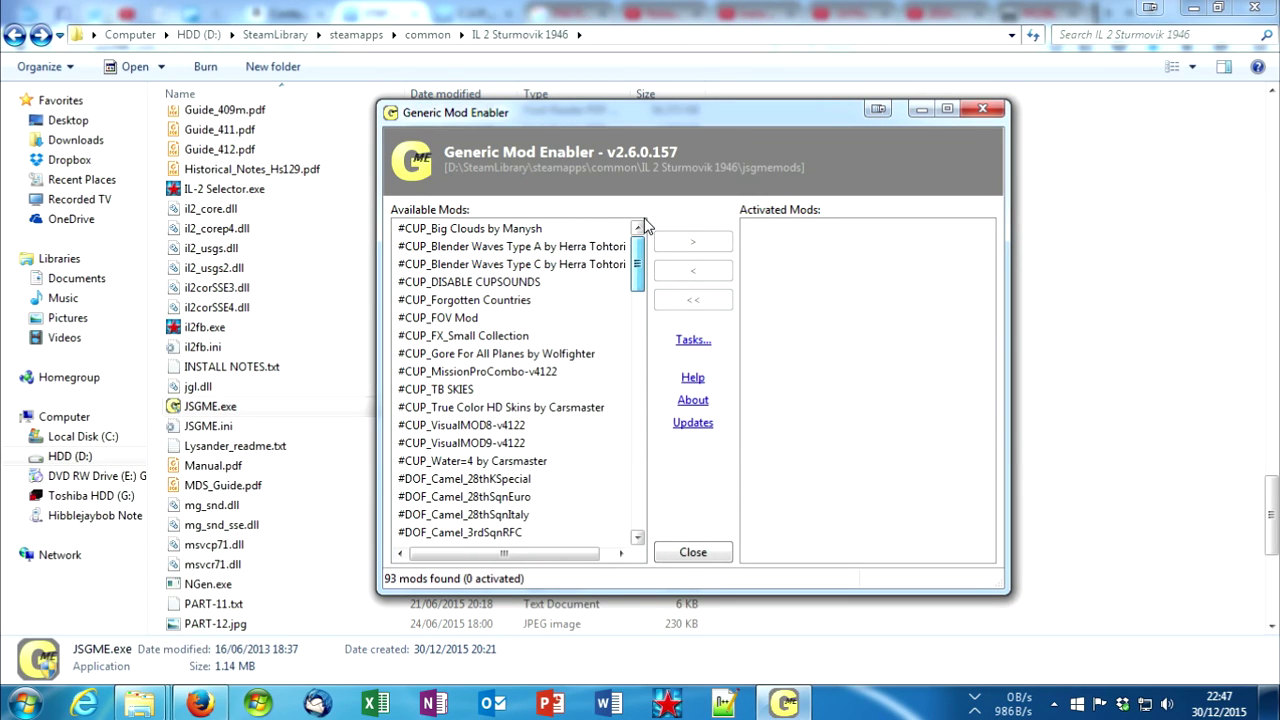
click(470, 229)
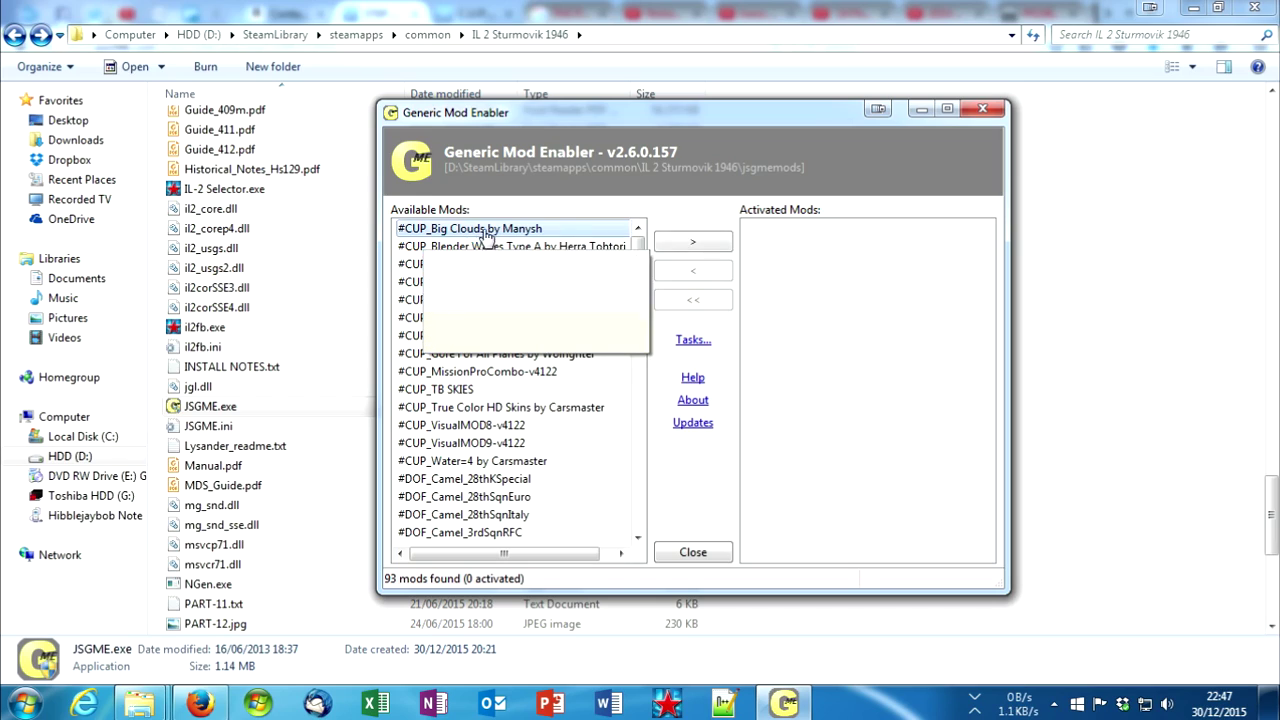
click(692, 242)
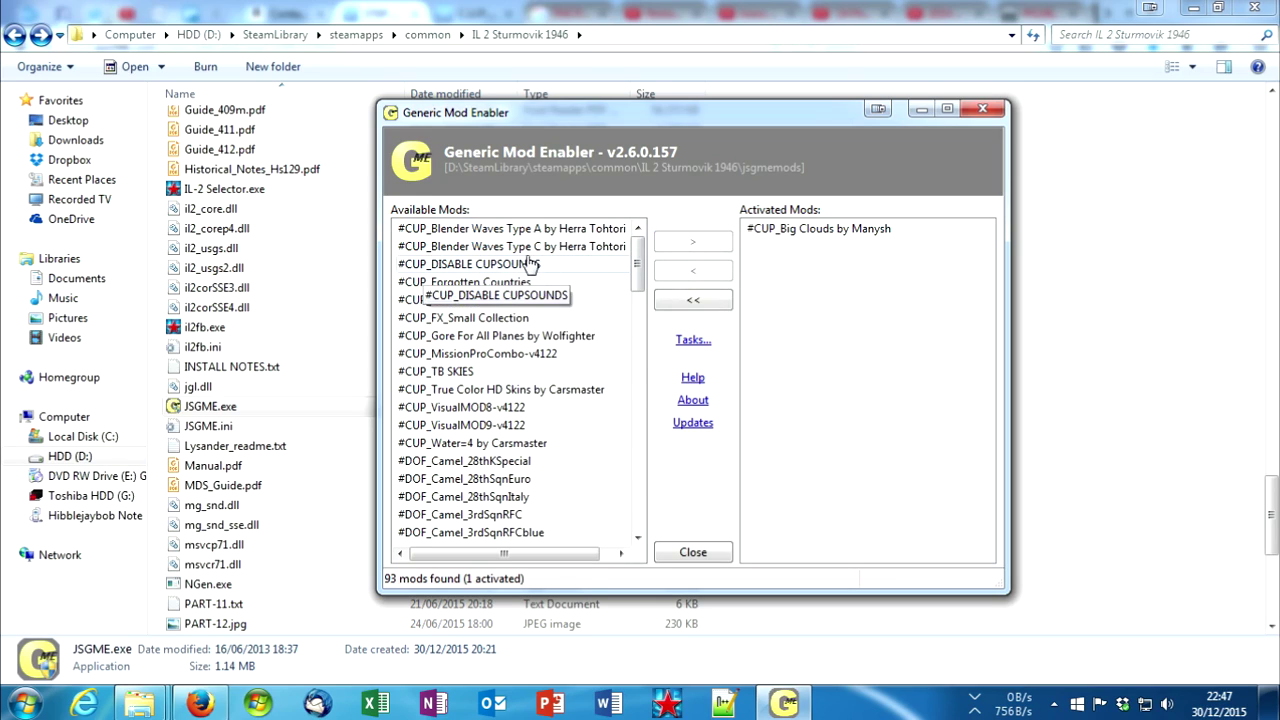
click(482, 282)
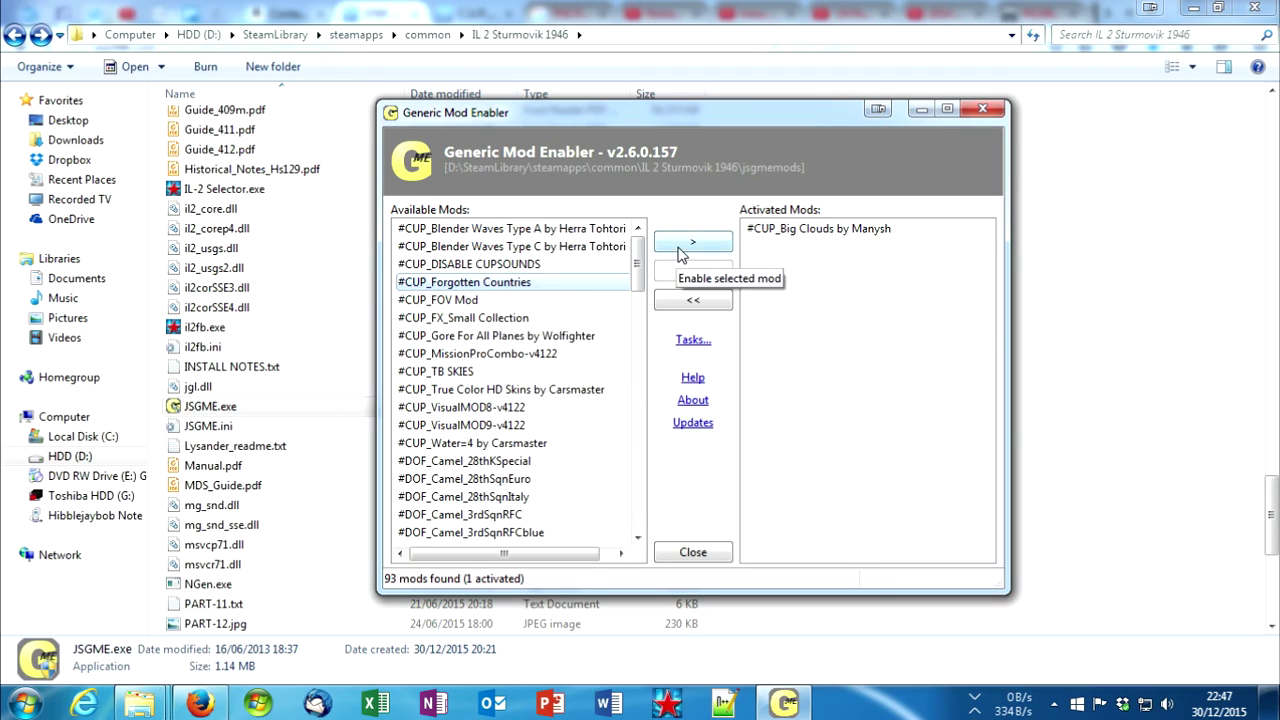
click(692, 242)
Step: Enable #CUP_Gore For All Planes by Wolfighter, #CUP_MissionProCombo-v4122, #CUP_TB SKIES and #CUP_True Color HD Skins by Carsmaster
scroll(480, 310, down, 1)
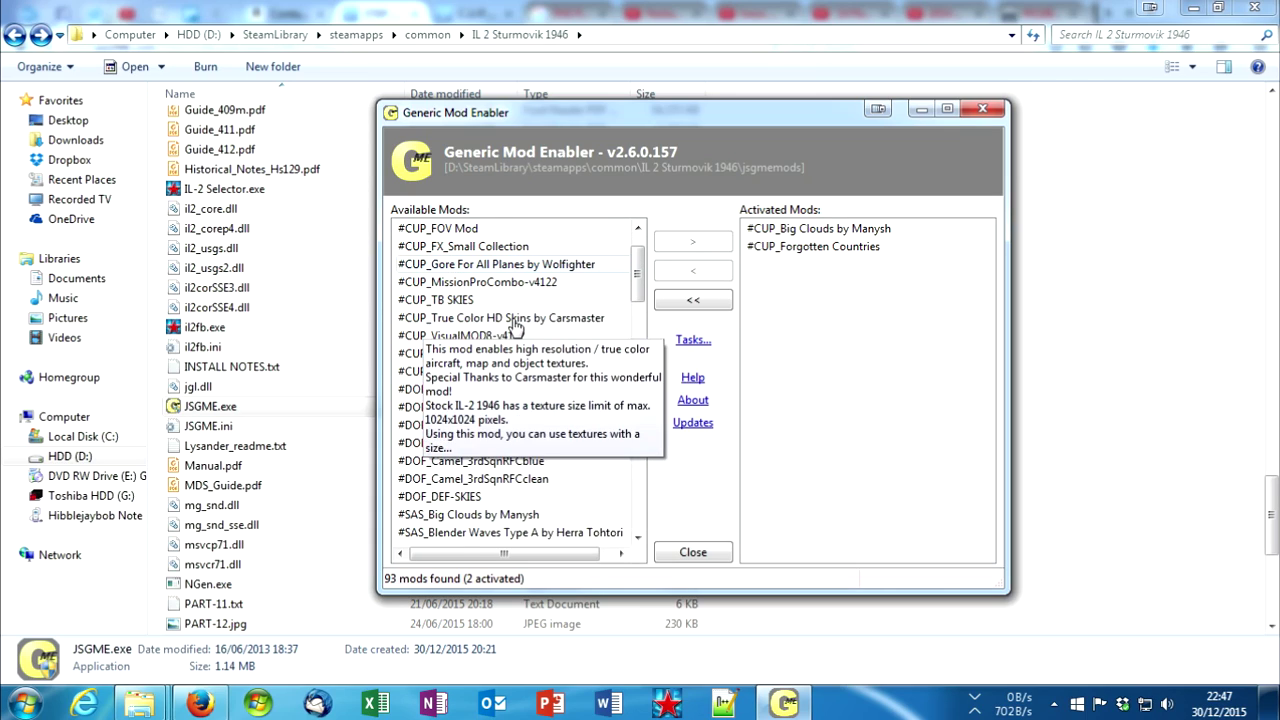
click(562, 265)
click(692, 242)
click(480, 265)
click(692, 242)
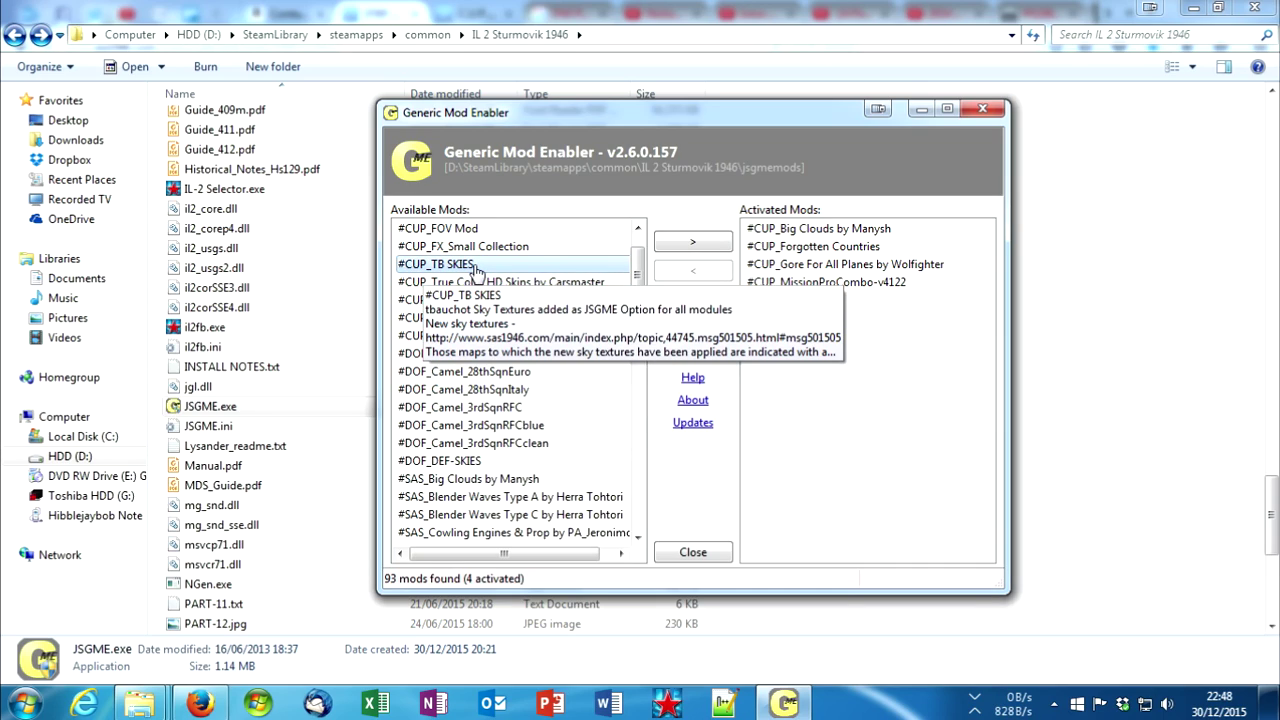
click(662, 241)
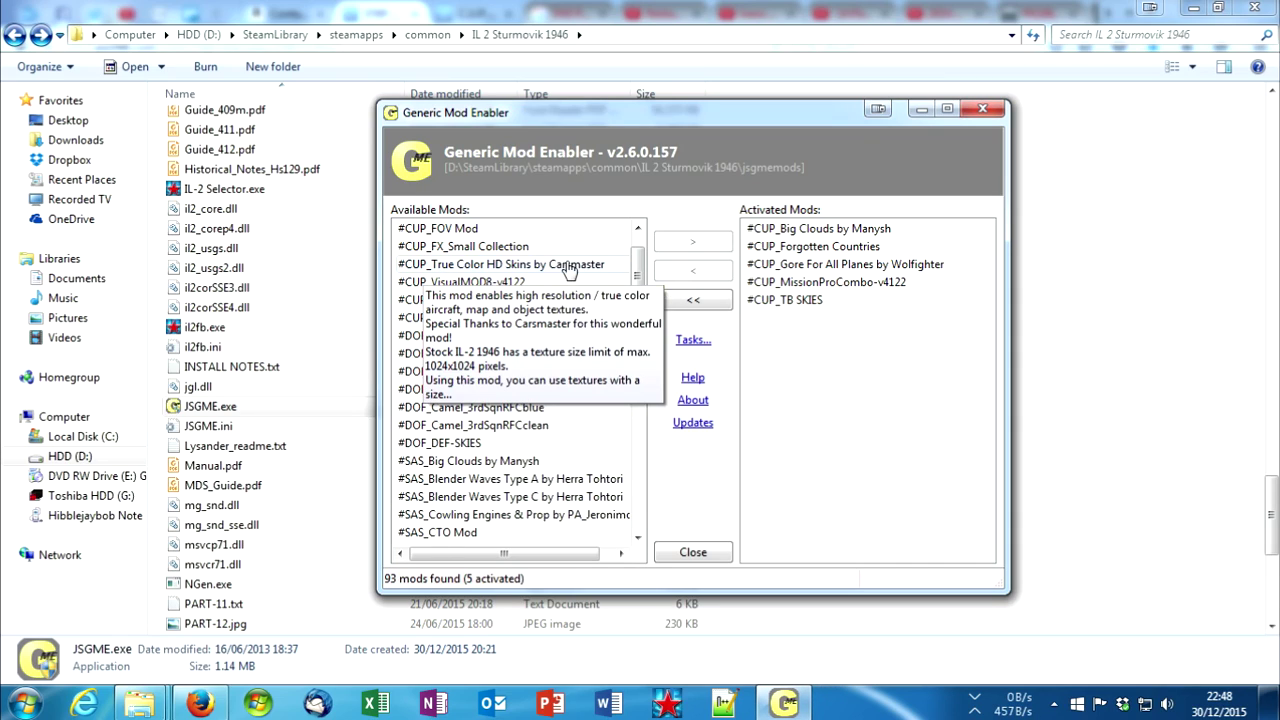
click(567, 268)
click(693, 242)
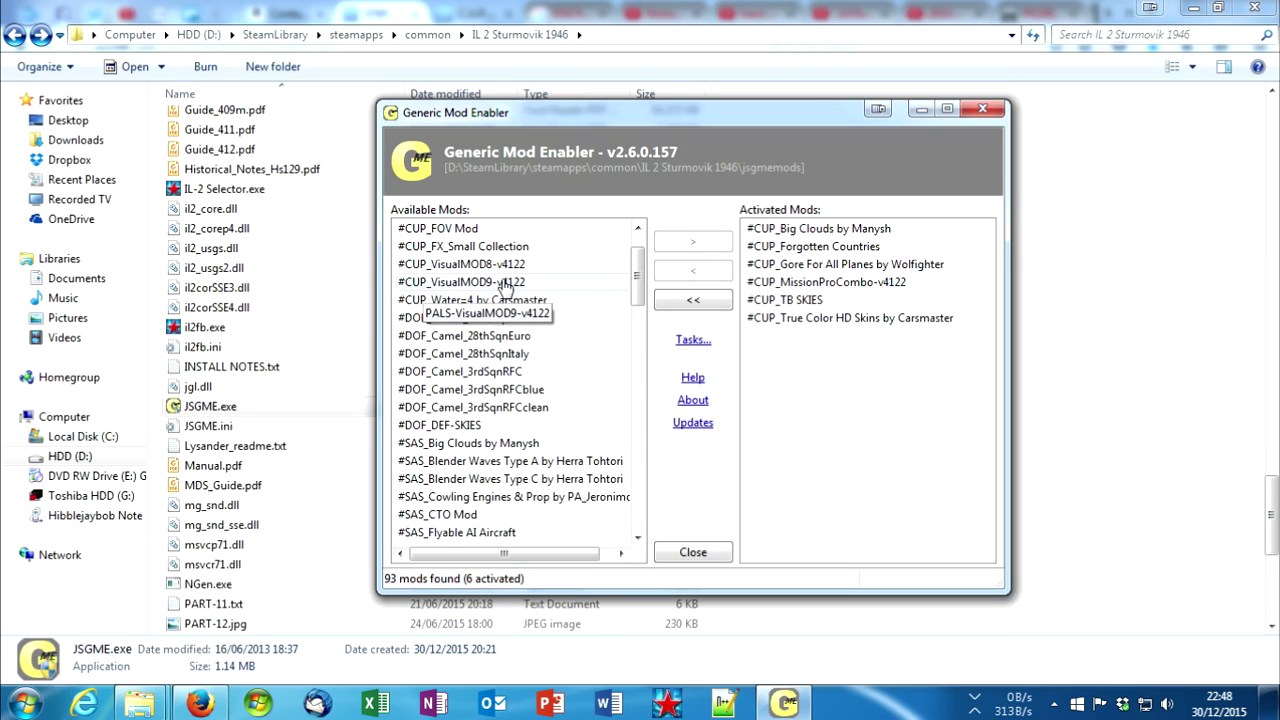
Step: Select #CUP_FX_Small Collection, #CUP_VisualMOD8-v4122, #CUP_VisualMOD9-v4122, #CUP_Water=4, #SAS_Cowling Engines & Prop, #SAS_CTO Mod and #SAS_German Gunpods together
click(502, 282)
shift+click(505, 266)
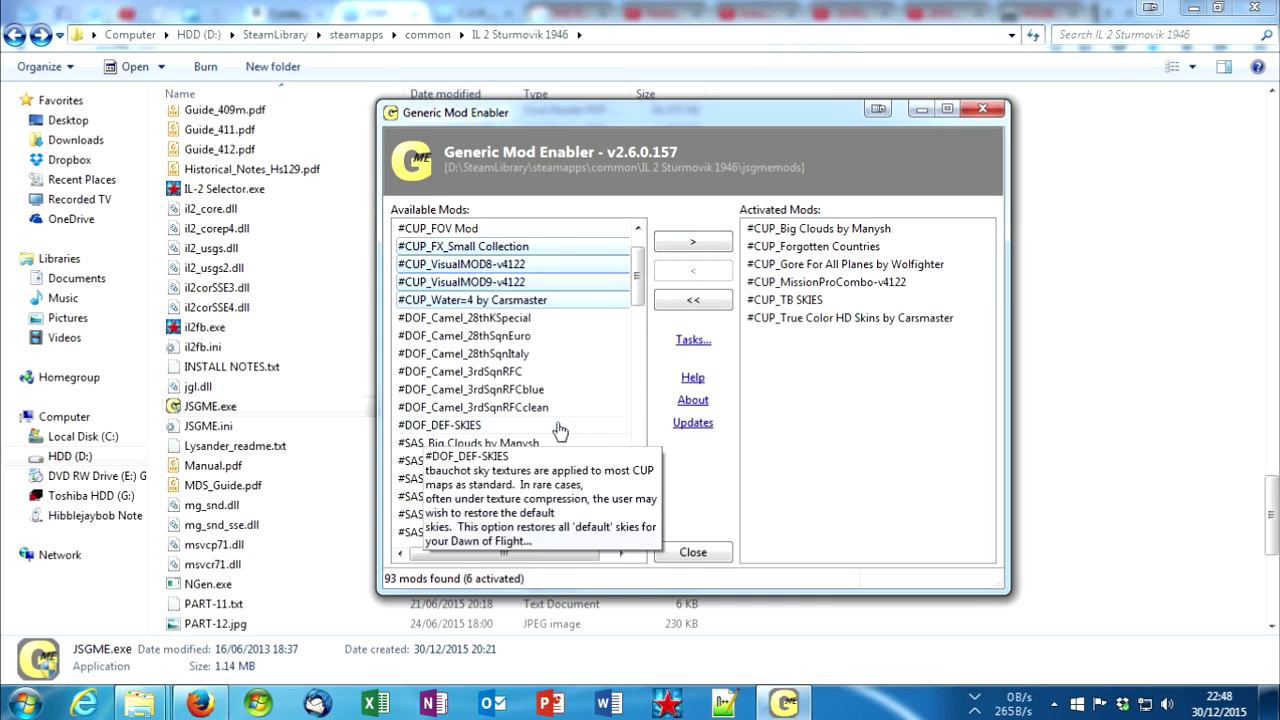
scroll(553, 400, down, 2)
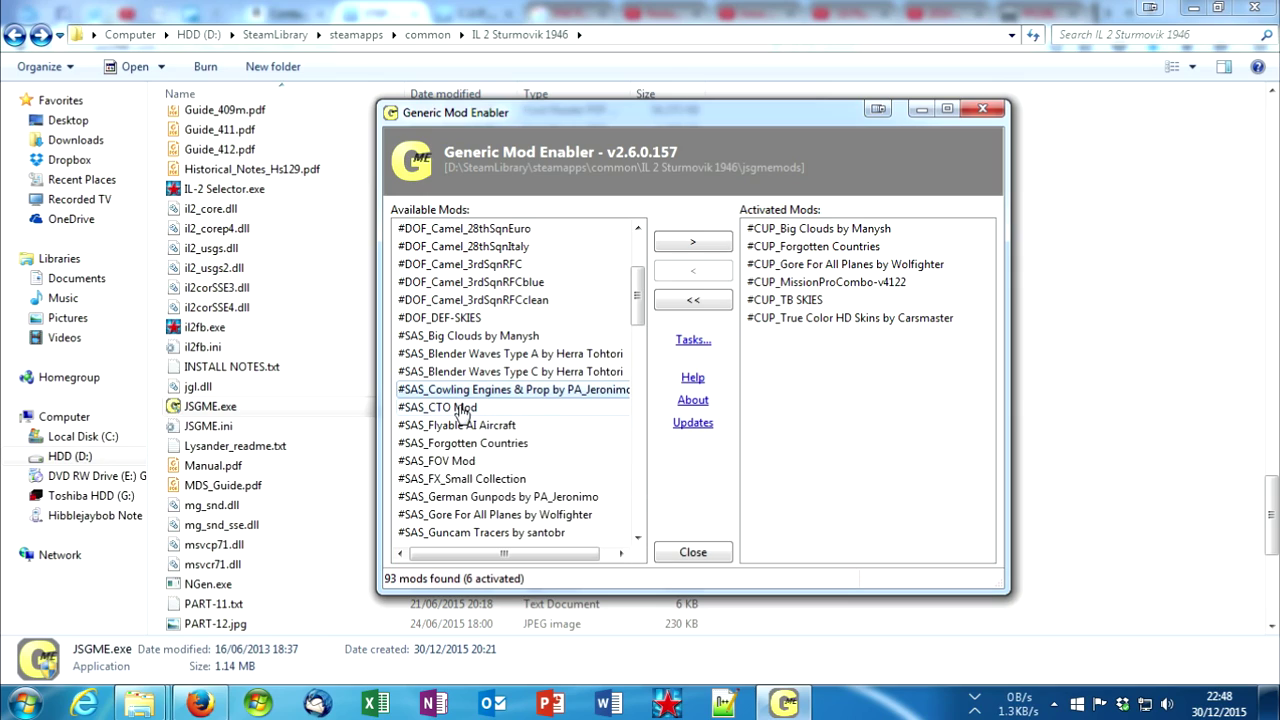
scroll(530, 453, down, 1)
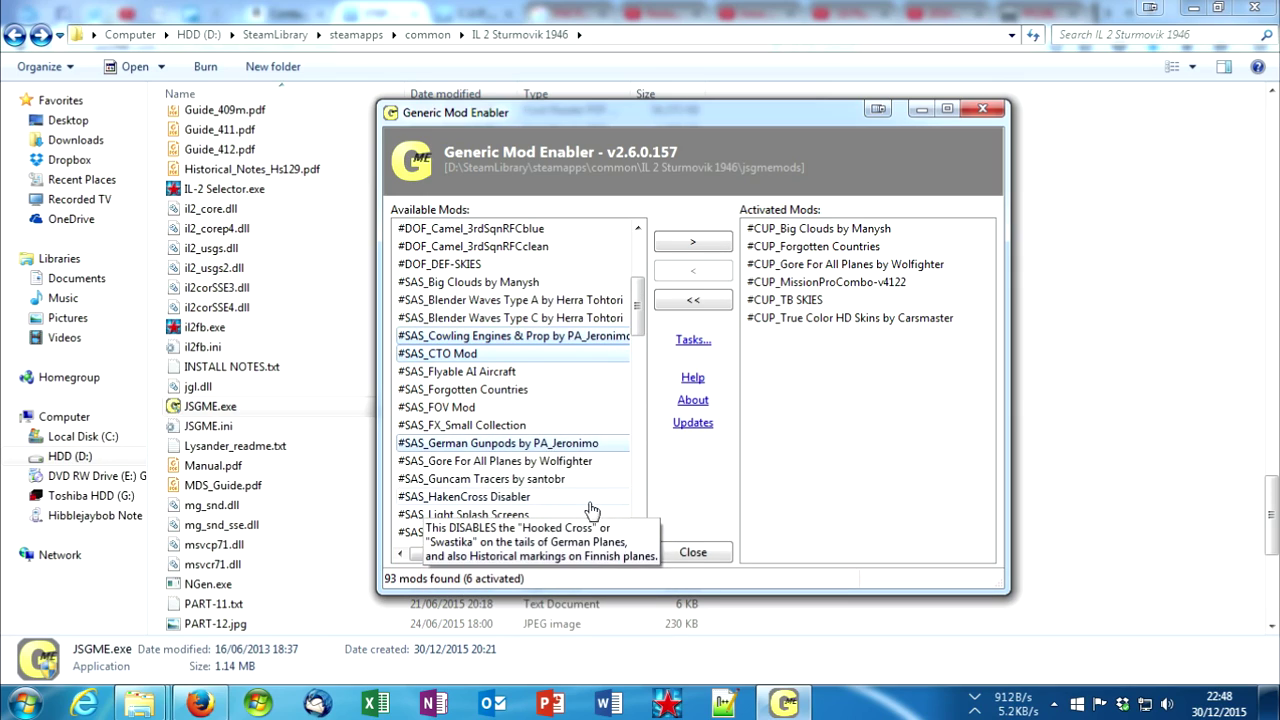
scroll(530, 455, down, 1)
scroll(497, 460, down, 1)
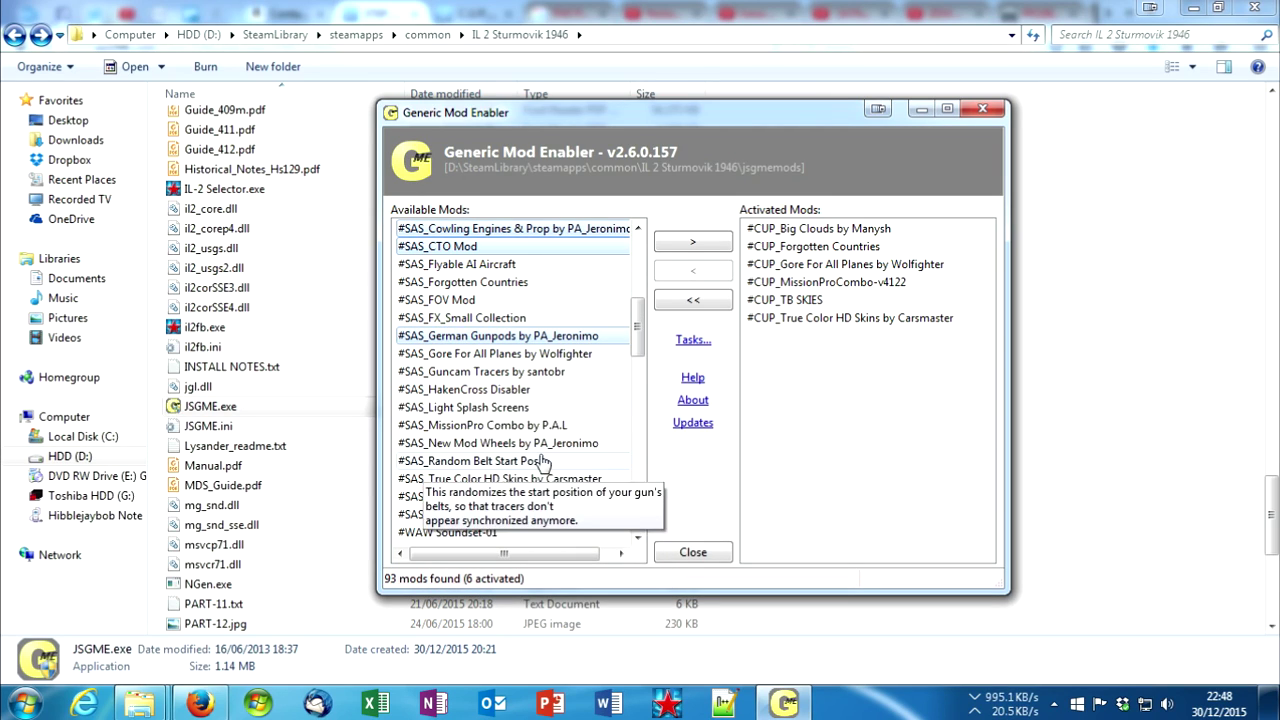
scroll(592, 408, down, 2)
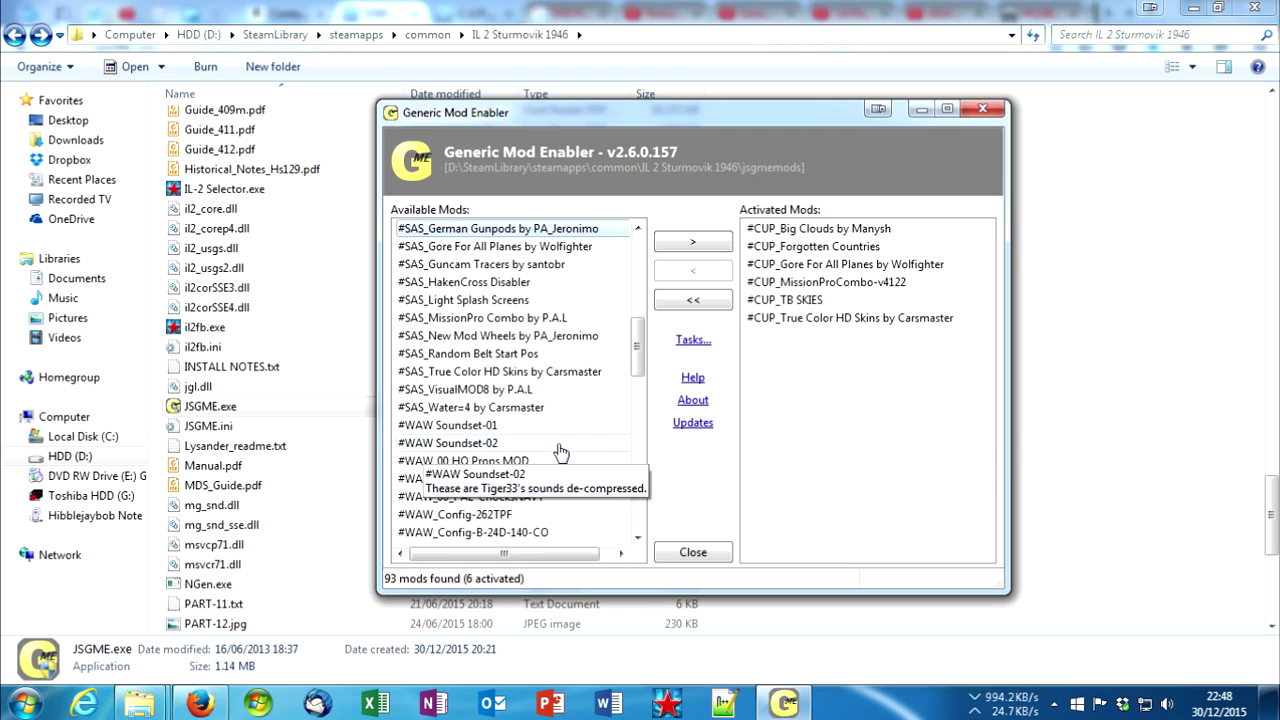
Step: Add #SAS_Random Belt Start Pos, #WAW_00 HQ Props MOD, #WAW_FLAMES and #WAW_Random Belt Start Pos to the mod selection
click(518, 357)
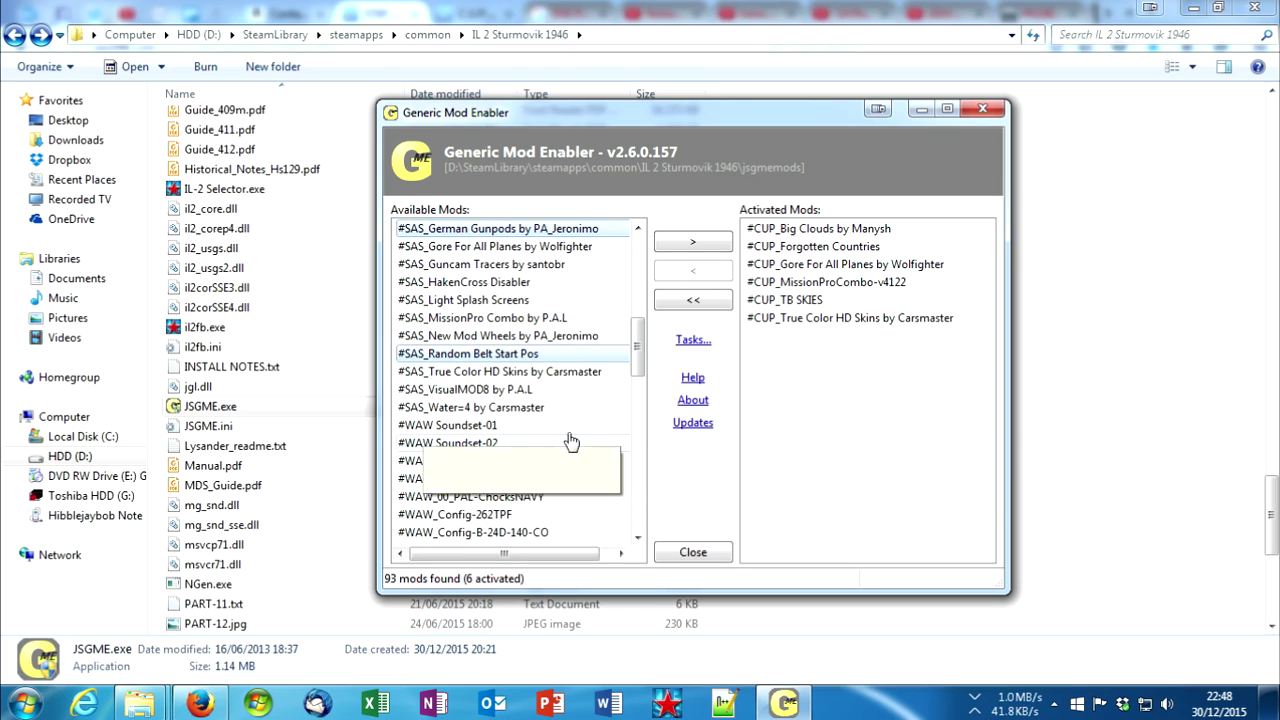
scroll(545, 410, down, 1)
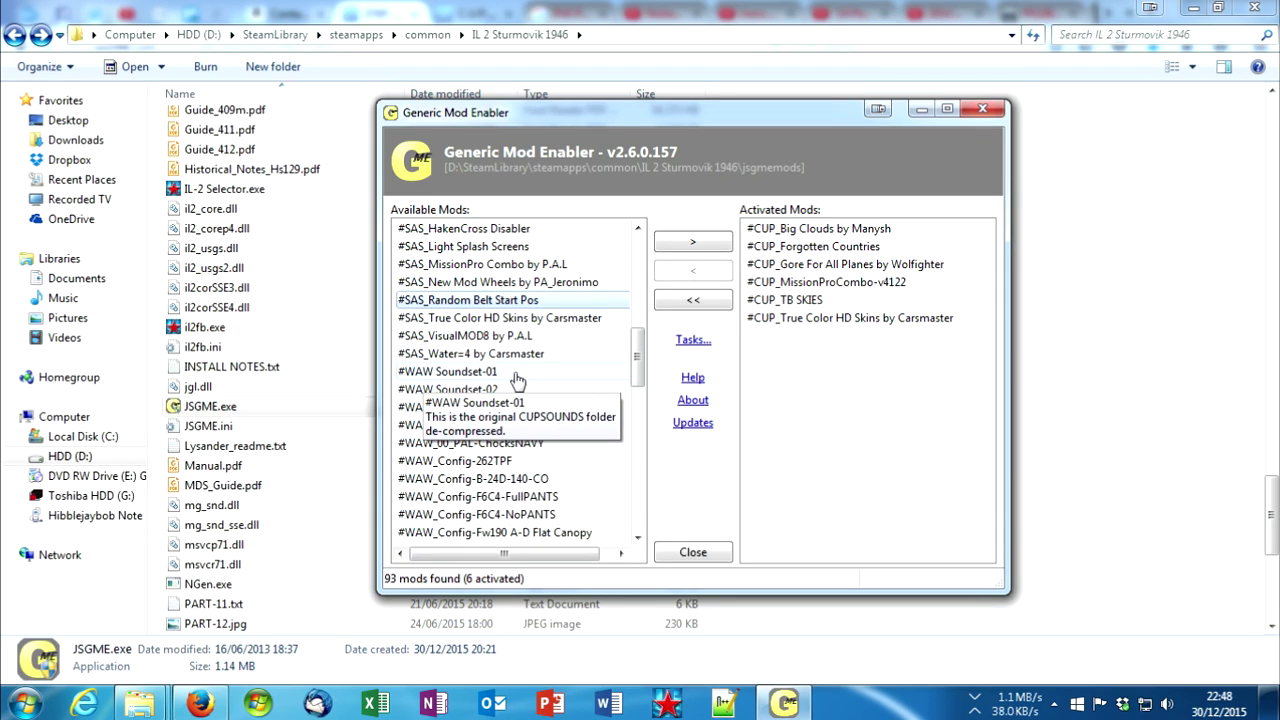
scroll(545, 426, down, 1)
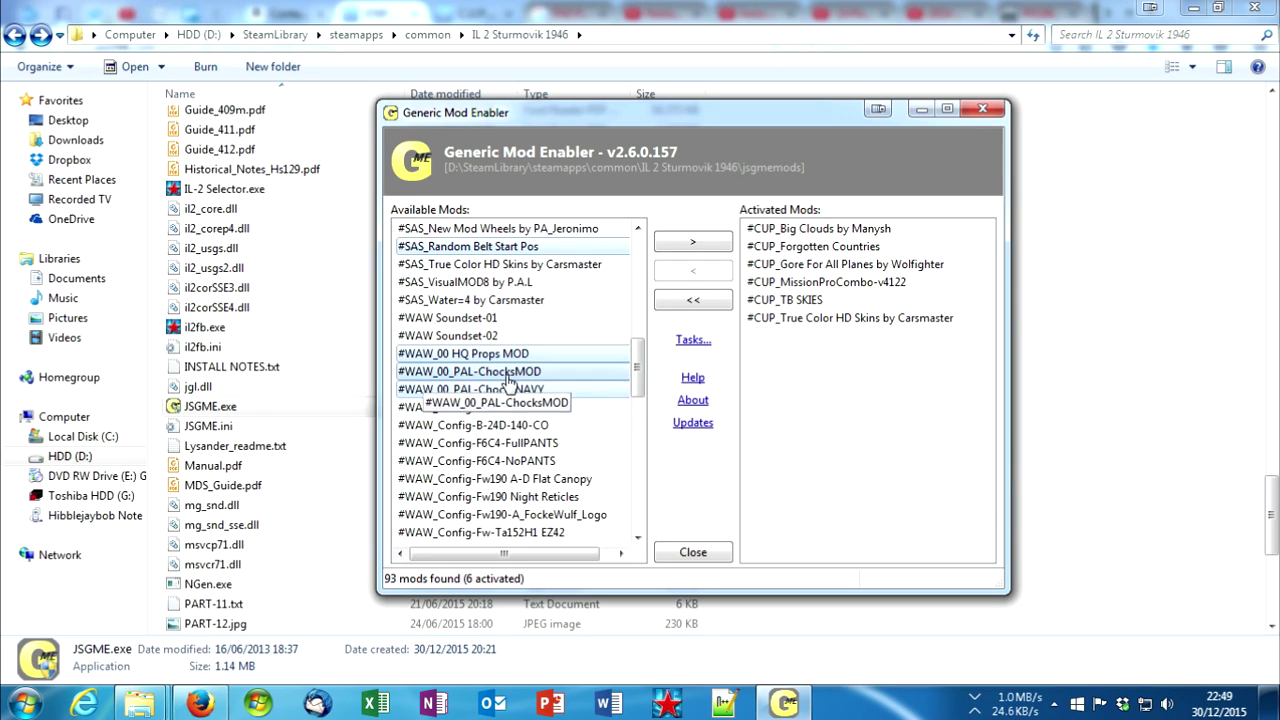
scroll(562, 449, down, 1)
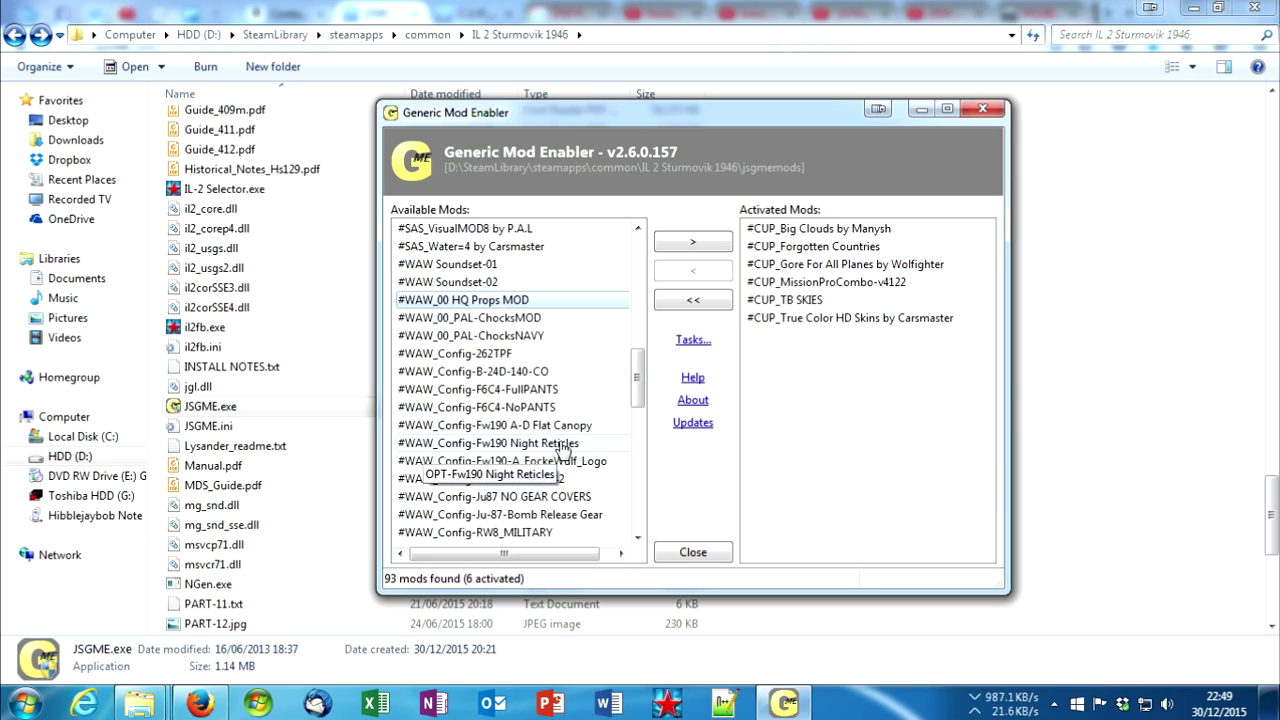
scroll(564, 446, down, 5)
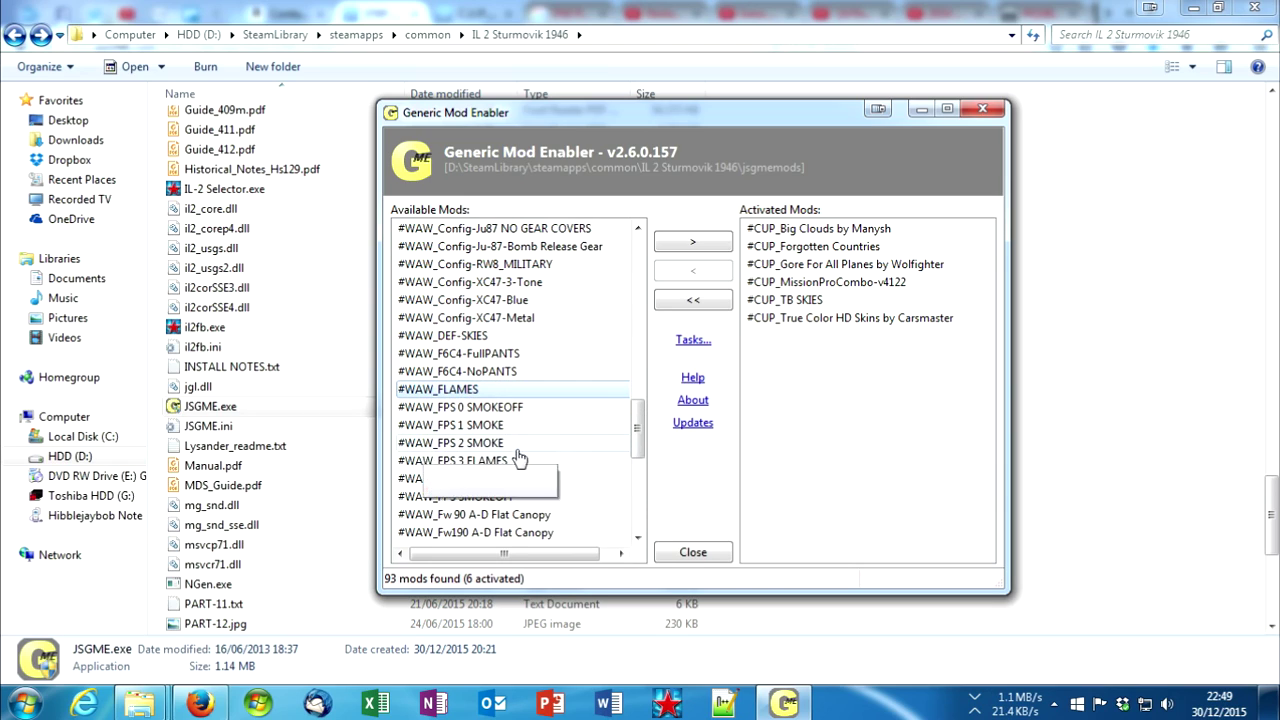
scroll(518, 451, down, 1)
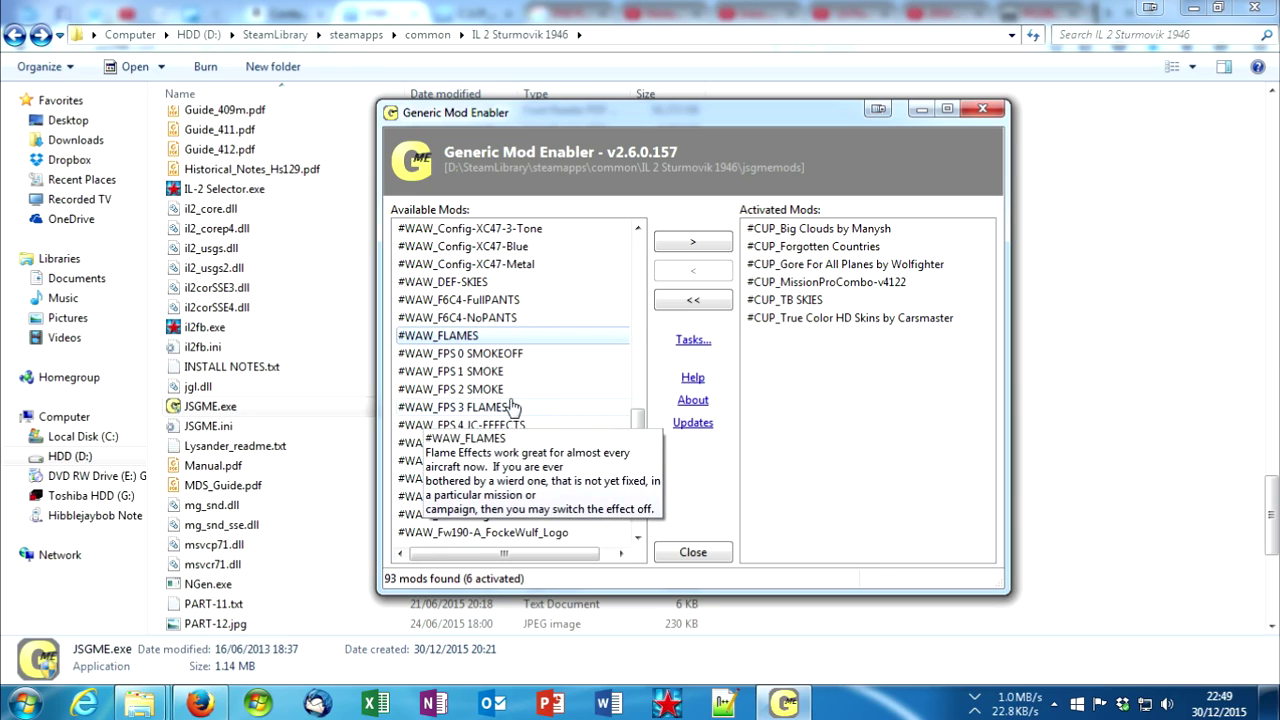
scroll(515, 420, down, 6)
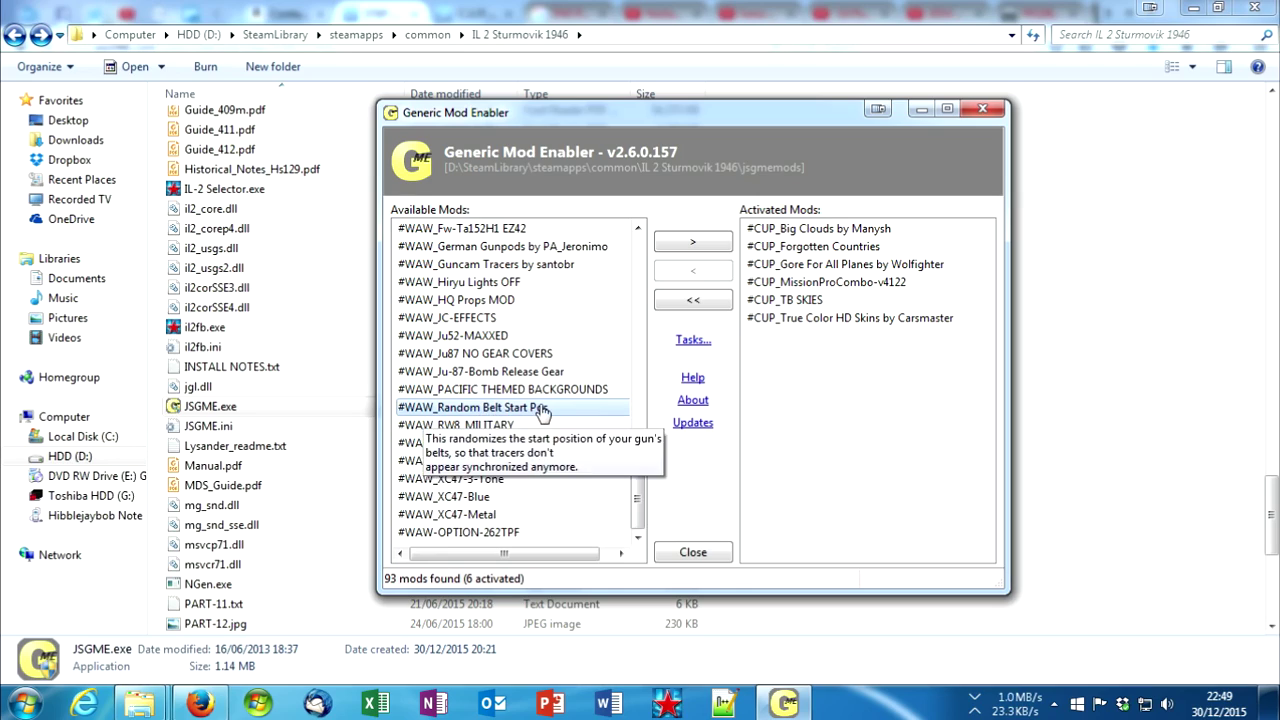
Step: Enable the selected mods, decline the conflicting #WAW_FLAMES, check the remaining mods and close the mod enabler
click(690, 245)
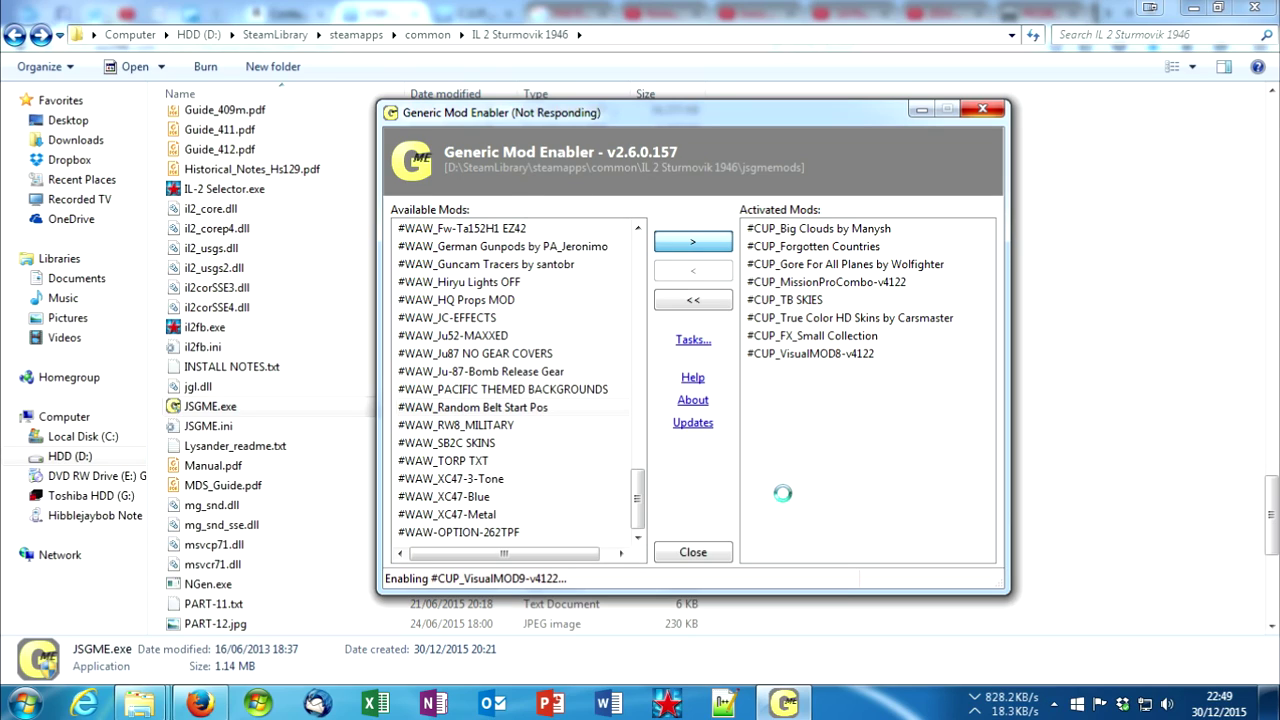
mouse_move(686, 393)
mouse_down()
mouse_move(796, 397)
mouse_move(686, 398)
mouse_up()
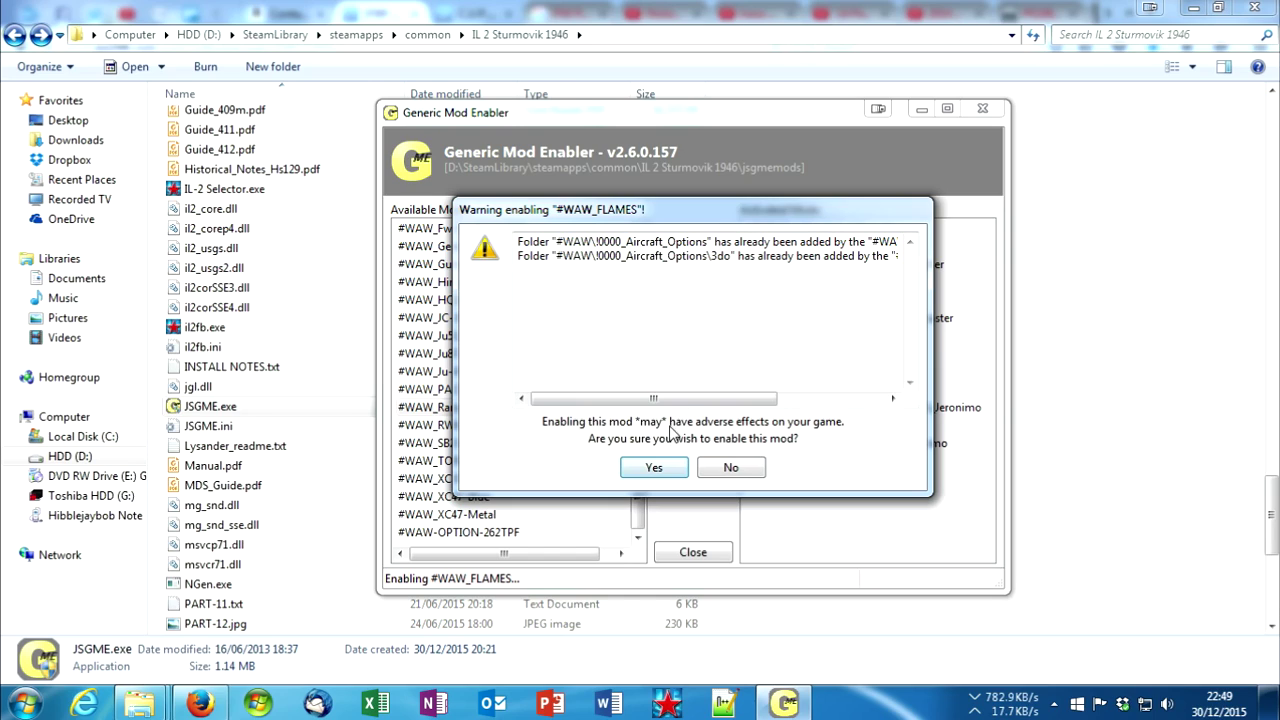
drag(680, 403, 840, 401)
click(738, 470)
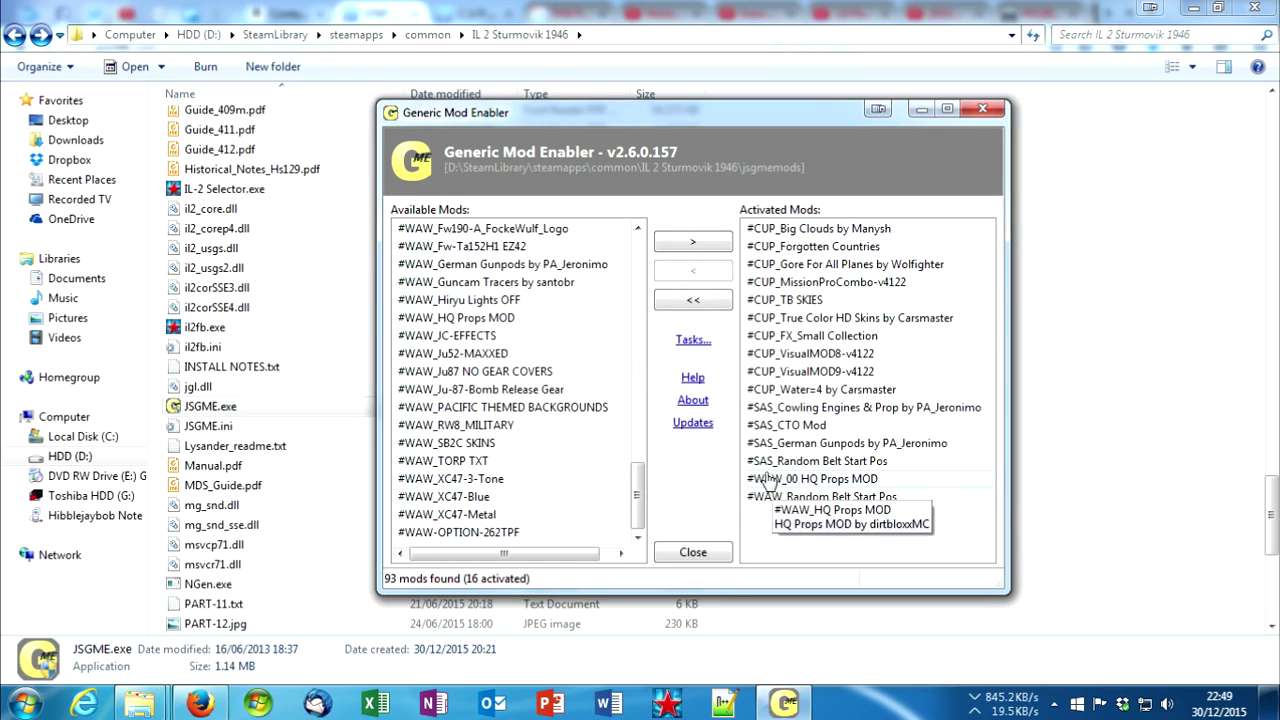
scroll(578, 370, up, 20)
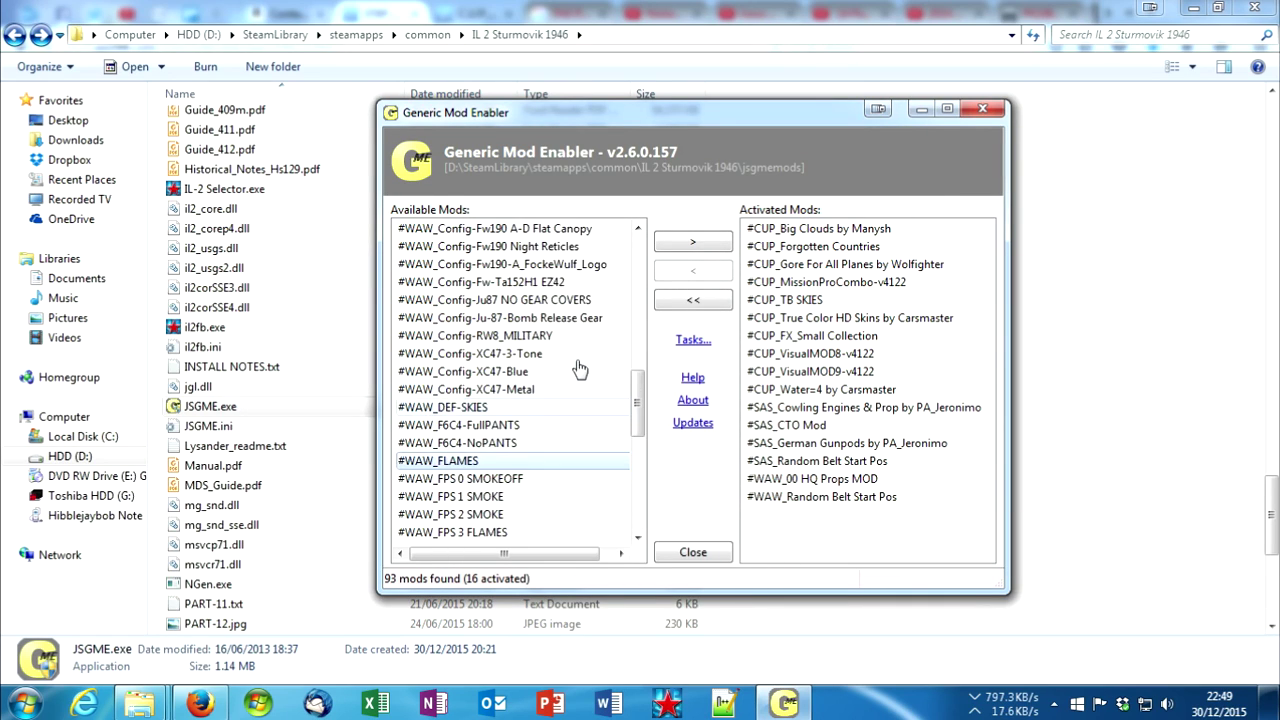
click(693, 555)
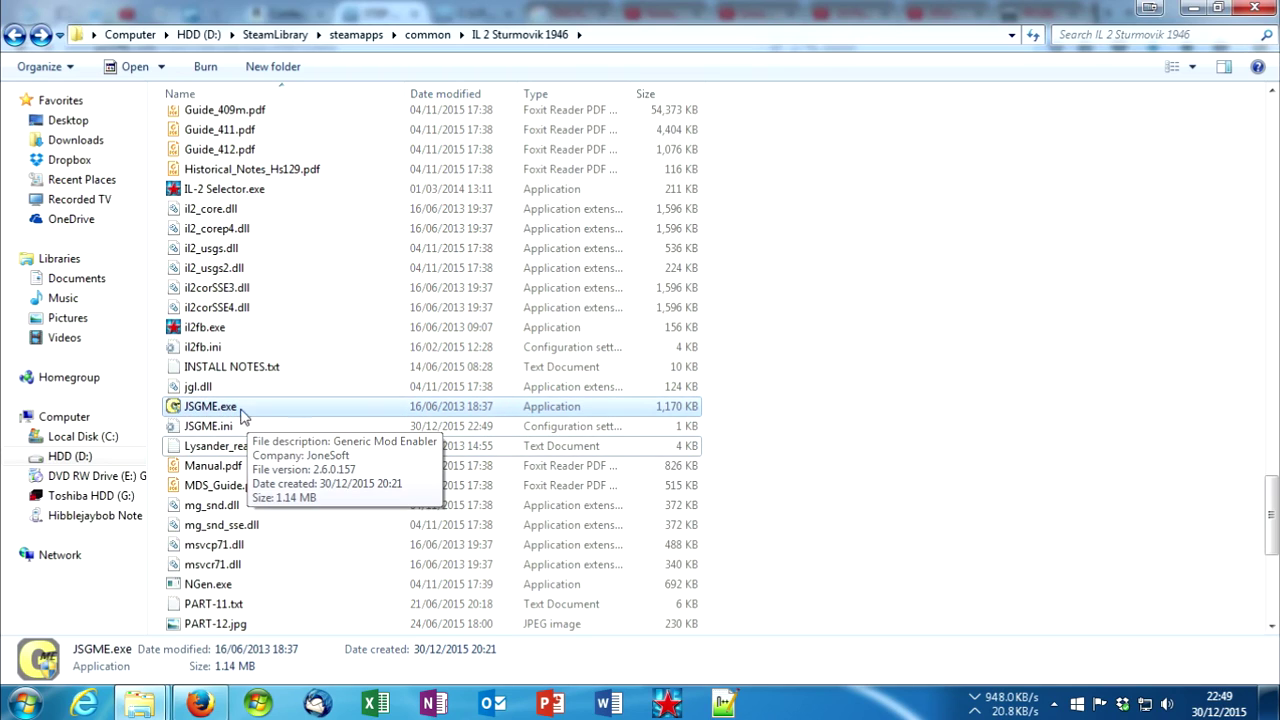
Step: Find IL-2 Selector.exe in the IL 2 Sturmovik 1946 folder and launch it
scroll(354, 371, up, 20)
scroll(371, 371, down, 20)
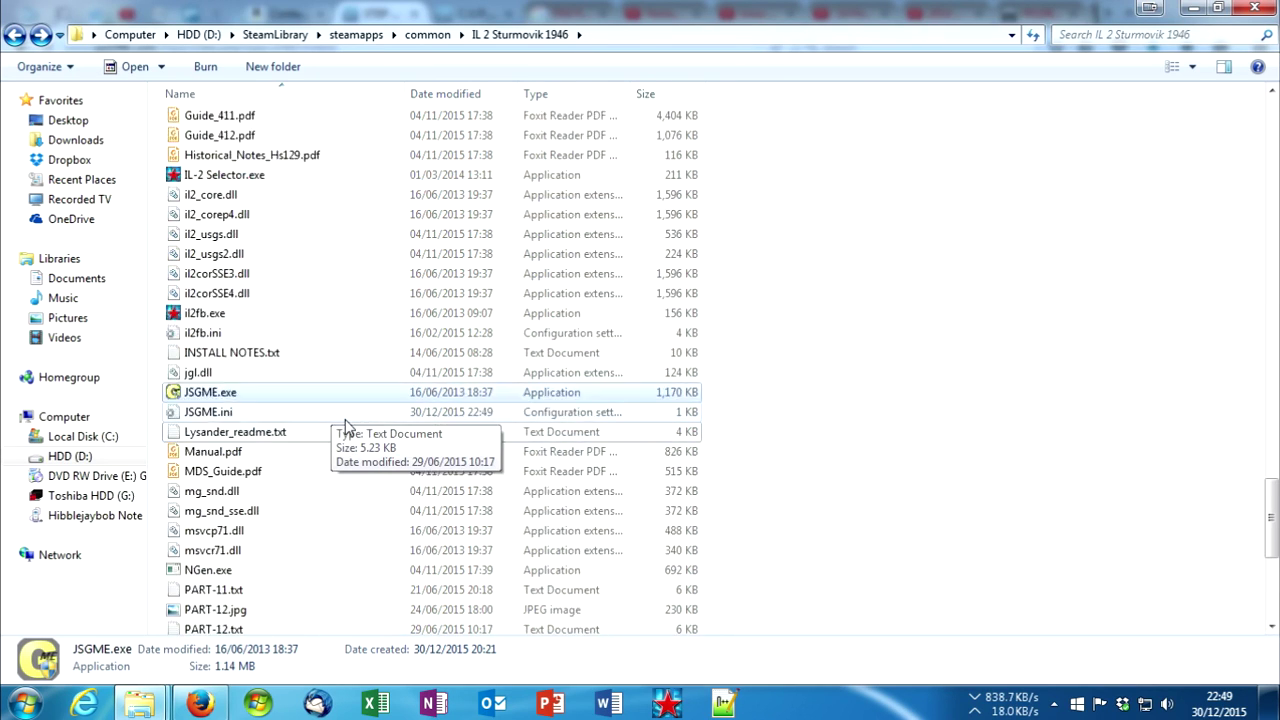
scroll(345, 428, up, 1)
click(252, 240)
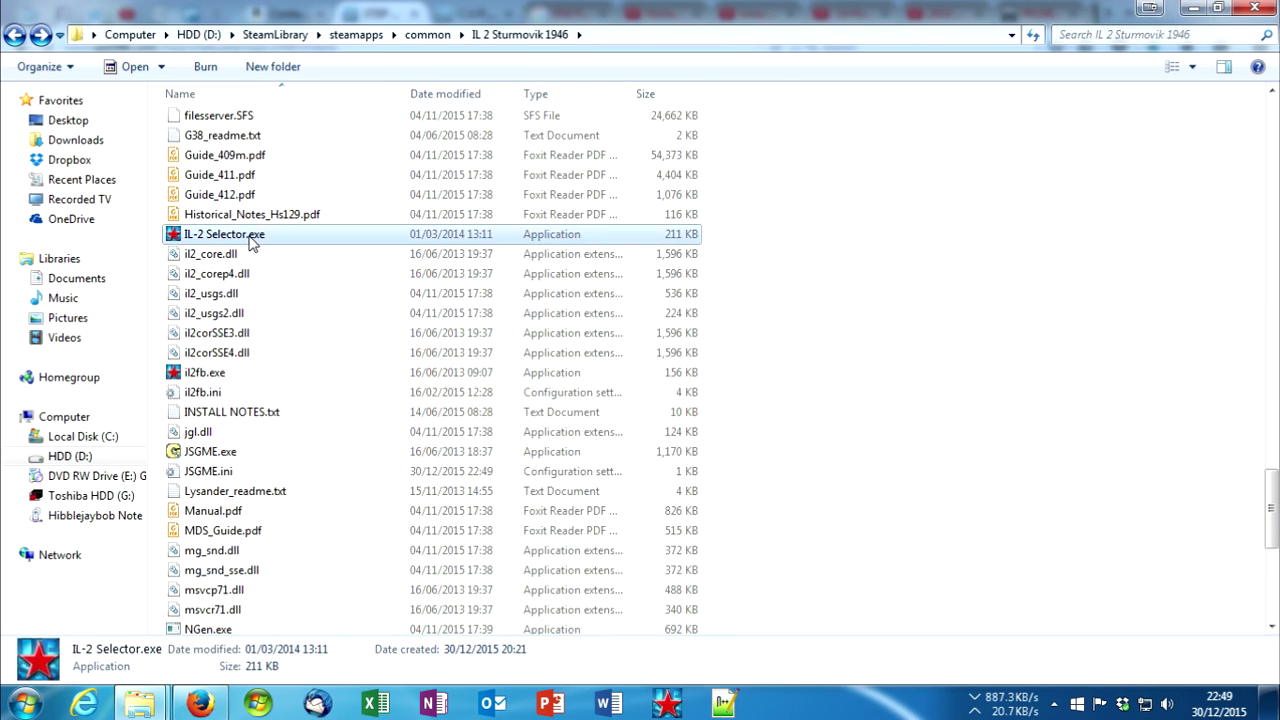
double_click(252, 240)
click(698, 447)
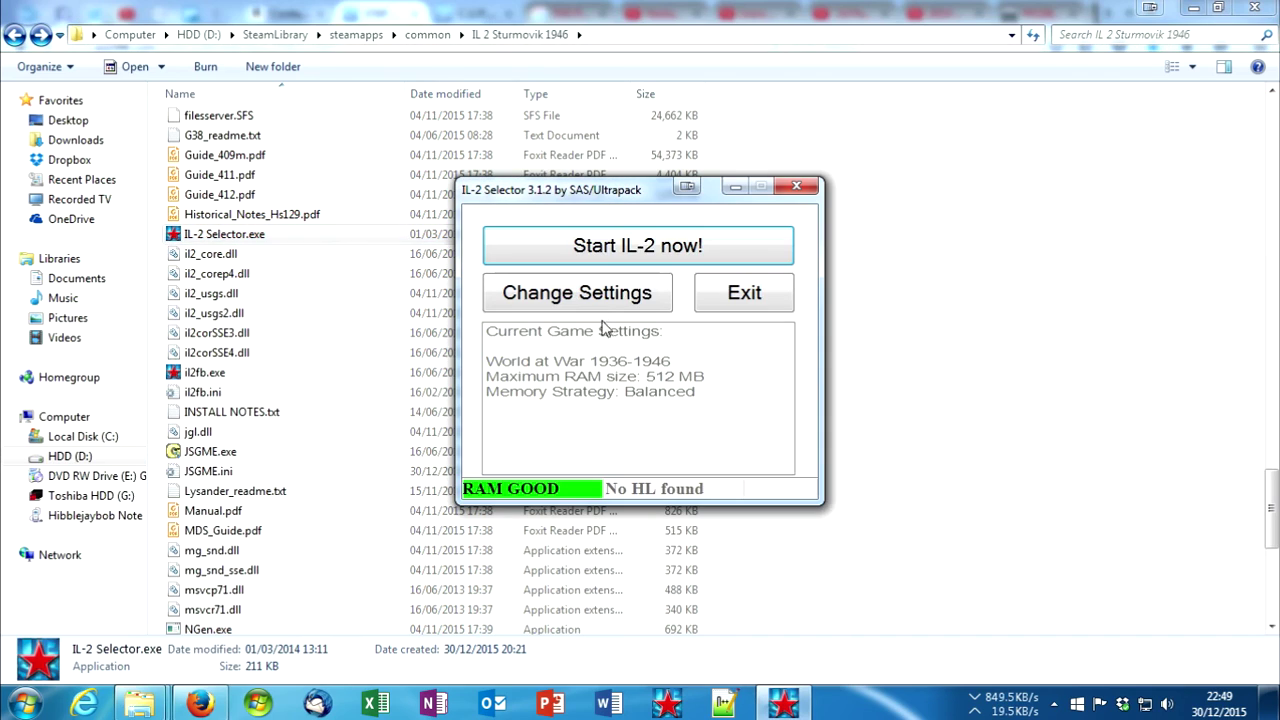
Step: Set the RAM usage to 1024 MB for the World at War 1936-1946 game type, save the settings and start IL-2
click(585, 292)
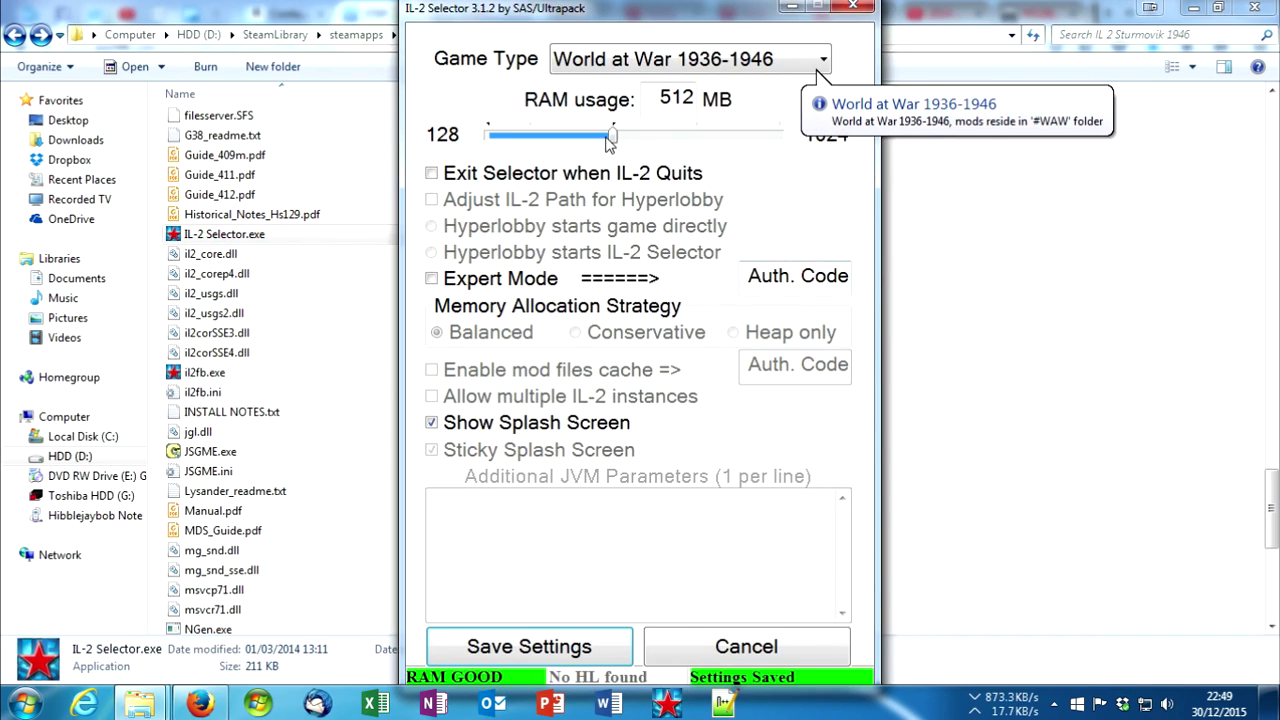
drag(610, 140, 660, 148)
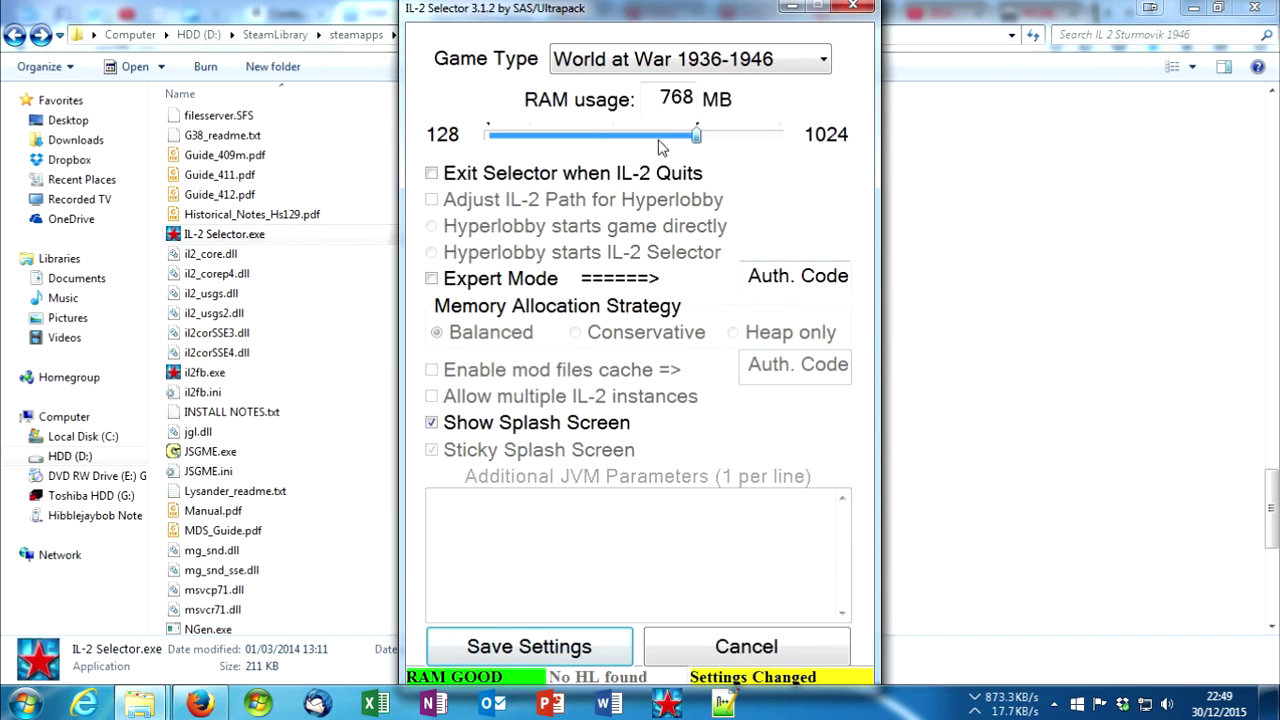
click(655, 62)
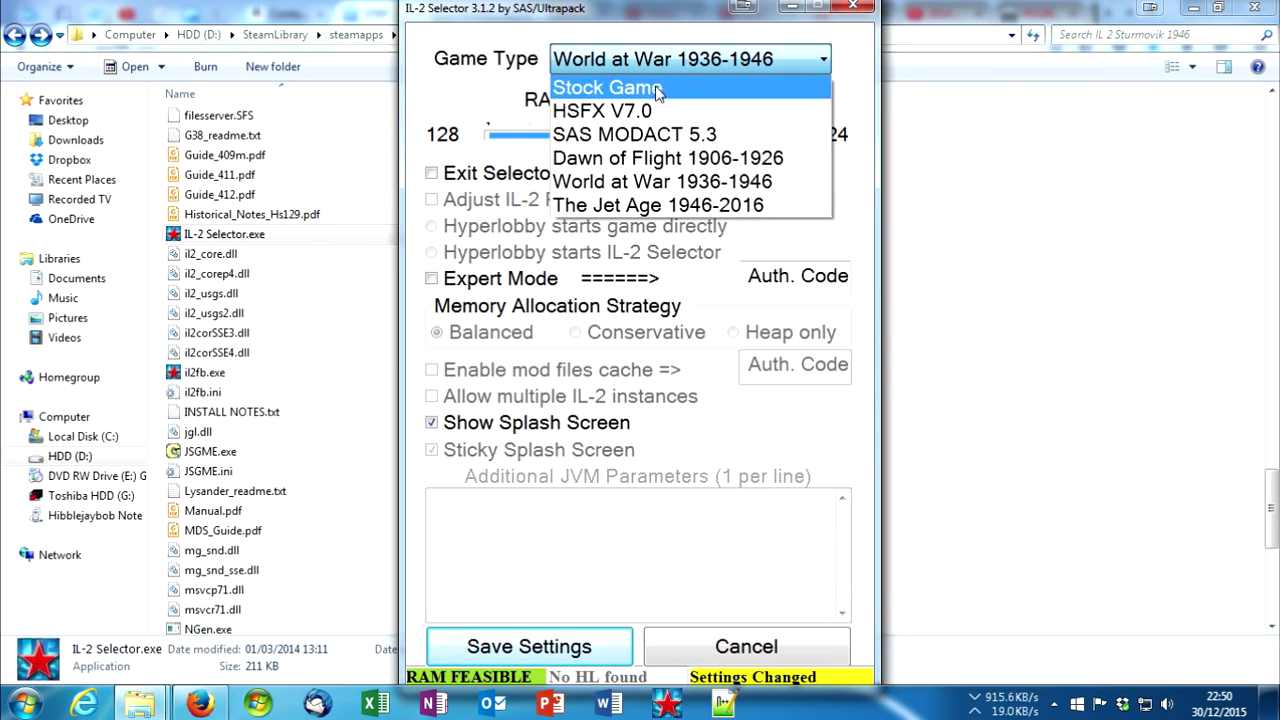
click(688, 186)
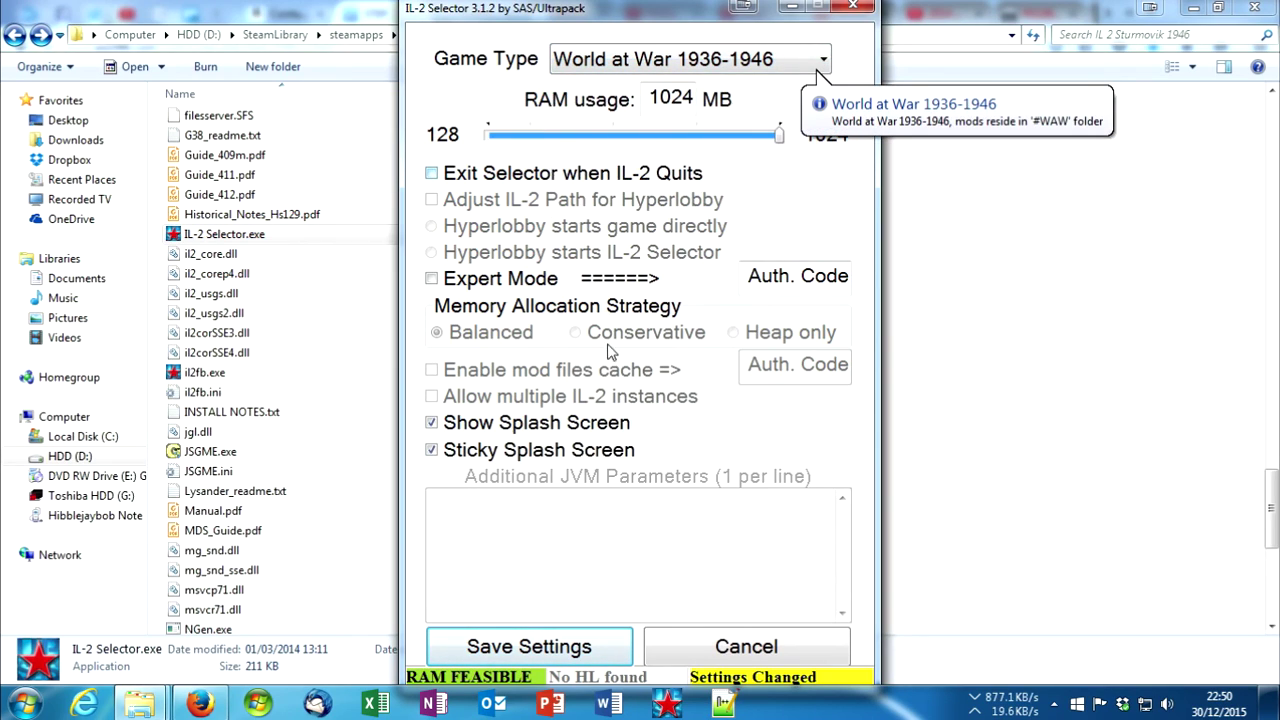
click(557, 650)
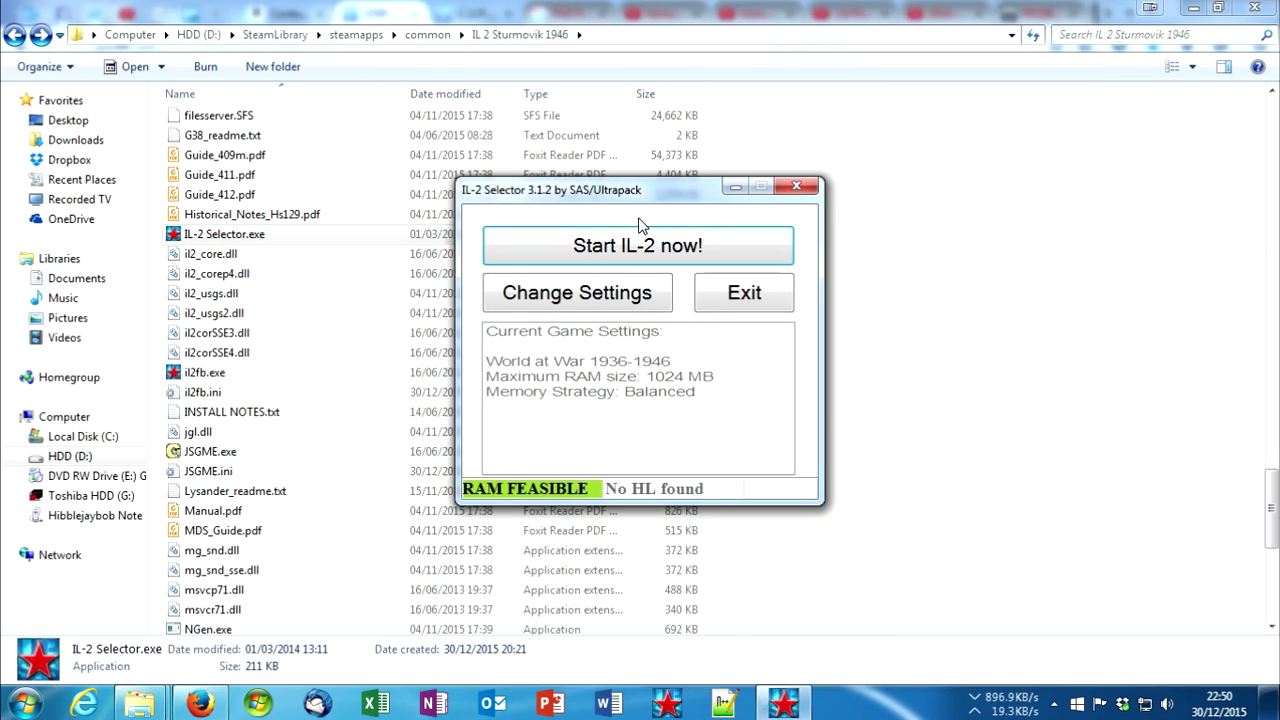
click(607, 252)
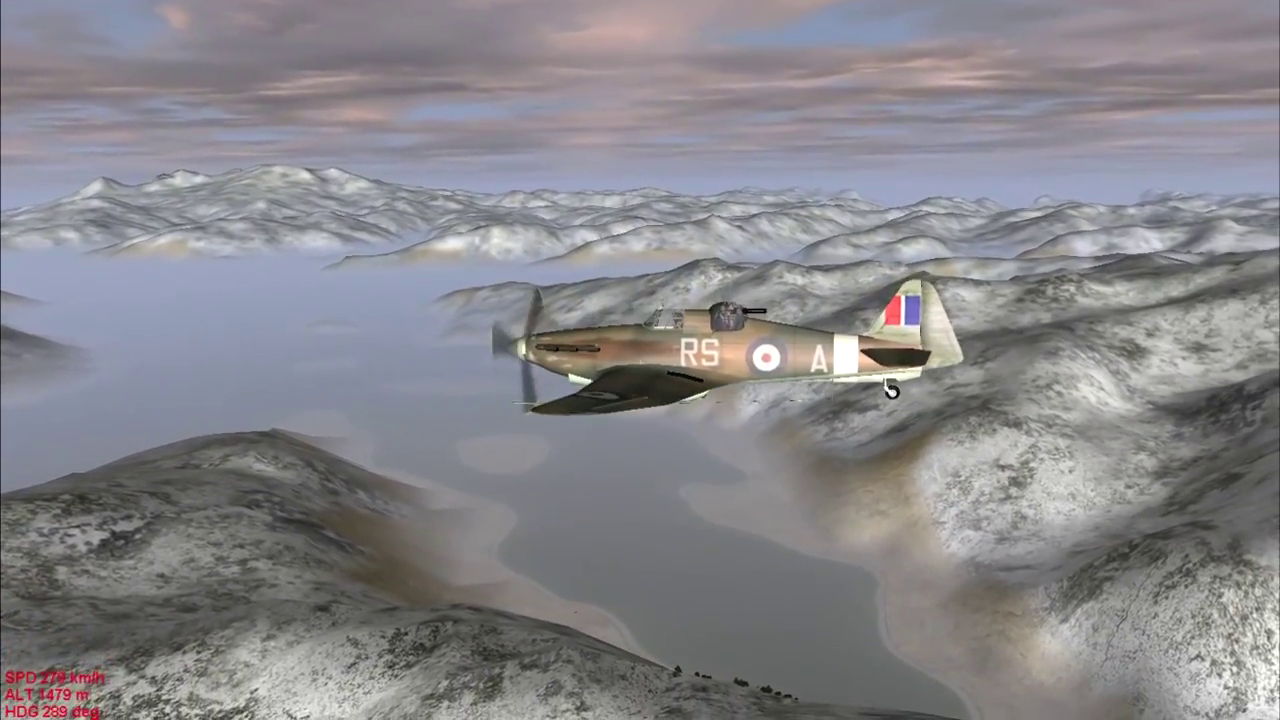
key(F1)
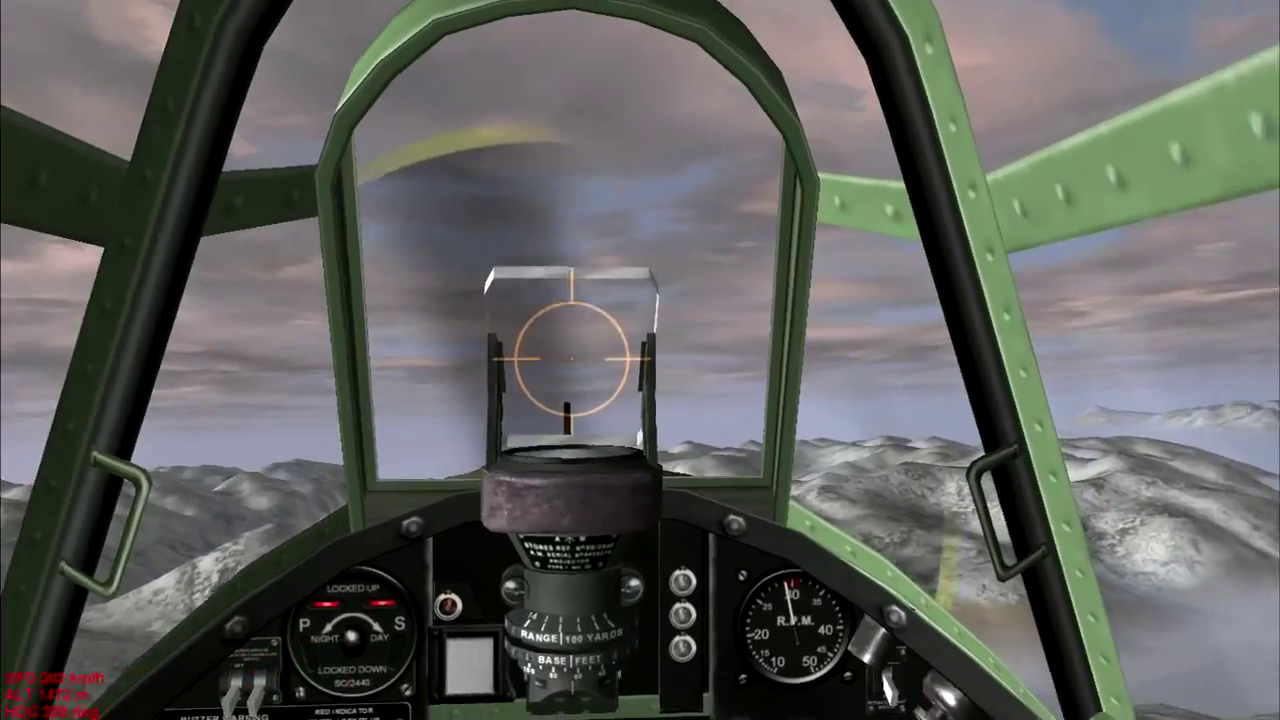
key(ctrl+2)
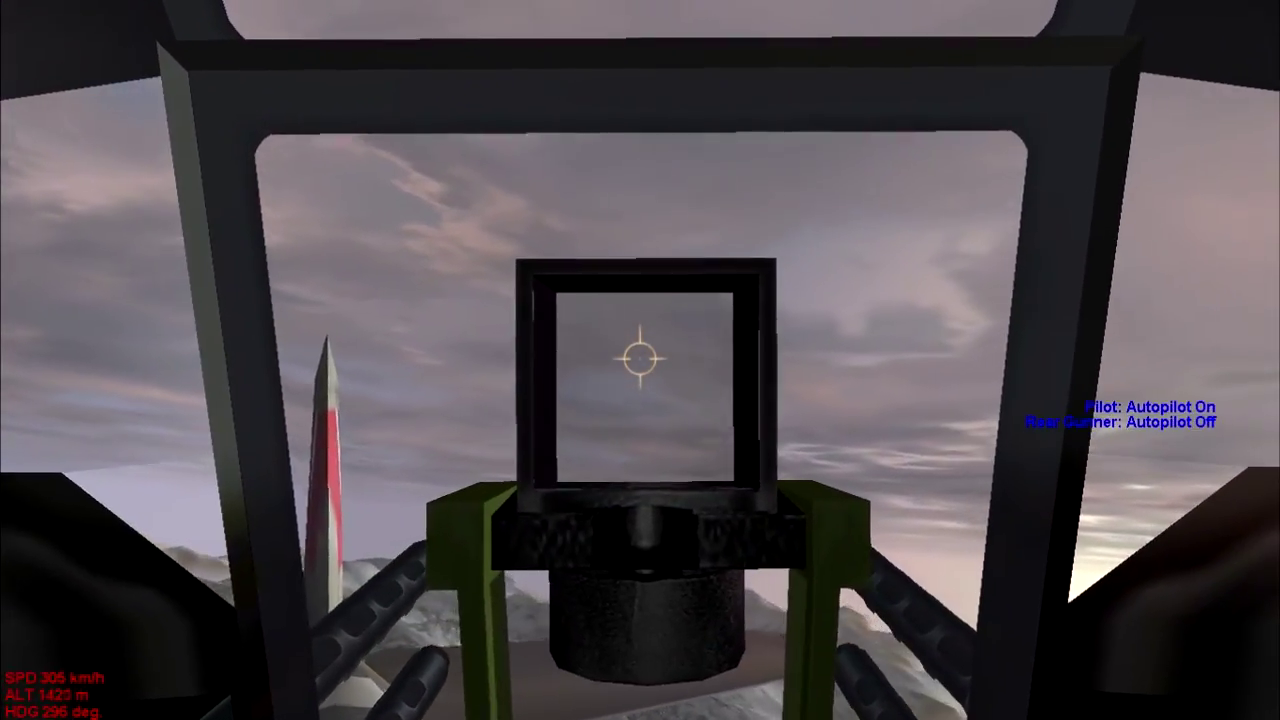
key(a)
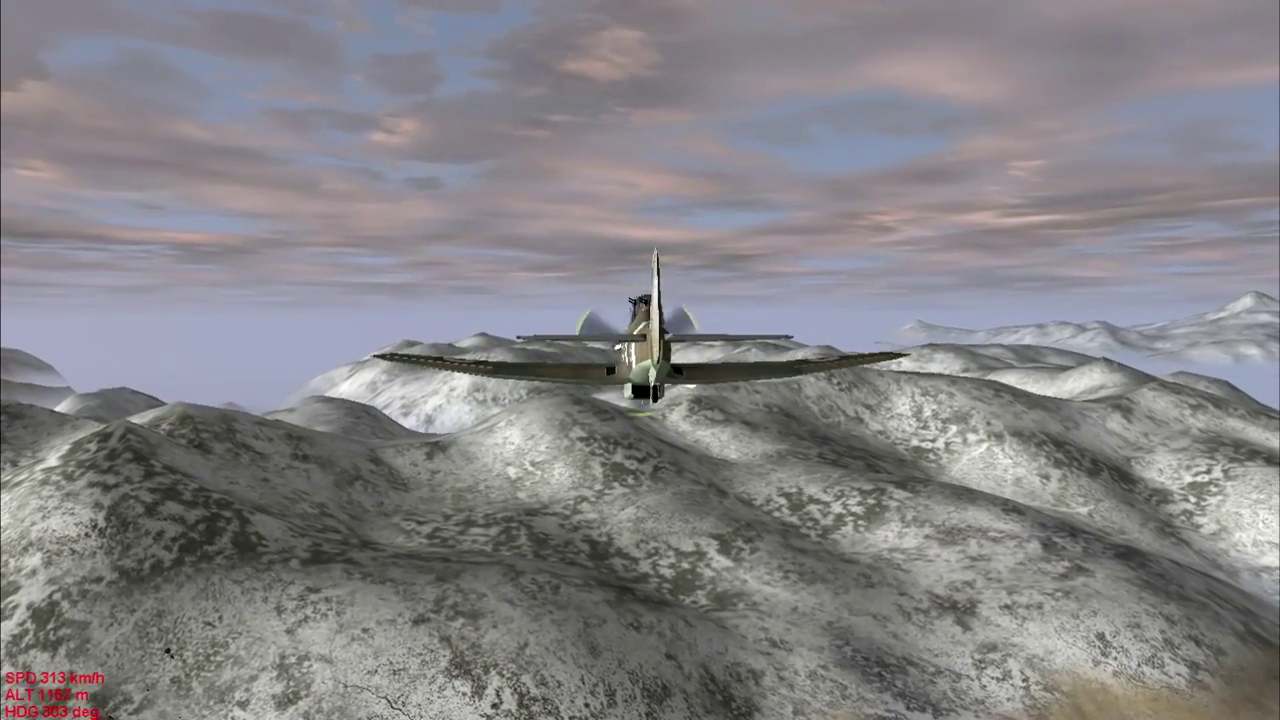
key(2)
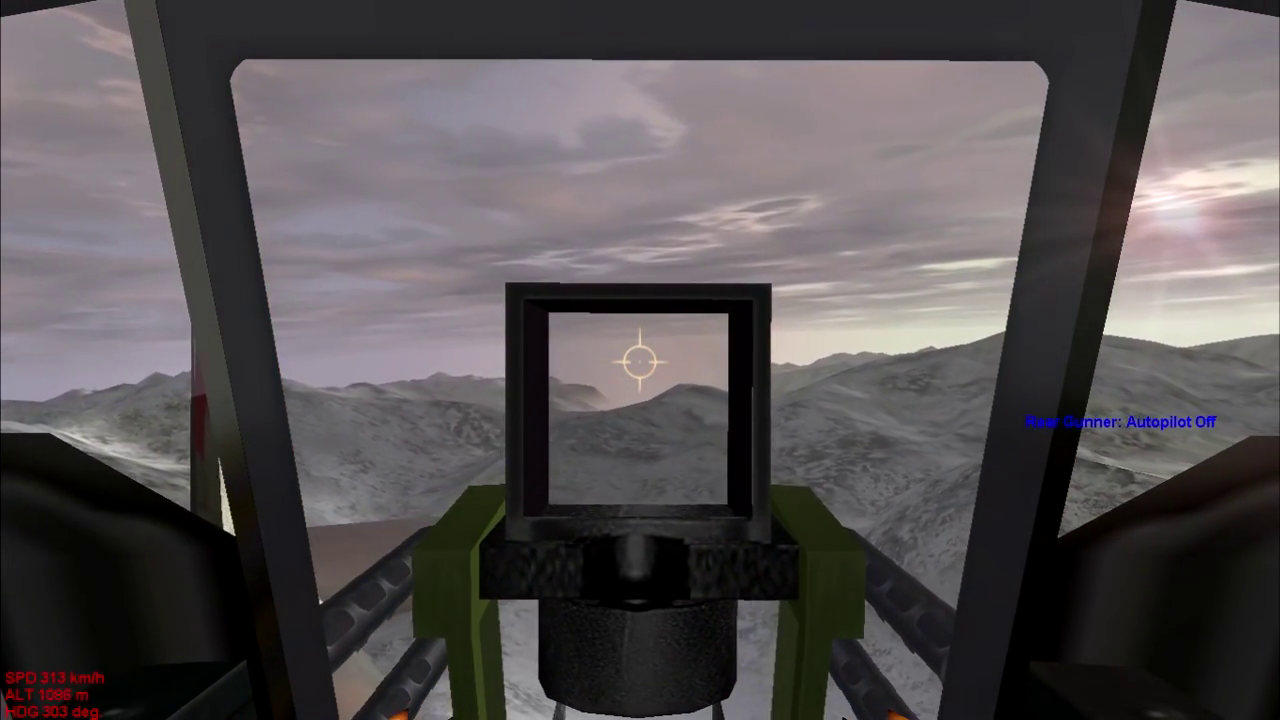
key(a)
key(F2)
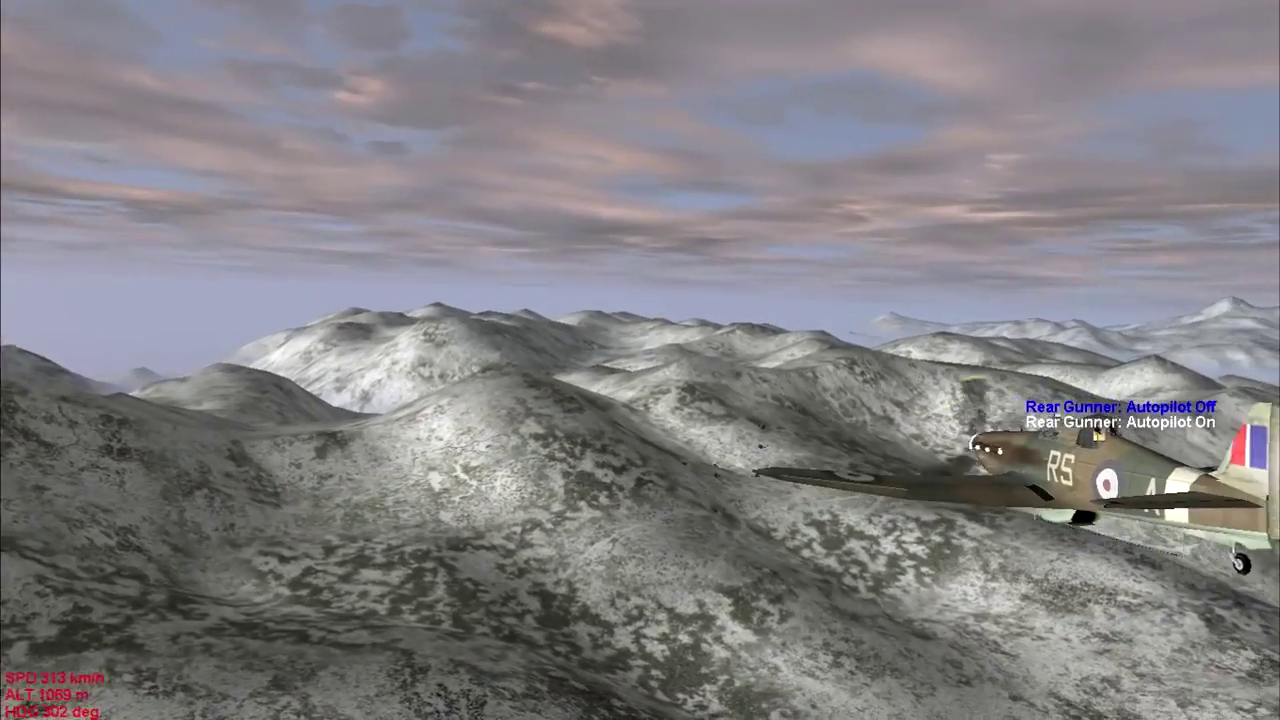